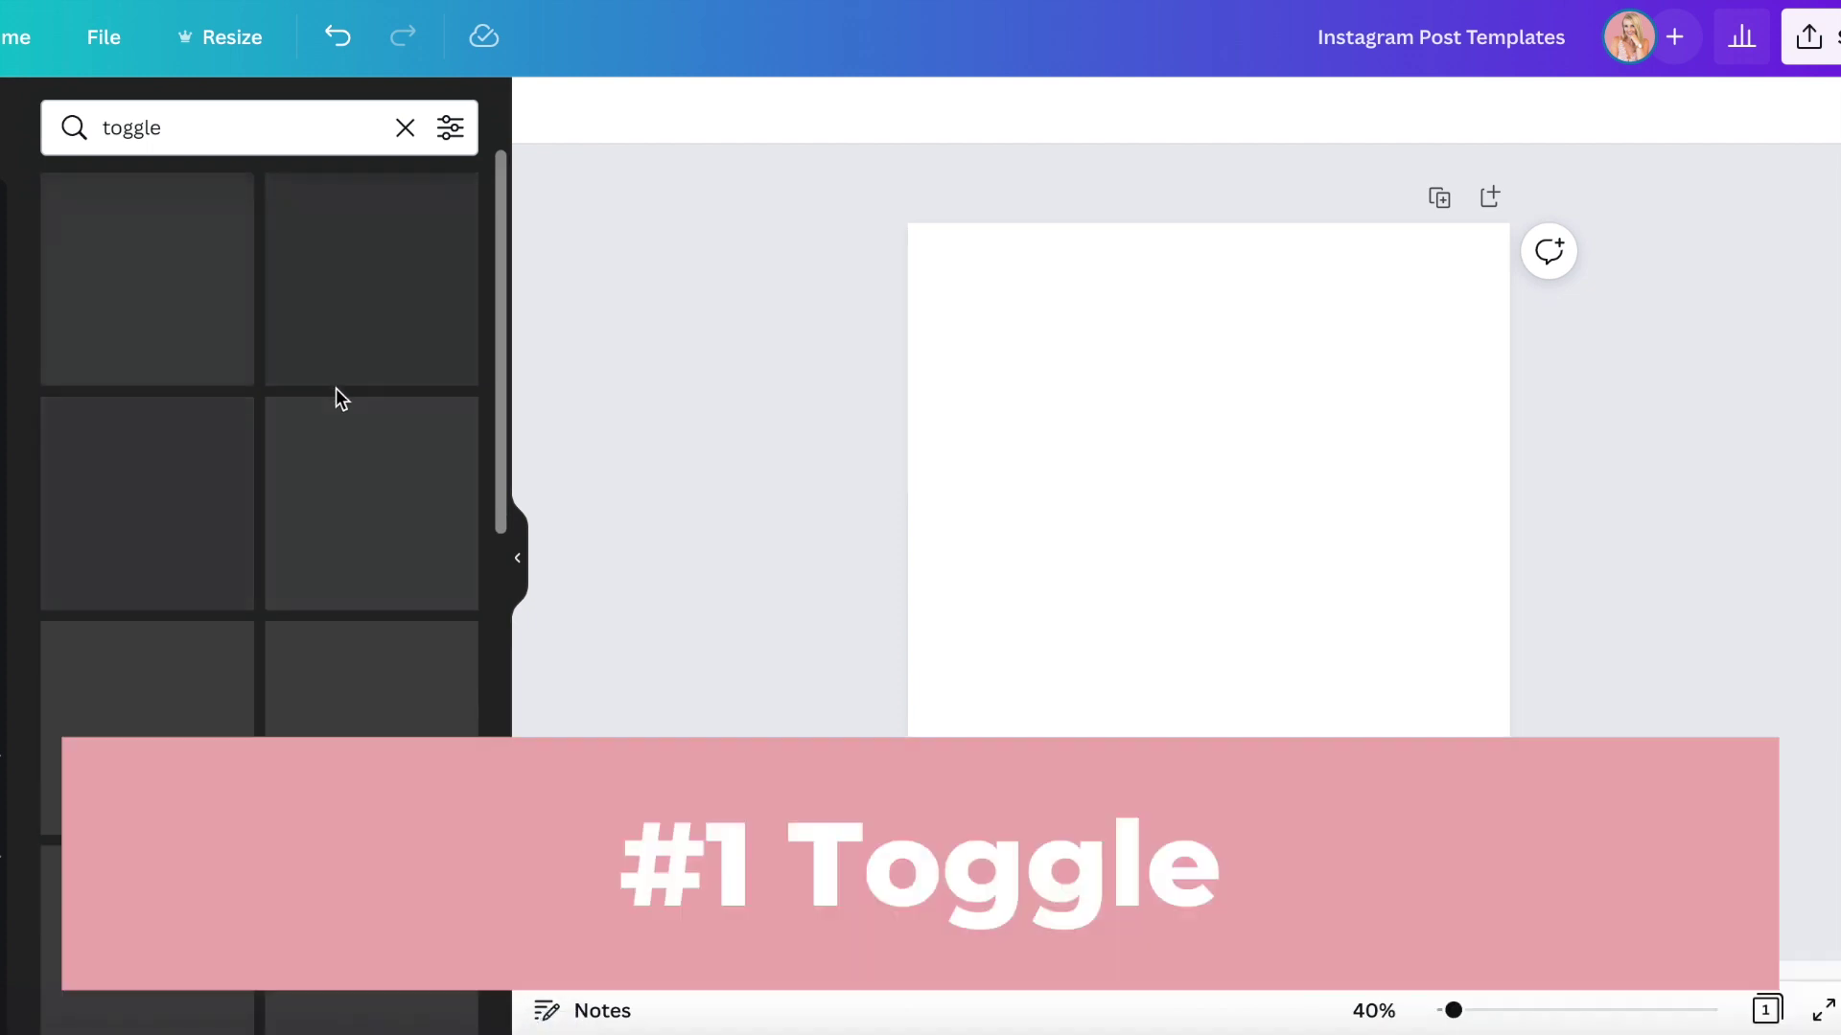
Step: Scroll the toggle template results and apply the pink Today's Affirmation template to the page
scroll(396, 524, down, 3)
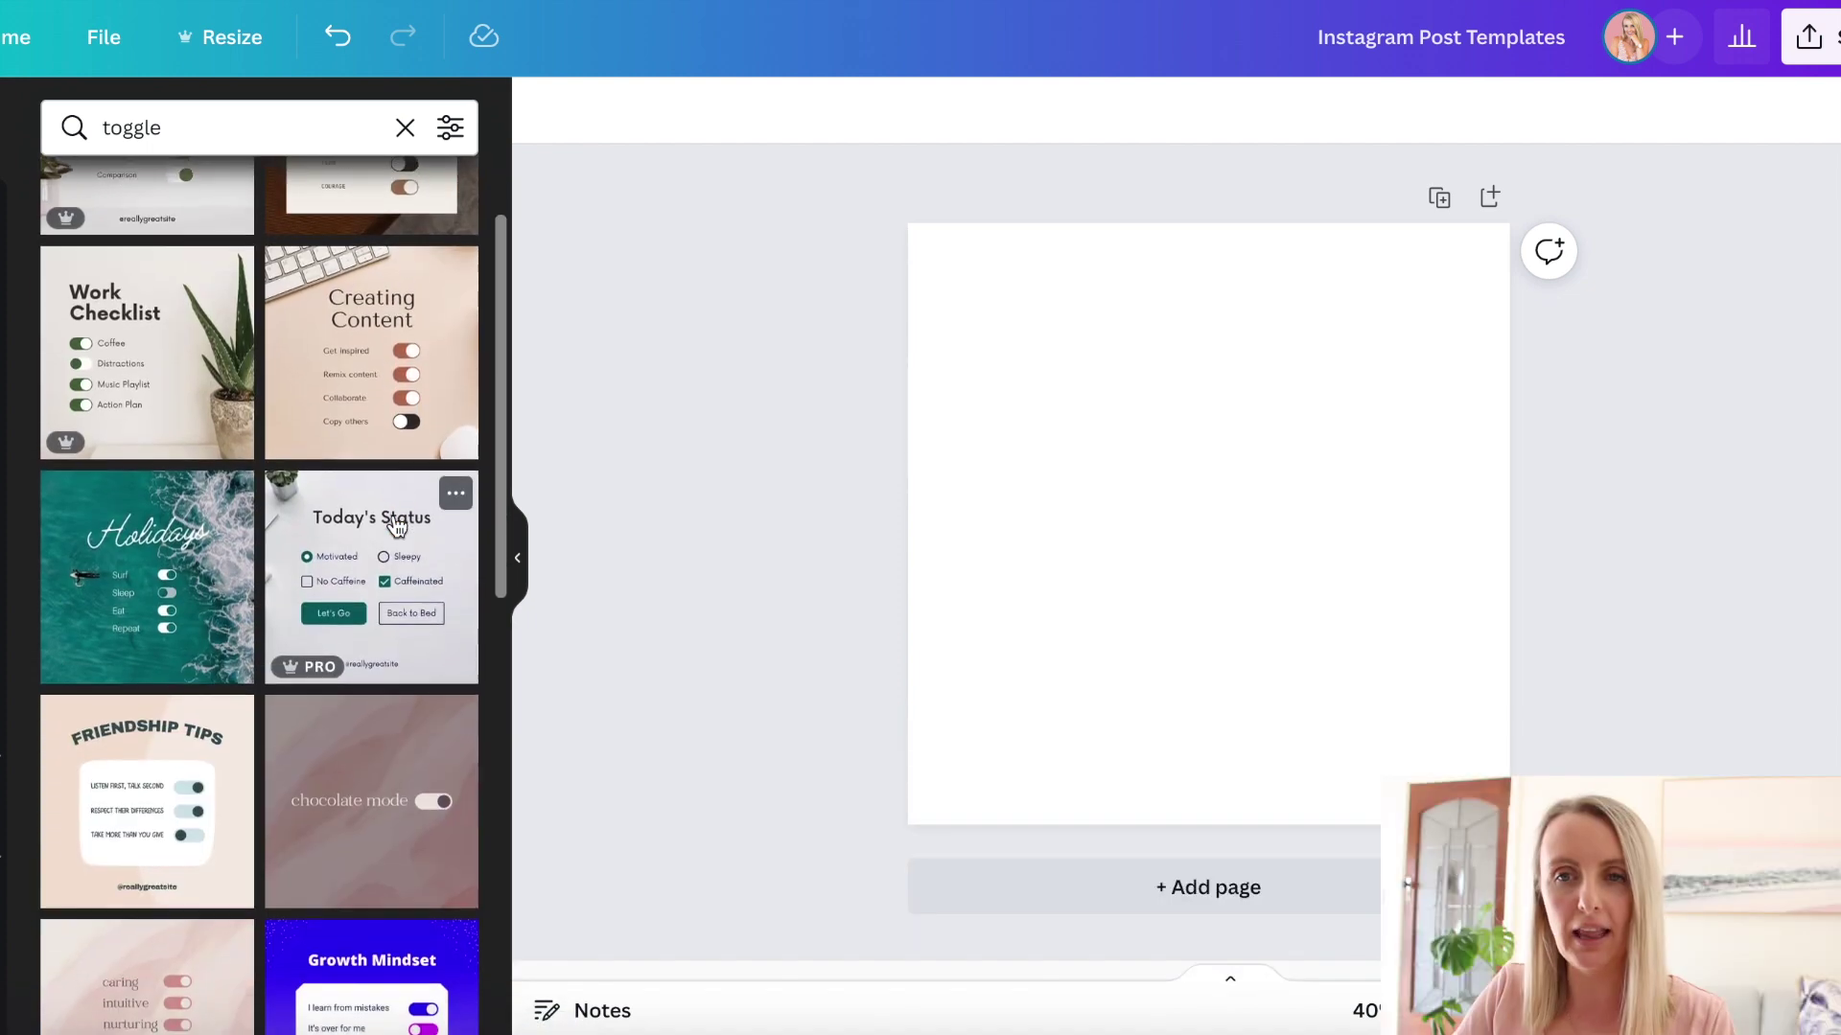
scroll(396, 525, down, 2)
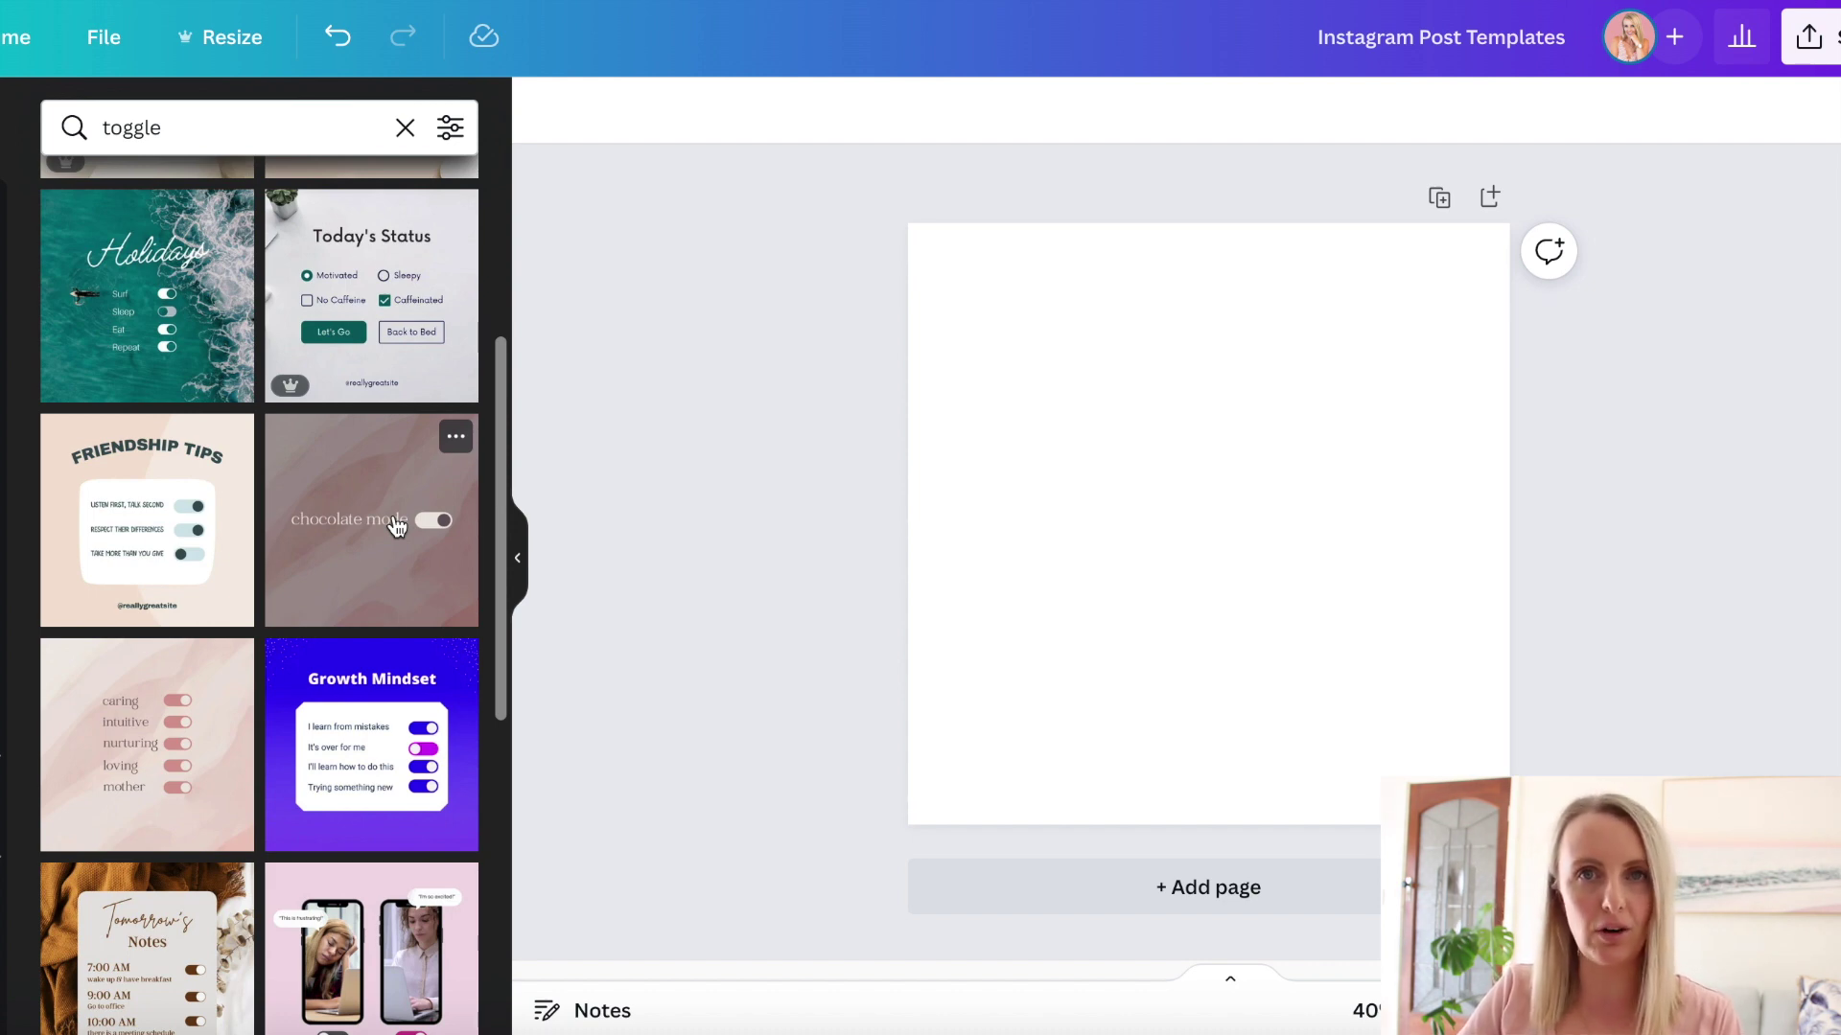
scroll(396, 524, down, 2)
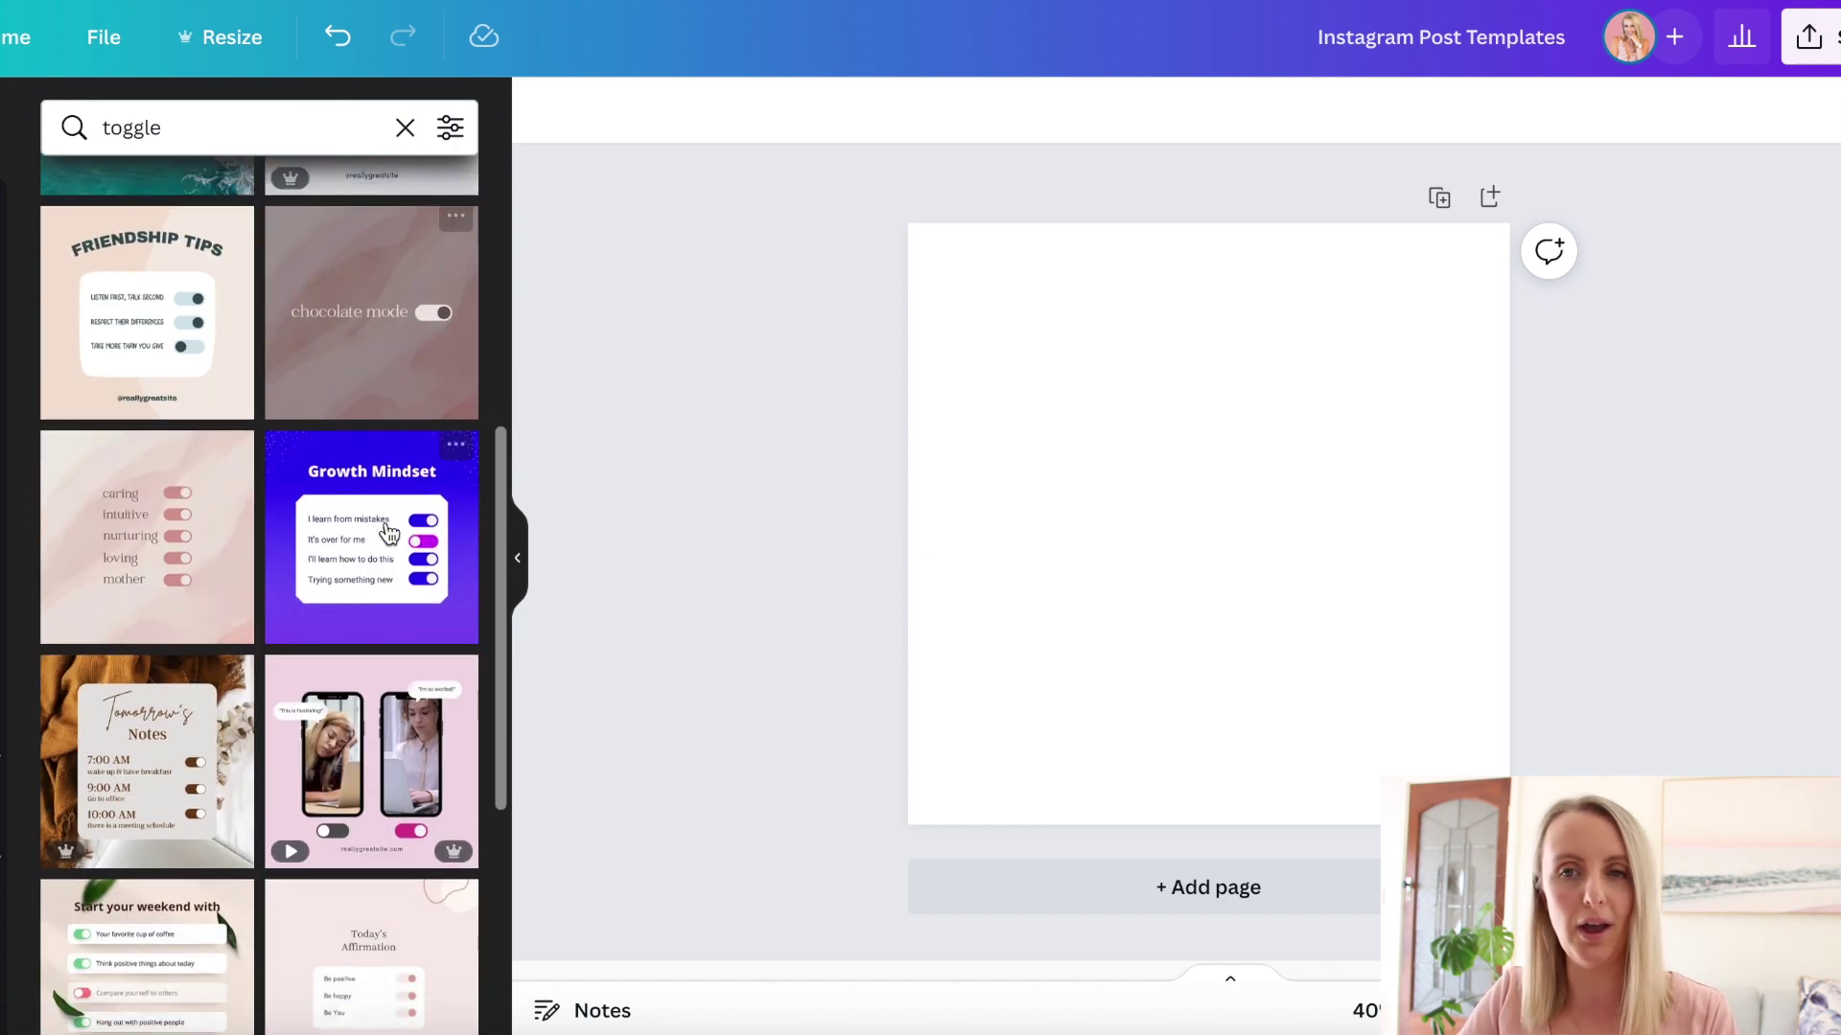
scroll(389, 532, down, 1)
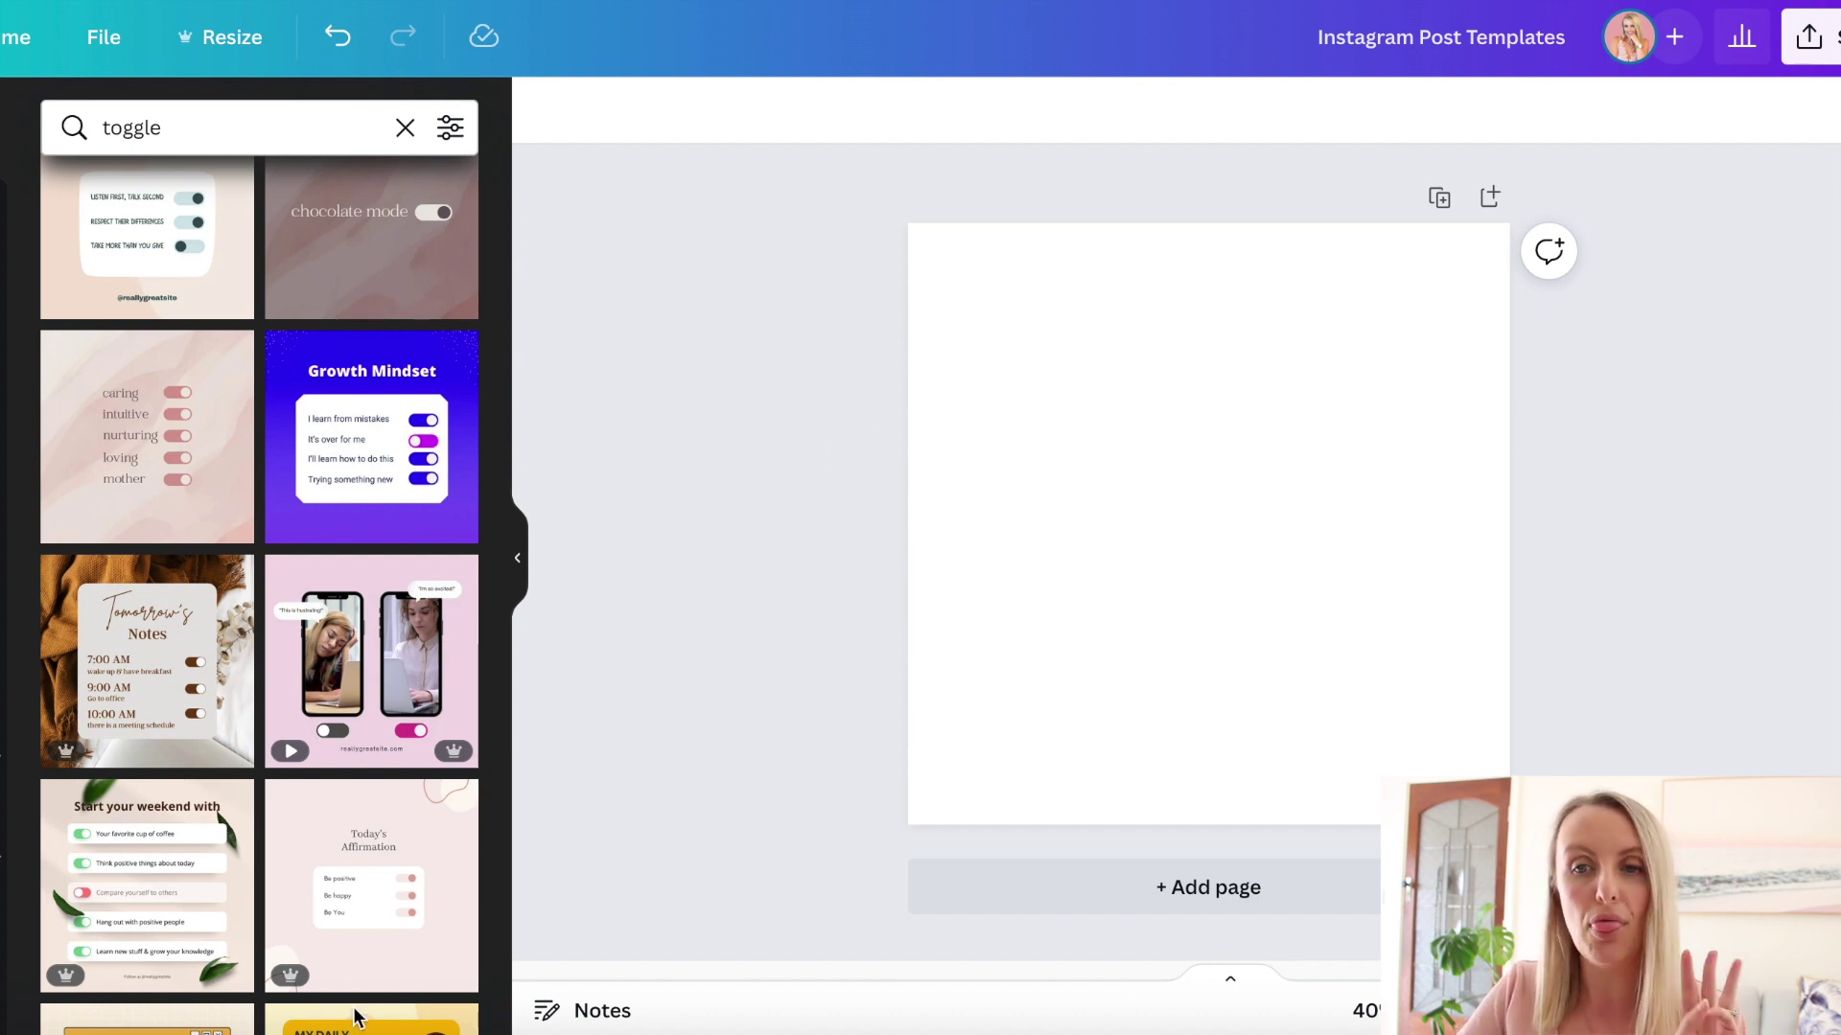
scroll(408, 916, down, 2)
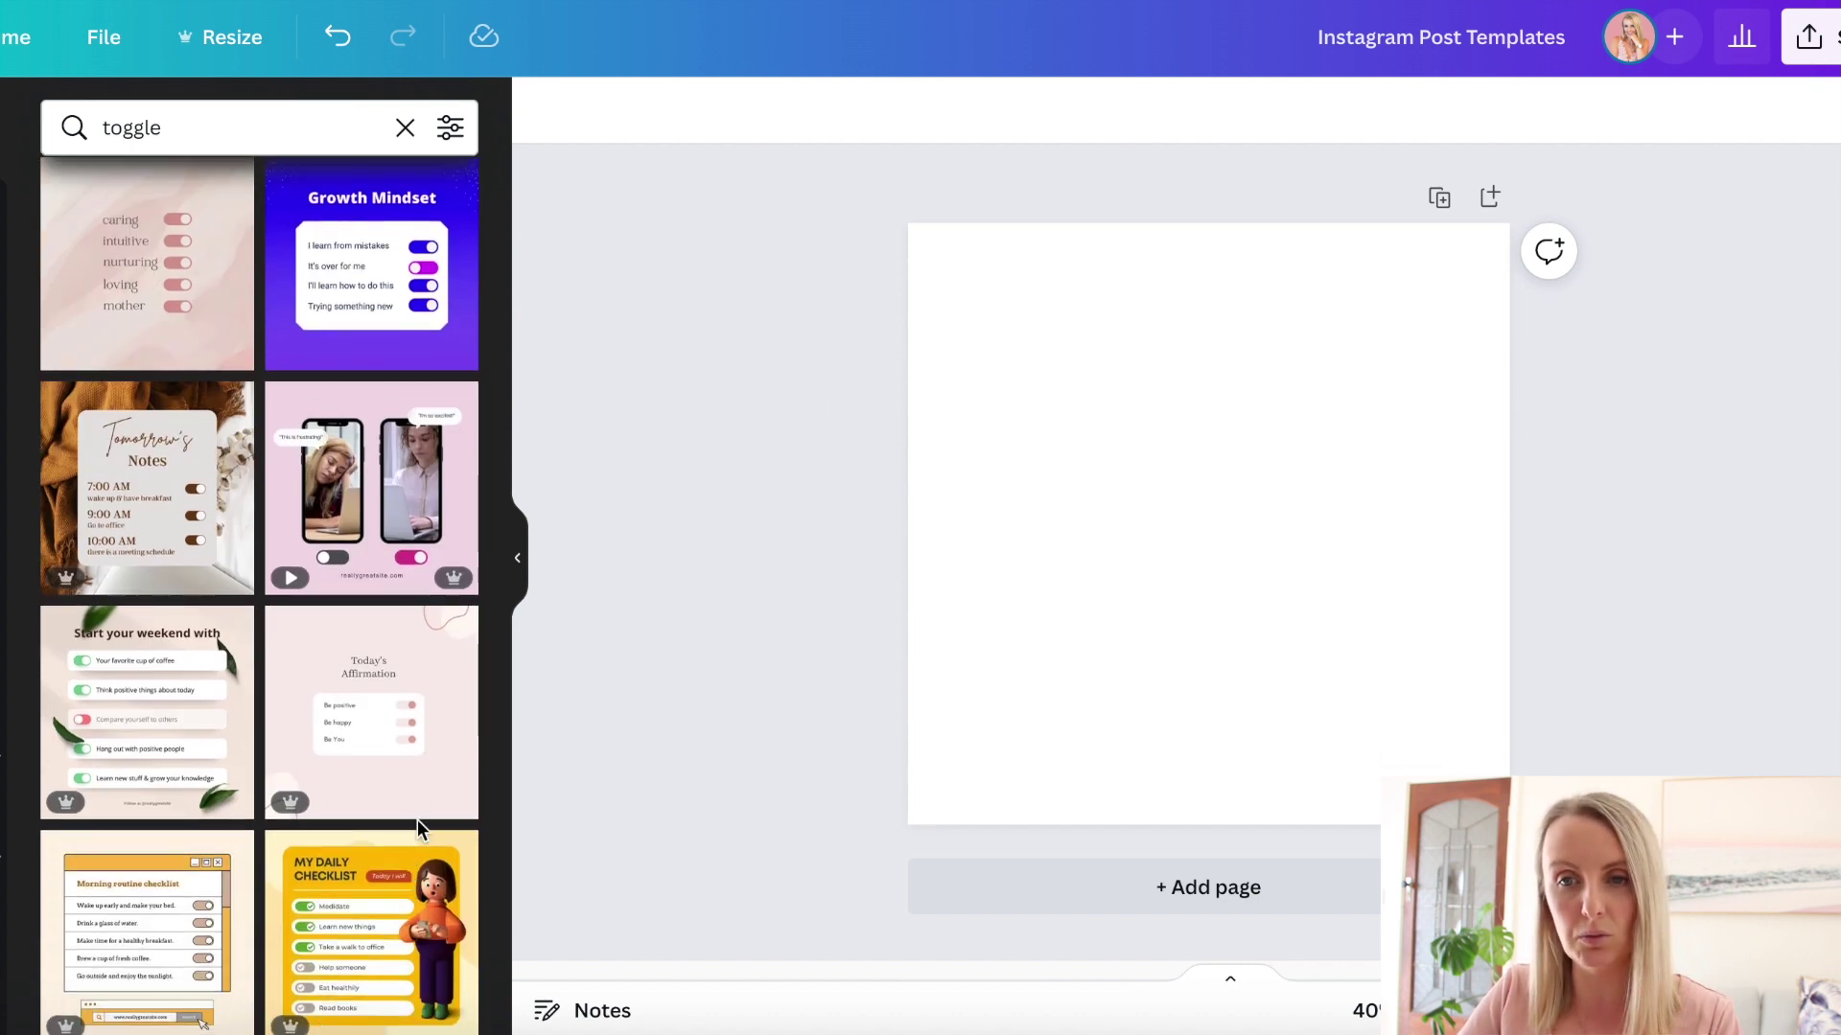
click(326, 707)
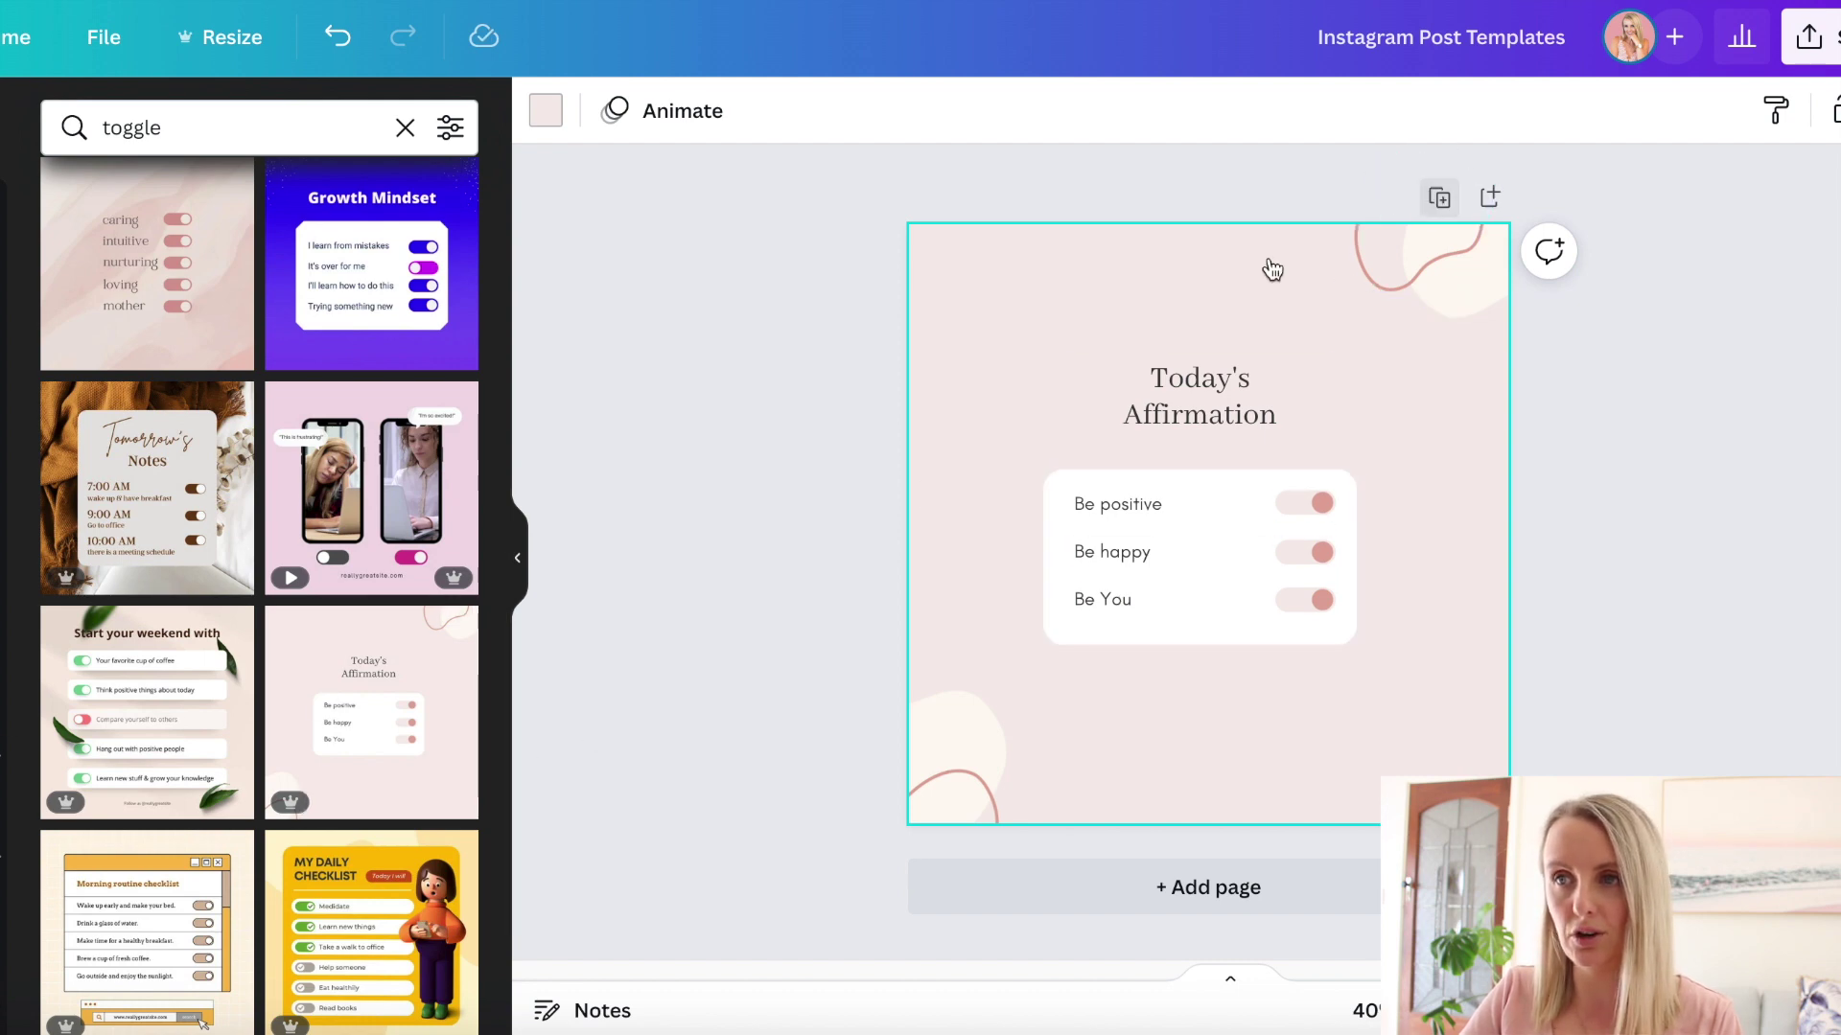
click(165, 684)
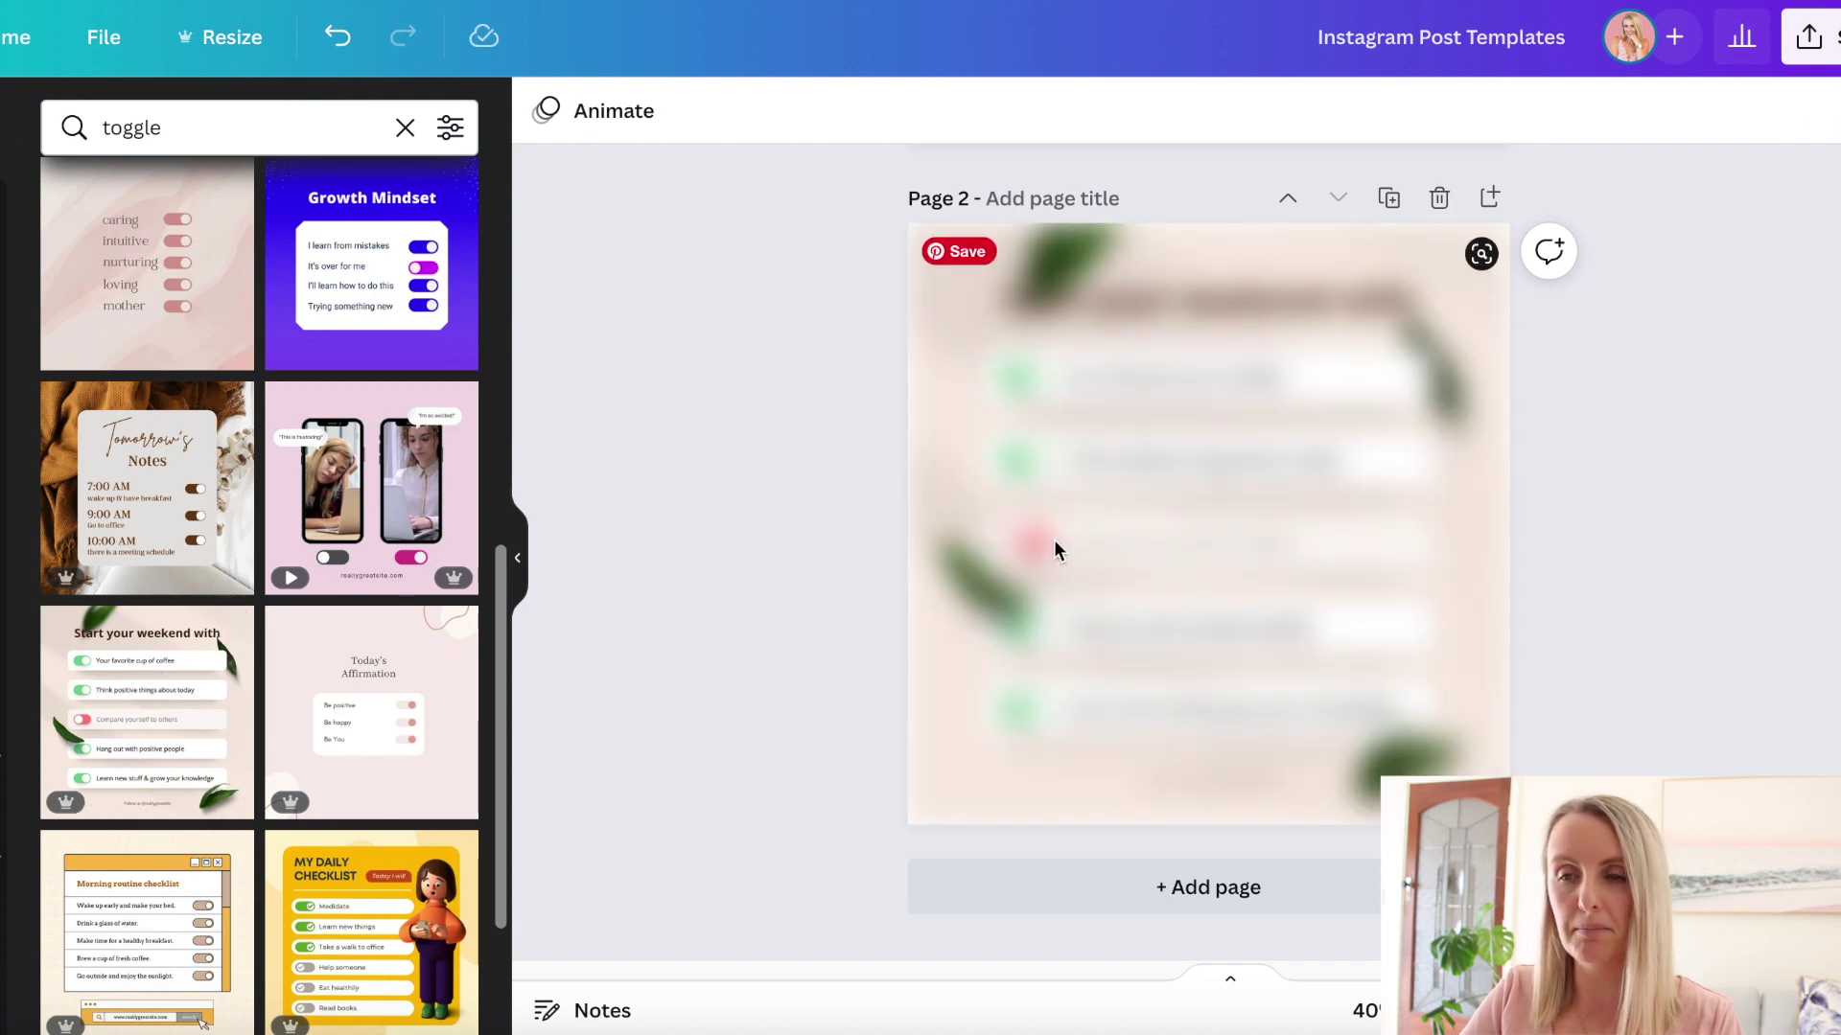
click(1030, 539)
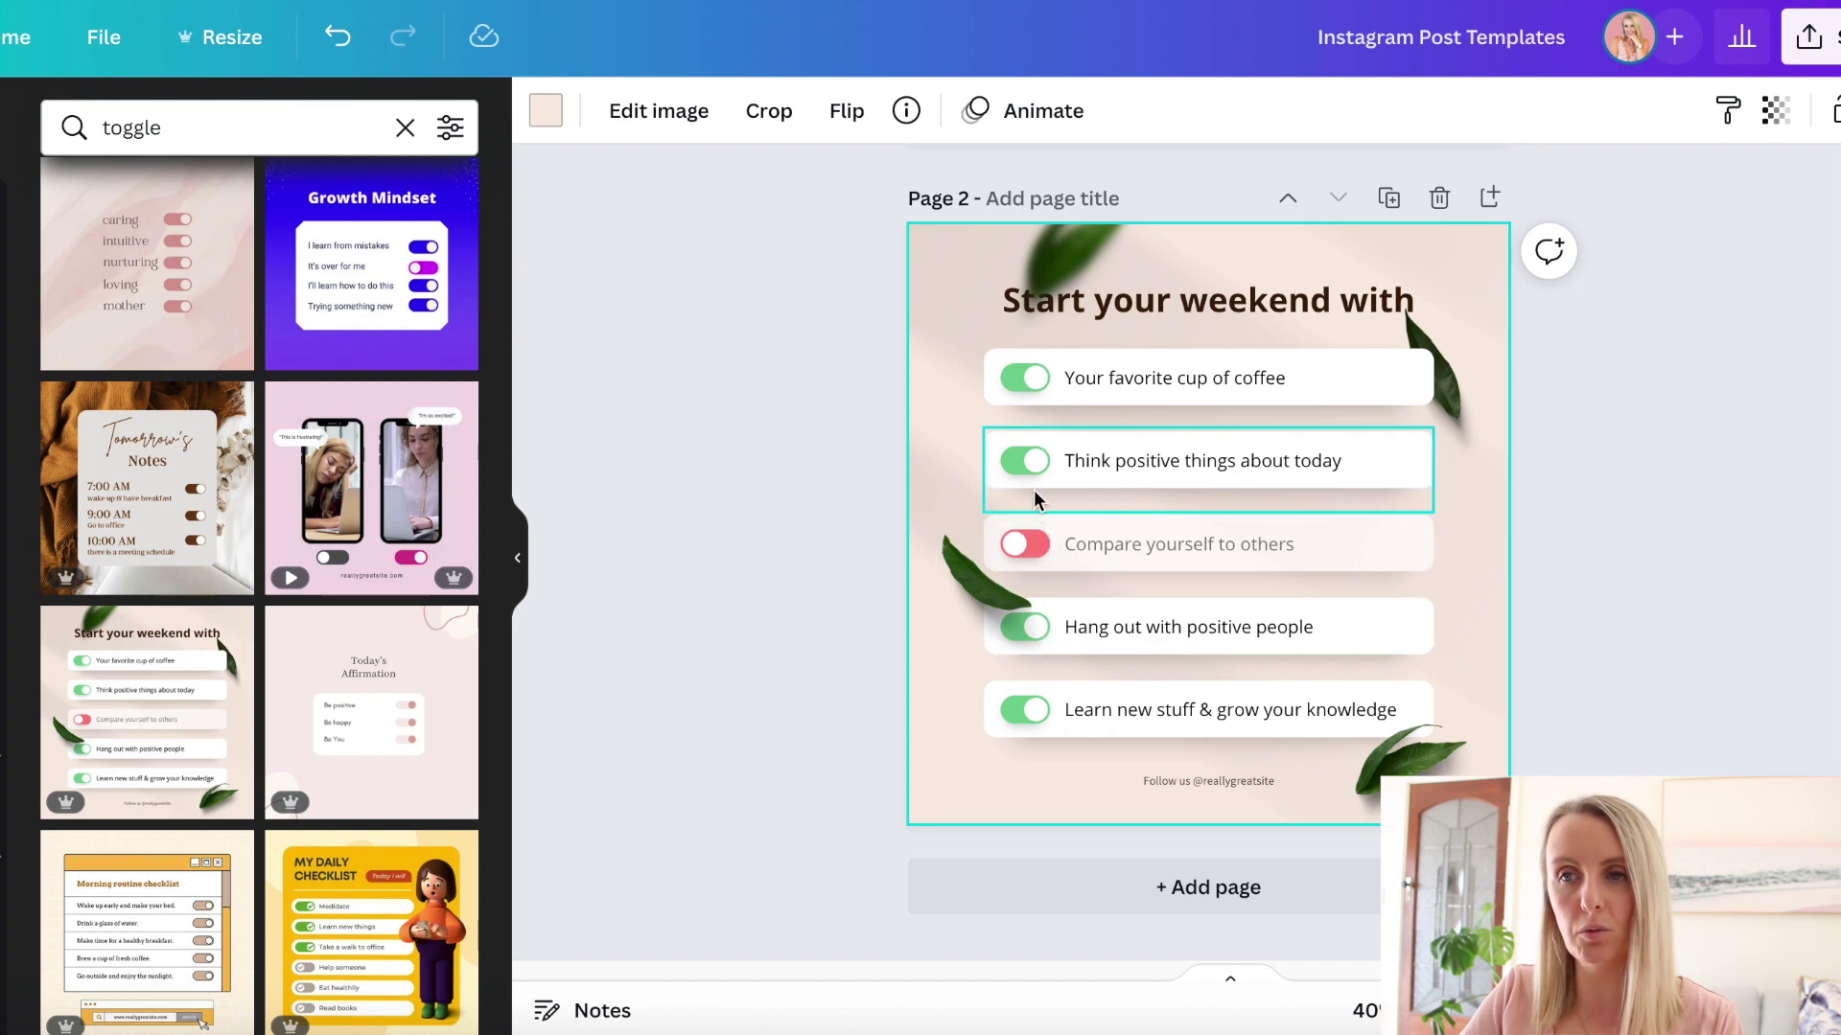
click(1038, 461)
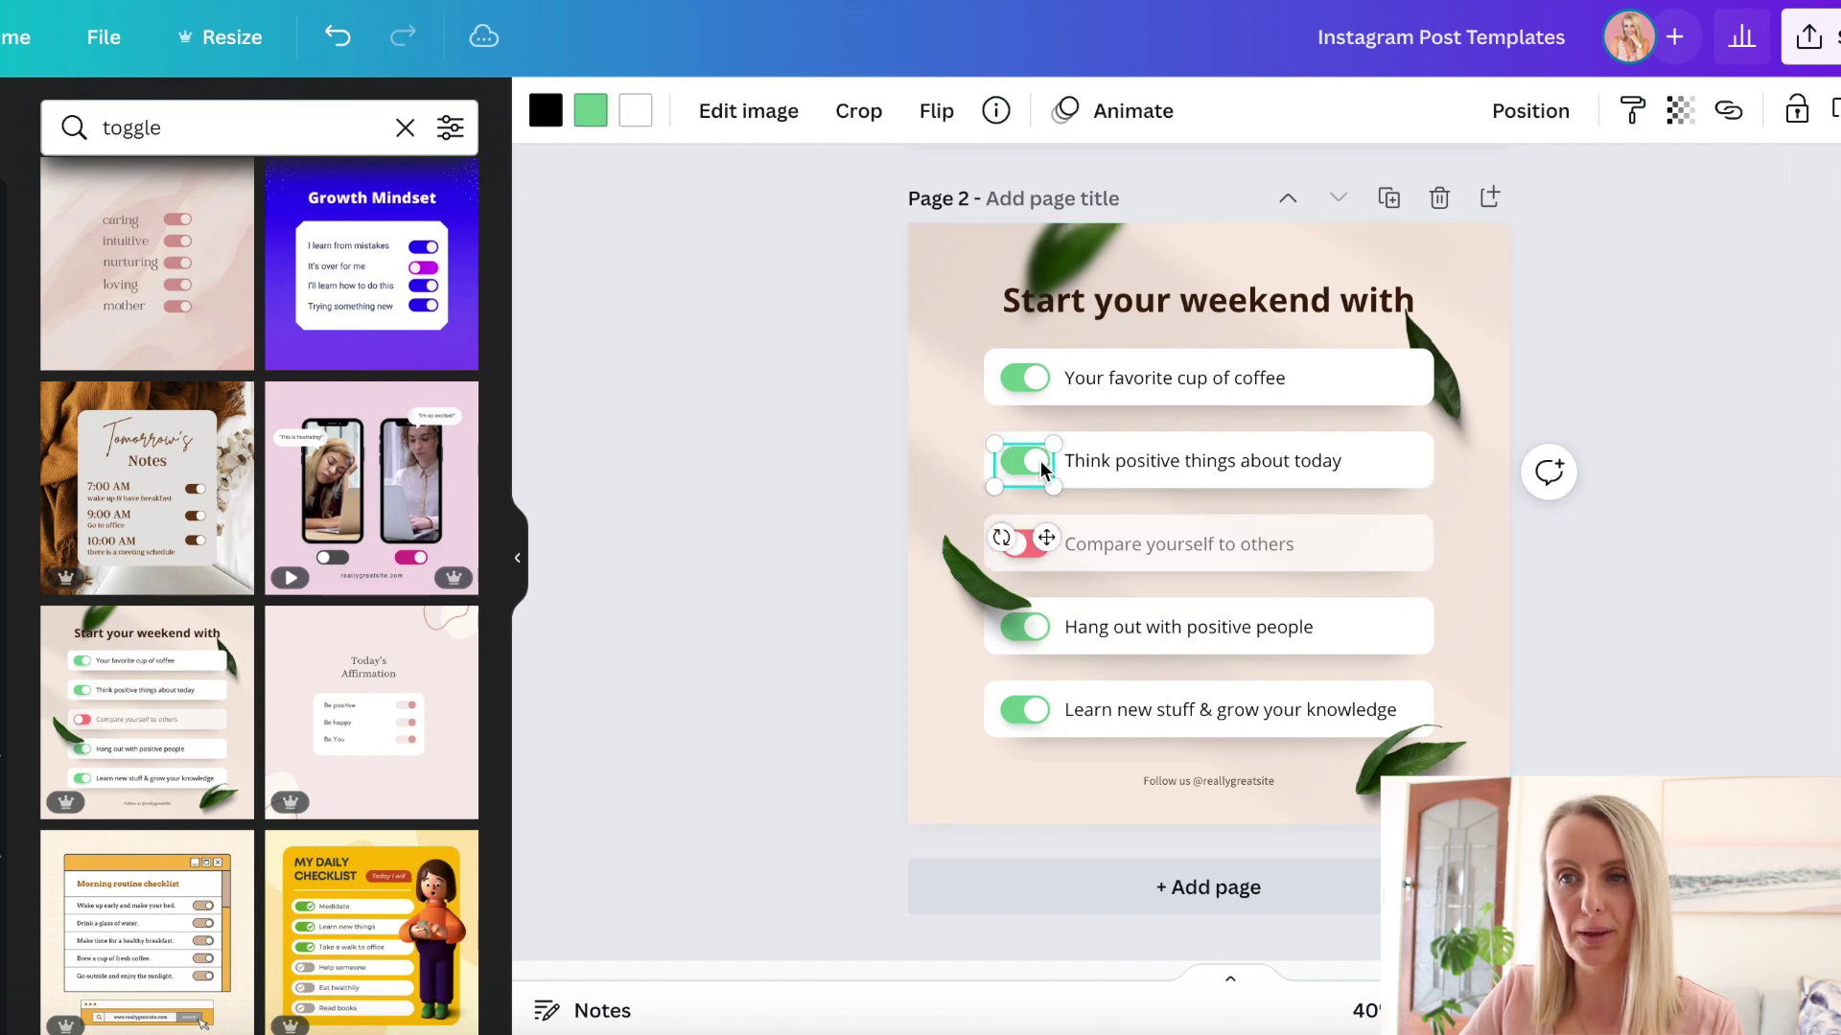
click(935, 111)
click(966, 188)
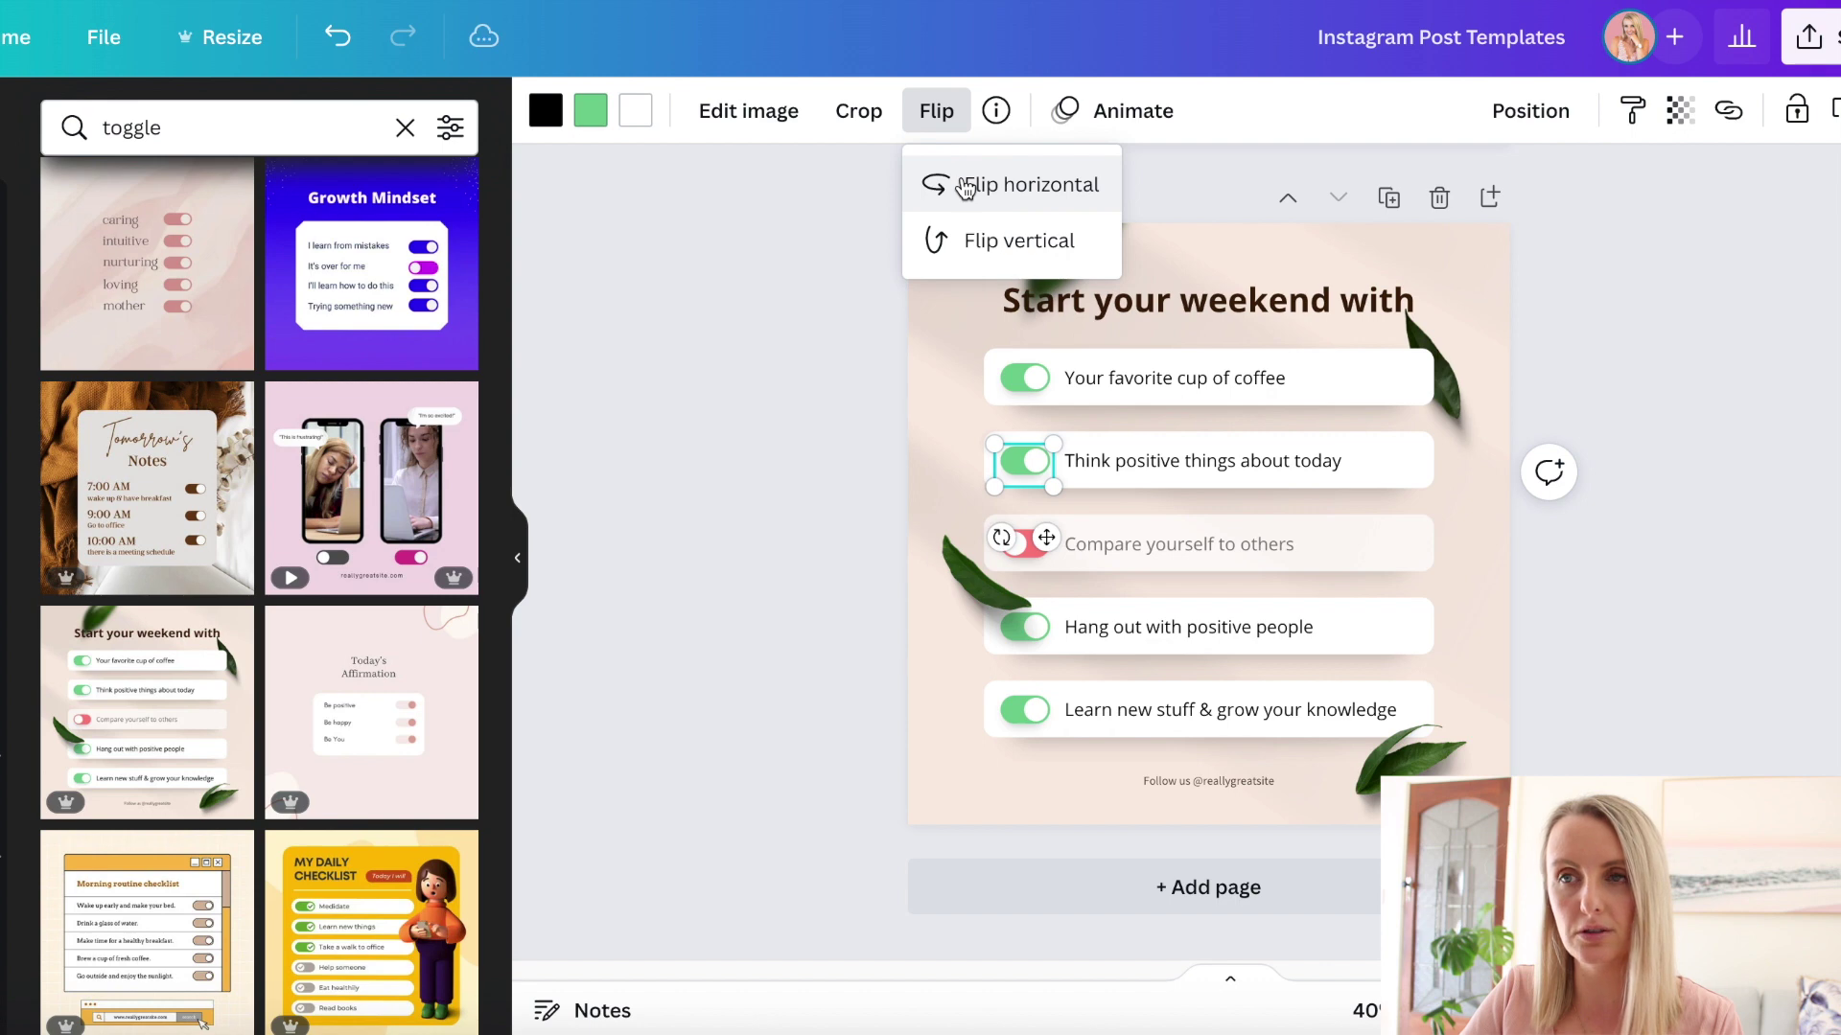
click(937, 193)
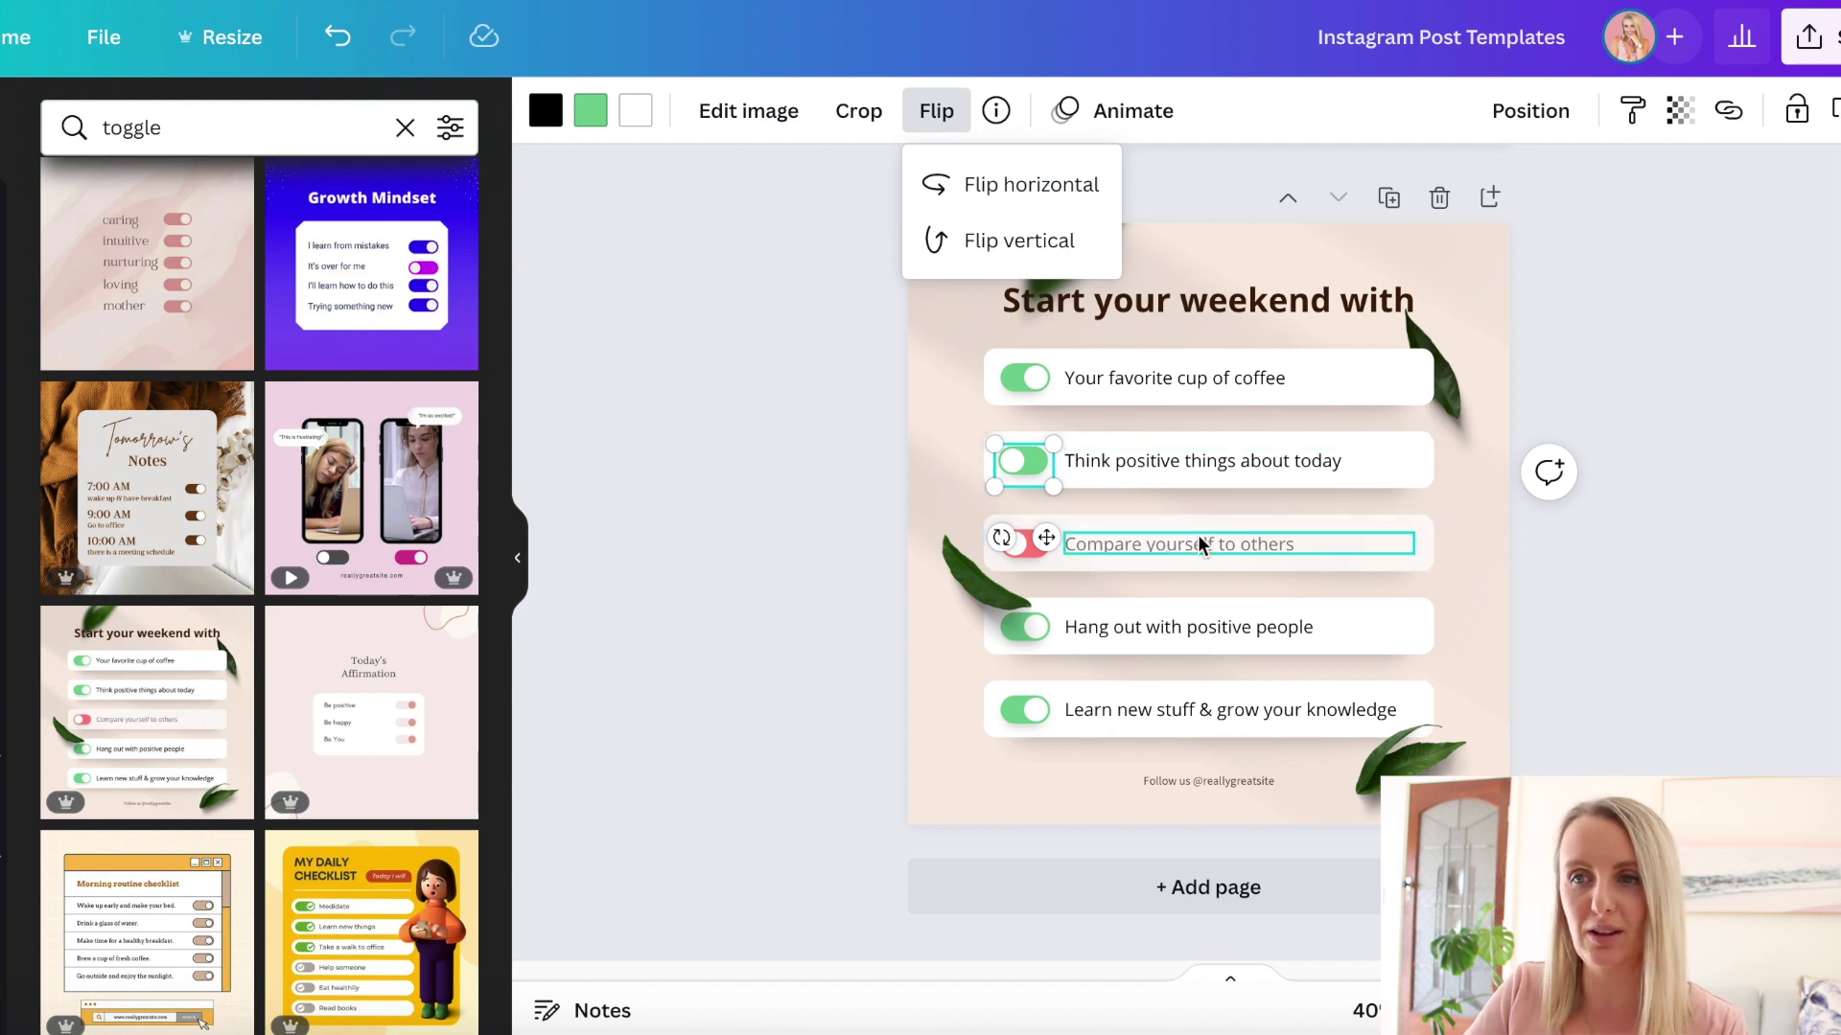
click(1089, 201)
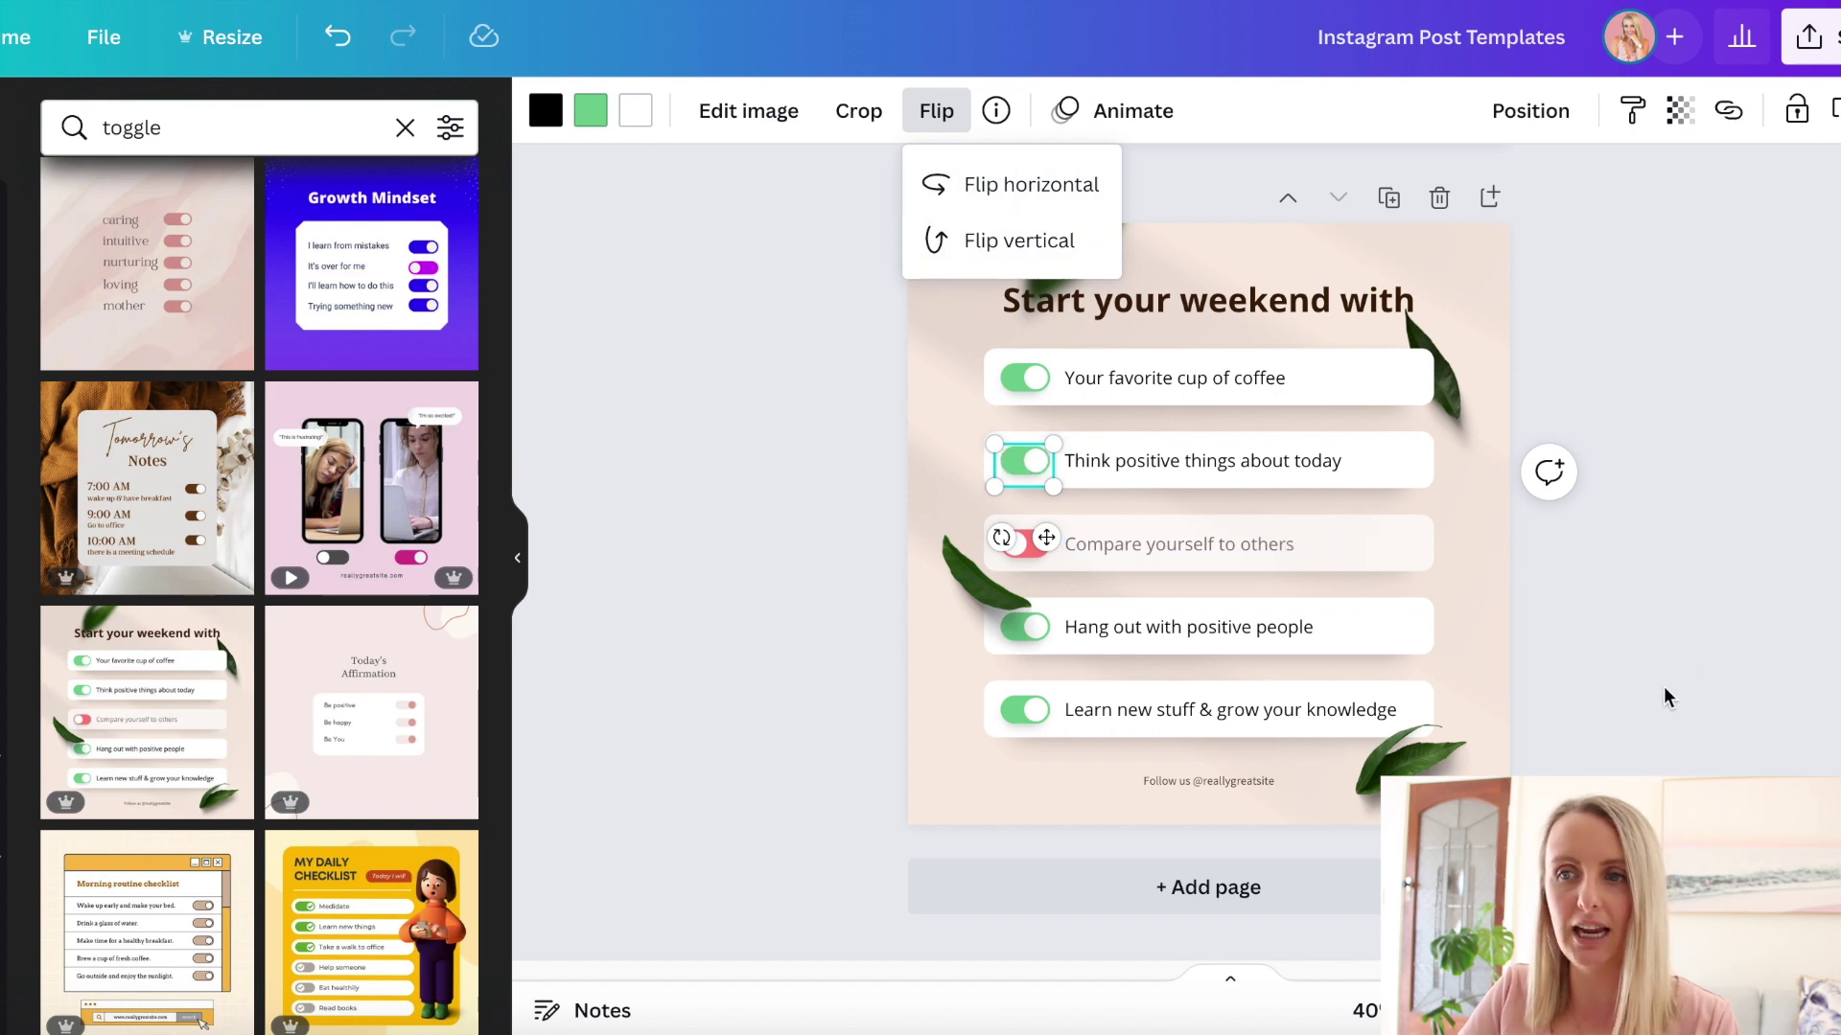
scroll(1655, 683, up, 5)
scroll(224, 737, down, 10)
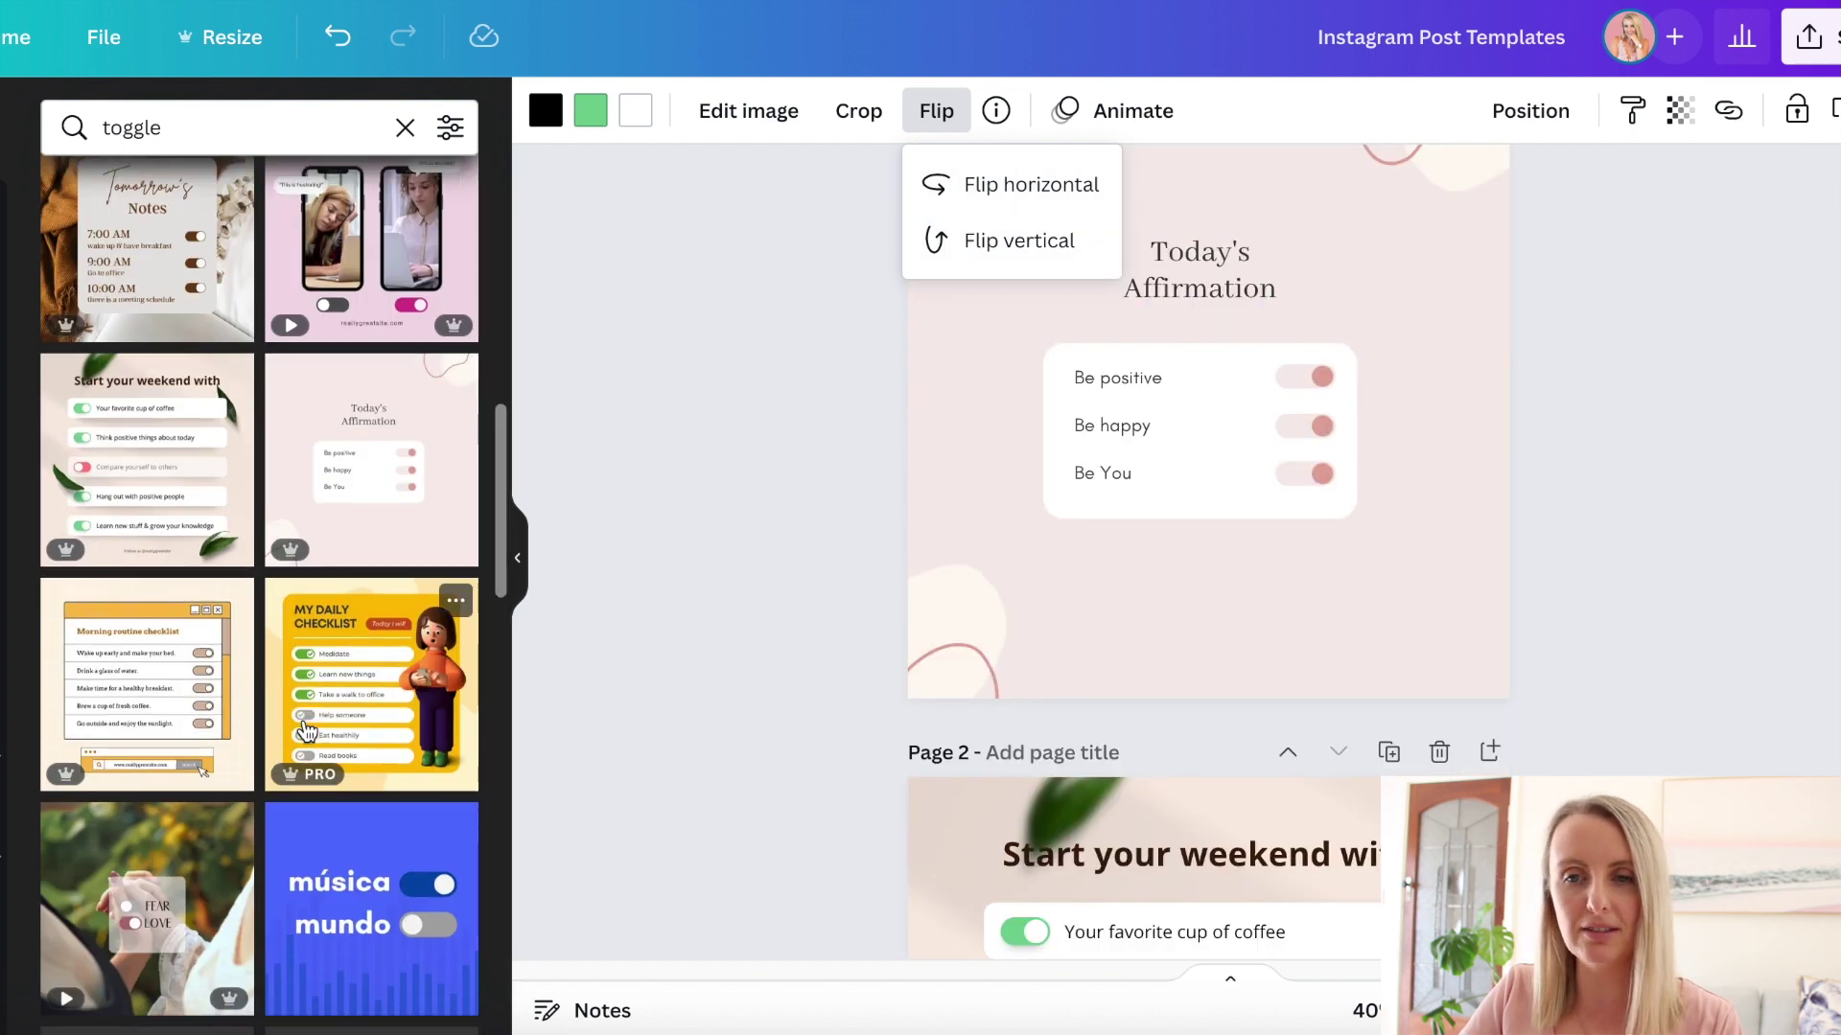
scroll(307, 730, down, 5)
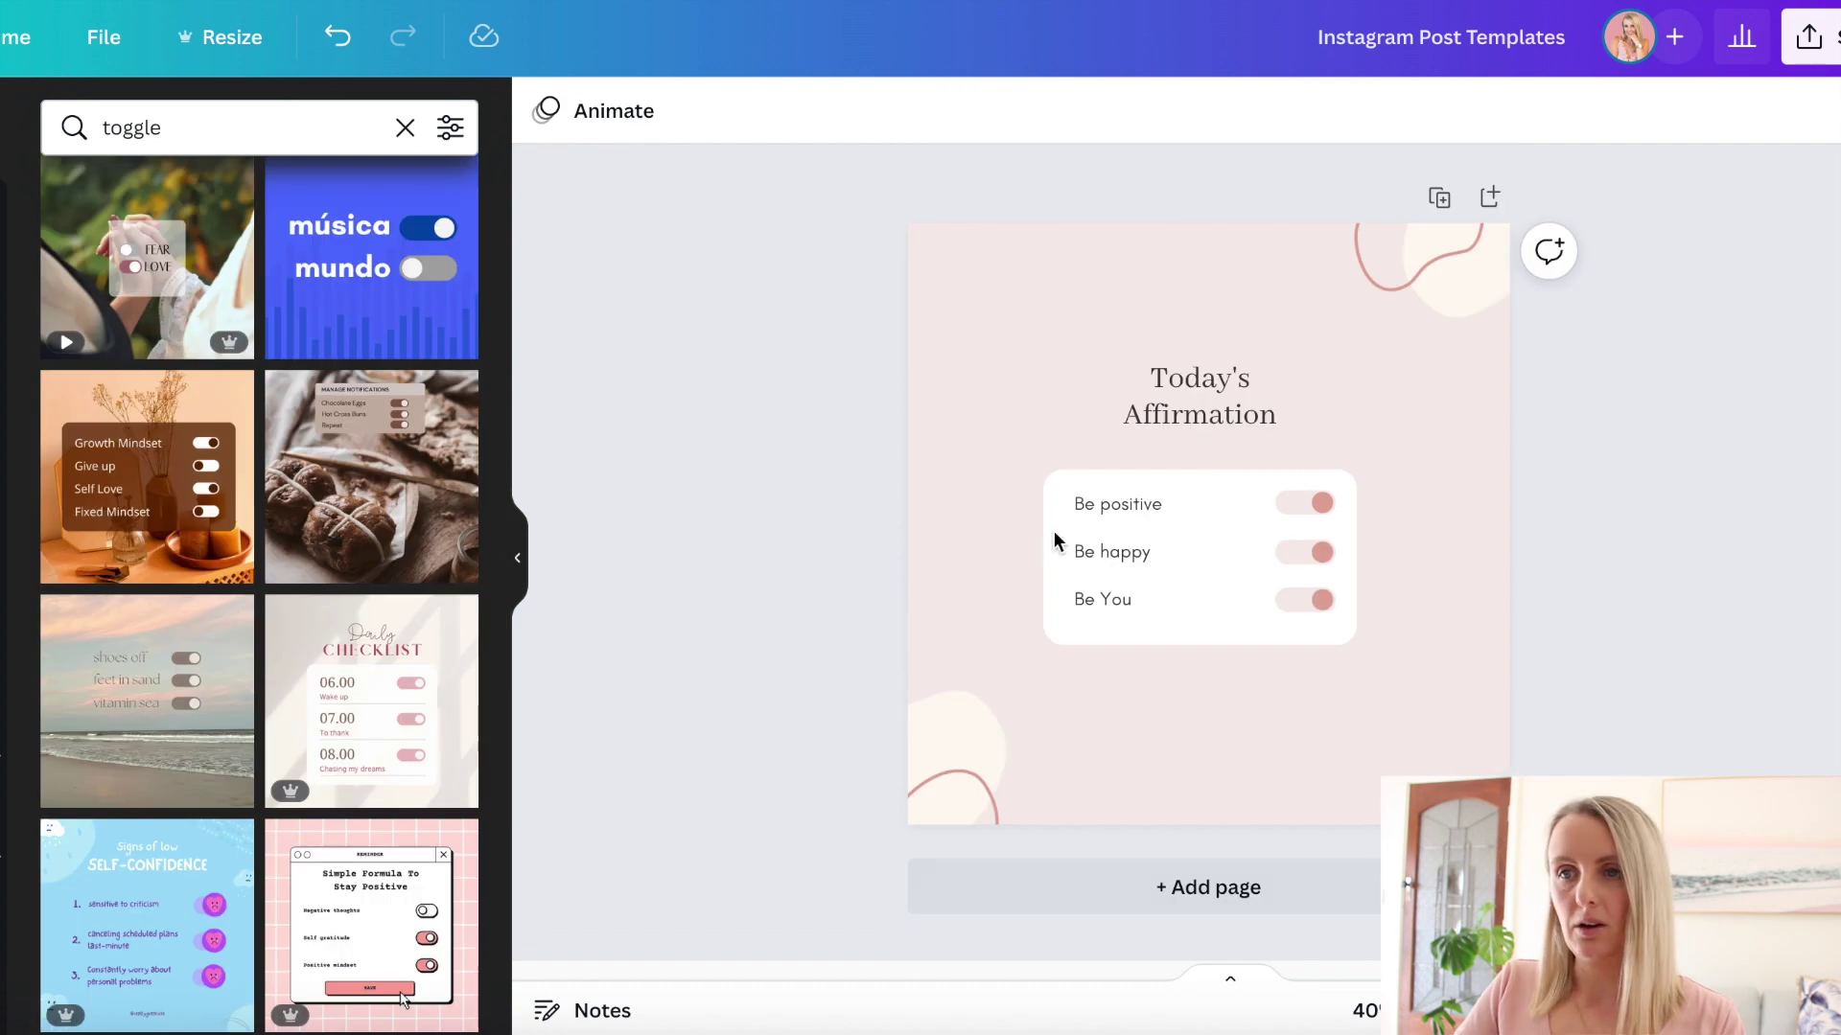
Step: Edit the title text and tint the top-right and bottom-left corner blobs pink
double_click(1212, 383)
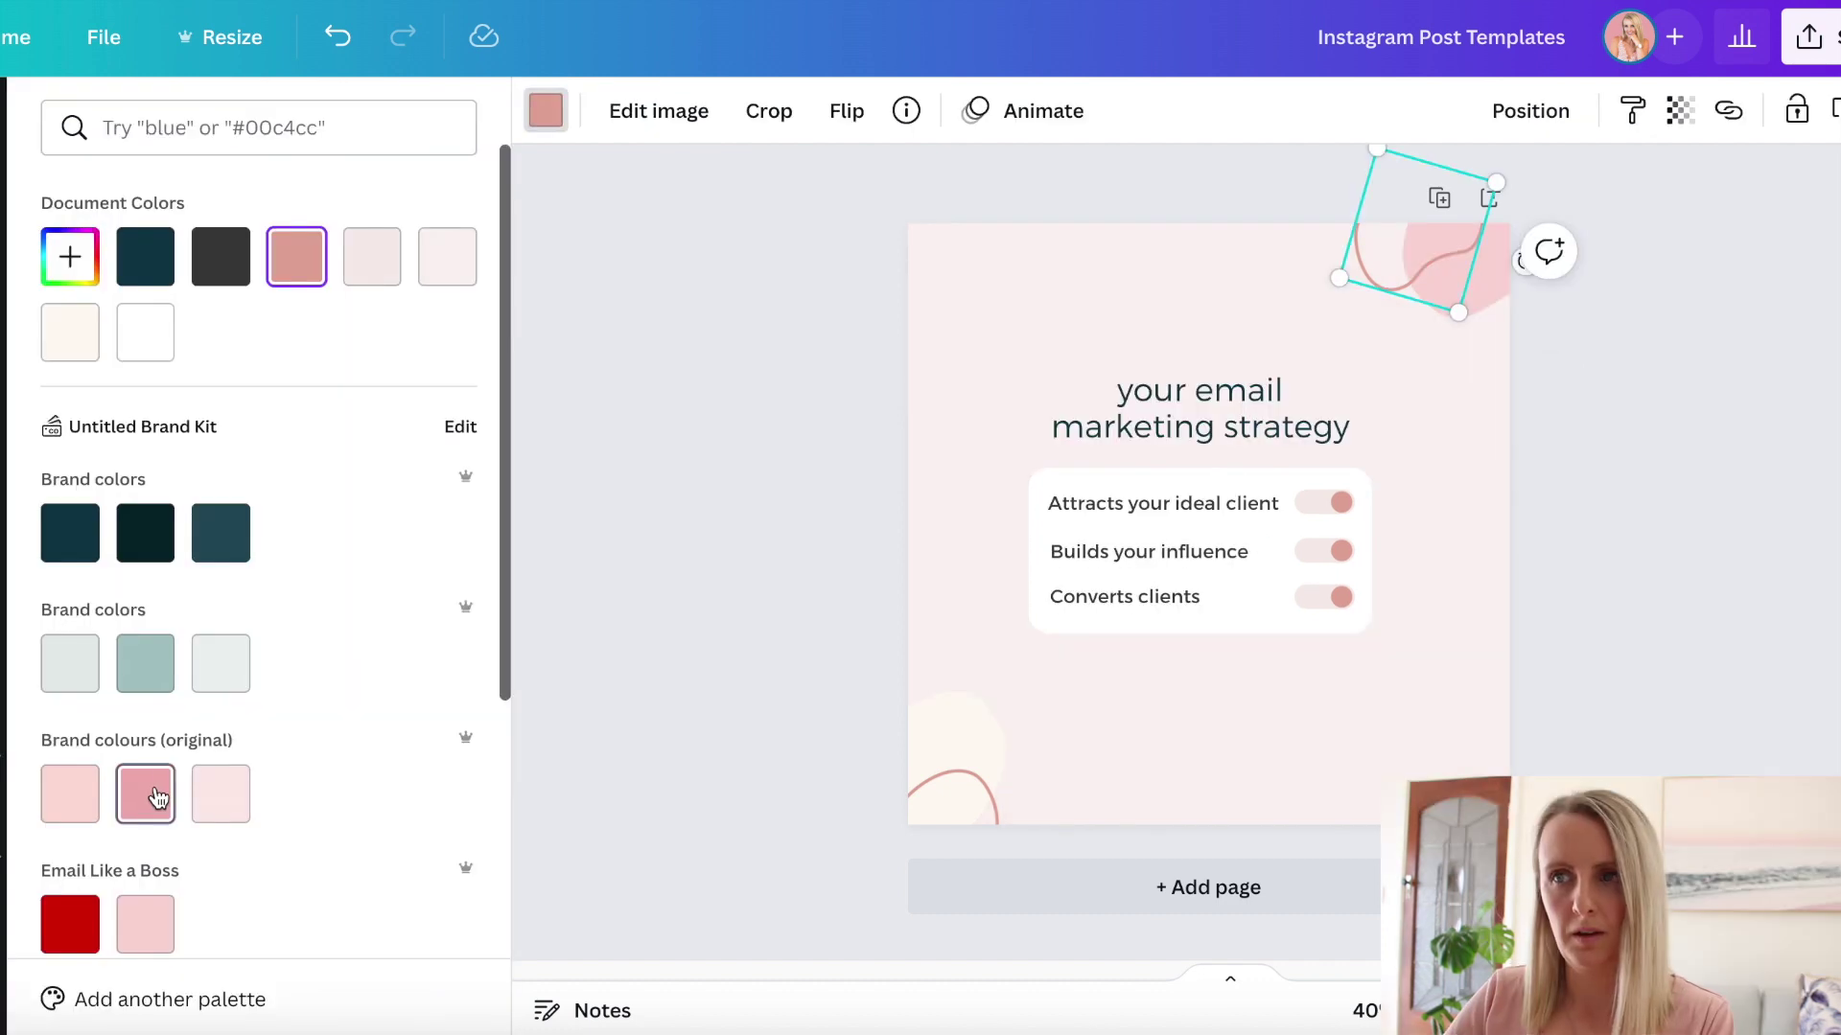
click(158, 797)
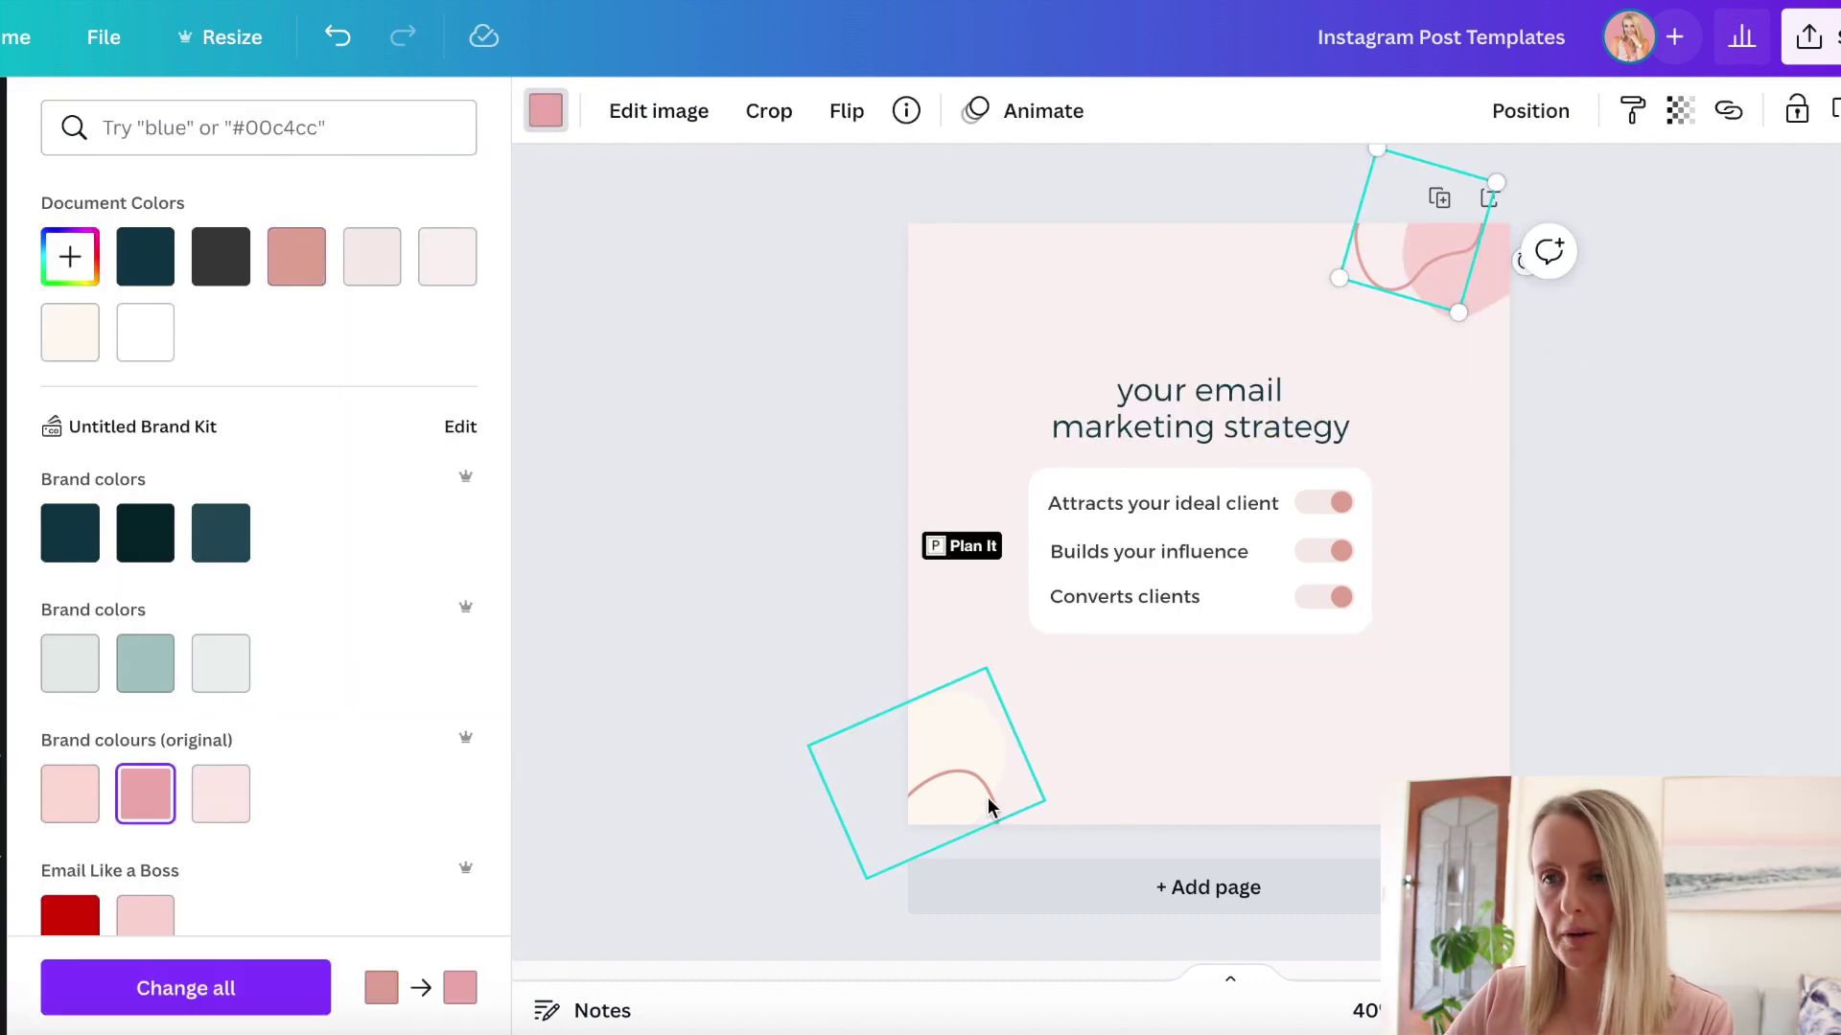
click(965, 732)
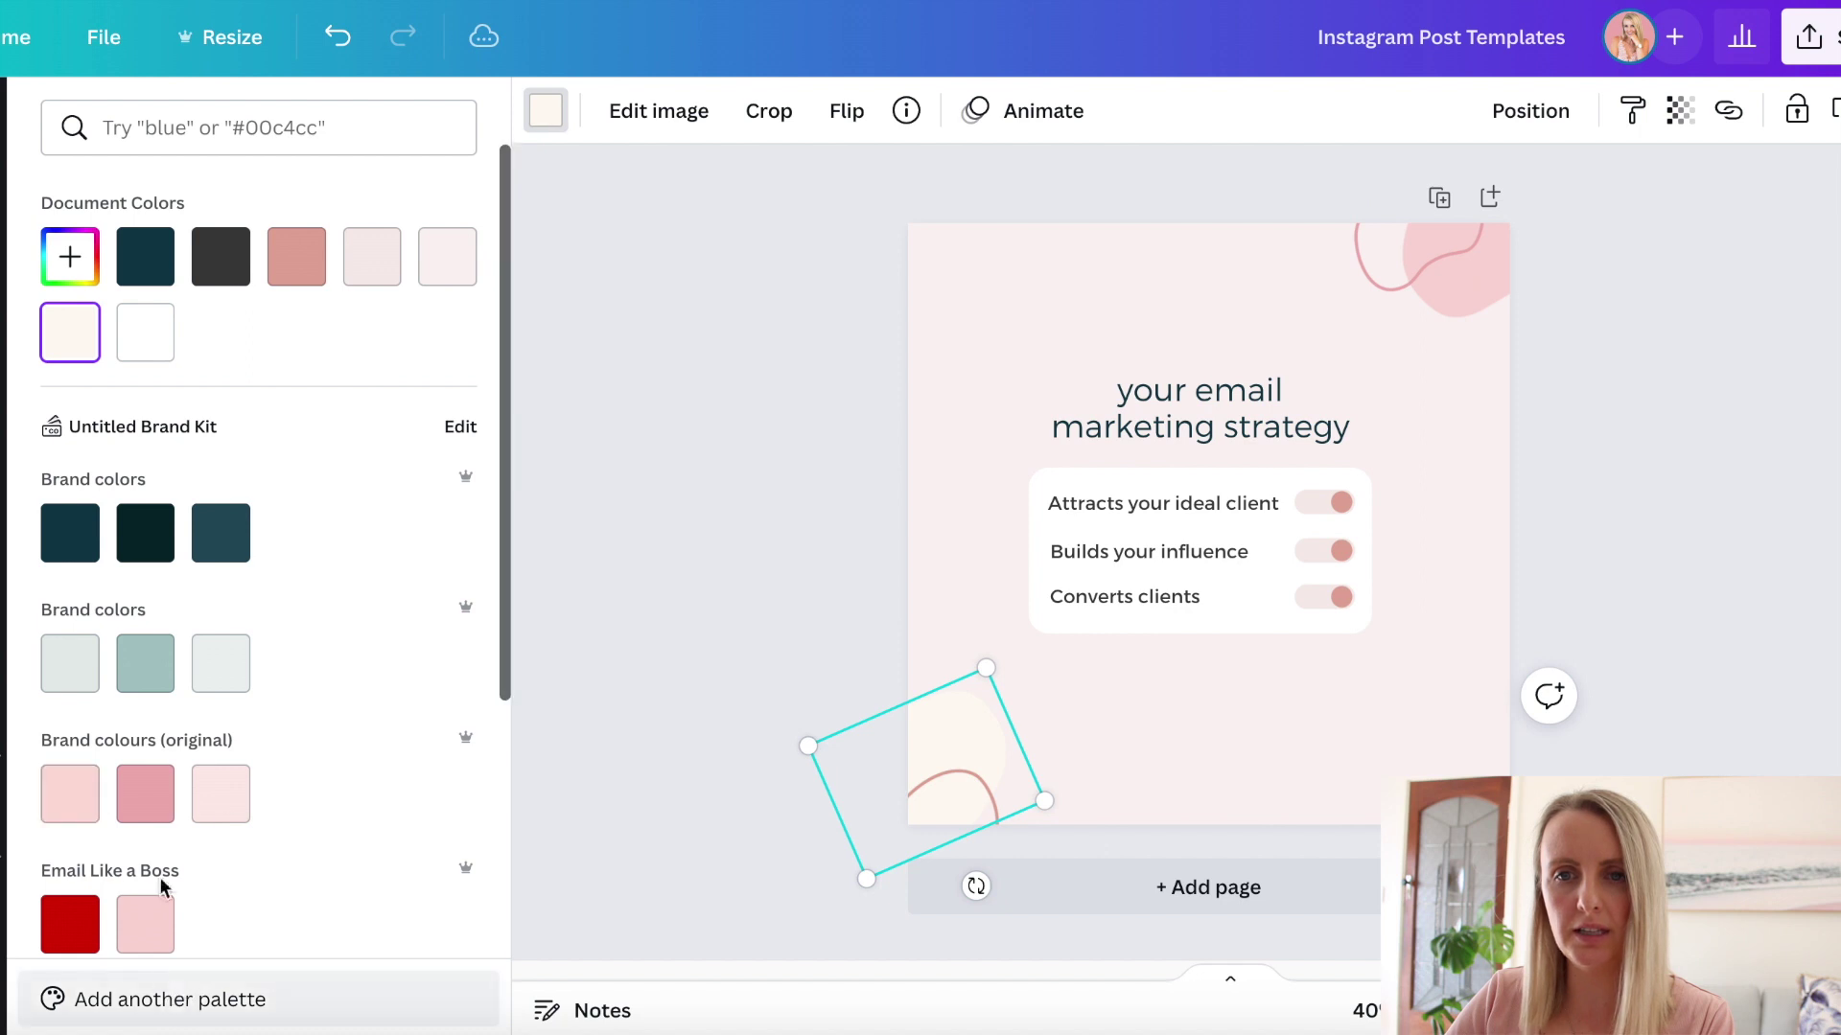
scroll(268, 796, down, 2)
click(223, 858)
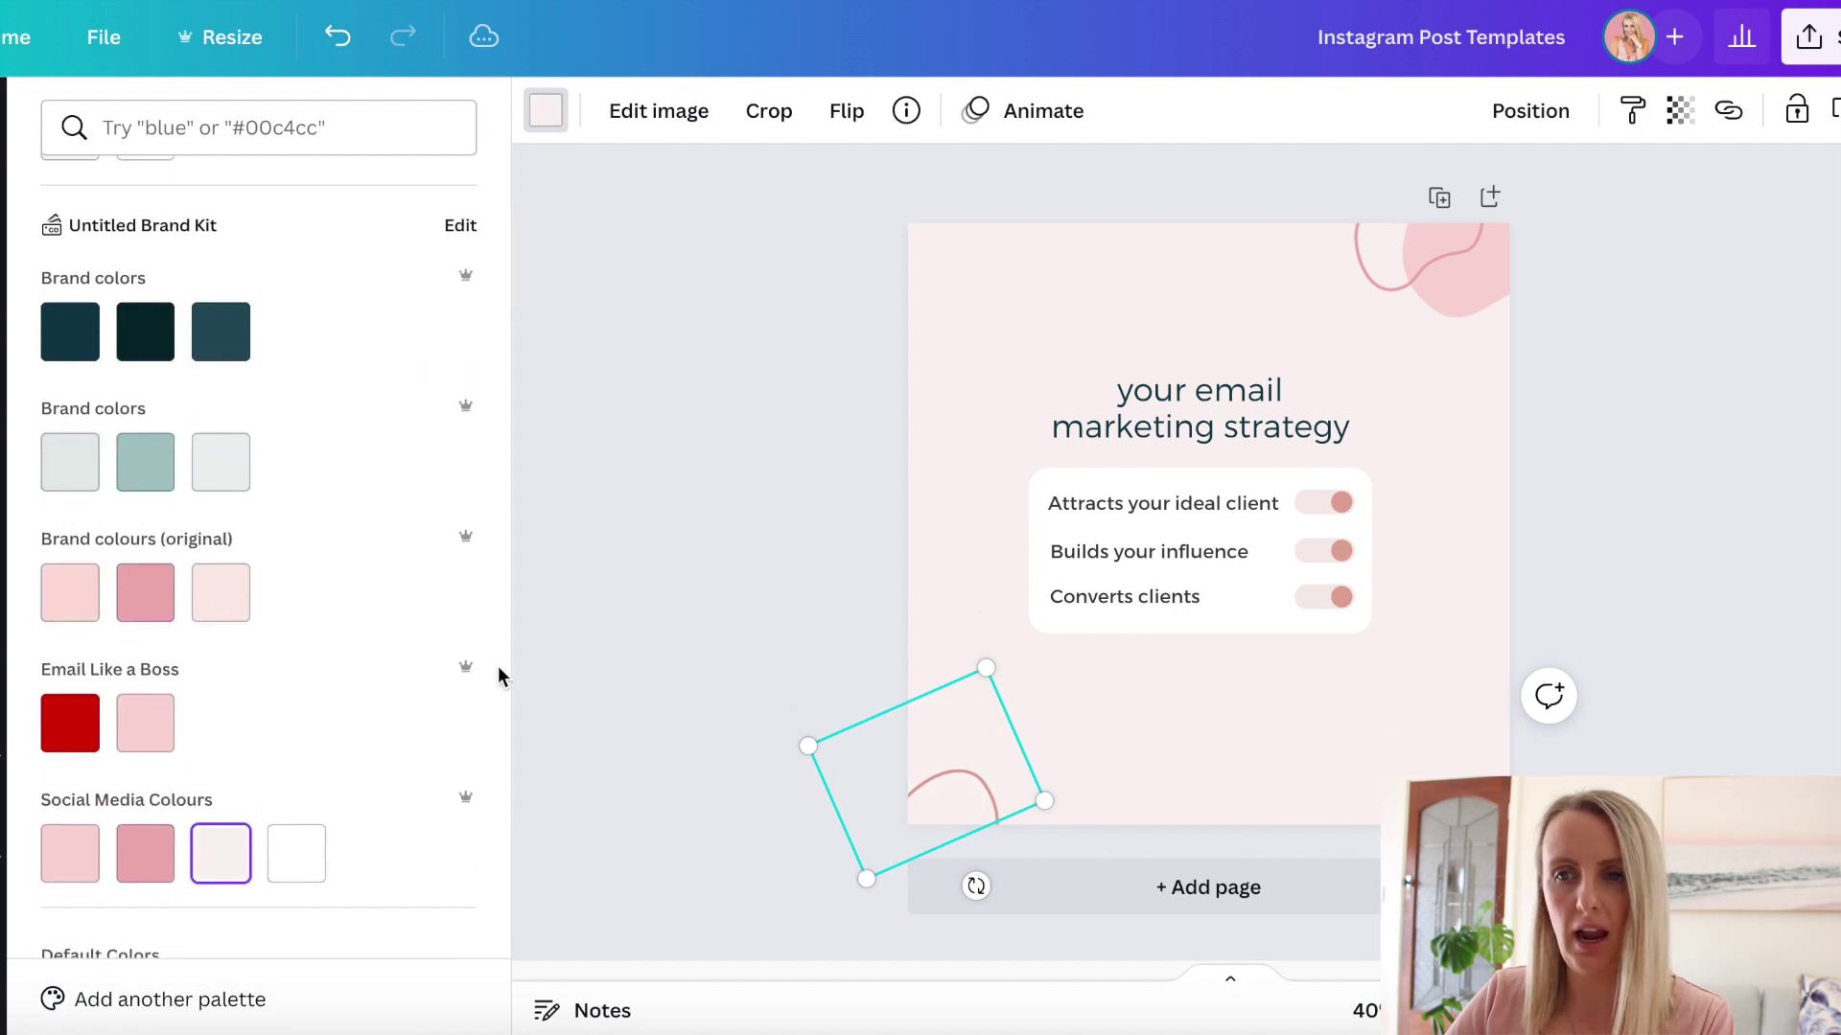
click(70, 853)
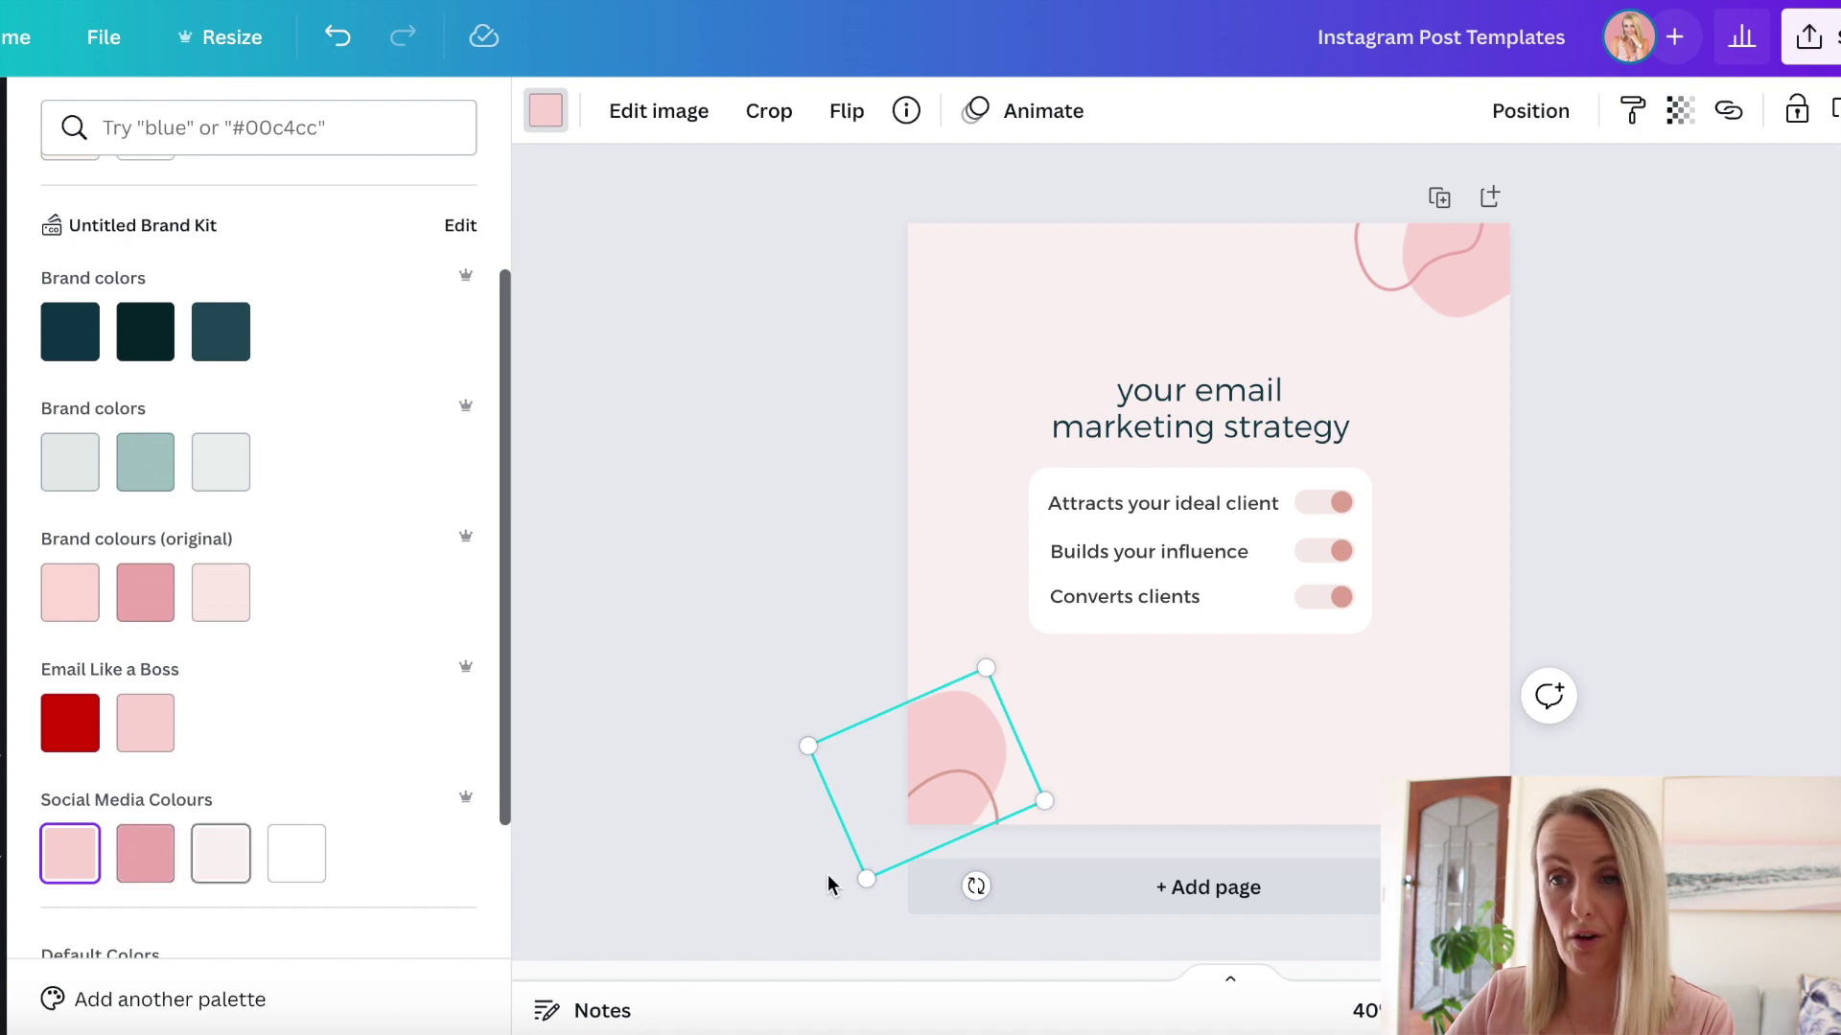
Step: Colour the thin corner arc line pink and select the Attracts your ideal client toggle
click(988, 803)
click(145, 853)
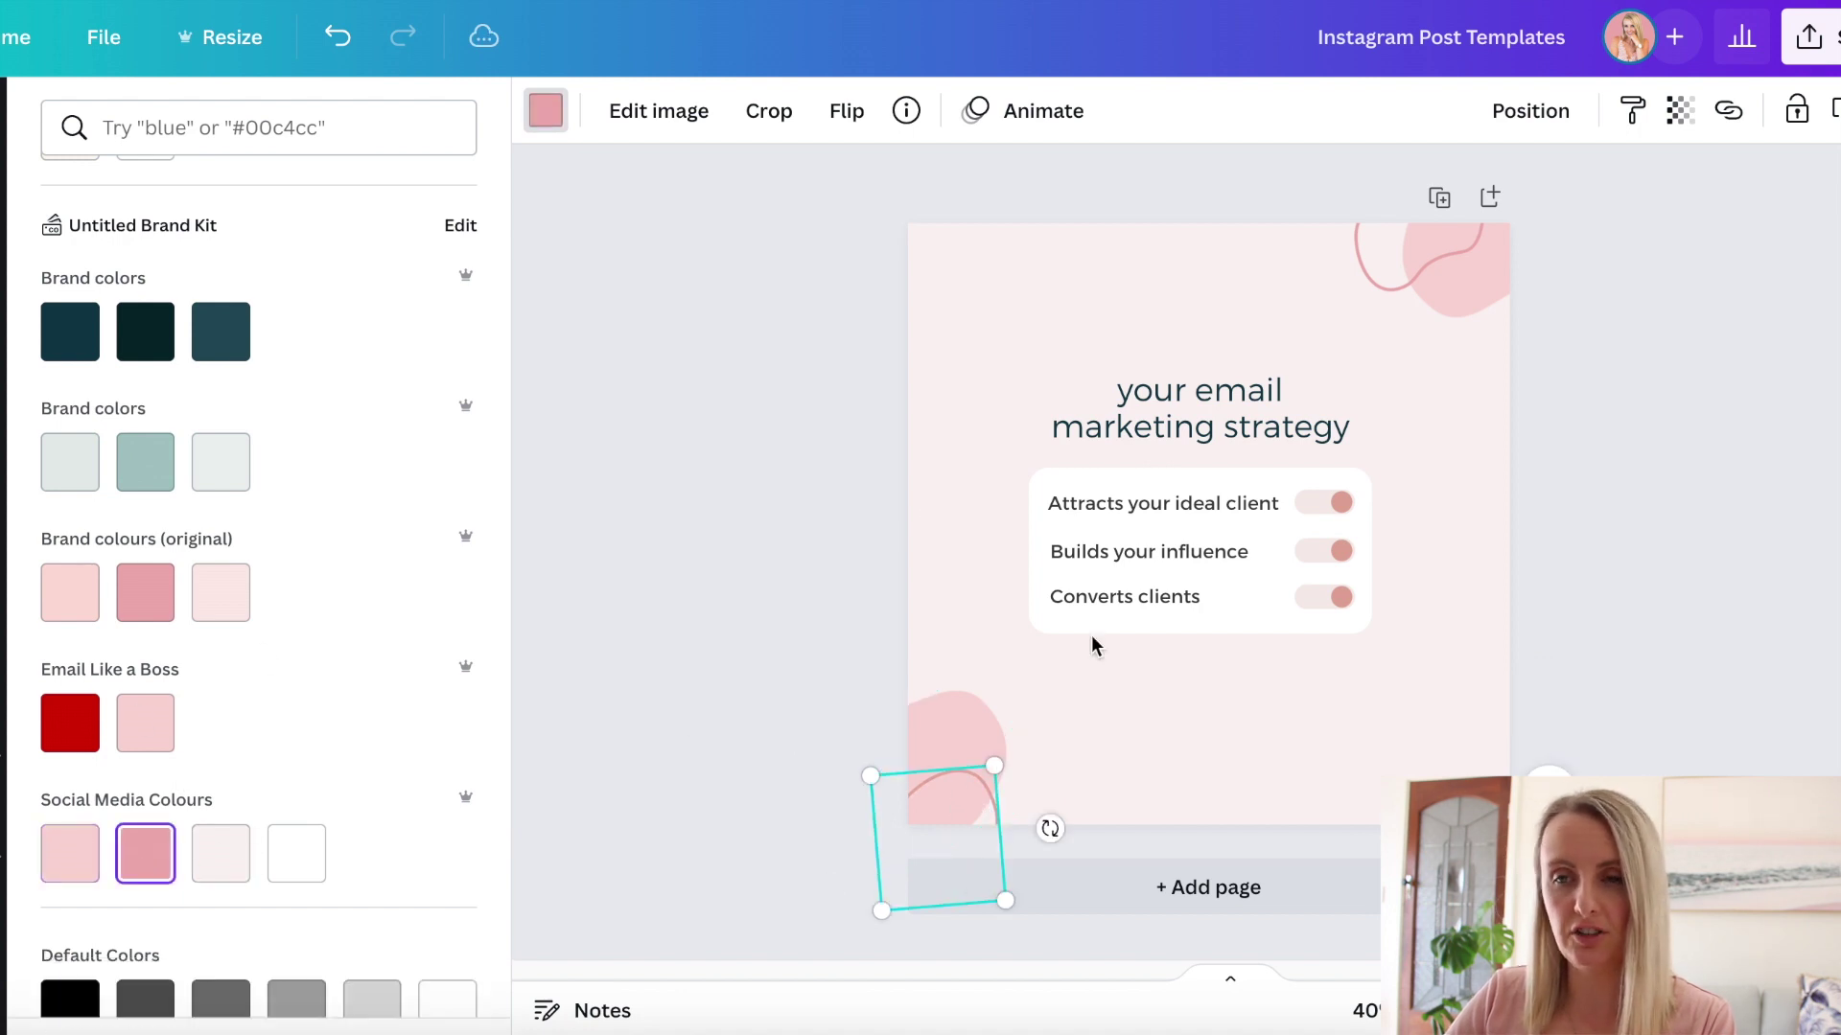
click(737, 753)
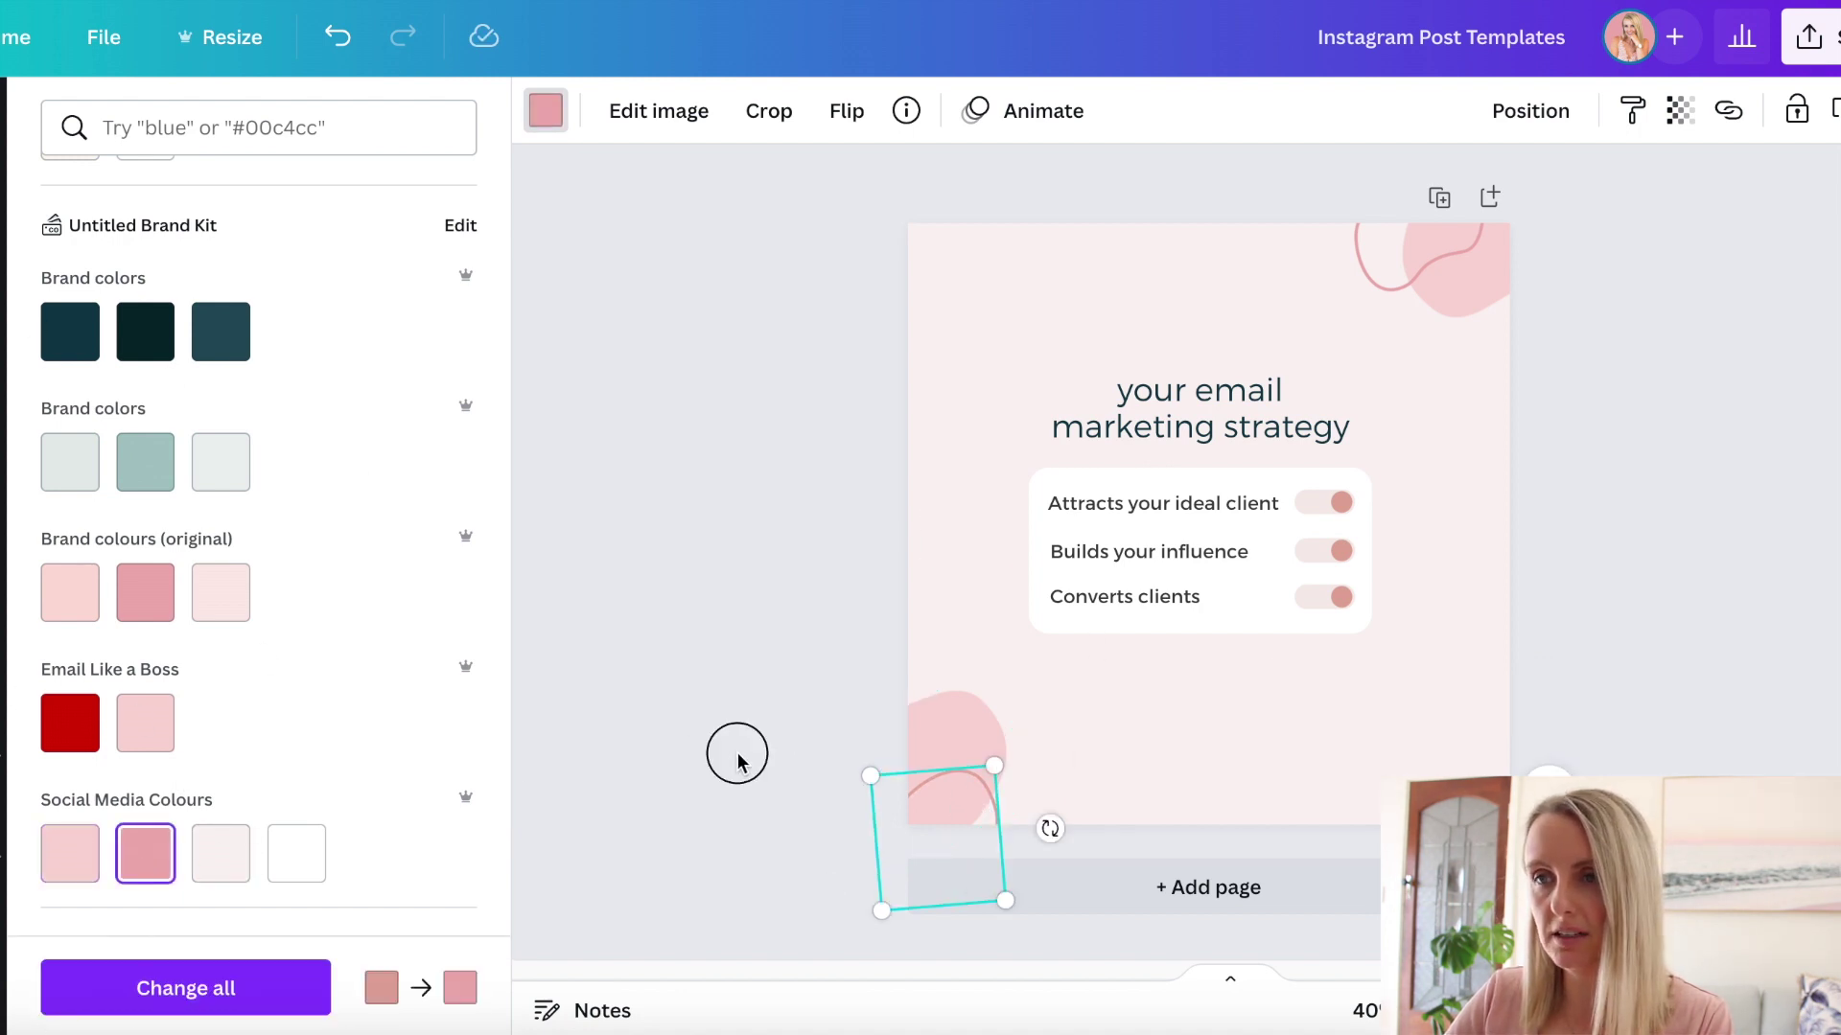
click(1304, 499)
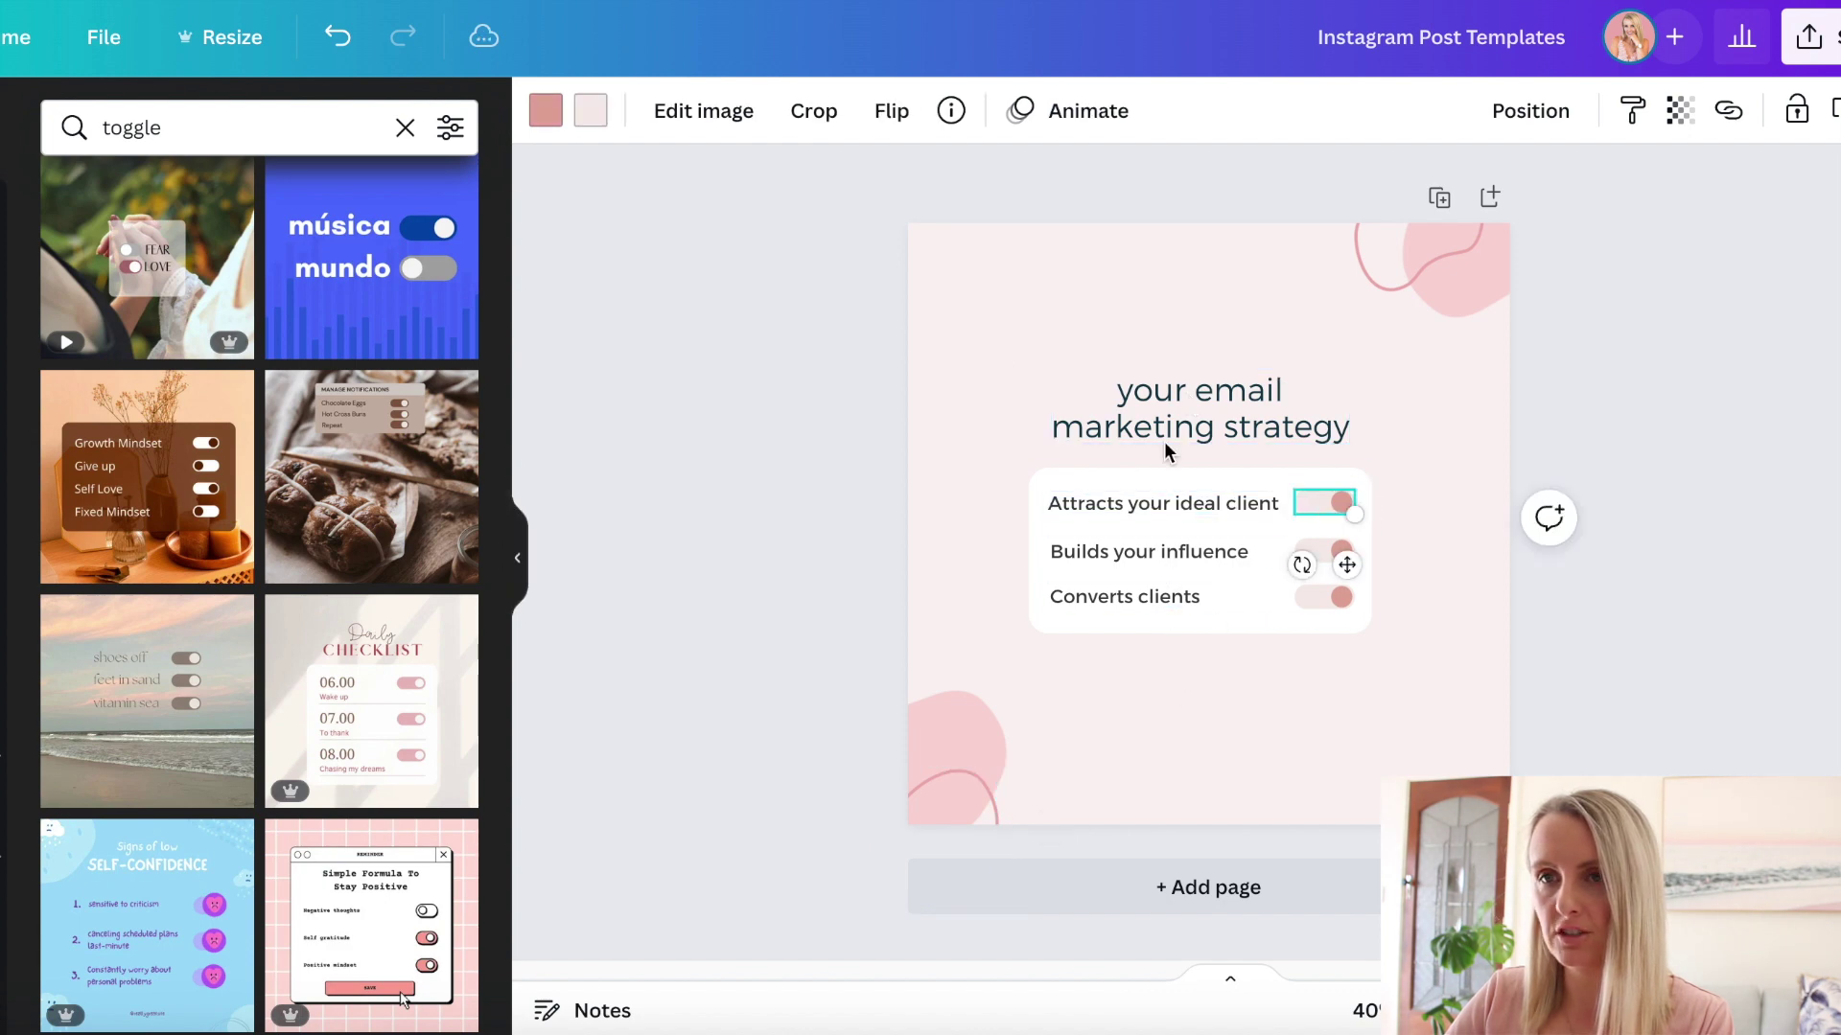
Step: Recolour the Attracts your ideal client and Builds your influence toggles pink with pale pink tracks
click(546, 110)
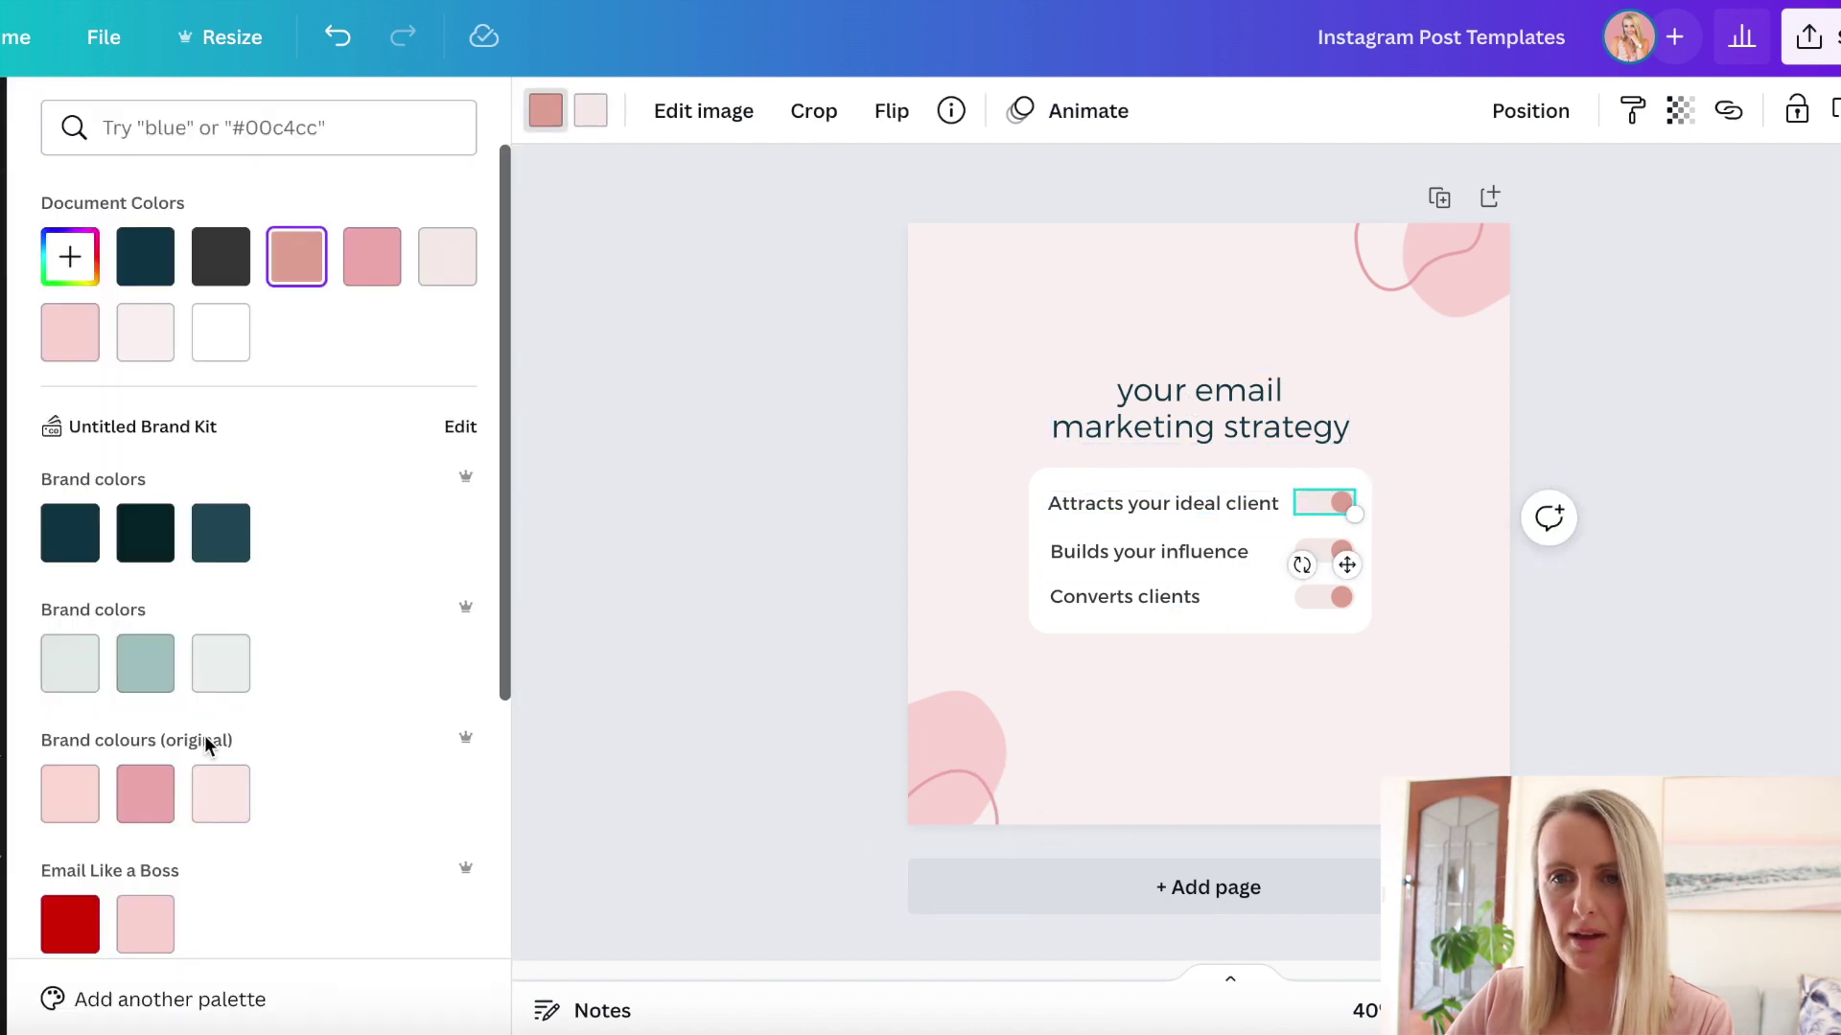
click(146, 796)
click(591, 113)
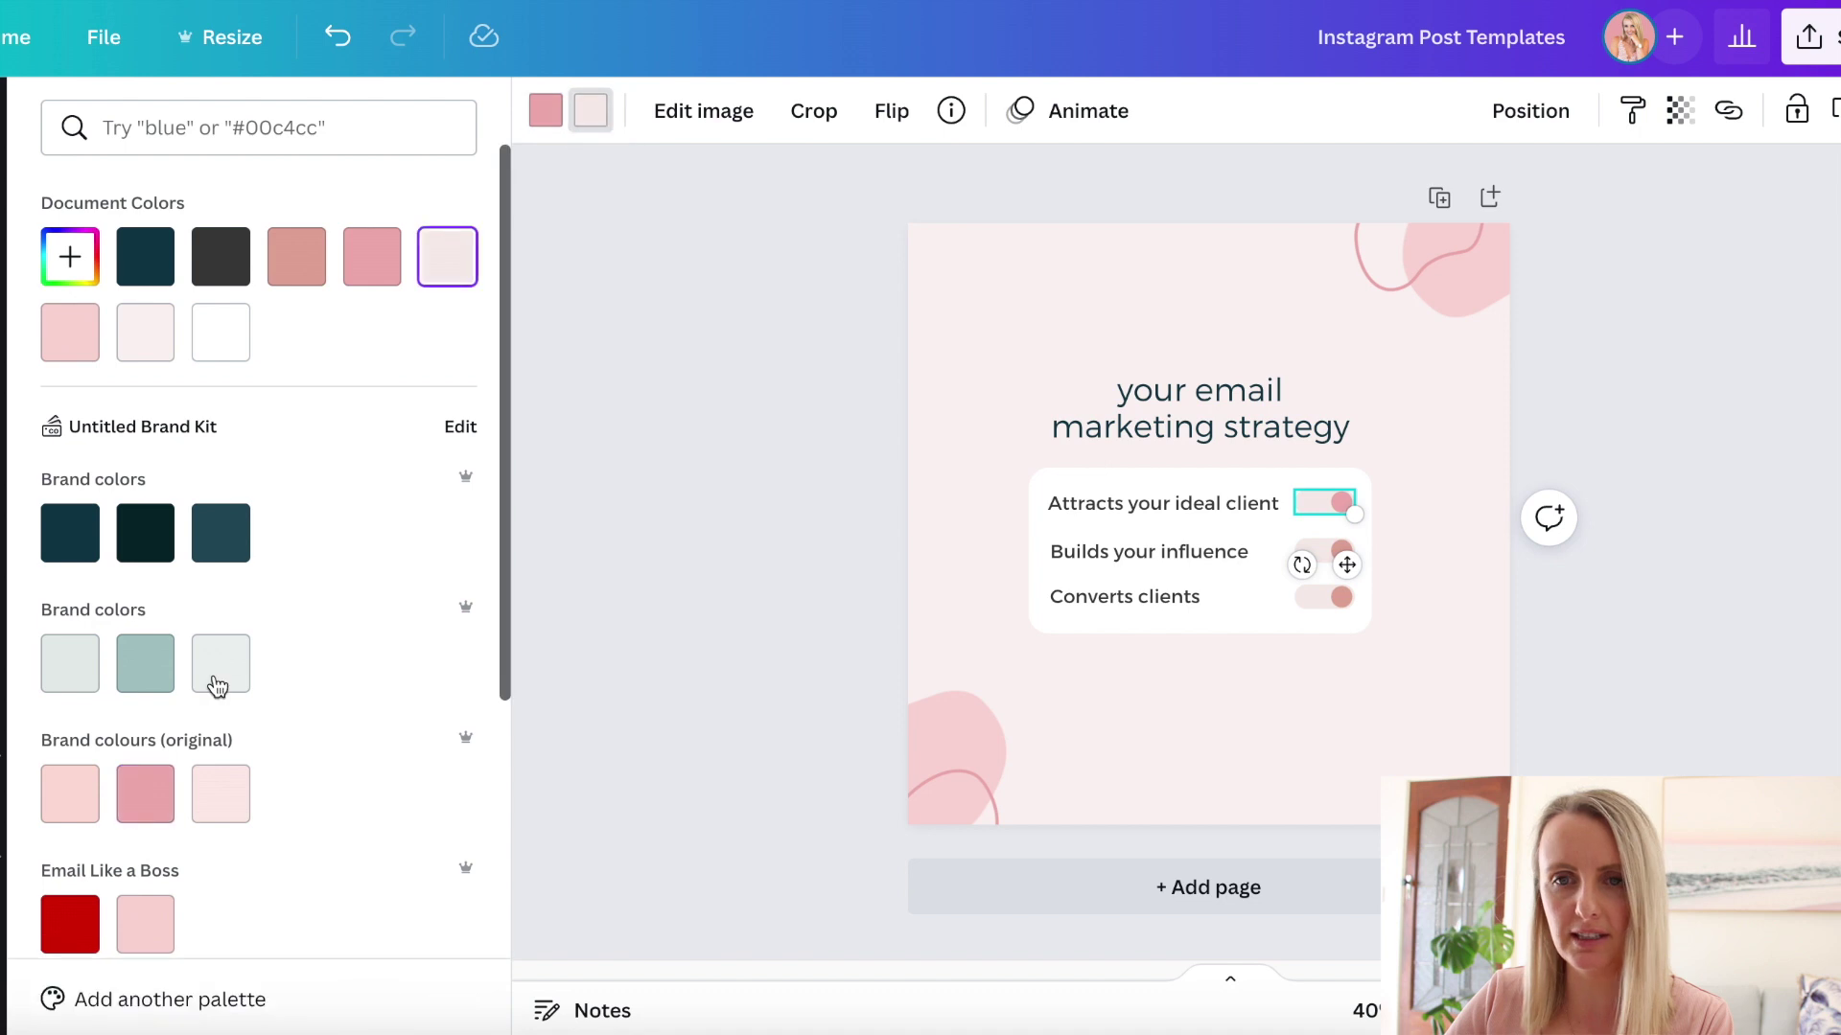
scroll(216, 688, down, 5)
click(222, 558)
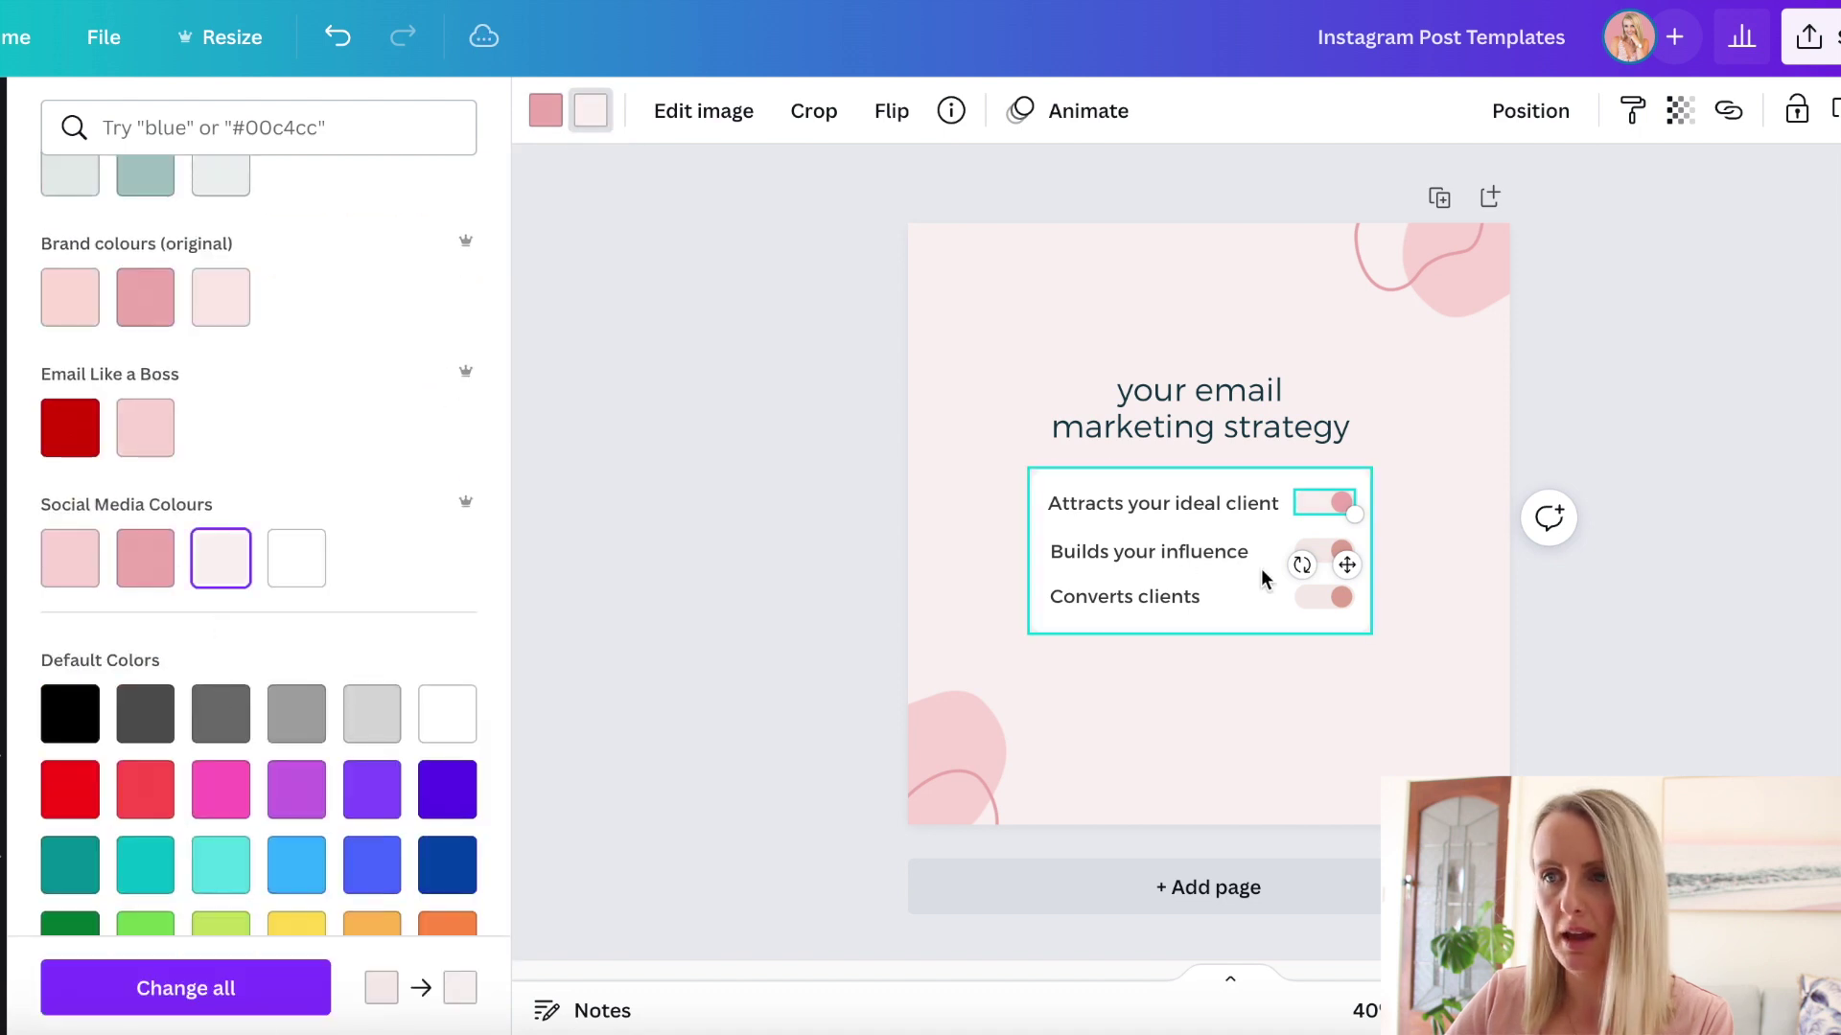
click(1331, 556)
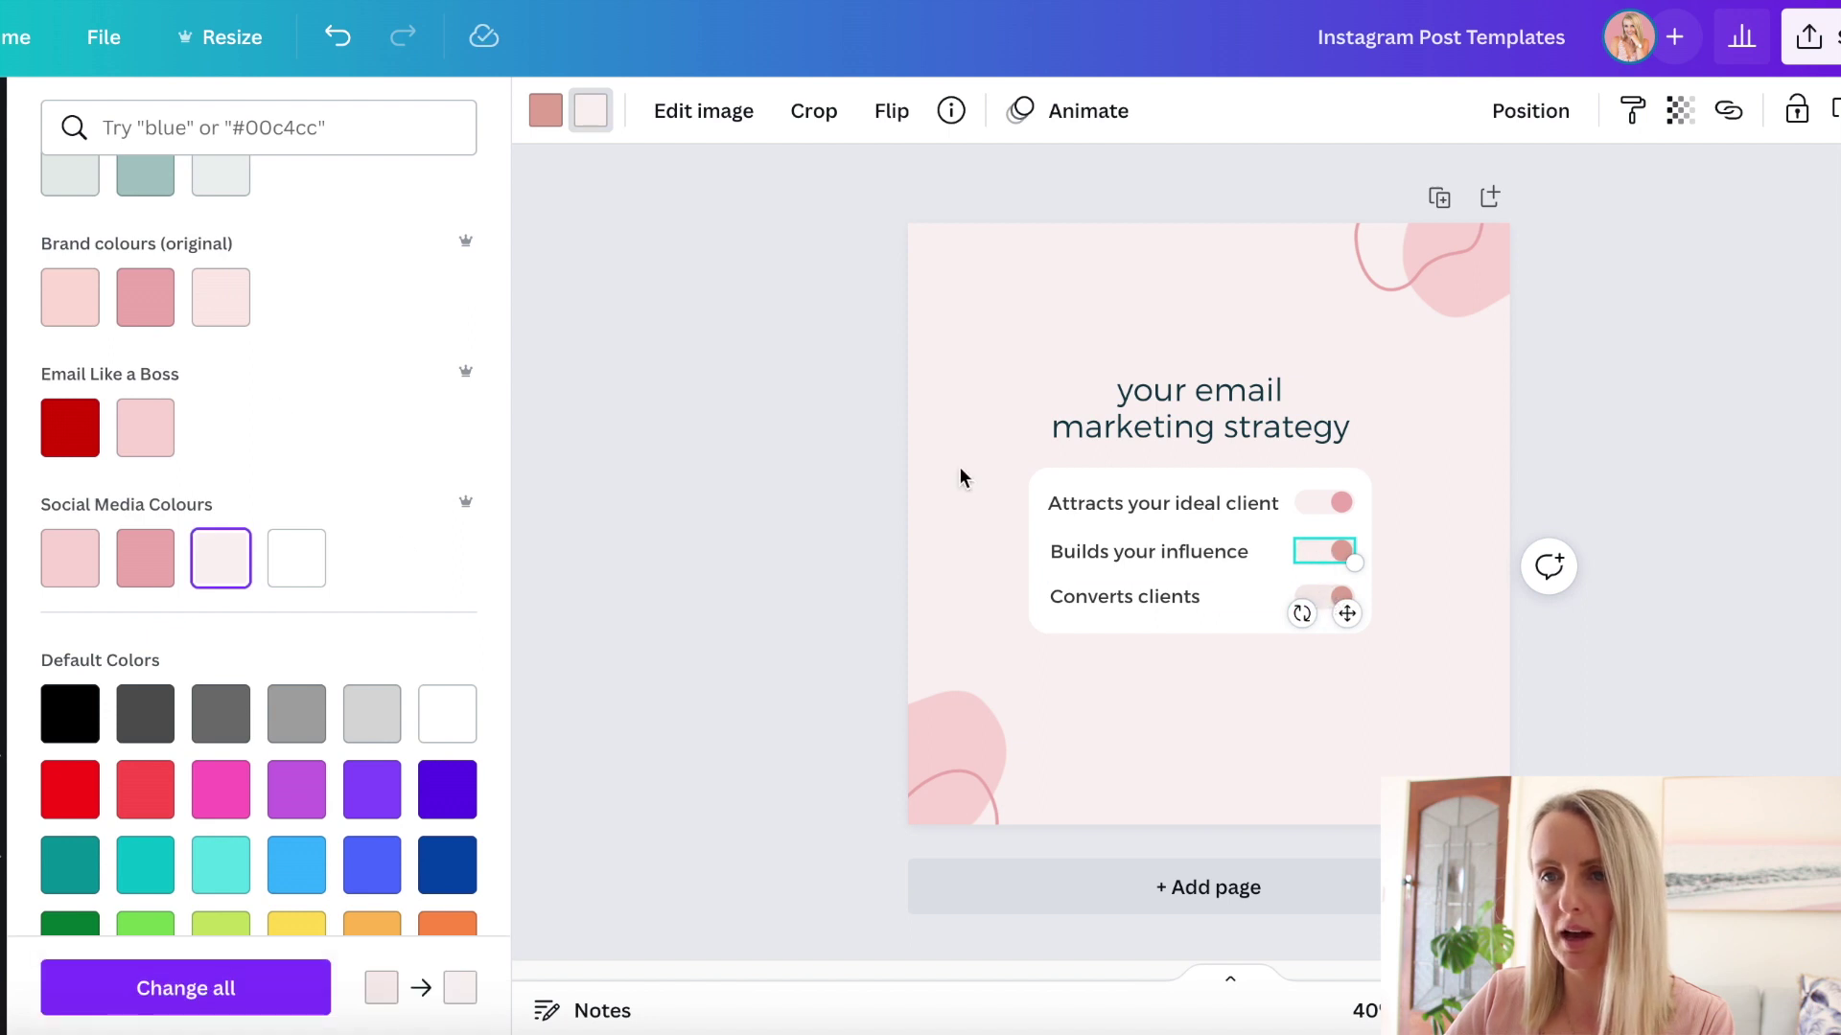
click(545, 112)
click(146, 558)
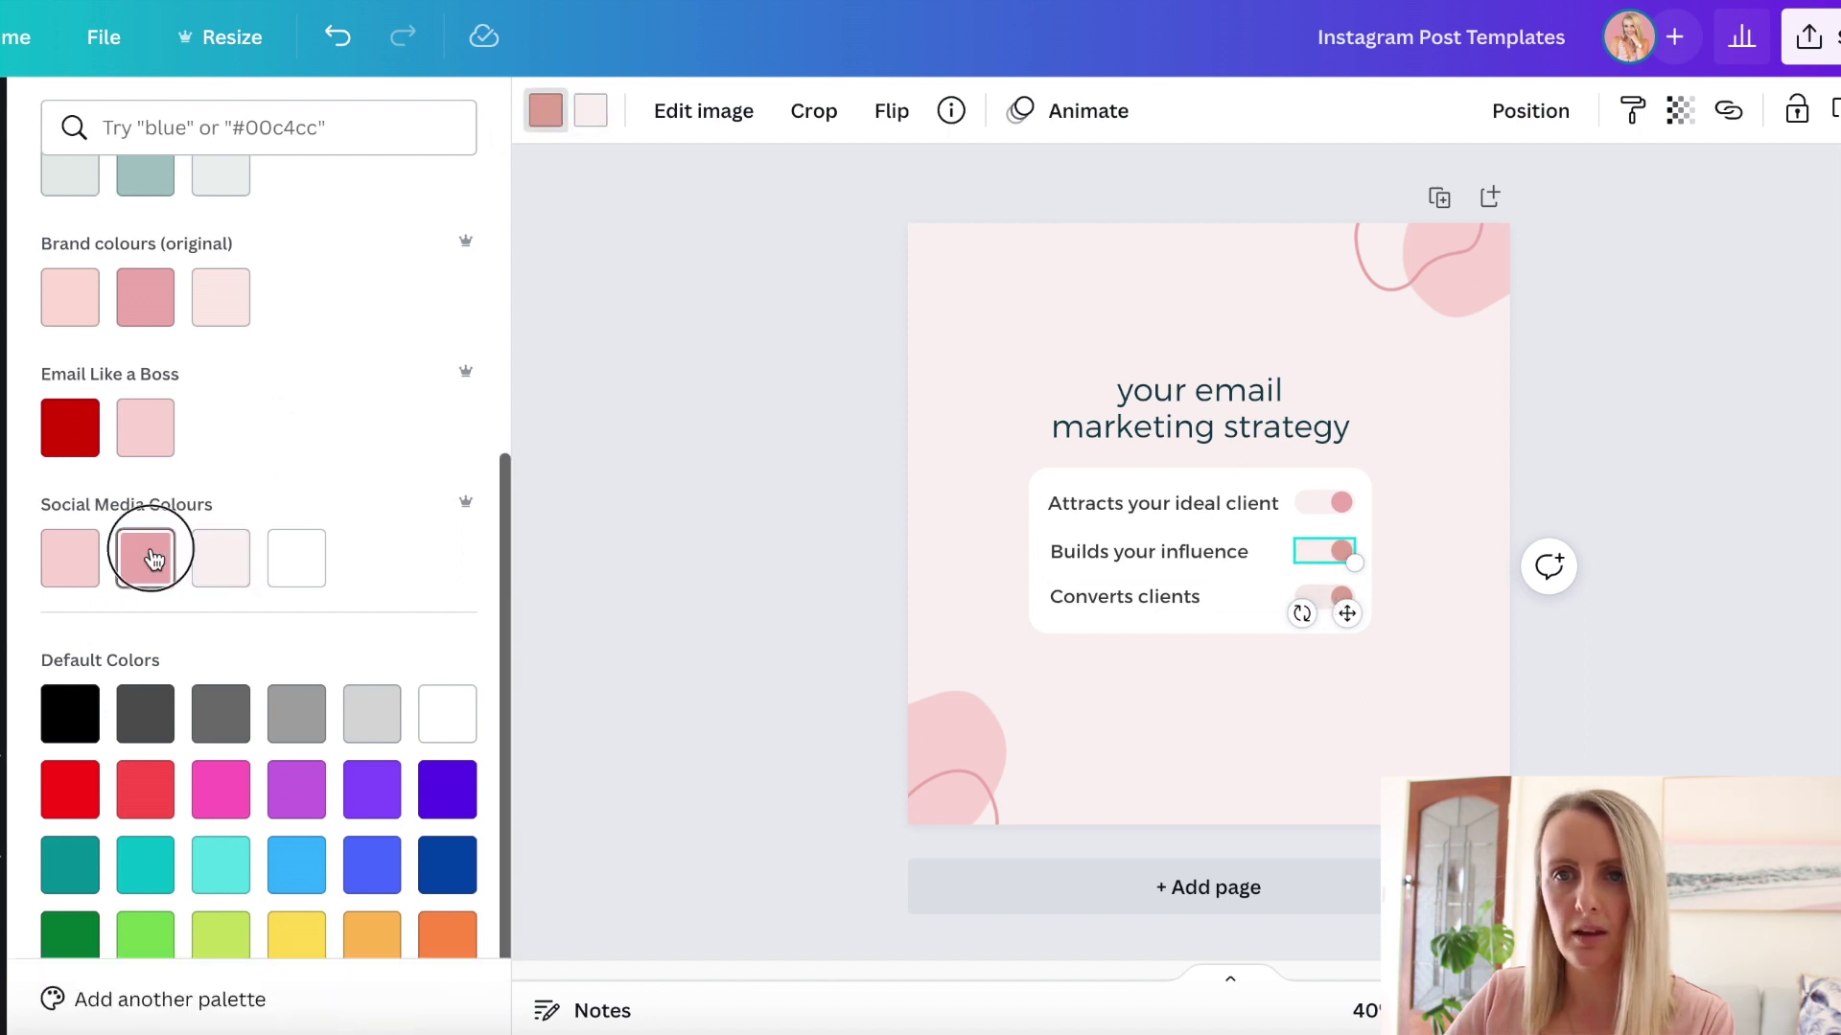
click(1332, 592)
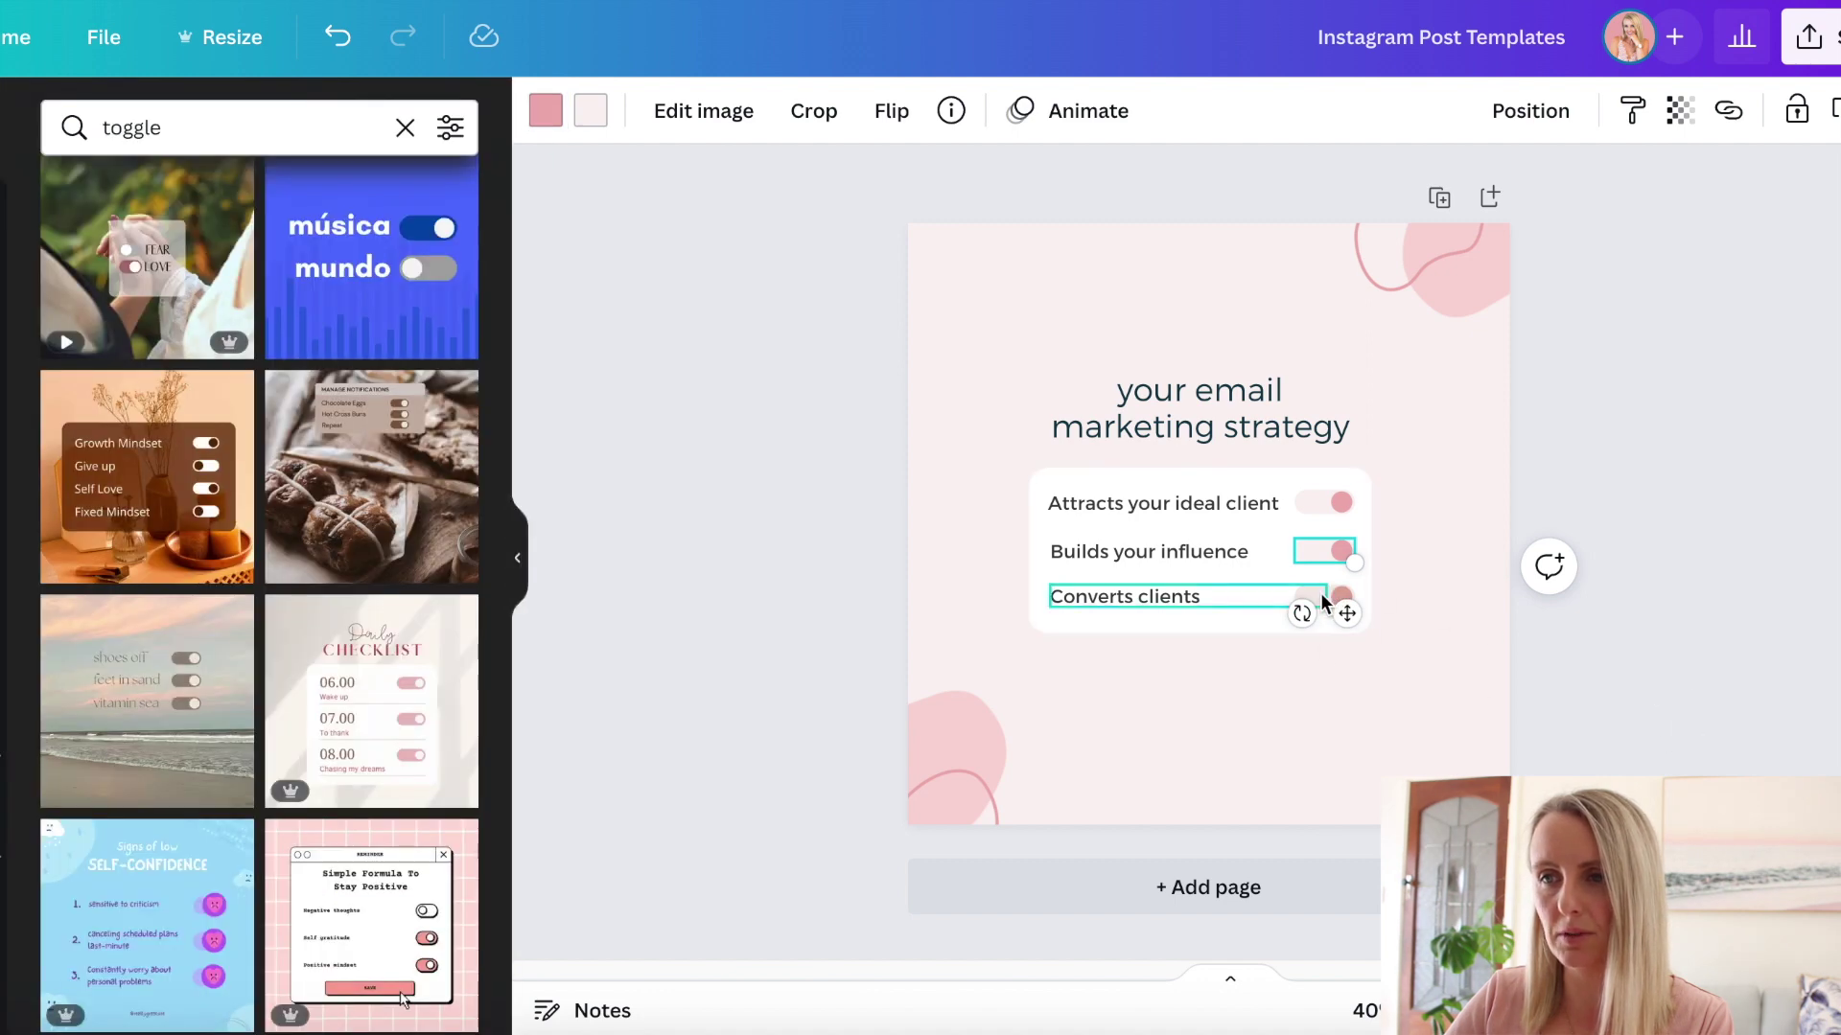
Step: Give the Converts clients toggle the palest pink track and a medium pink knob
click(1337, 595)
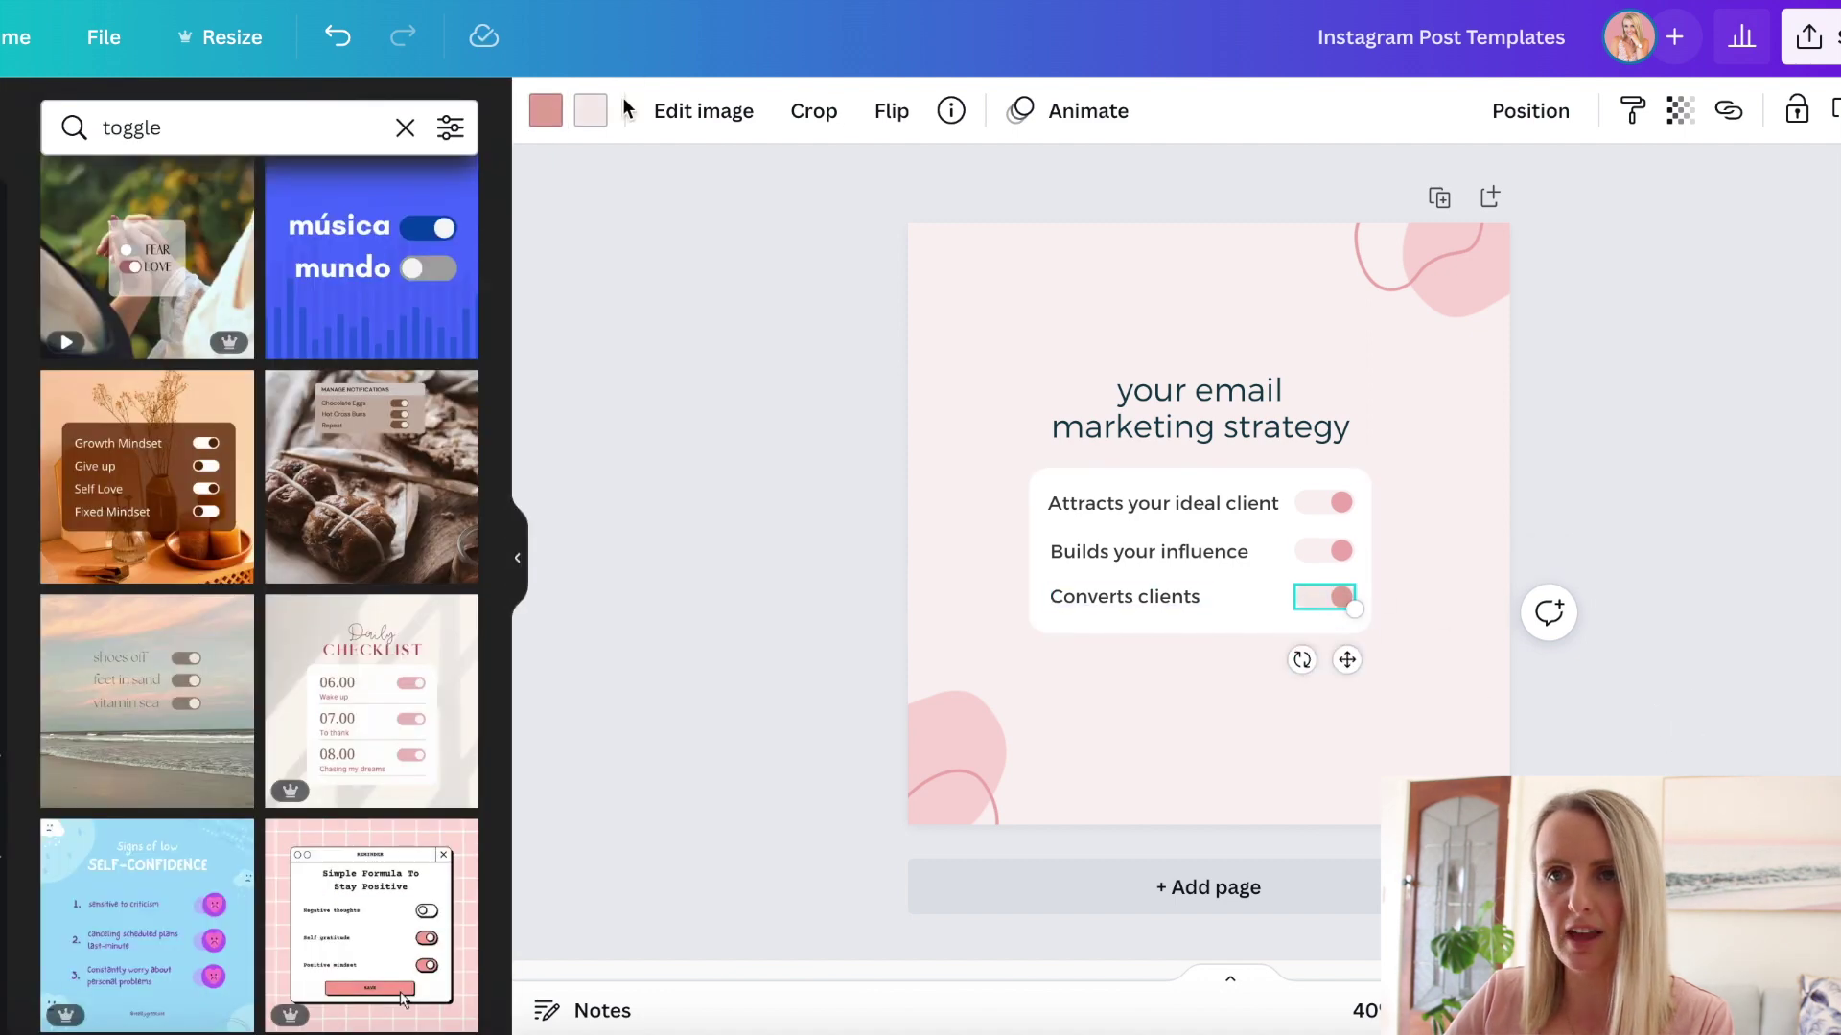
click(592, 114)
scroll(226, 773, down, 3)
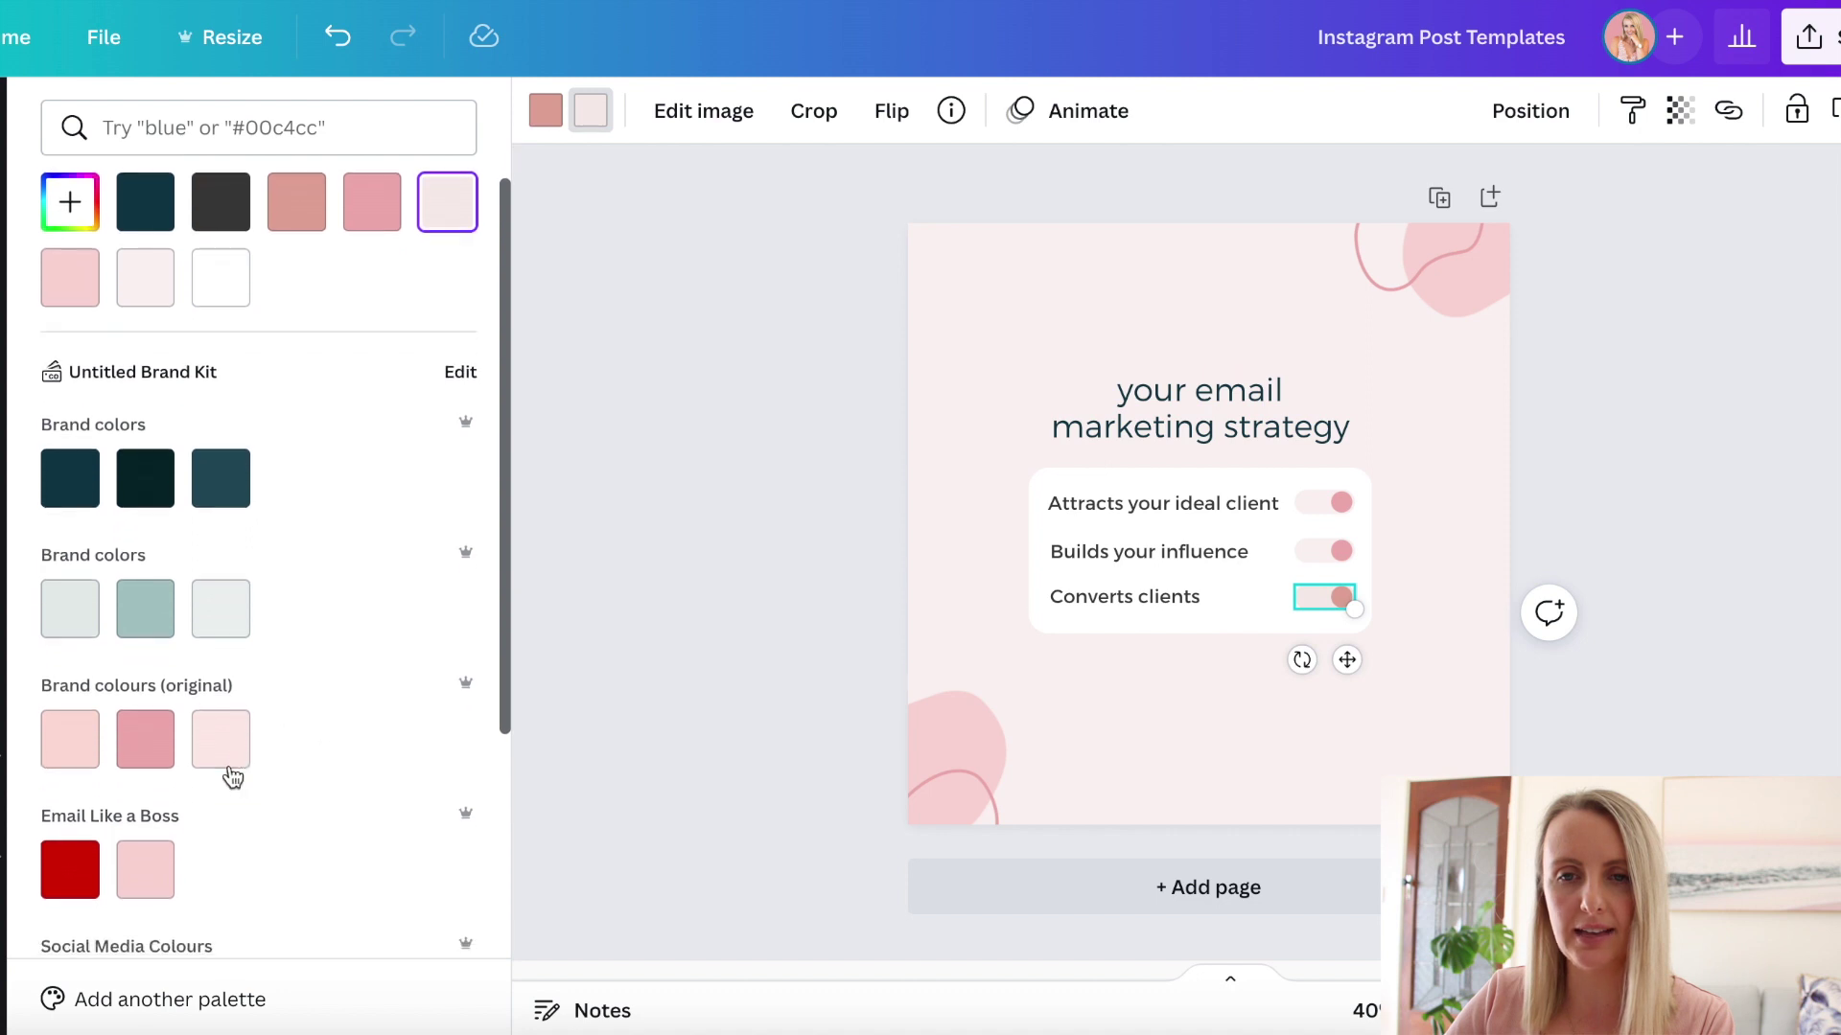
click(229, 772)
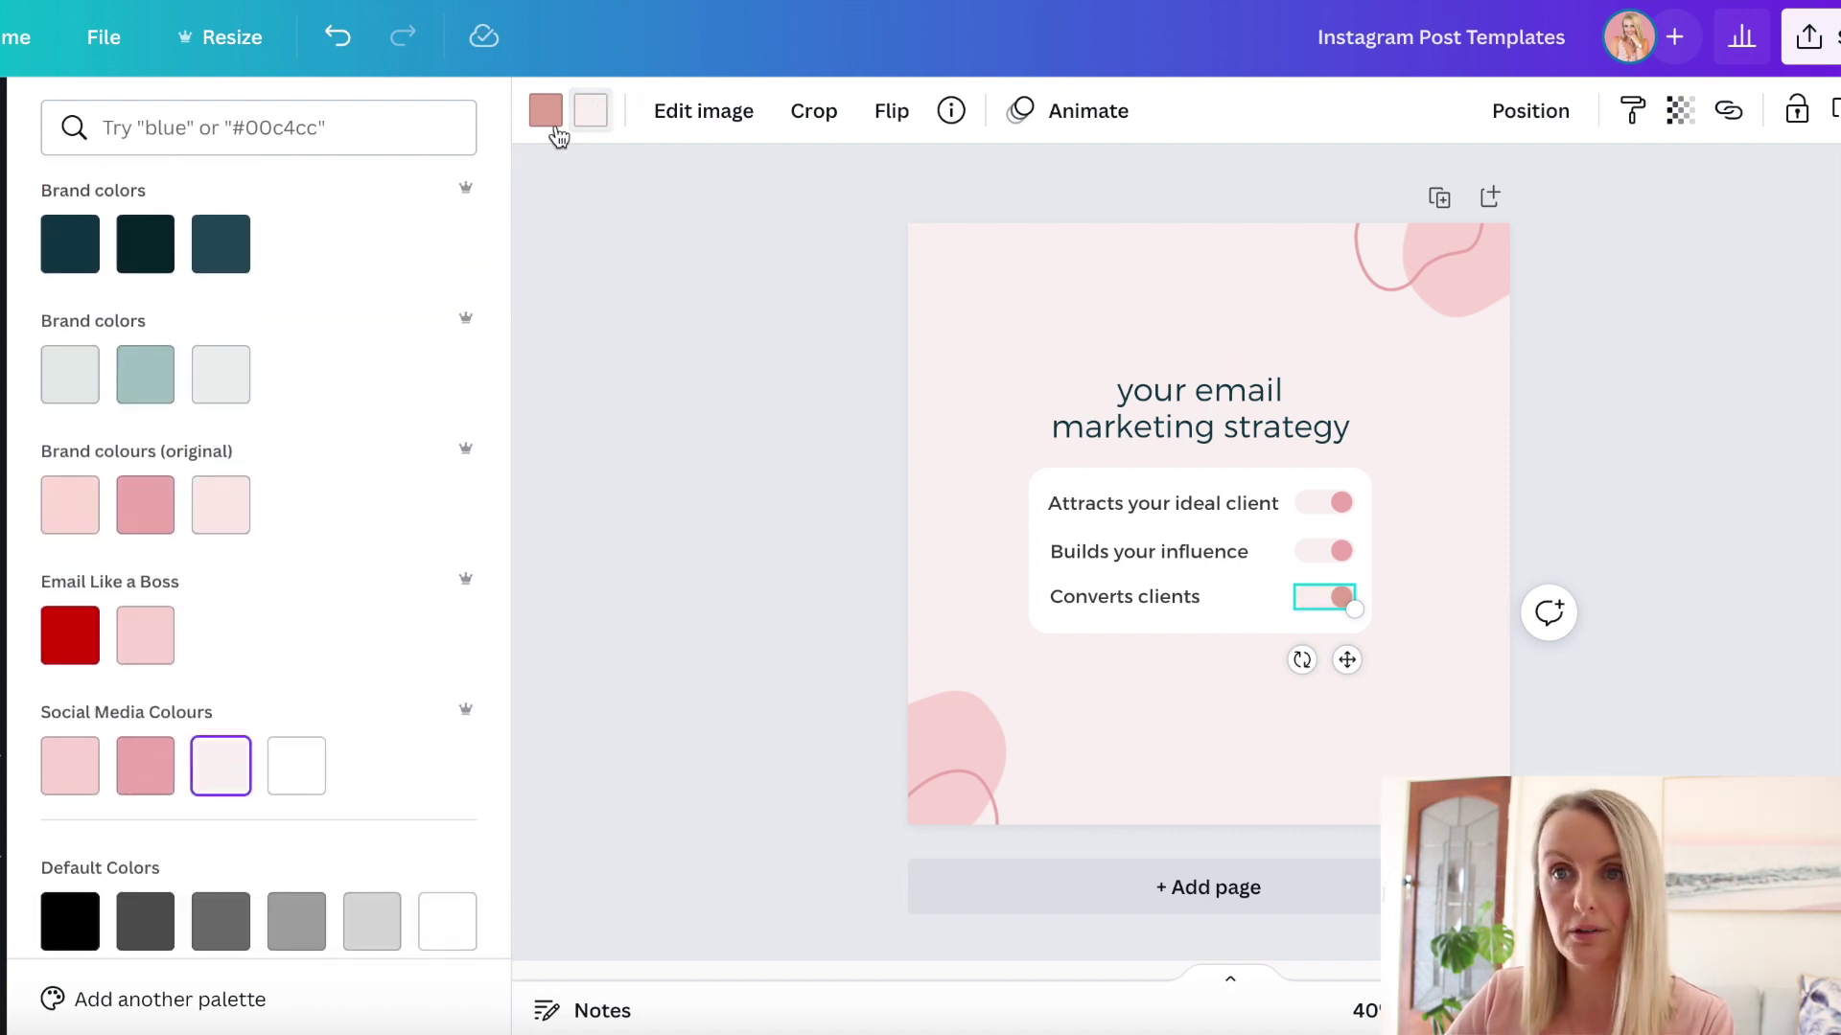
click(145, 767)
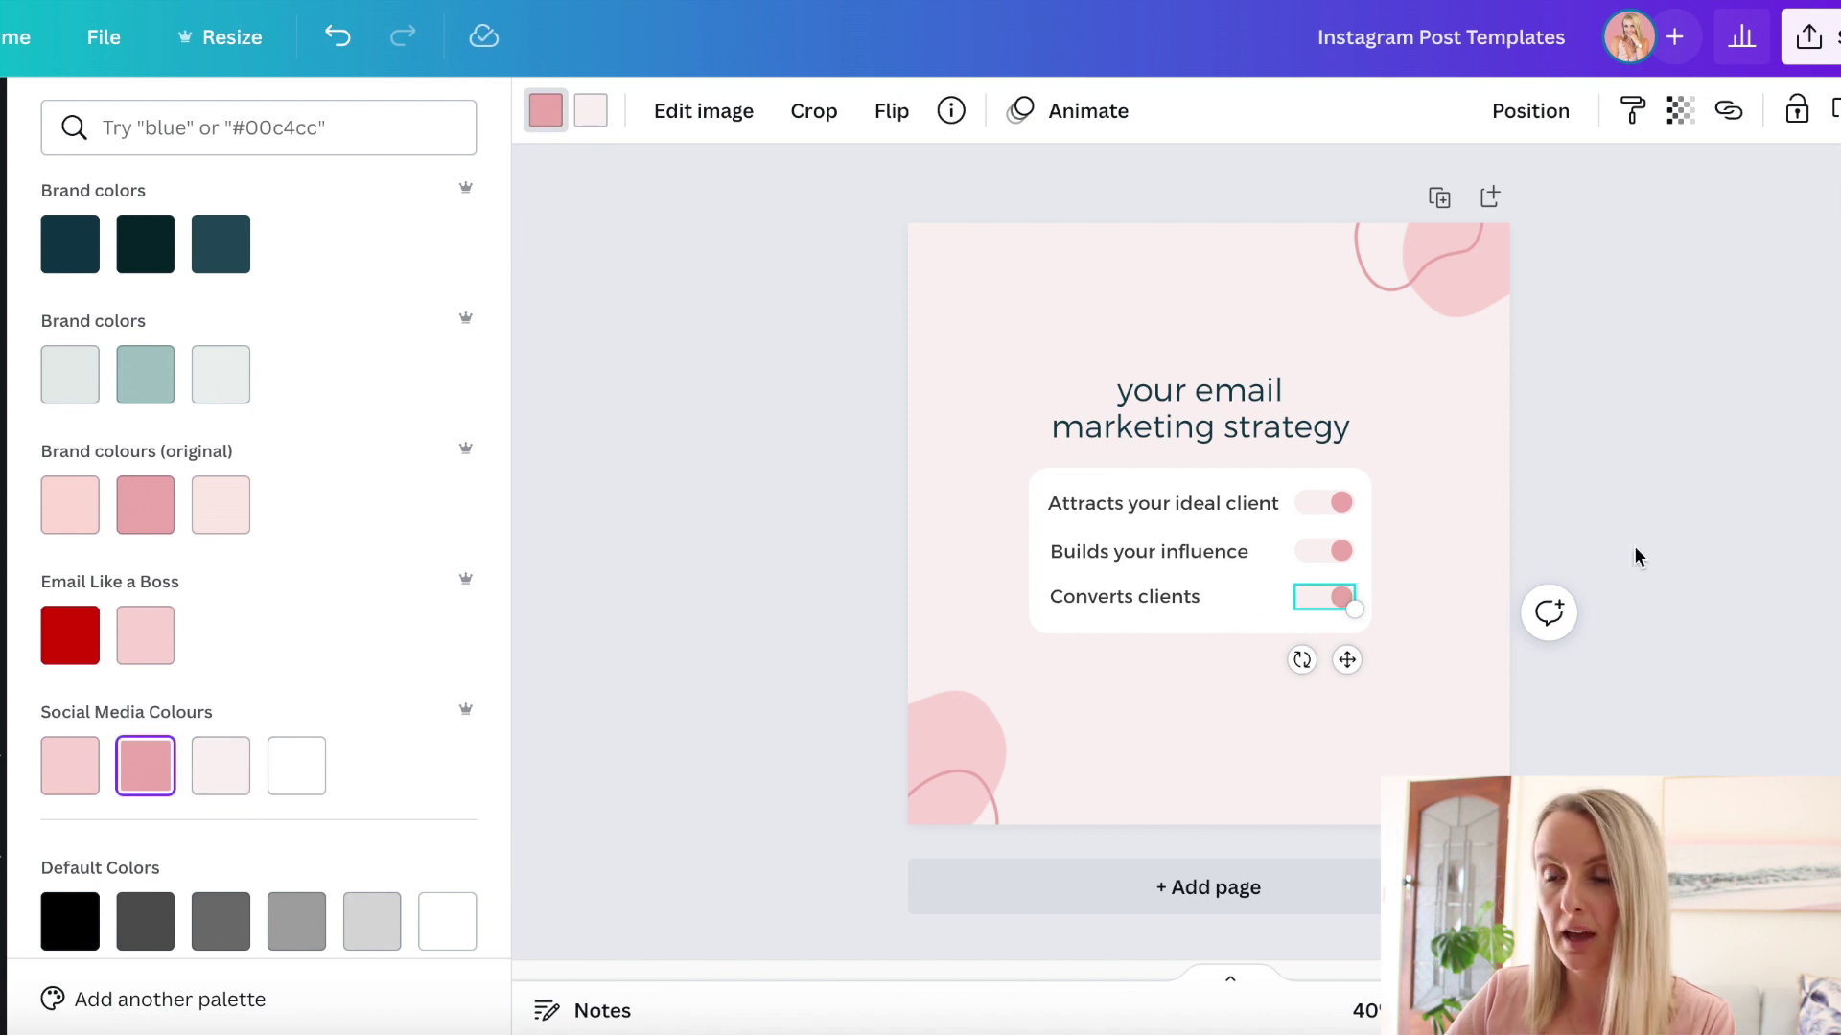
key(Escape)
click(1083, 479)
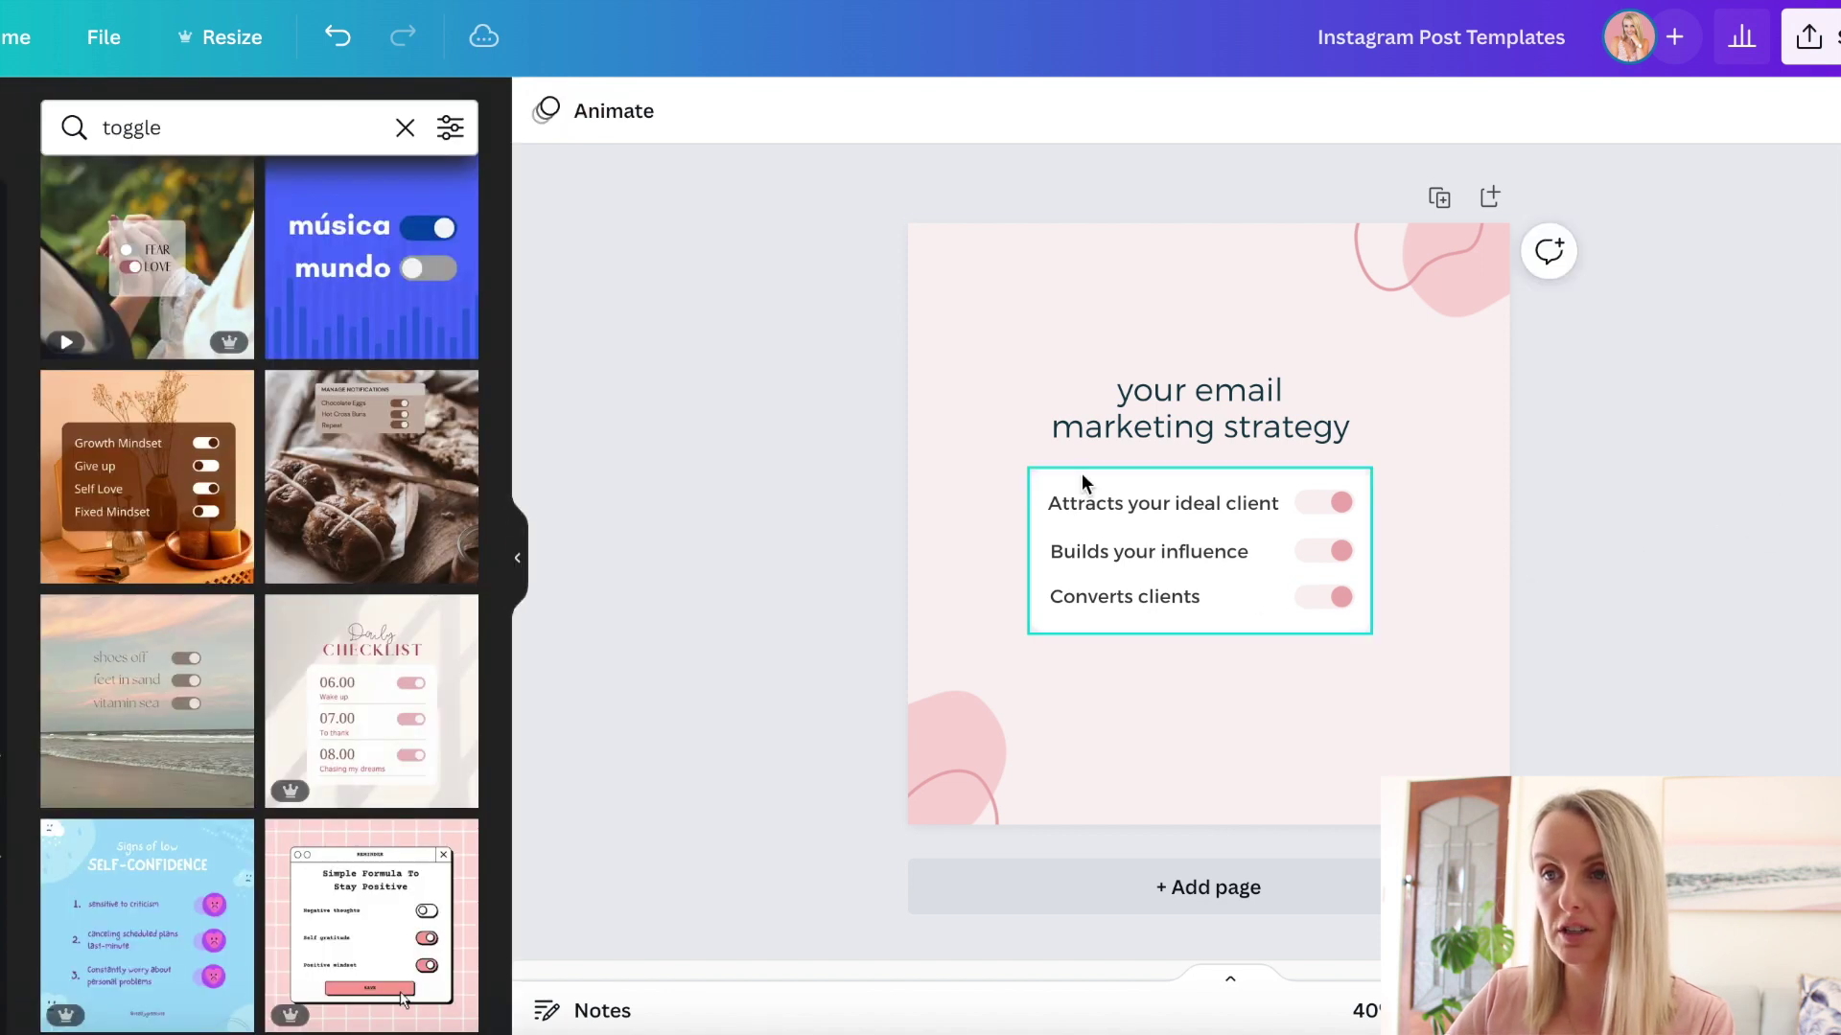
Step: Make the Attracts, Builds and Converts benefit texts dark teal
click(1119, 506)
click(973, 115)
click(146, 256)
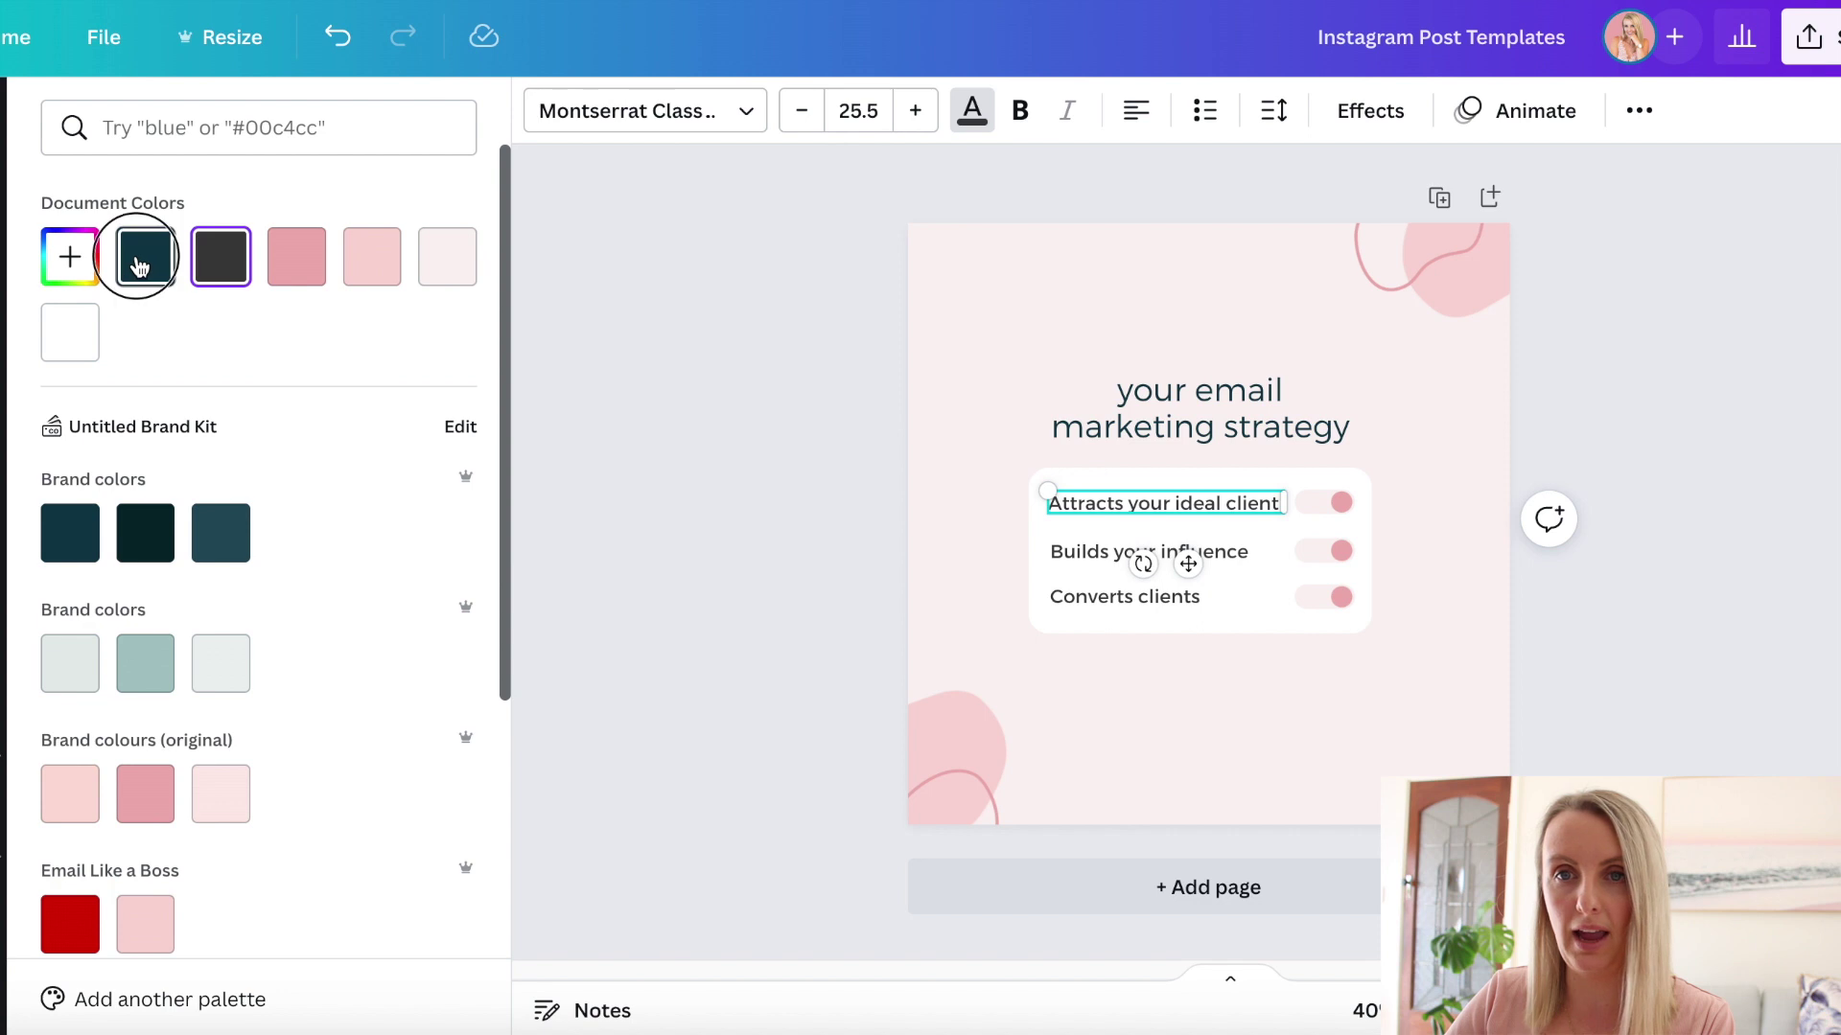
click(1062, 563)
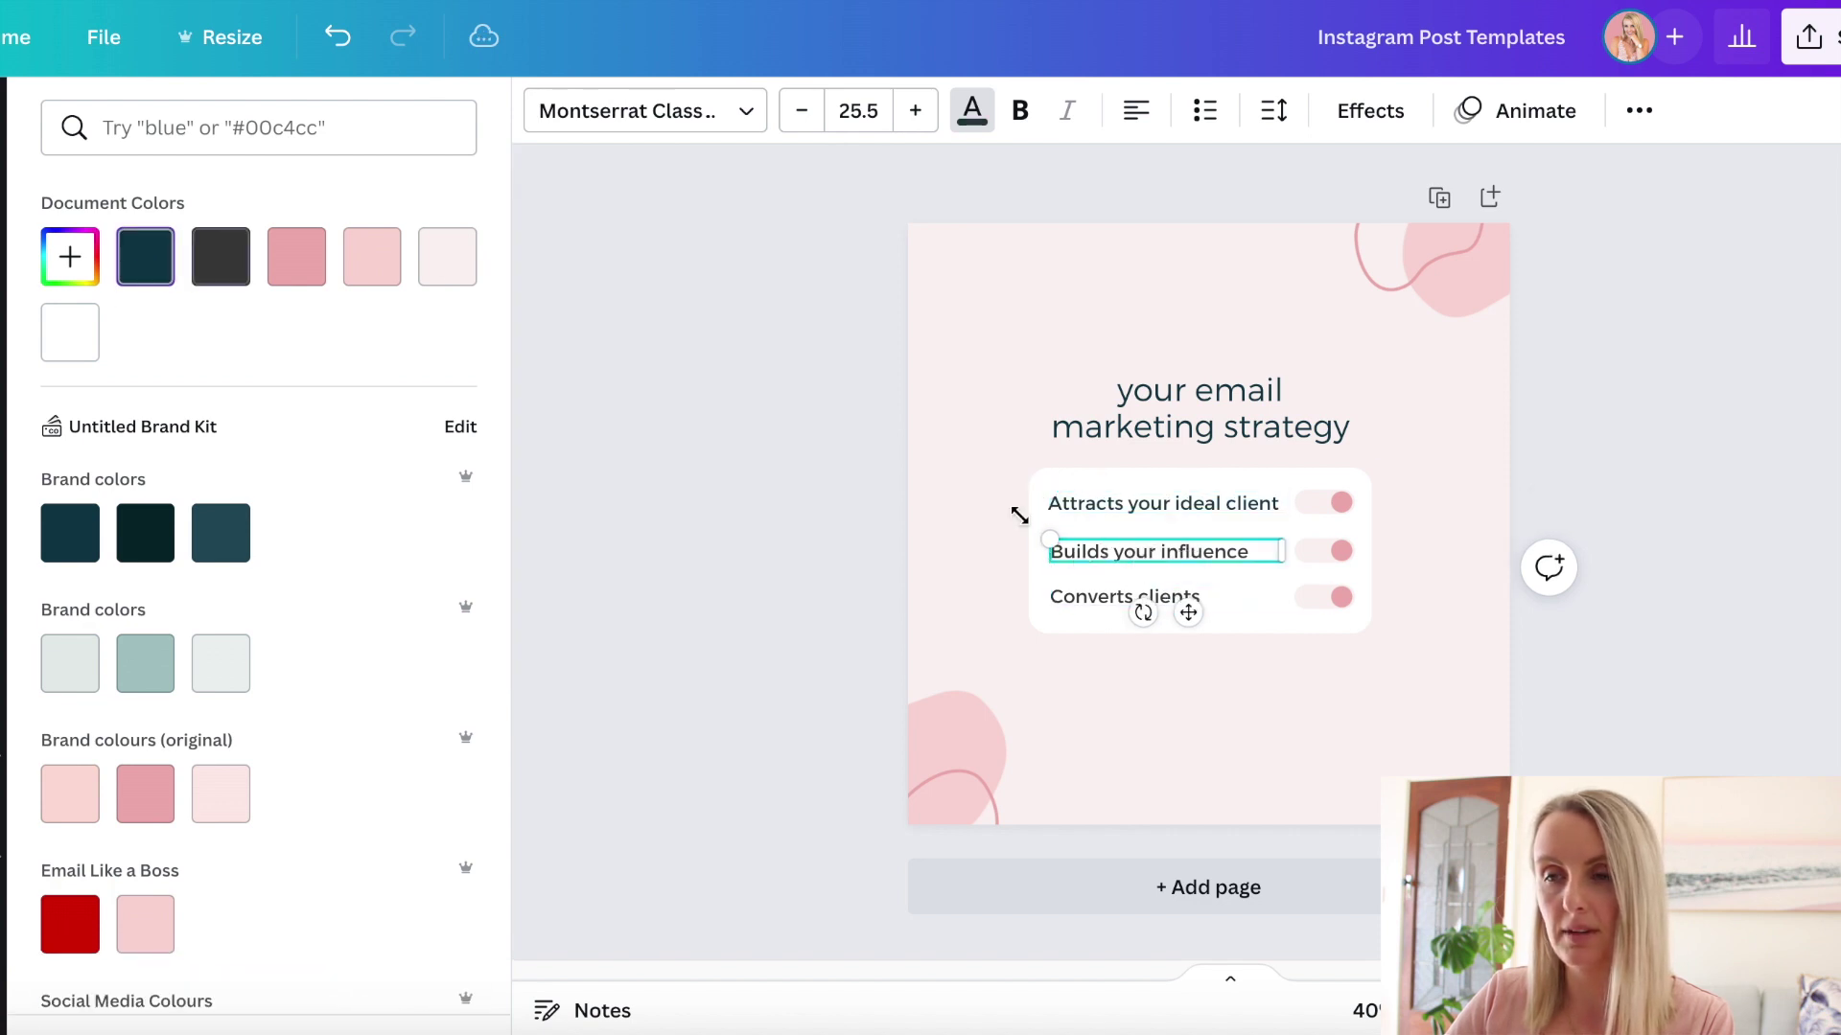
click(1096, 598)
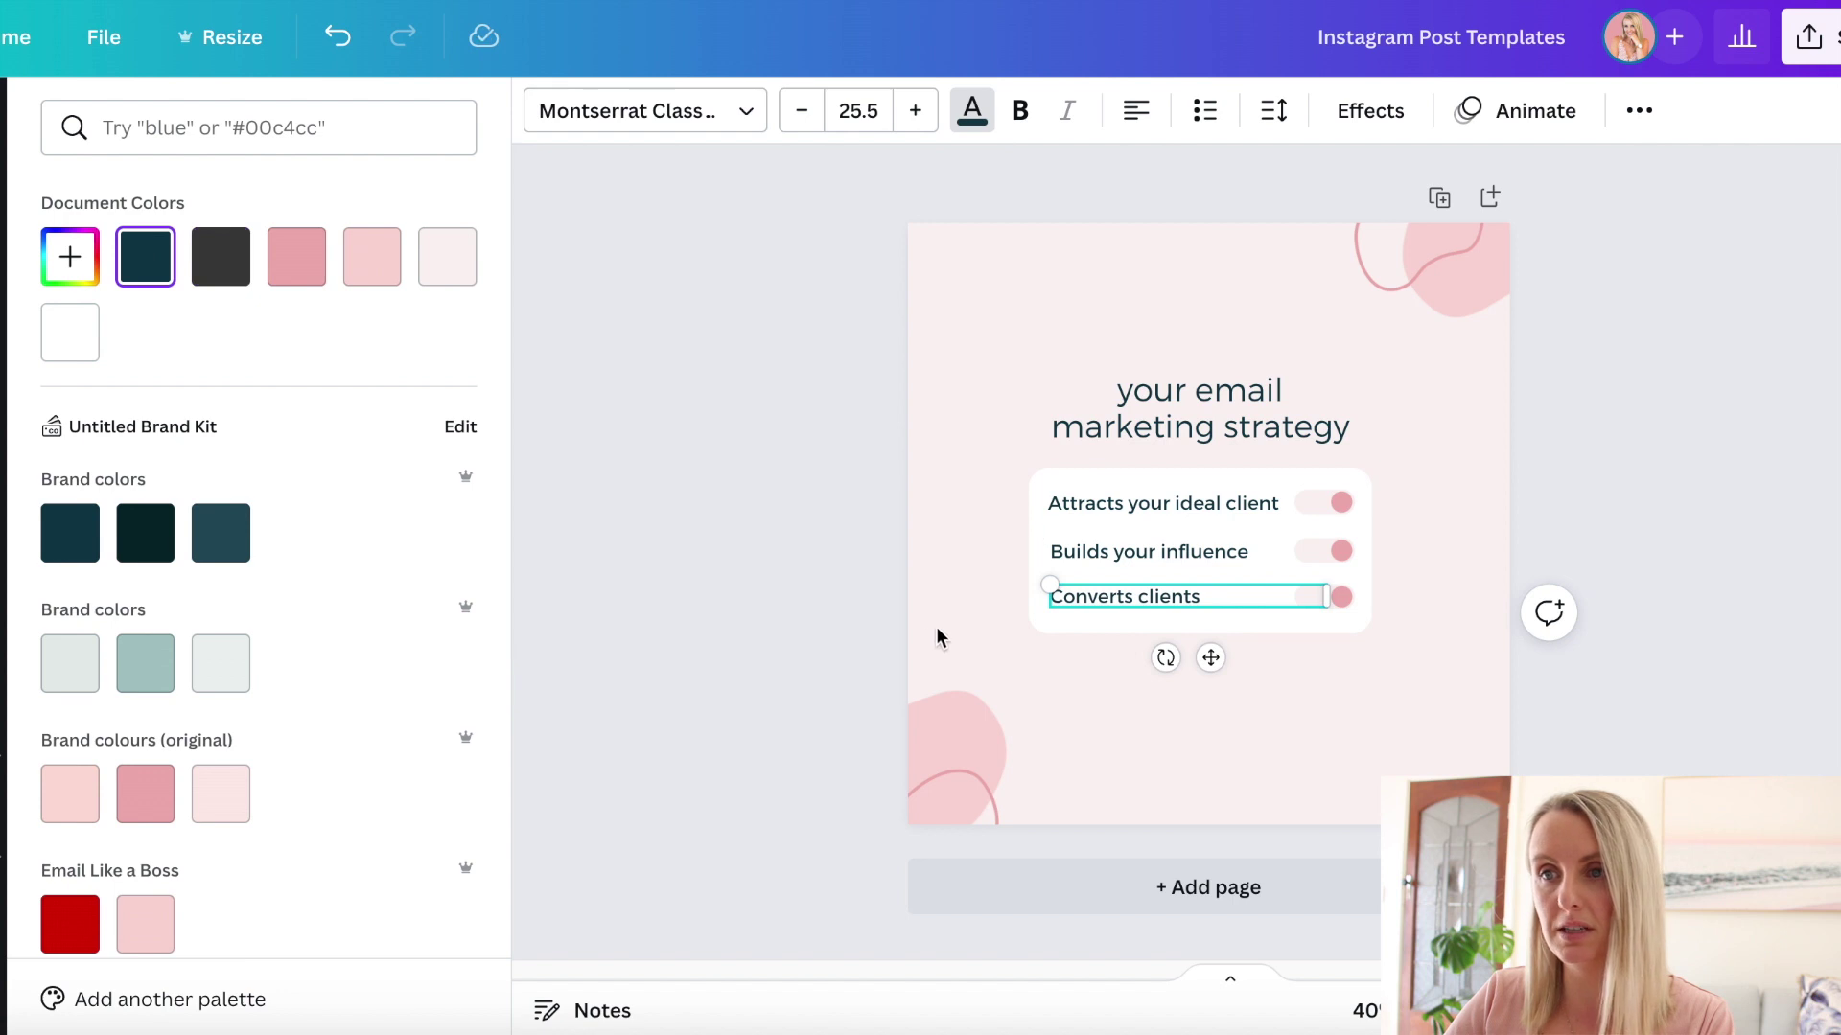
key(Escape)
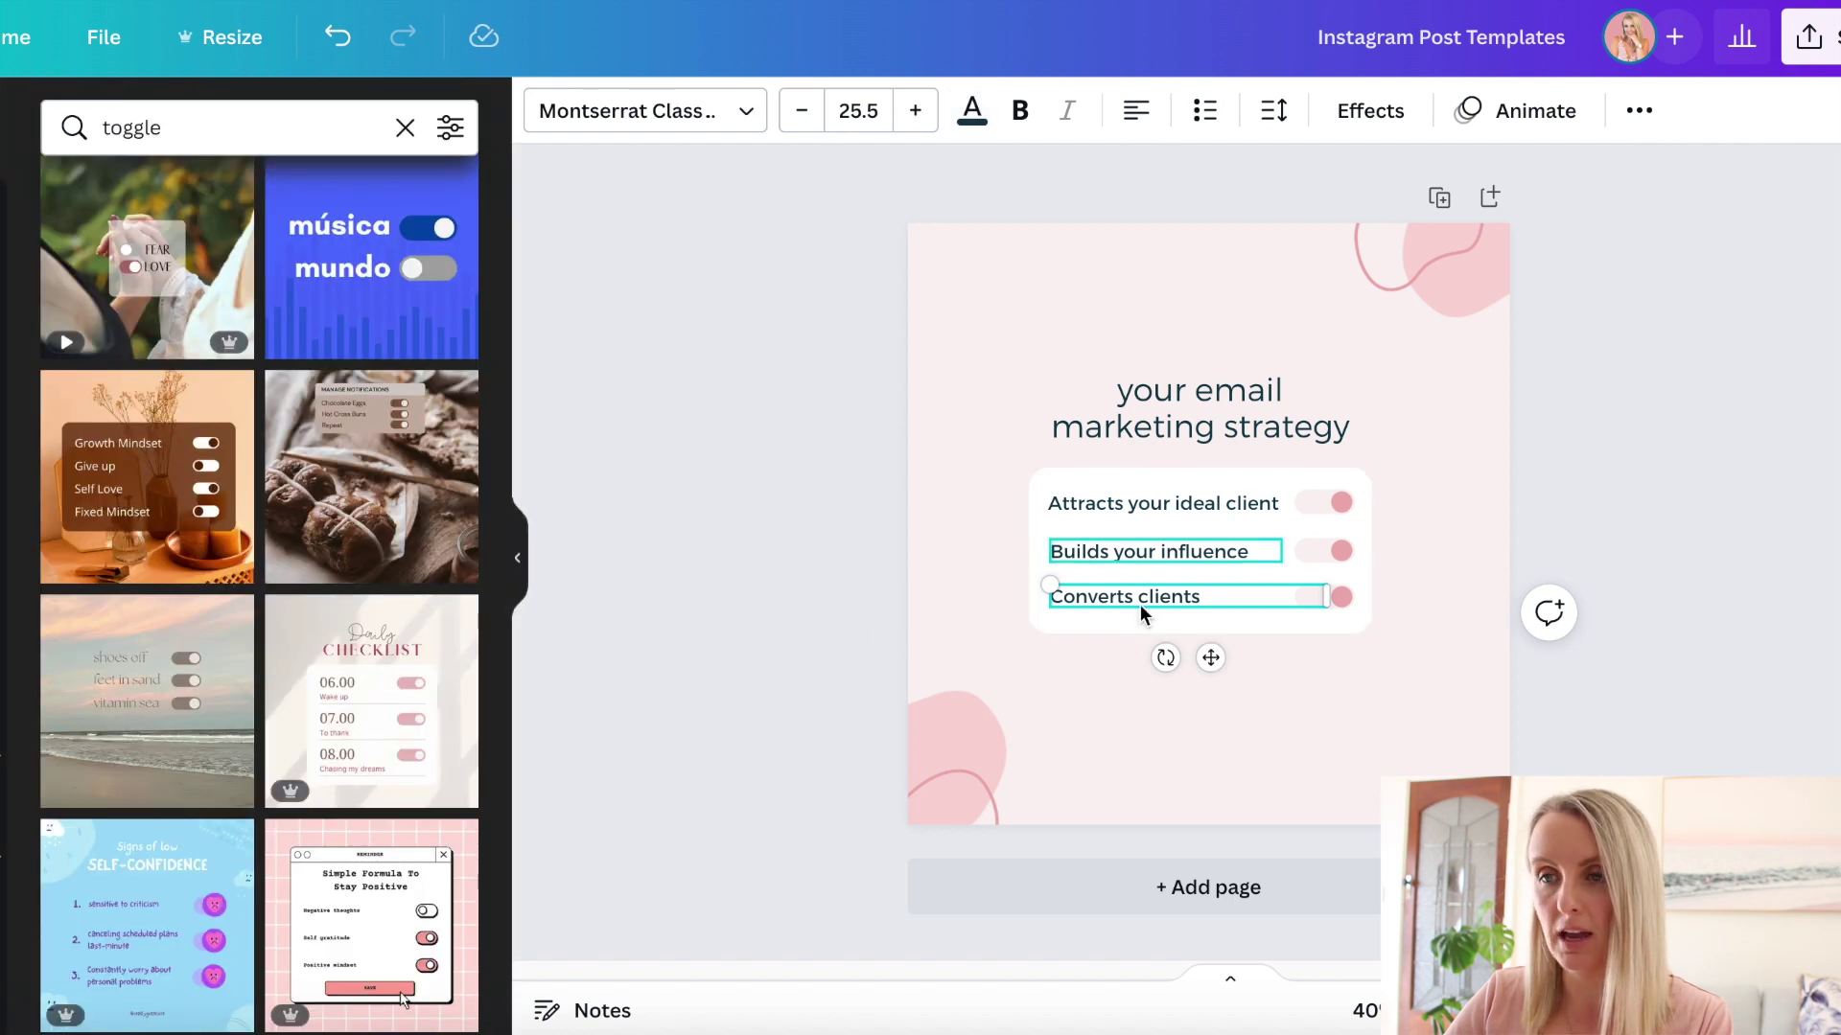
Step: Narrow the toggle list card to 611 wide
click(1371, 558)
mouse_move(1370, 550)
mouse_down()
mouse_move(1413, 538)
mouse_move(1368, 537)
mouse_up()
click(1797, 675)
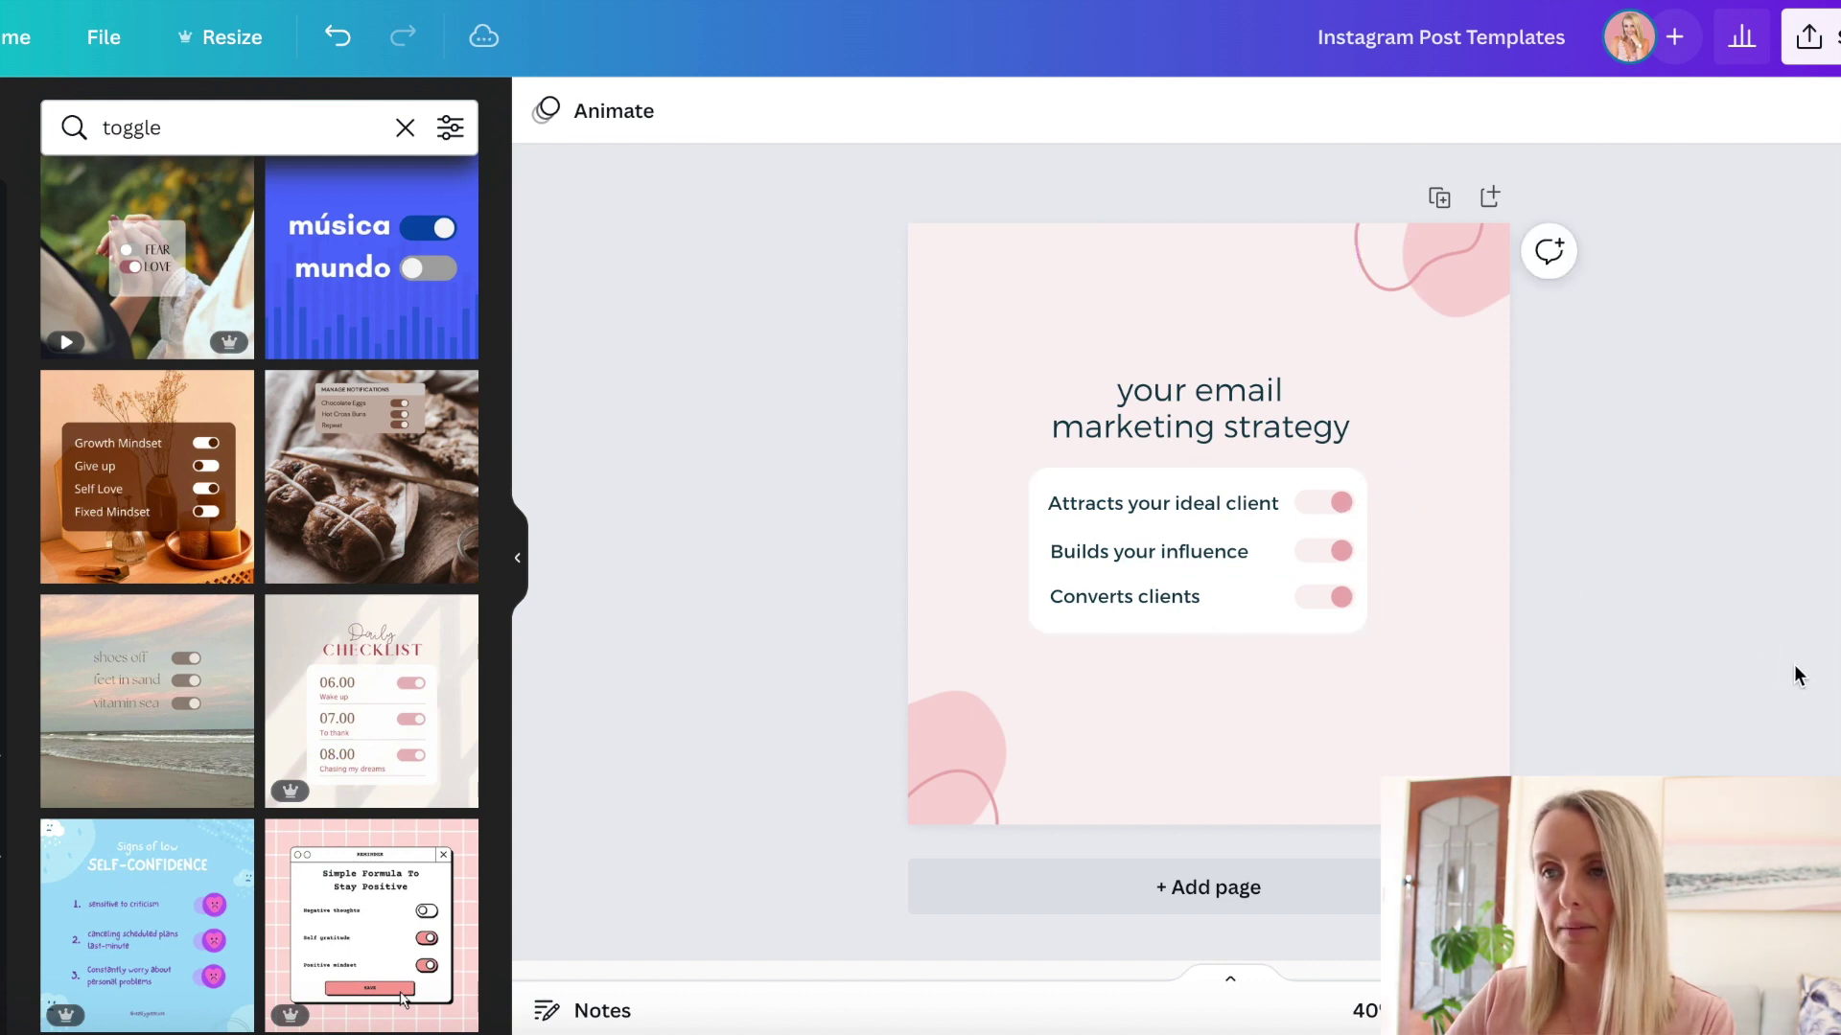
Step: Recentre the title and toggle card together, then add a blank second page
drag(1707, 638, 1188, 432)
click(1657, 539)
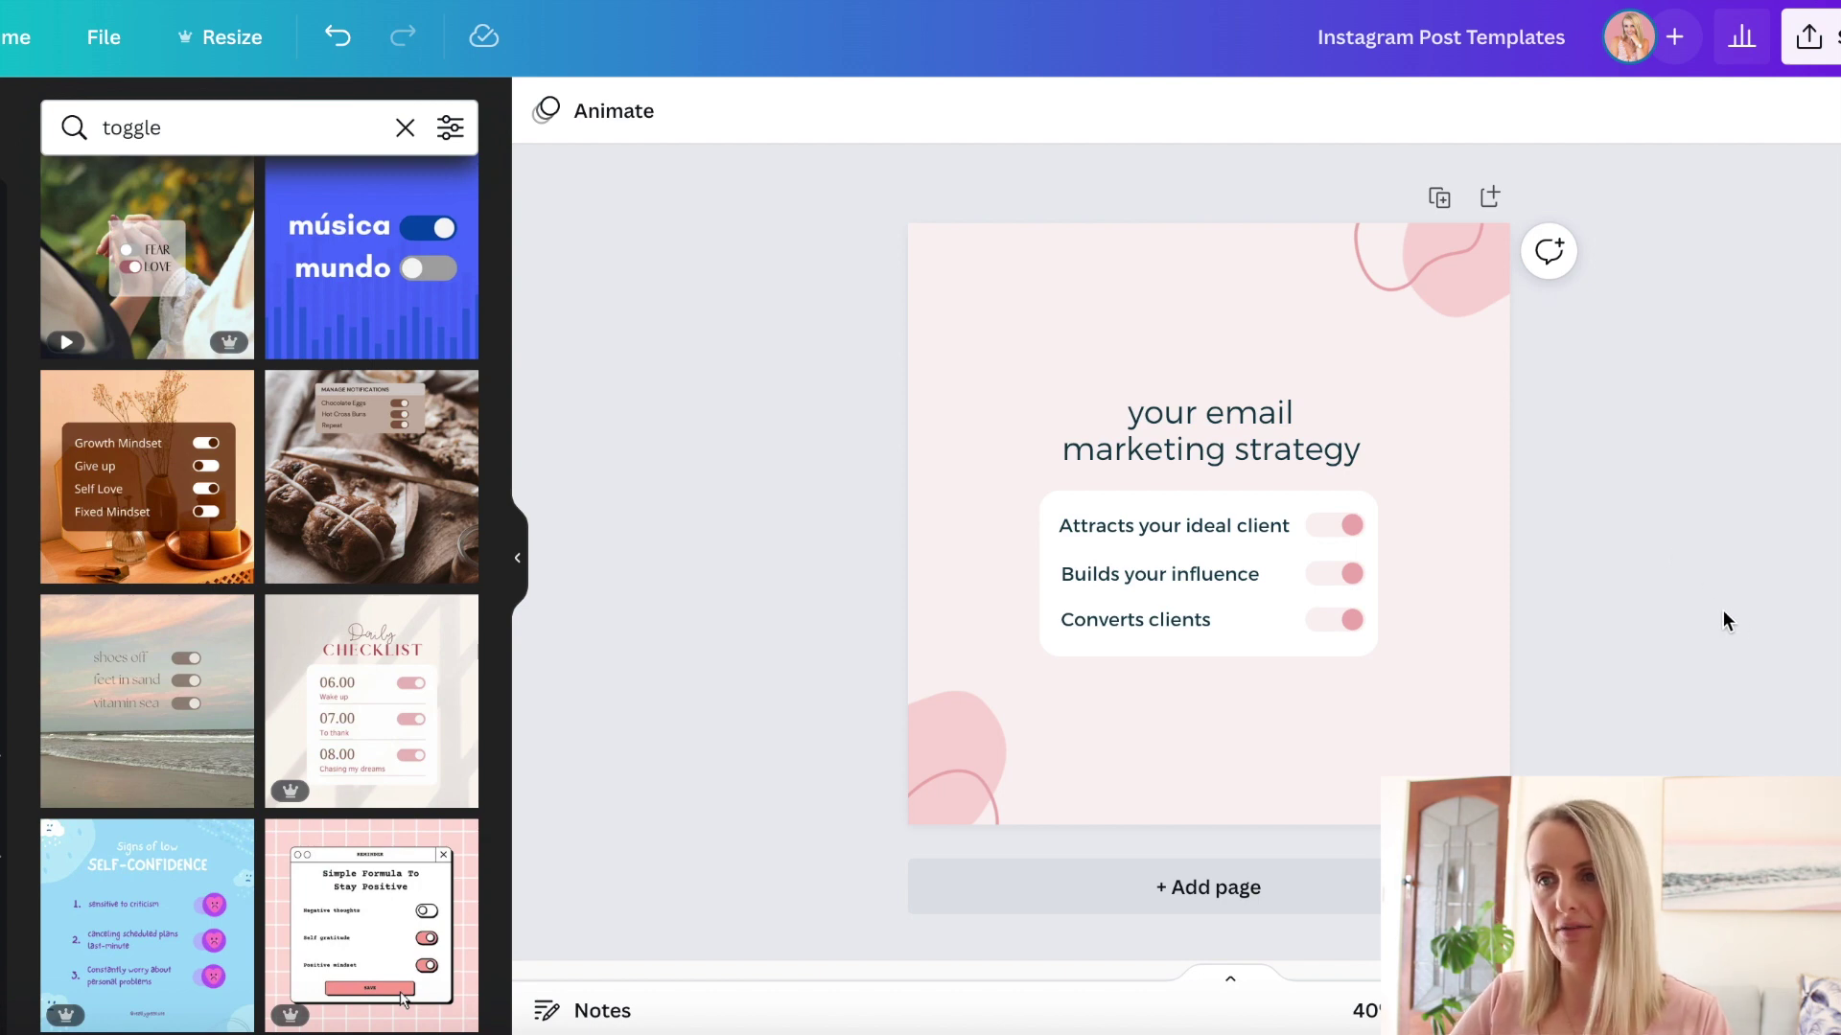
click(1298, 890)
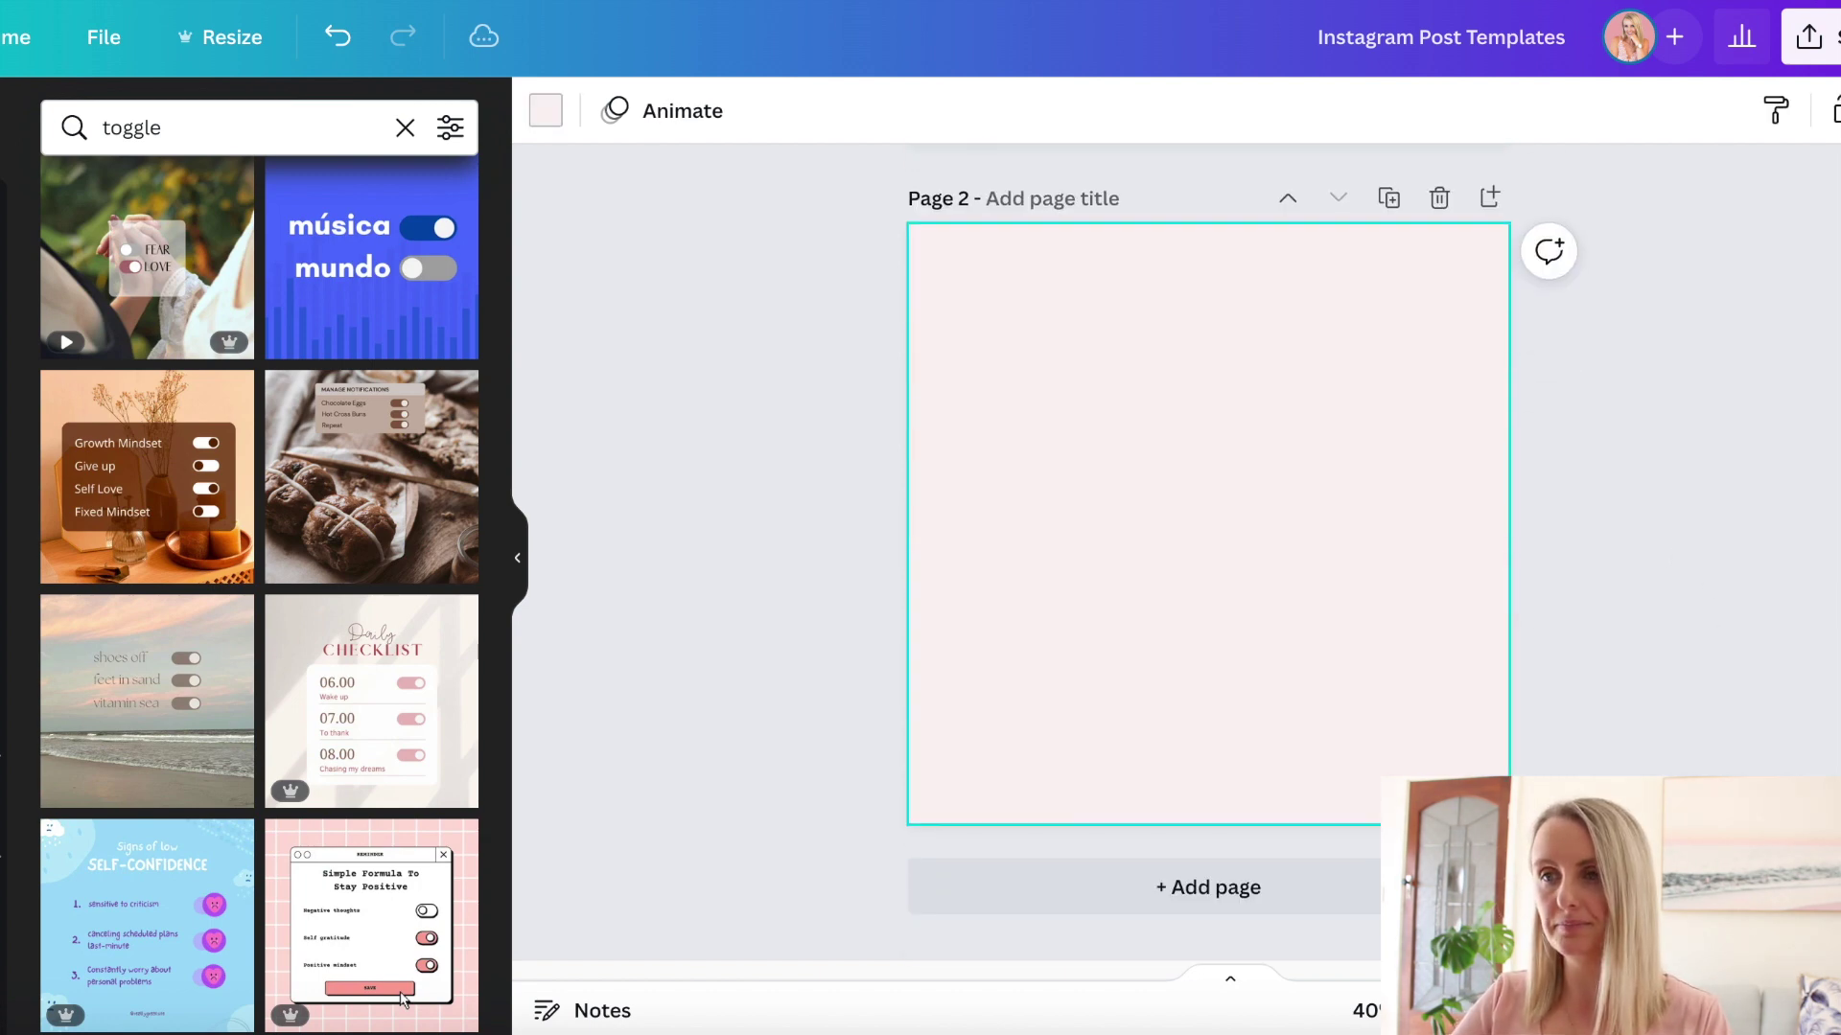
Step: Search templates for 'google search' and browse the Instagram post results
double_click(217, 127)
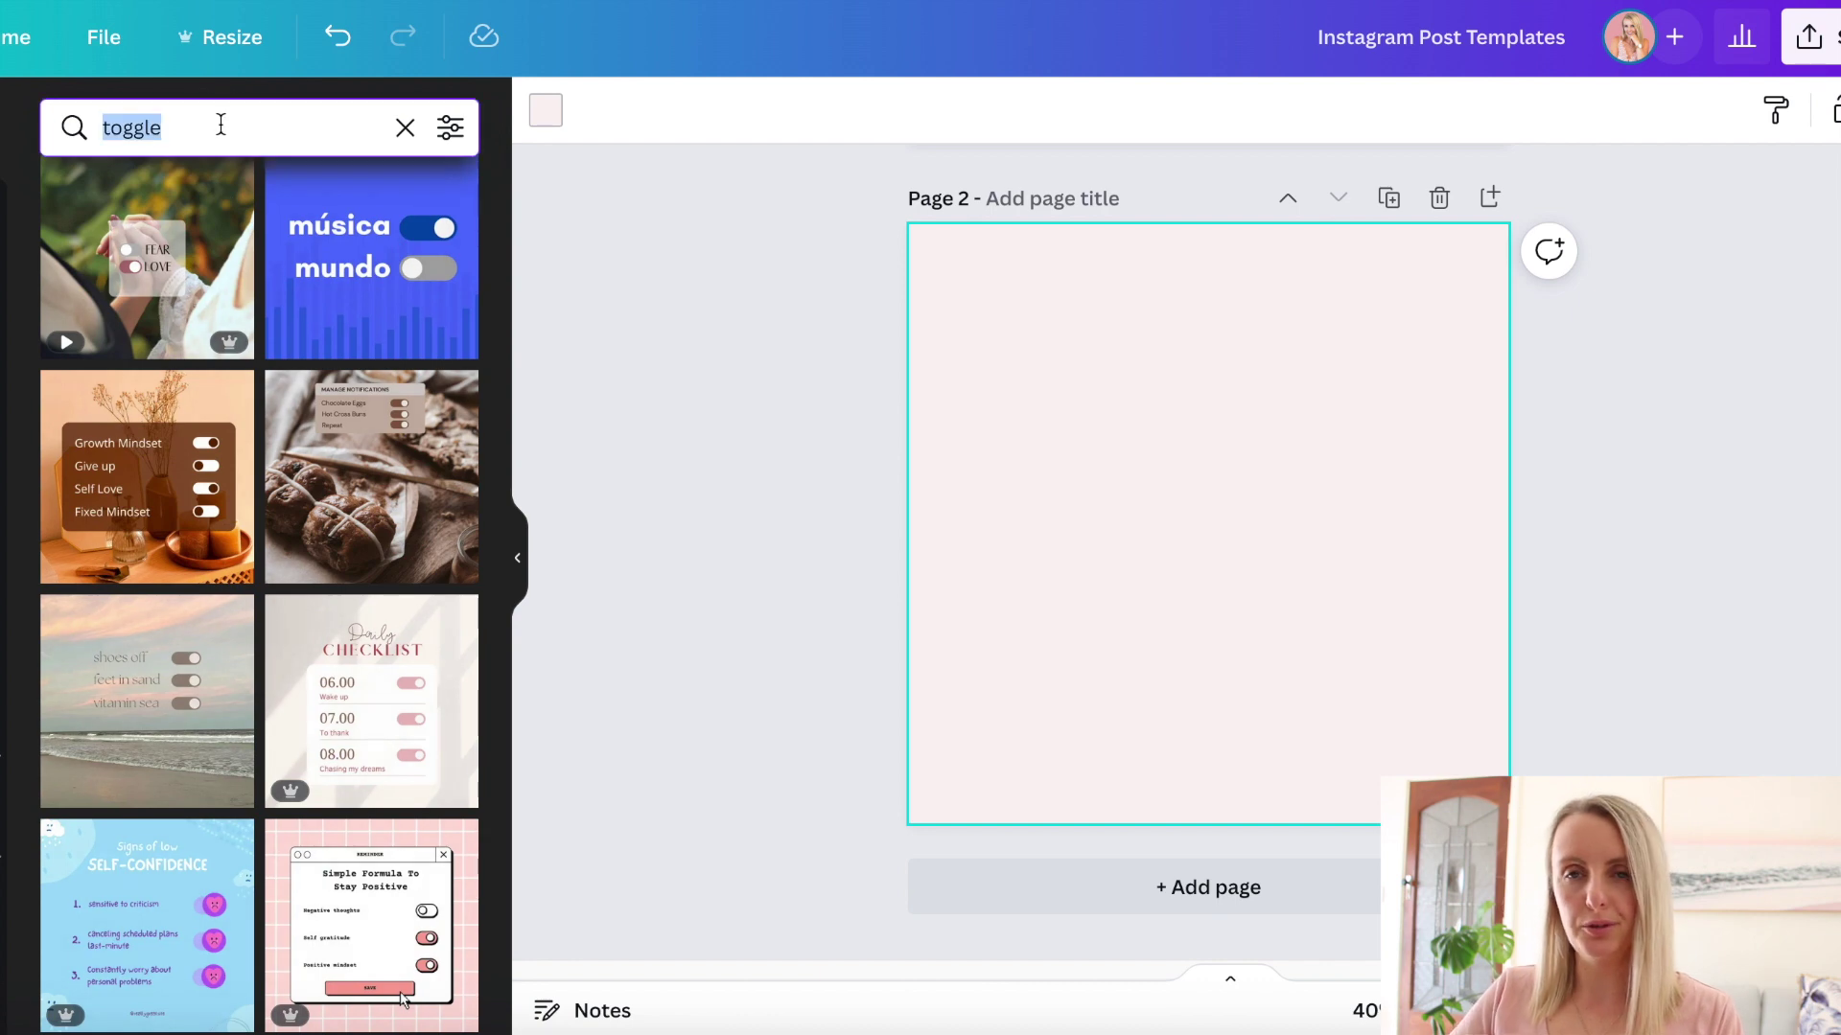
text(google search)
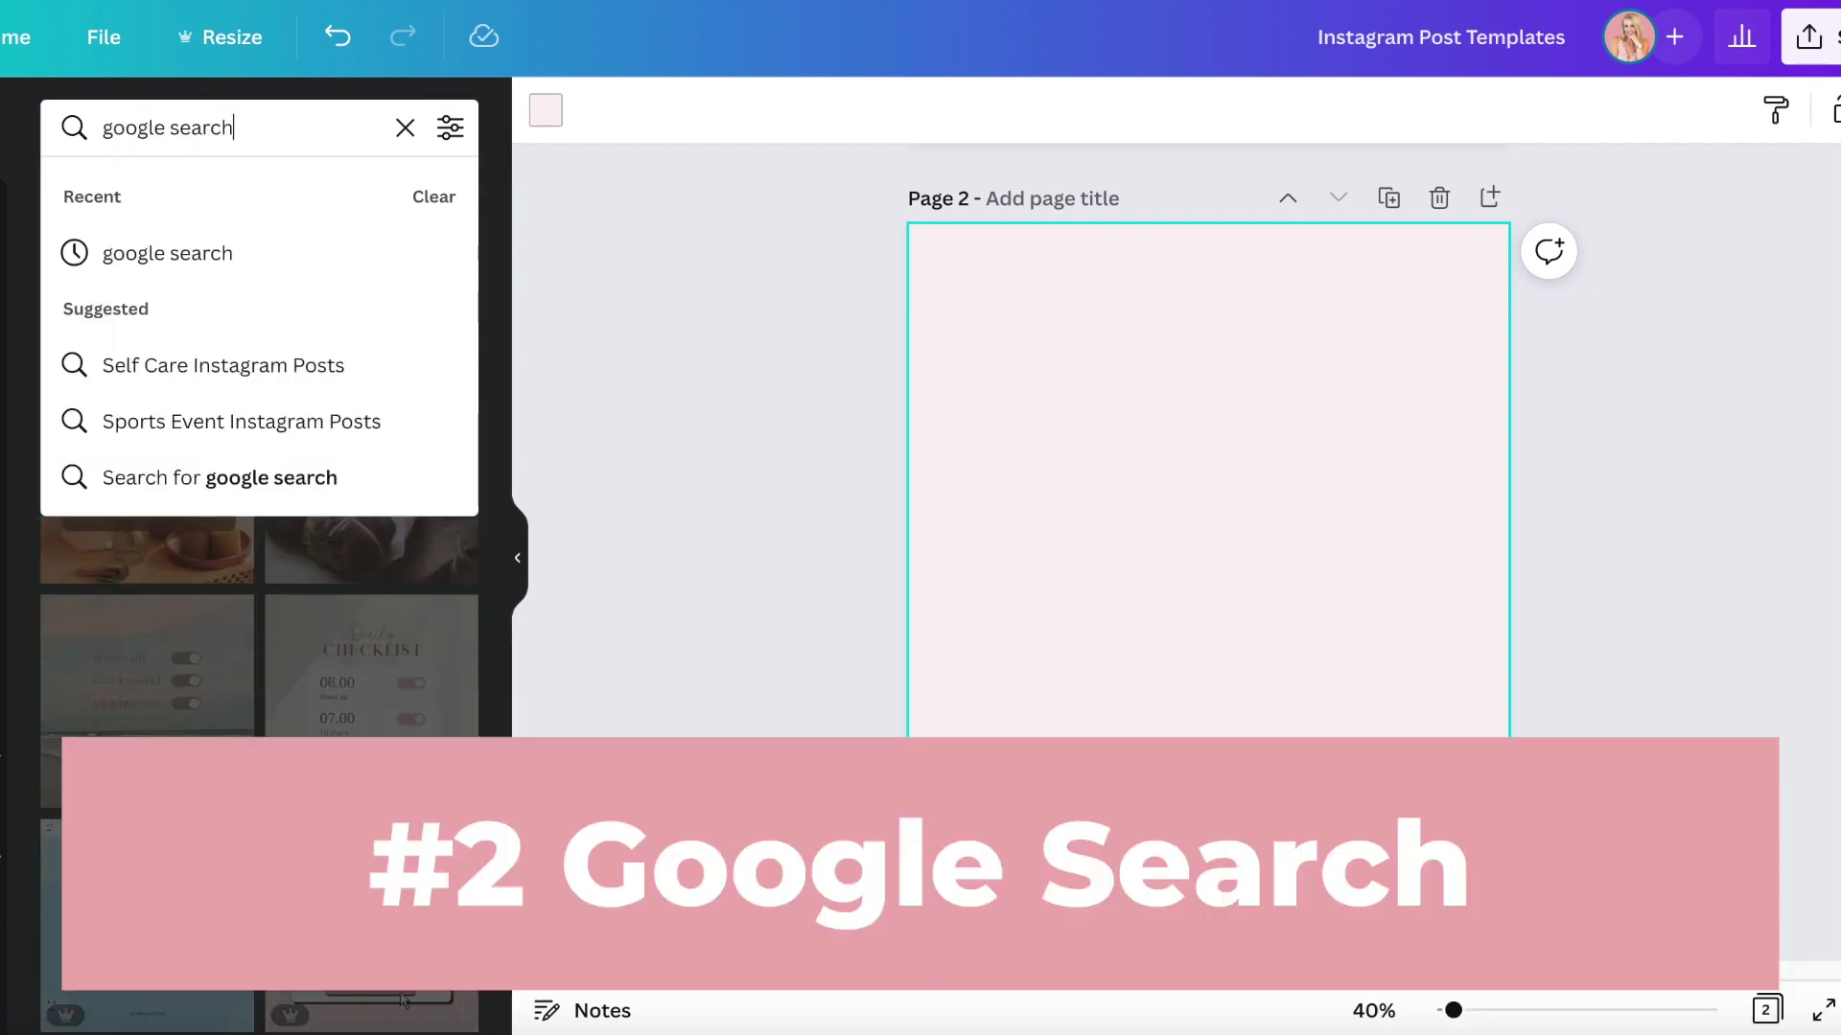
key(Return)
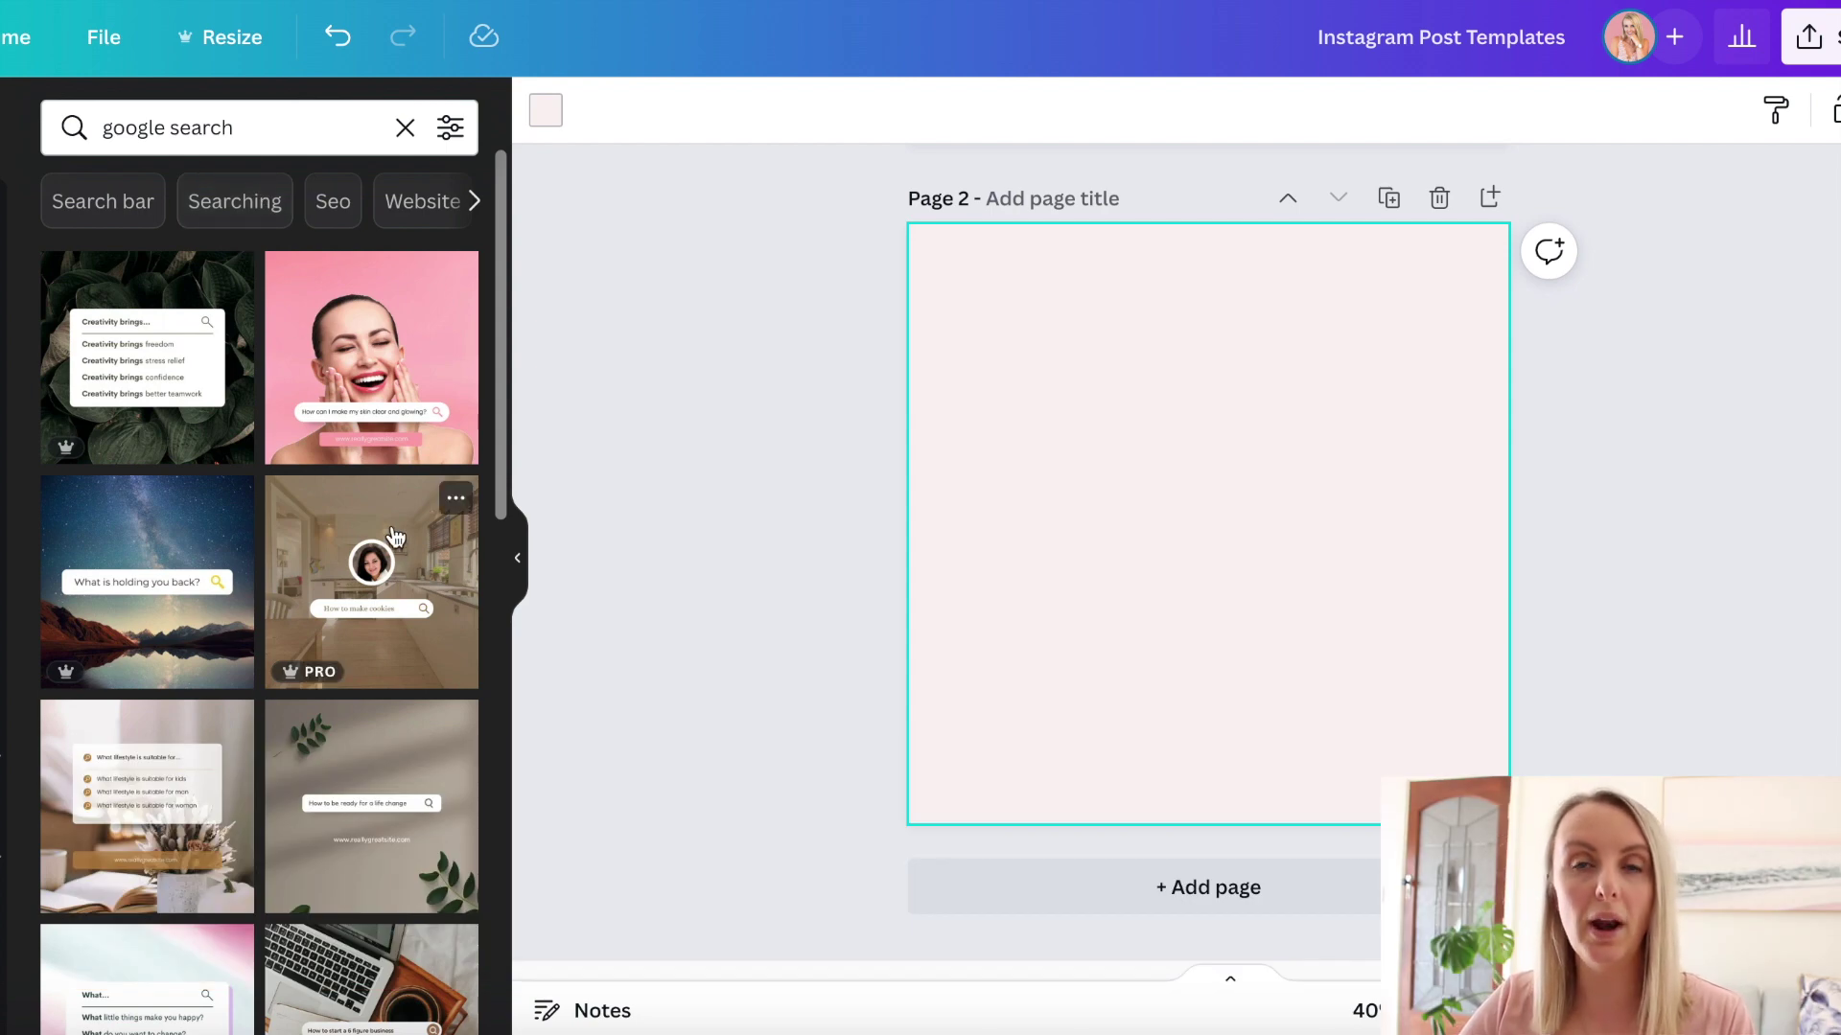
scroll(395, 536, down, 4)
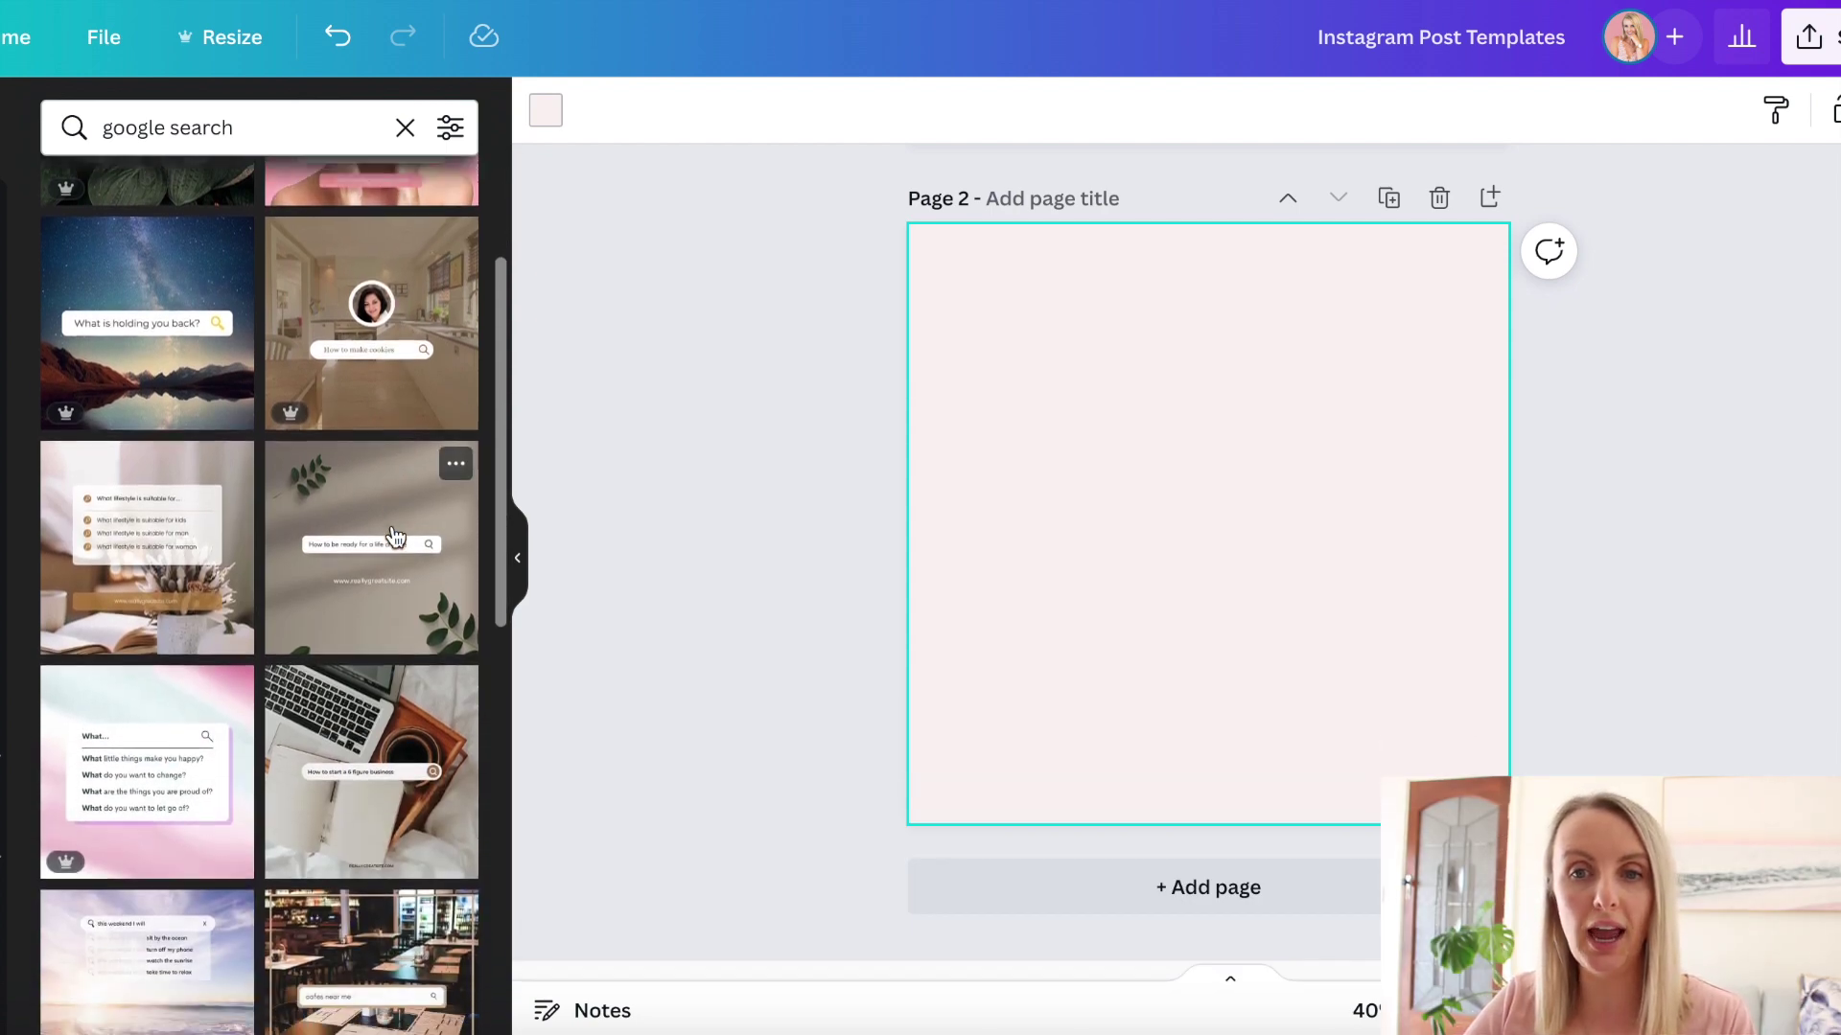
scroll(395, 537, down, 4)
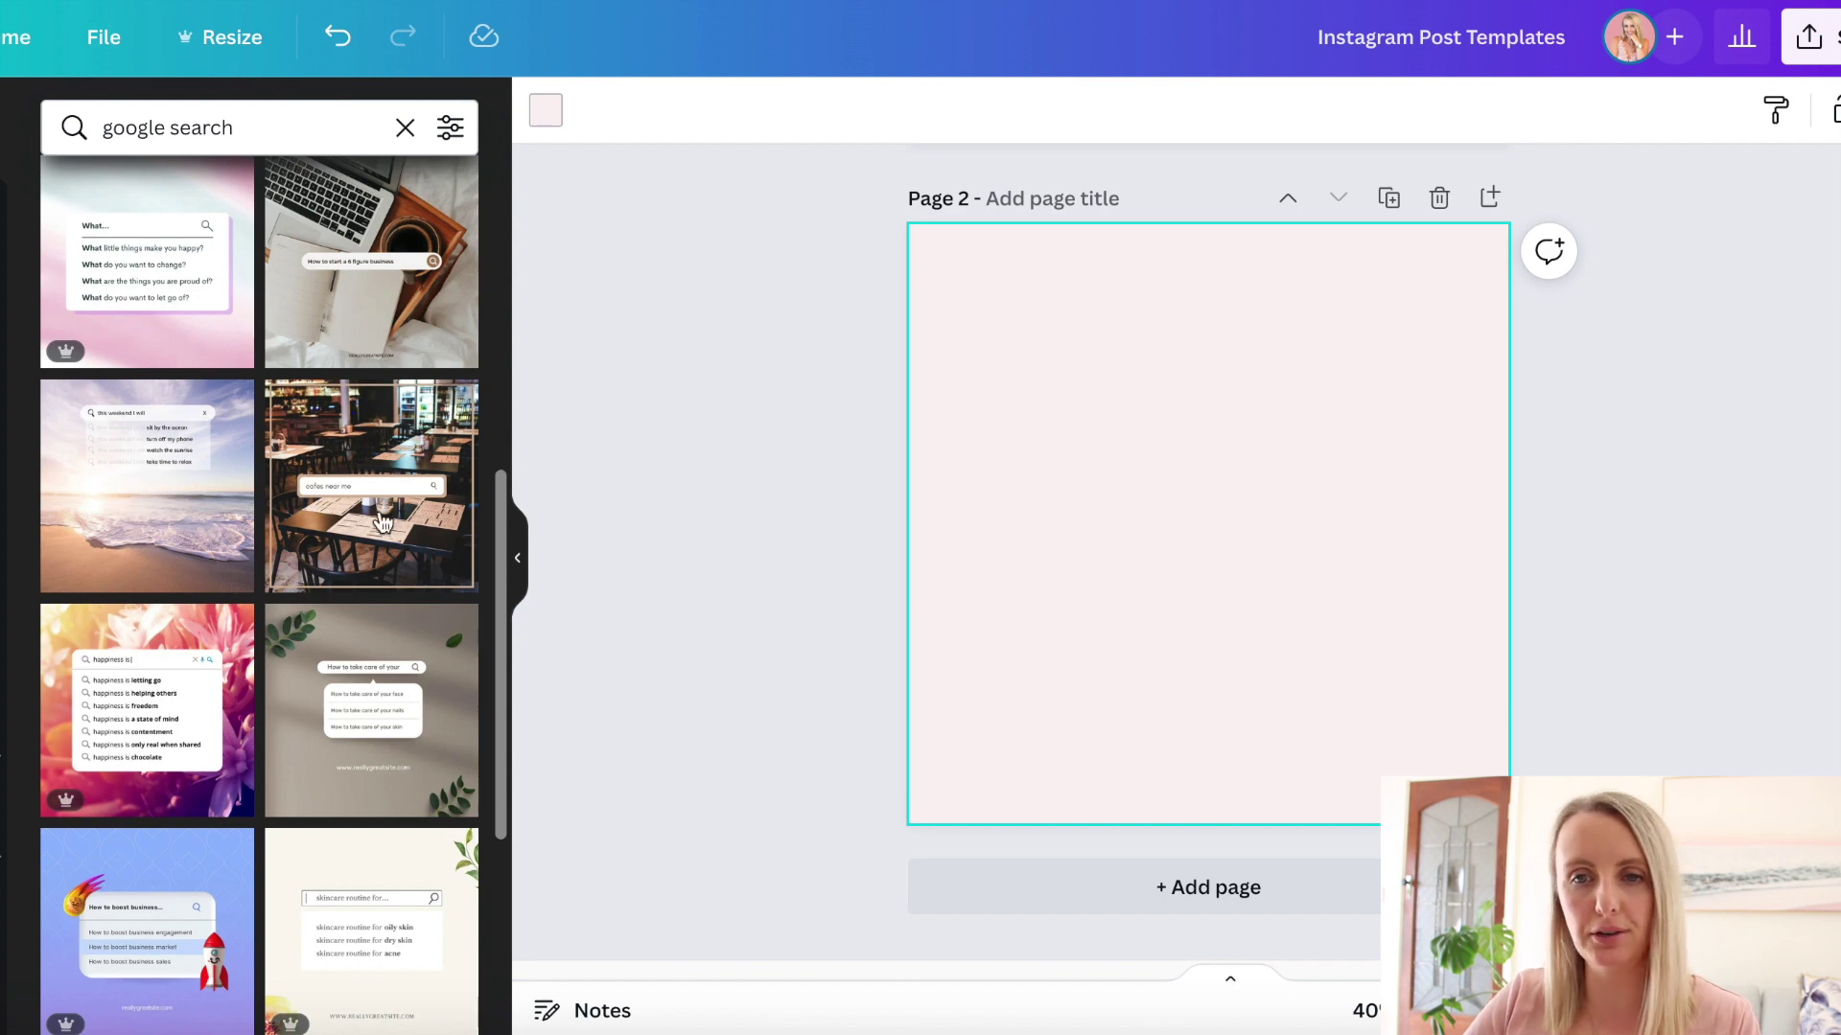
scroll(284, 599, down, 4)
scroll(284, 599, down, 2)
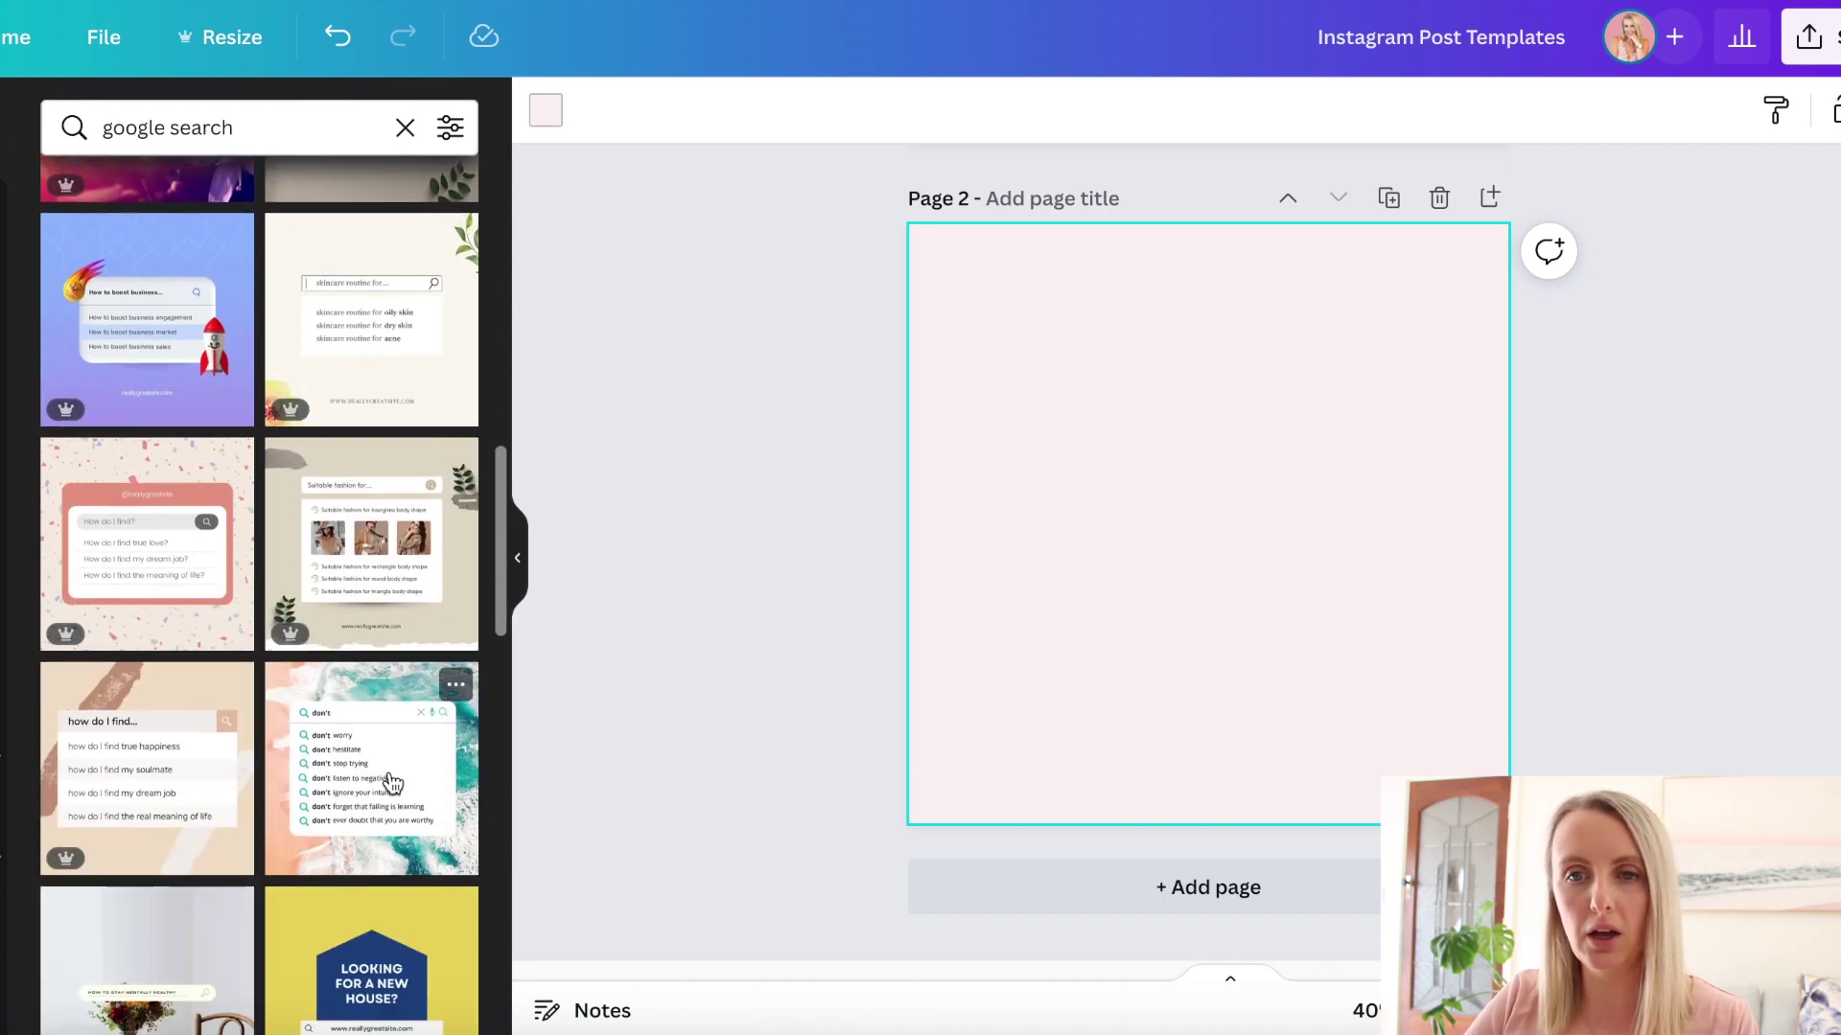
Step: Apply the beach-photo 'don't' search-bar template to page 2 and select its 'don't' text
click(287, 776)
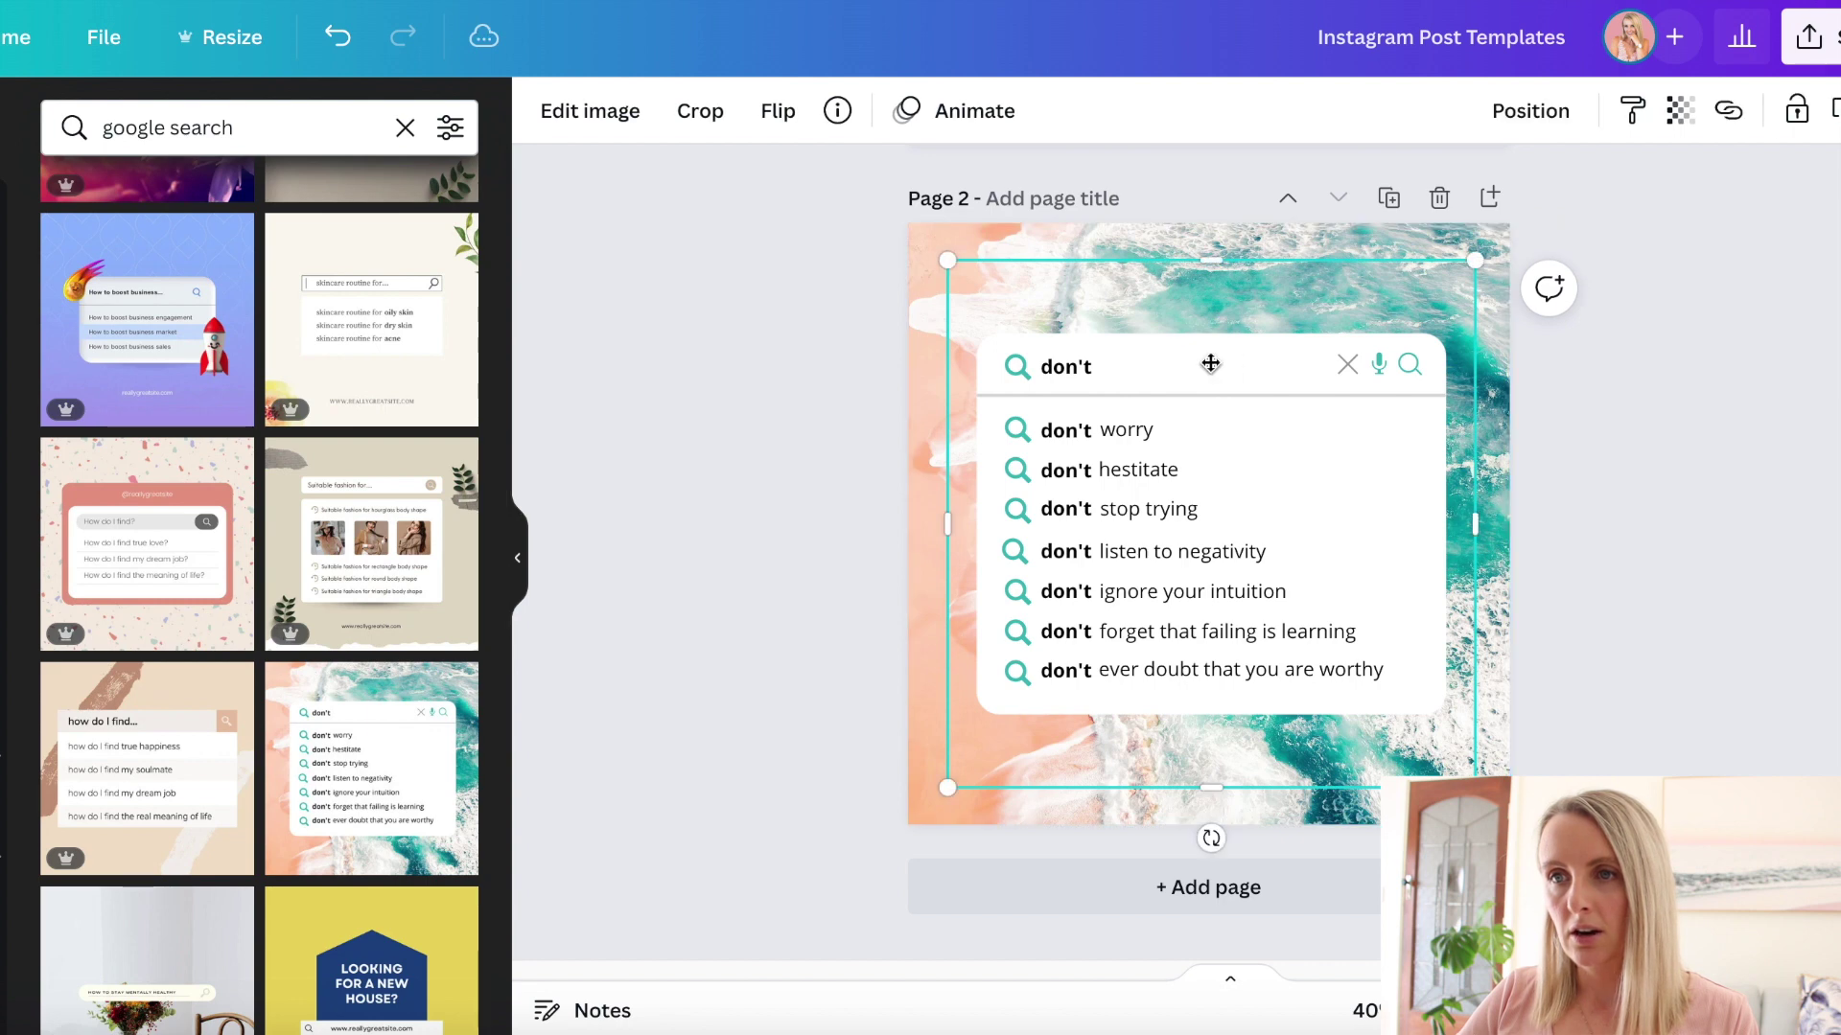
double_click(1194, 370)
click(1782, 577)
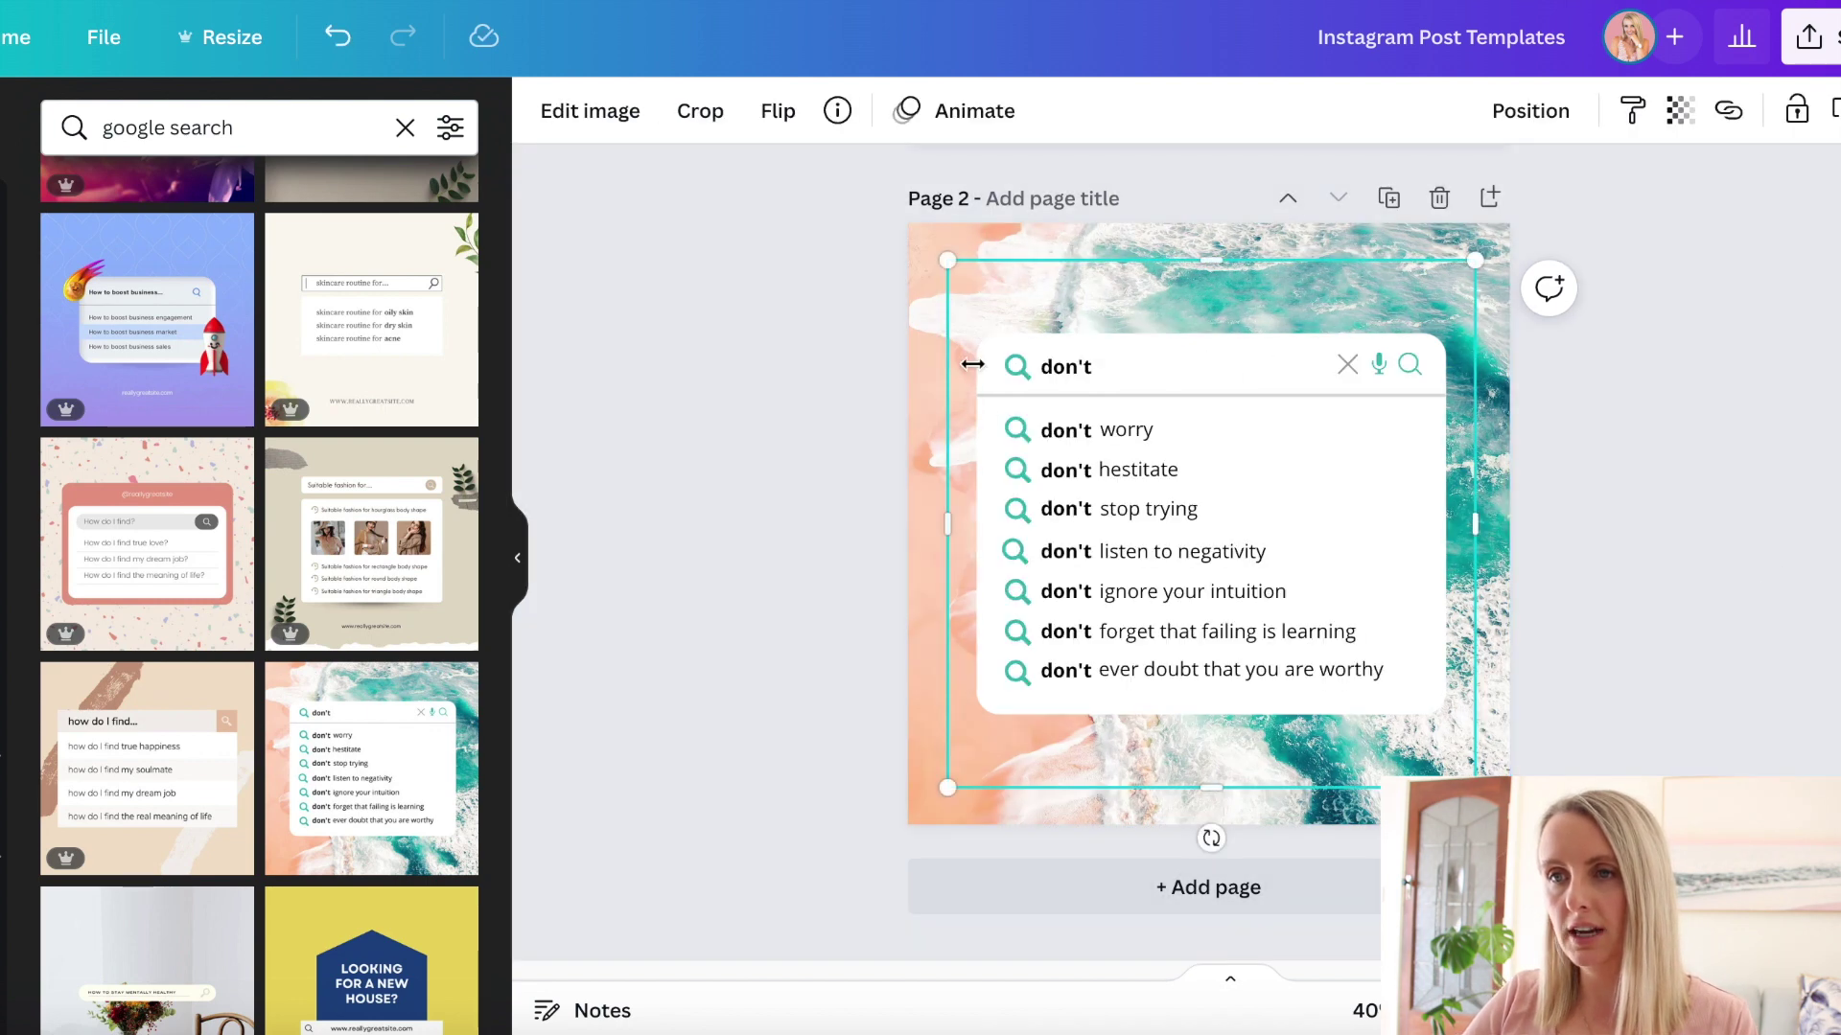
click(1097, 376)
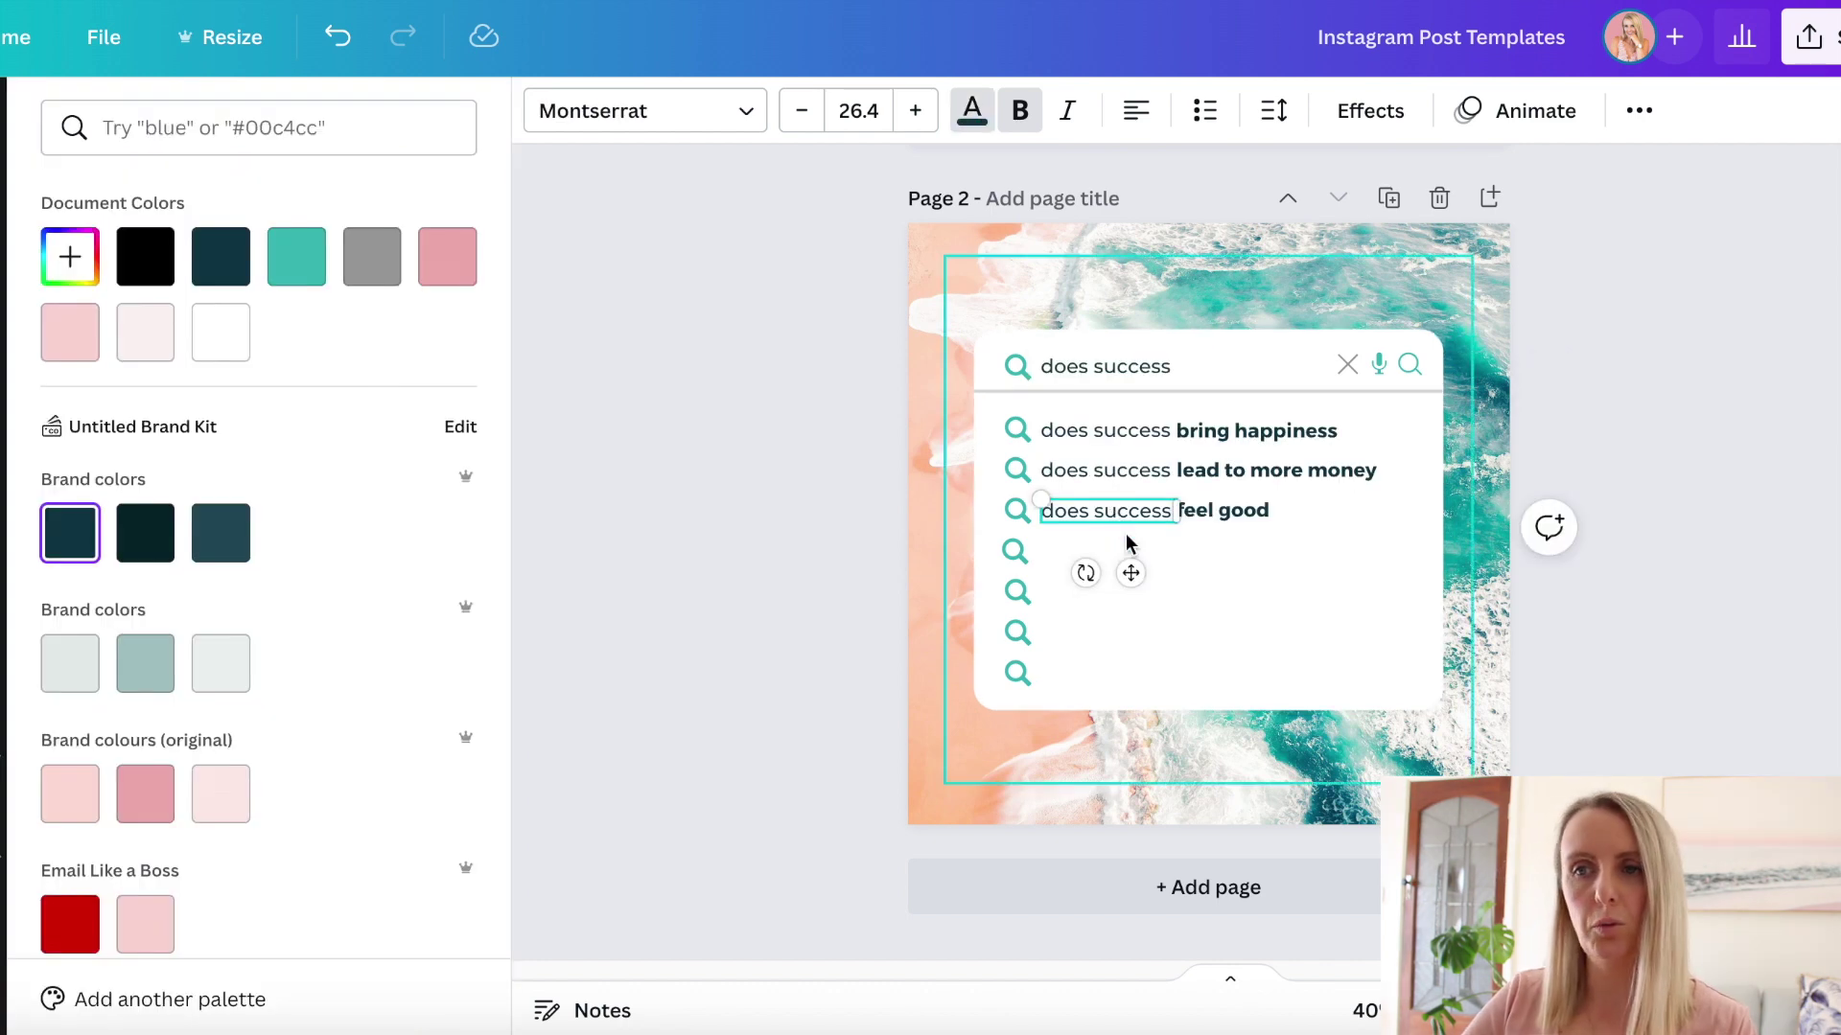
Step: Align row four's 'does success' and 'feel good' texts and retype the ending
drag(1106, 527, 1106, 551)
drag(1223, 518, 1217, 544)
click(1098, 554)
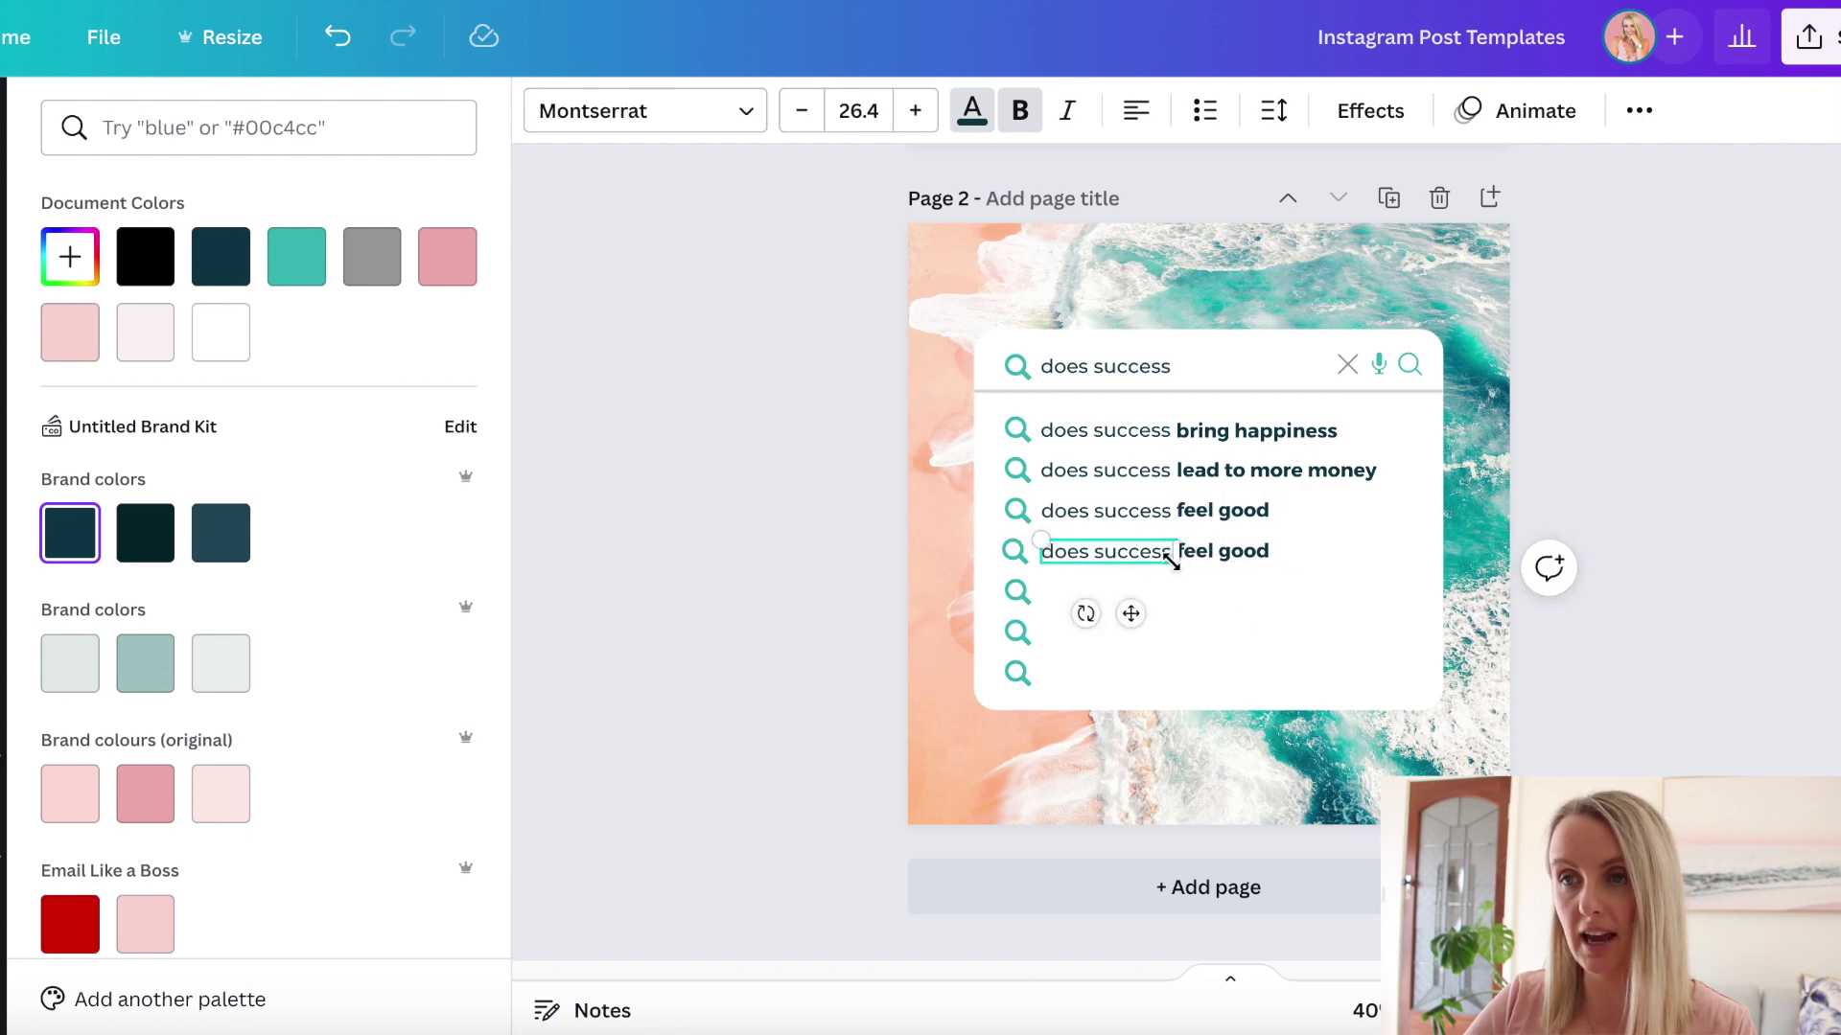
click(1226, 566)
double_click(1228, 561)
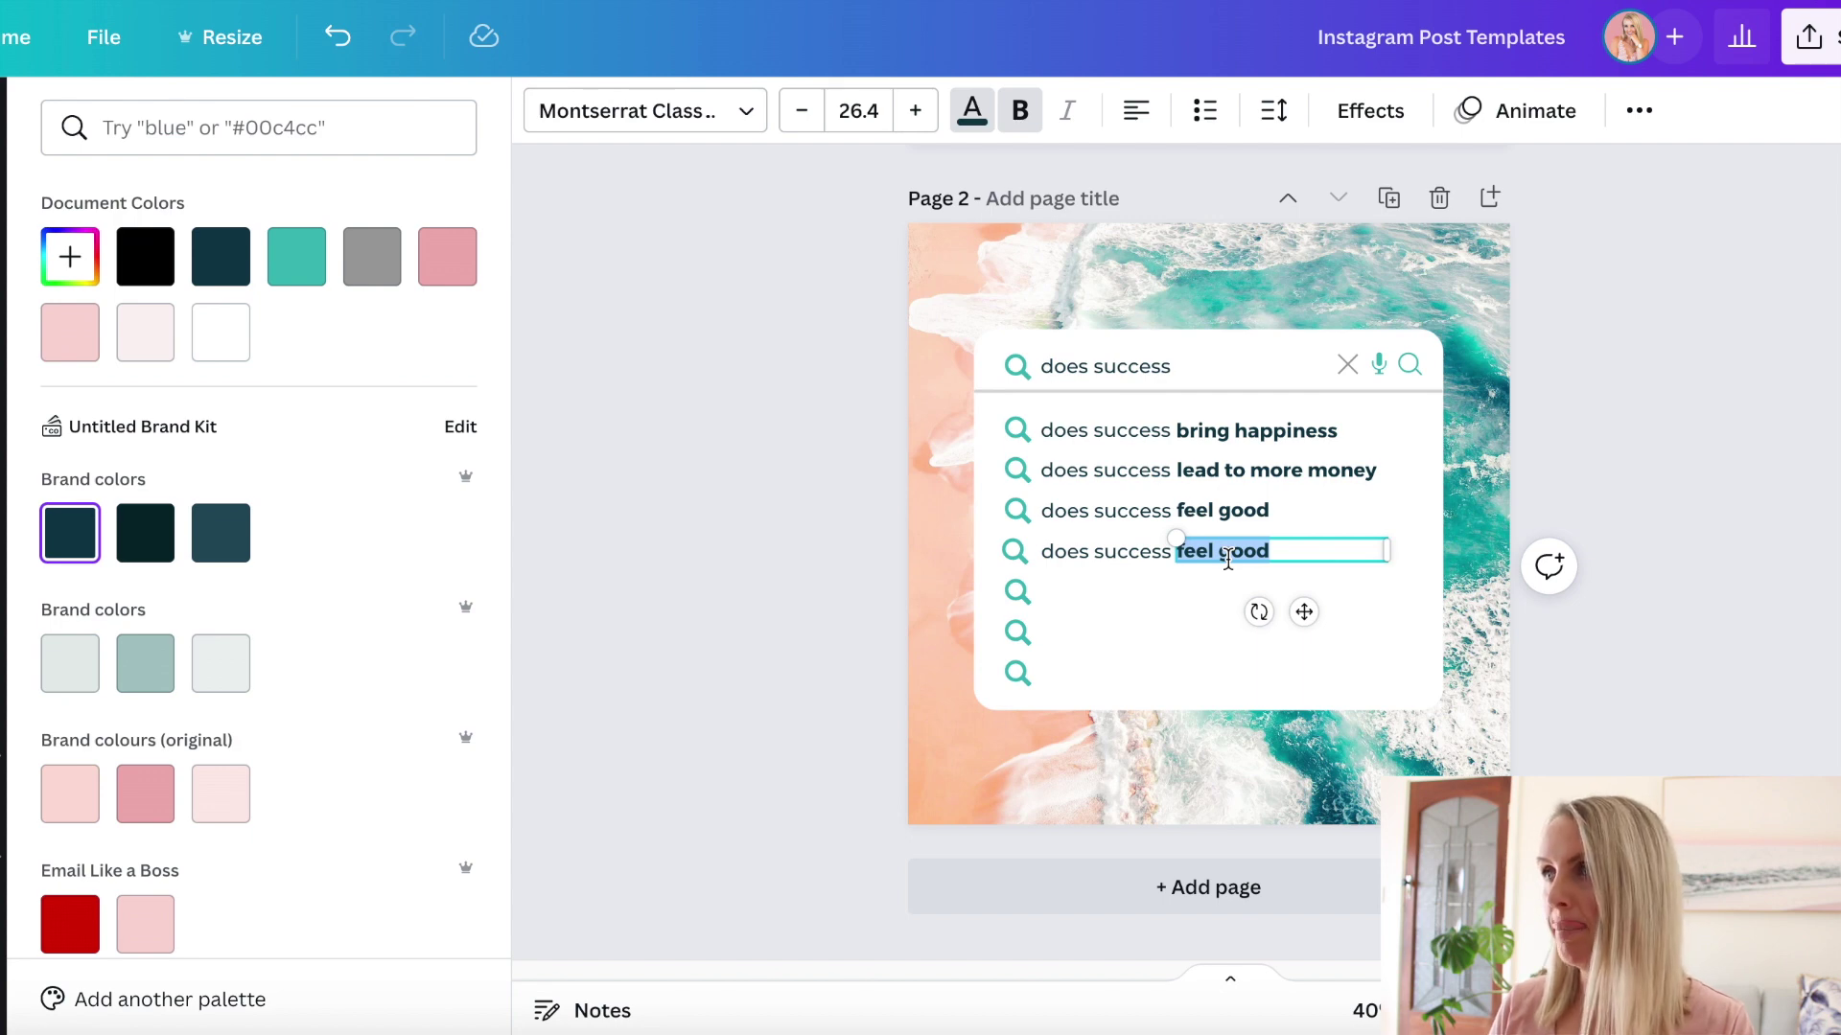
text(mean more time)
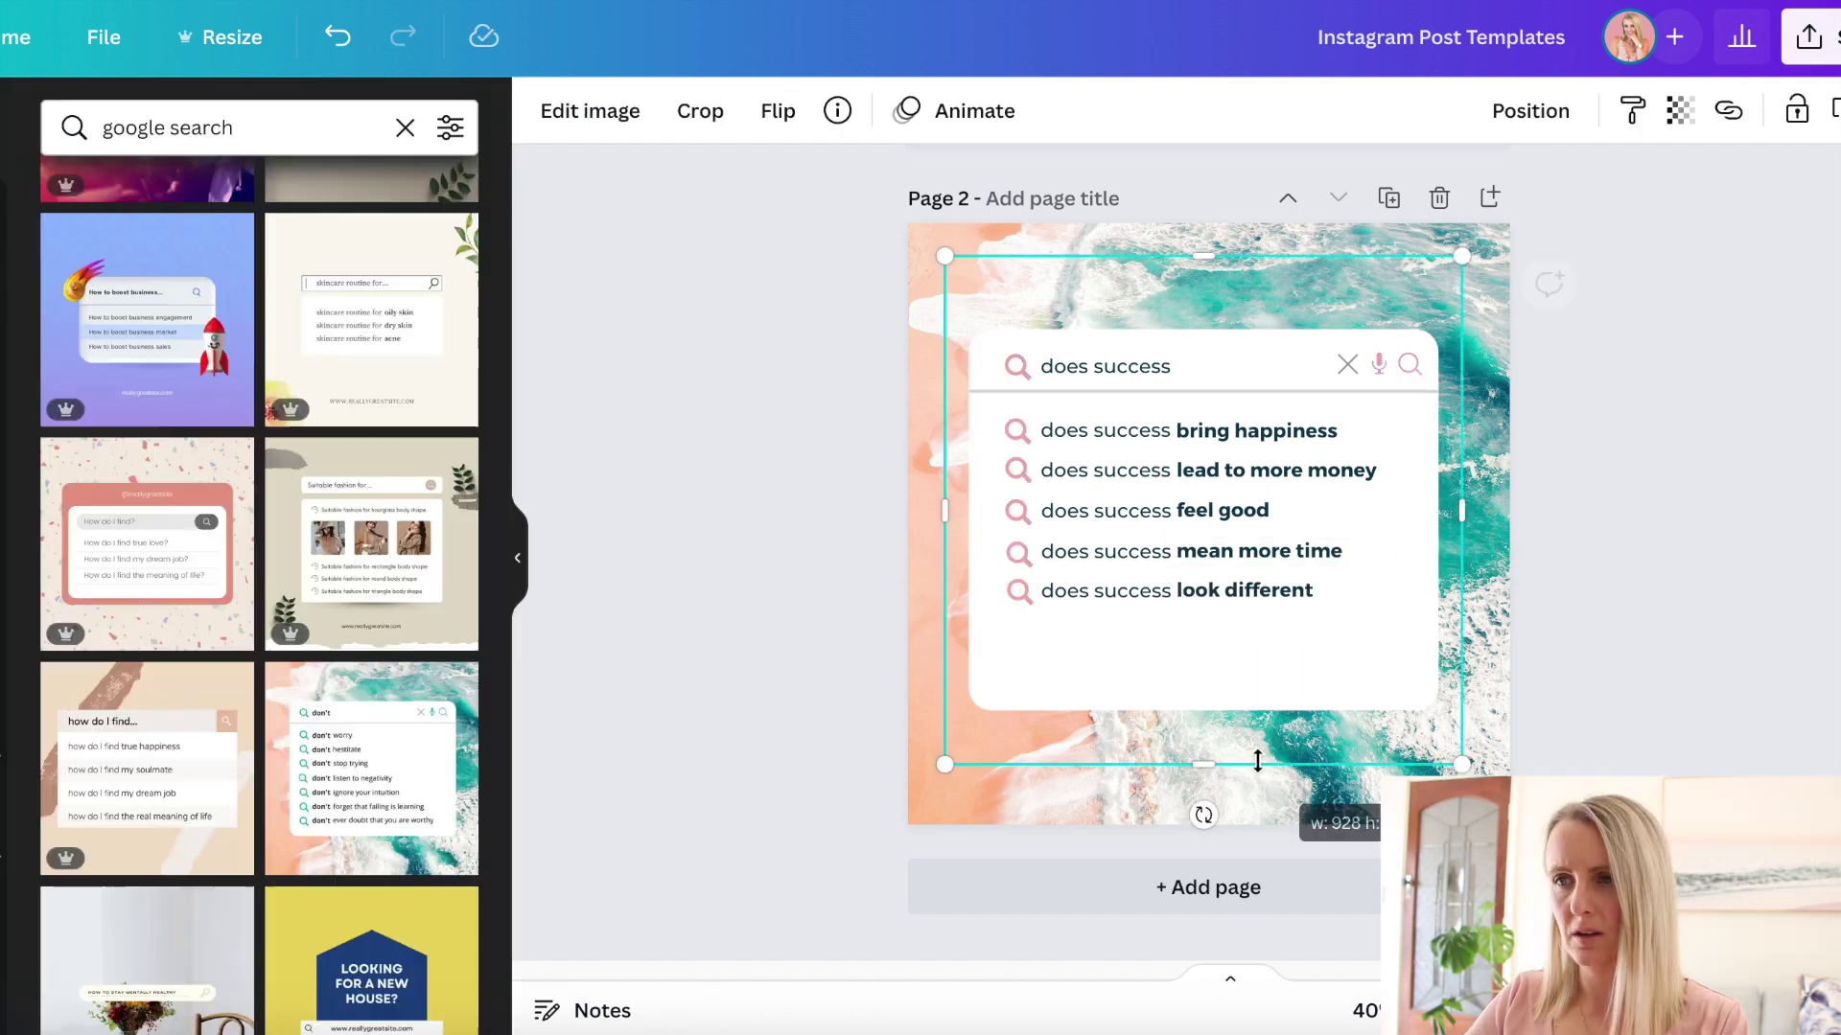
click(1637, 657)
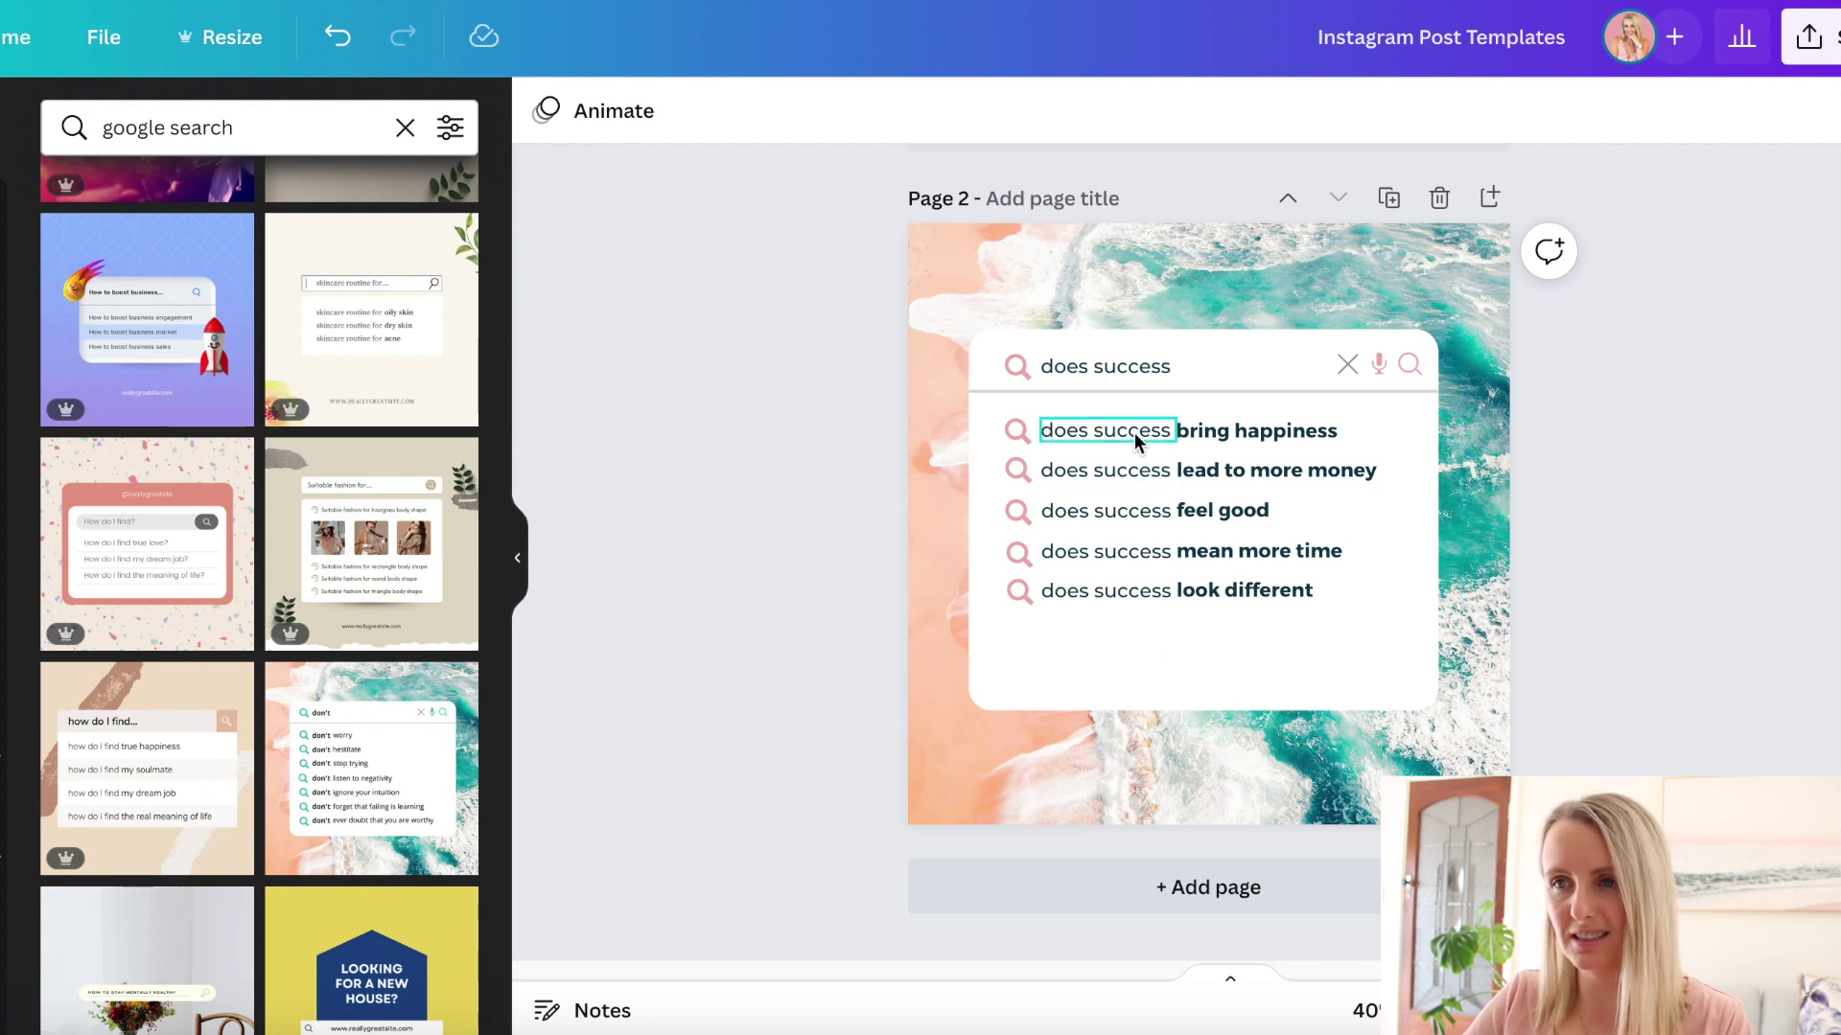
Step: Edit the 'look different' suggestion line and select its magnifier icon
click(1312, 617)
click(1309, 594)
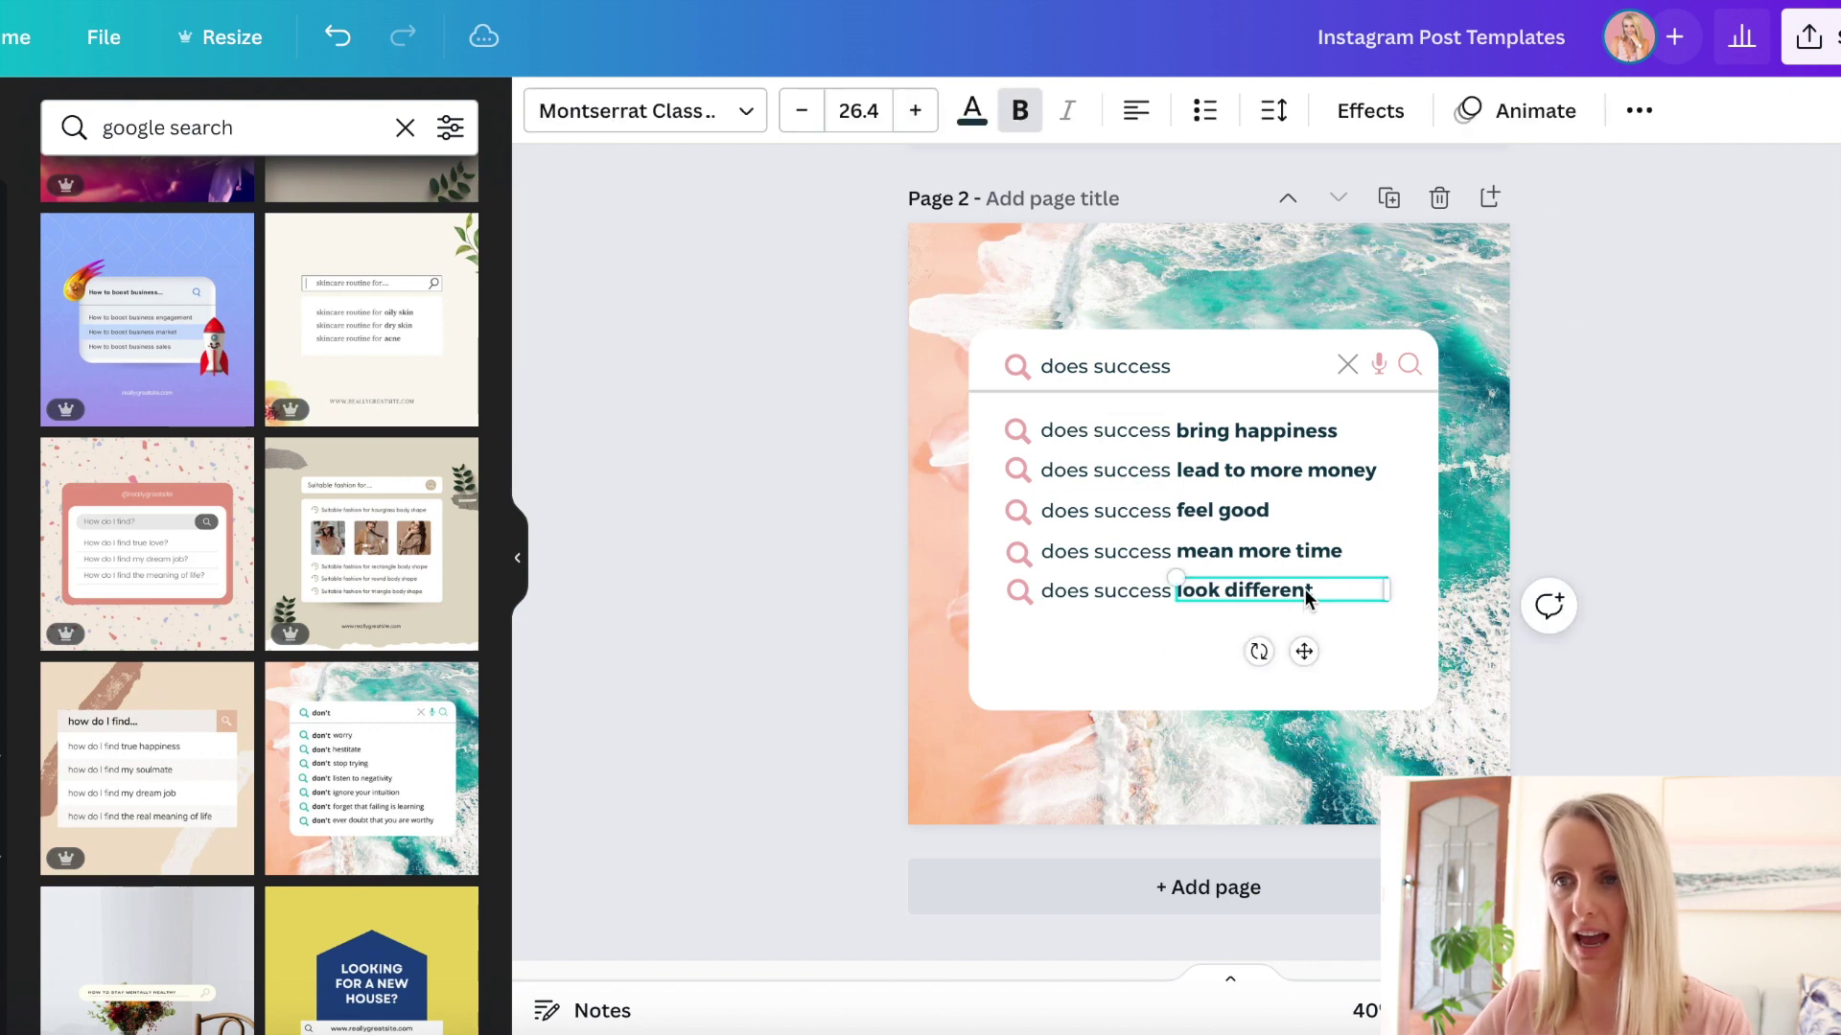
click(1019, 593)
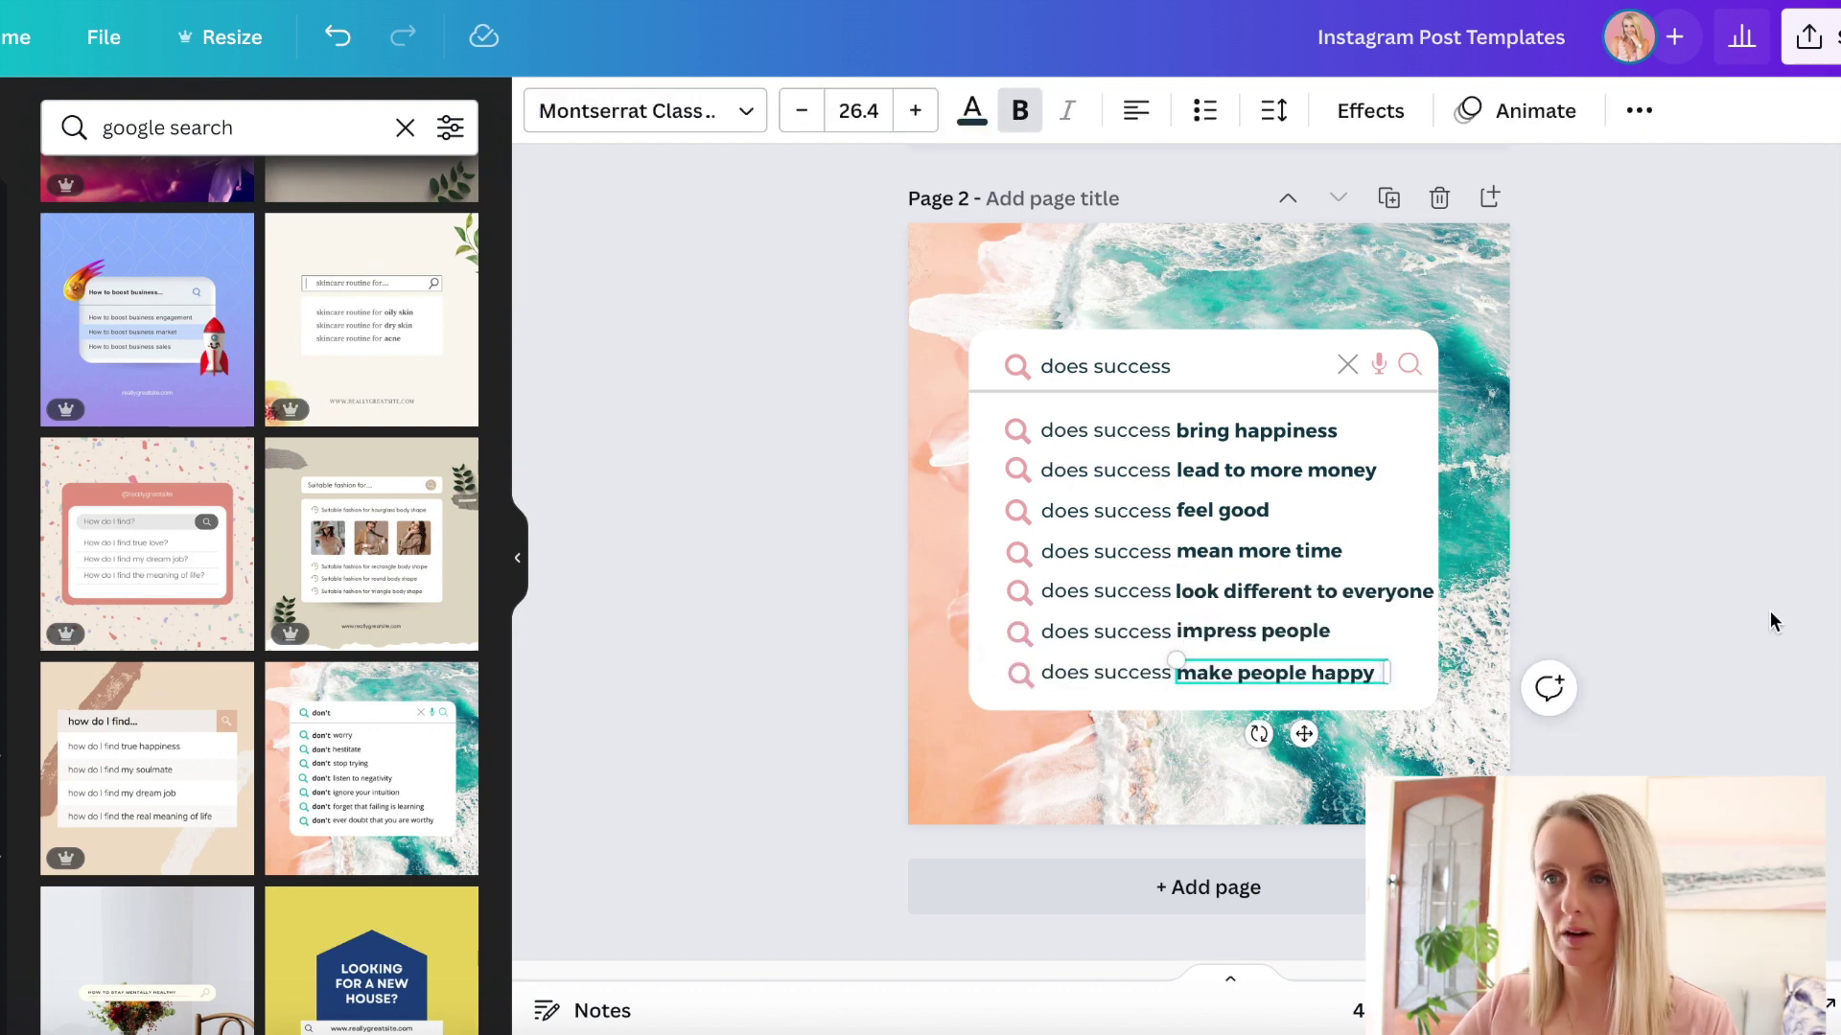
Step: Replace page 2's beach photo with a solid light pink background
click(1772, 622)
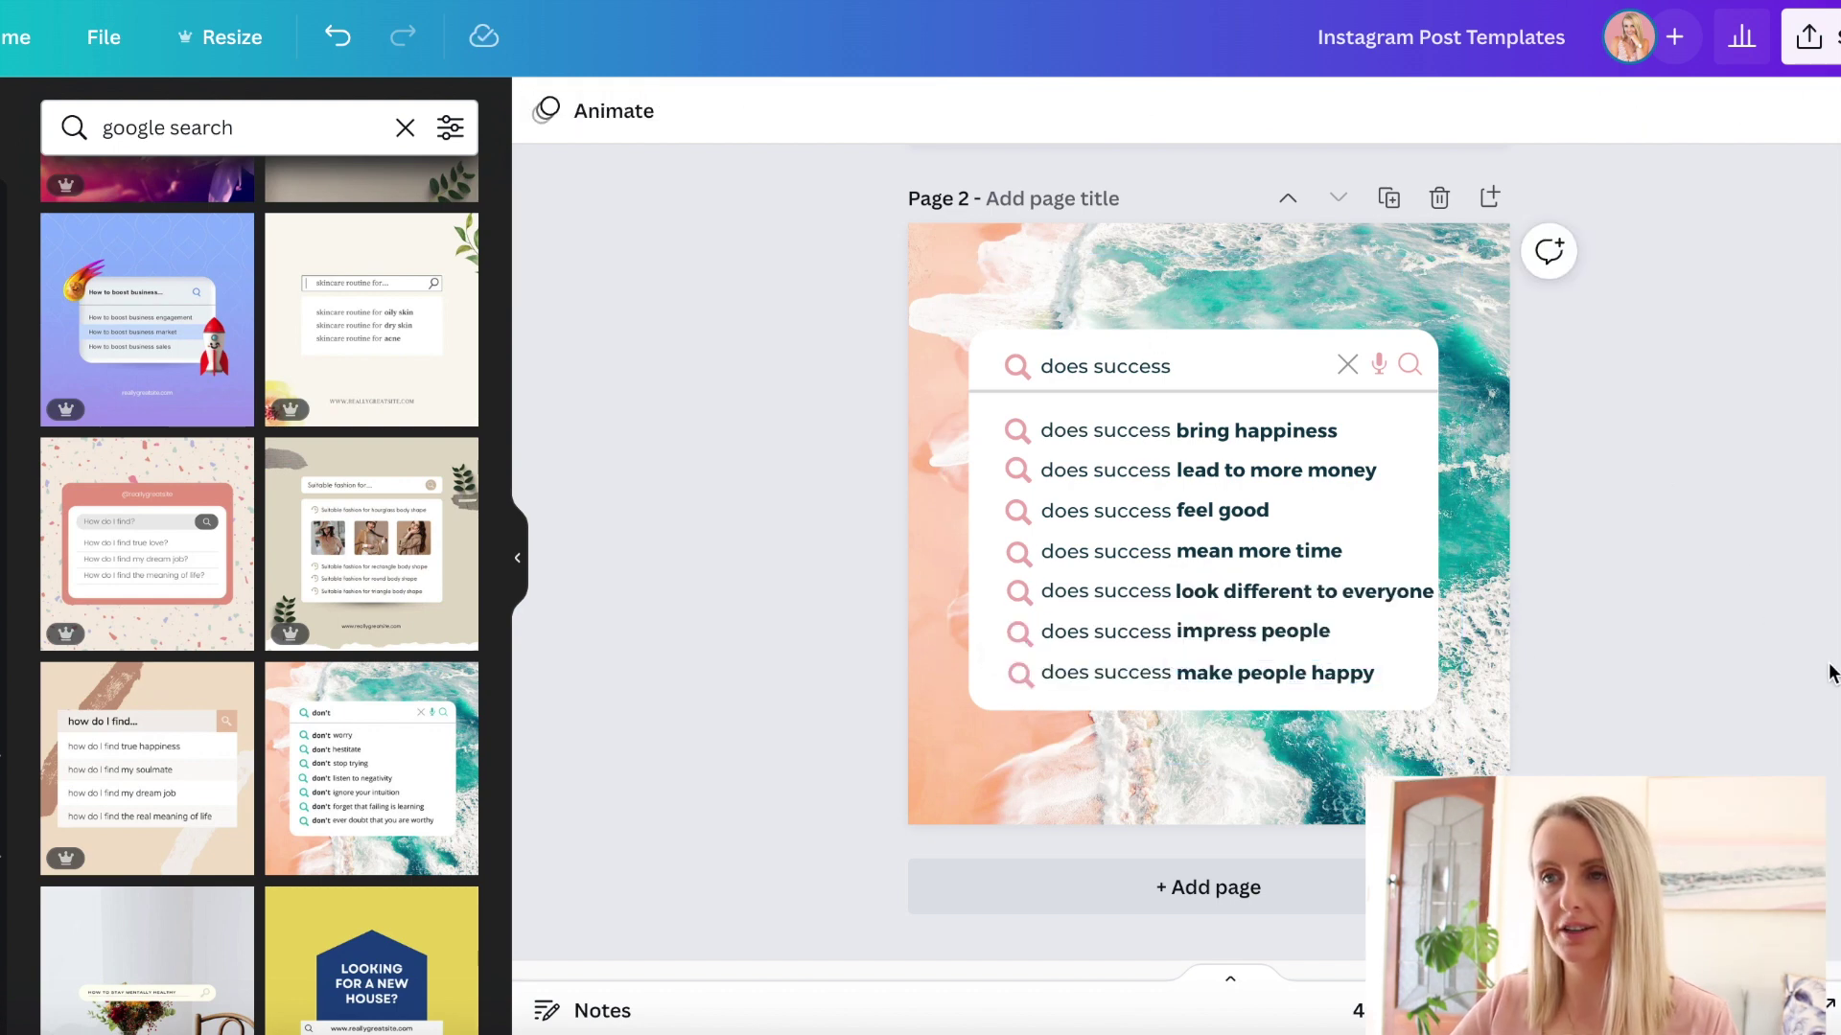
click(1194, 238)
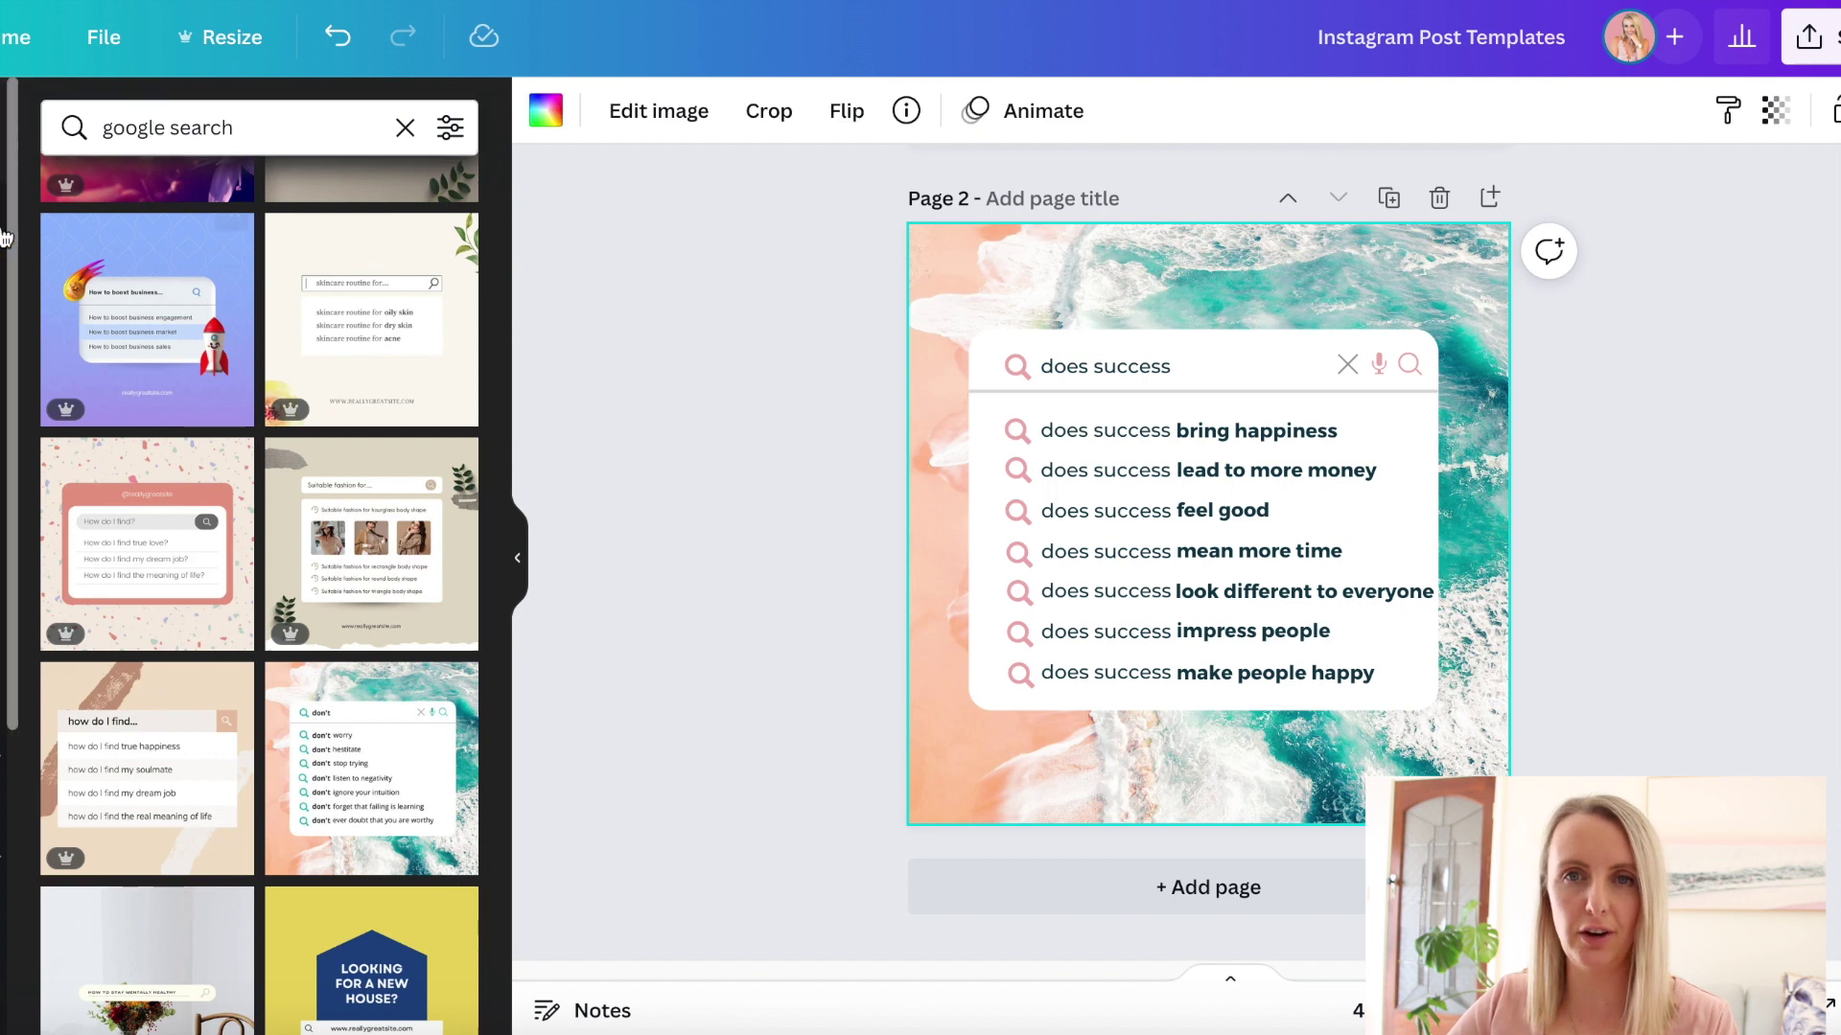
click(178, 128)
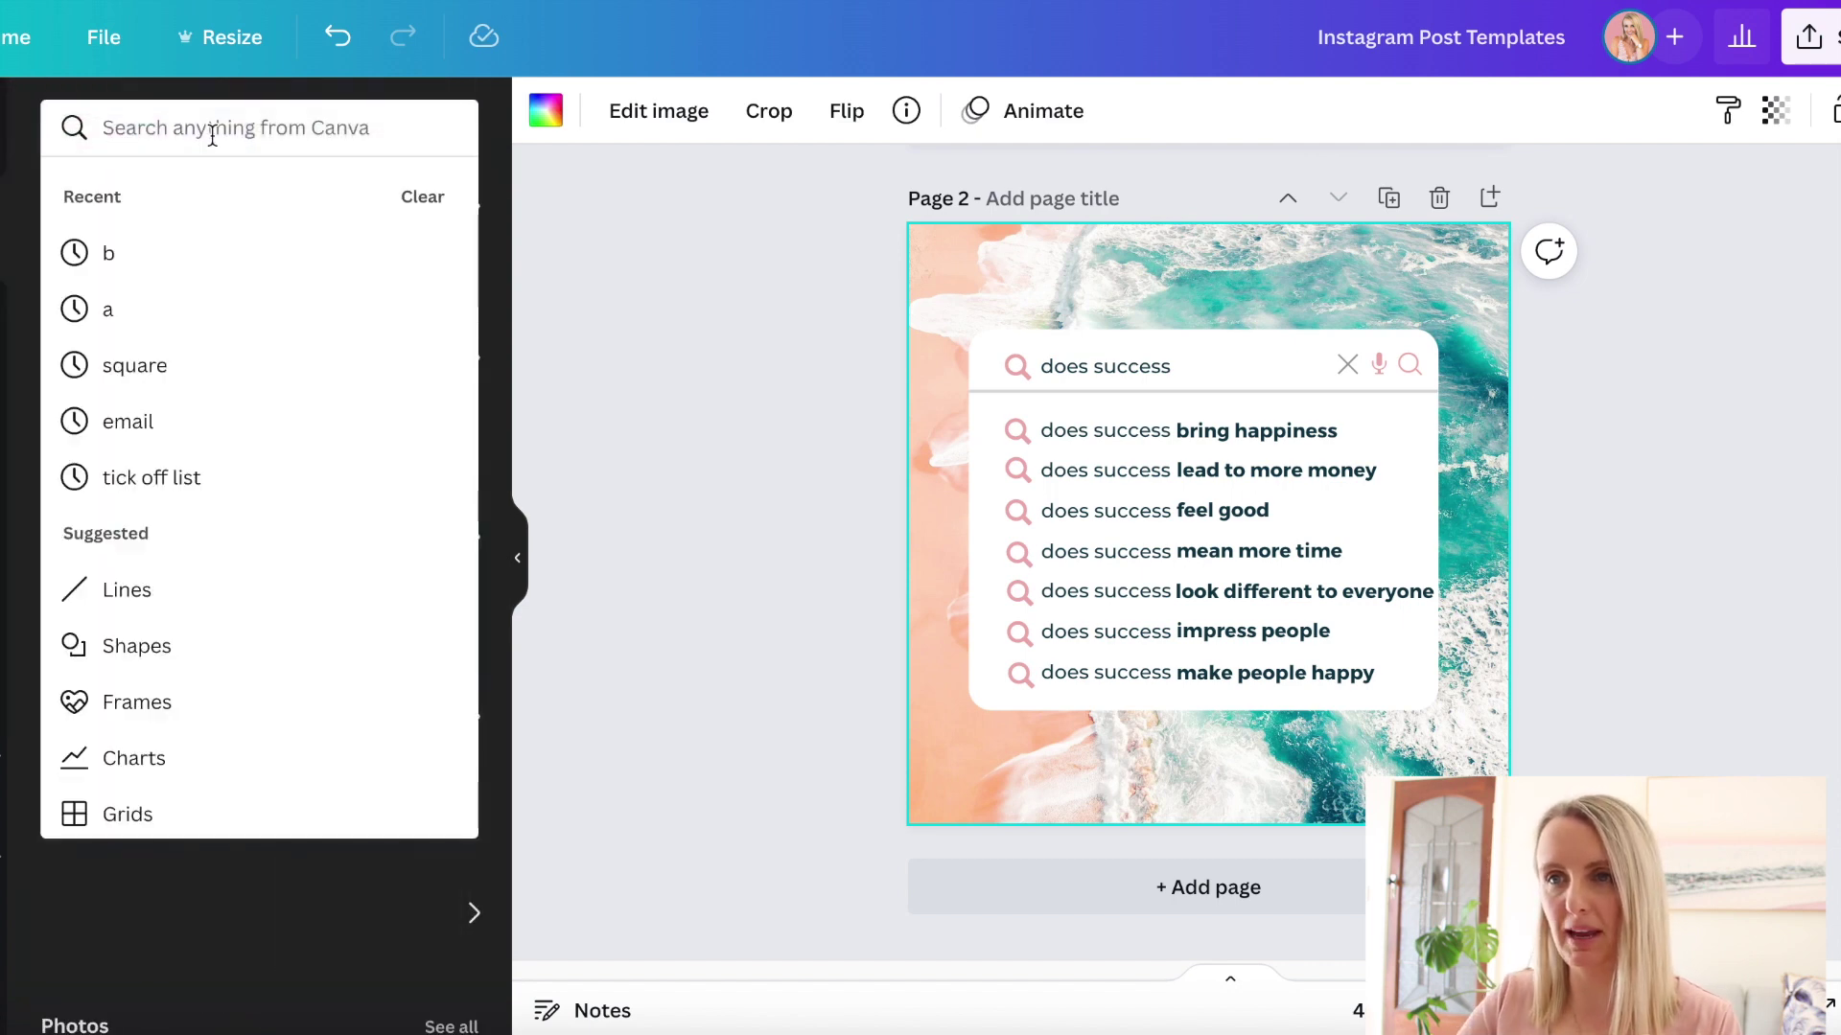
key(Escape)
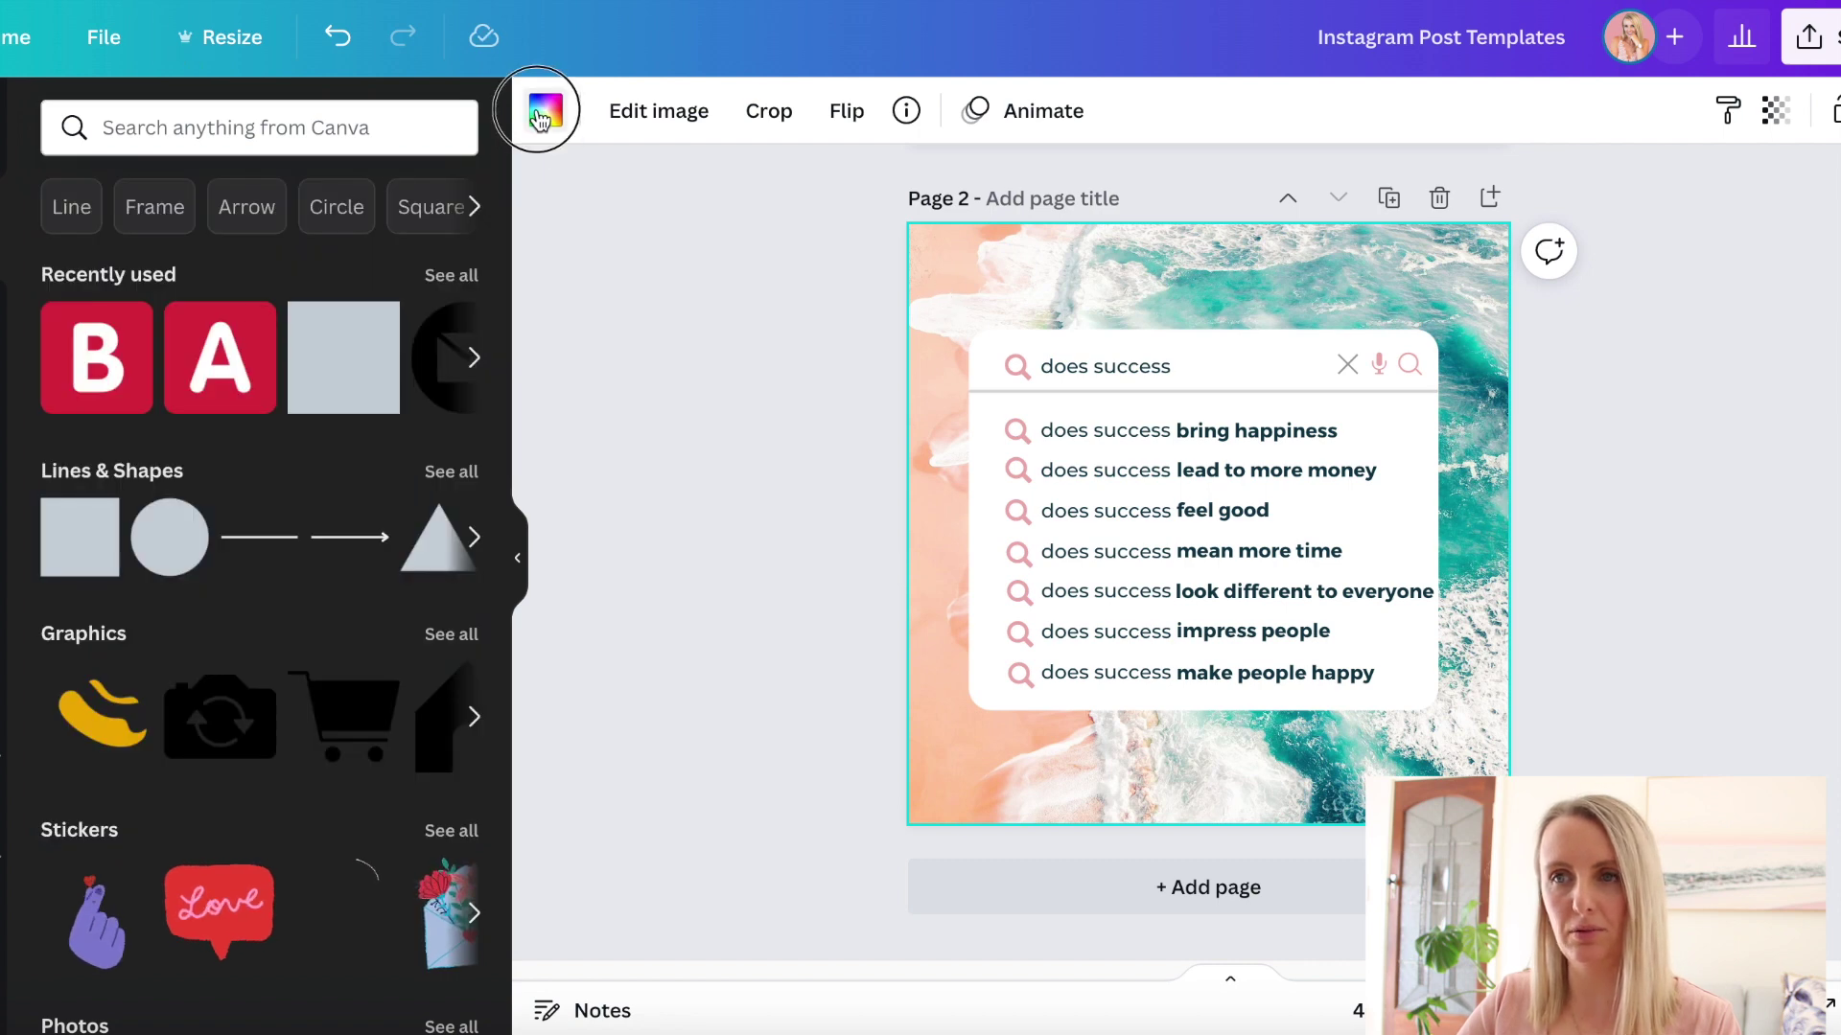
click(545, 110)
click(146, 794)
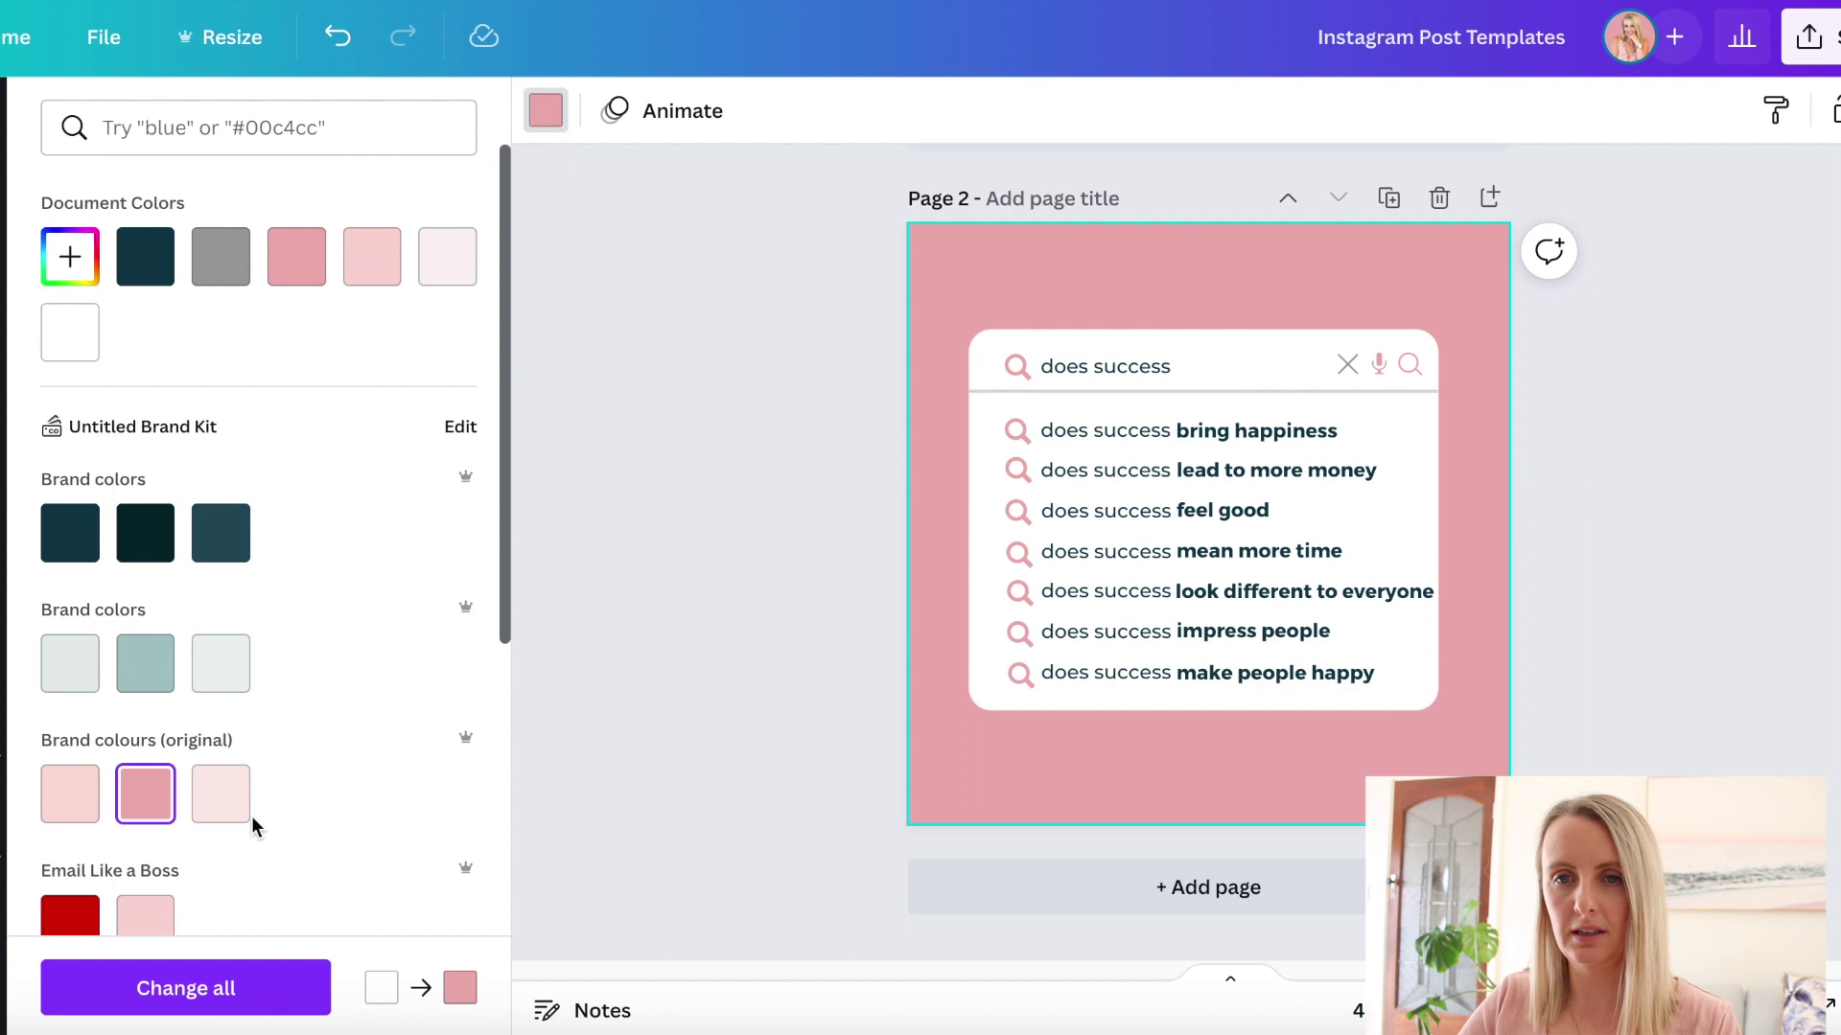
click(88, 810)
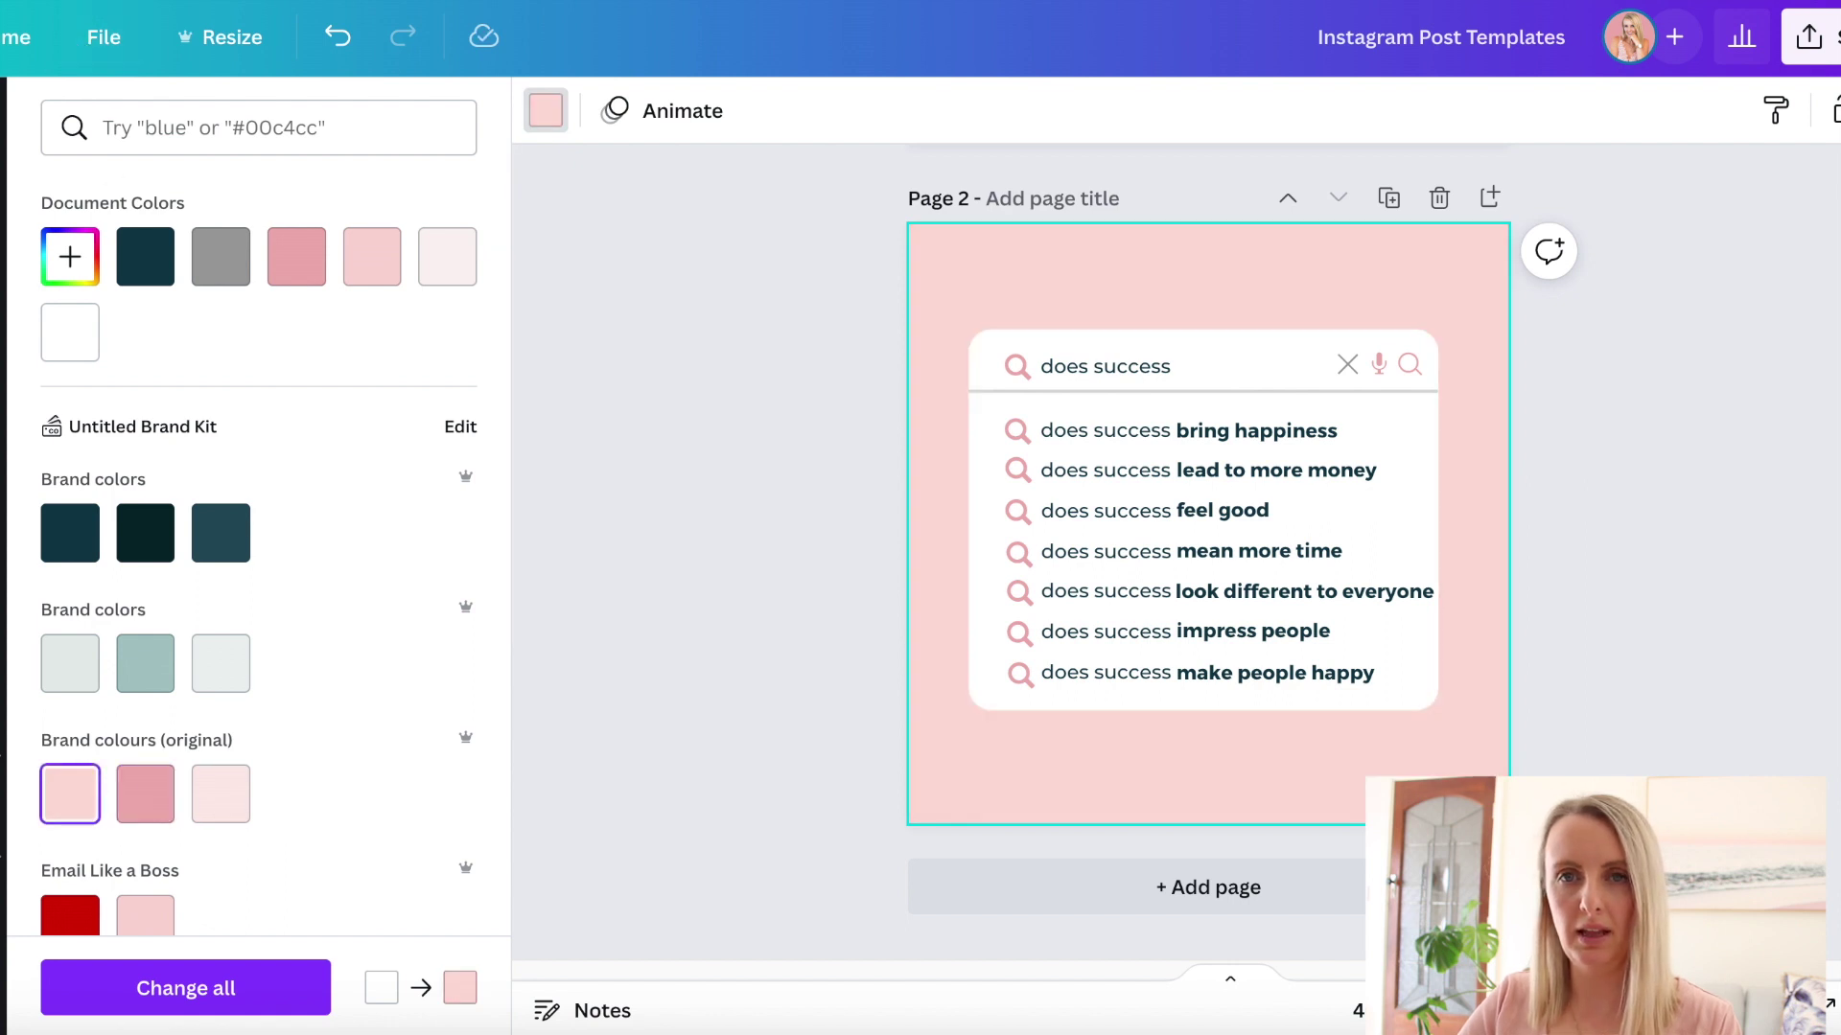
key(Escape)
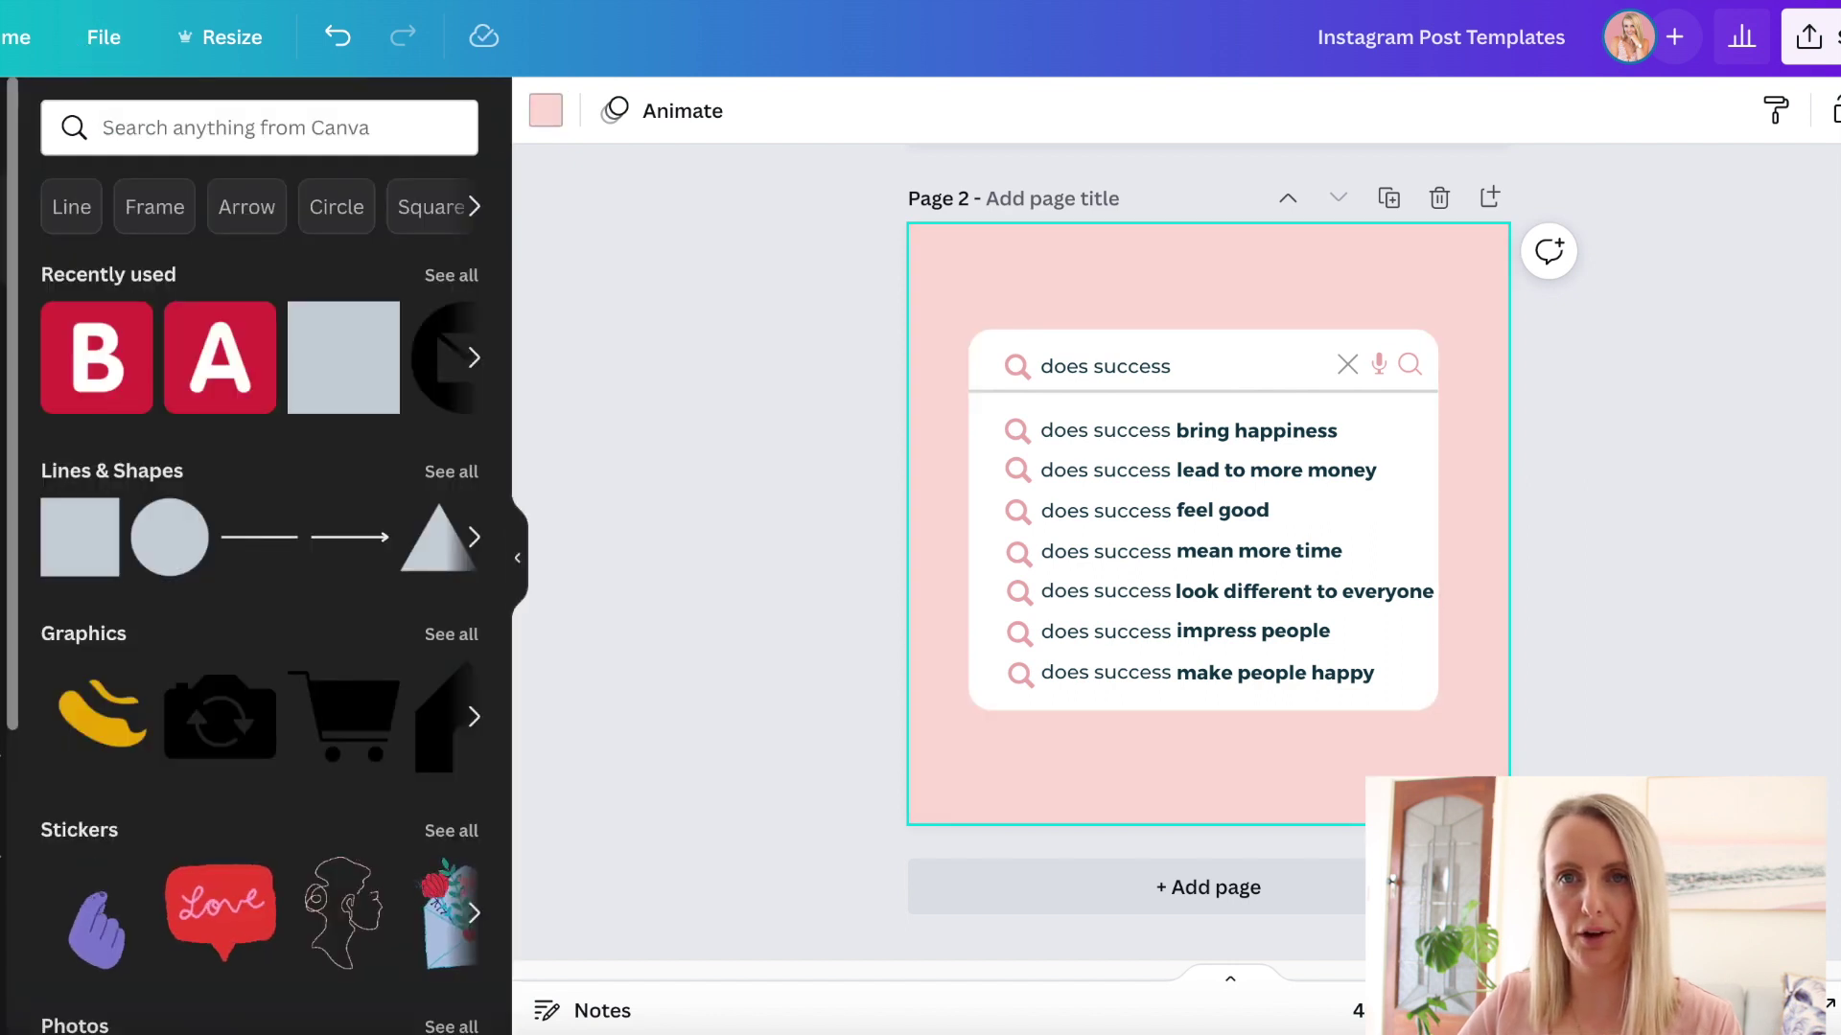
click(128, 149)
Step: Search photos for 'pink beach' and add a blank page 3
text(pink beach)
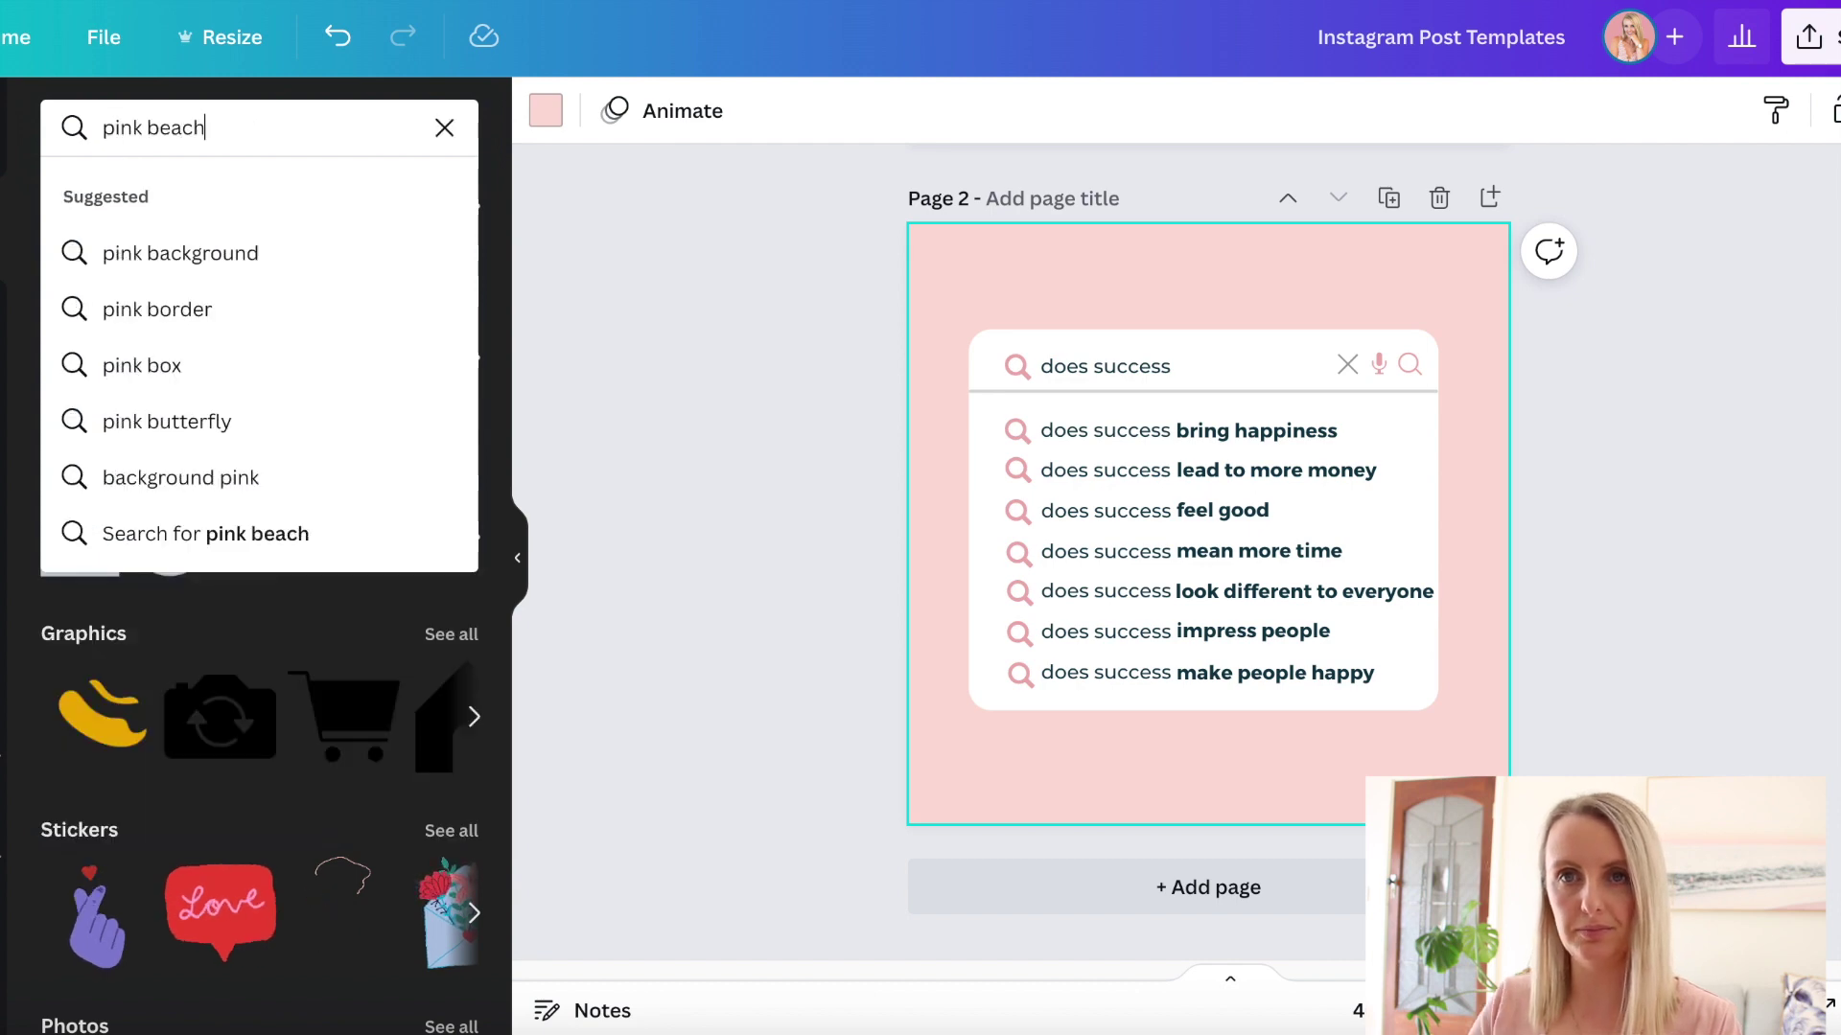
key(Return)
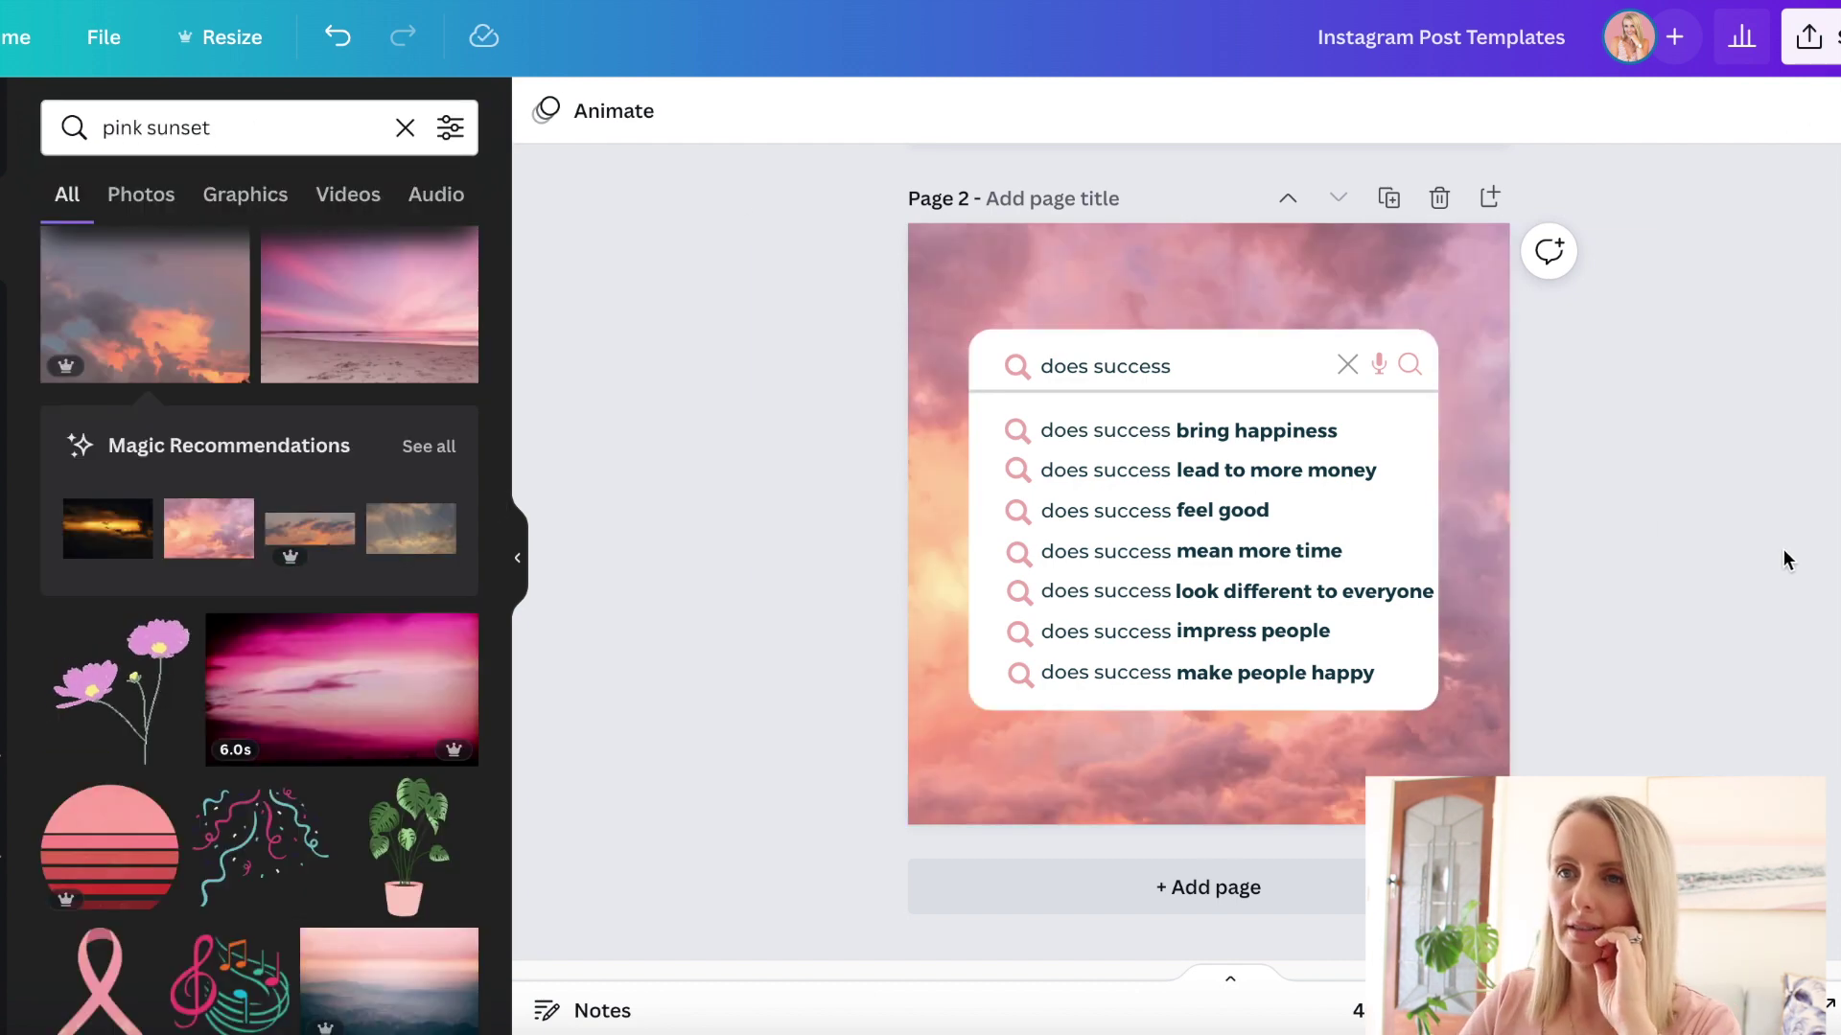
scroll(1770, 557, up, 7)
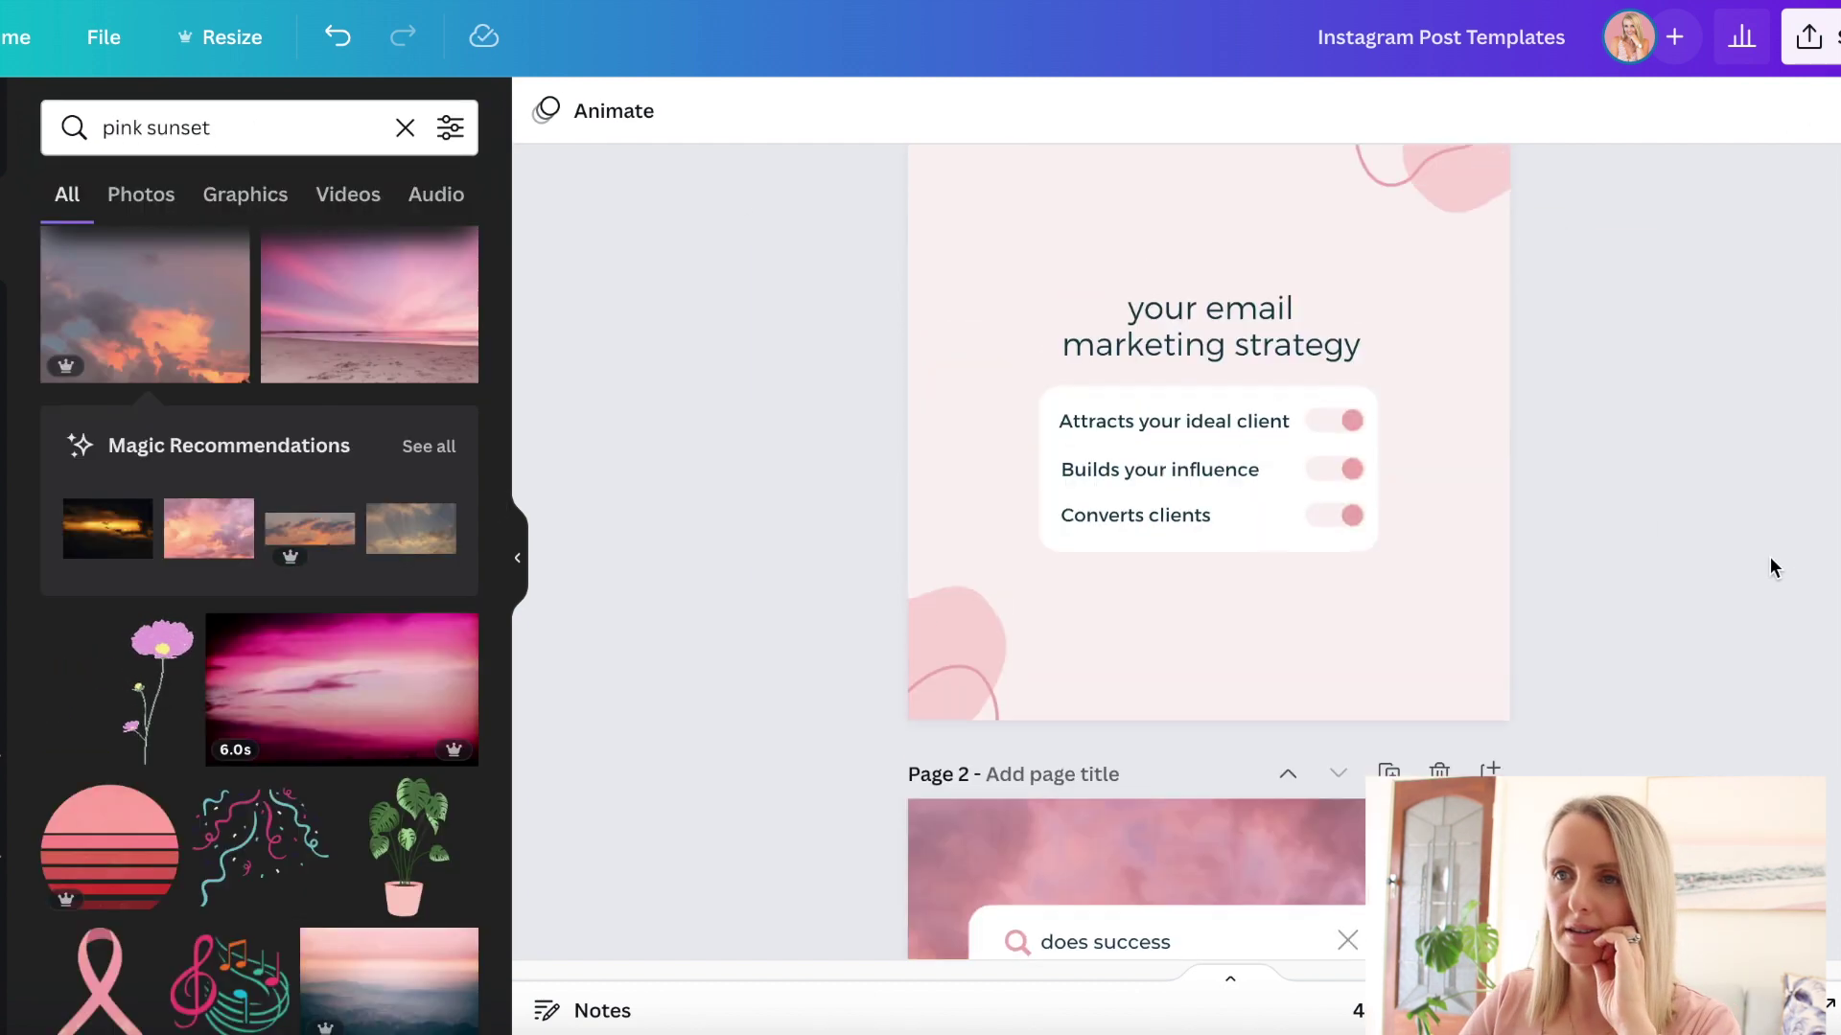
scroll(1770, 556, down, 7)
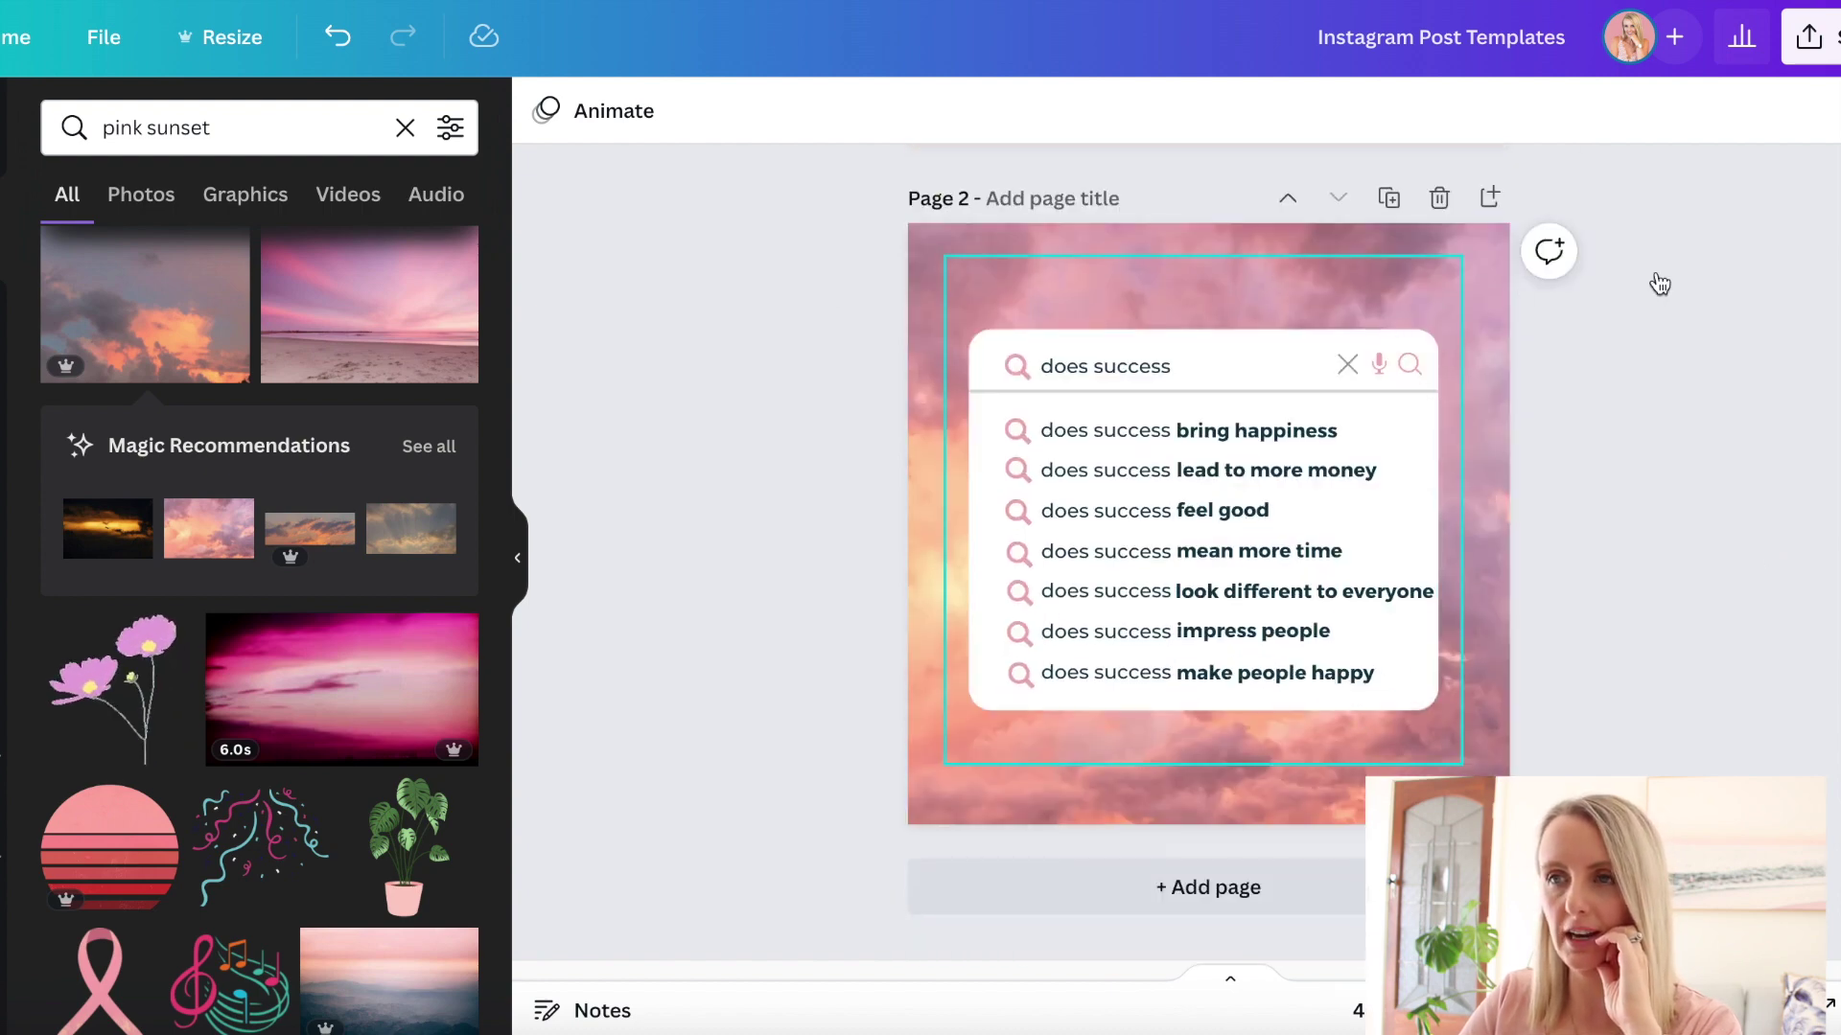
click(1249, 888)
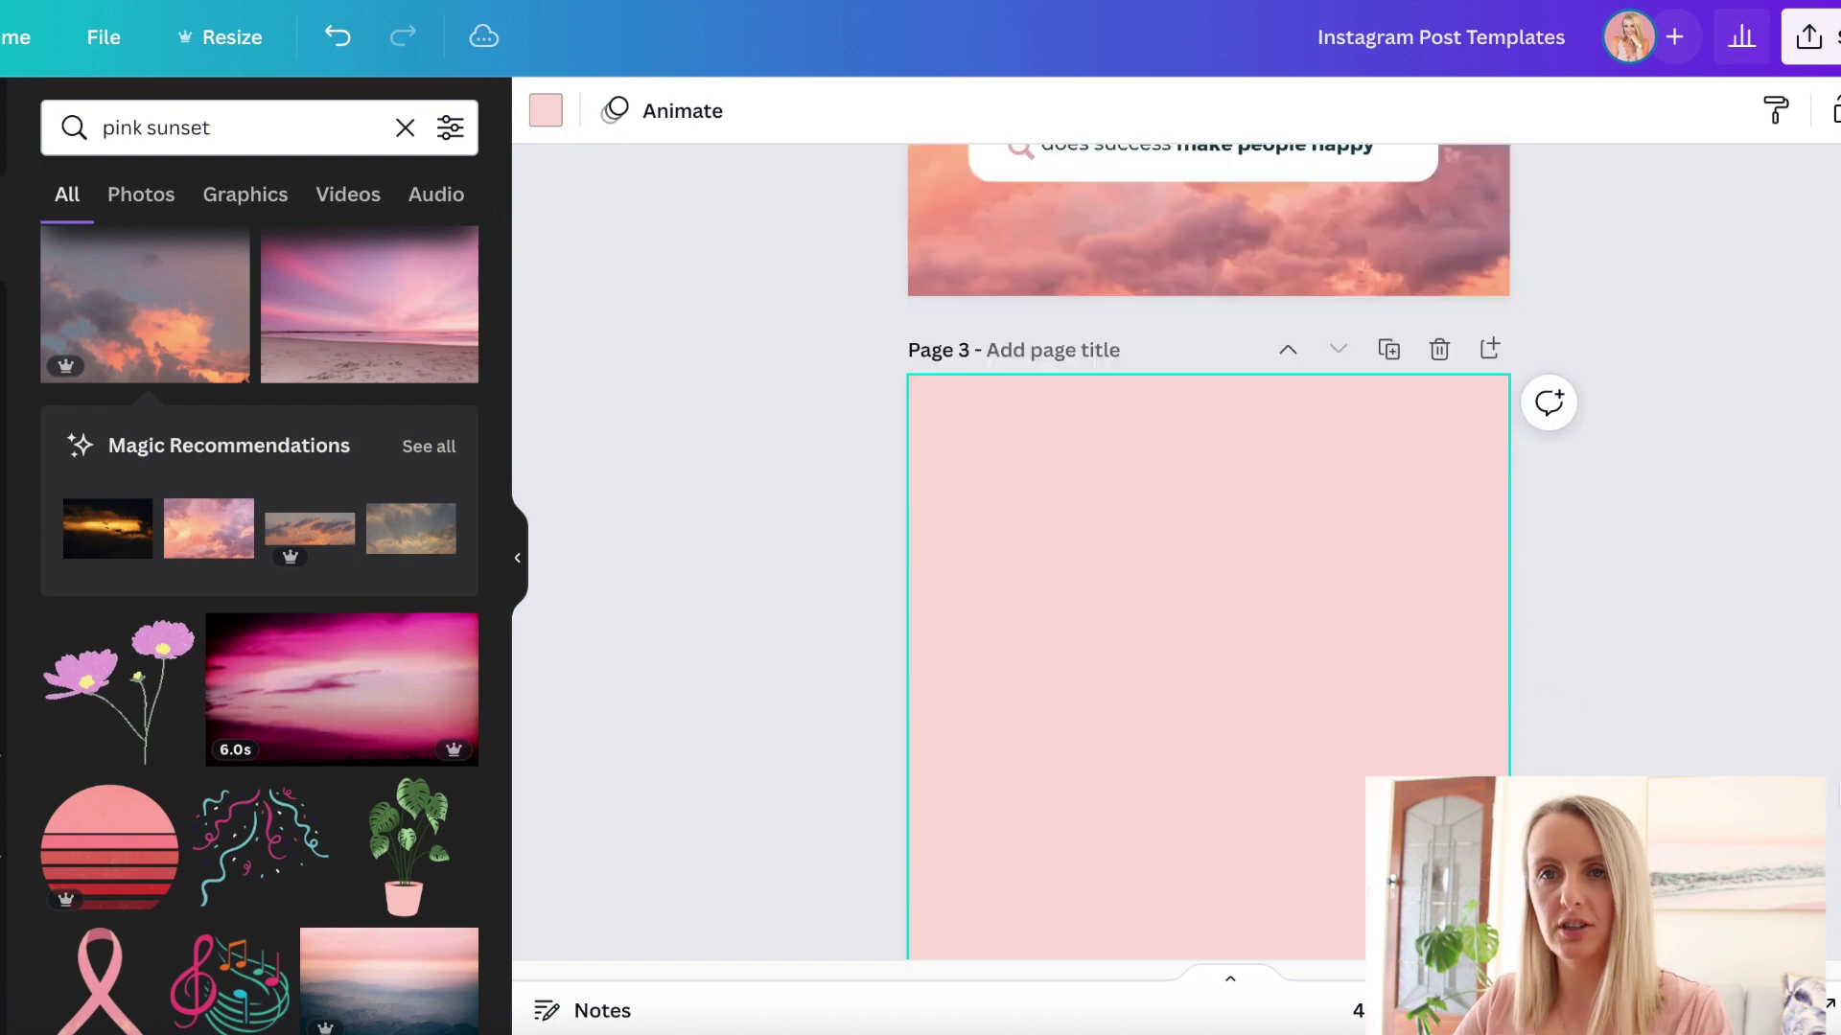
Step: Replace the template search with 'tweet' and browse the tweet-style Instagram post results
click(284, 124)
double_click(284, 125)
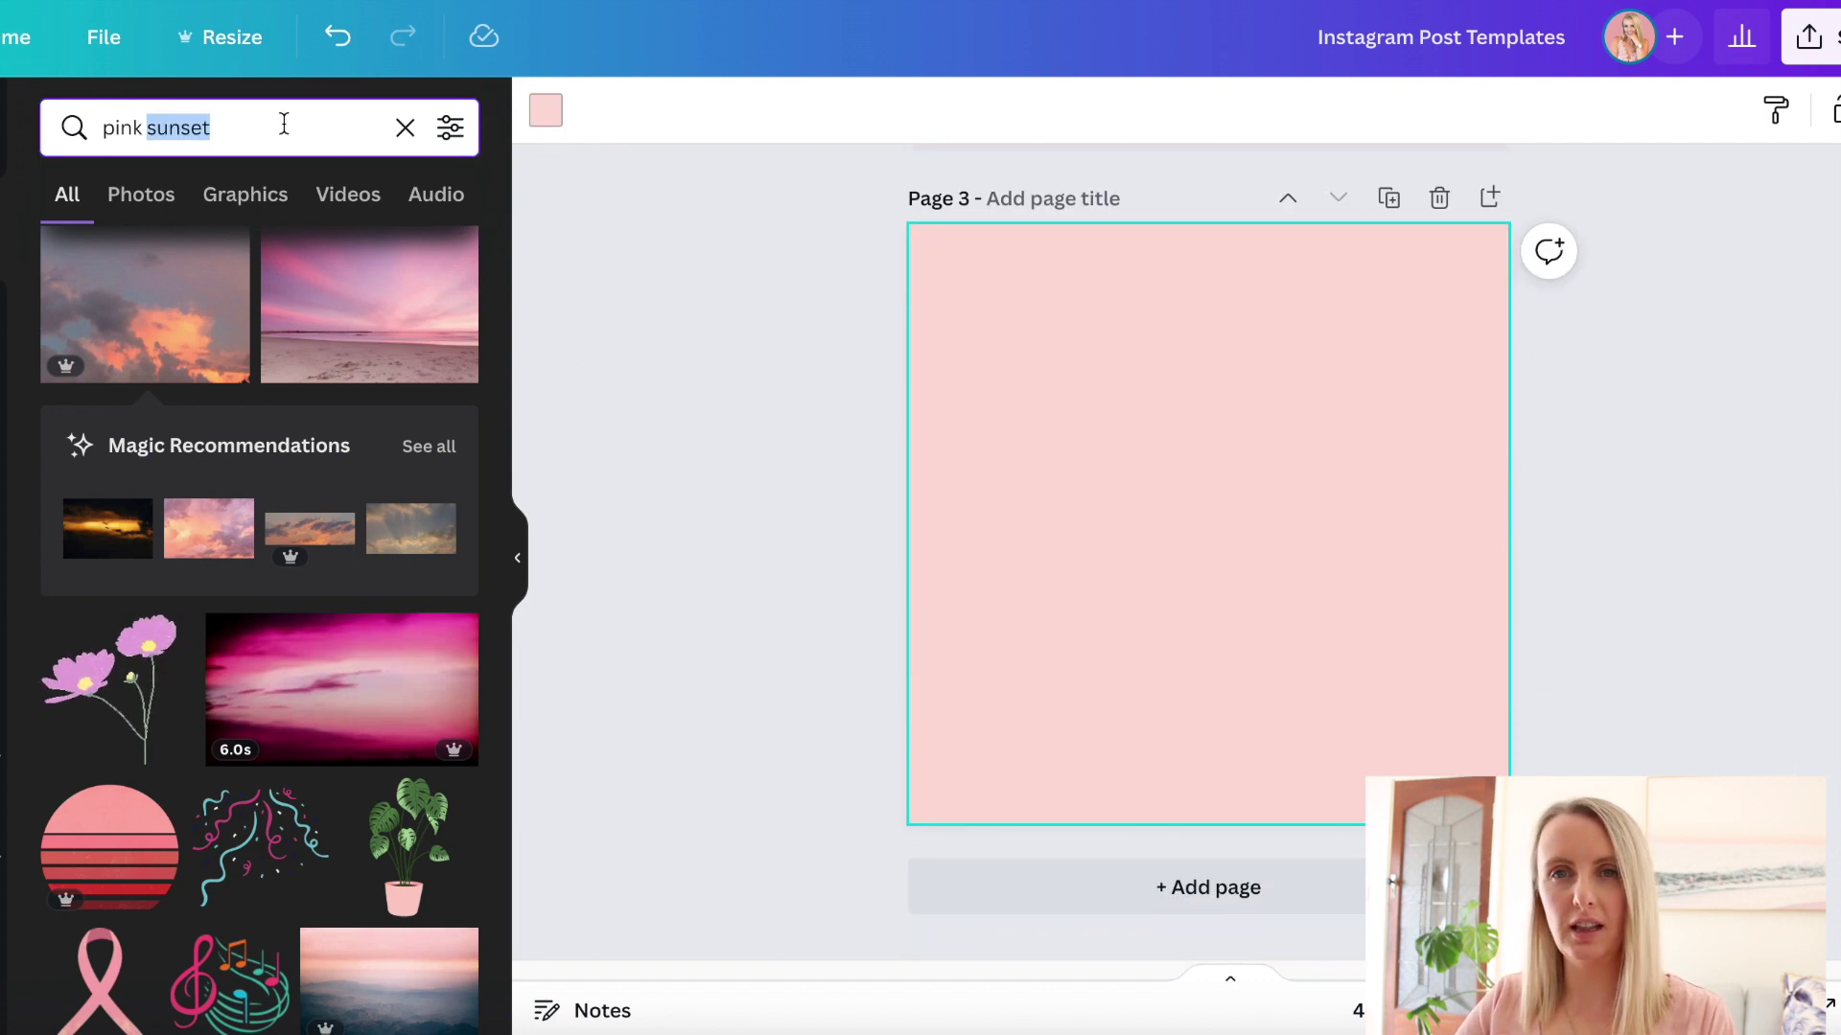
click(952, 234)
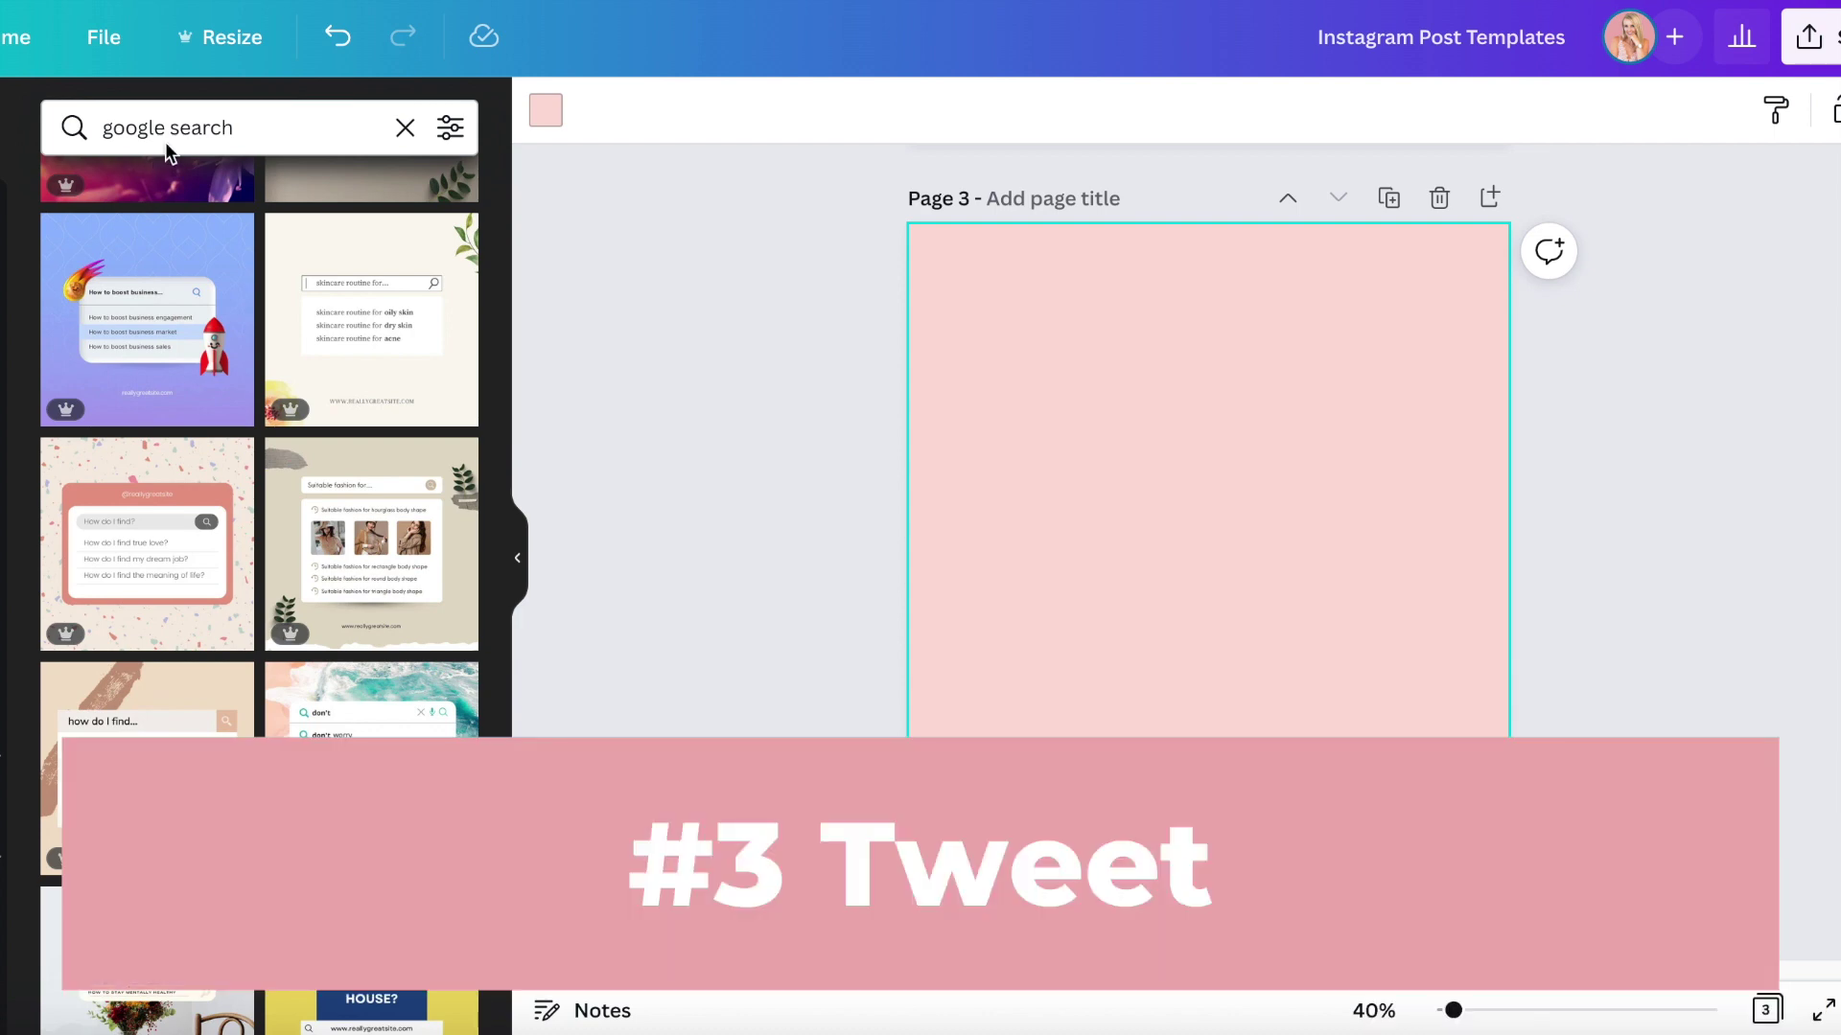
triple_click(201, 128)
text(tweet)
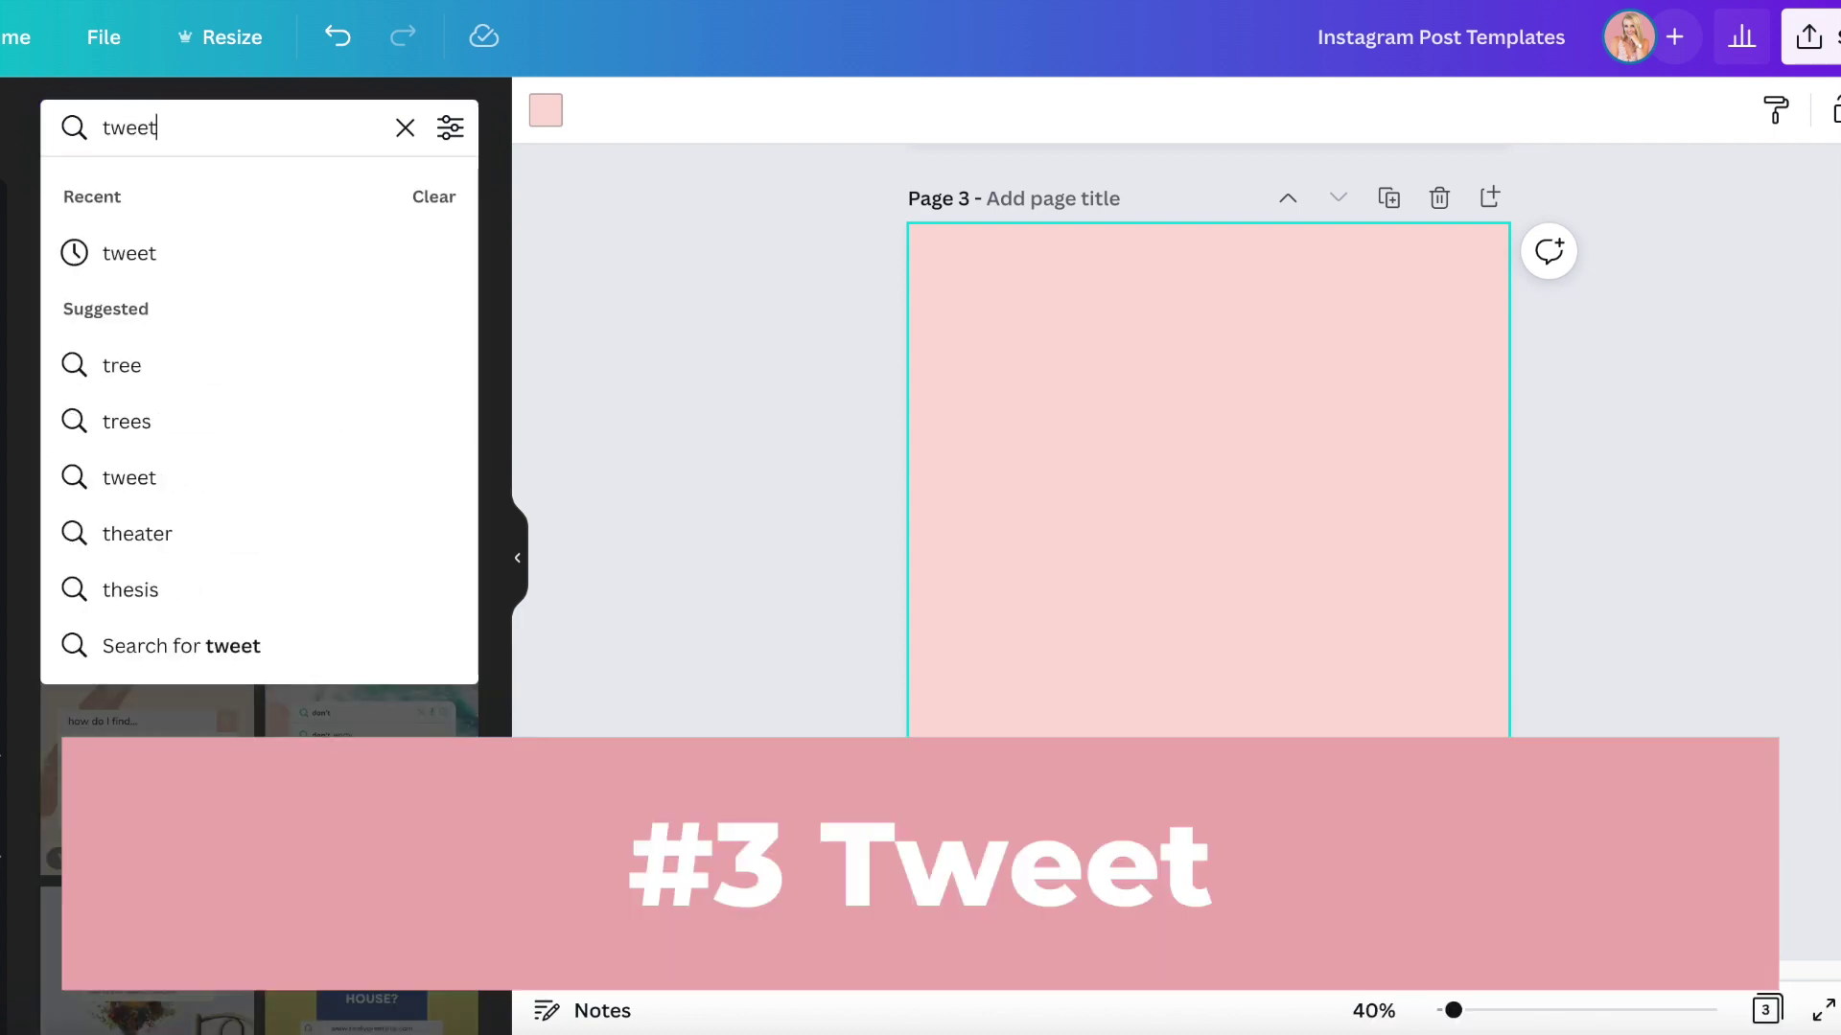
key(Return)
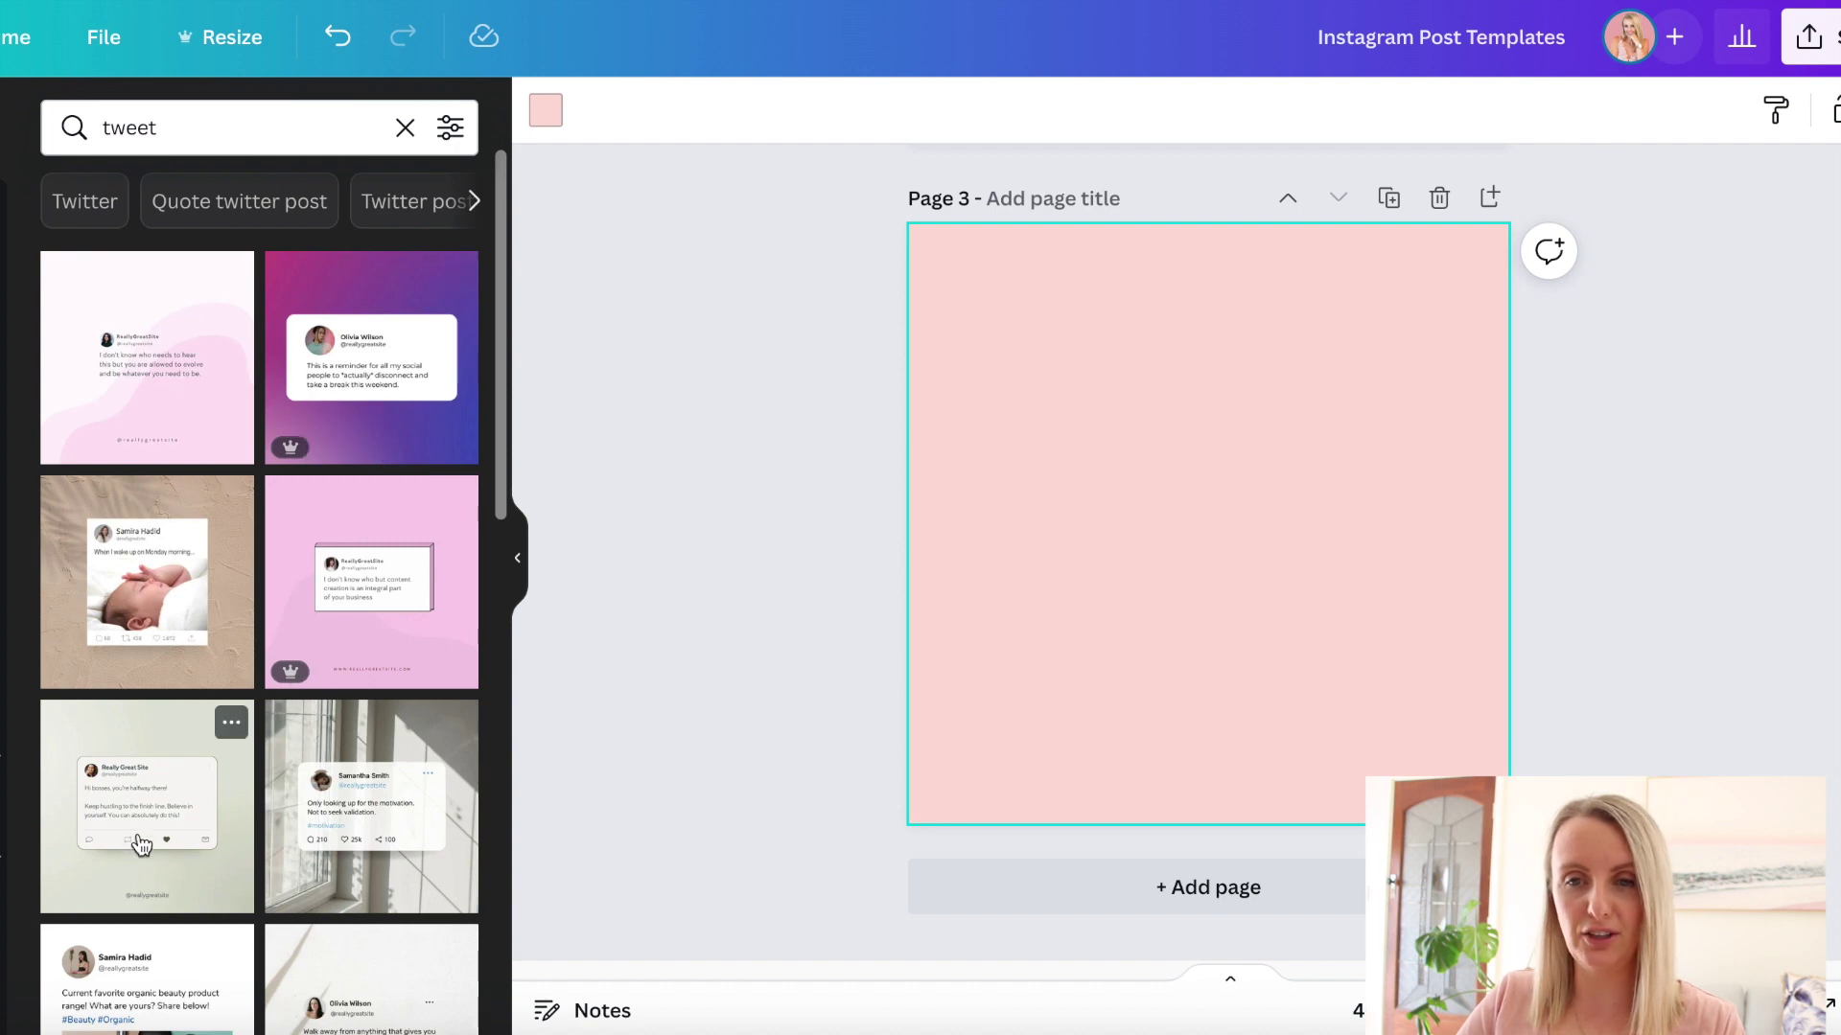
scroll(144, 815, down, 5)
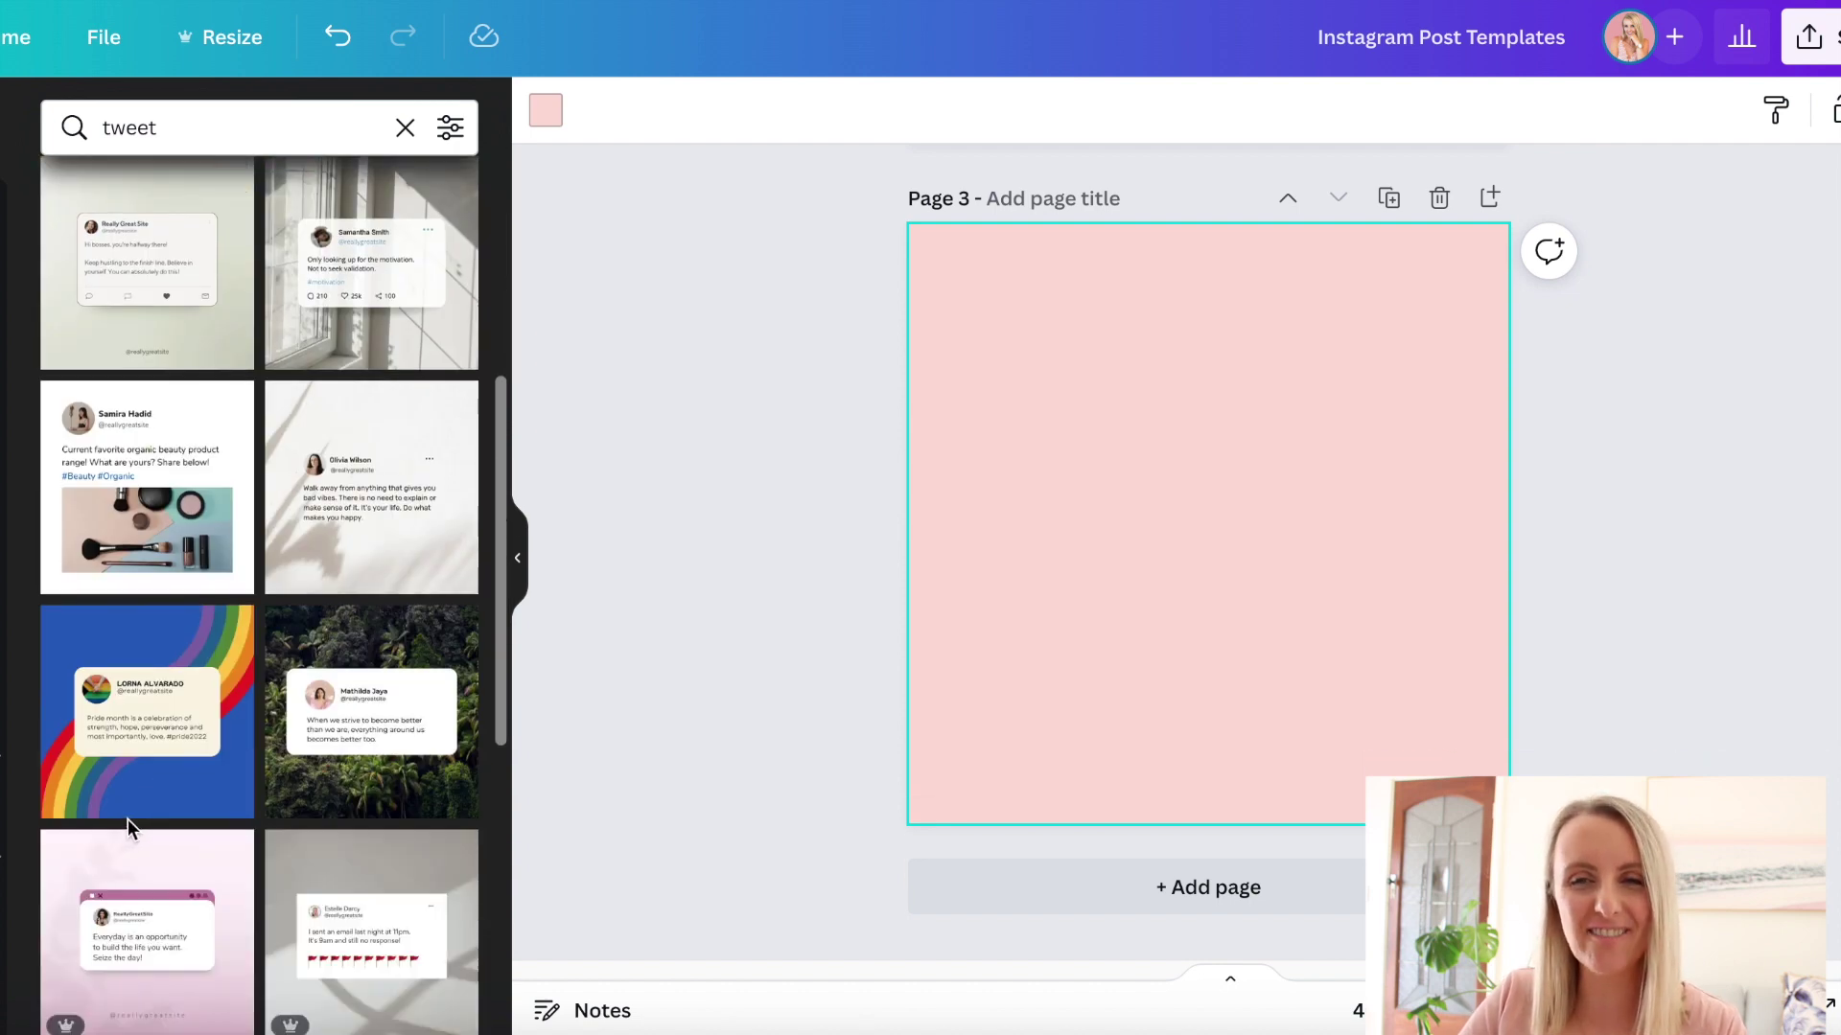
scroll(144, 786, down, 2)
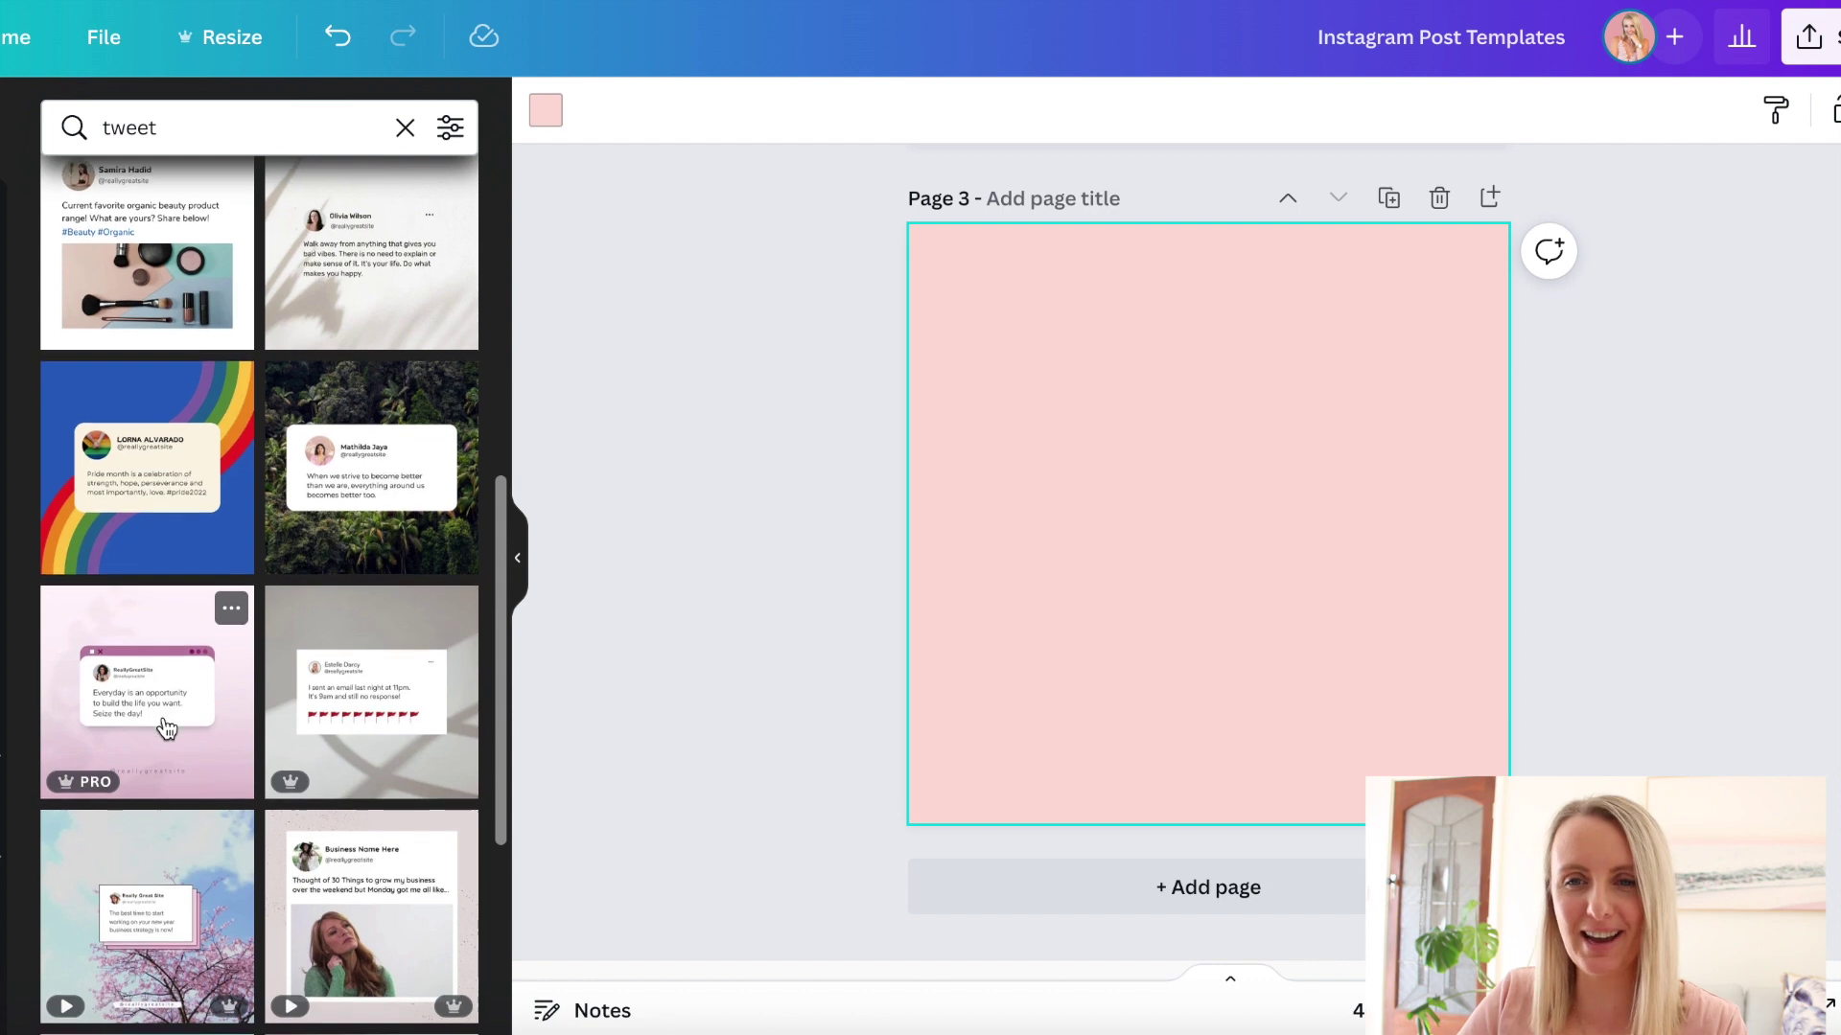
scroll(167, 731, down, 3)
scroll(167, 744, down, 8)
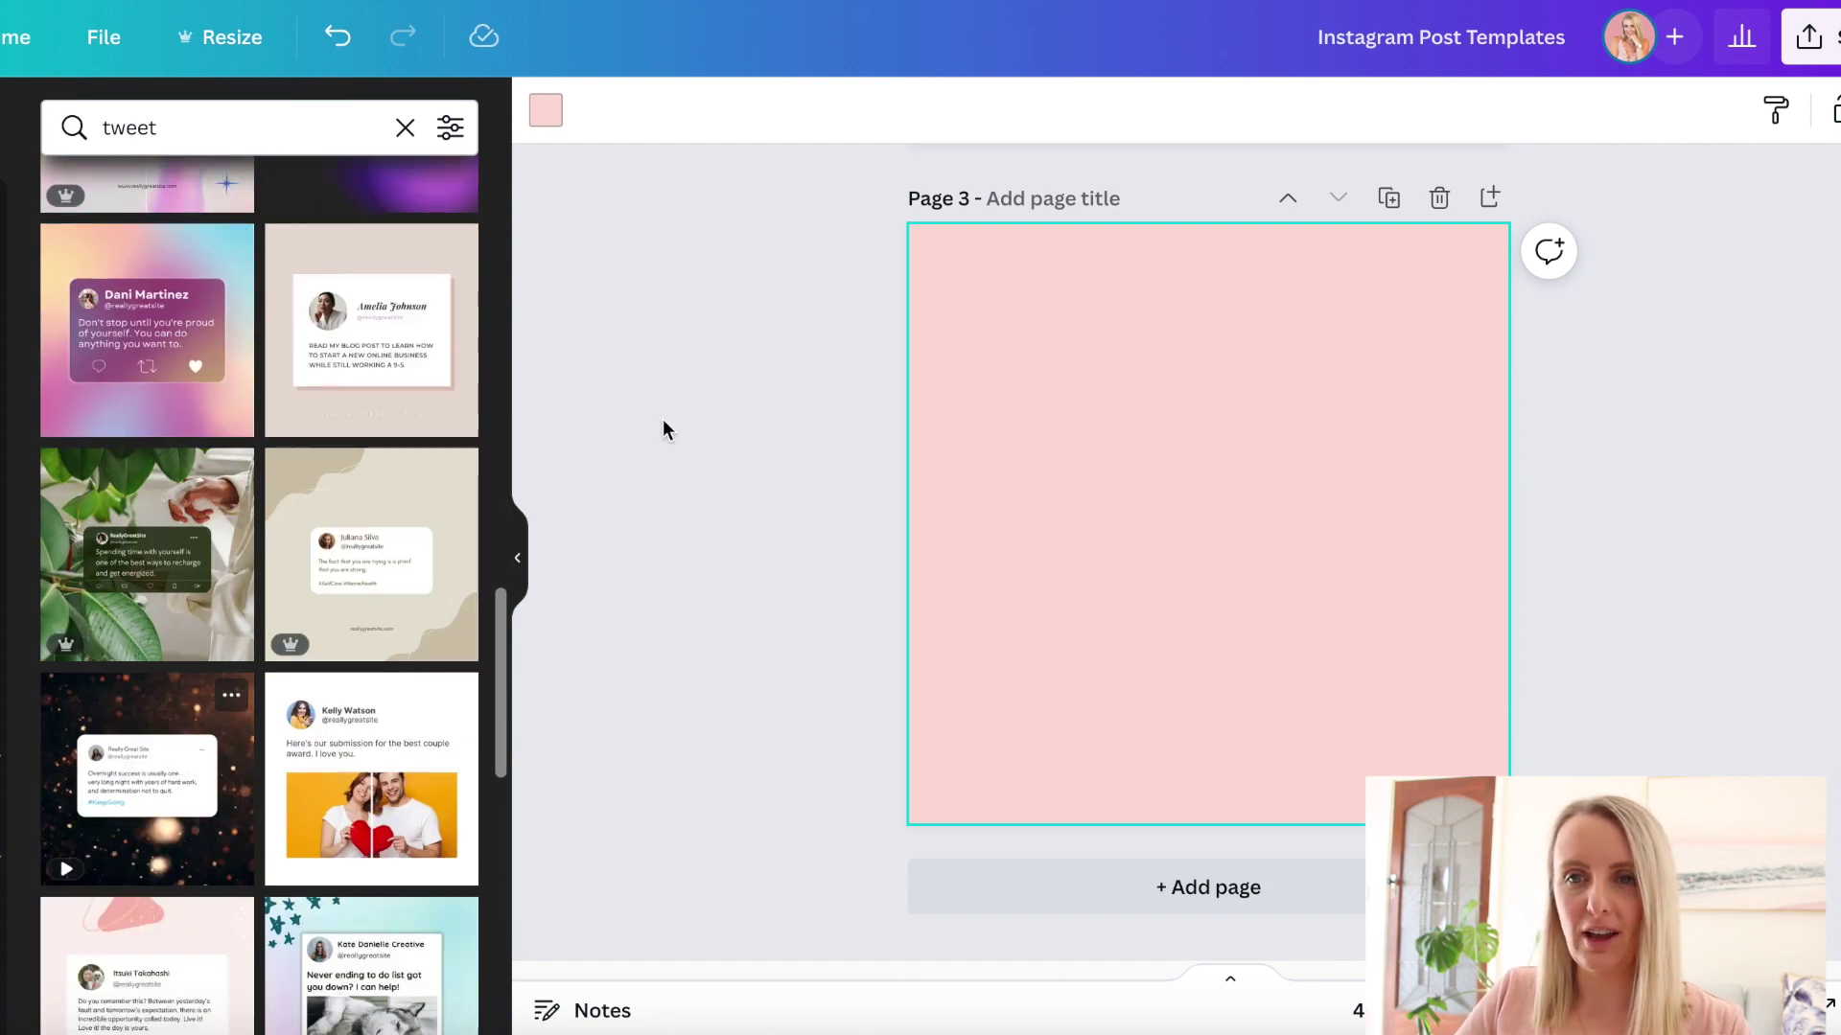
scroll(390, 422, down, 4)
scroll(422, 601, up, 5)
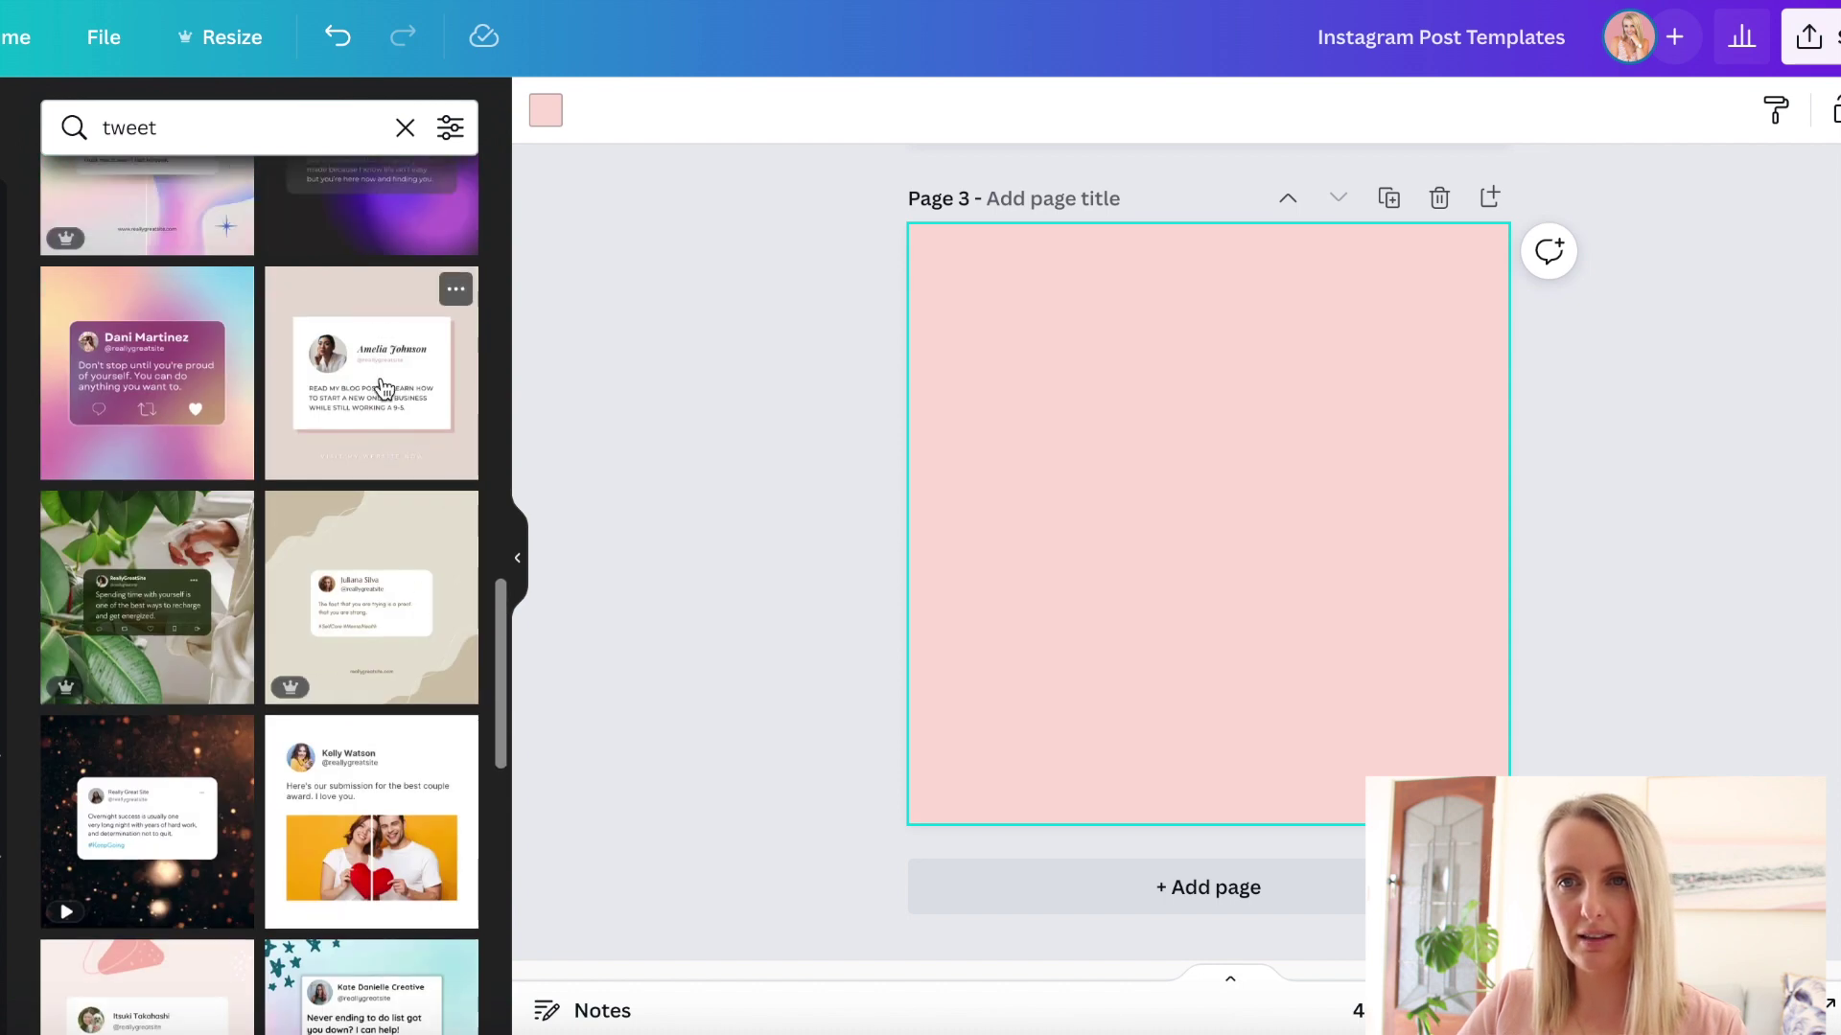
Step: Apply a tweet card template to page 3 and lengthen the white card to fit its text
click(385, 402)
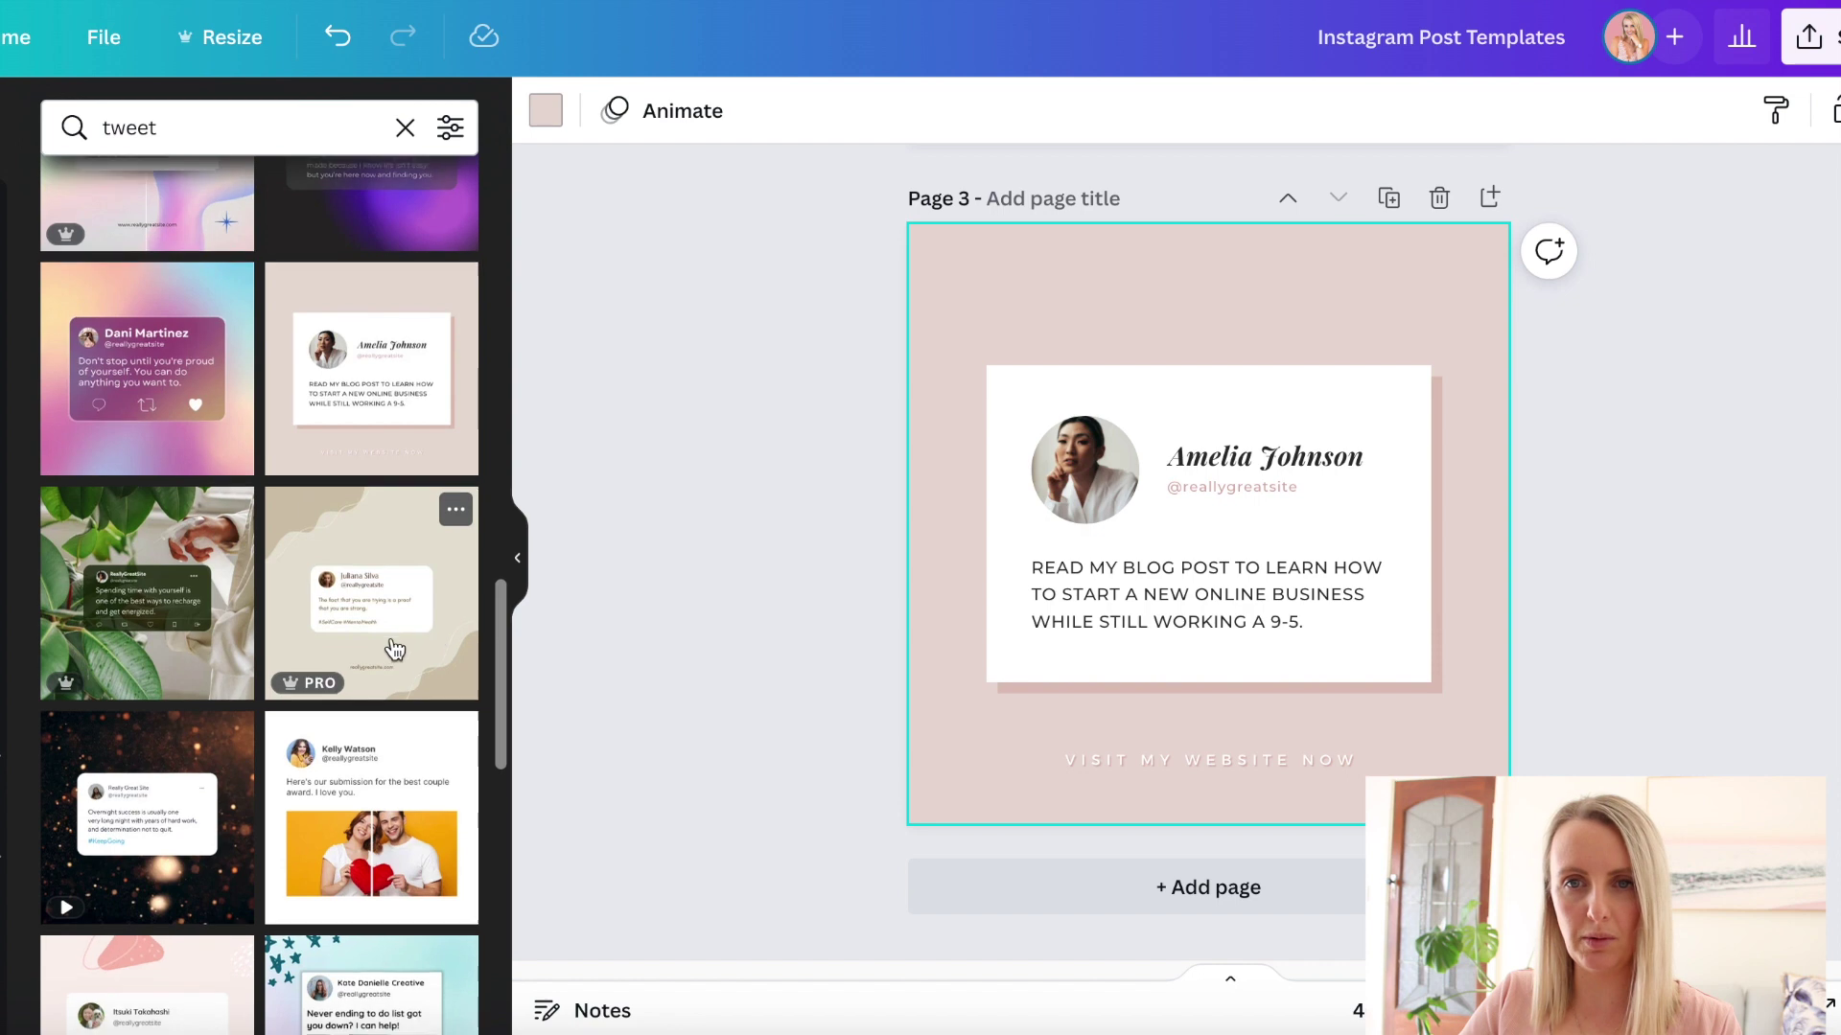
scroll(340, 692, down, 5)
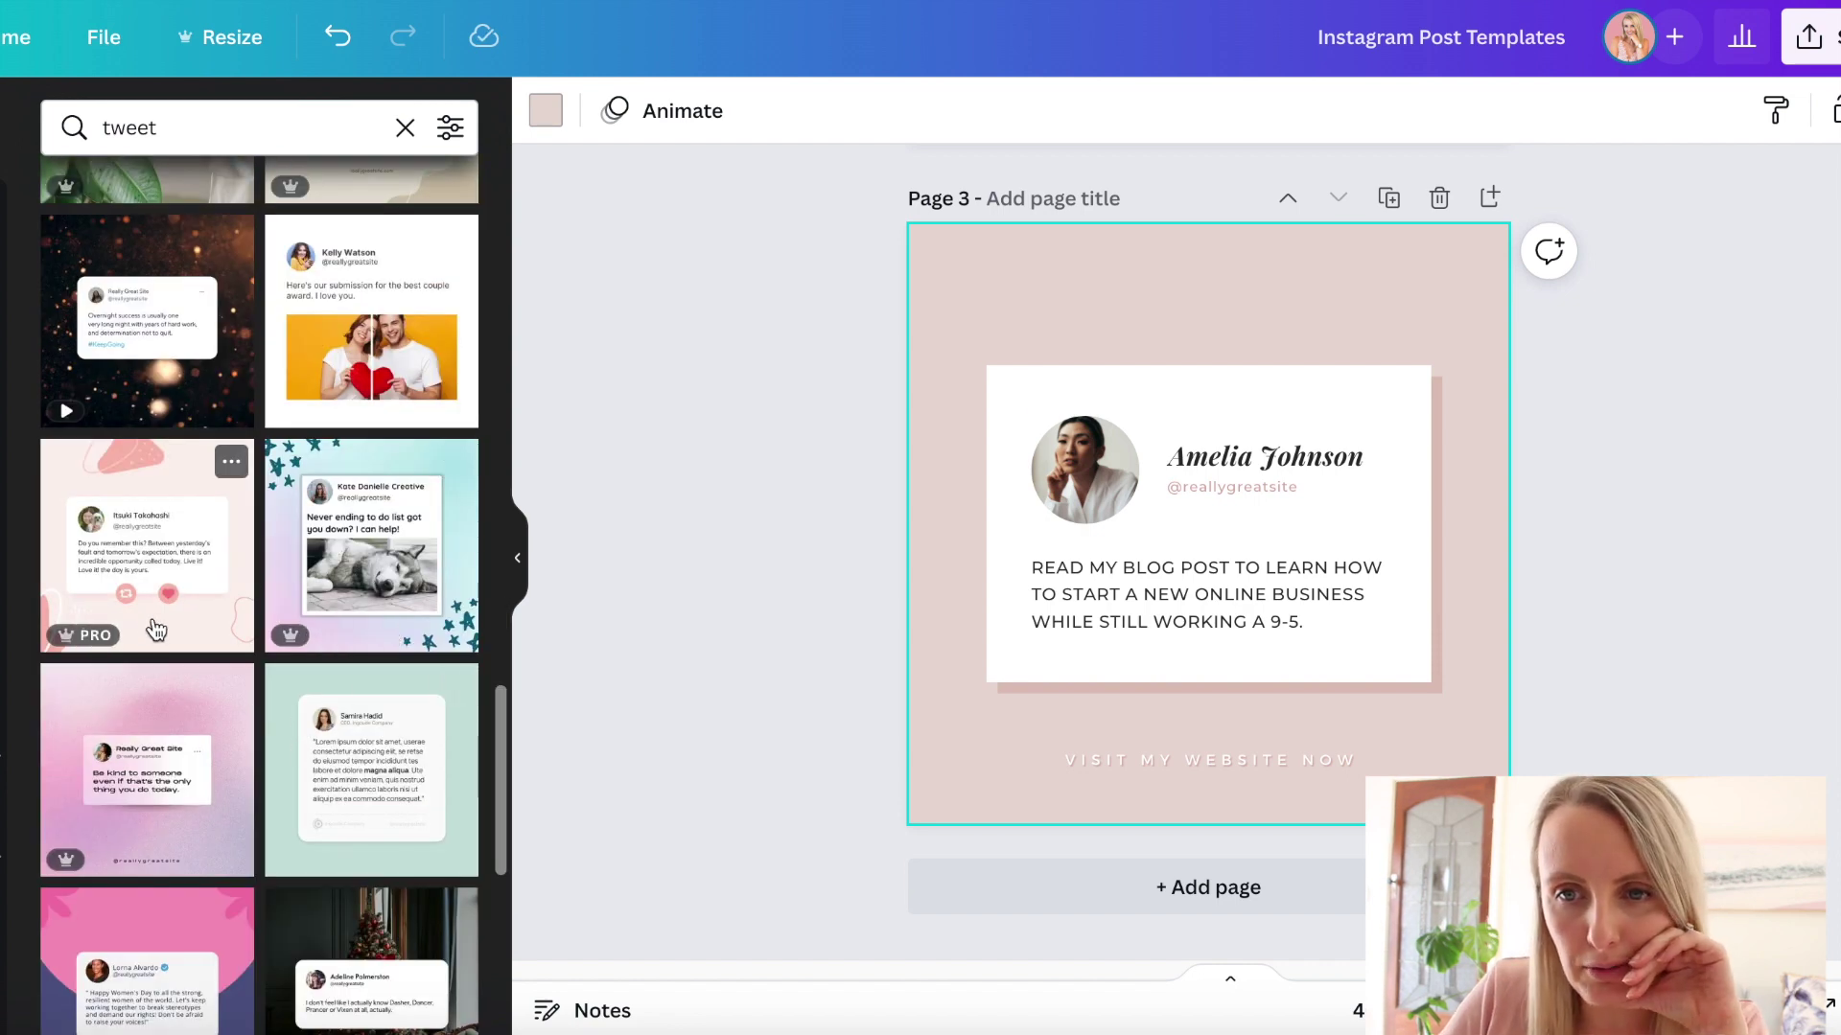
scroll(358, 843, down, 2)
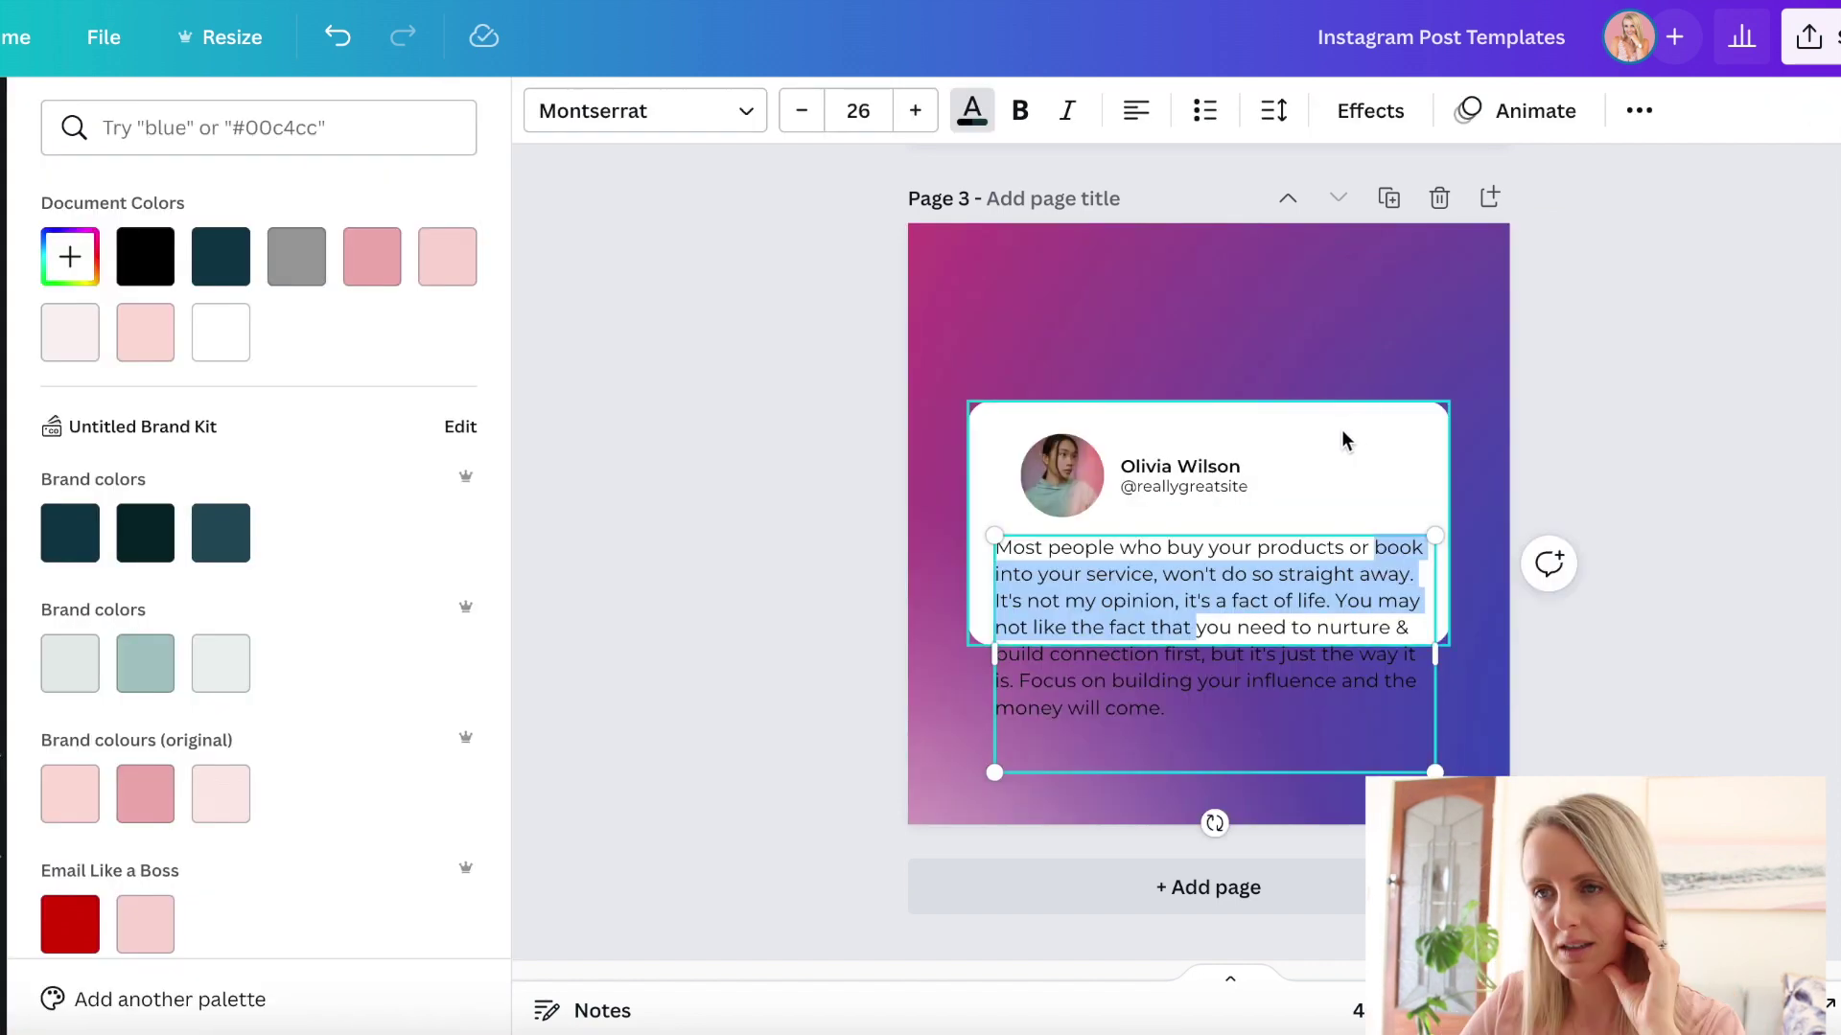
drag(1208, 645, 1224, 726)
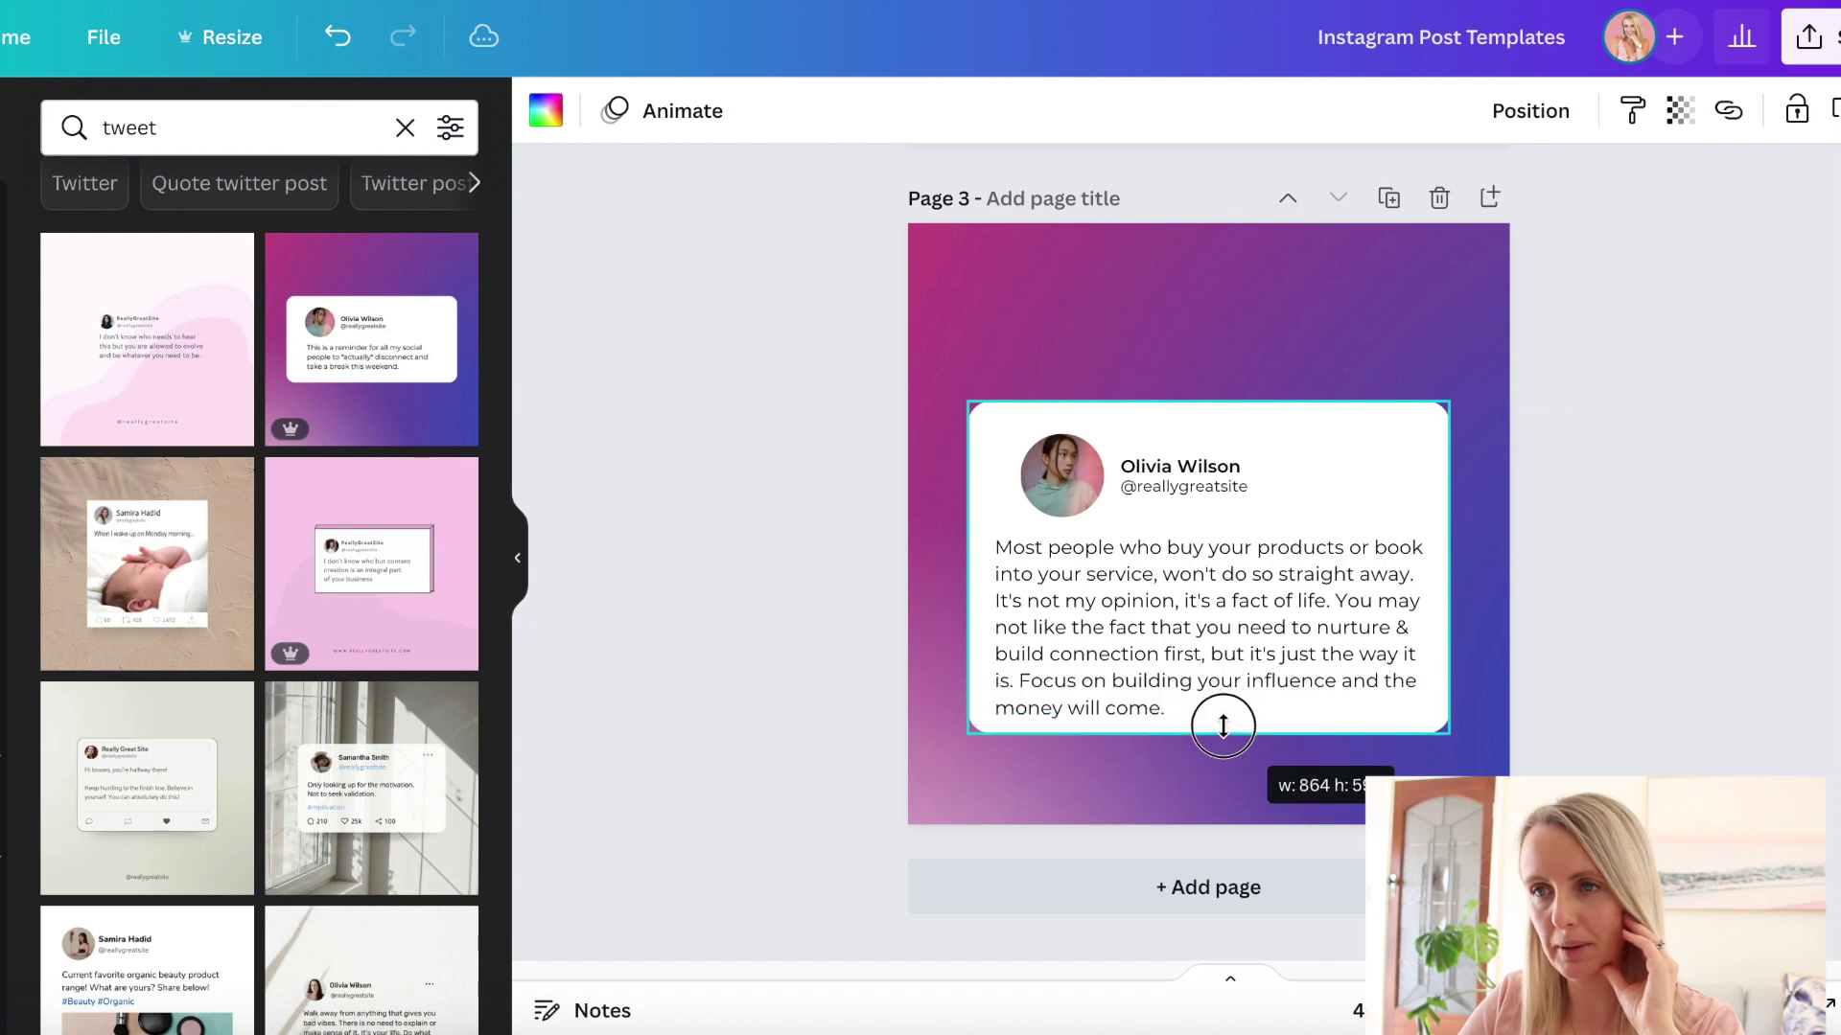
click(1218, 710)
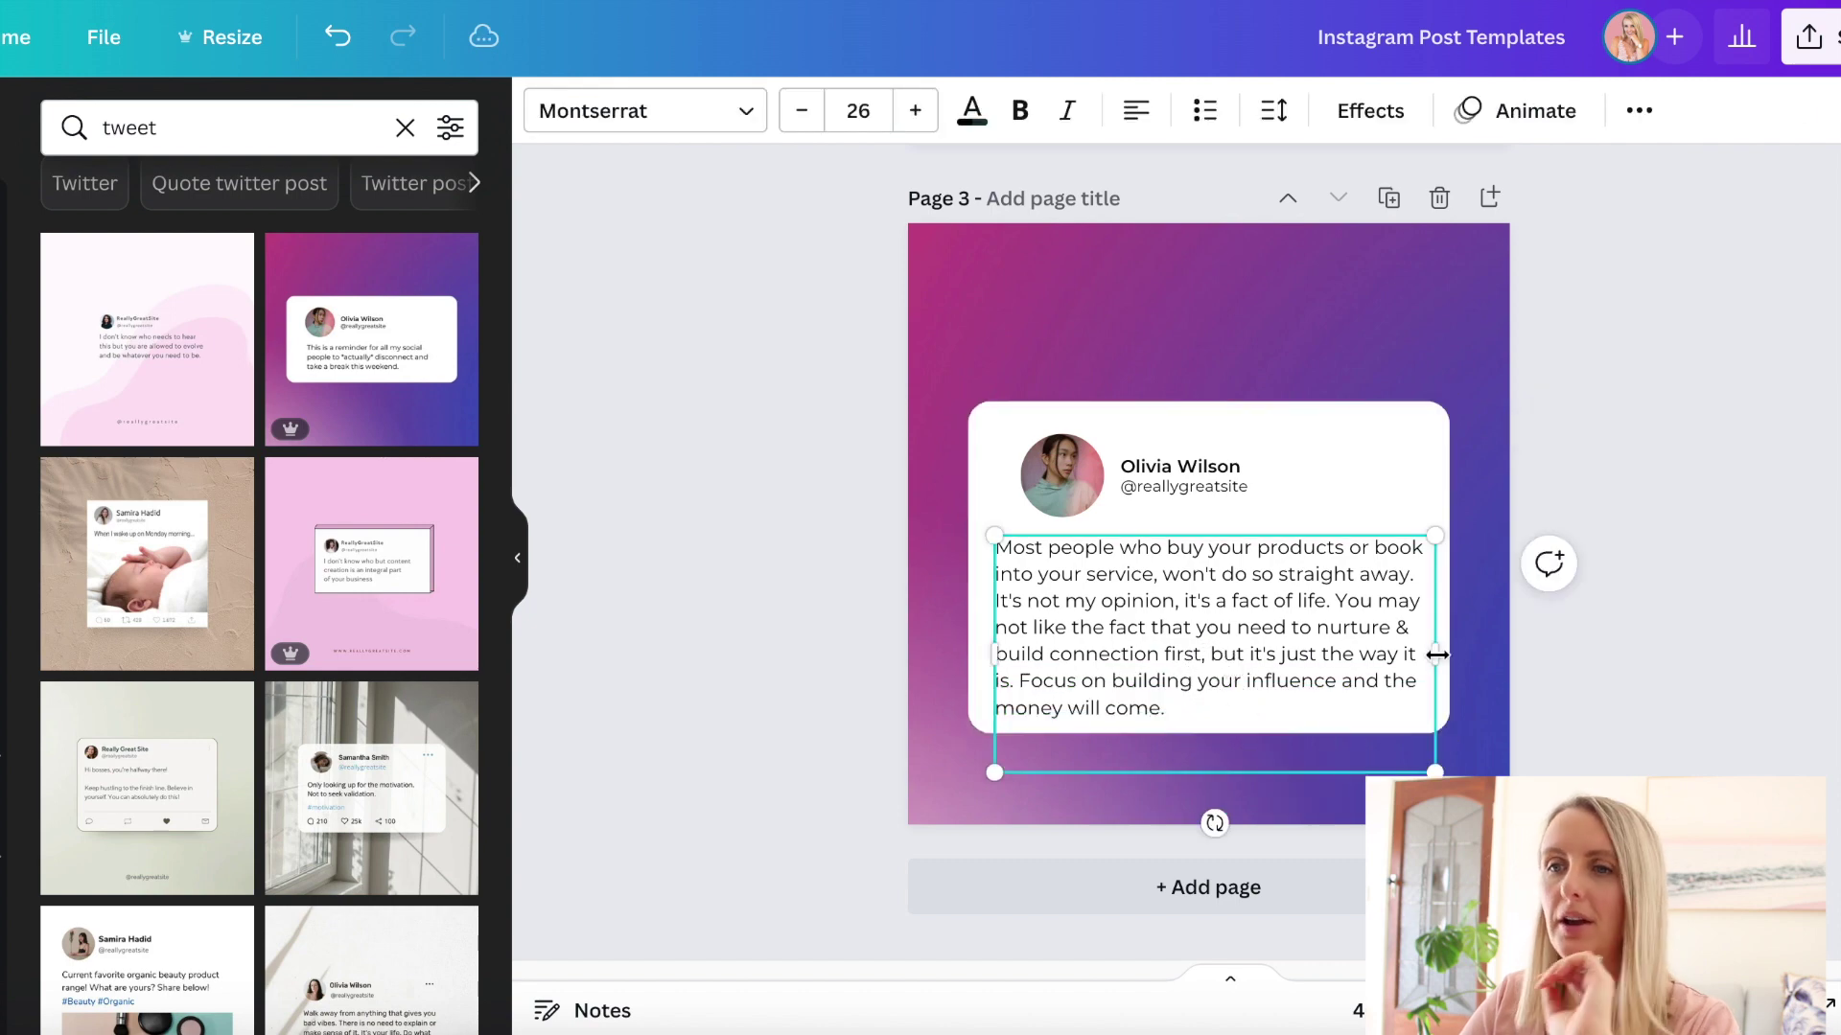
click(1337, 452)
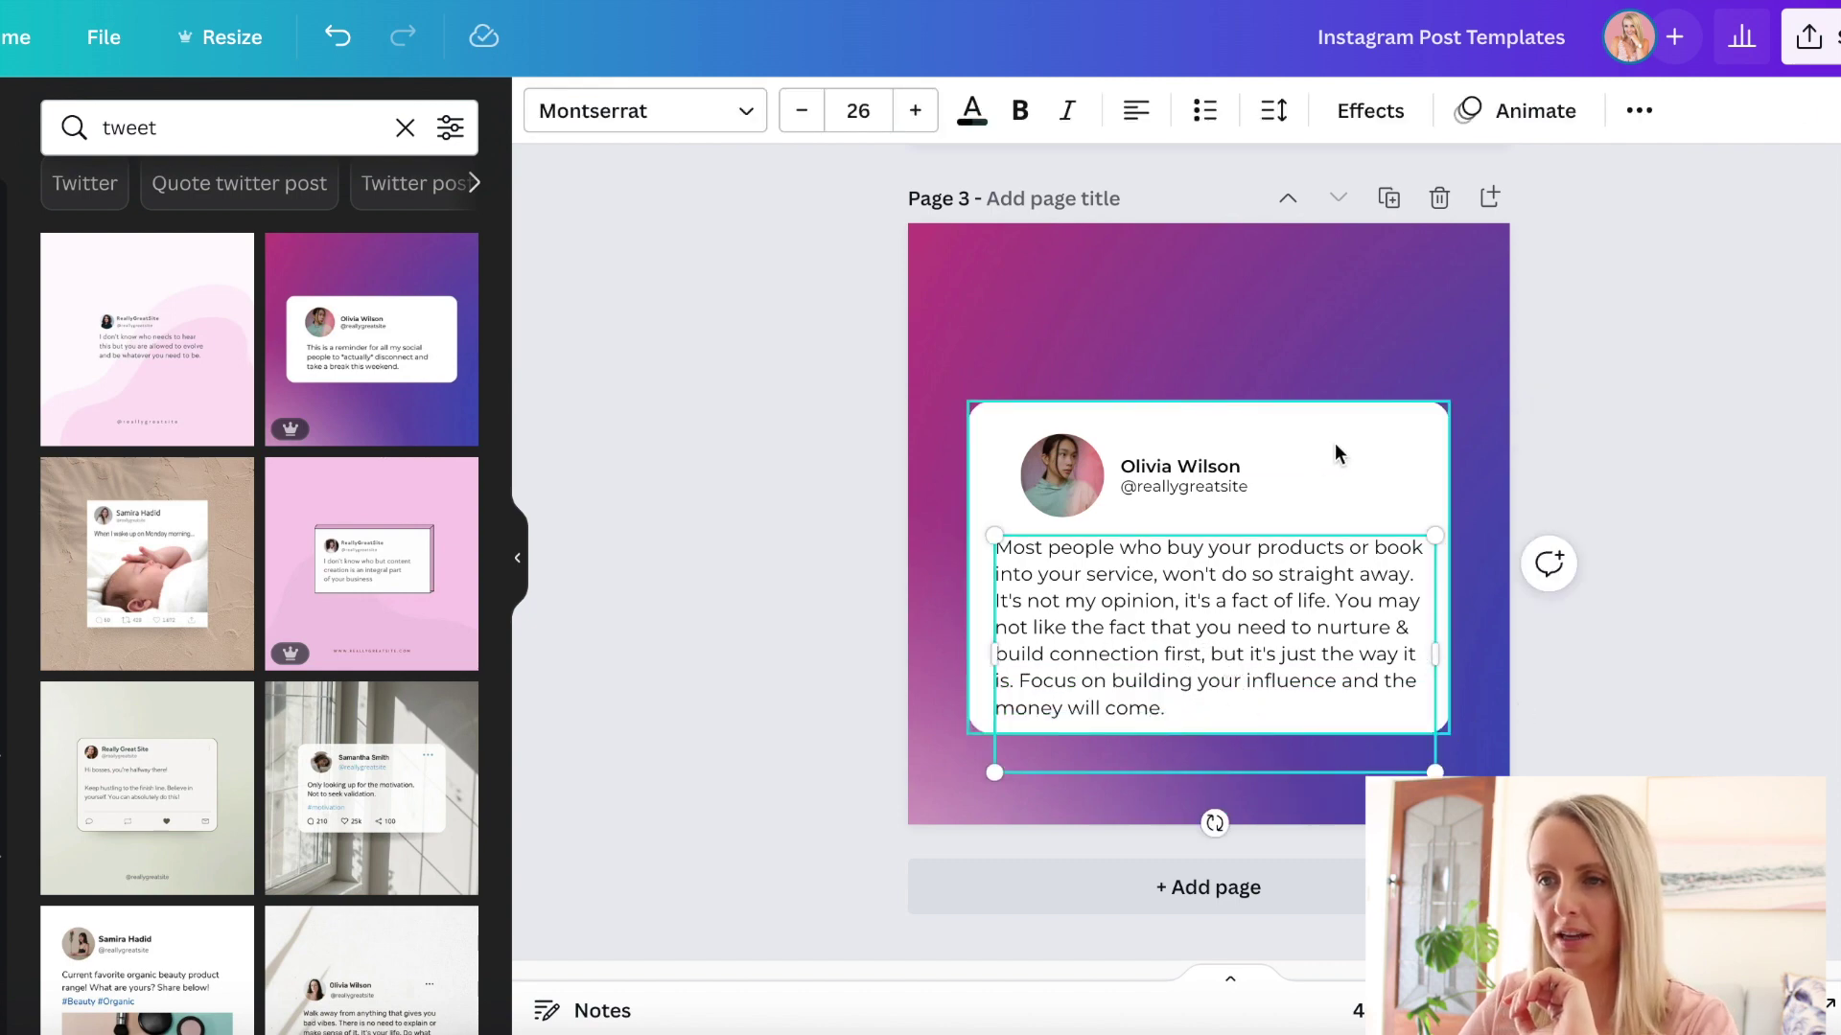
drag(1209, 732, 1214, 745)
click(1200, 646)
click(1202, 653)
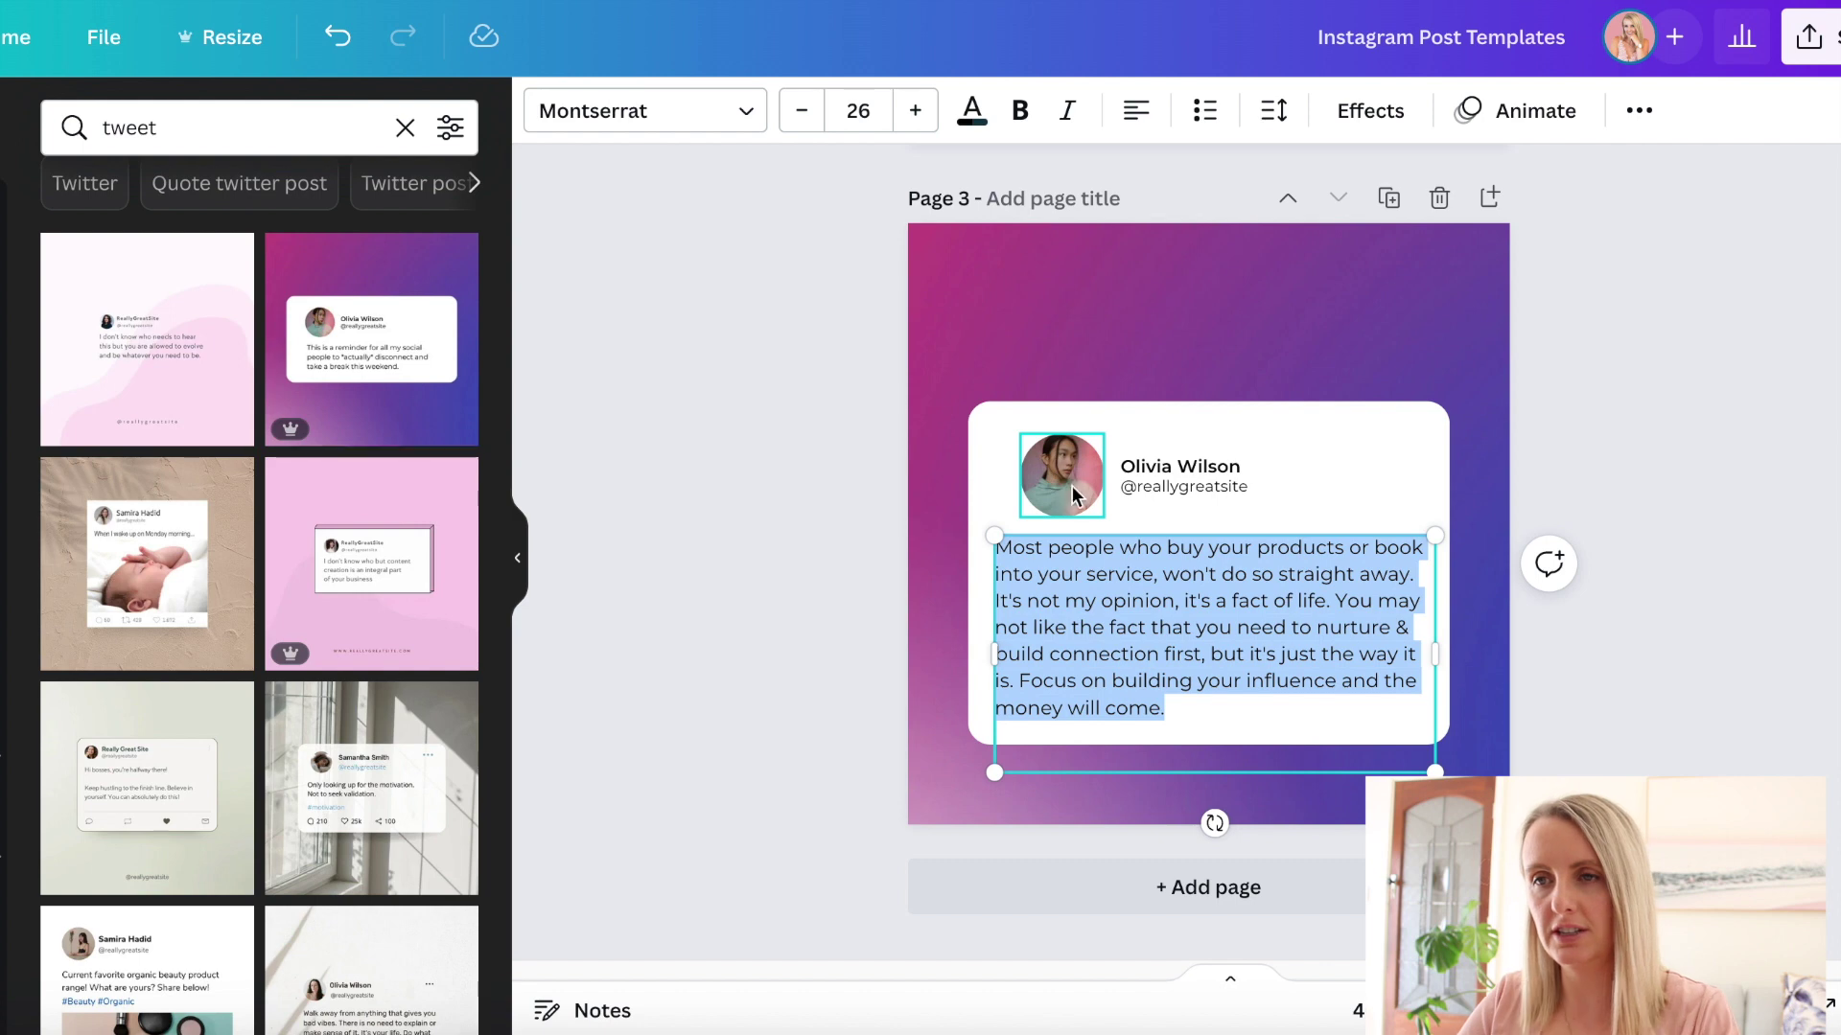
Step: Replace the sample display name and handle with the creator's own name and handle
click(1186, 472)
click(1186, 472)
text(Kate Emiley)
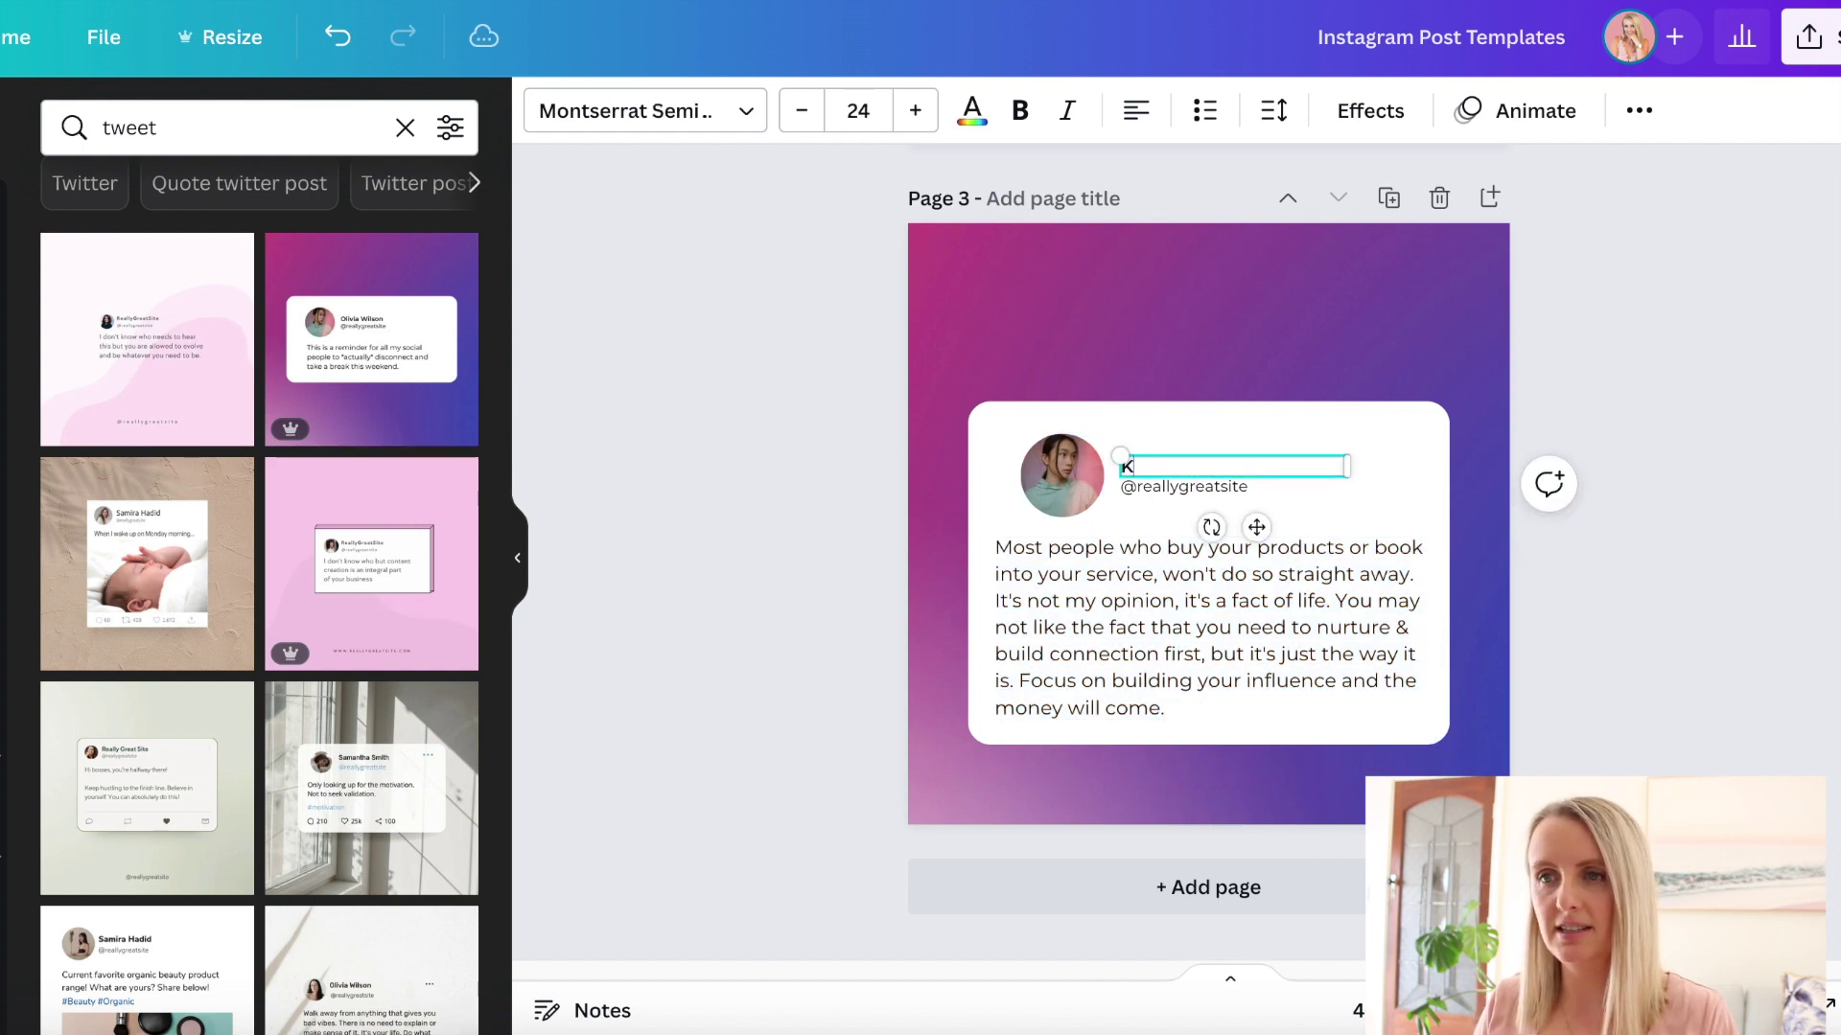
click(1216, 486)
click(1217, 486)
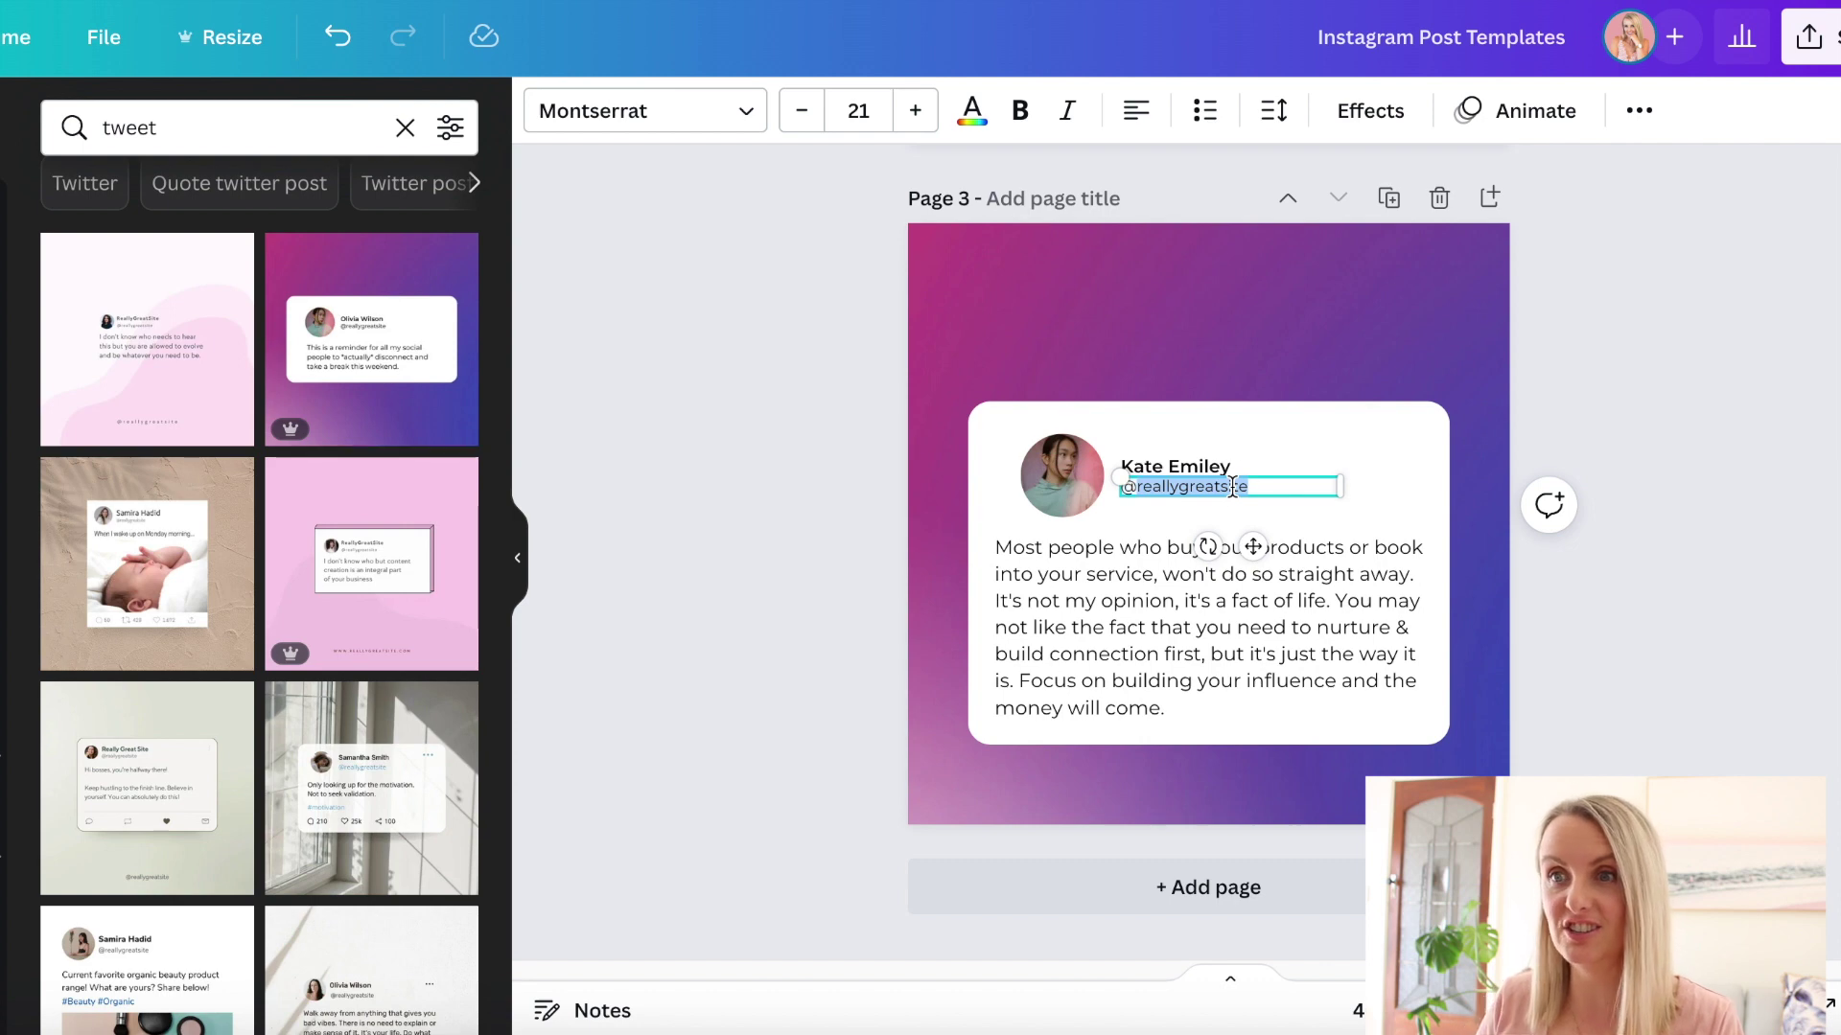
text(@kateemiley)
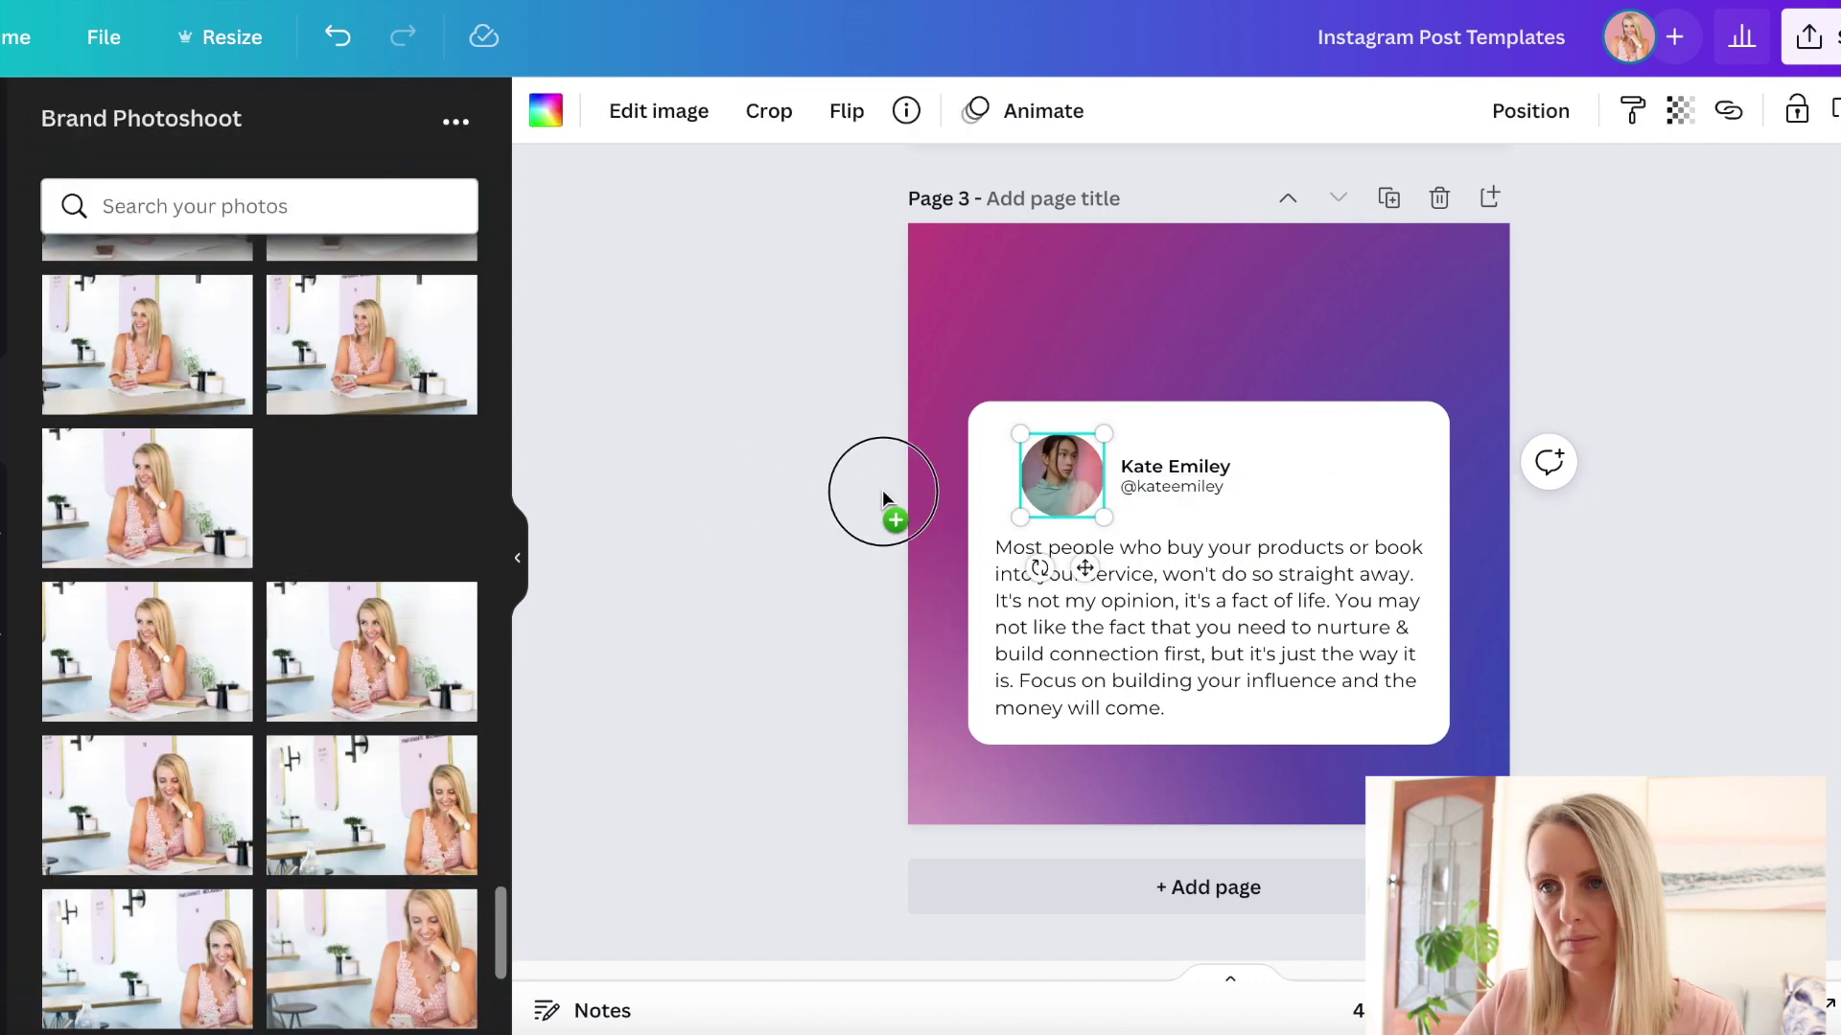
Step: Drop a Brand Photoshoot portrait into the tweet card's round avatar and adjust its crop
drag(891, 514, 1045, 539)
double_click(1085, 509)
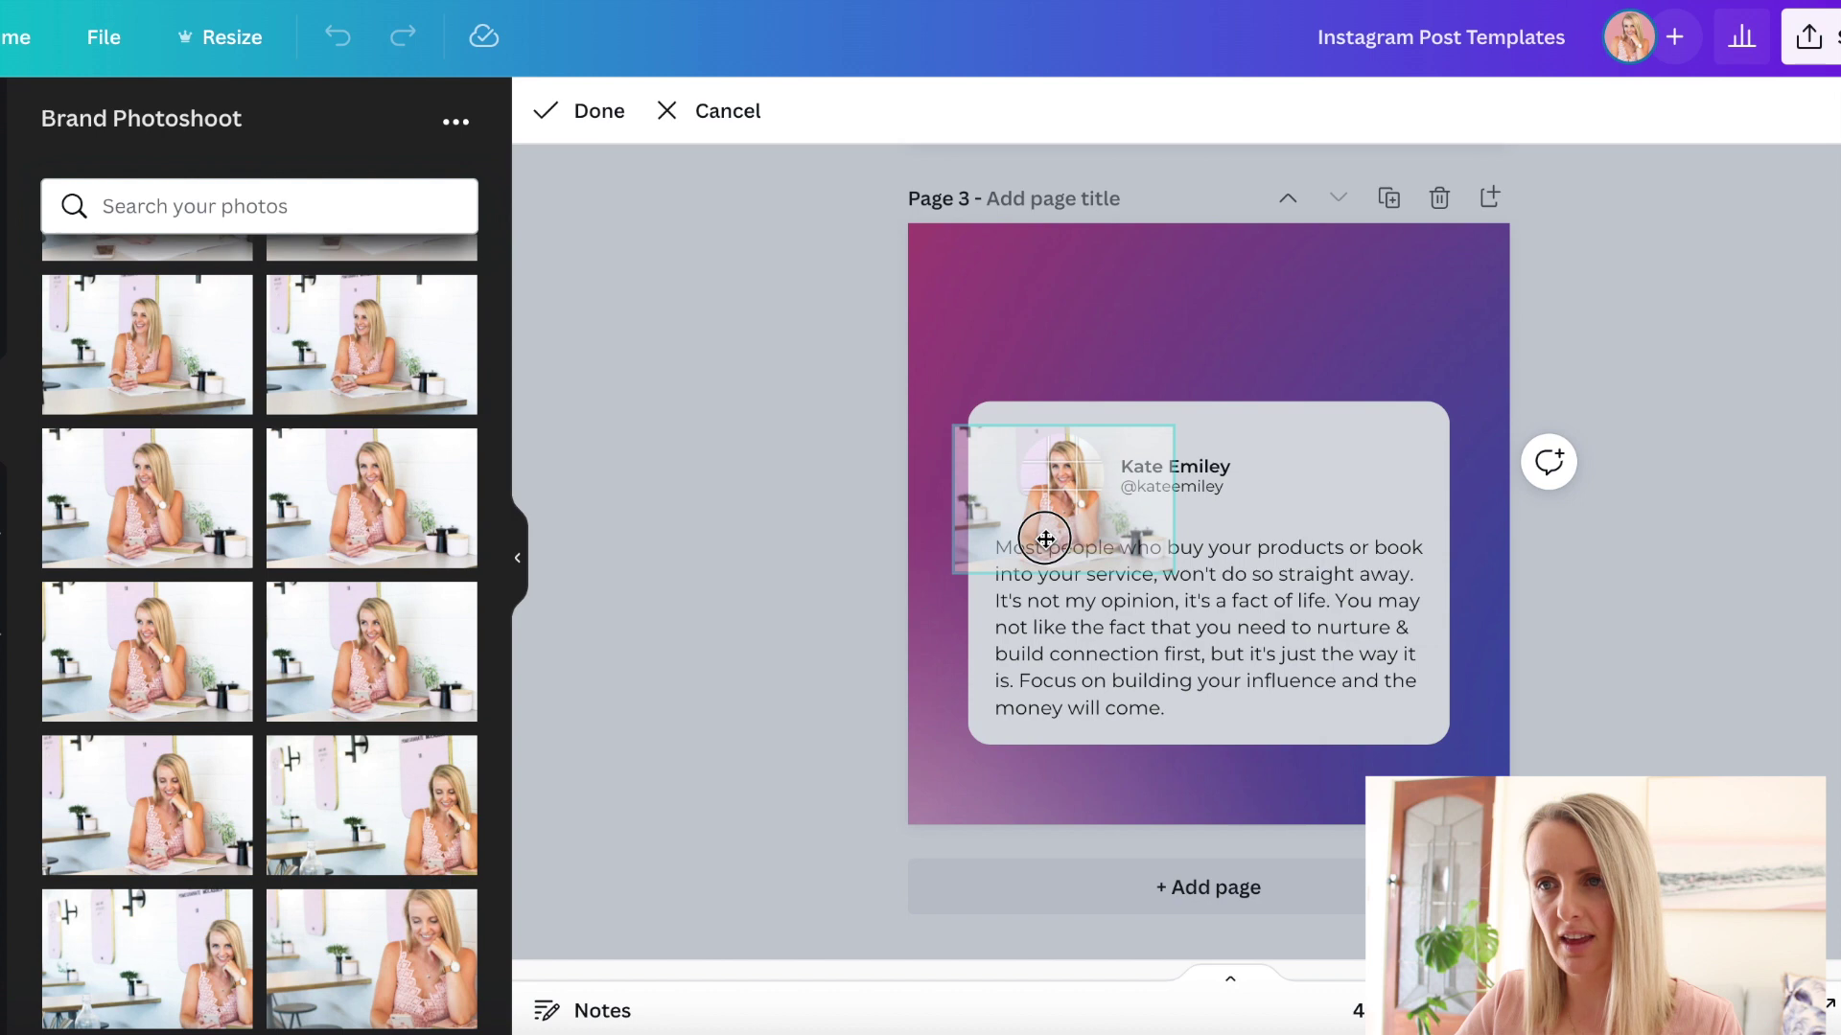
click(694, 658)
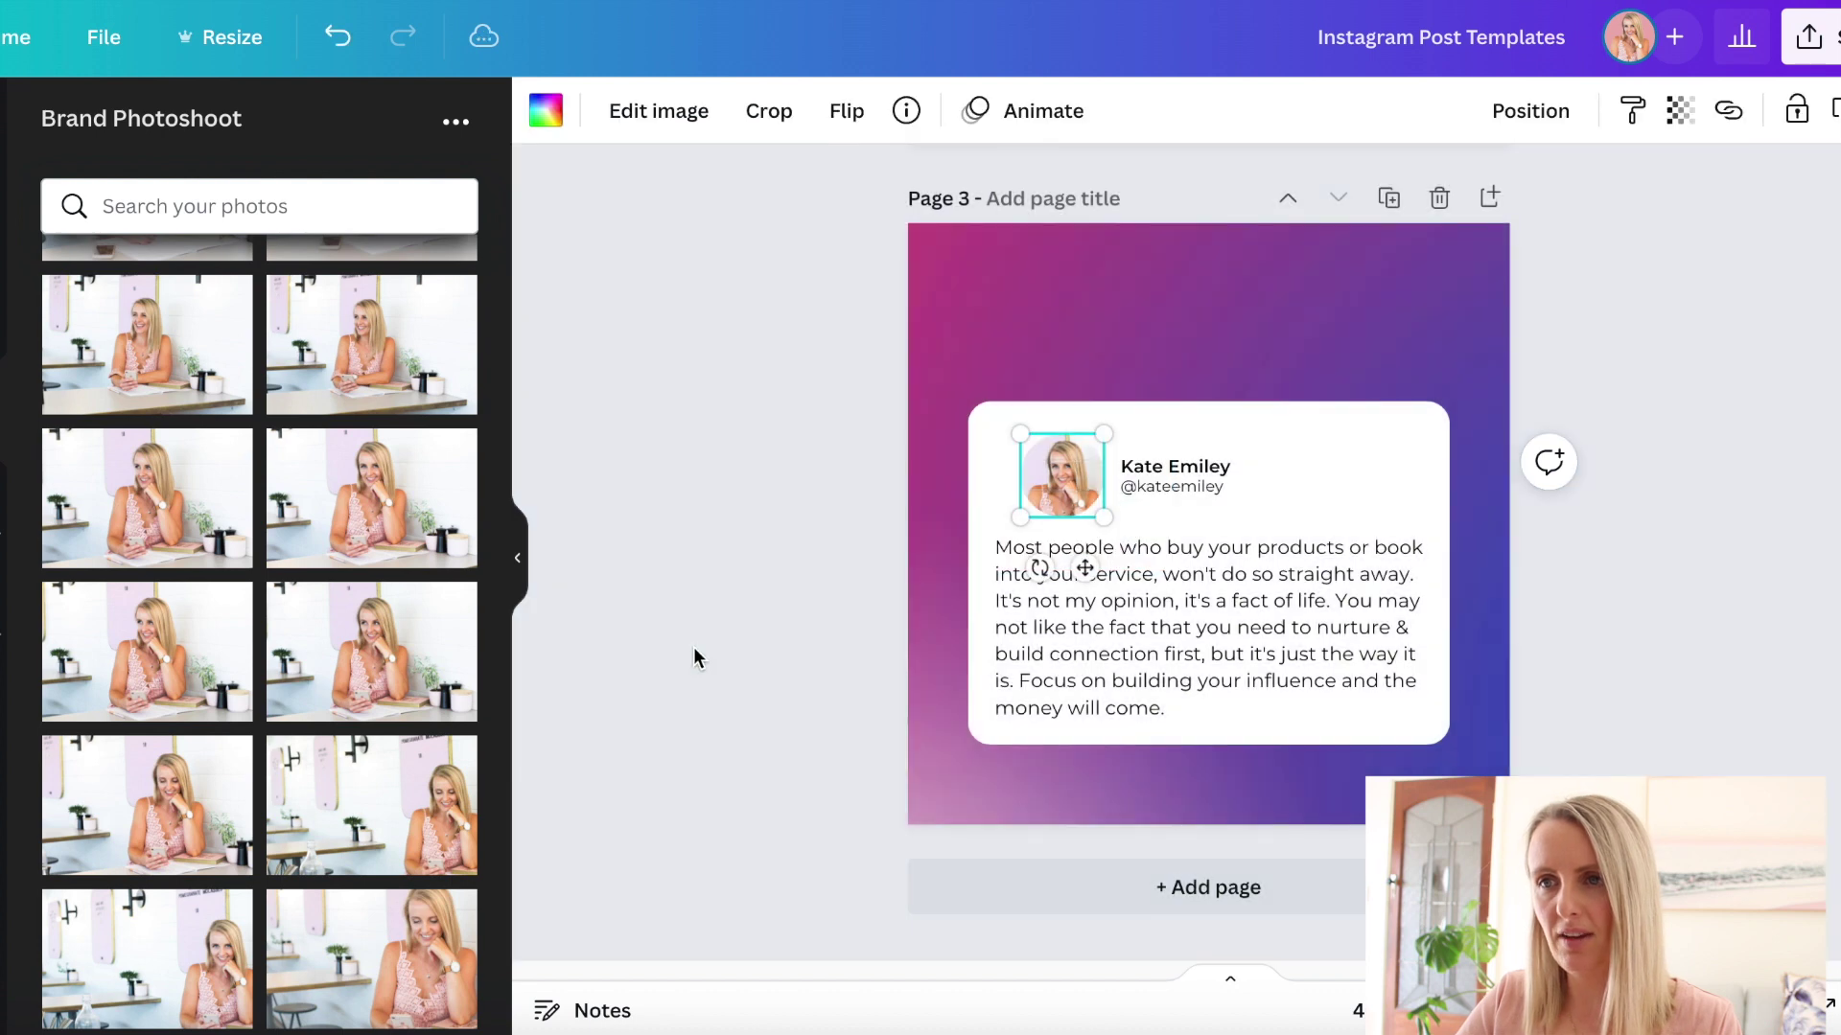
click(1331, 324)
click(545, 110)
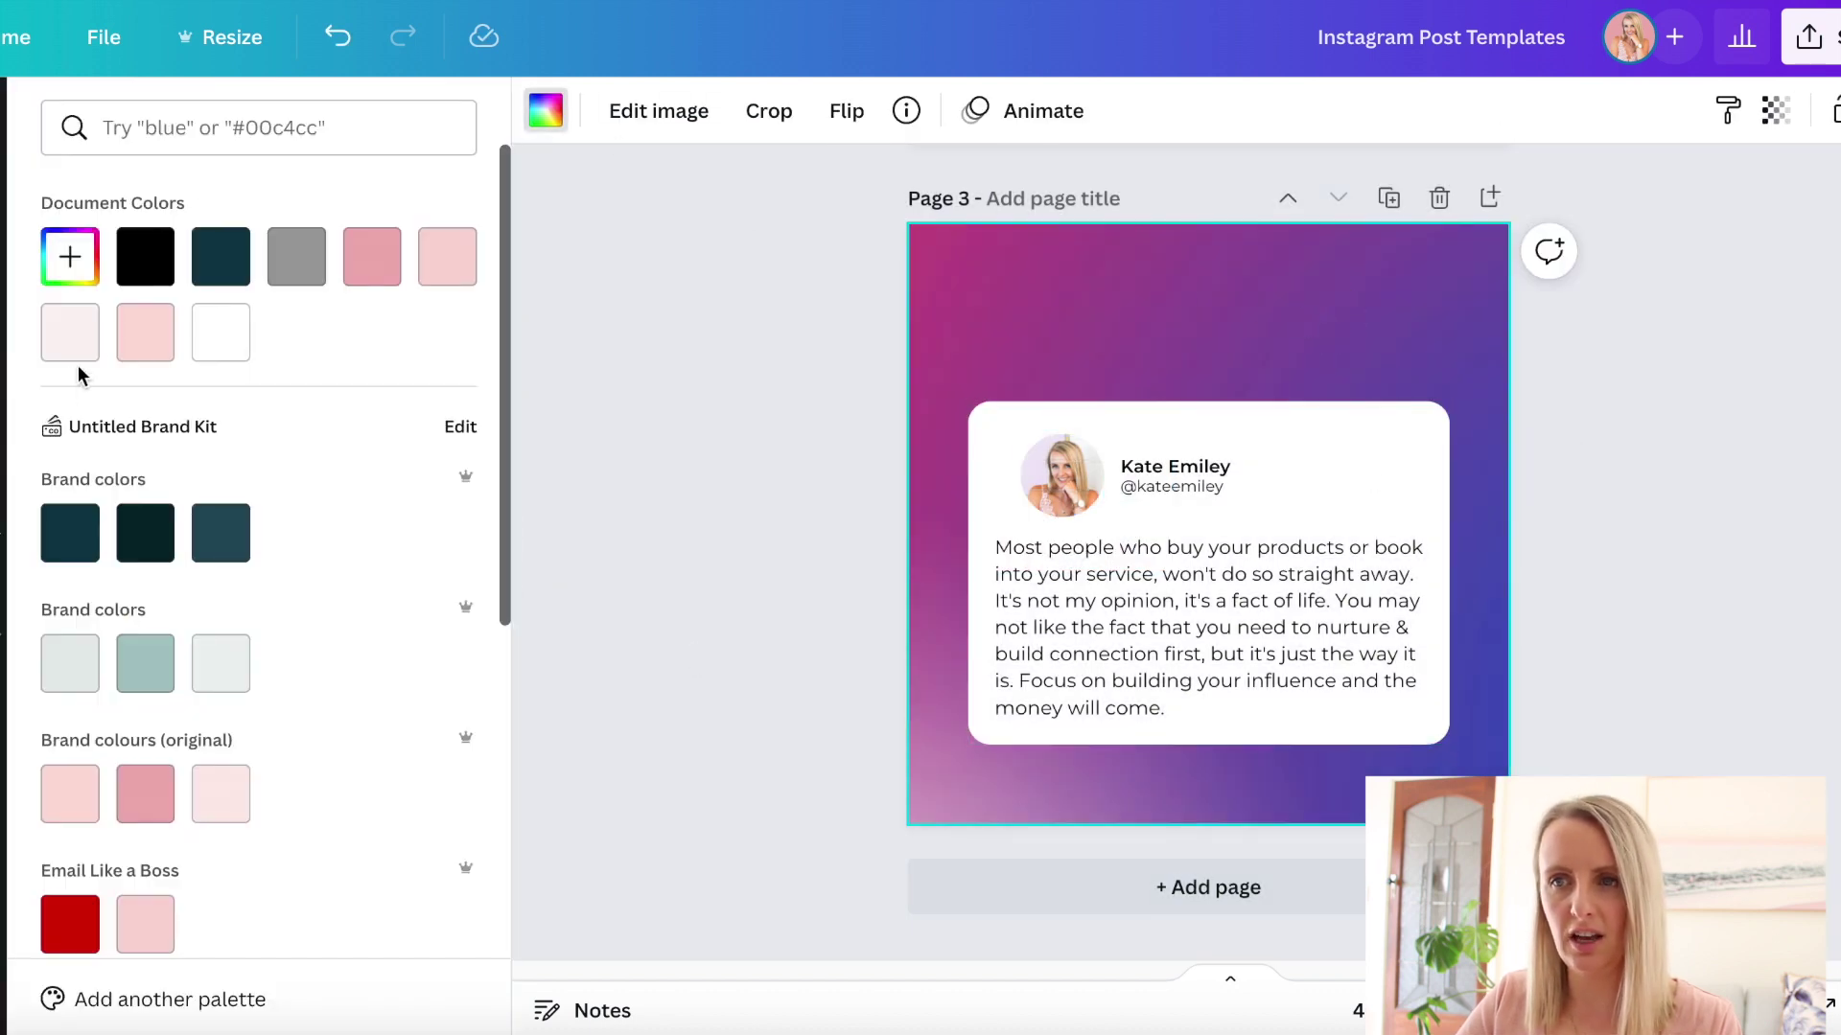
Step: Make page 3's background solid pink and reposition the tweet card
click(372, 256)
drag(780, 464, 1298, 596)
click(1623, 645)
drag(1623, 645, 1106, 446)
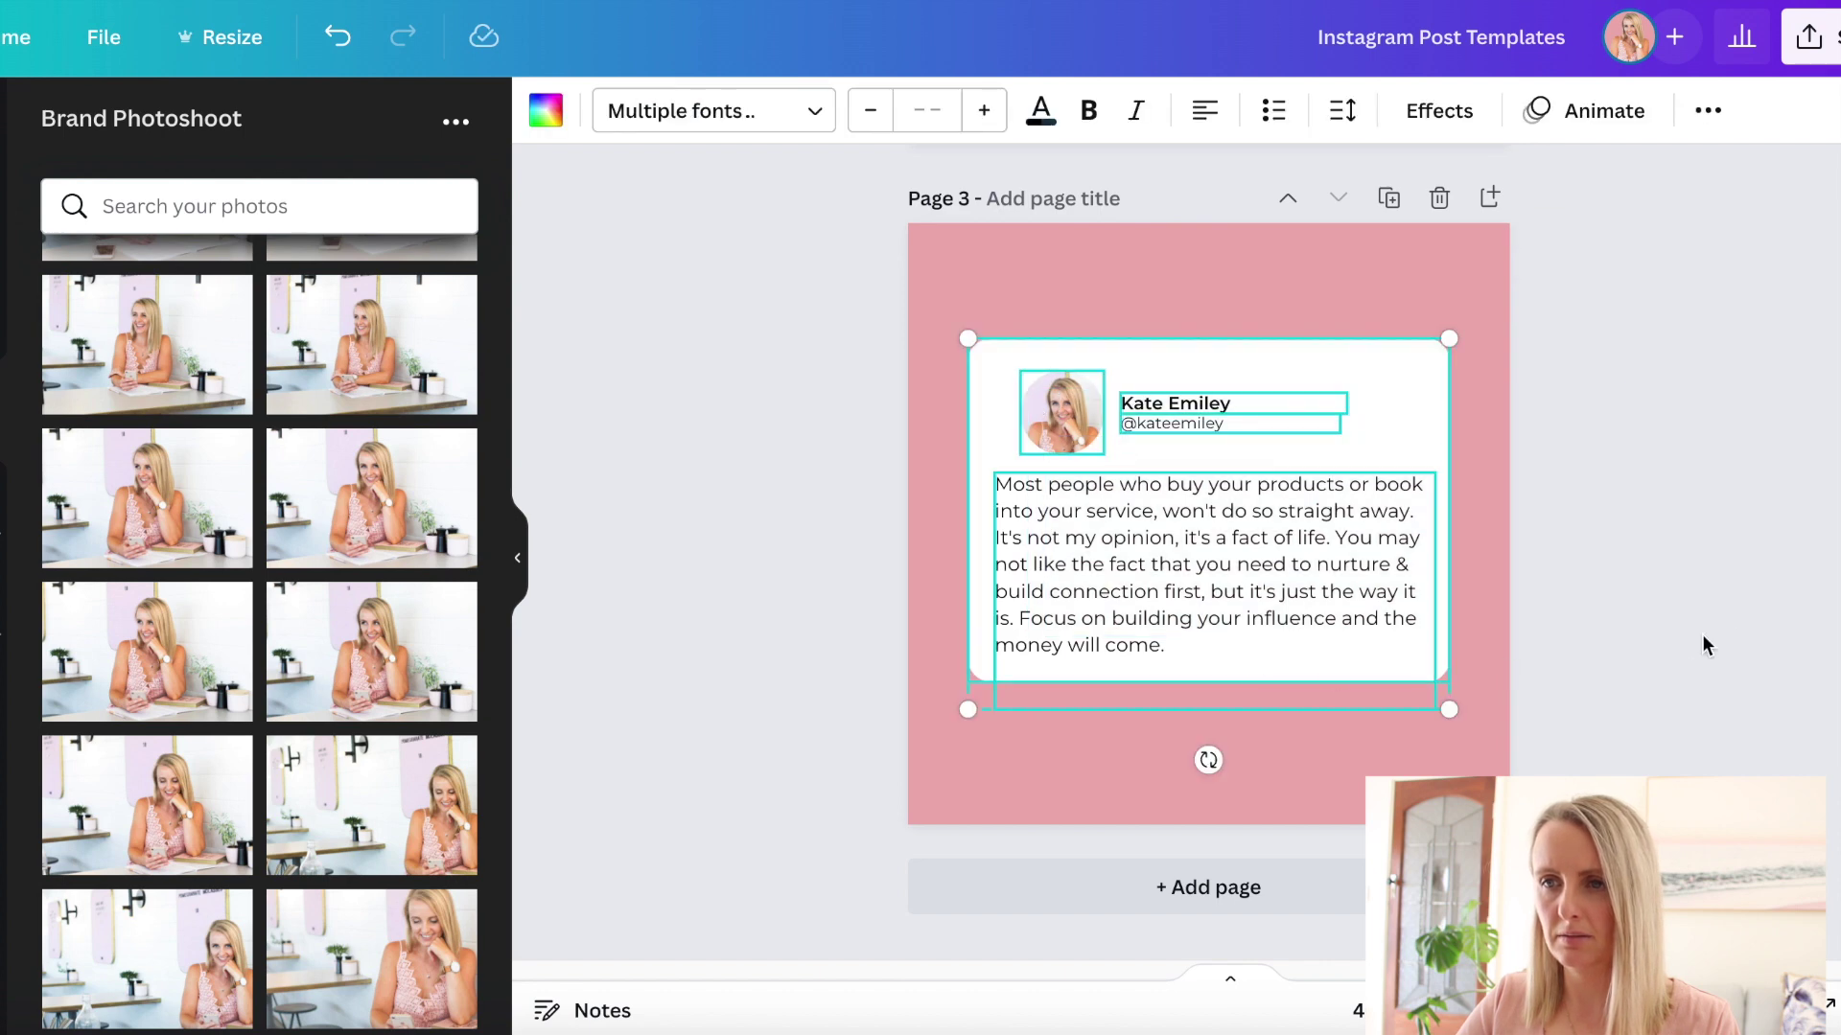
Step: Delete the empty lines after the tweet text and move the card down to re-centre it
click(1235, 658)
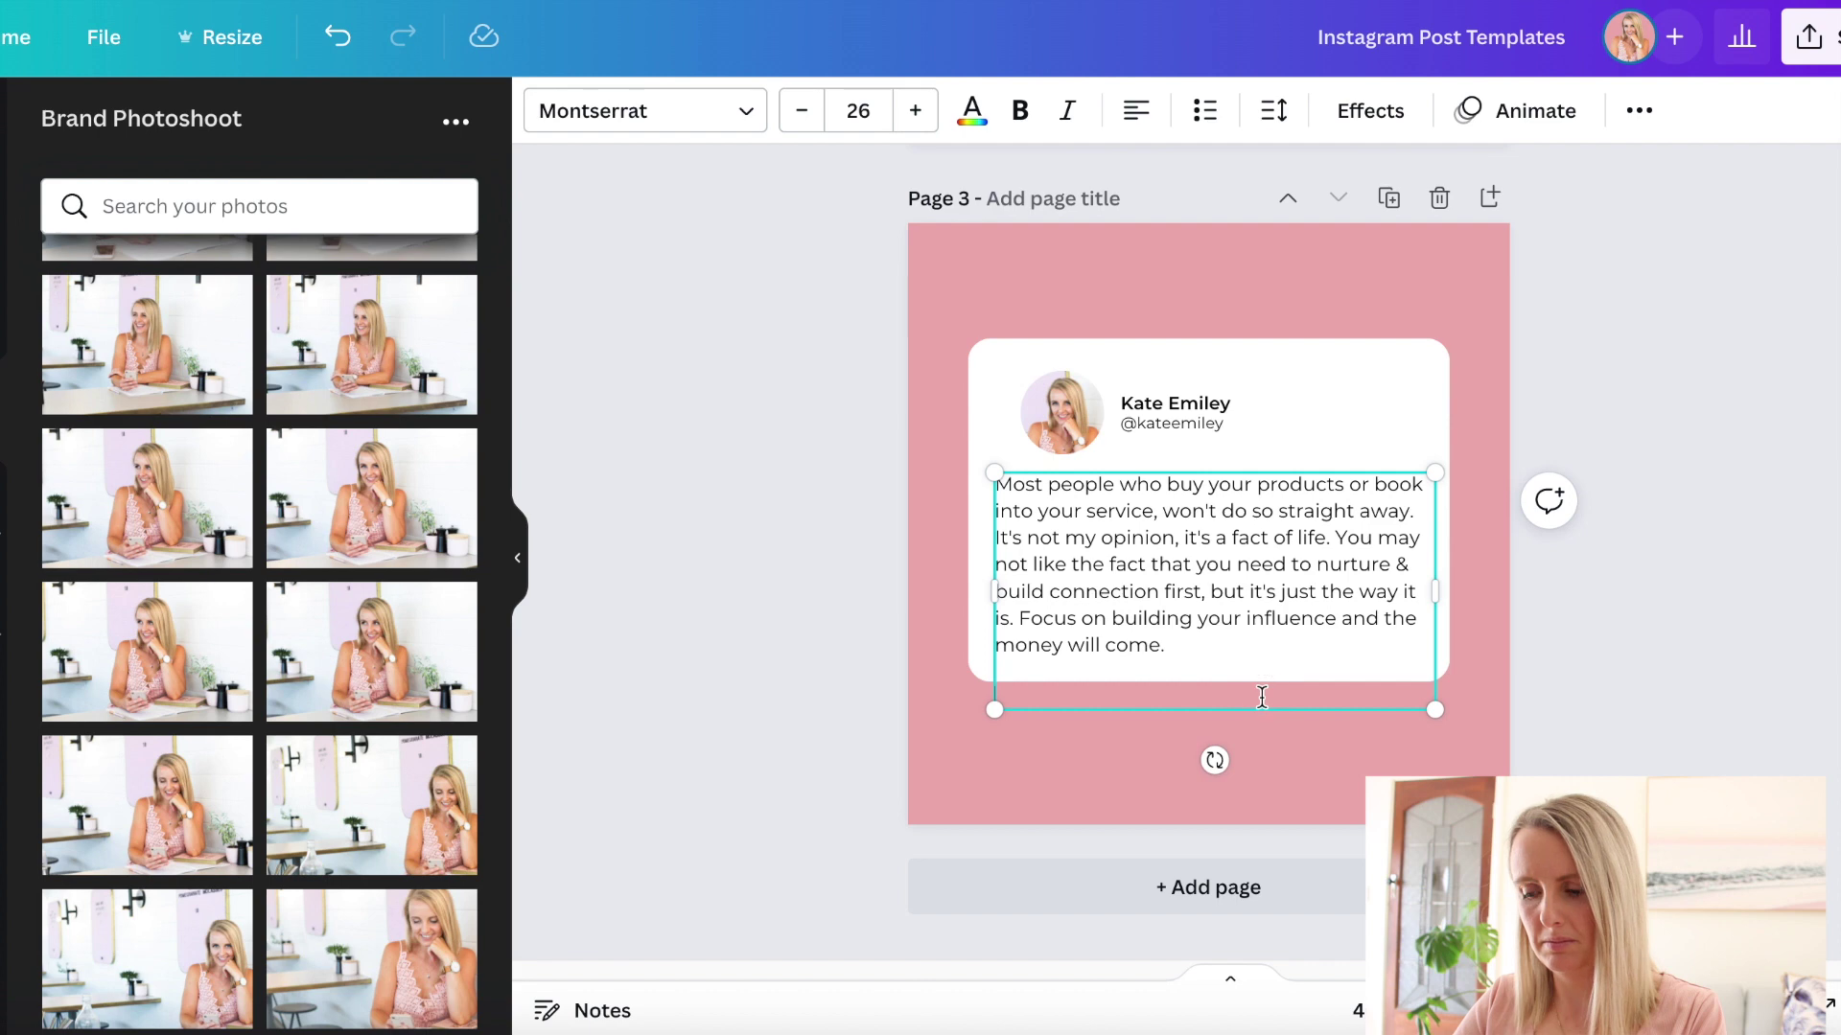
key(BackSpace)
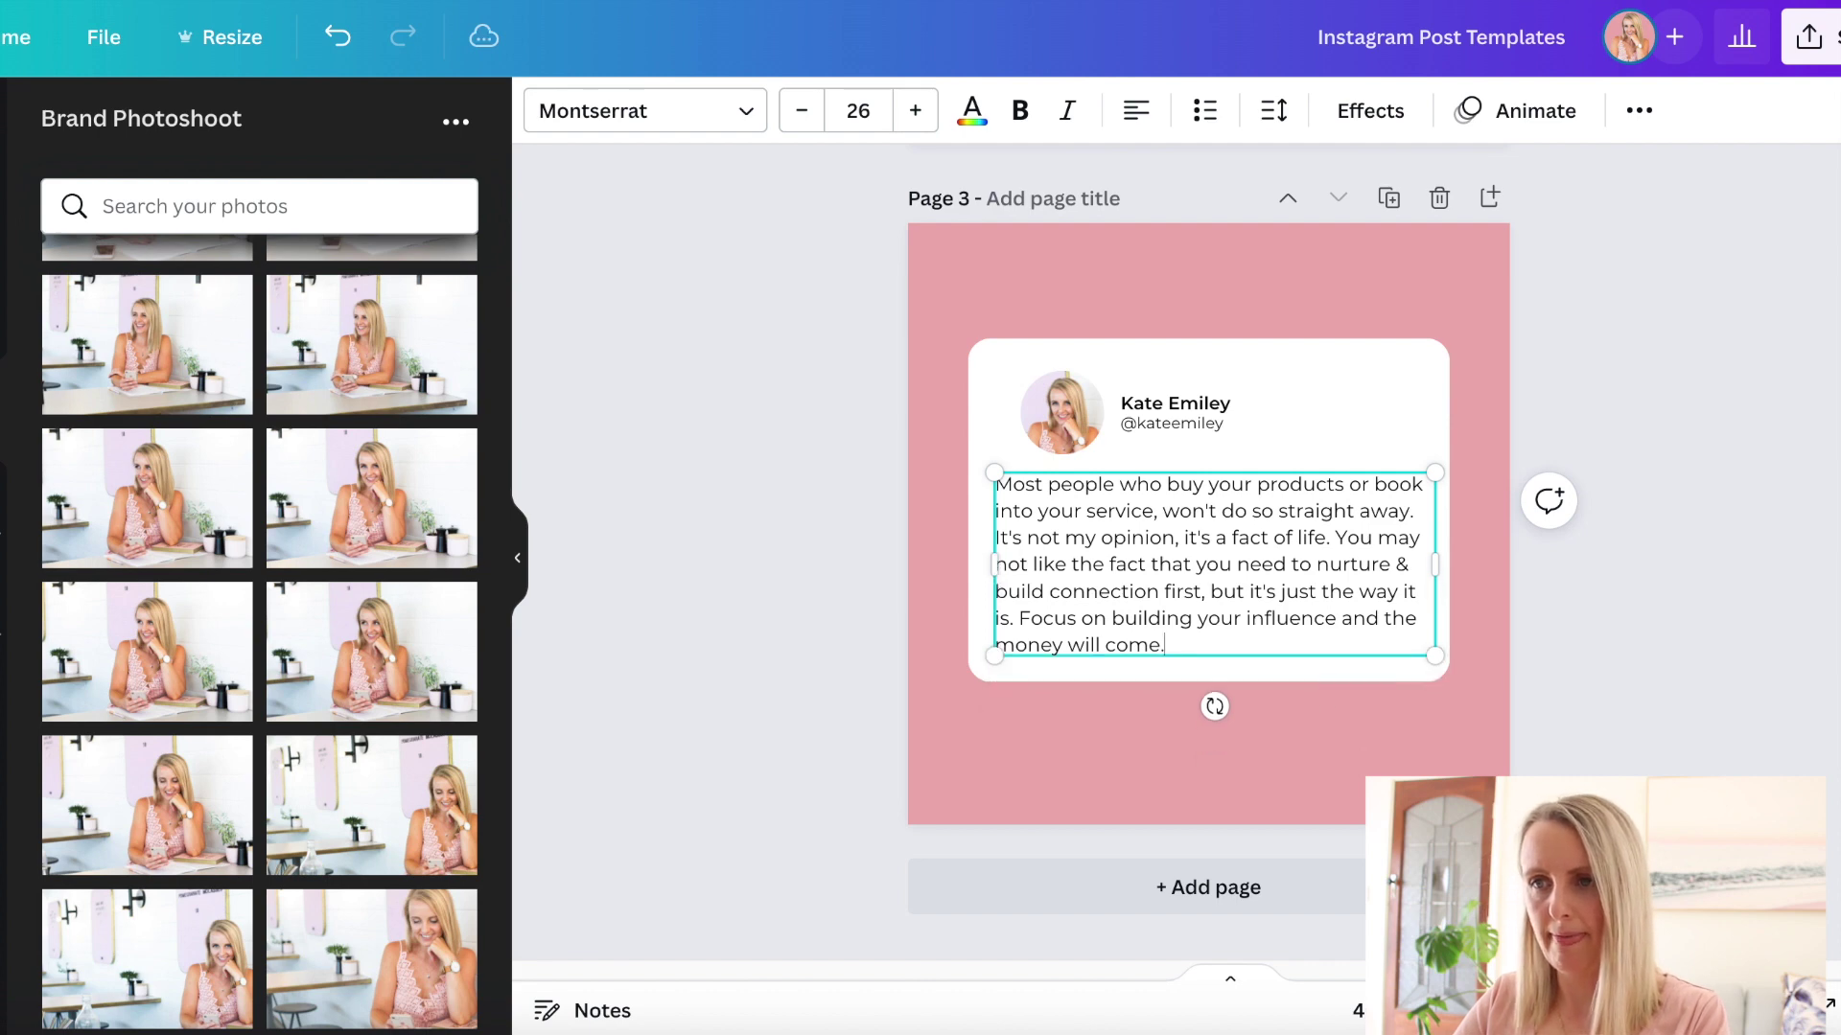
drag(1649, 724, 989, 364)
mouse_move(1083, 398)
mouse_down()
mouse_move(1093, 451)
mouse_move(1084, 411)
mouse_up()
click(1760, 596)
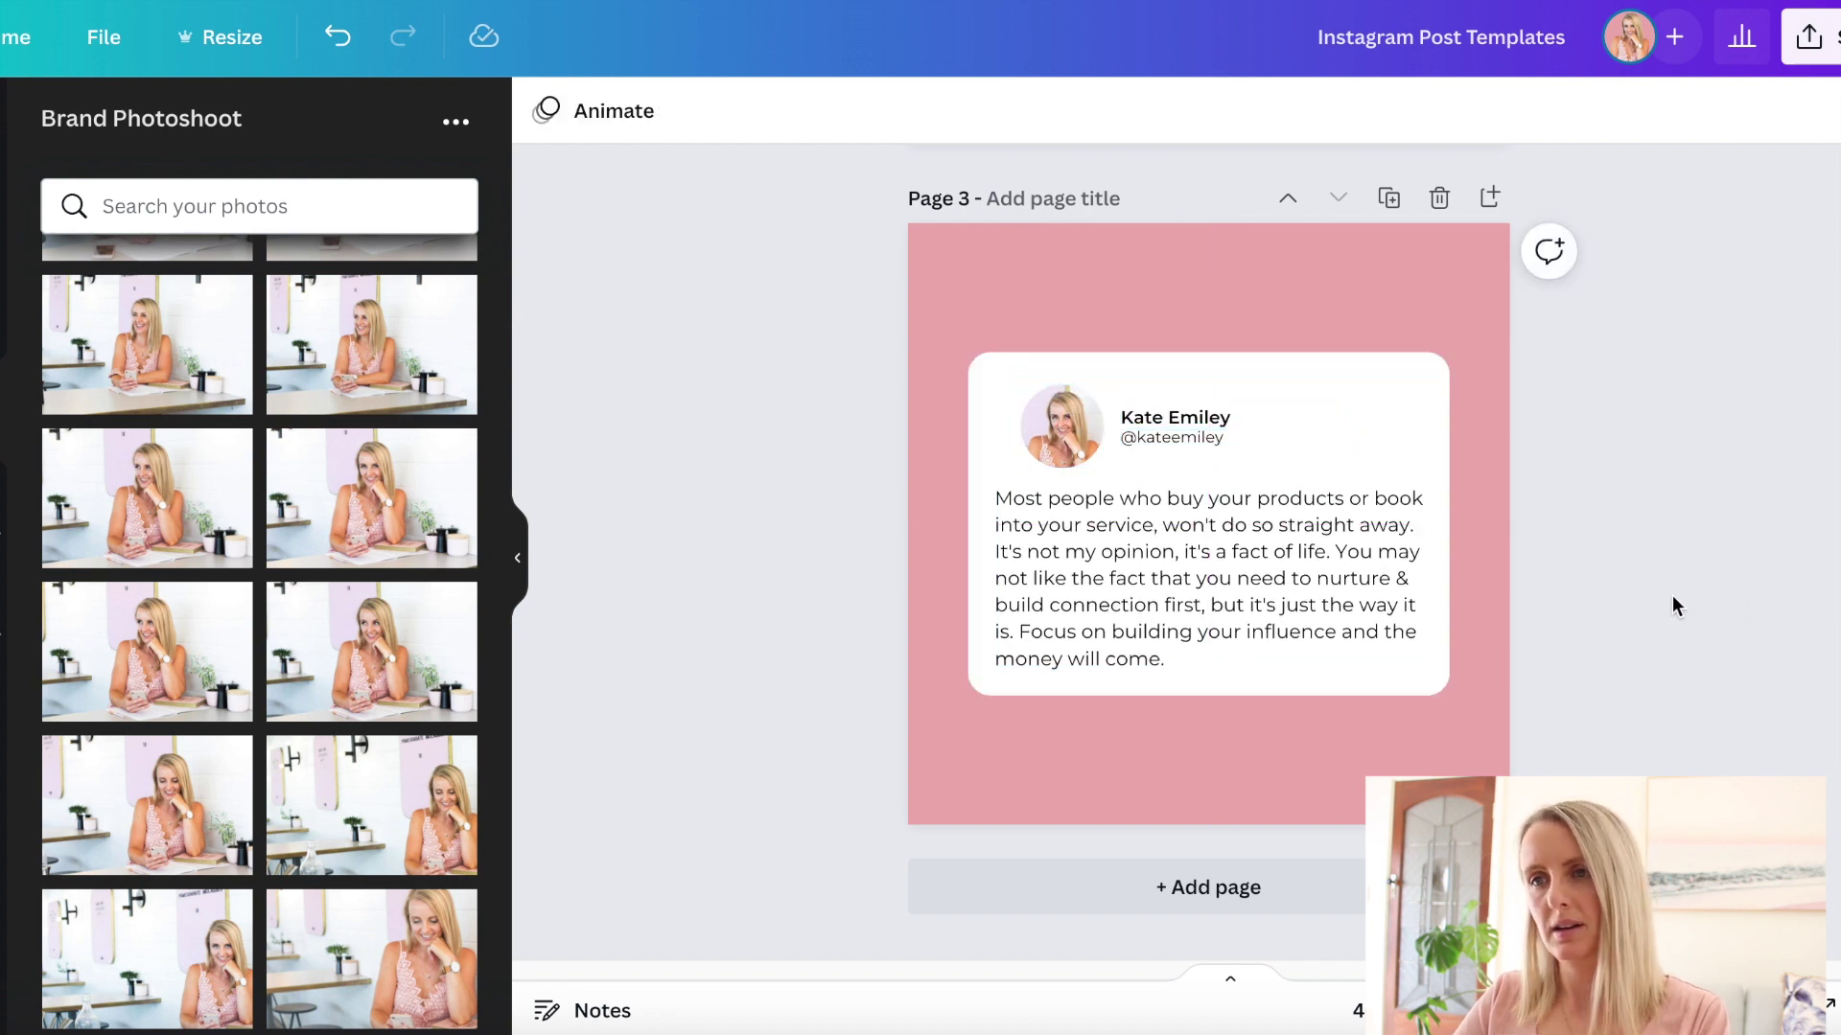
Step: Recolour page 3's background with the light pink swatch under Social Media Colours
scroll(1672, 594, up, 3)
scroll(1674, 589, down, 3)
scroll(1676, 579, up, 10)
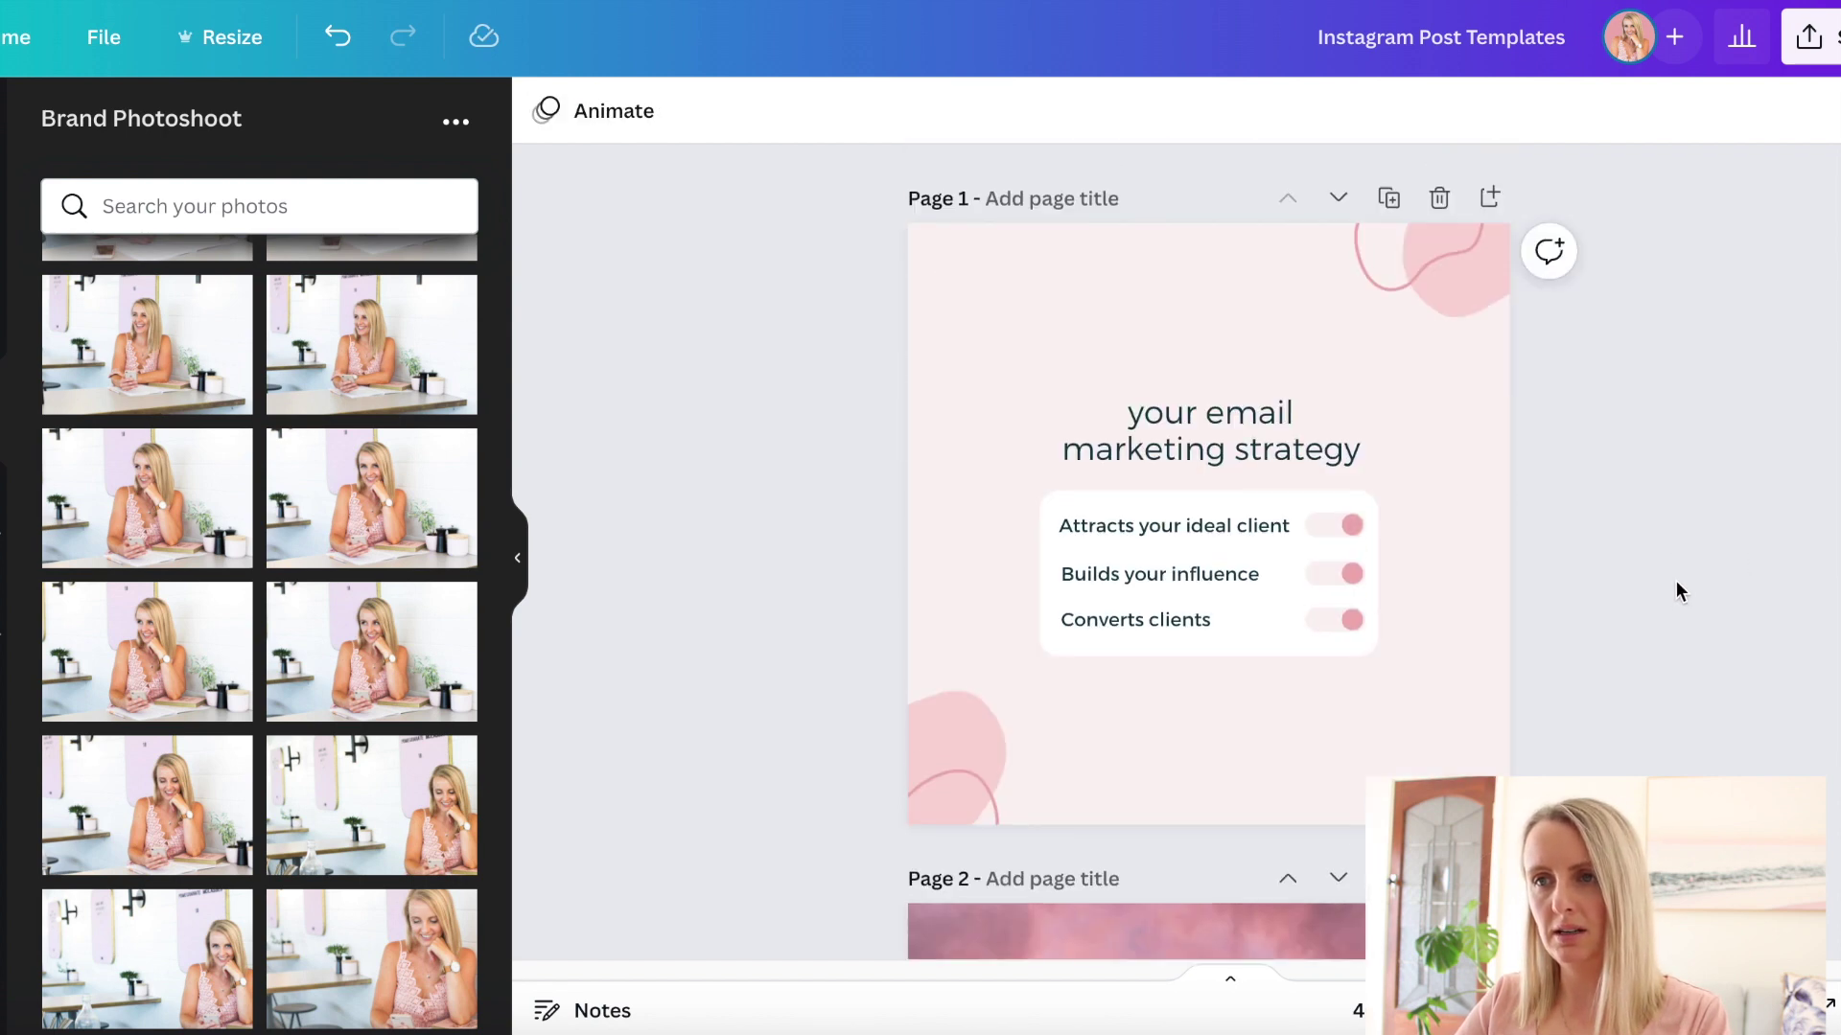
scroll(1561, 543, down, 8)
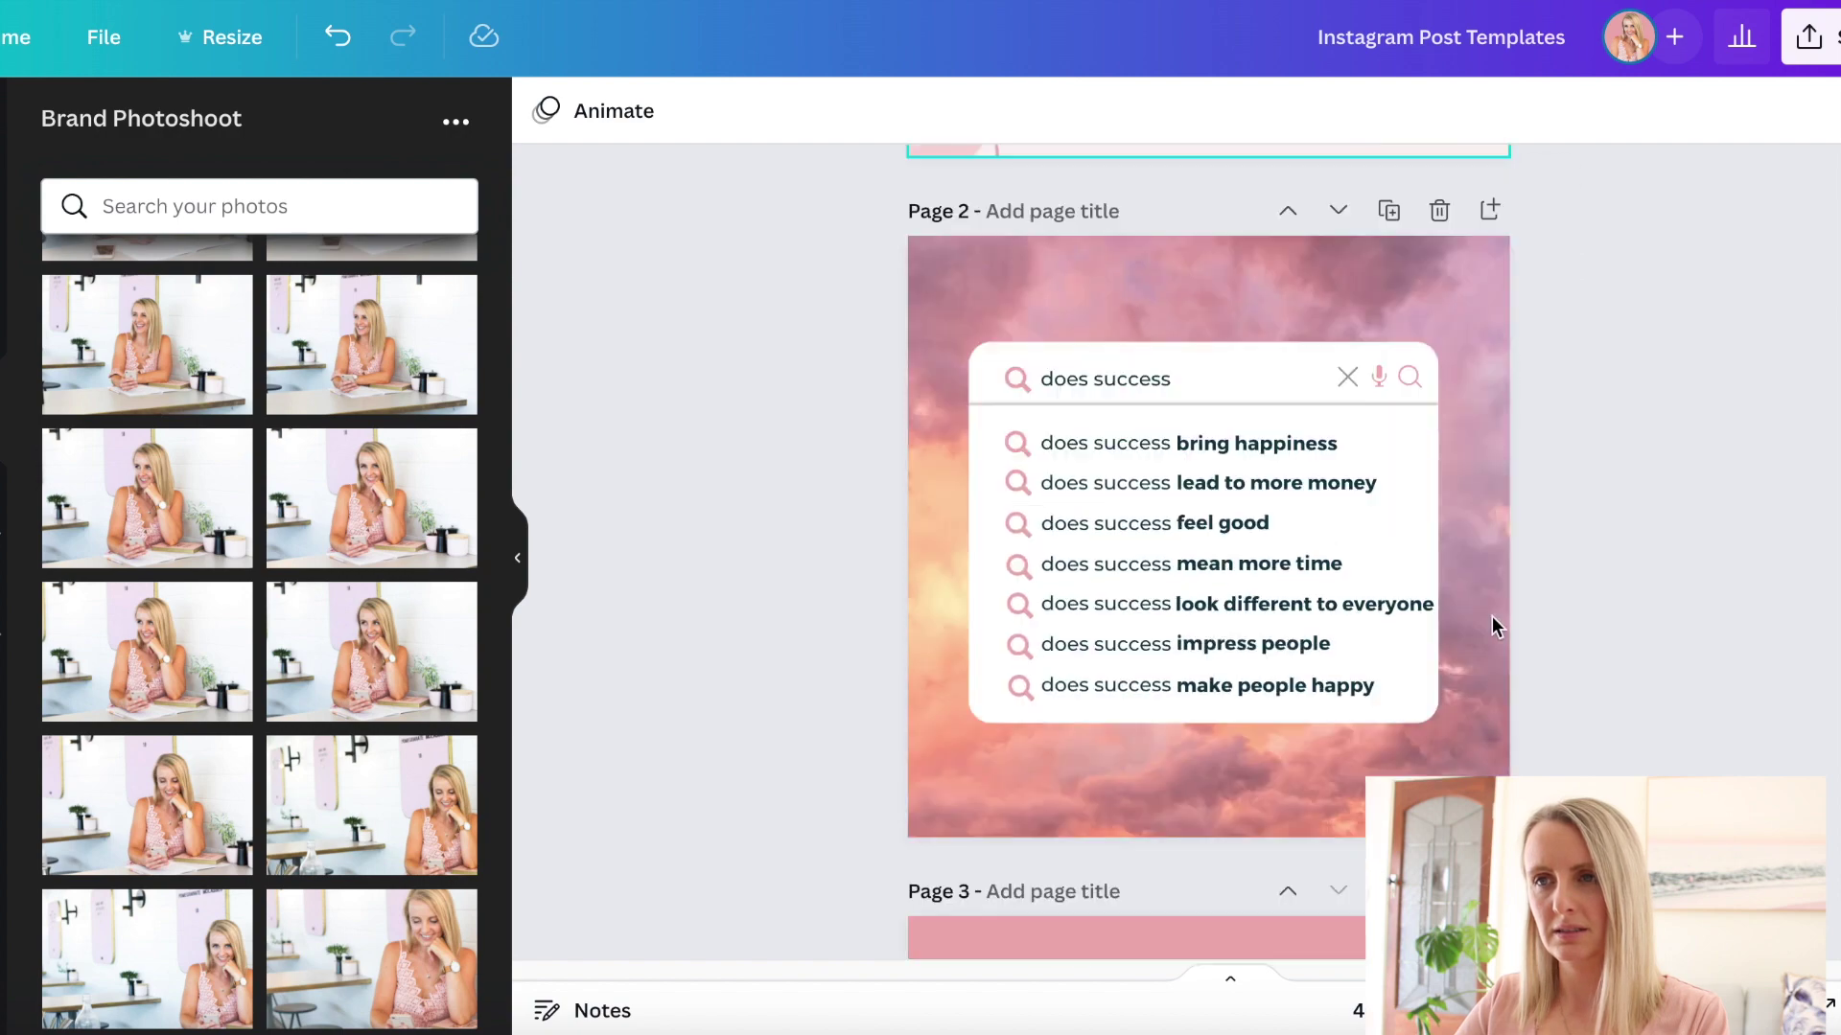
scroll(1491, 625, up, 6)
scroll(1492, 625, down, 5)
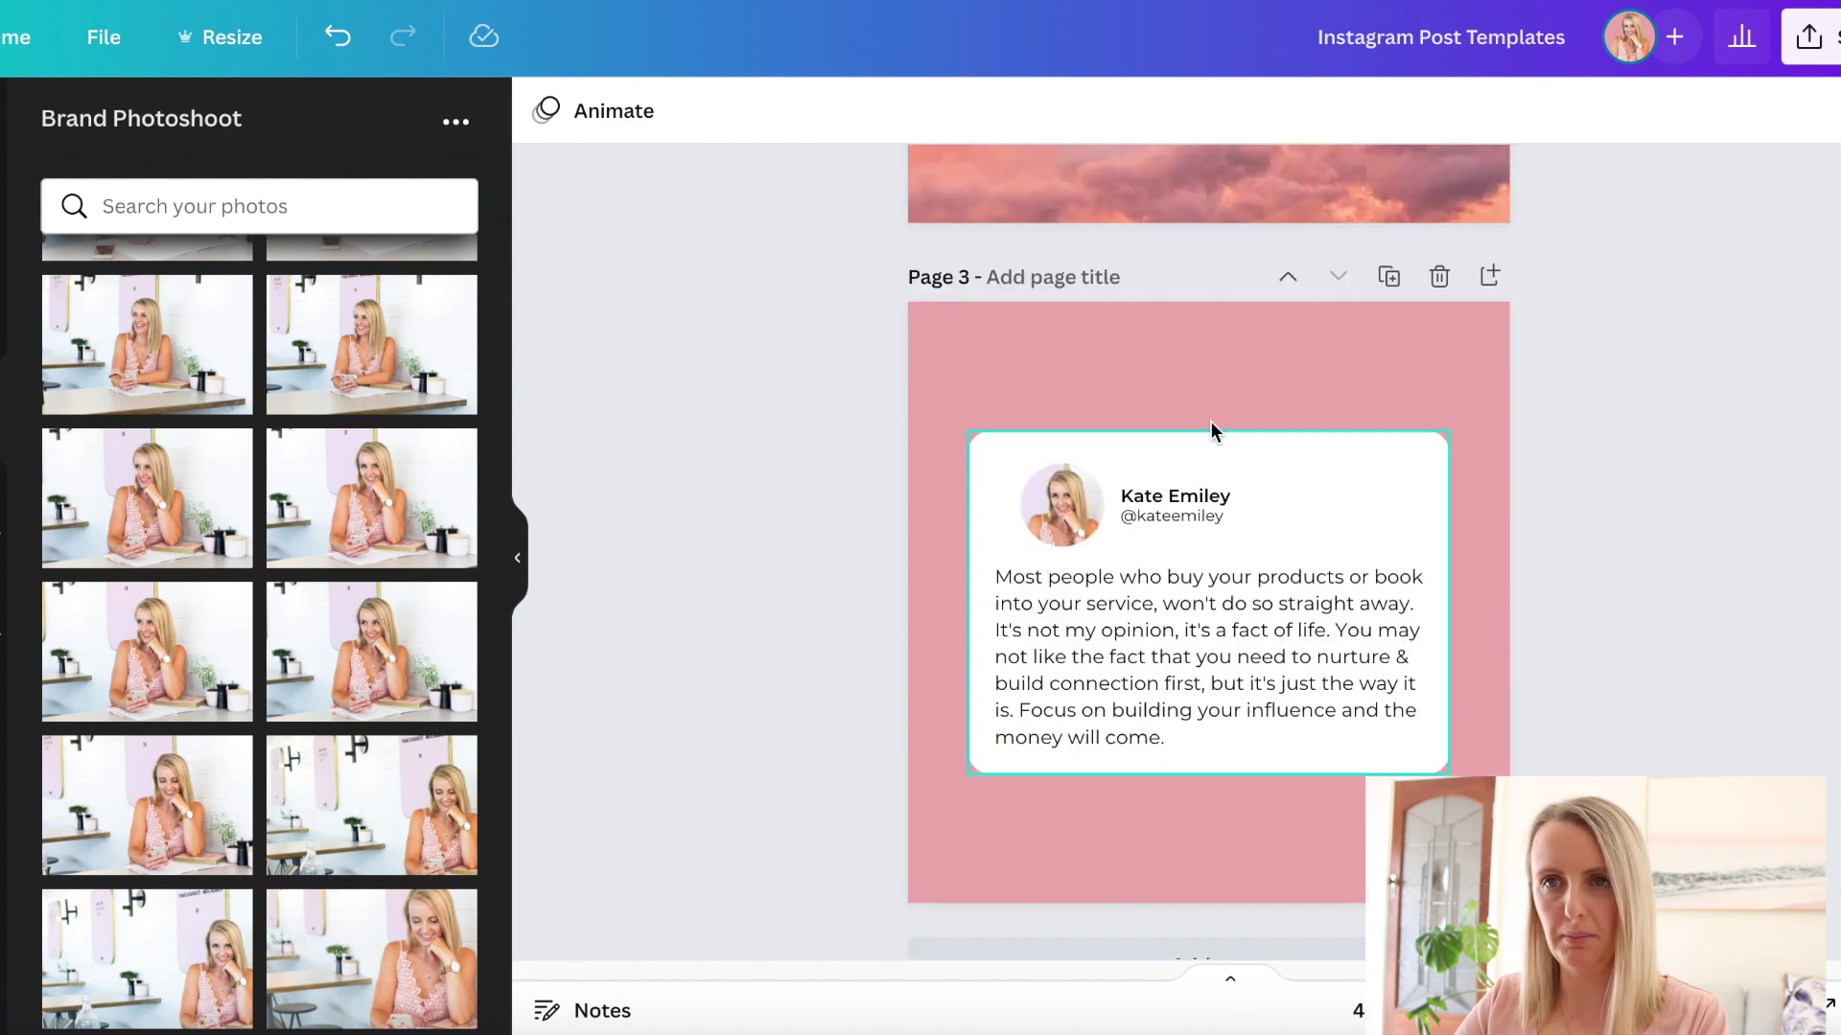
click(944, 383)
click(546, 110)
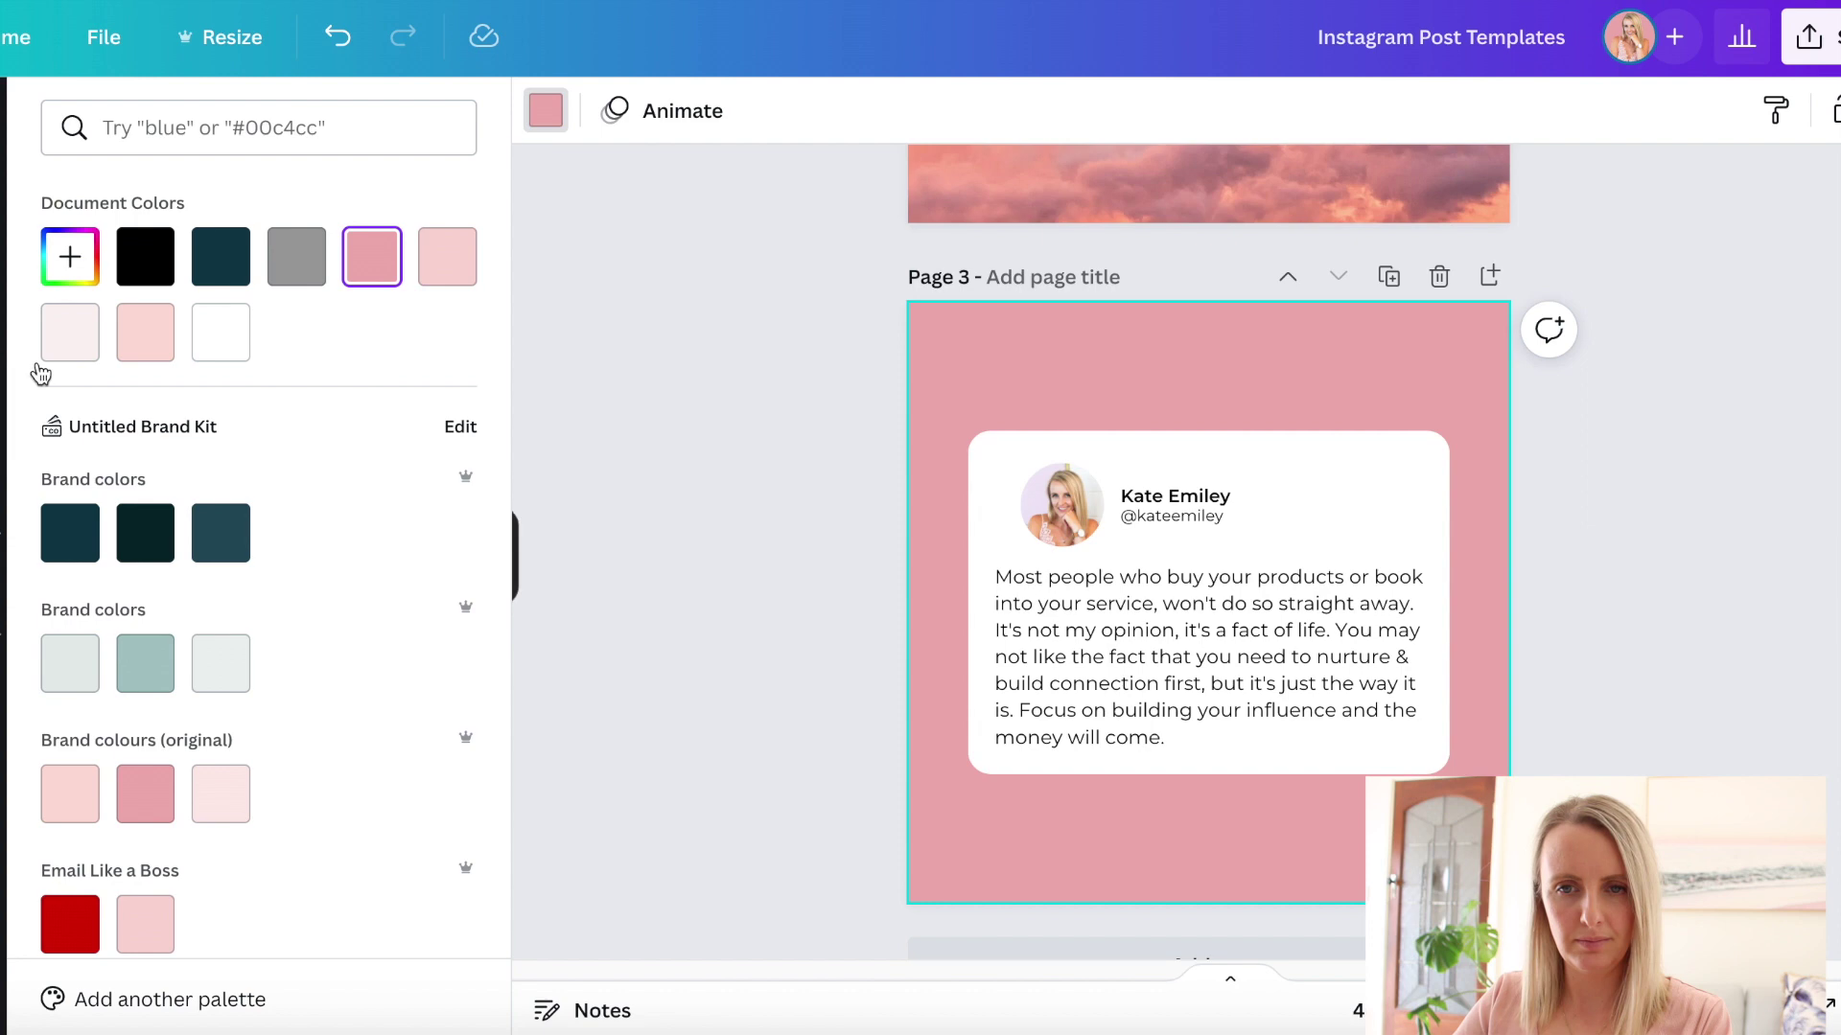
scroll(205, 863, down, 3)
click(83, 815)
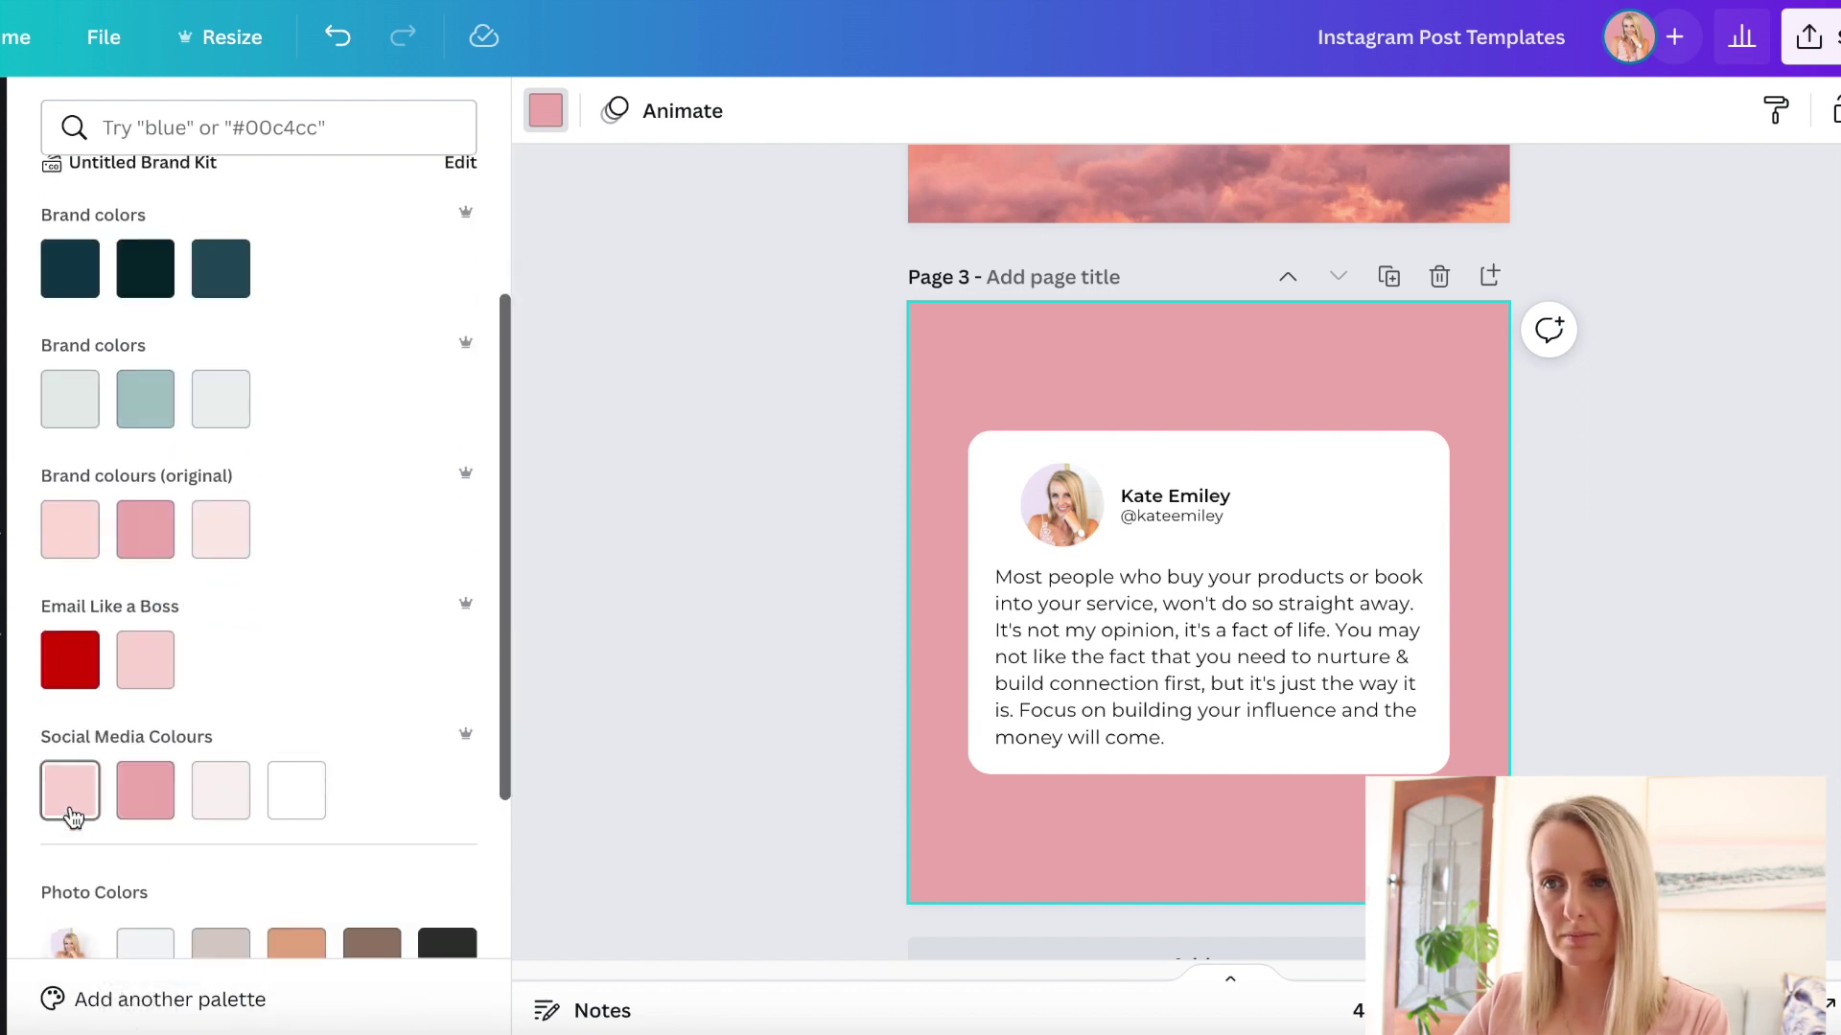
click(713, 739)
scroll(726, 736, up, 10)
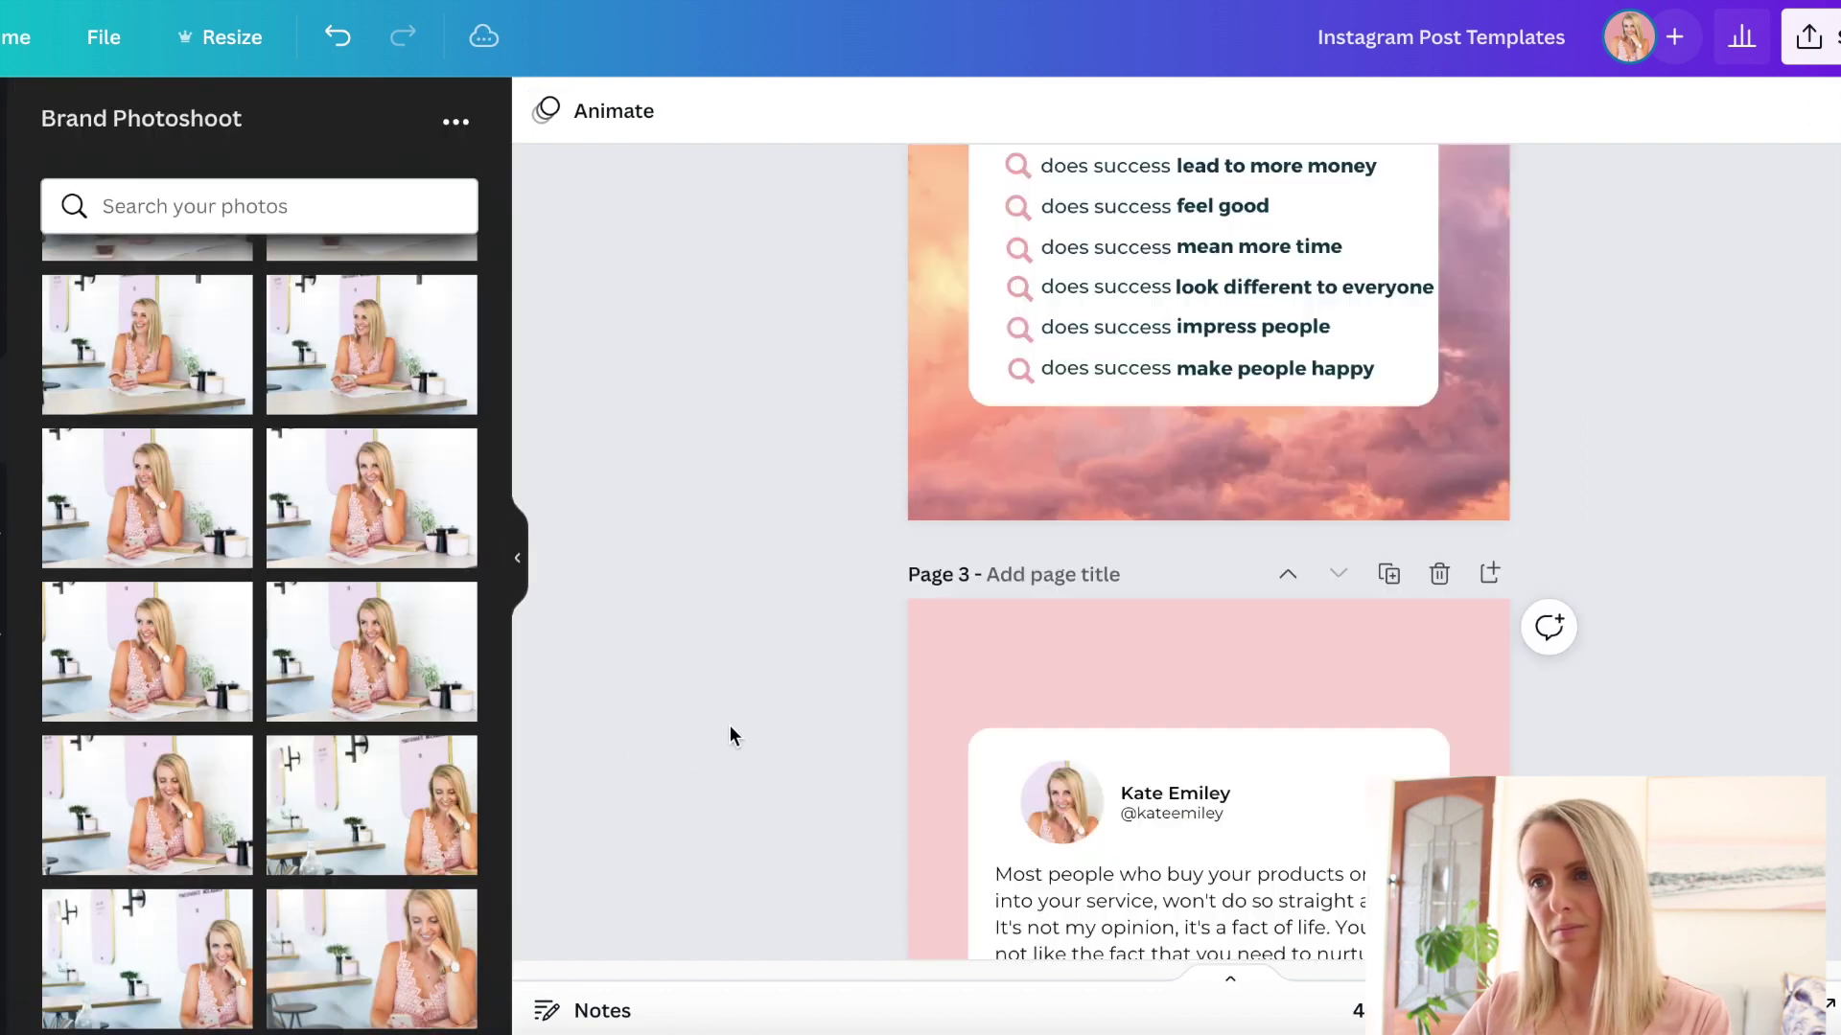
scroll(729, 734, down, 10)
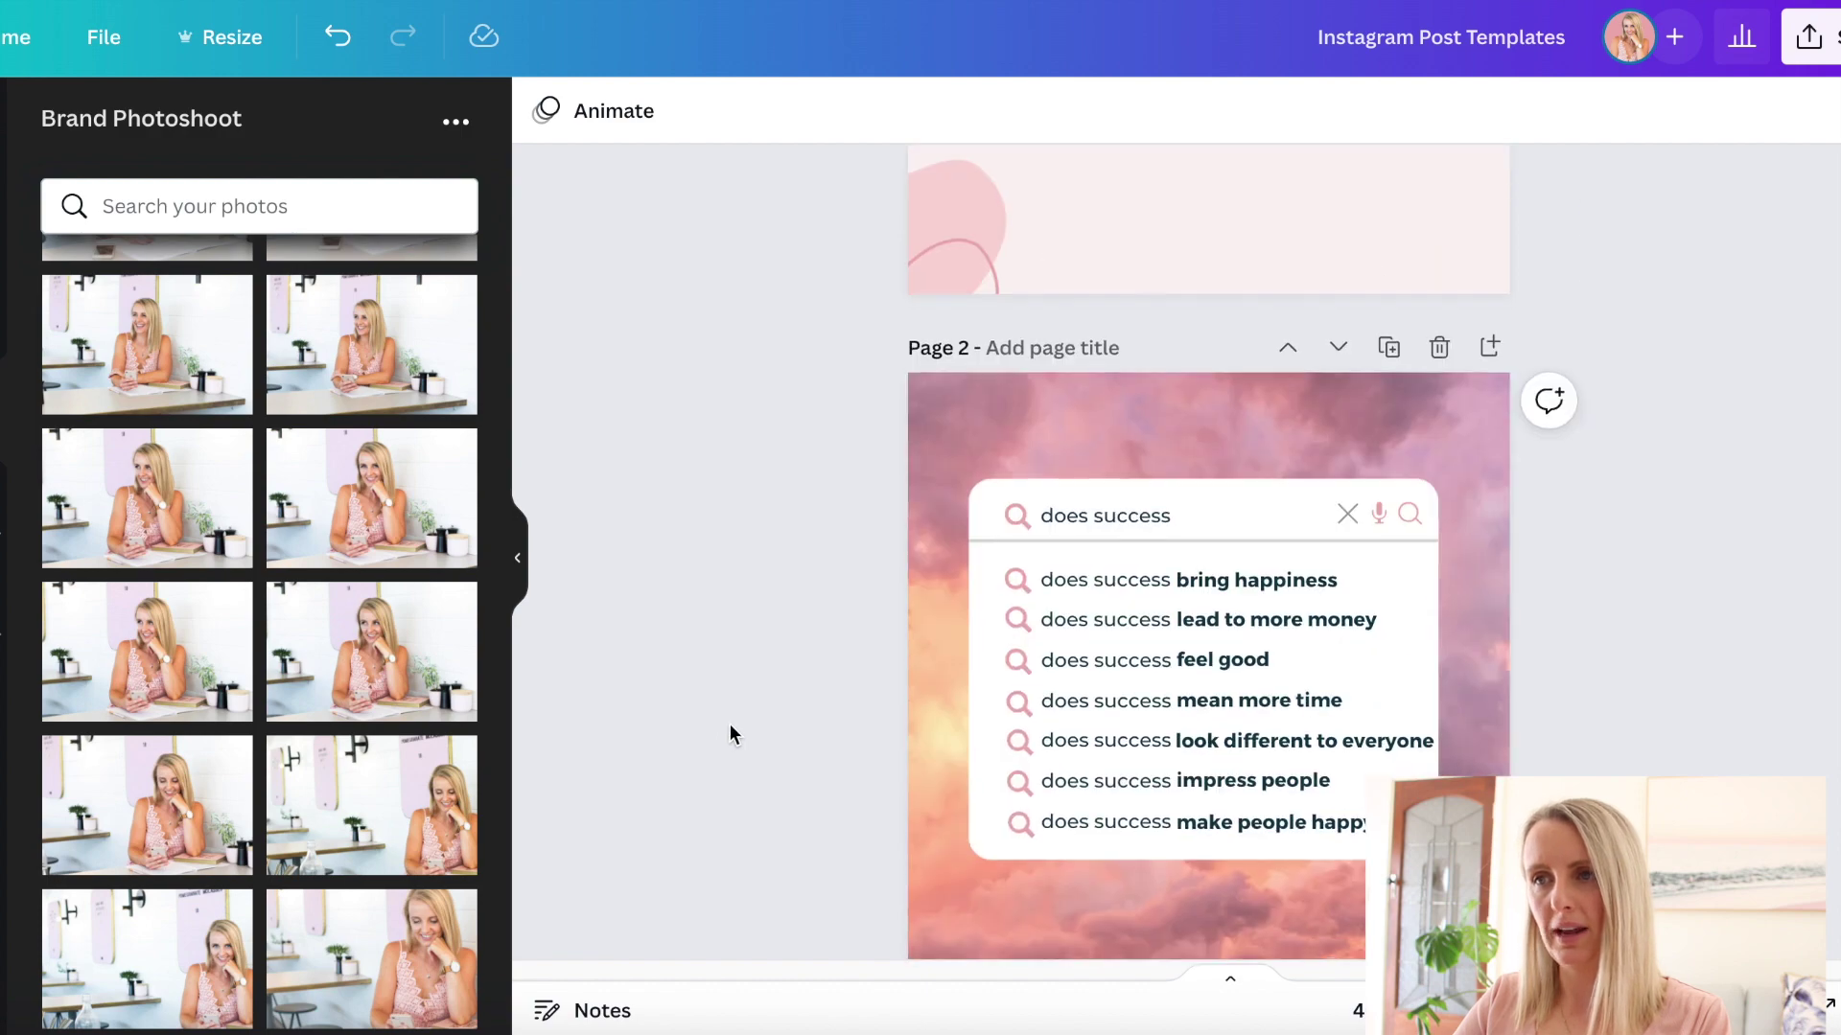
scroll(1620, 606, up, 10)
Step: Copy page 1's top-right pink blobs onto page 3 and set its background to pale pink
drag(1591, 353, 1342, 226)
scroll(1681, 464, down, 10)
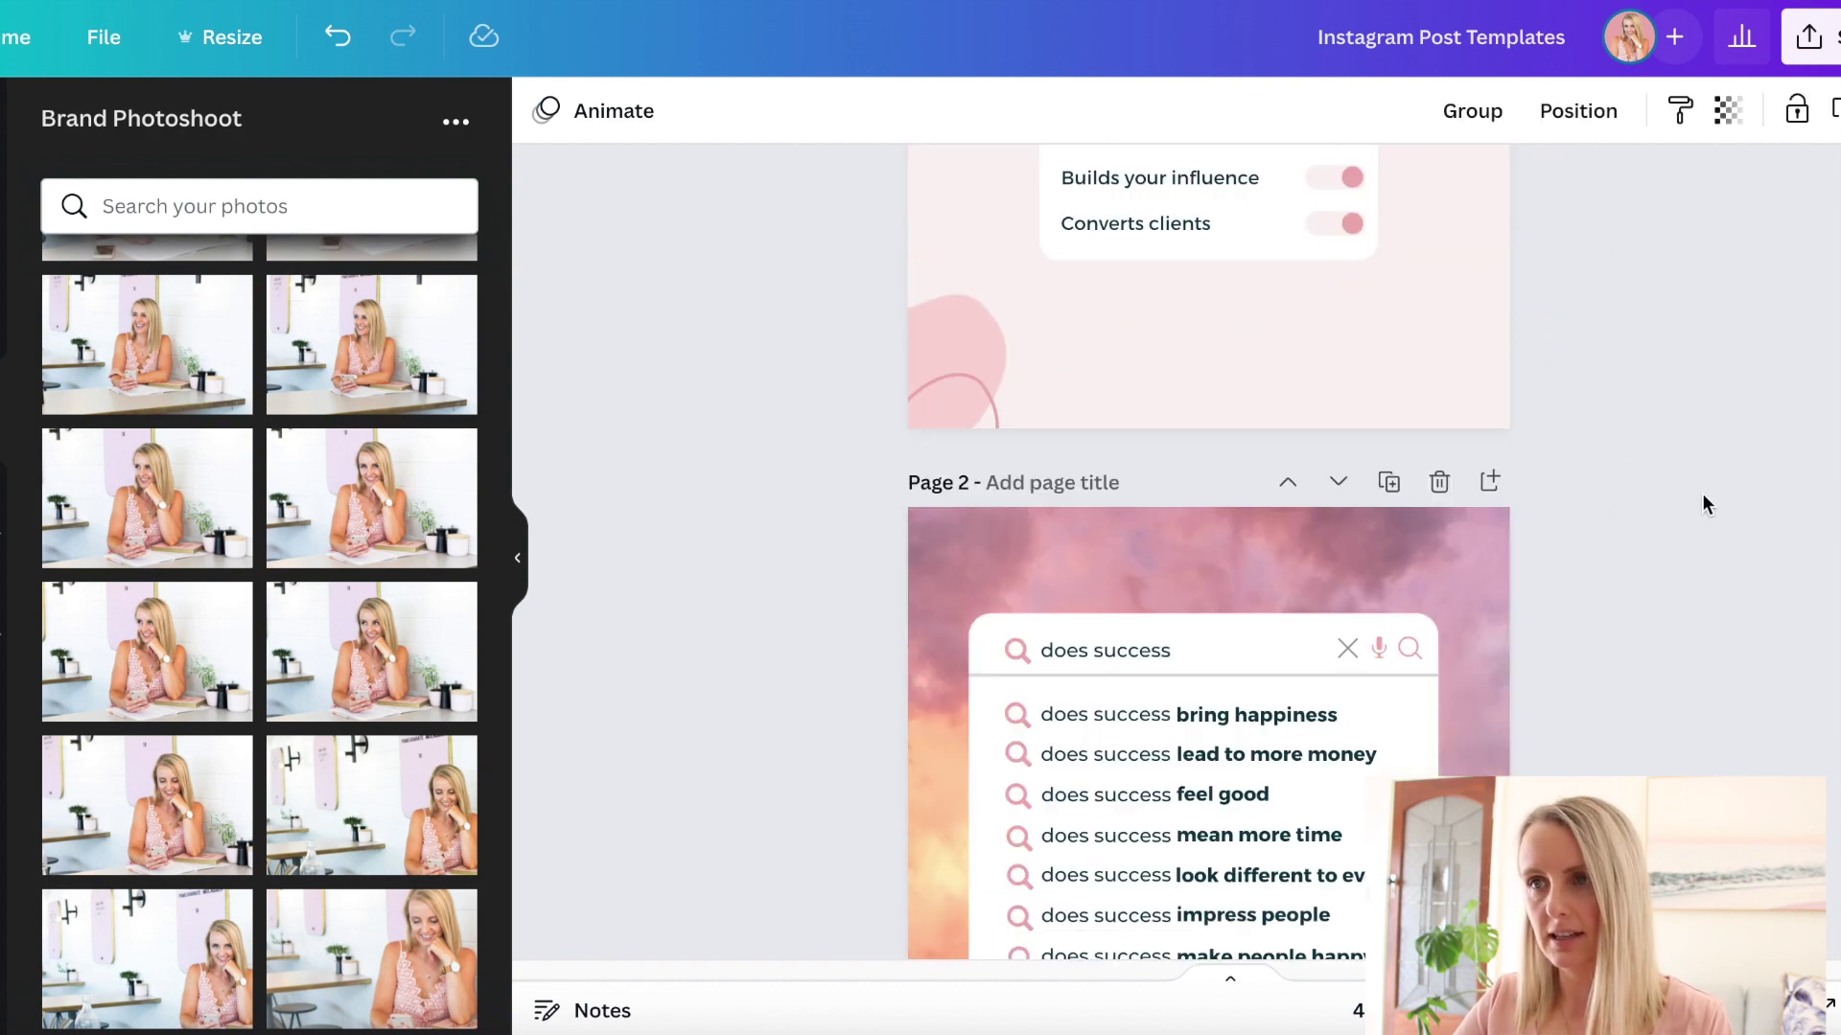
click(1492, 295)
key(ctrl+v)
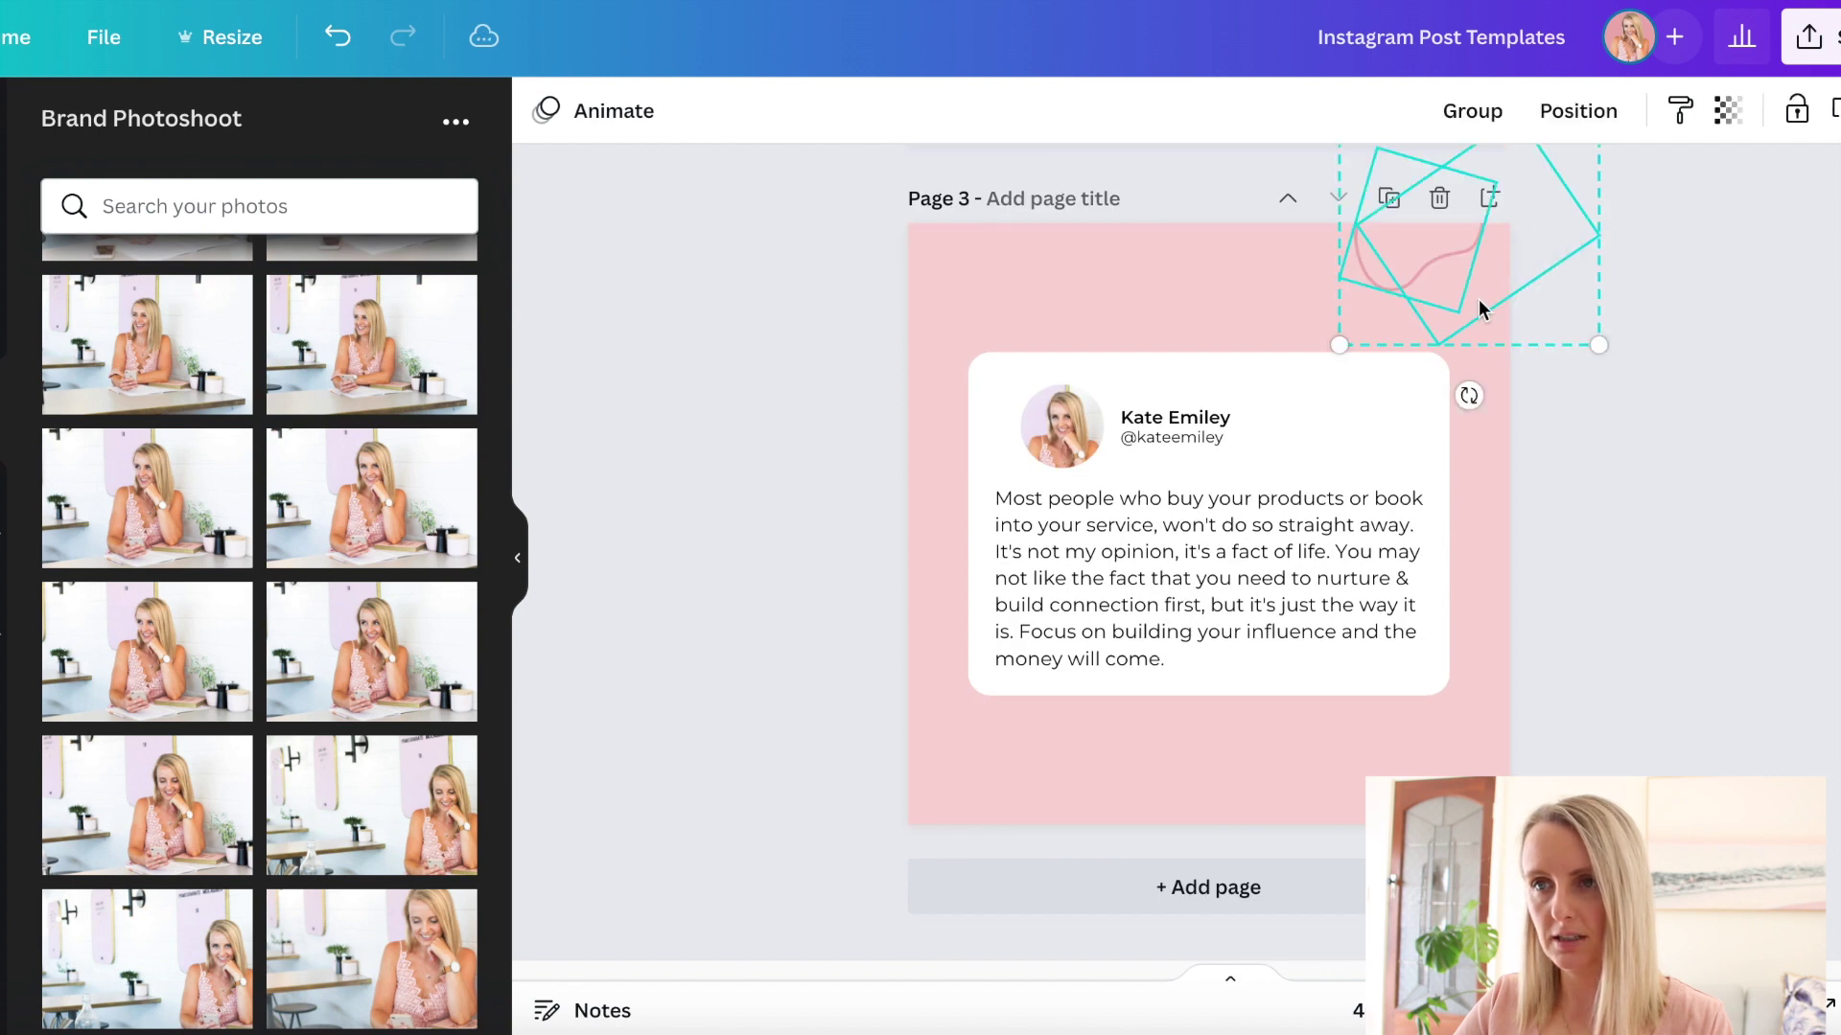
click(1154, 287)
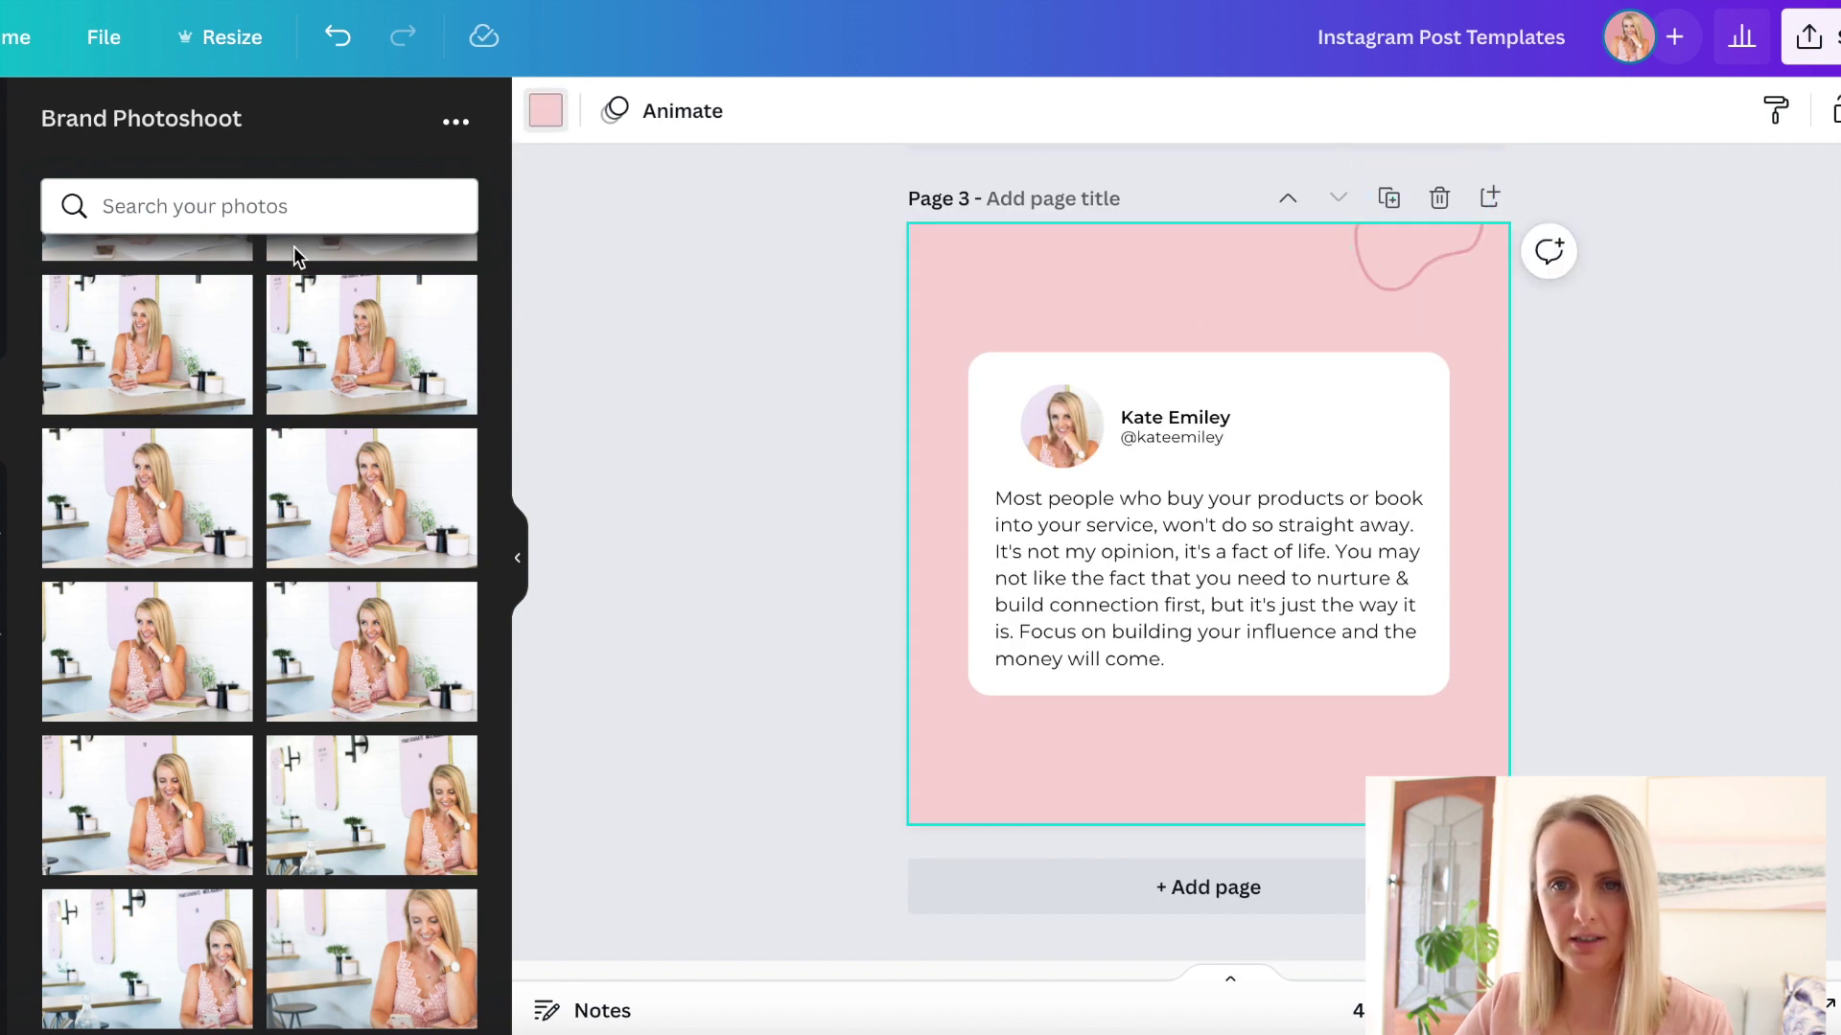
click(201, 823)
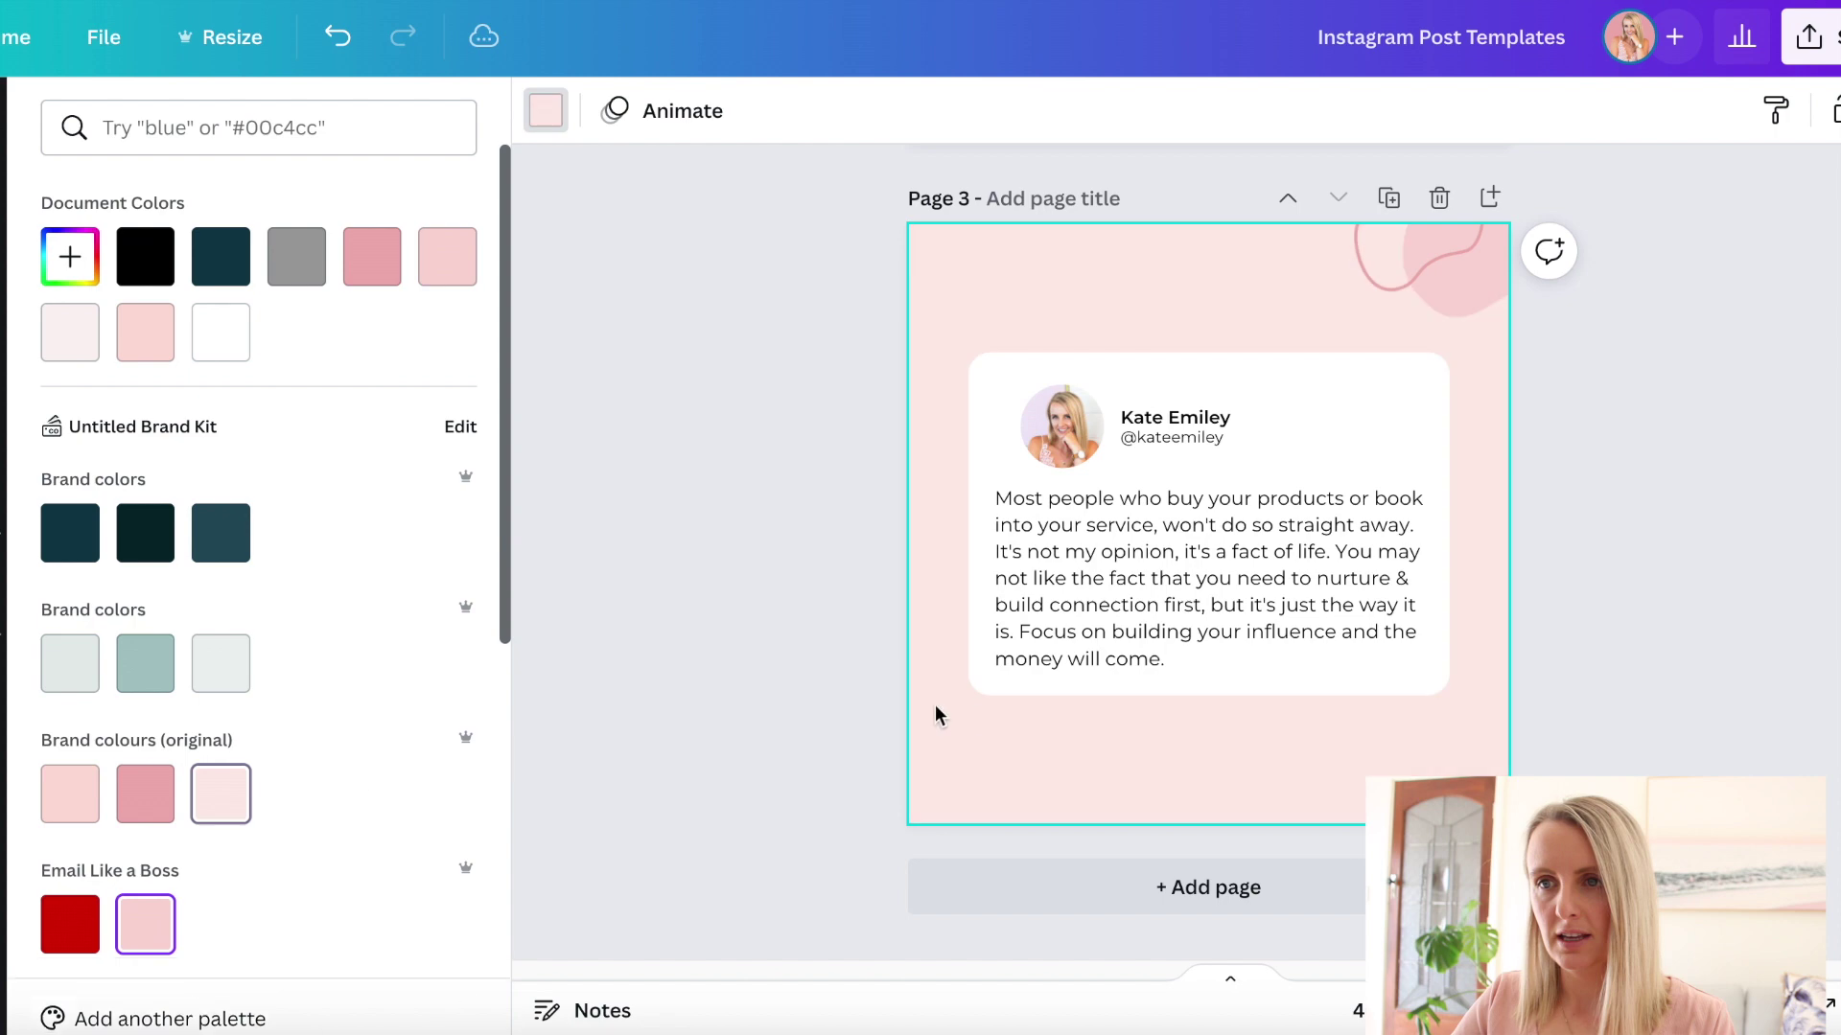
scroll(740, 571, up, 10)
Step: Copy page 1's bottom-left blob shapes into page 3's bottom-left corner
click(834, 719)
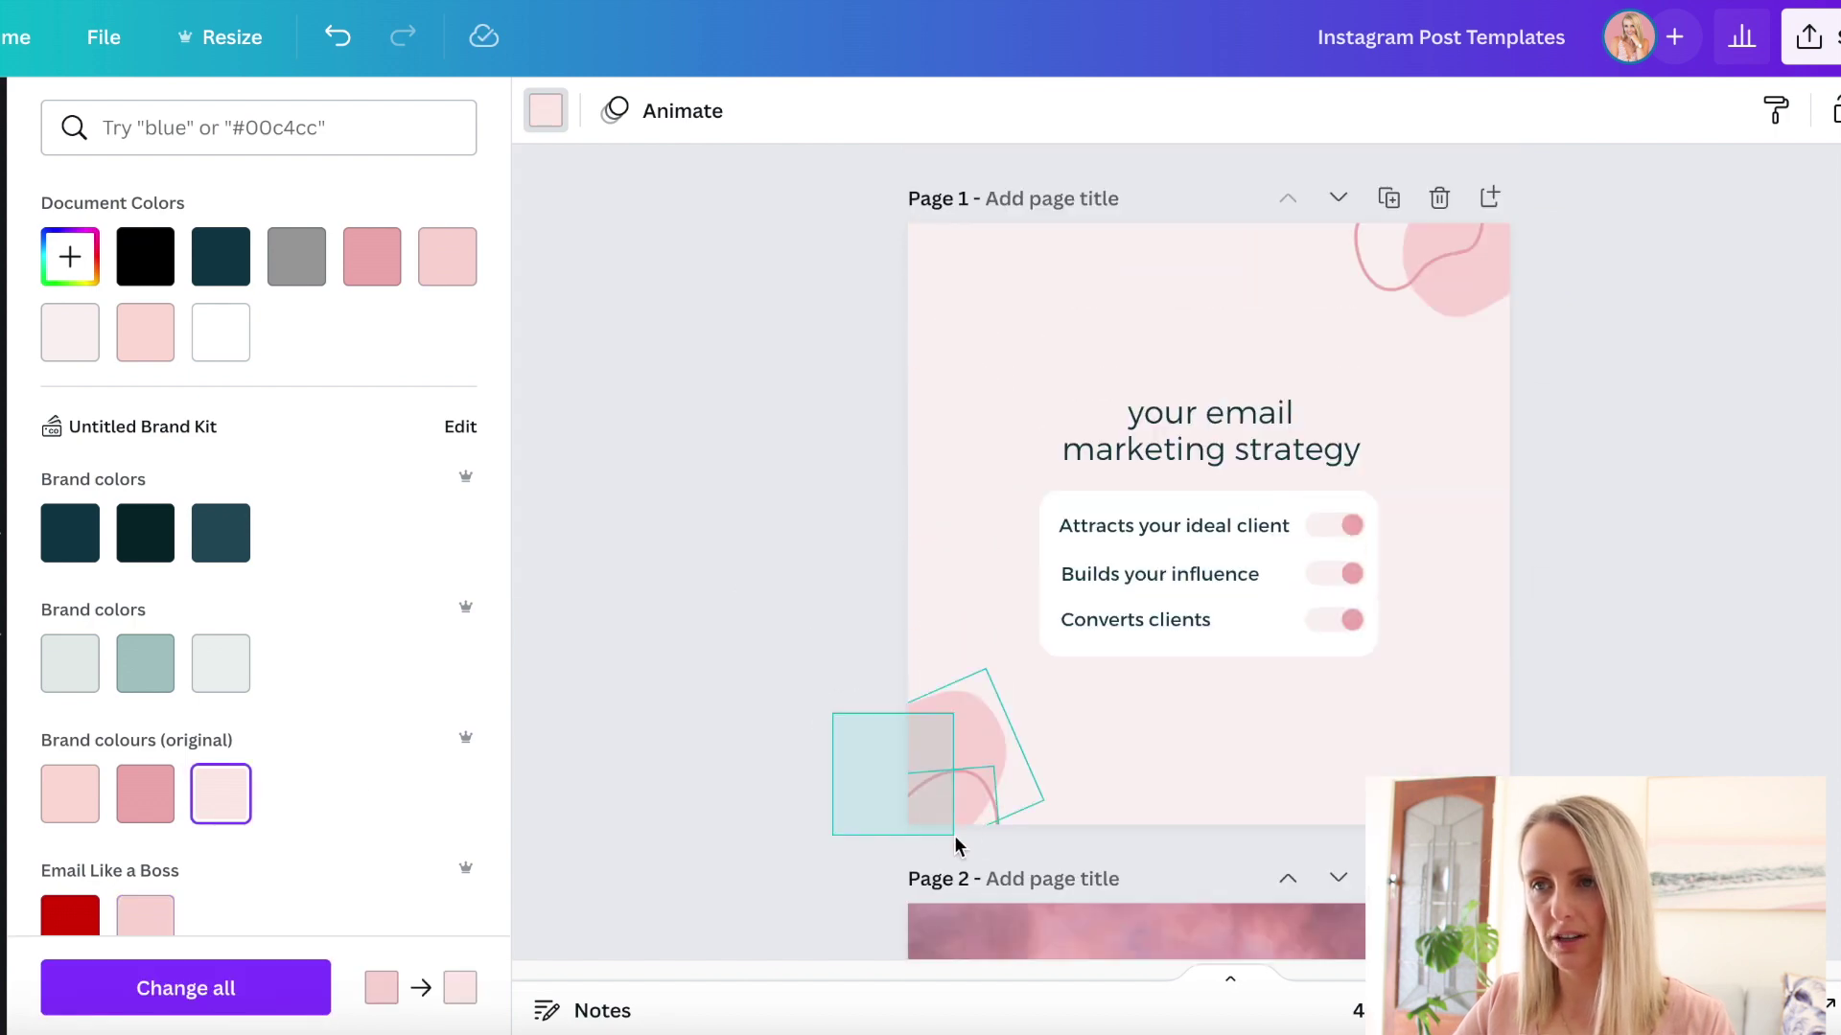
click(949, 822)
scroll(1103, 795, down, 10)
click(871, 623)
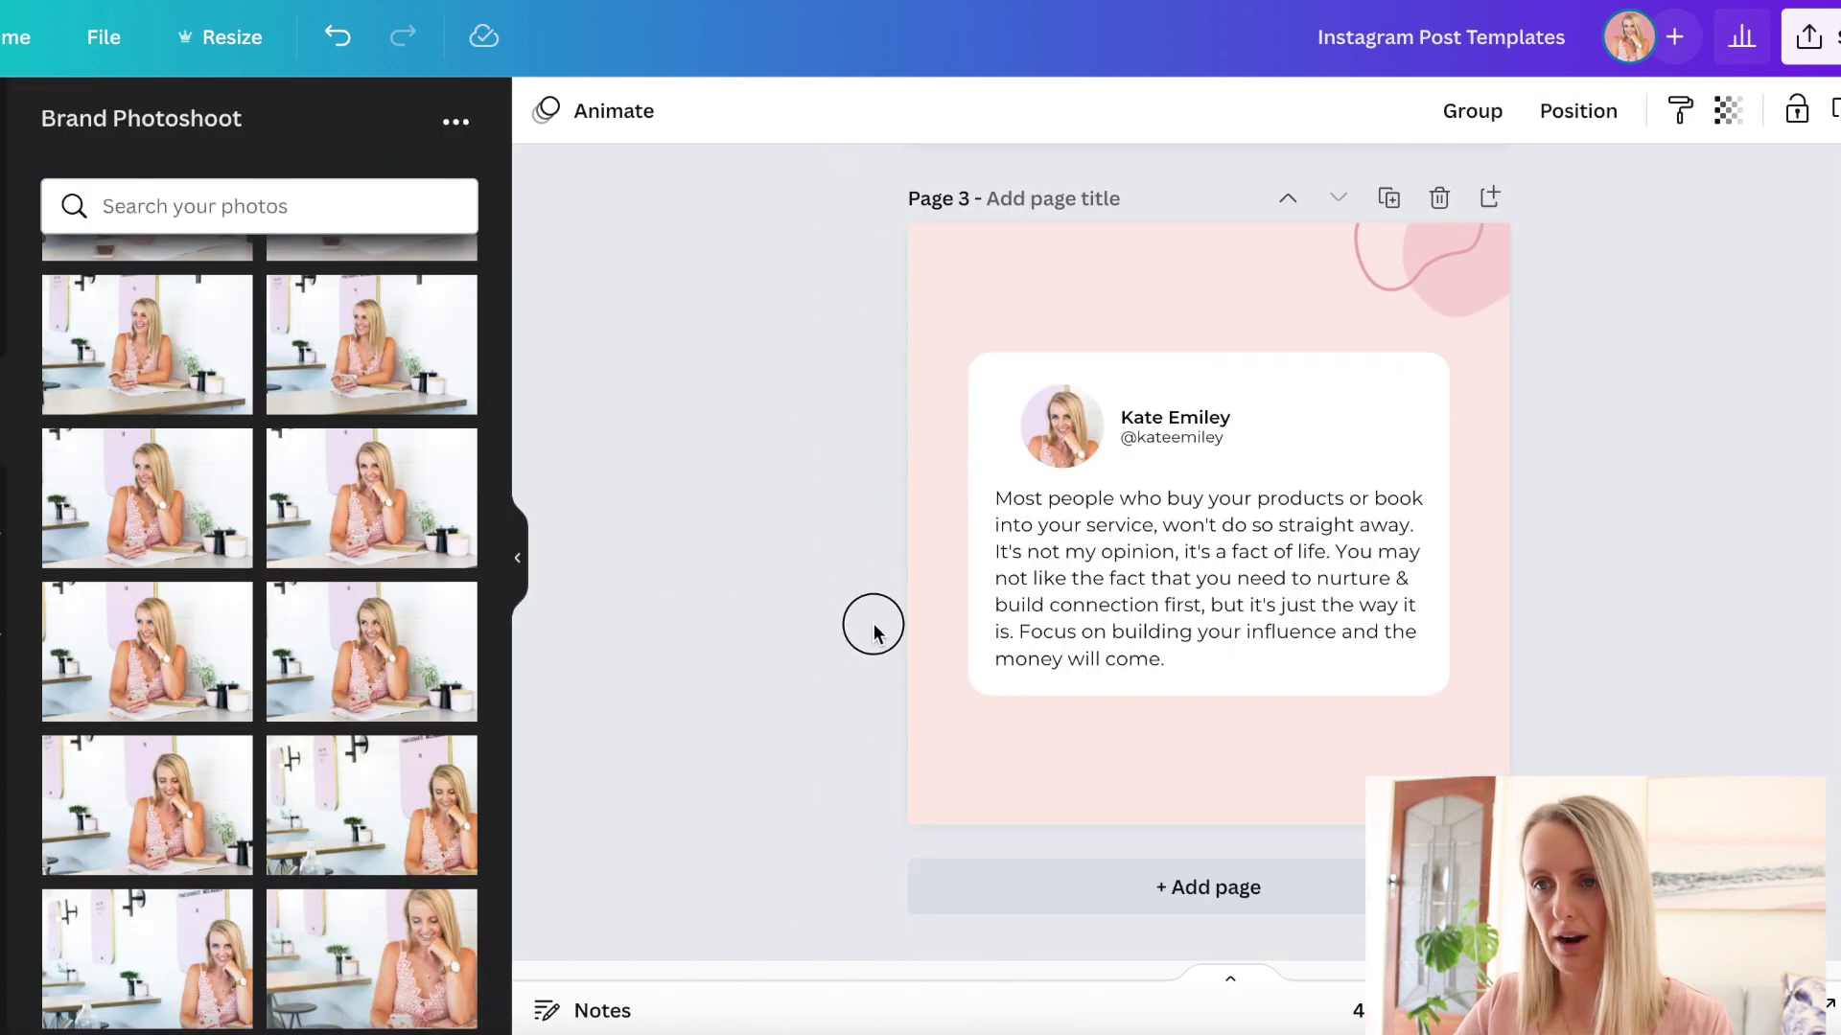
key(ctrl+v)
click(1195, 821)
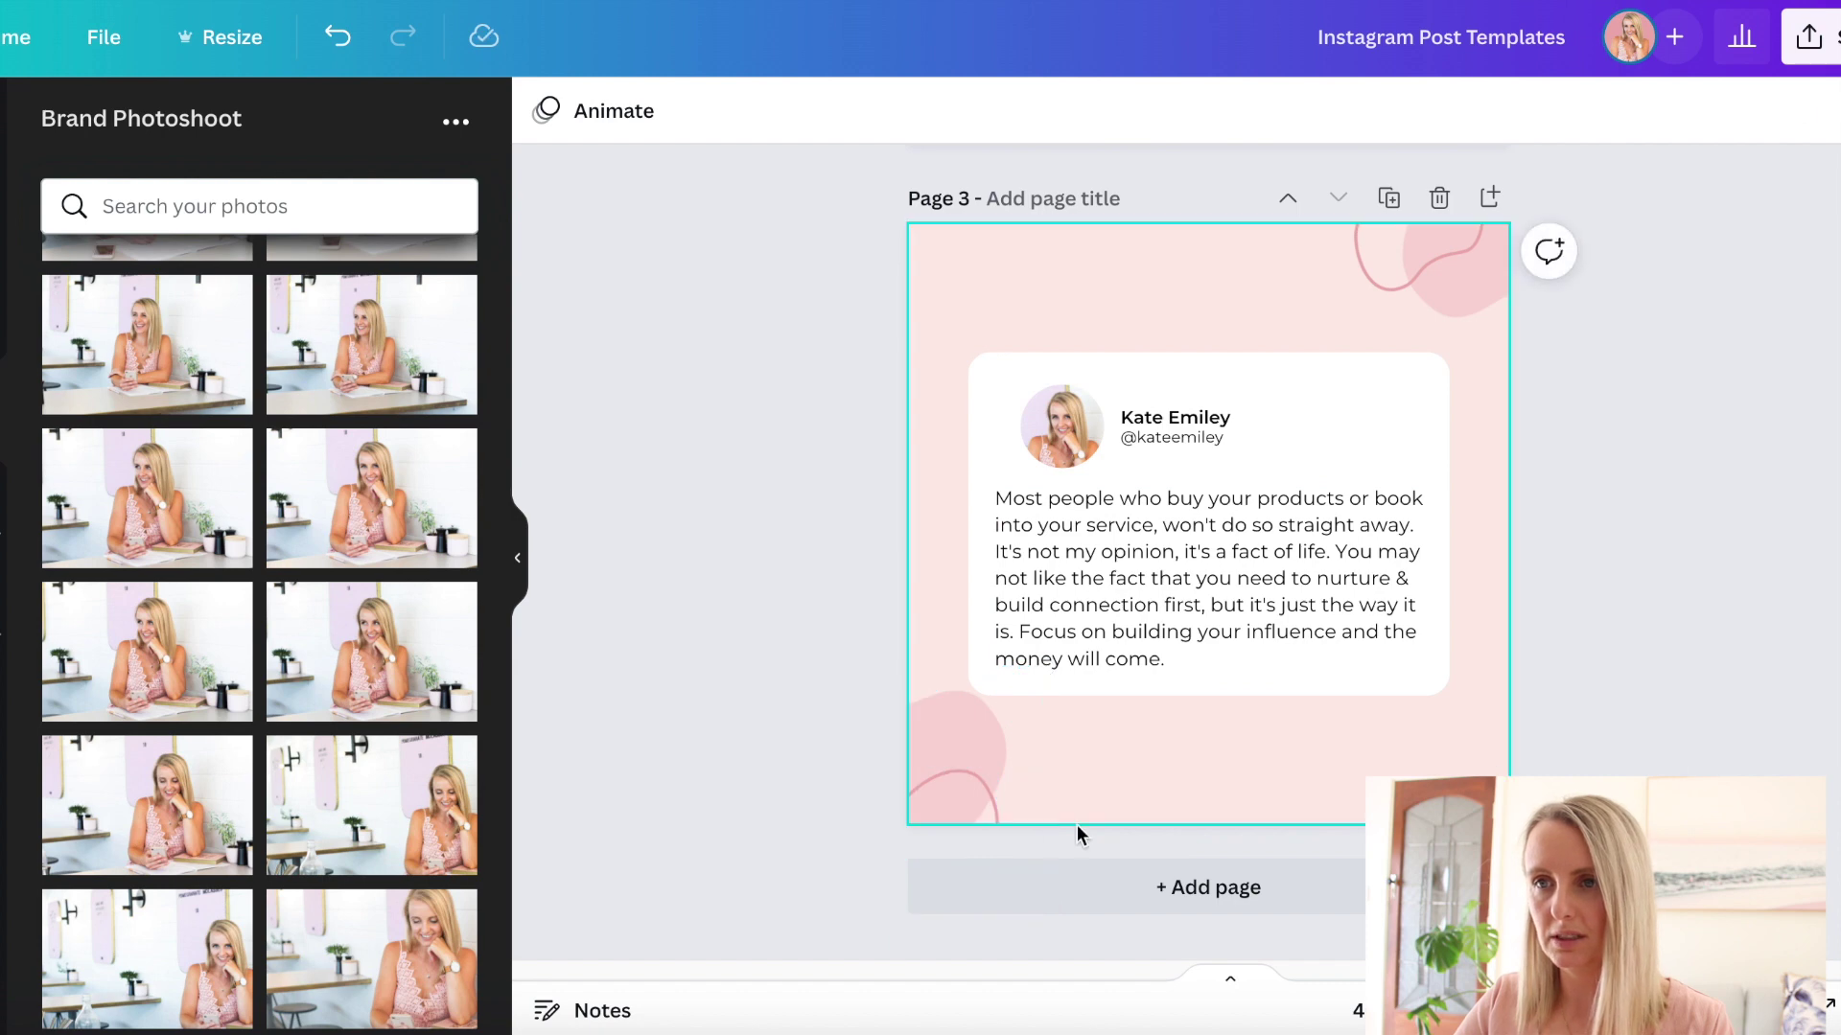
click(920, 706)
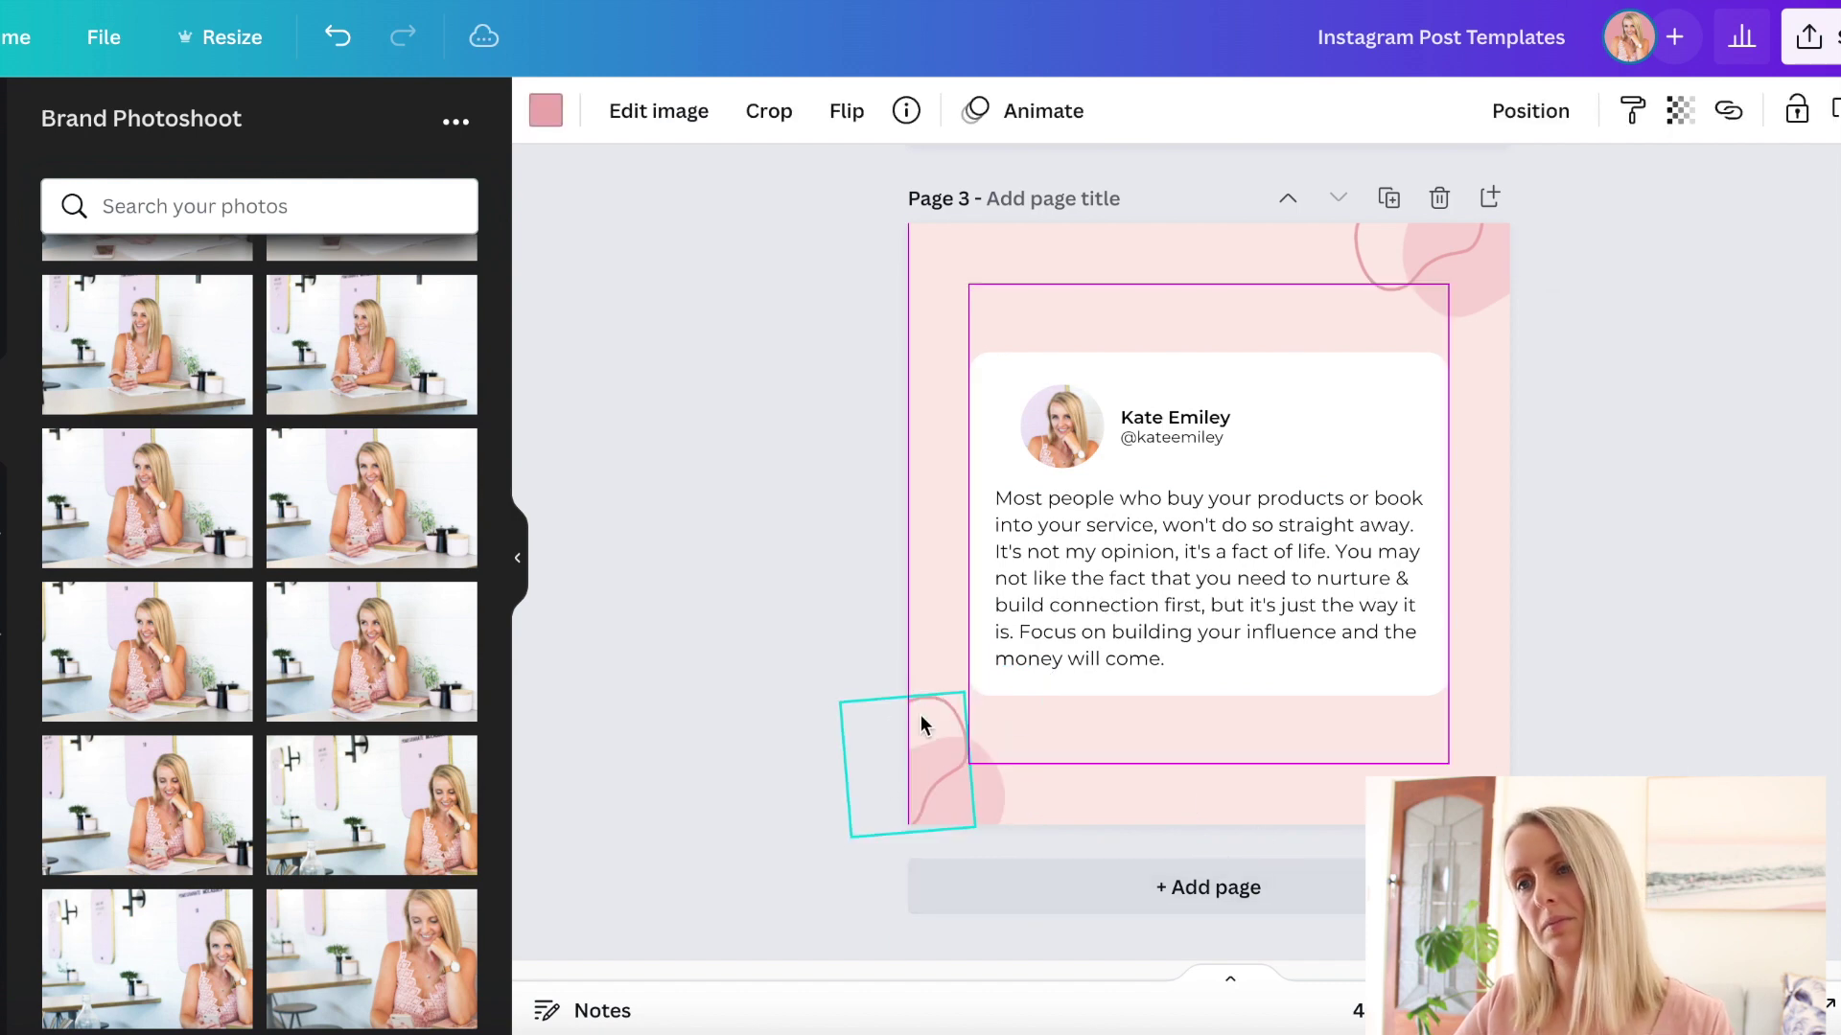
click(1740, 719)
scroll(1740, 687, up, 10)
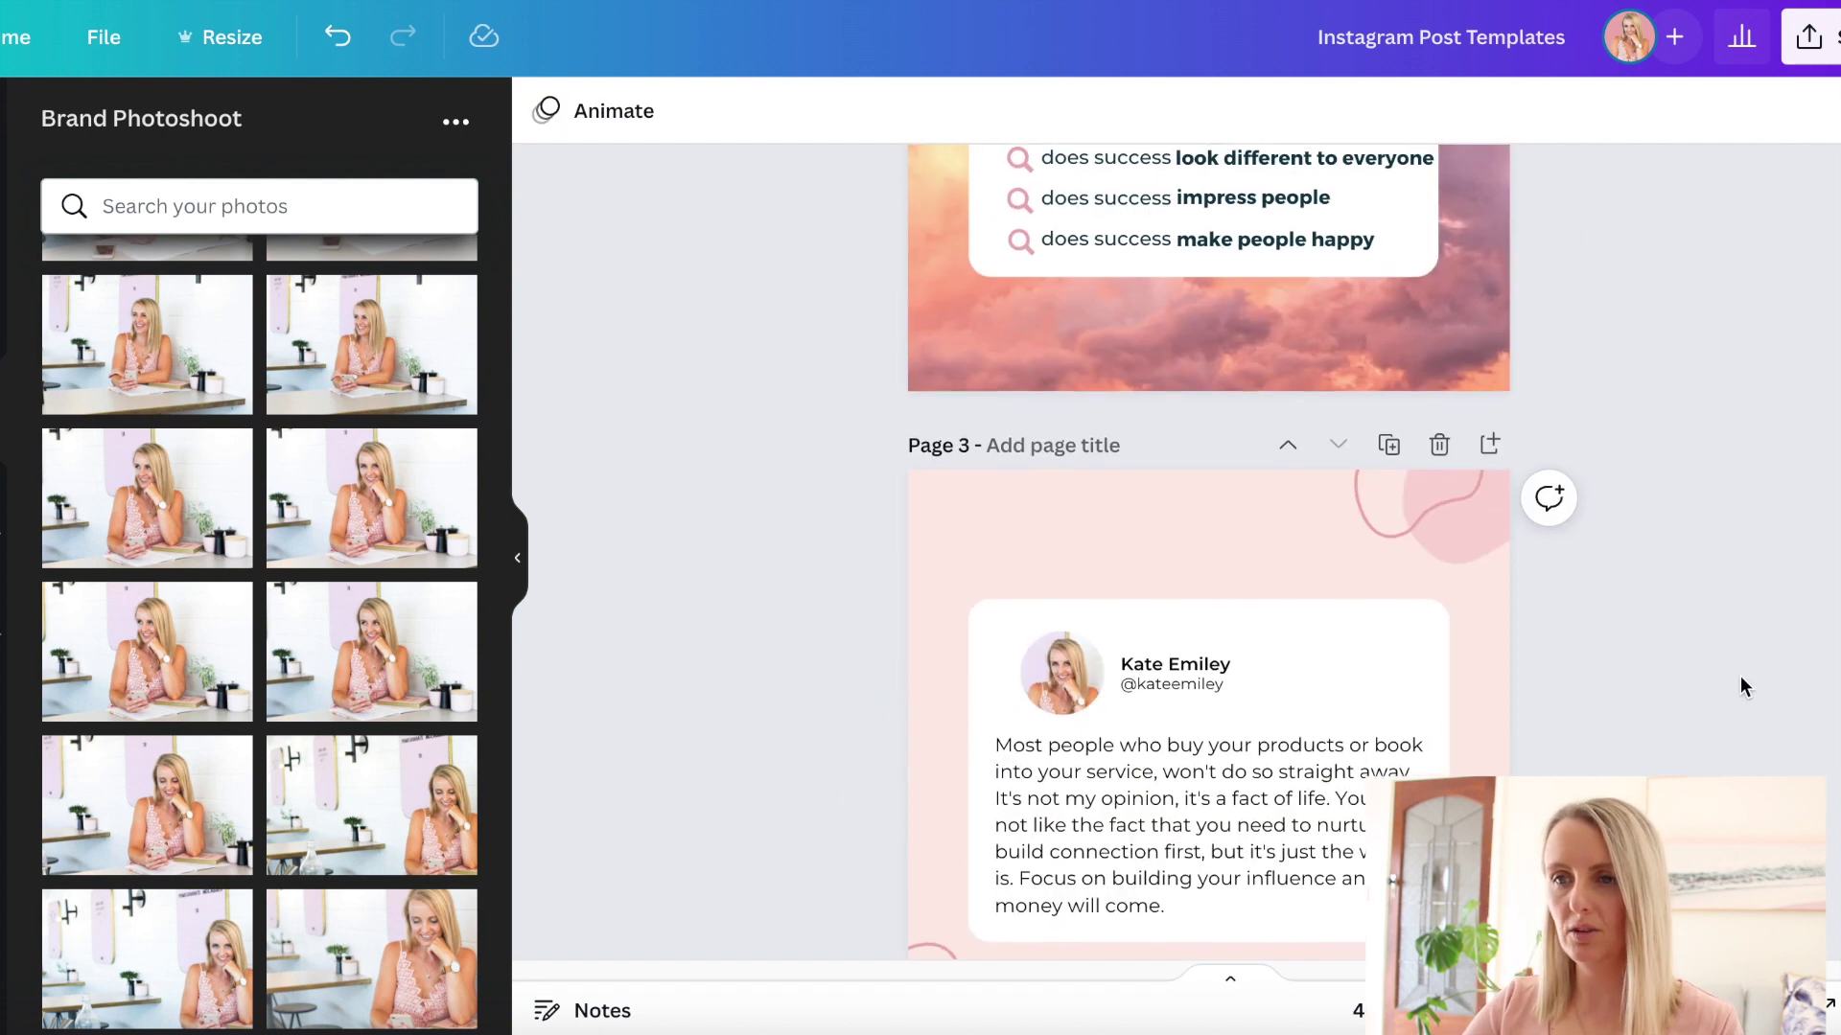
Step: Colour page 3's quote, author name and handle text dark navy using the first brand colour
scroll(1741, 754, down, 5)
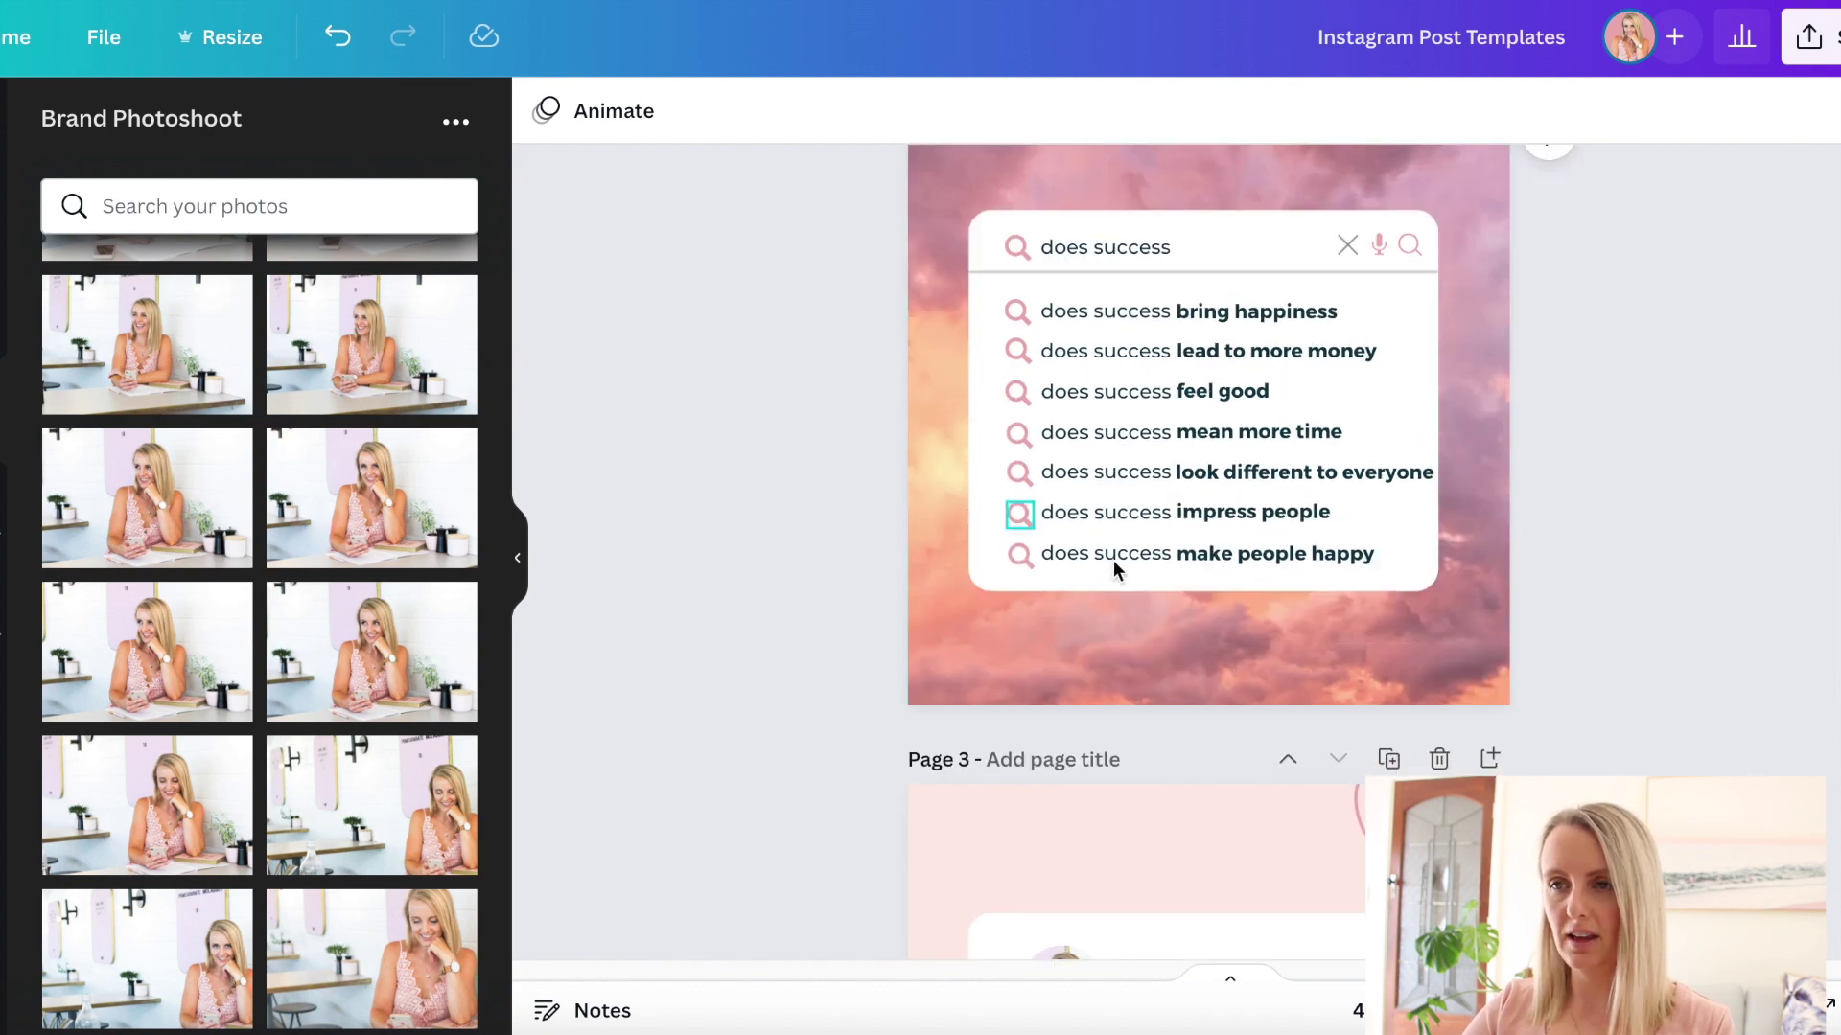
scroll(1543, 479, up, 3)
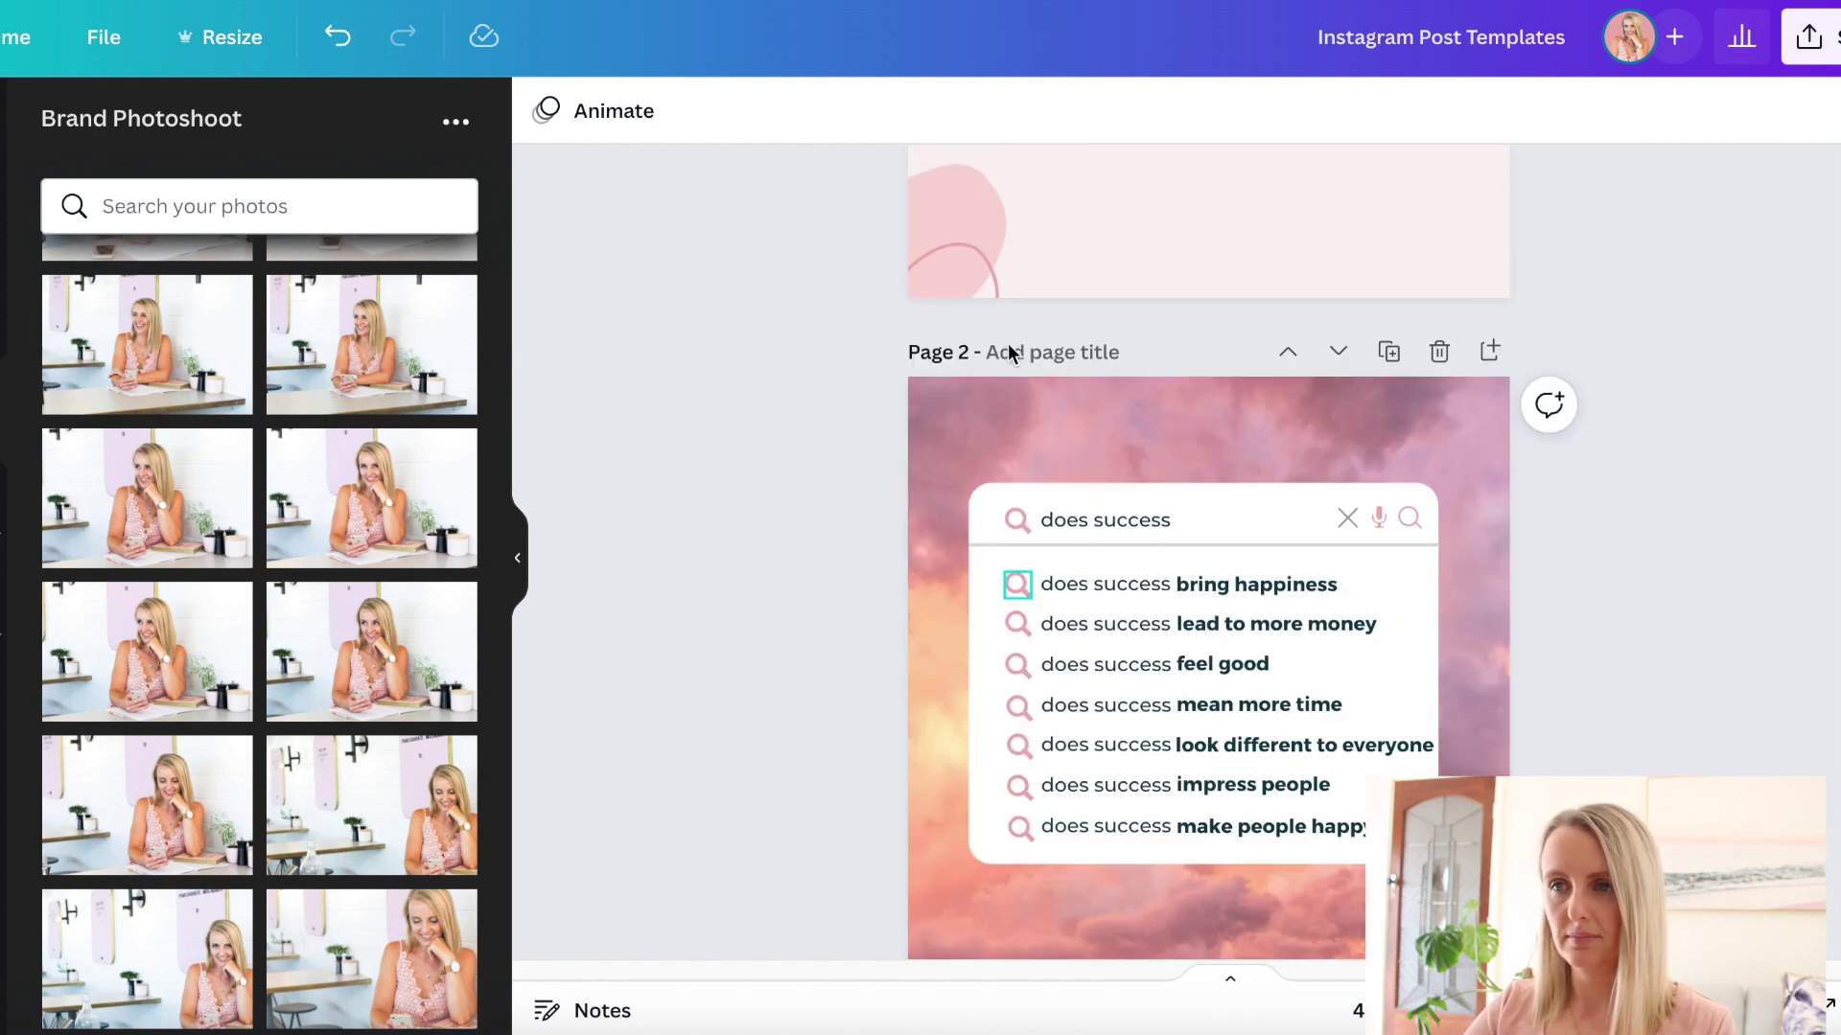
scroll(1544, 480, down, 6)
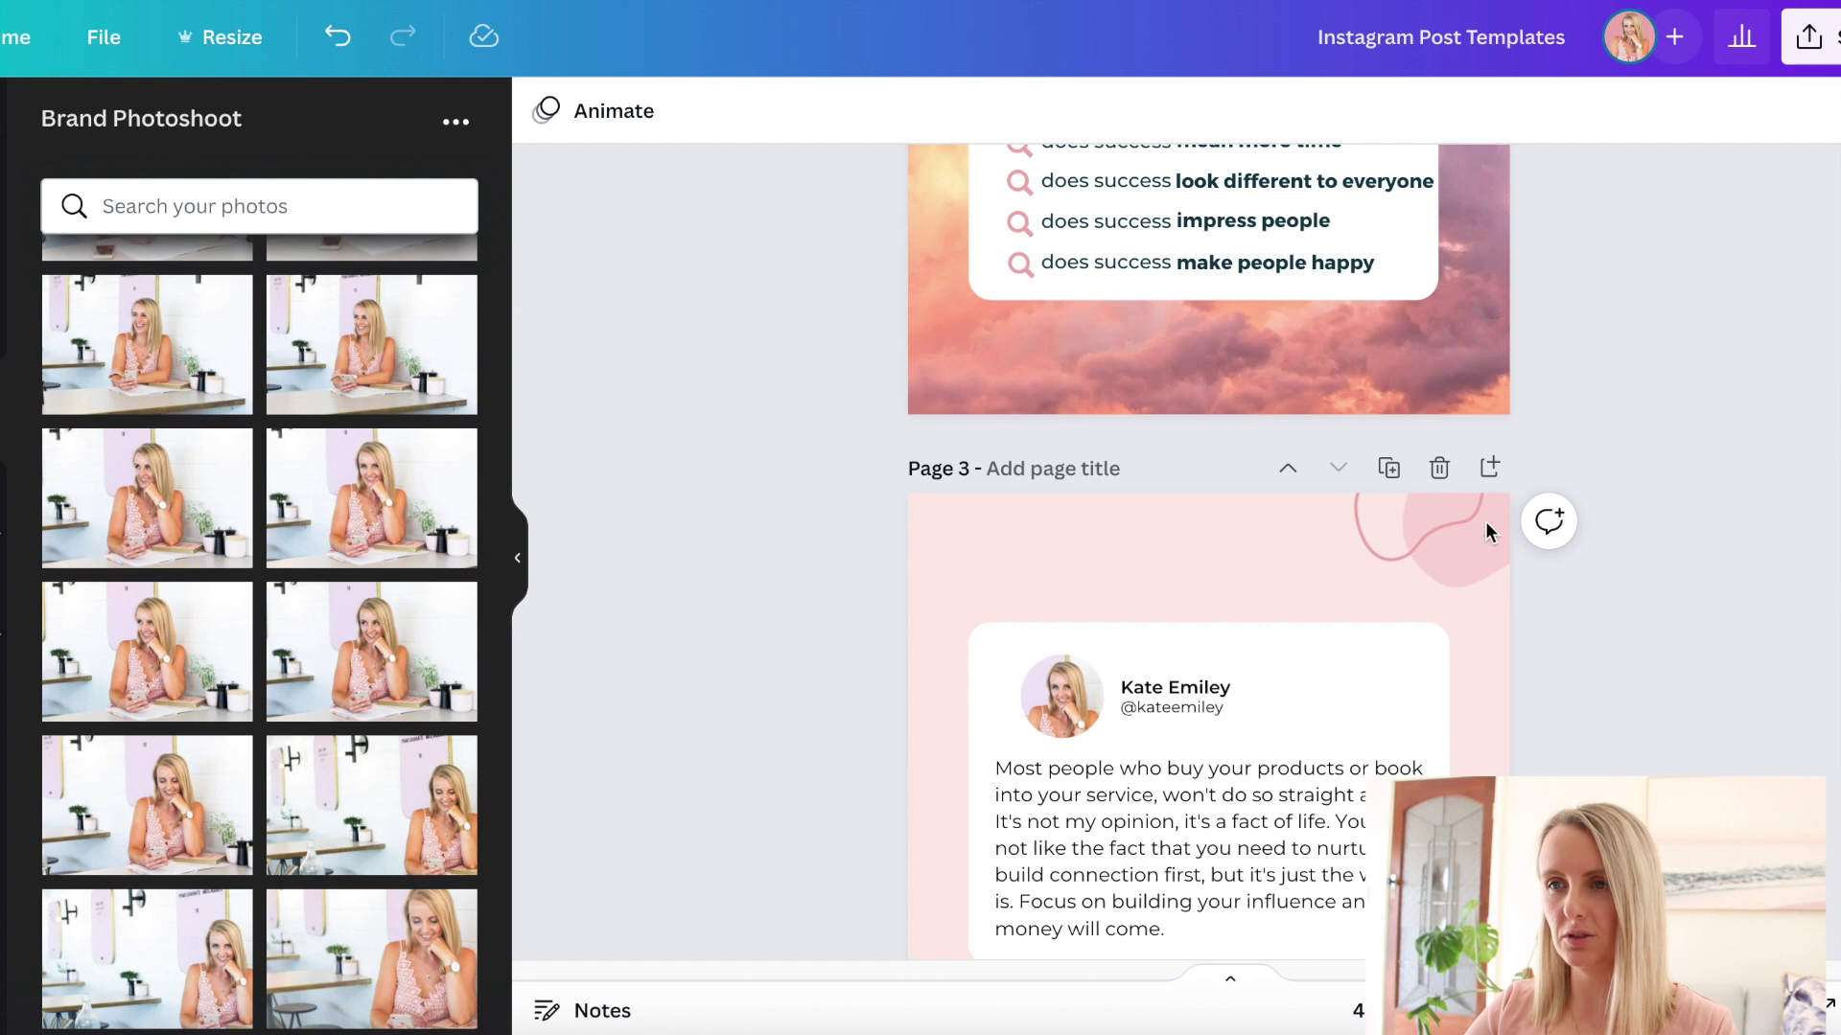
scroll(1738, 464, down, 3)
scroll(1208, 671, up, 15)
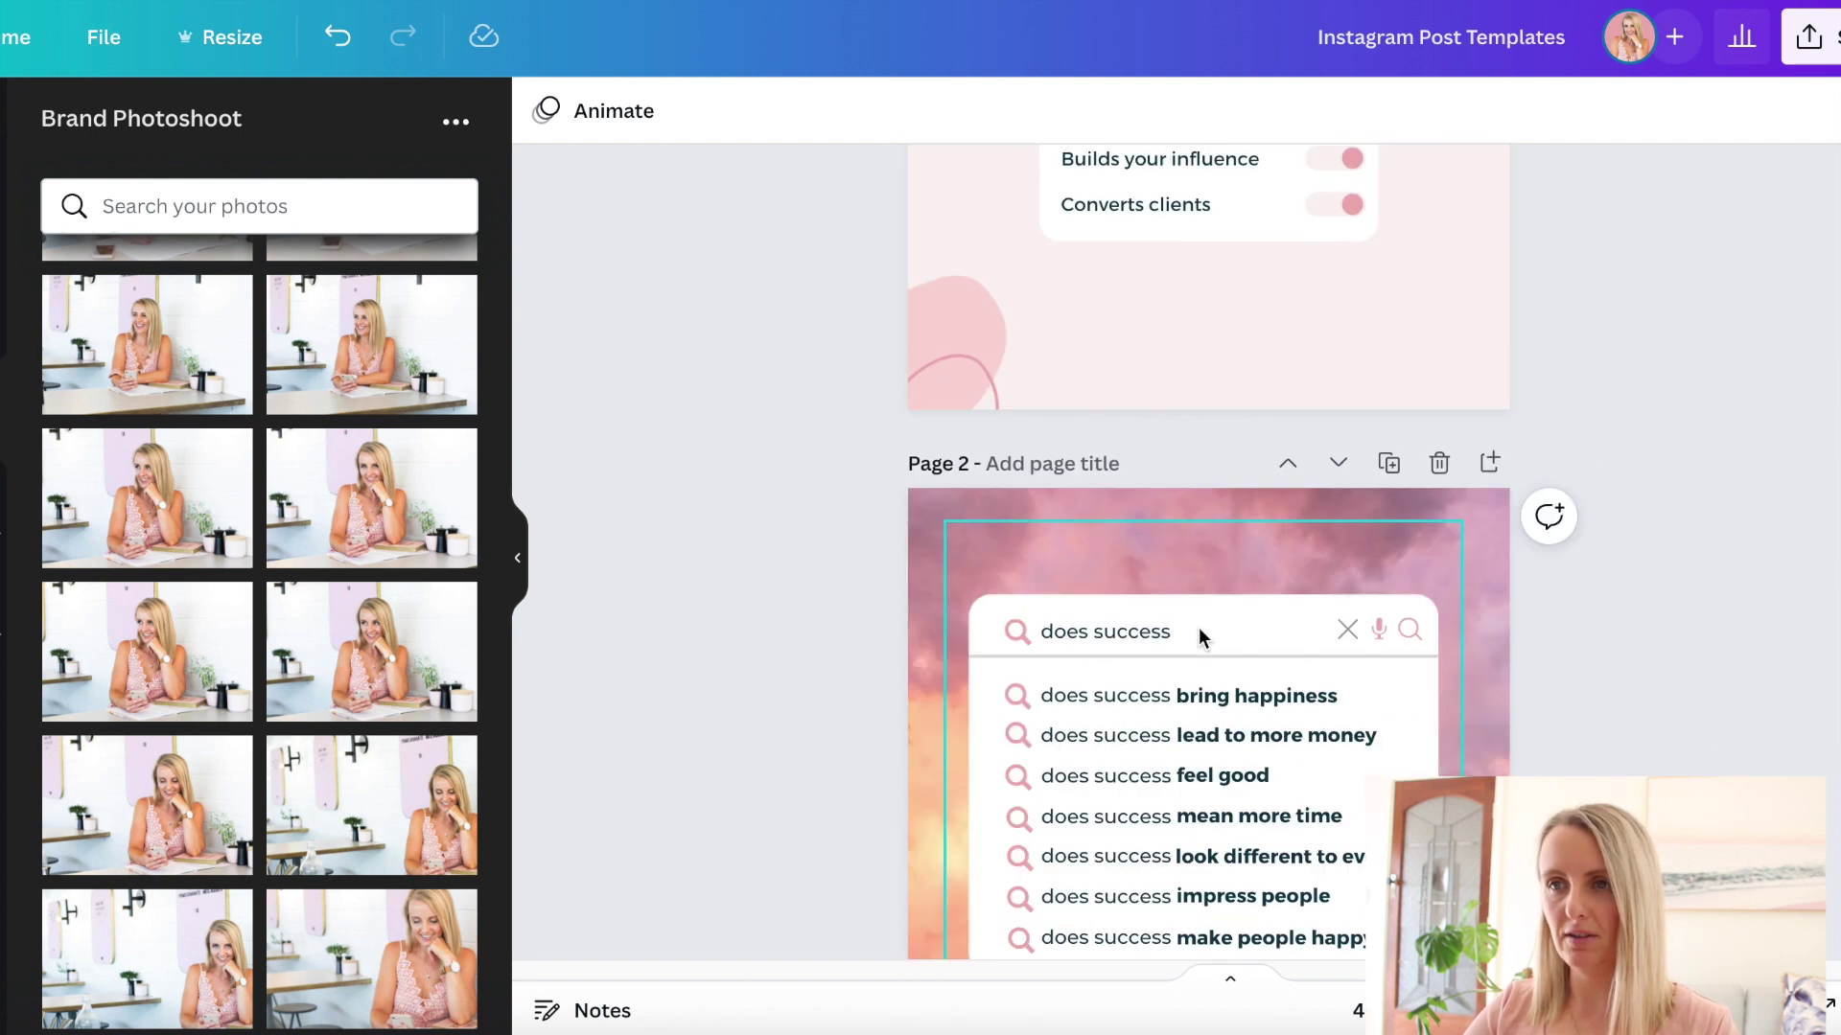
scroll(1170, 316, down, 2)
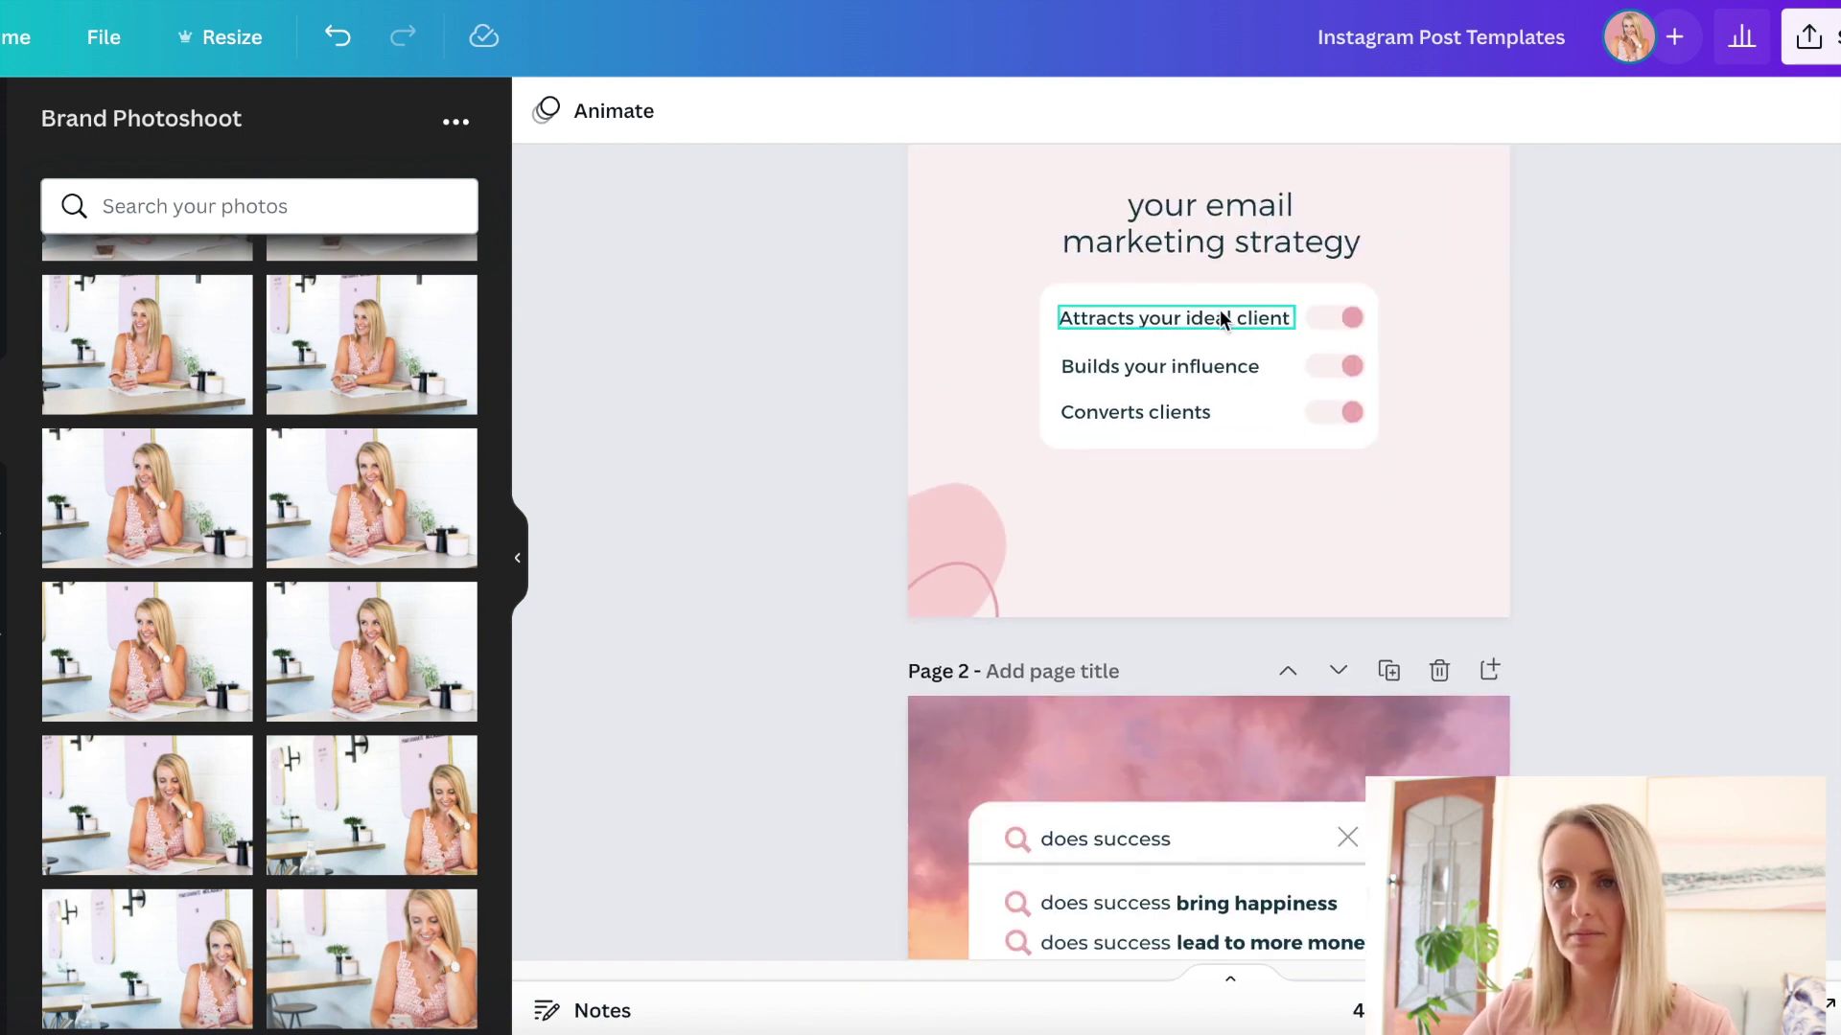
click(1192, 239)
scroll(1544, 537, down, 11)
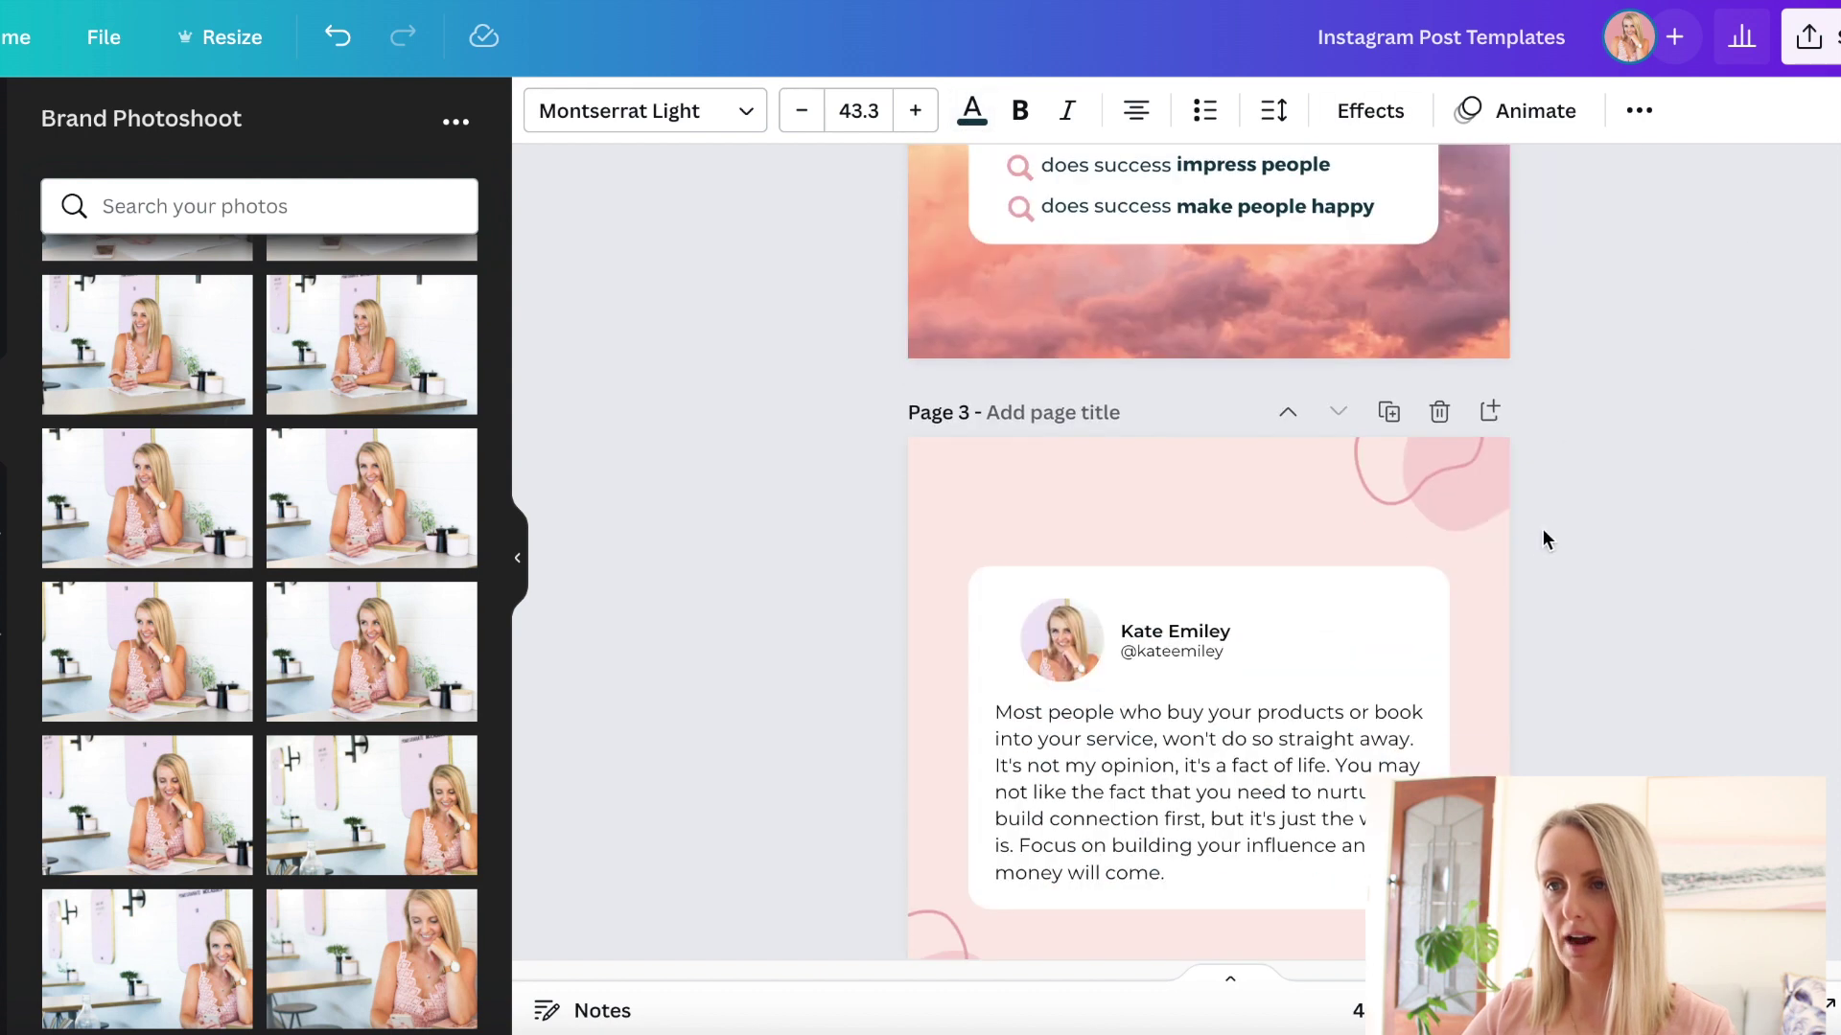
click(1180, 567)
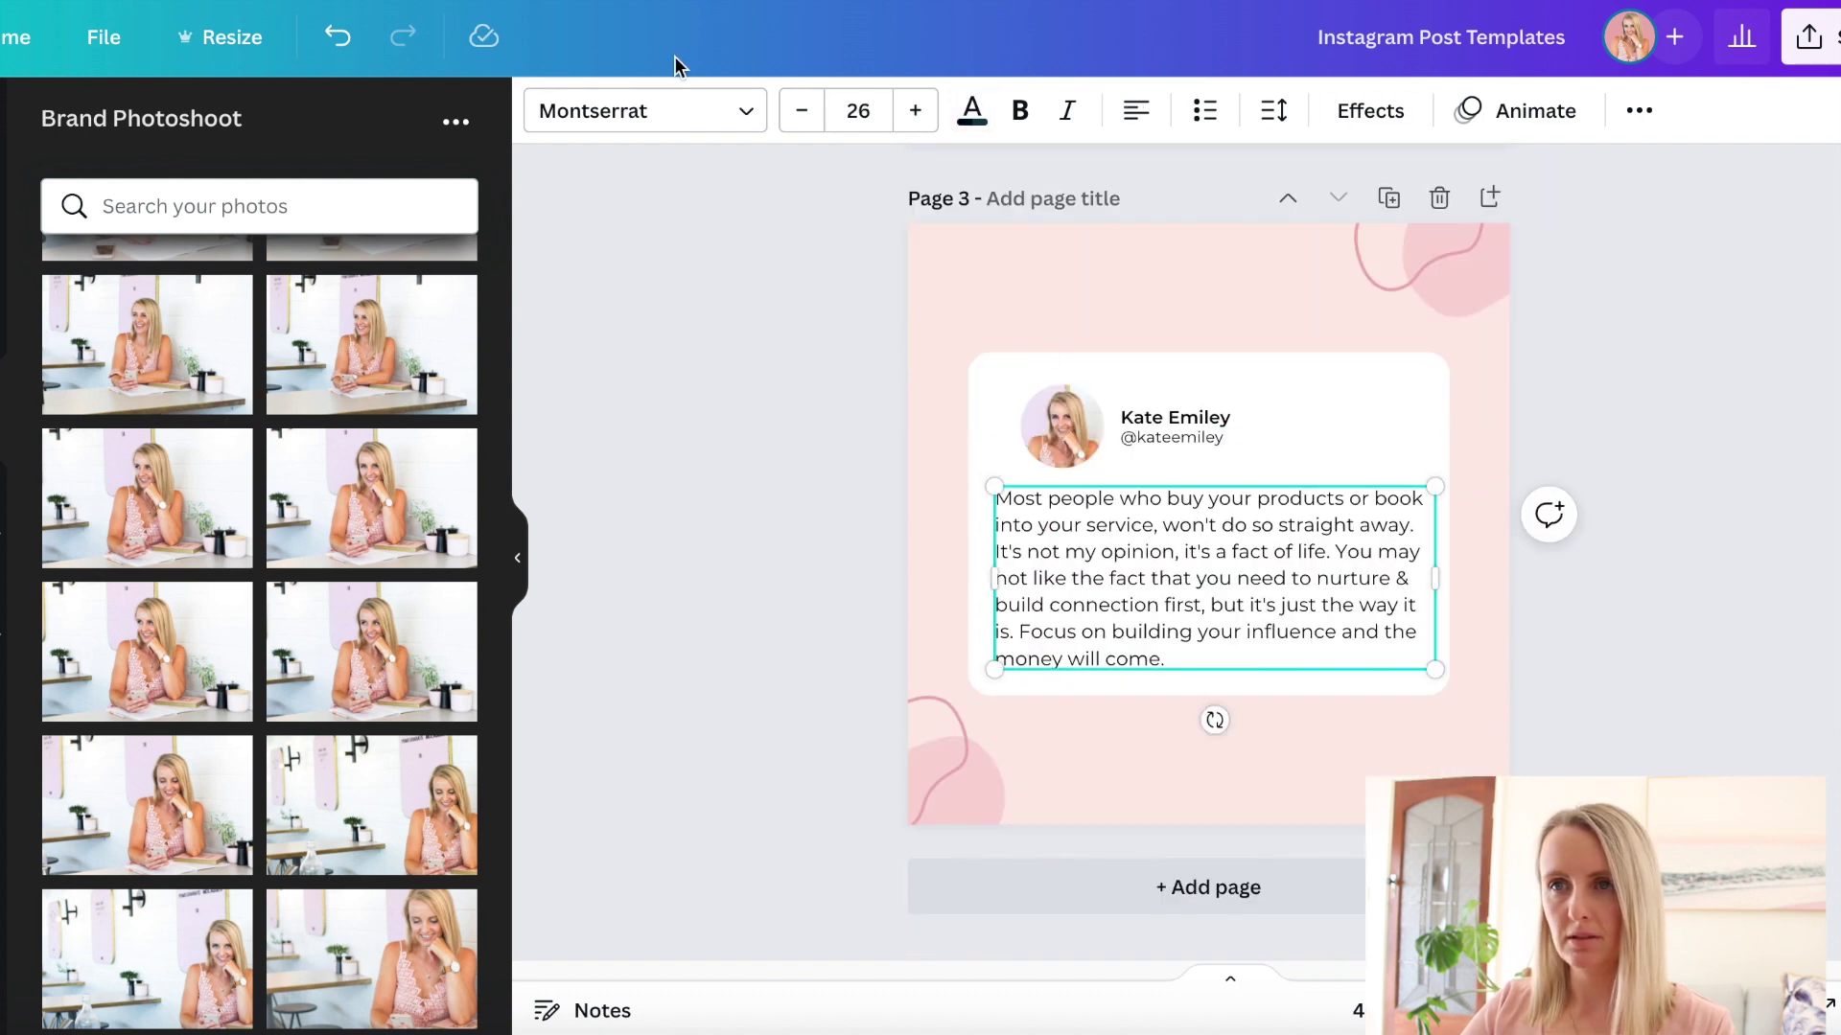
click(969, 125)
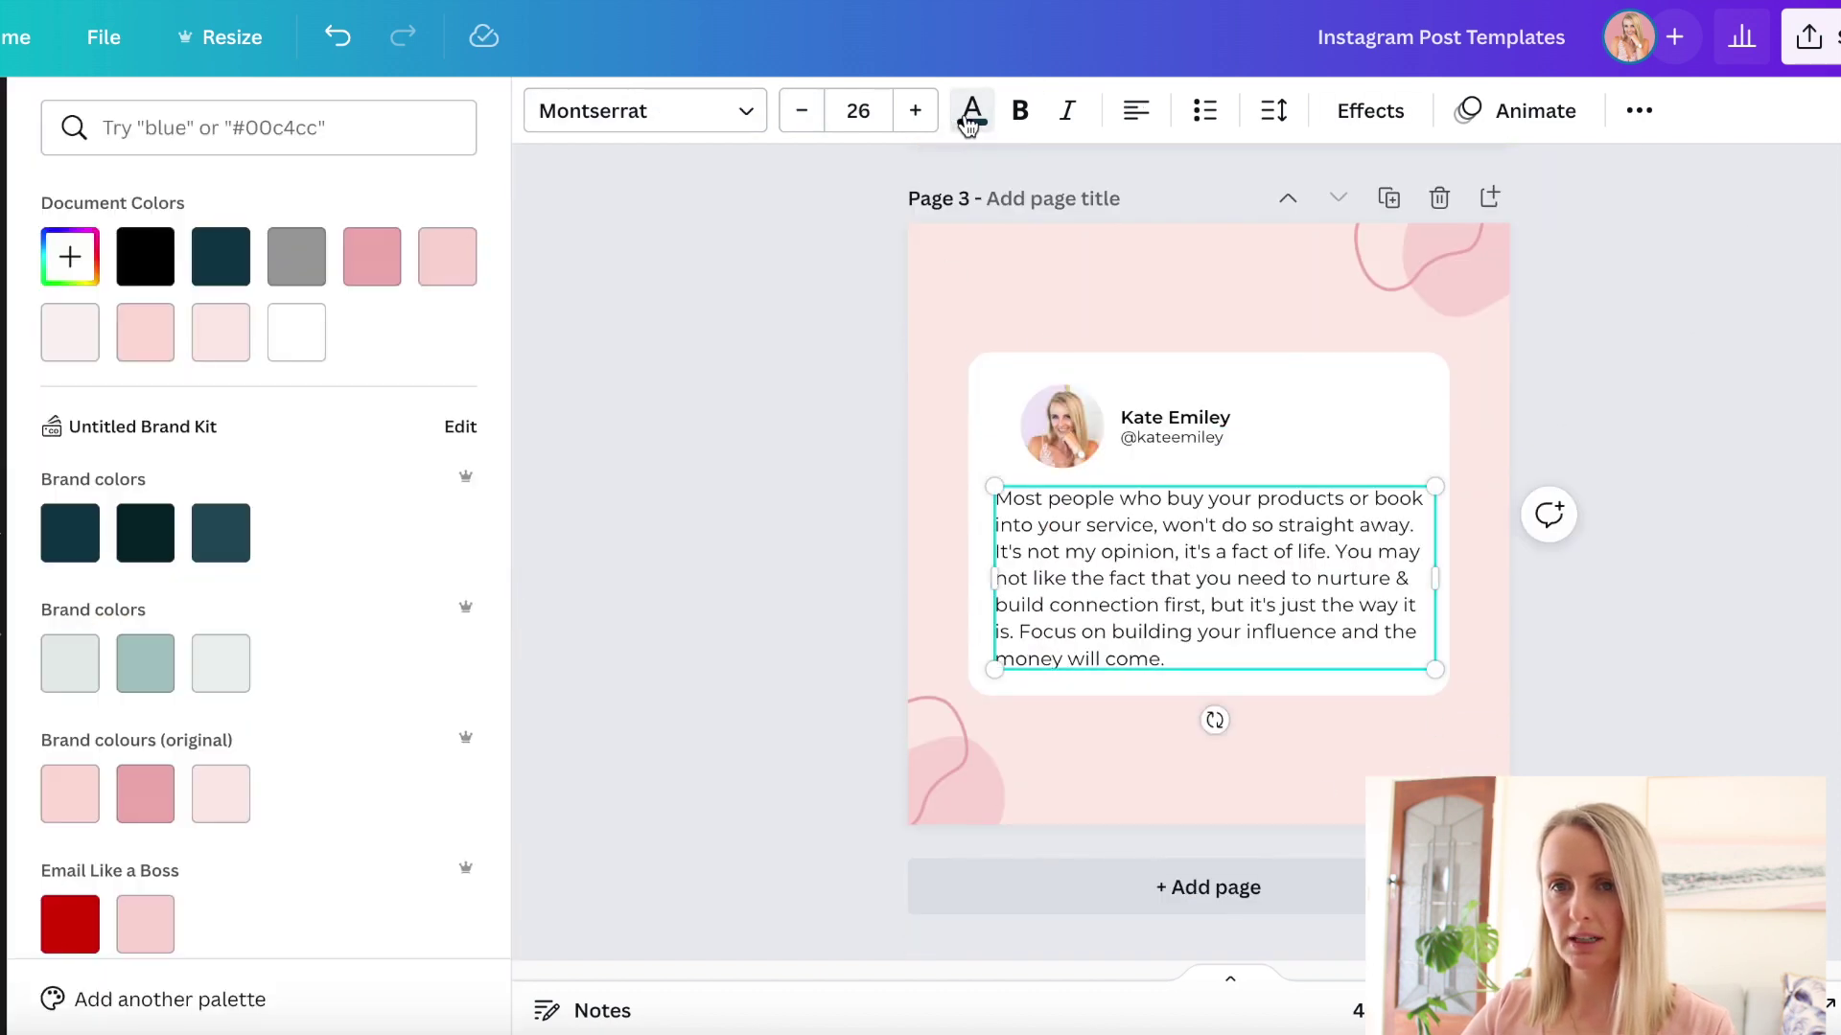
click(70, 533)
key(Tab)
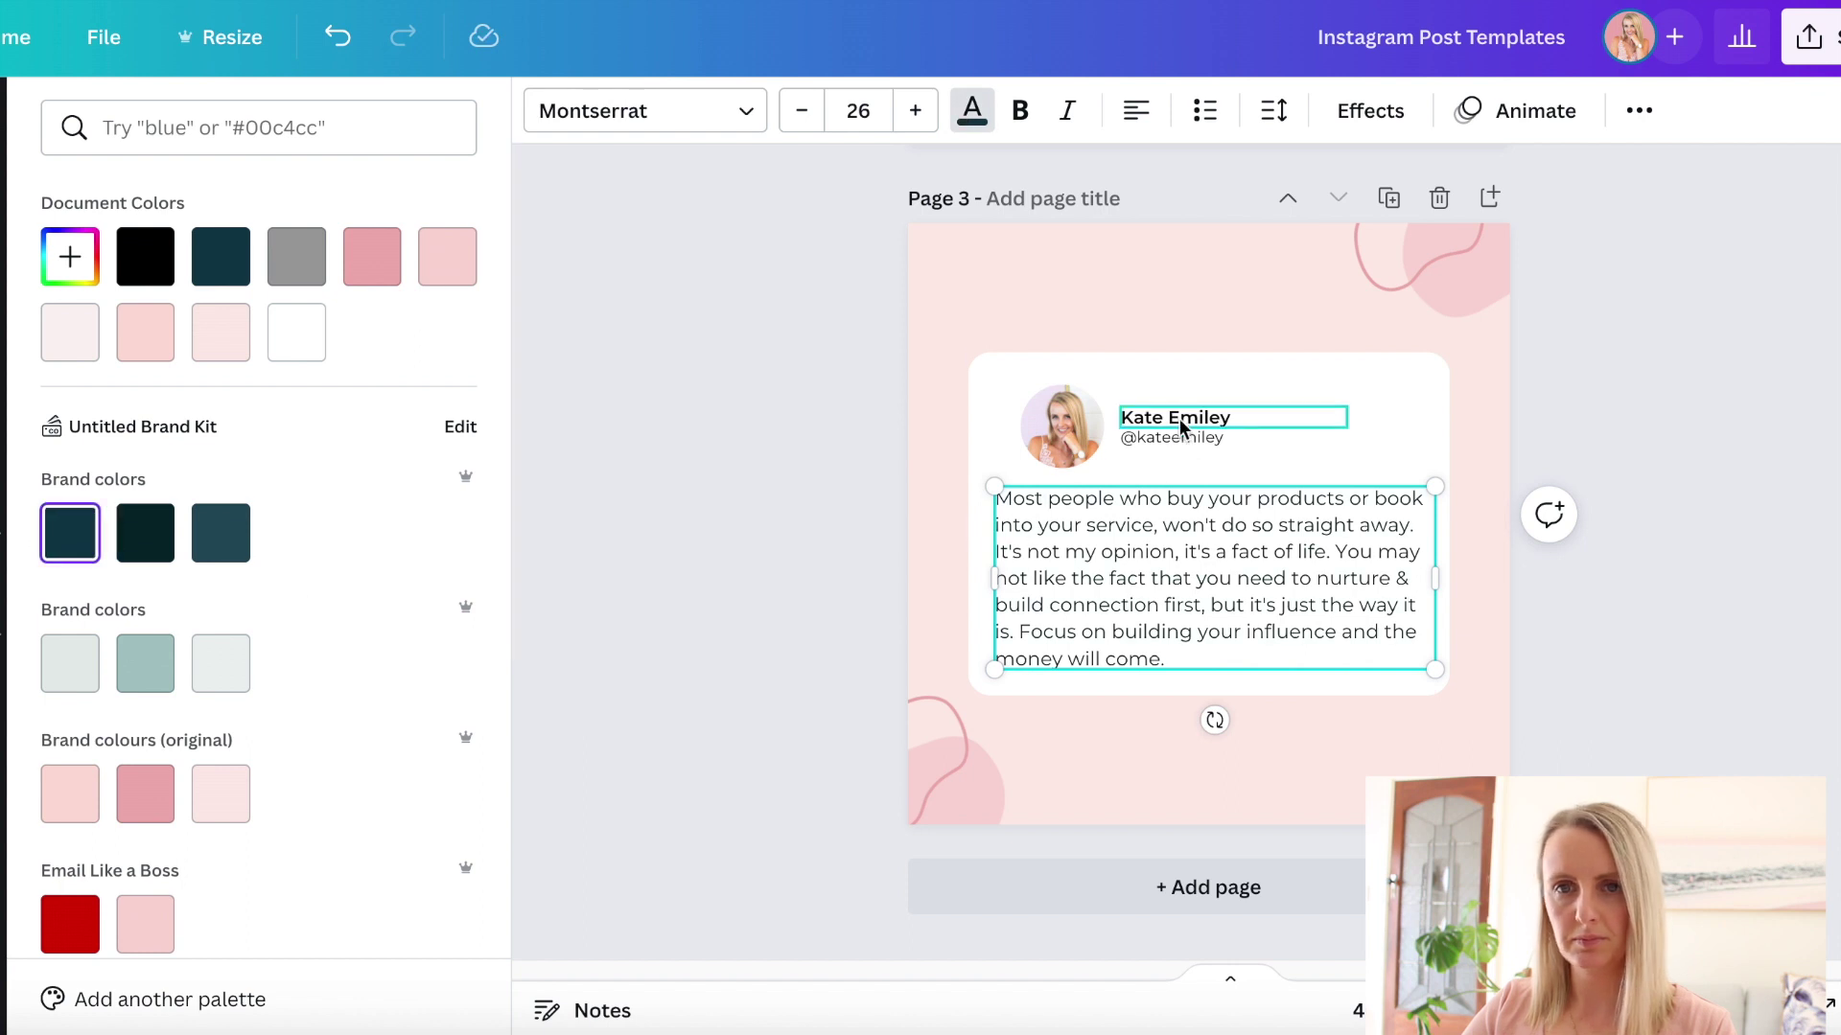
click(85, 535)
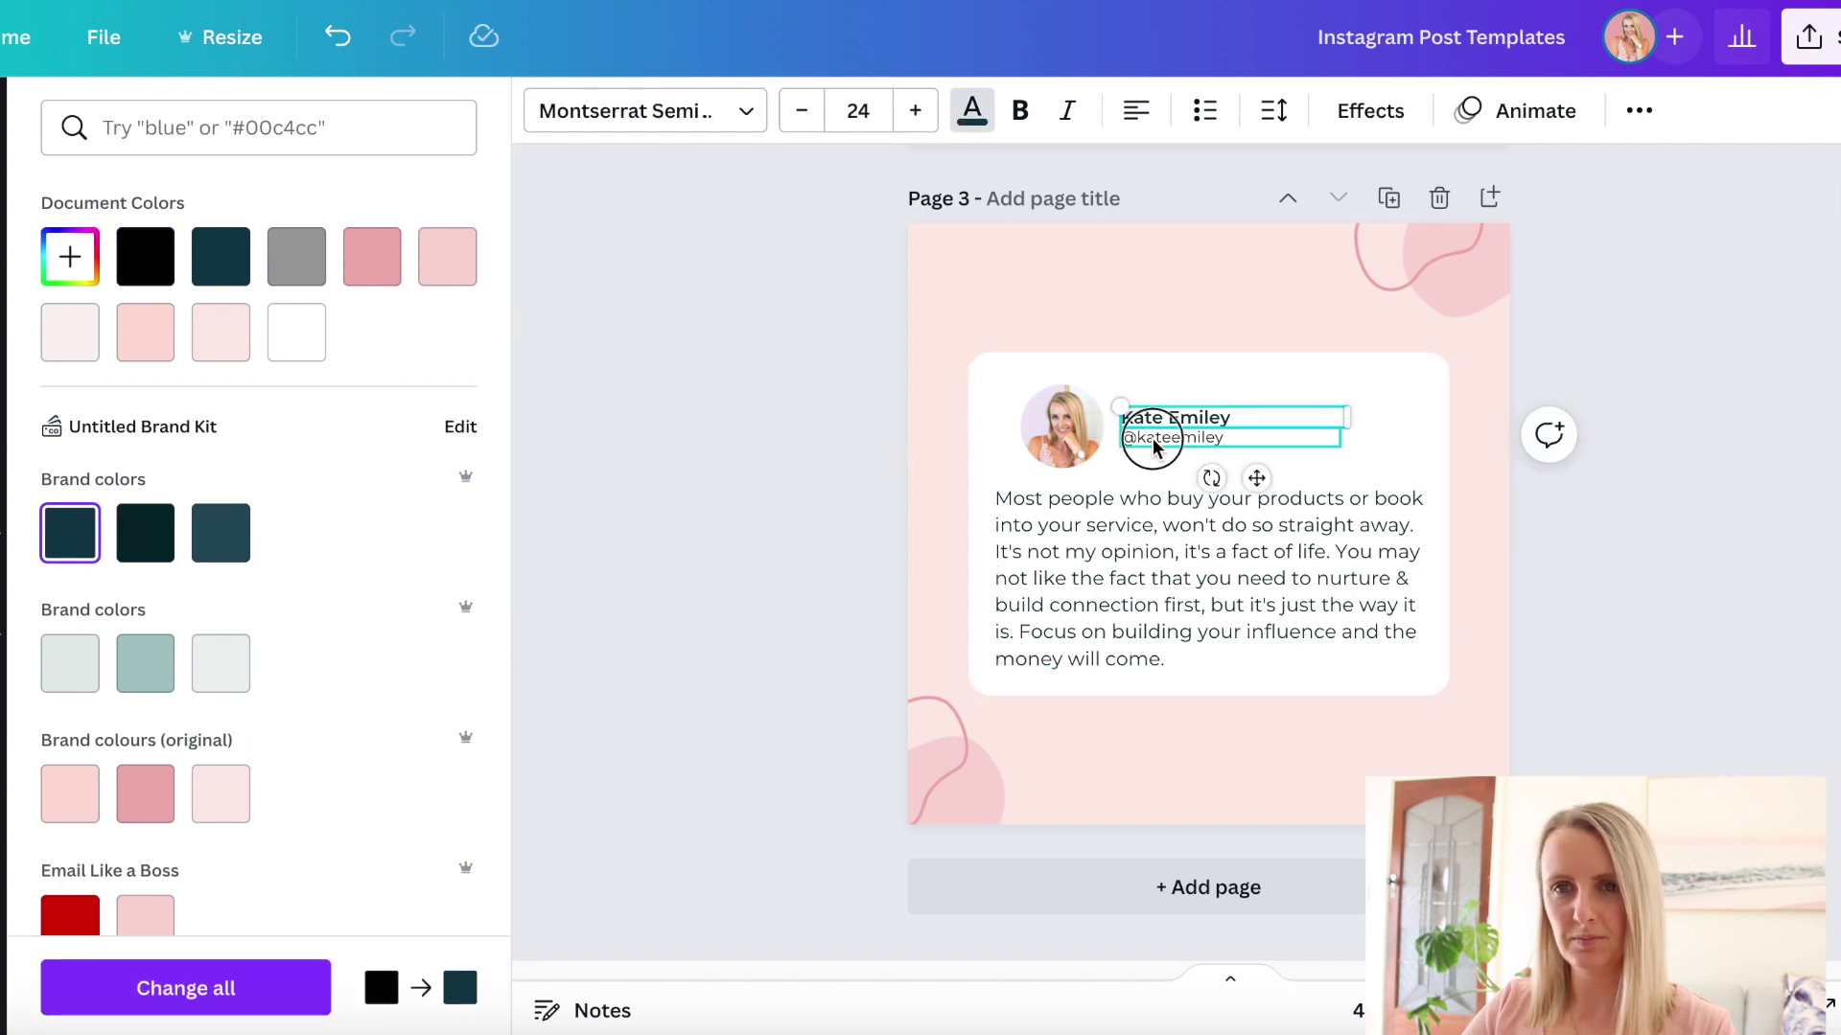
key(Tab)
click(96, 533)
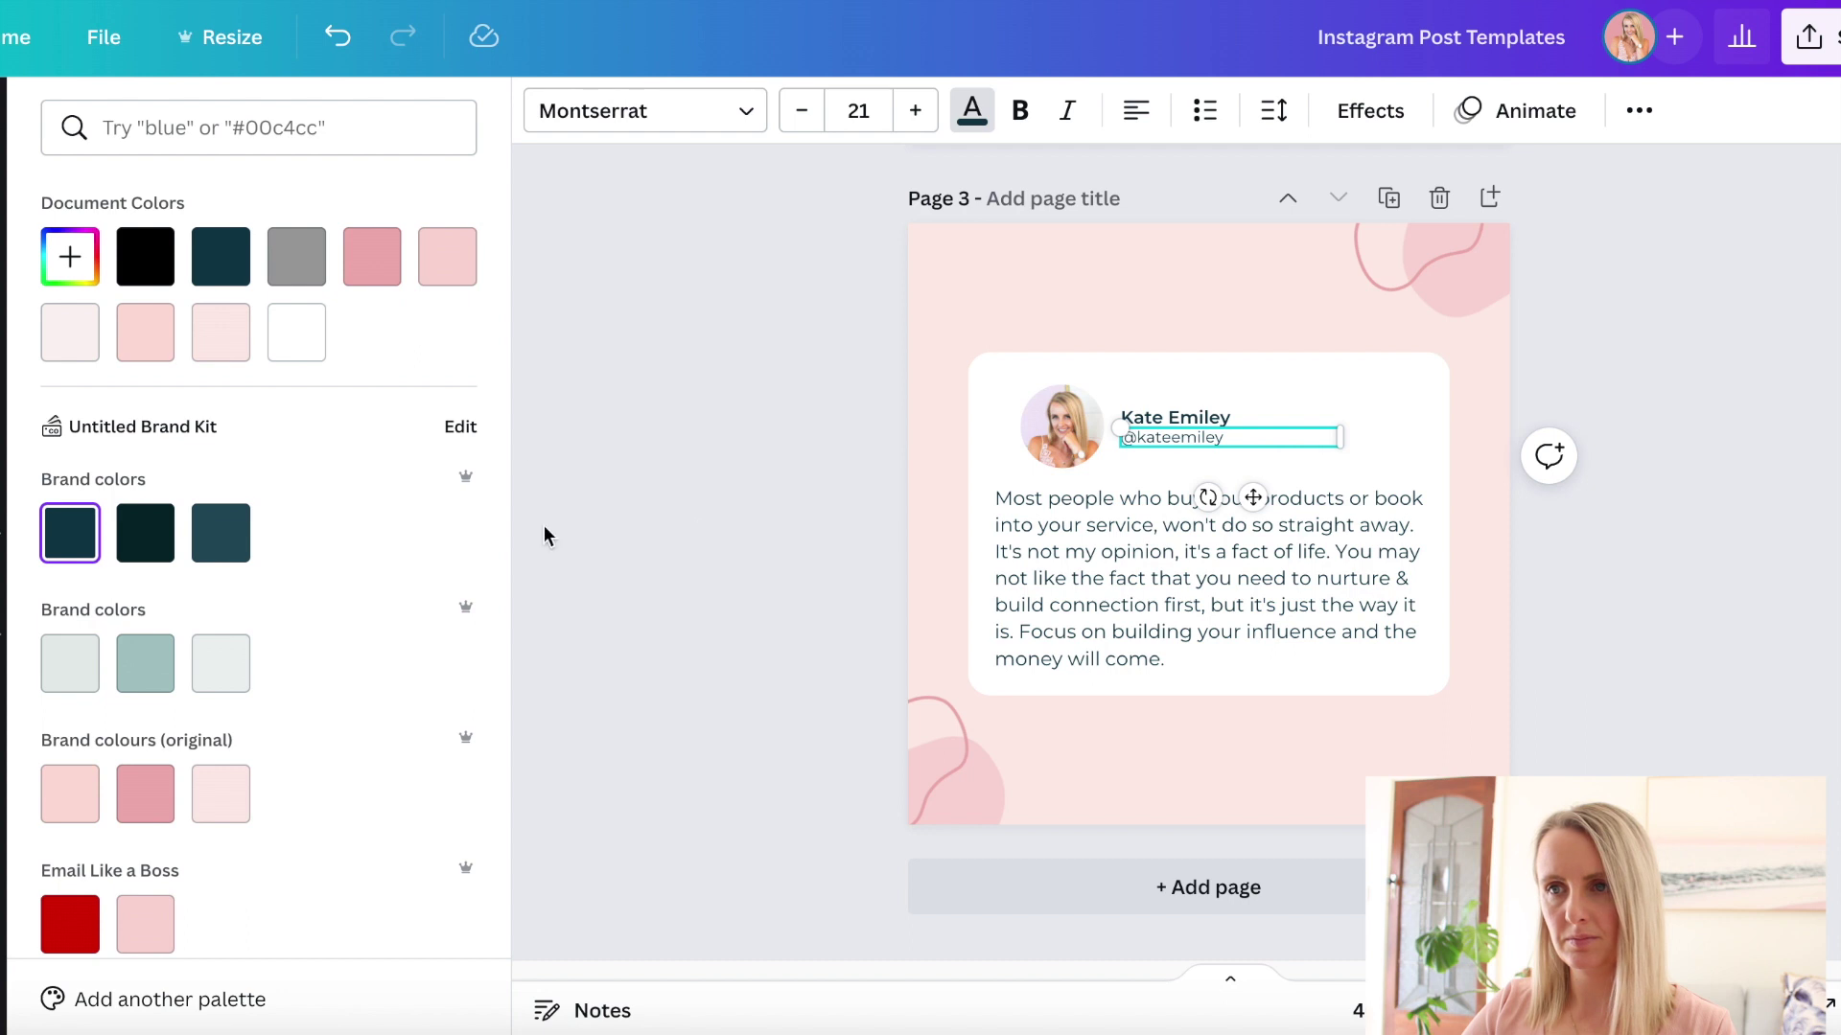
click(759, 452)
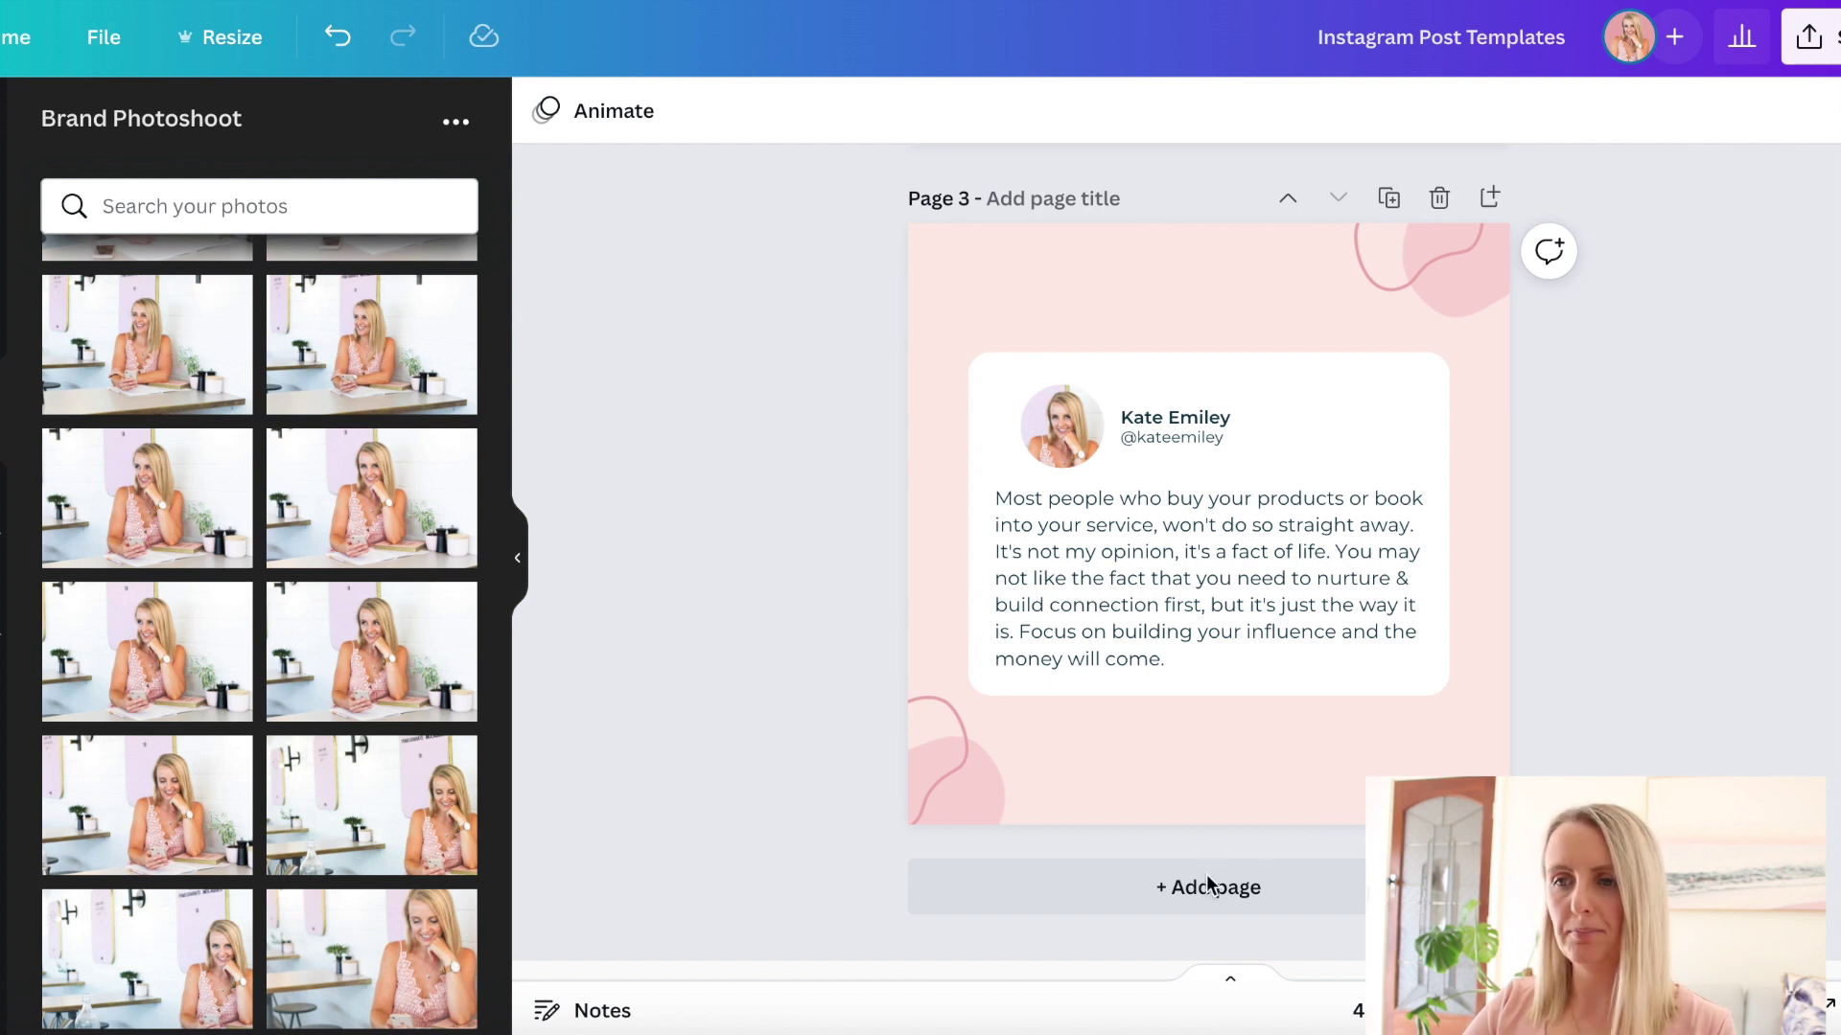
Step: Add a blank fourth page after the tweet page
click(1131, 892)
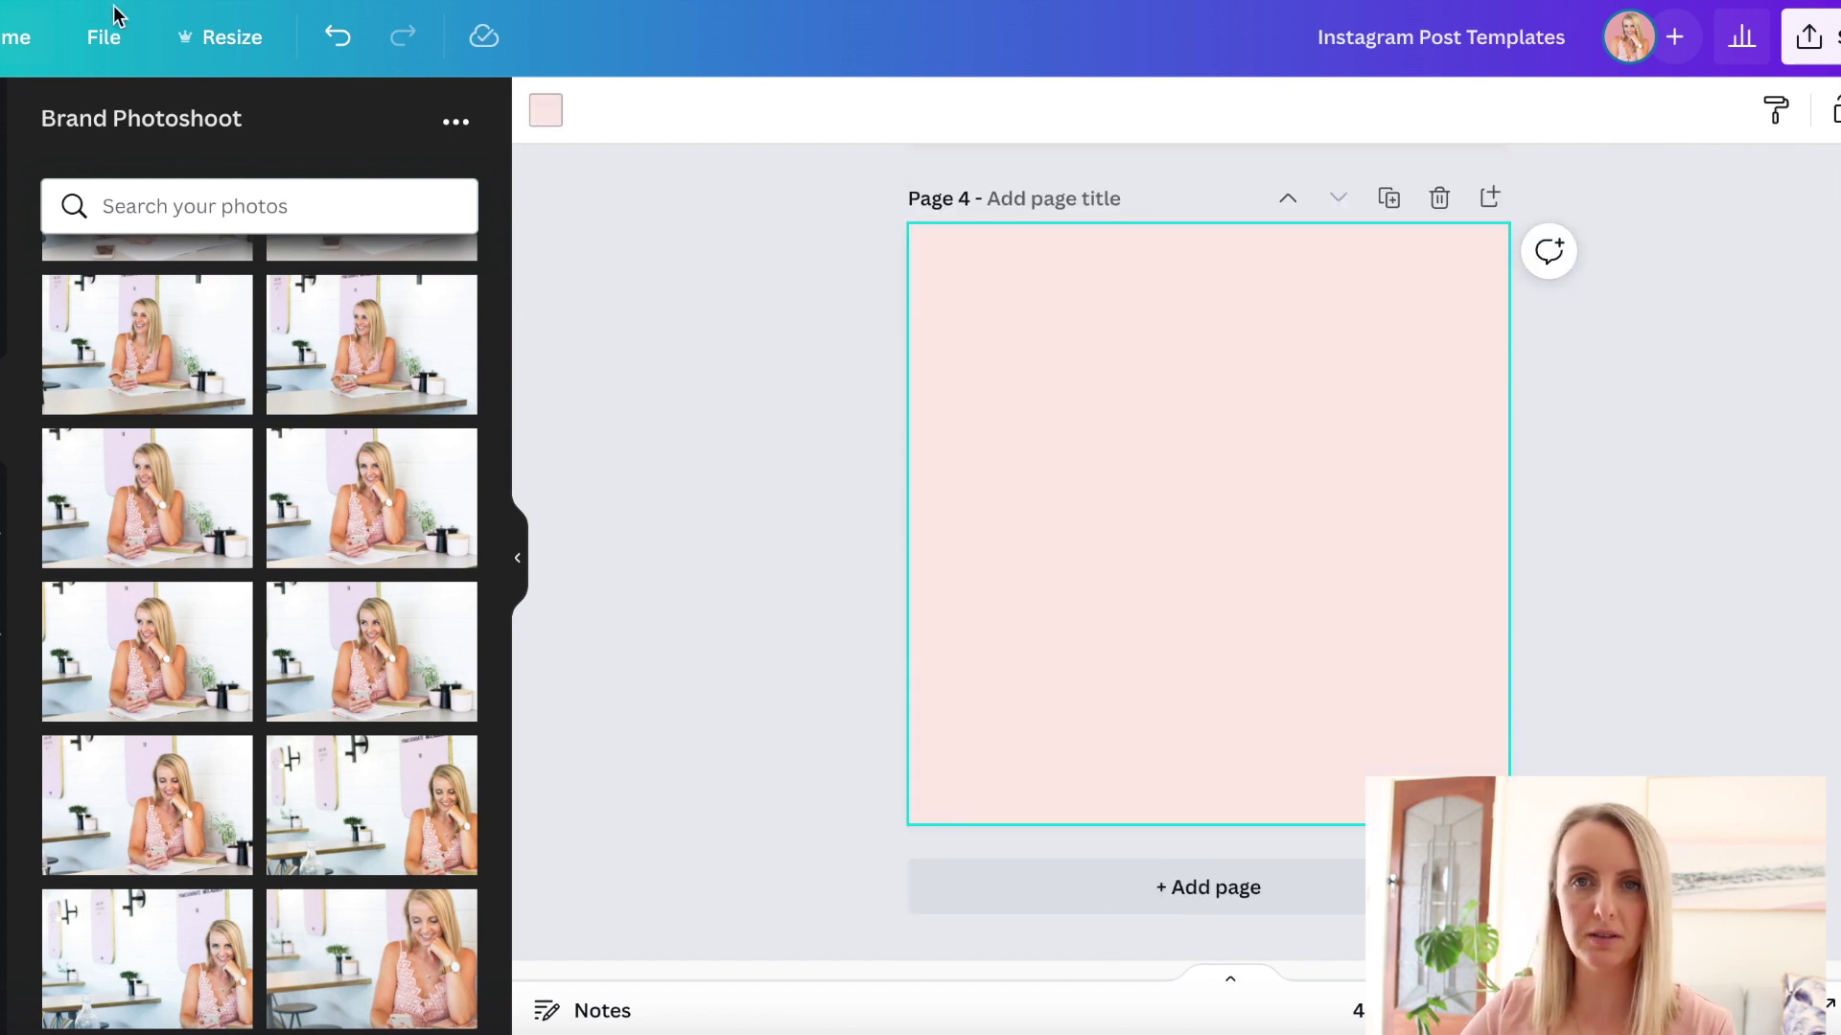
scroll(258, 633, up, 3)
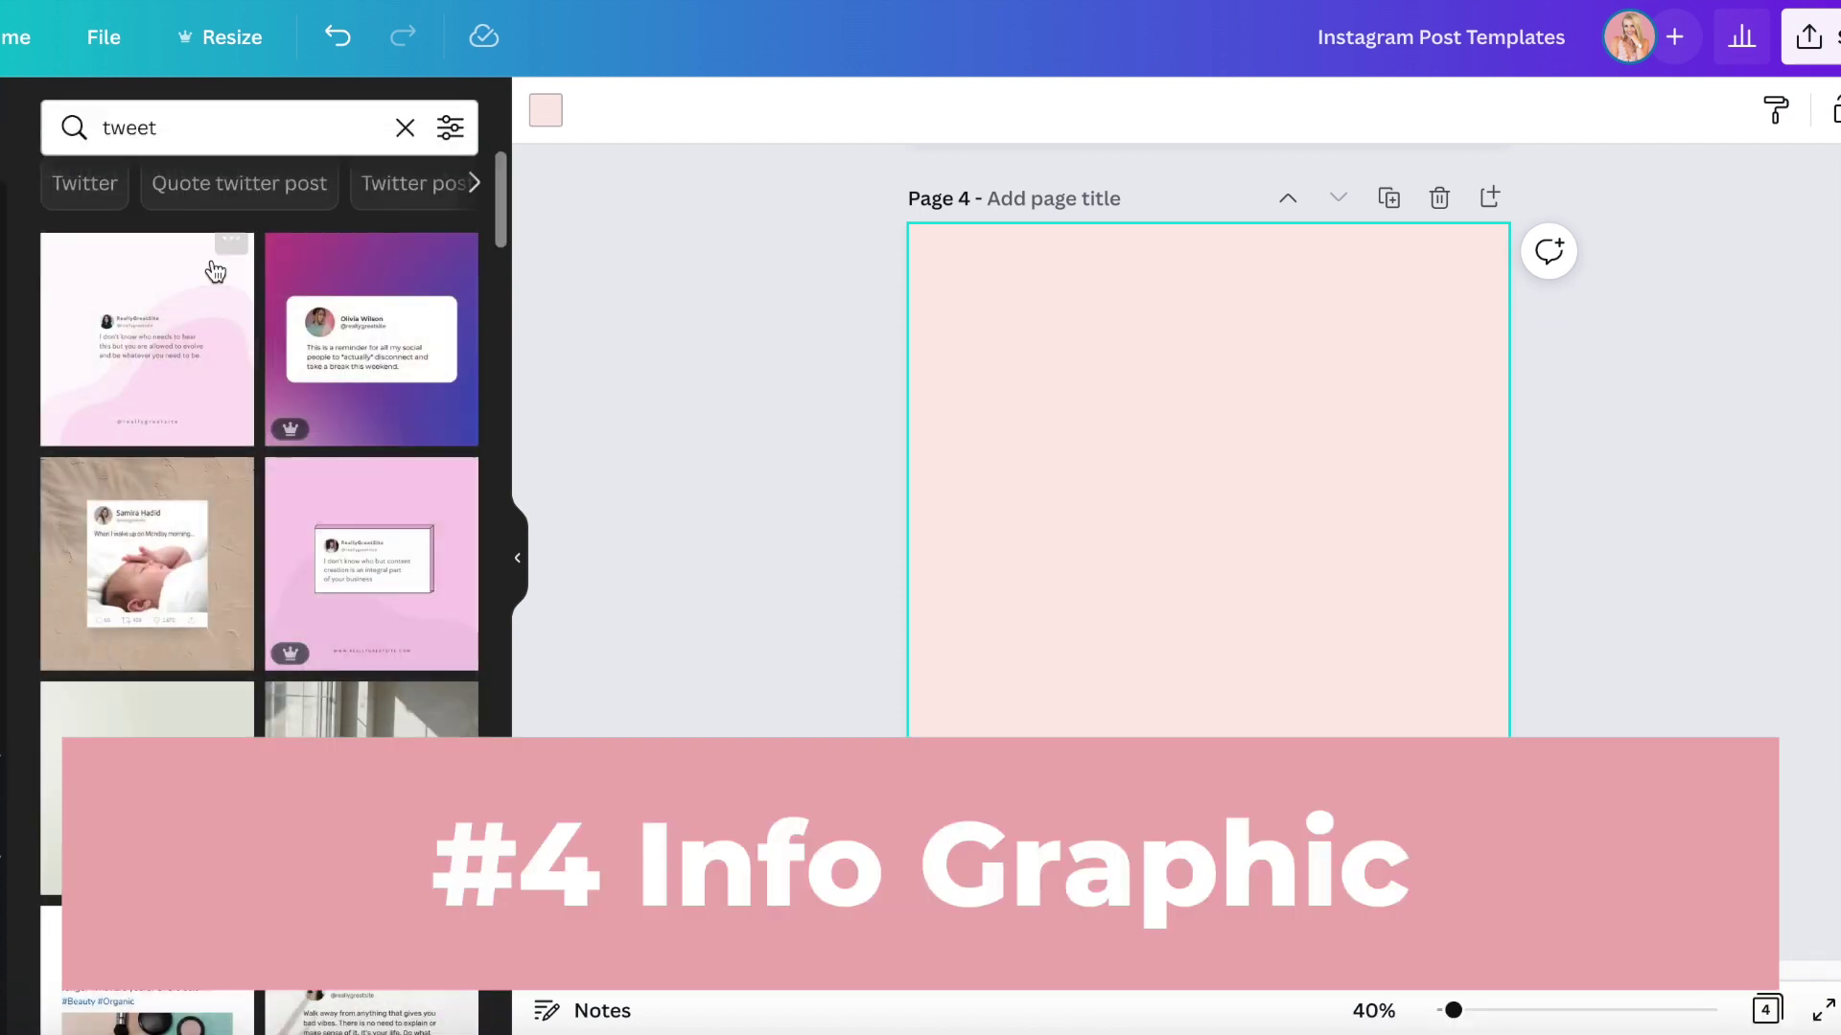
click(204, 132)
Step: Search templates for 'funnel' and apply the Selfcare Checklist funnel template to page 4
text(funnel)
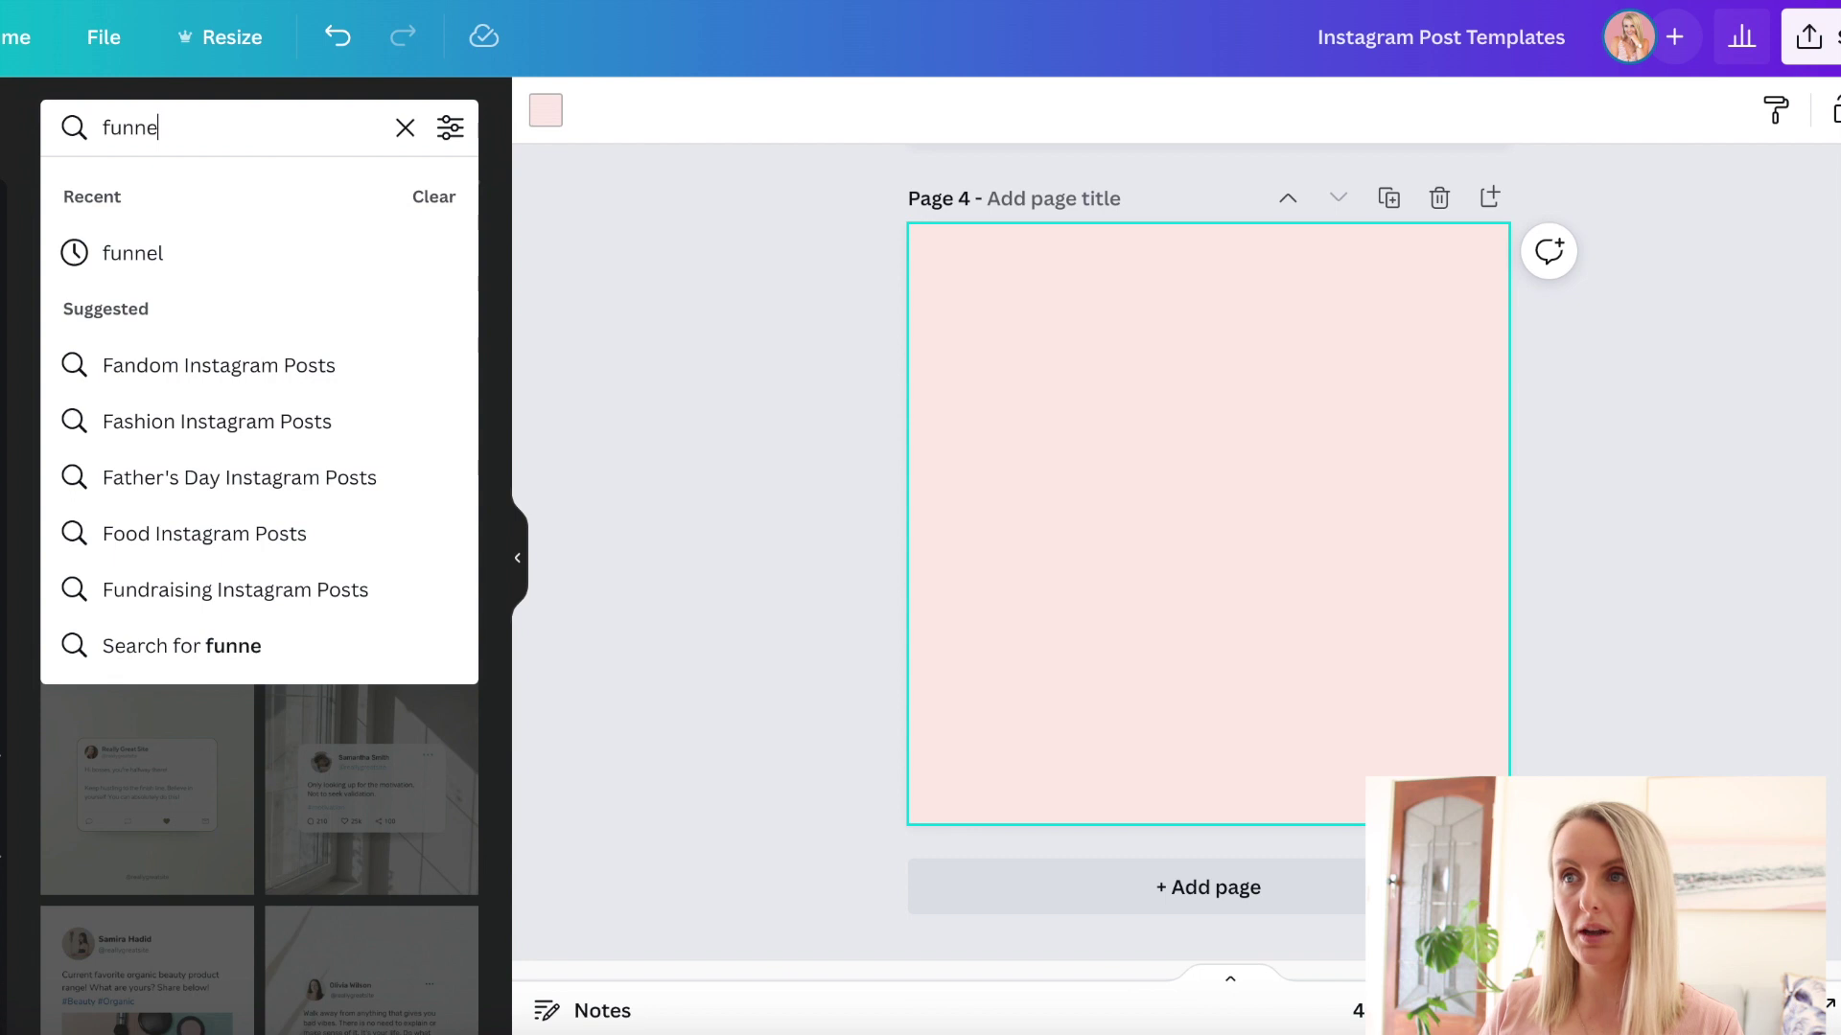
key(Return)
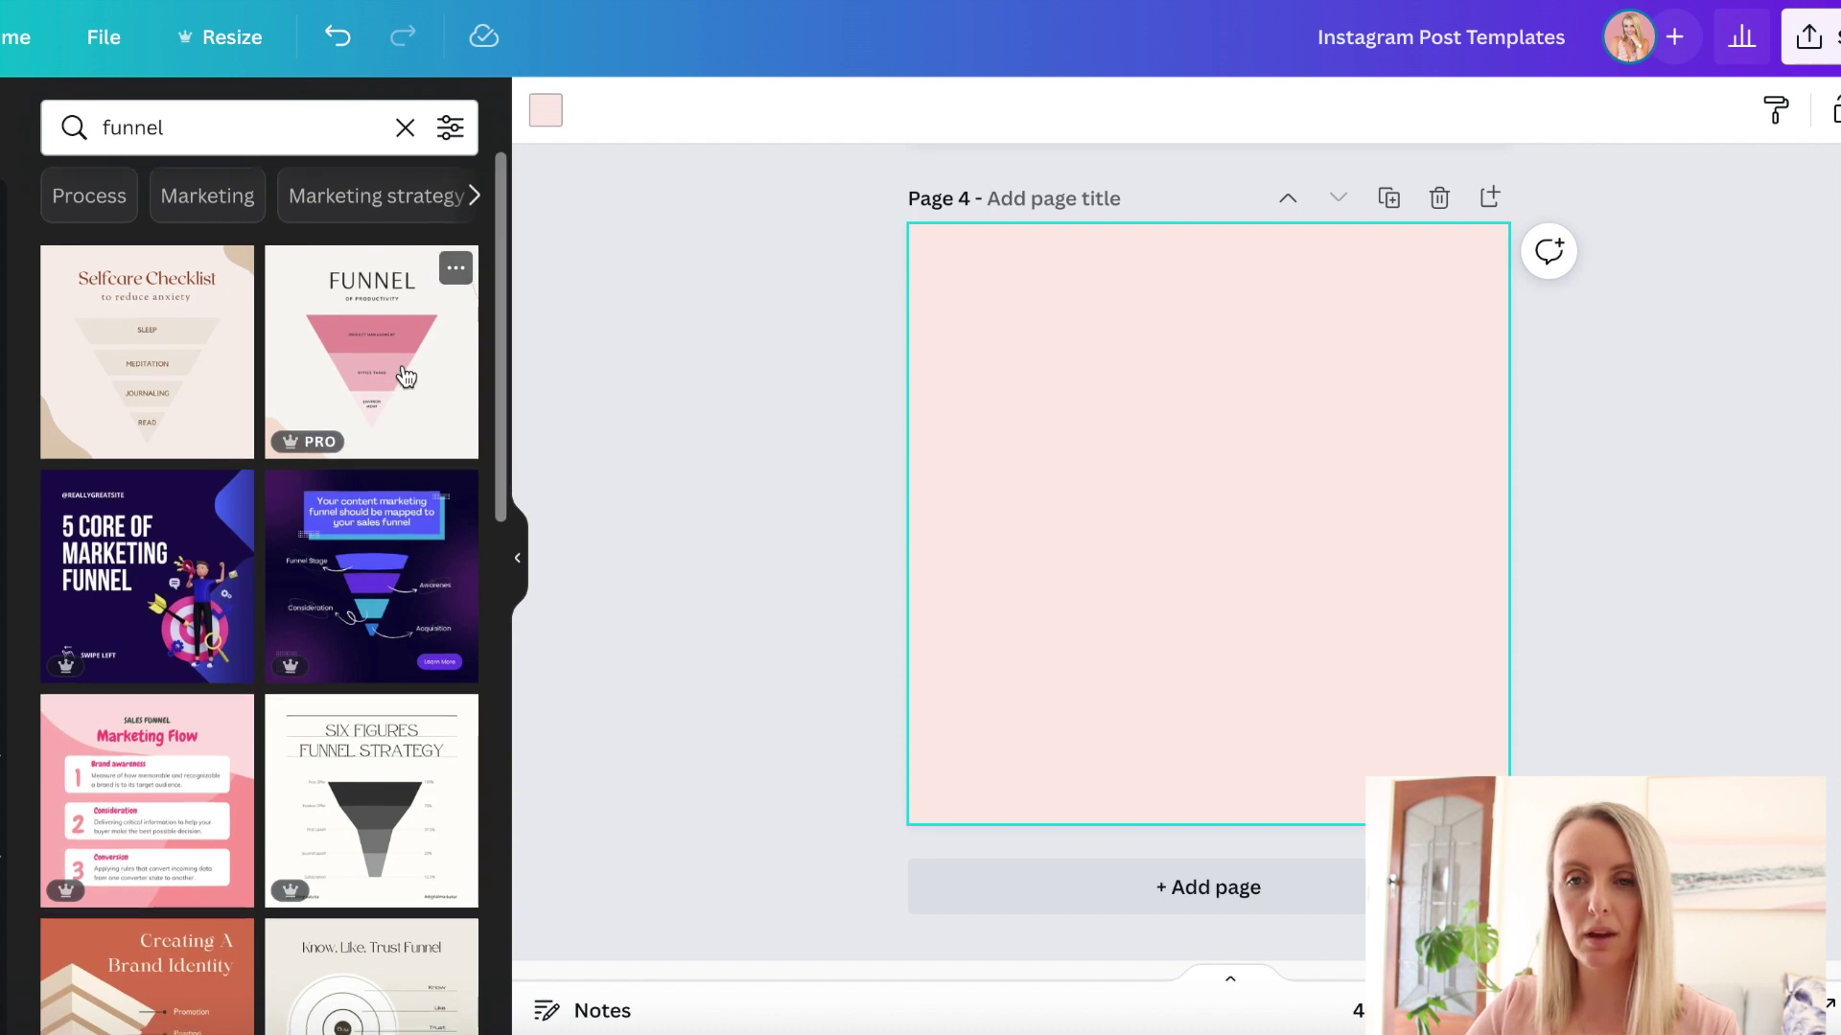
scroll(296, 425, down, 8)
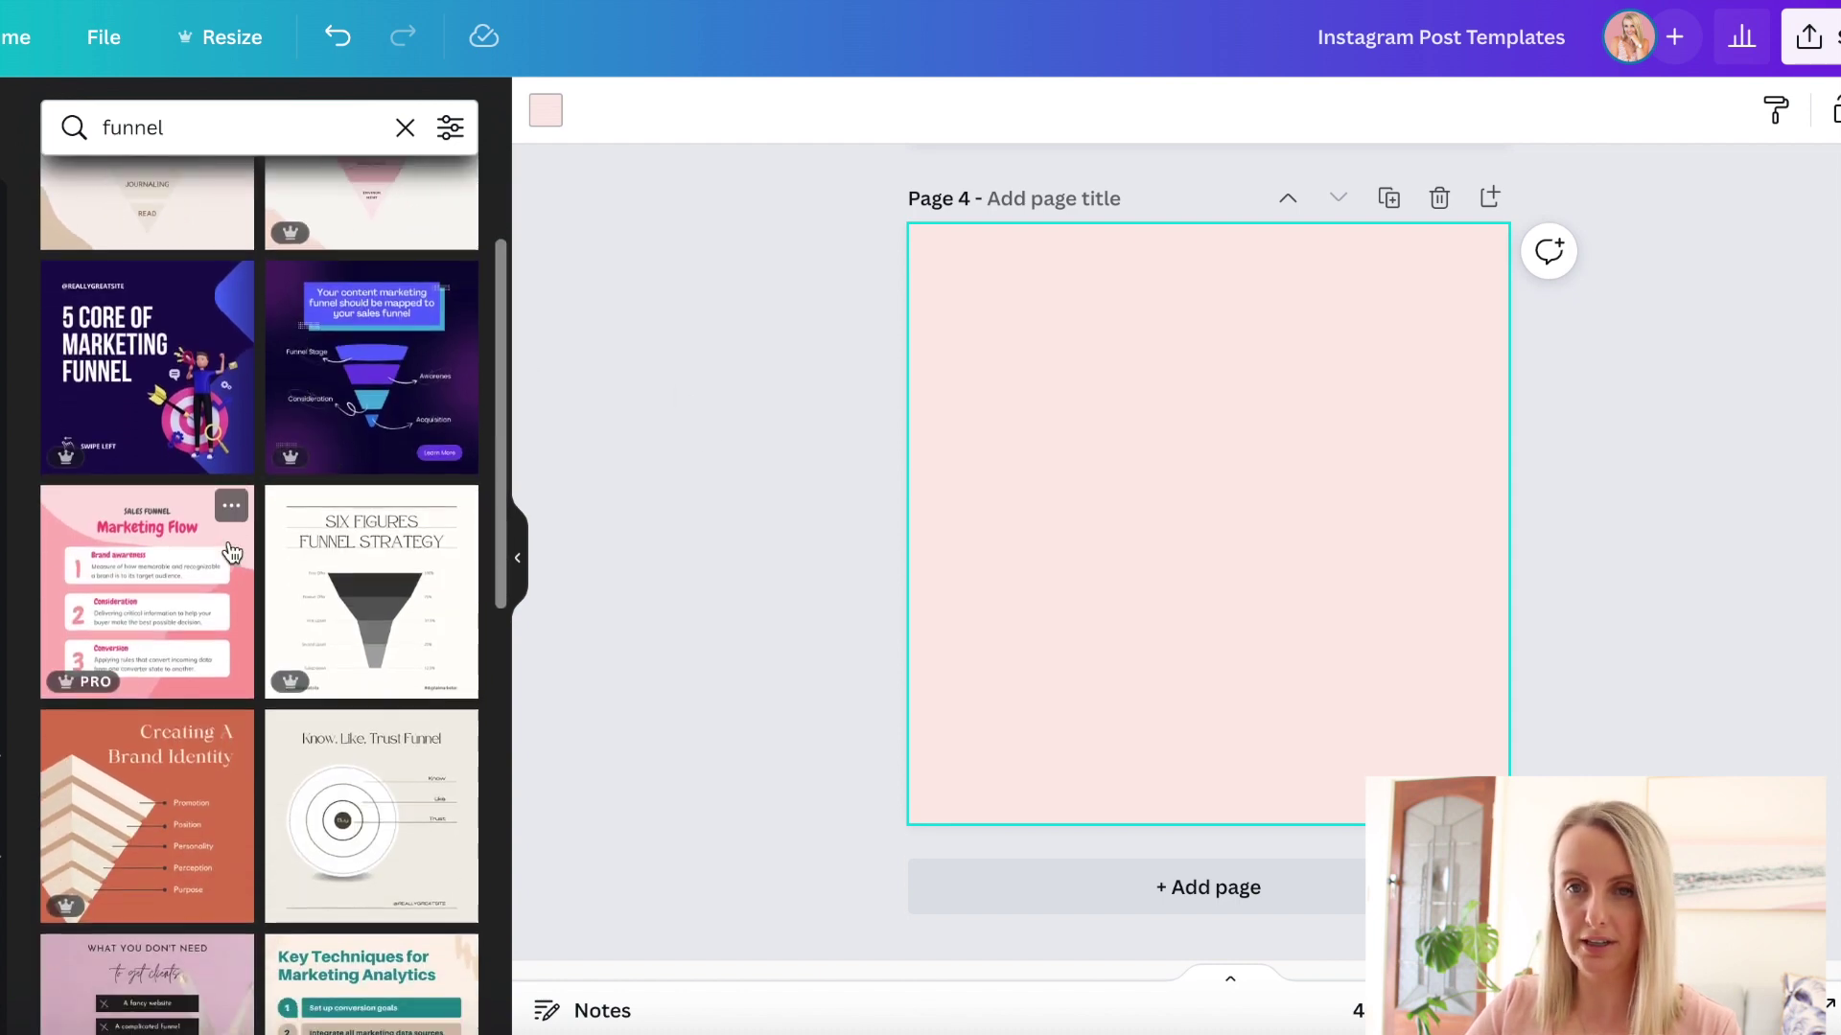
scroll(302, 653, down, 3)
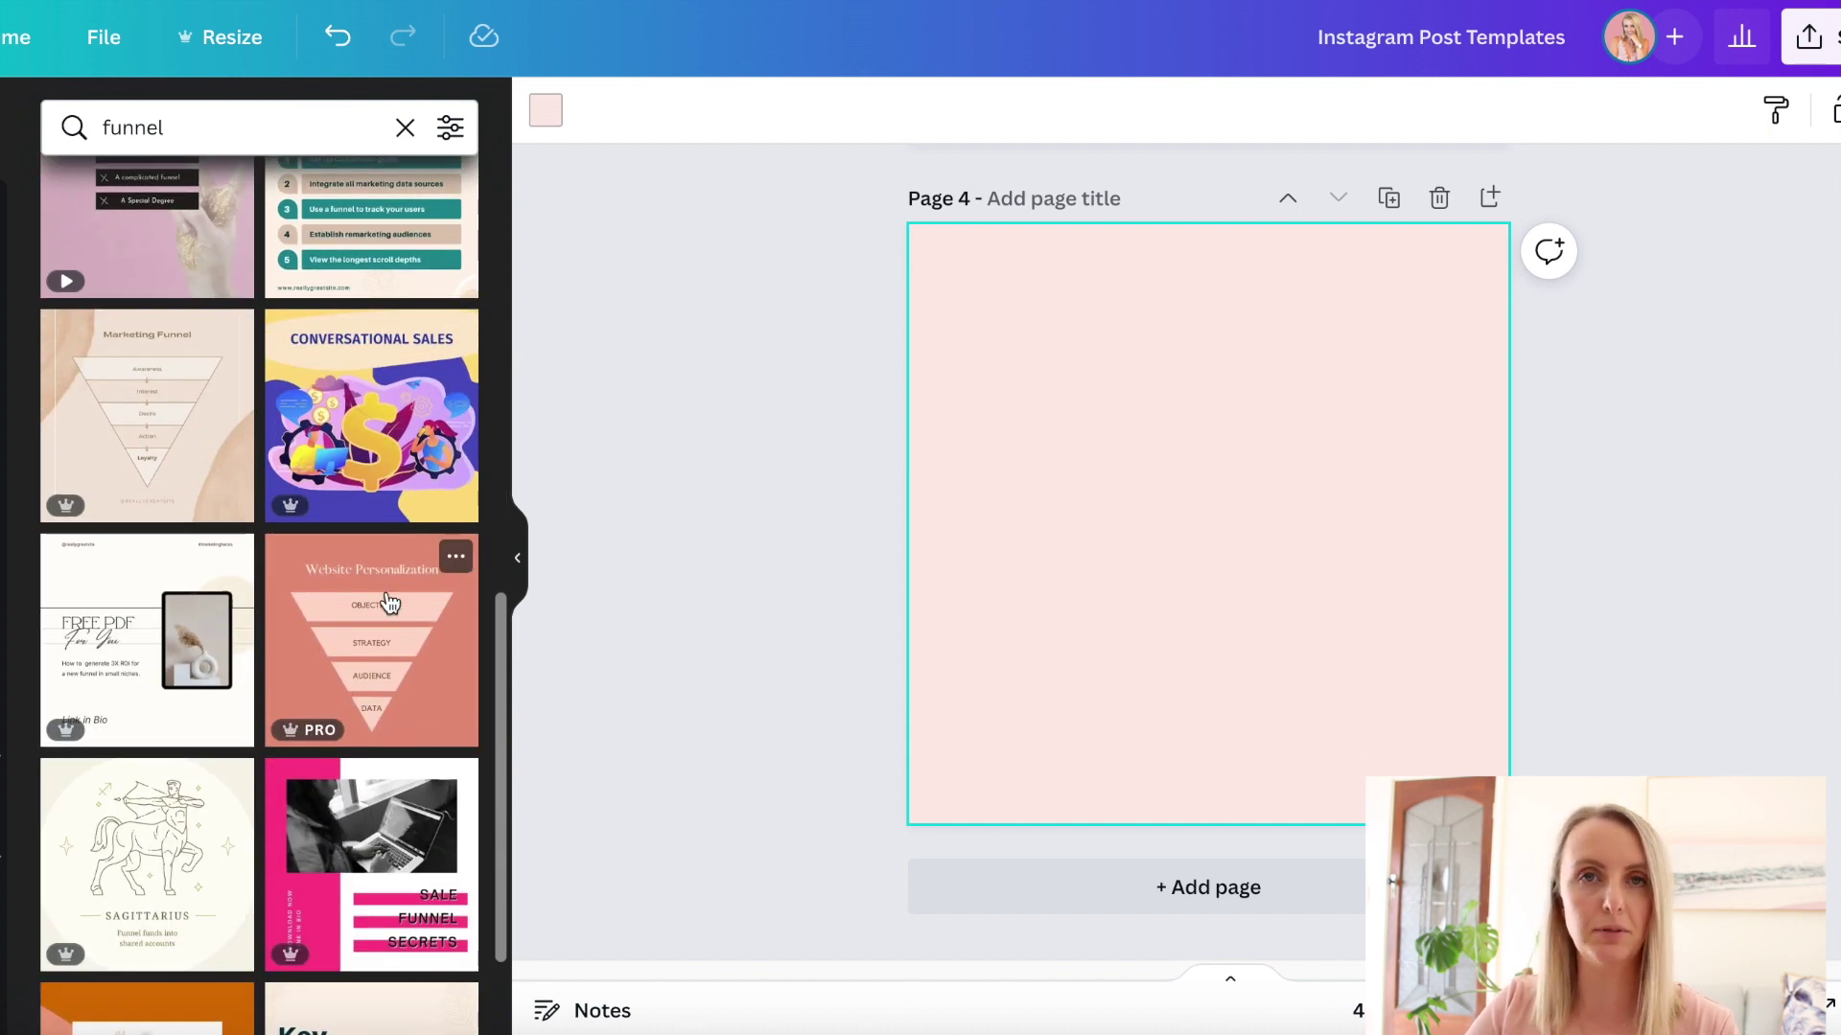
scroll(388, 602, up, 1)
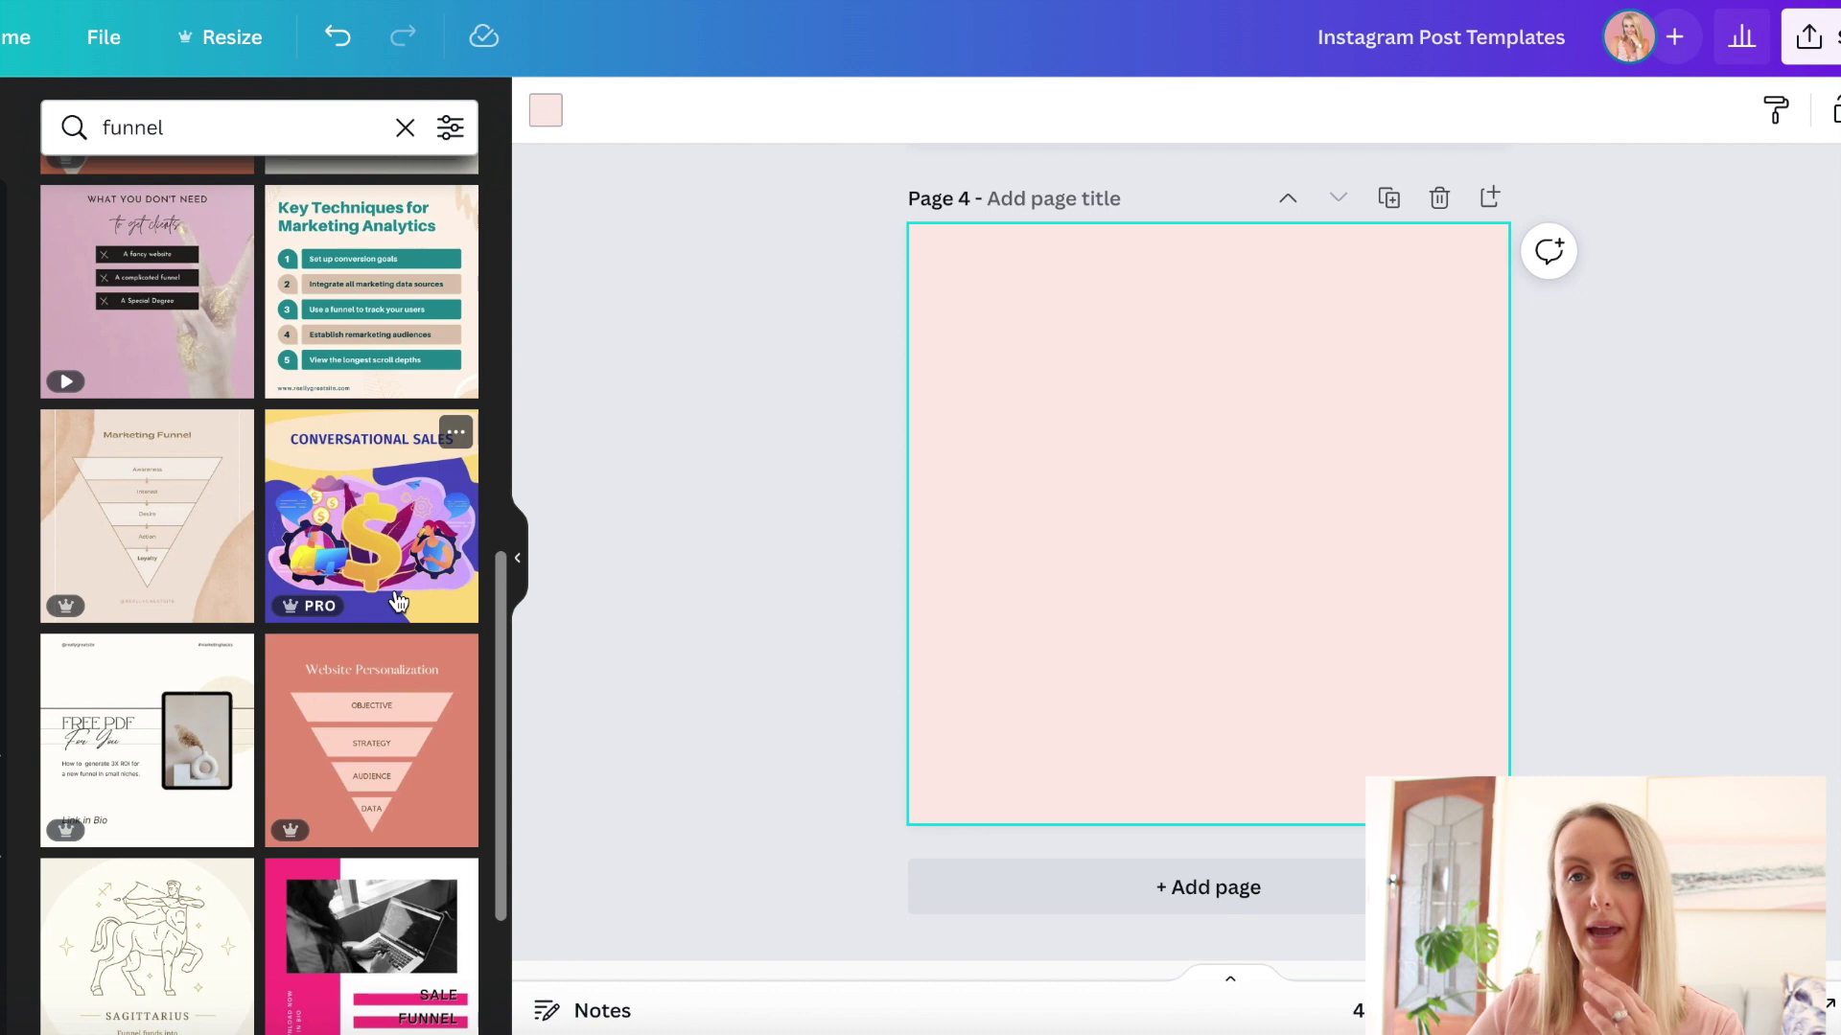
scroll(398, 602, up, 10)
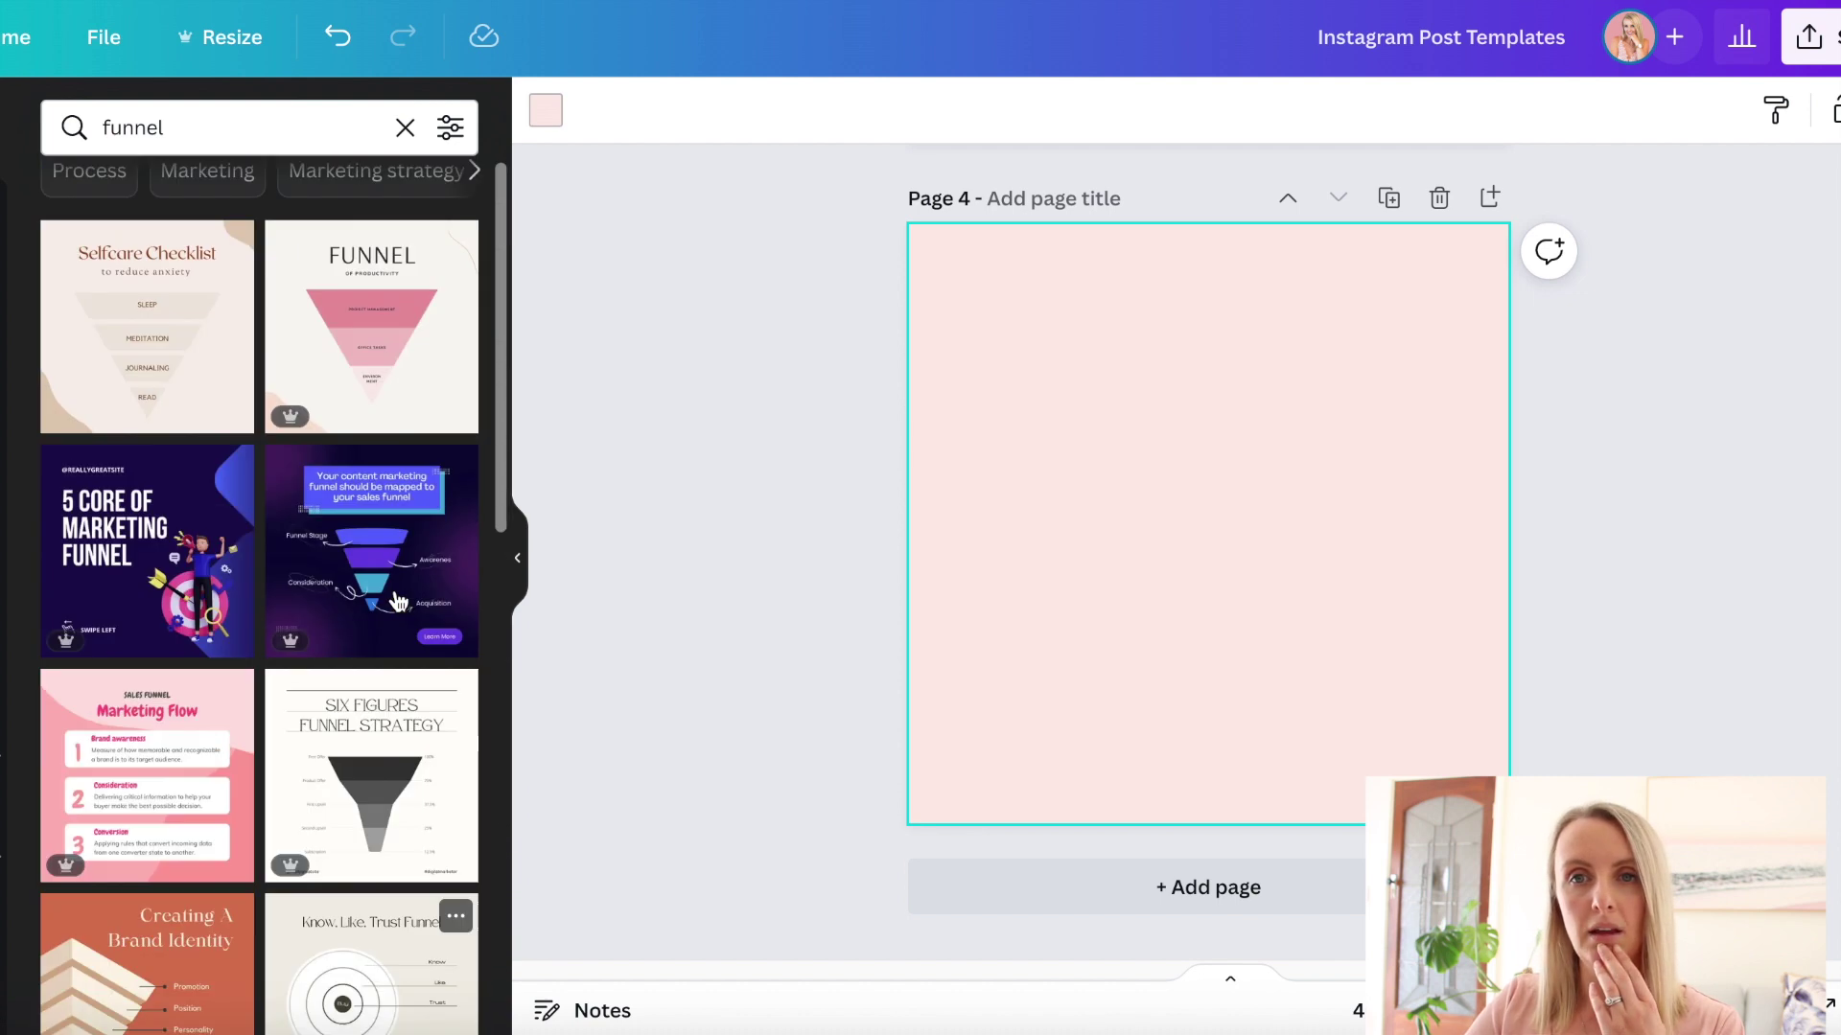
scroll(398, 602, up, 1)
click(137, 386)
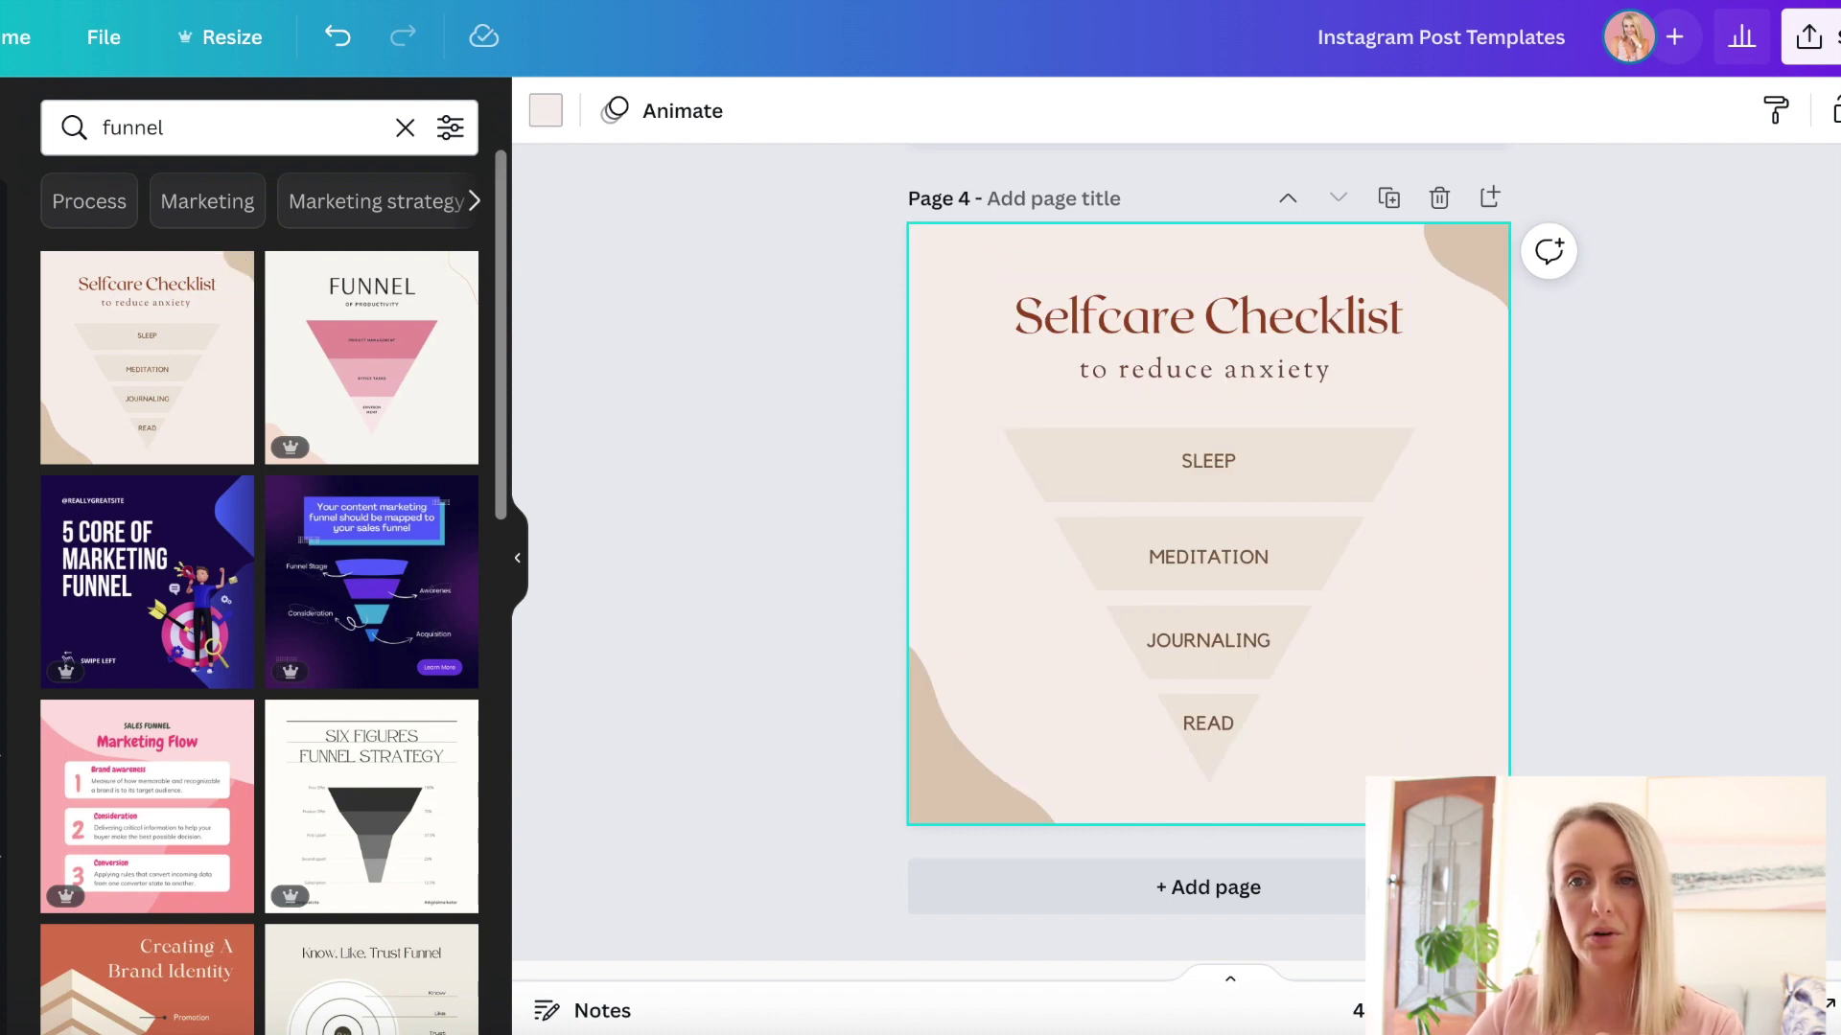
Step: Browse the funnel results and apply the pink FUNNEL template to page 4 instead
scroll(354, 604, down, 10)
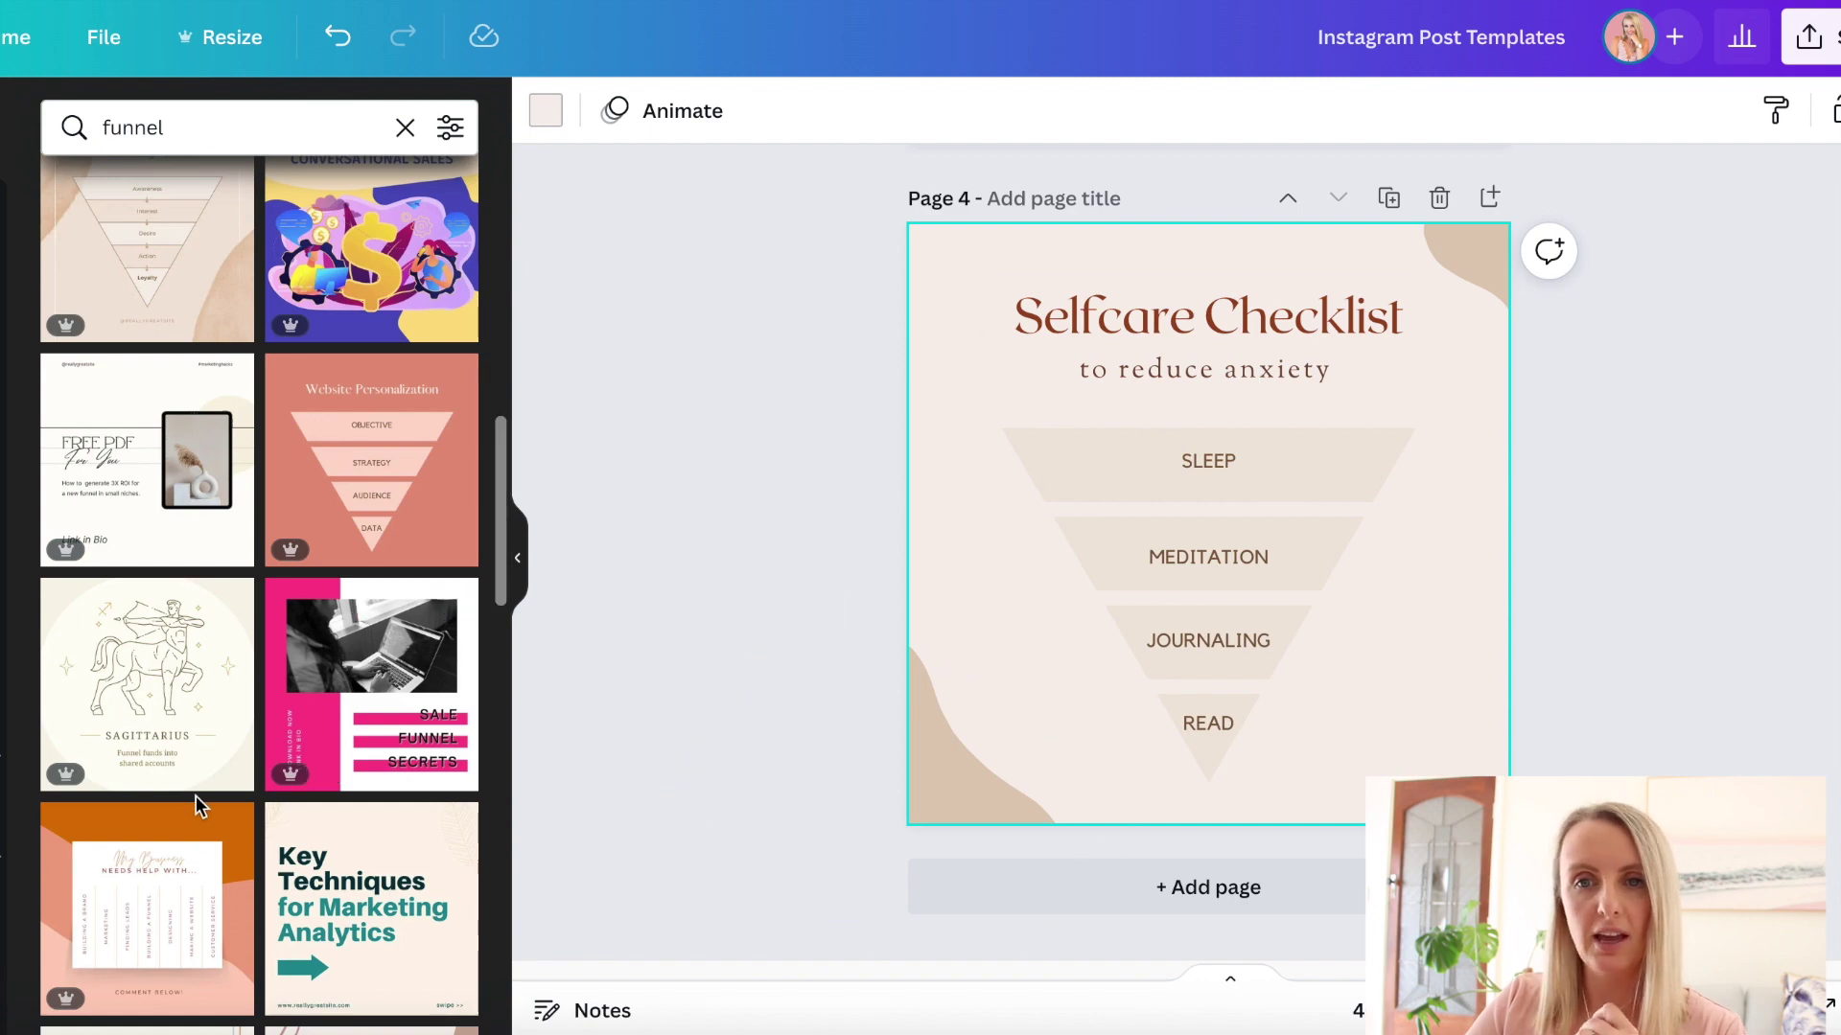
scroll(195, 796, down, 6)
scroll(269, 691, down, 10)
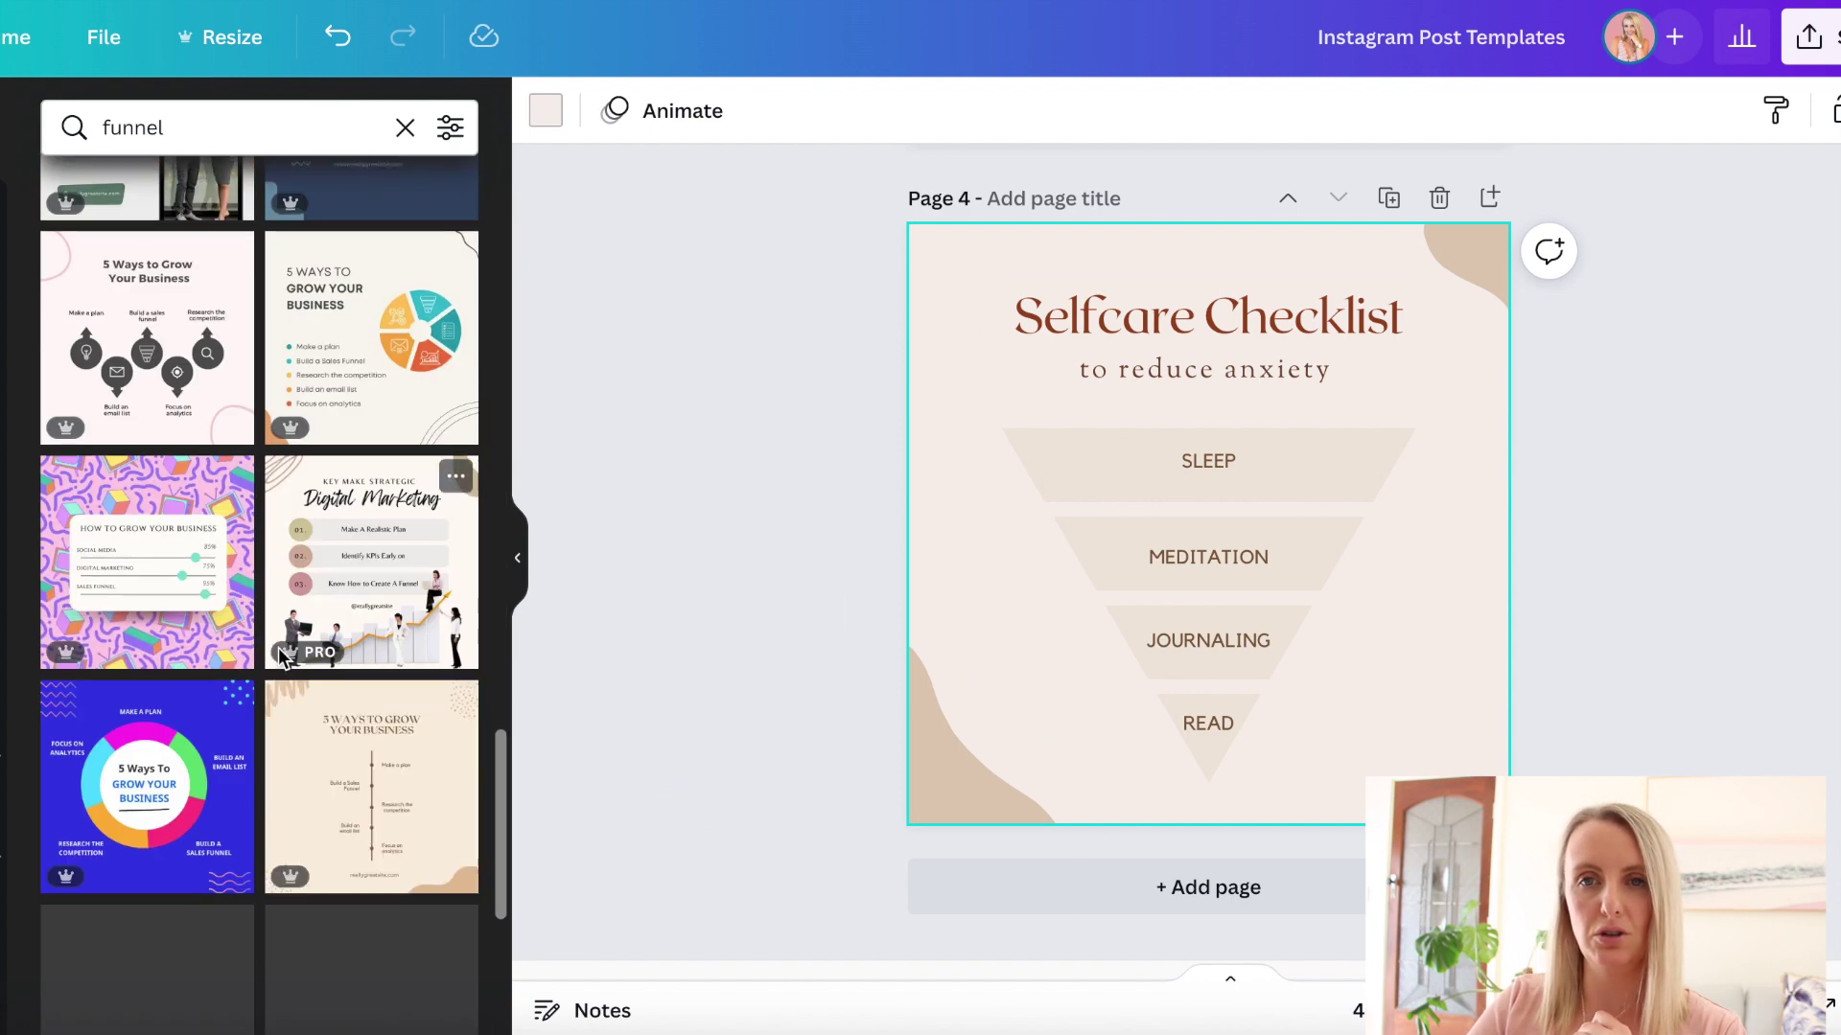
scroll(278, 647, down, 5)
scroll(278, 658, down, 5)
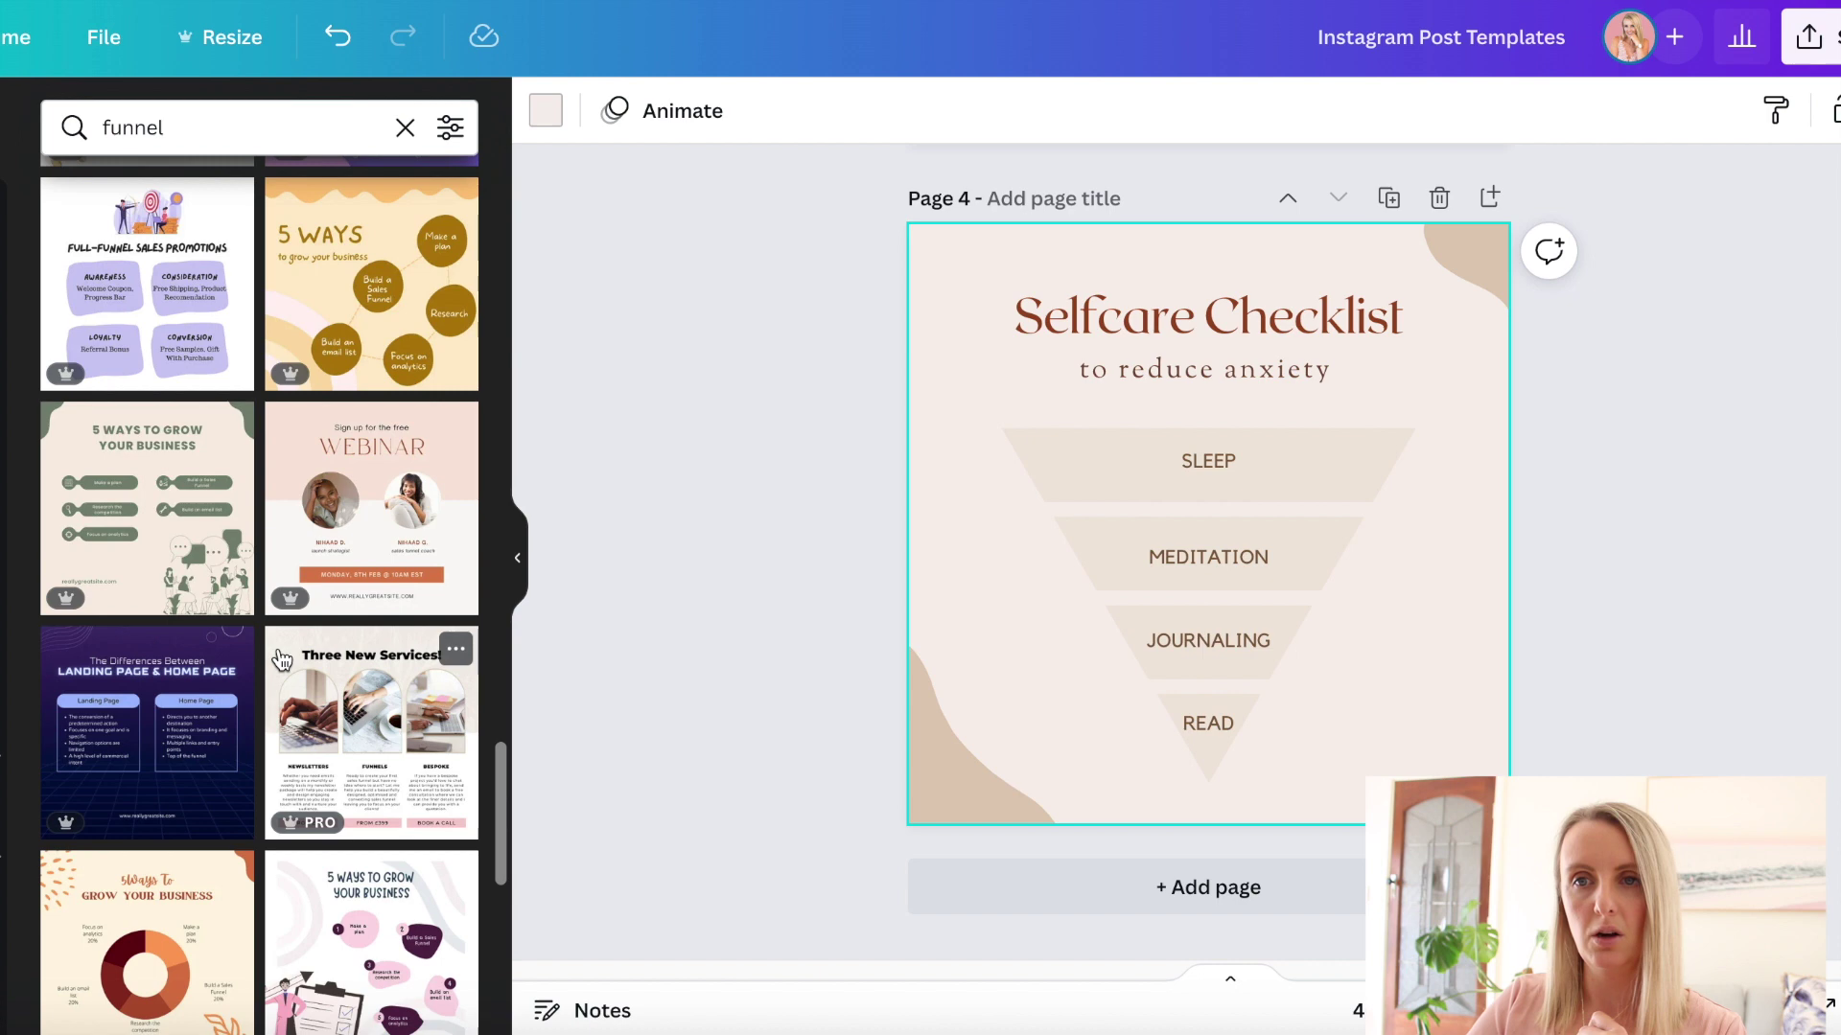
scroll(278, 658, down, 5)
scroll(278, 647, up, 15)
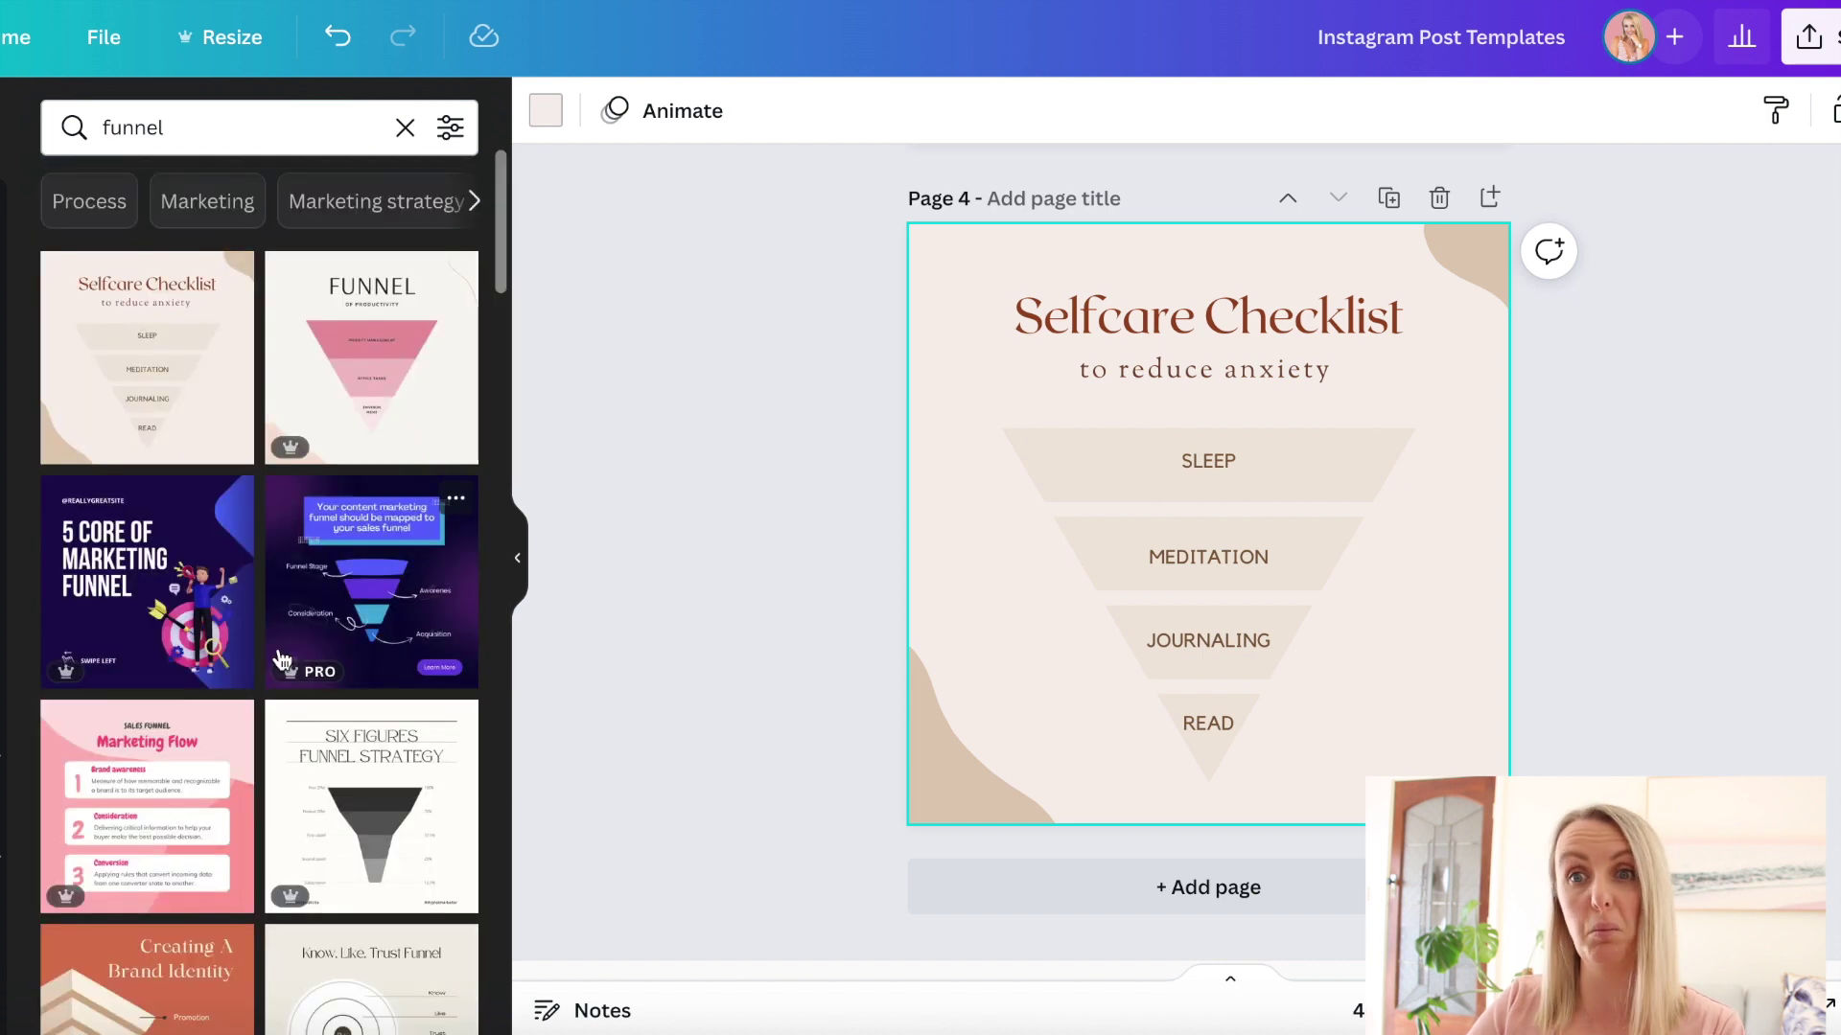
click(378, 364)
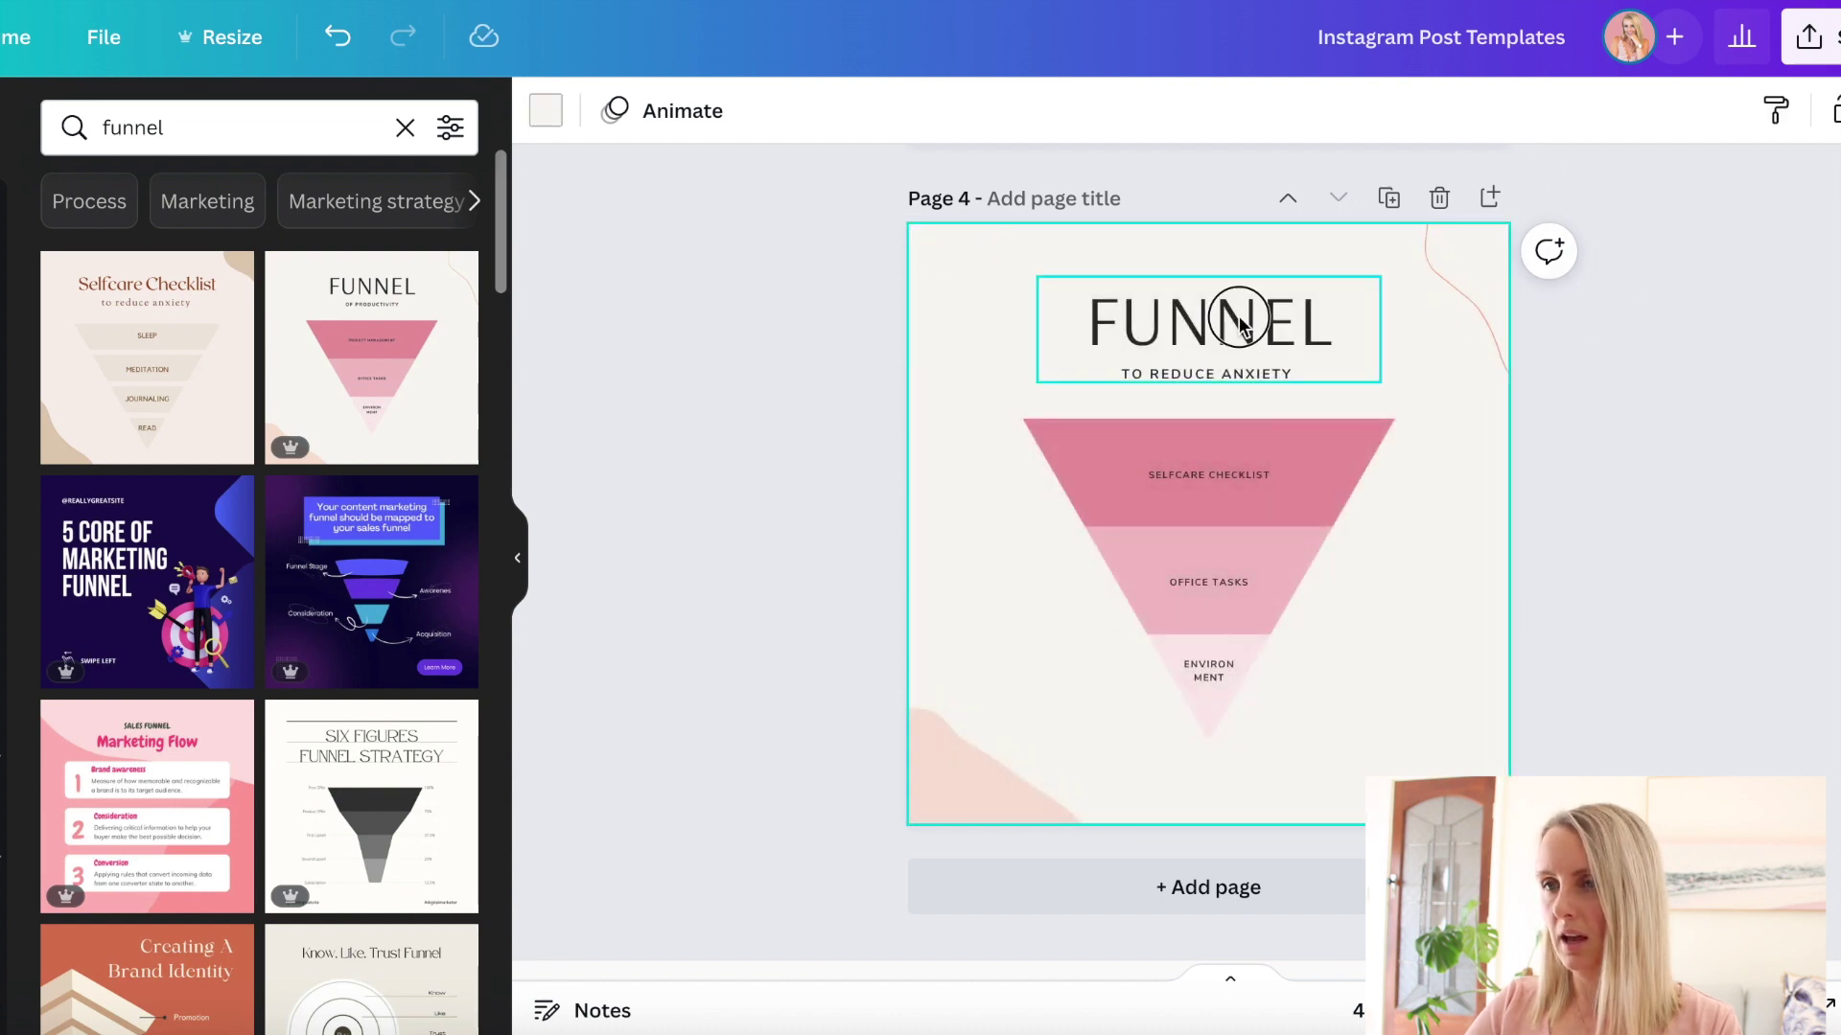
Step: Paste "DON'T OVER COMPLICATE THIS!" over the TO REDUCE ANXIETY subtitle under FUNNEL
double_click(1238, 321)
double_click(1265, 374)
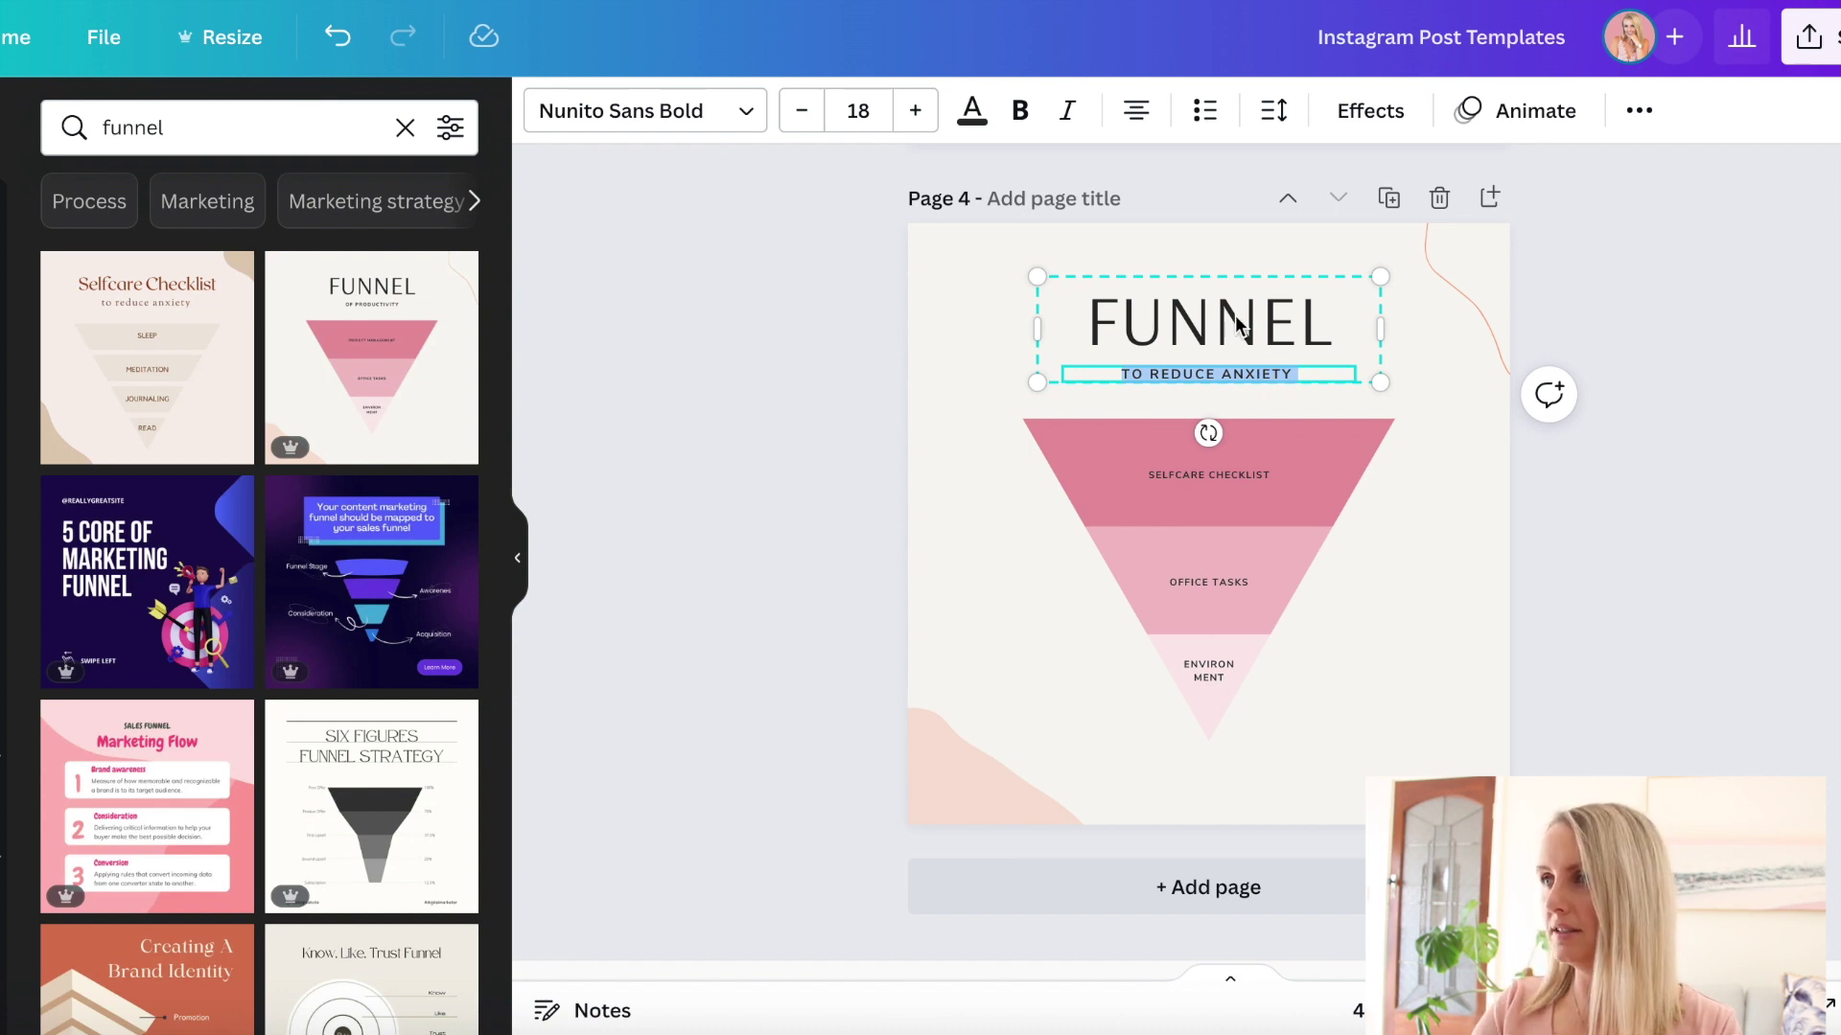
text(DON'T OVER COMPLICATE THIS!)
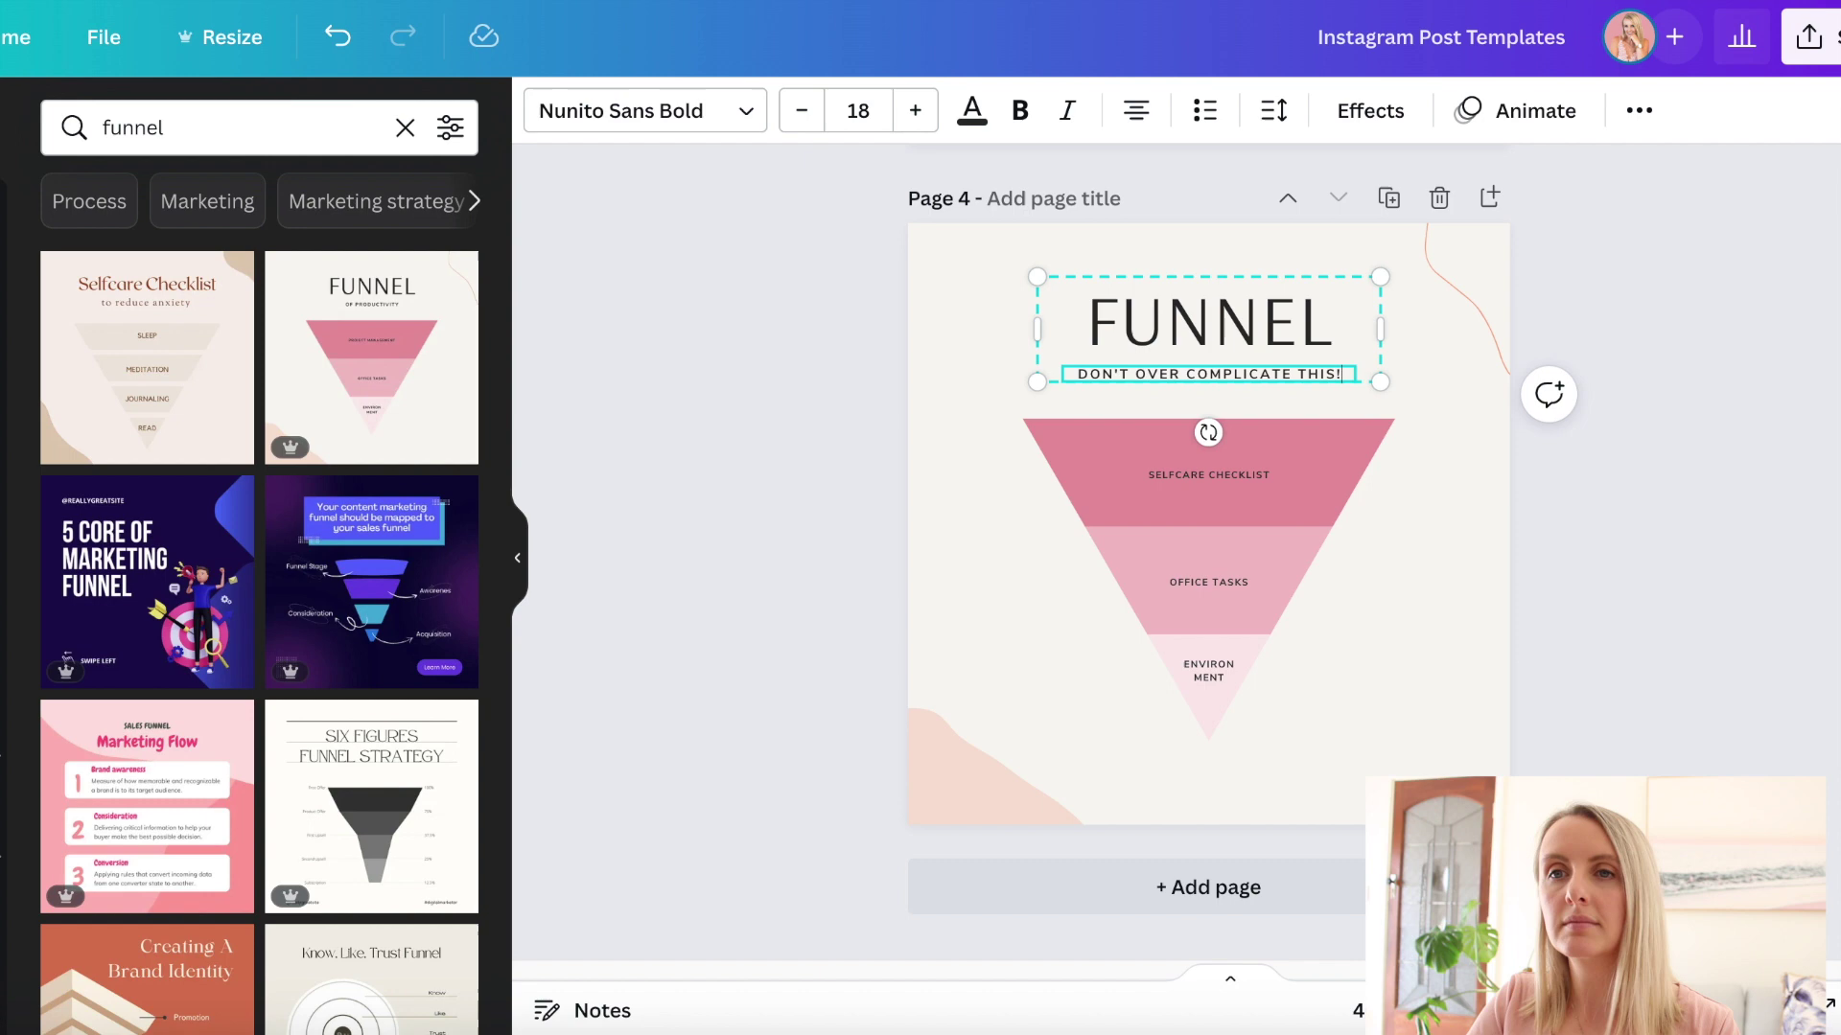
click(1143, 297)
click(719, 108)
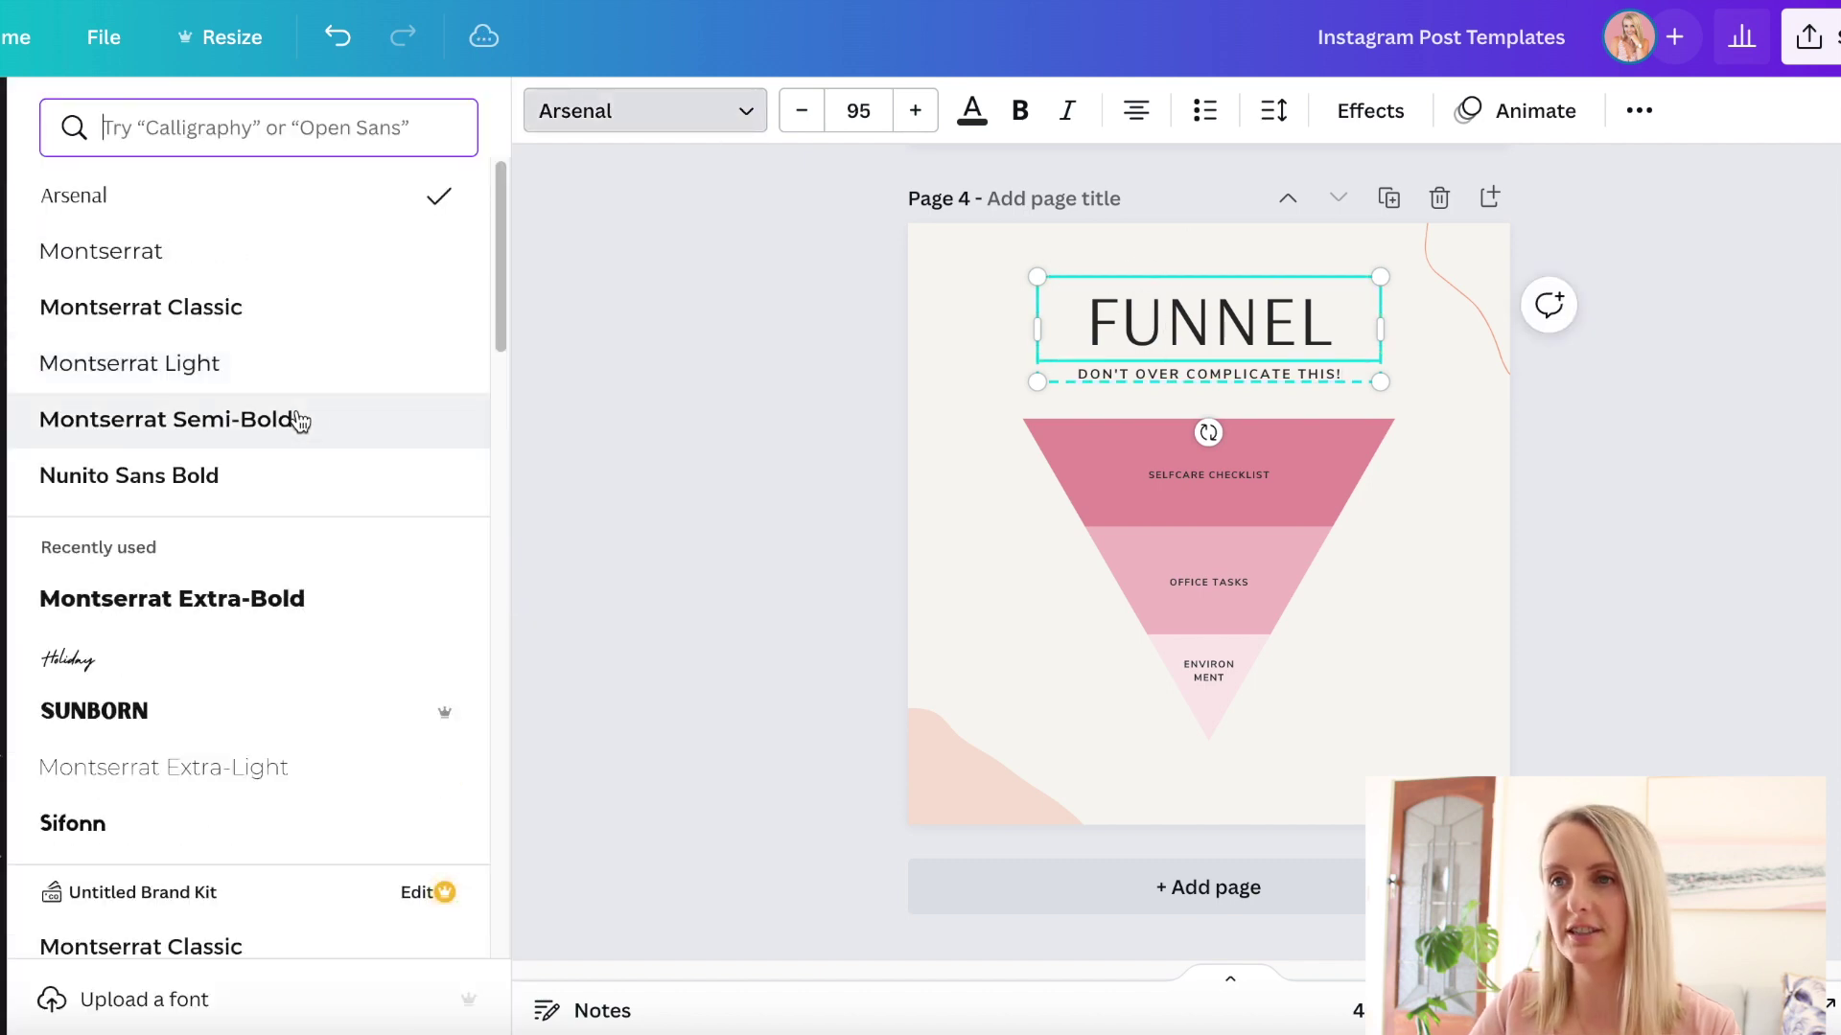
Step: Set the FUNNEL title to Montserrat Light and colour it with the pink brand swatch
click(260, 421)
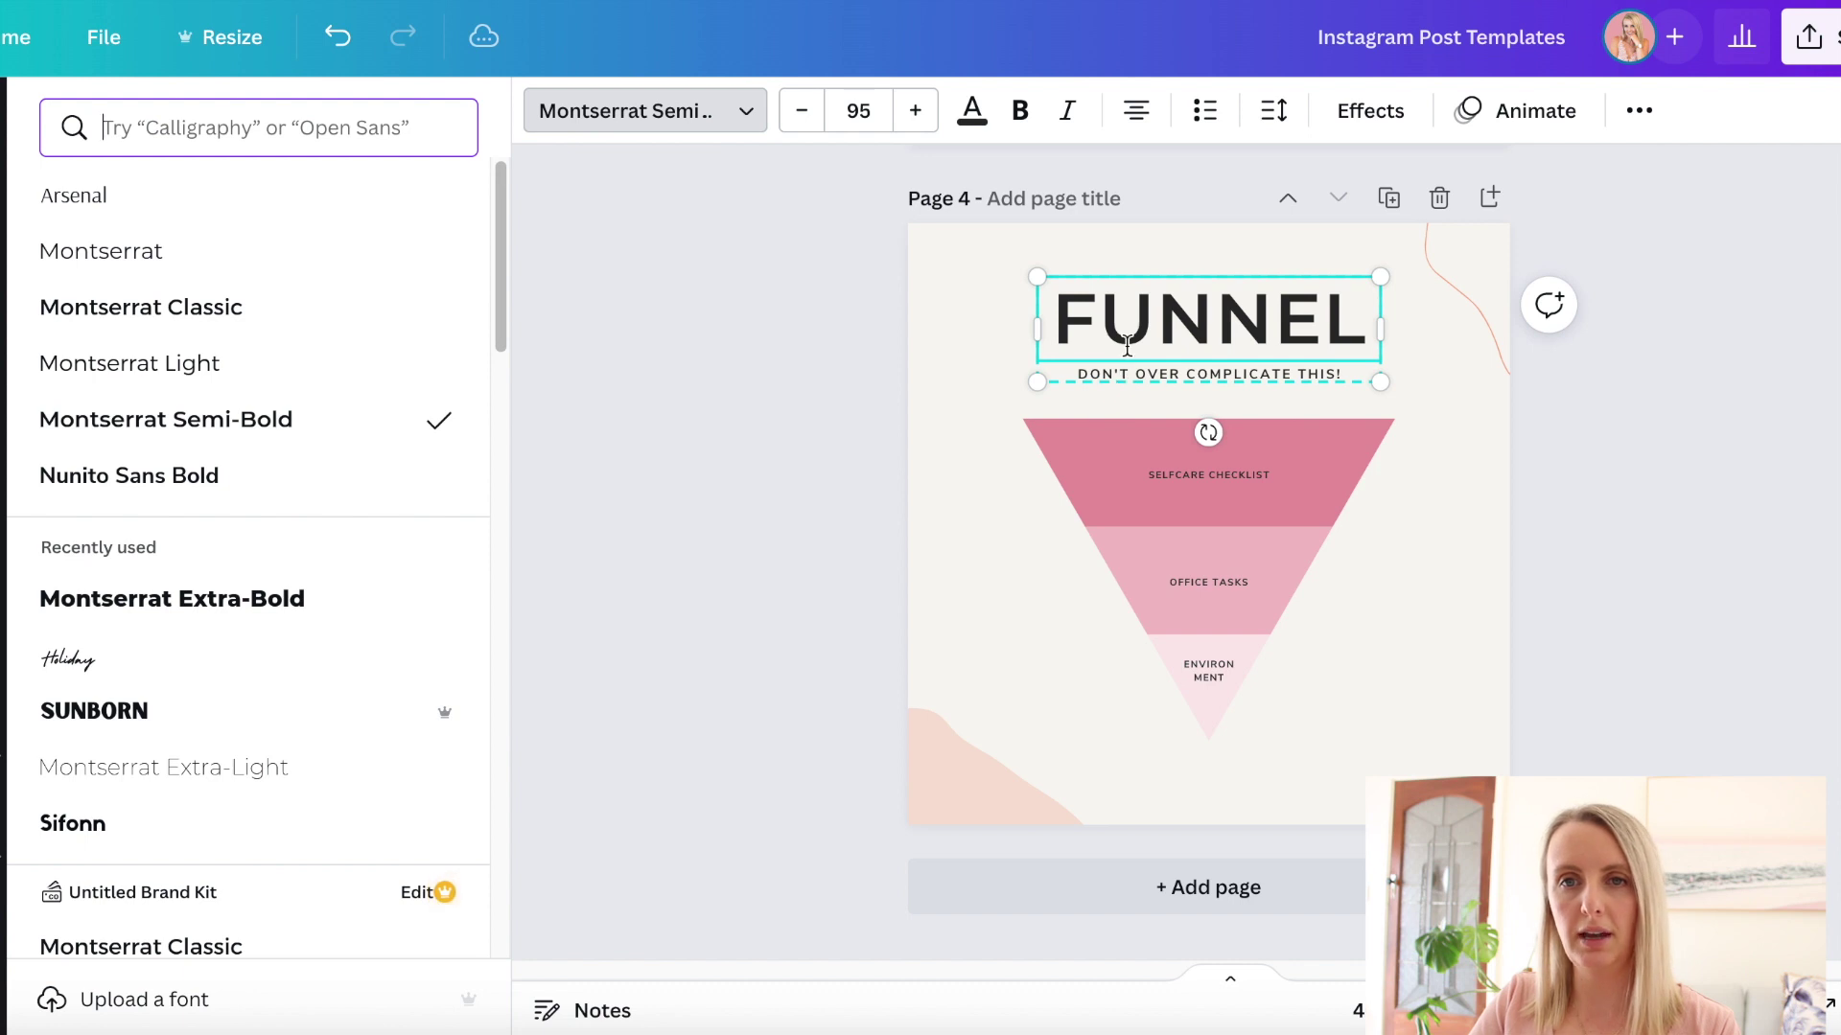
click(258, 365)
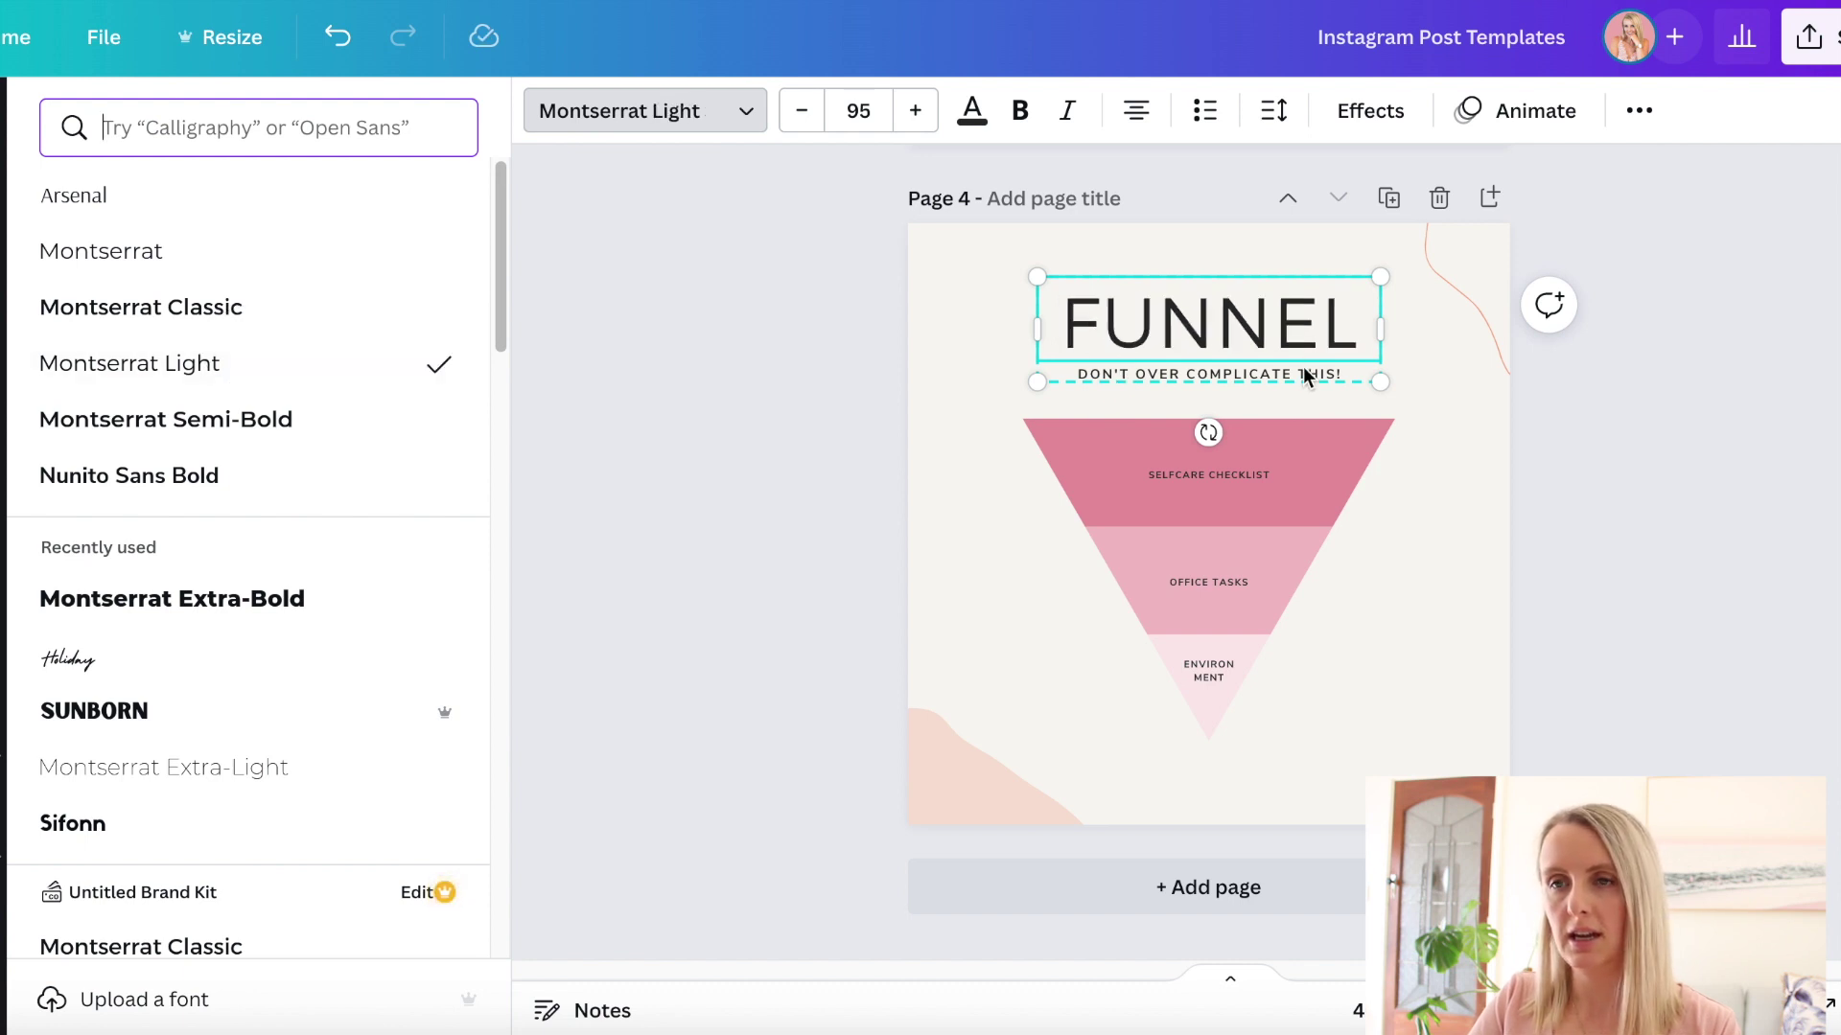
click(972, 110)
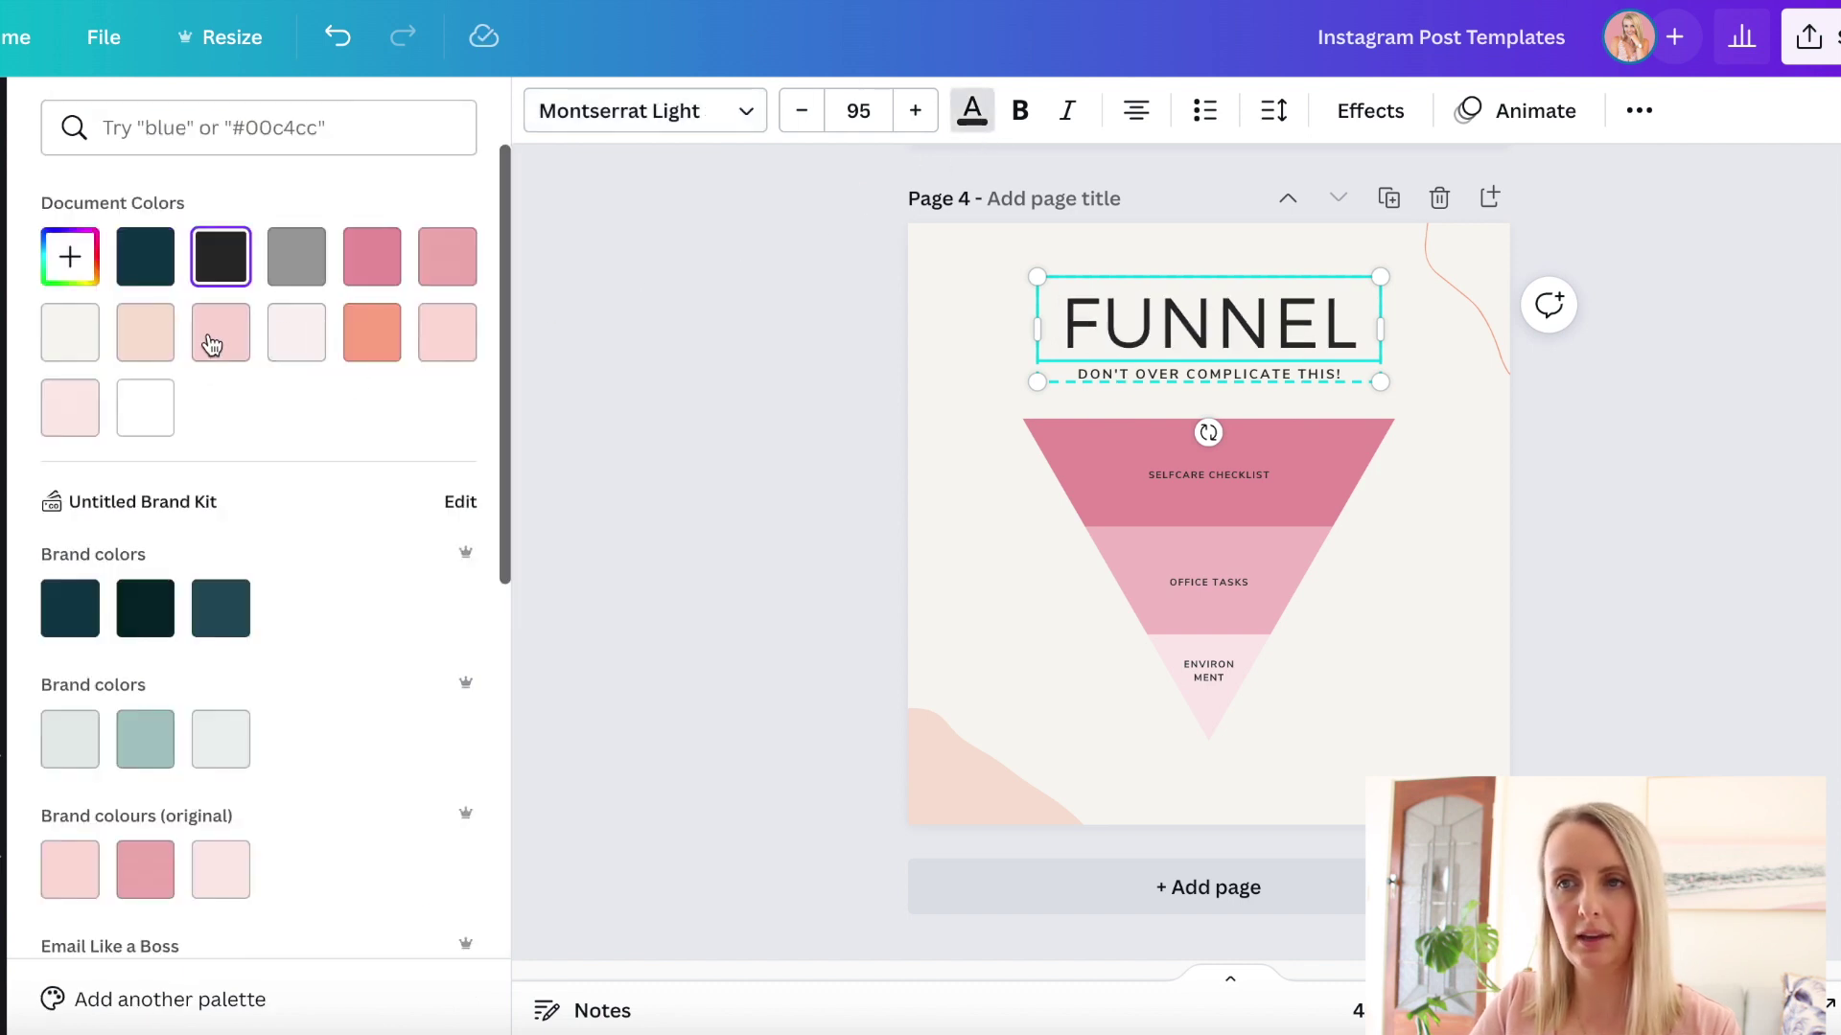
click(145, 868)
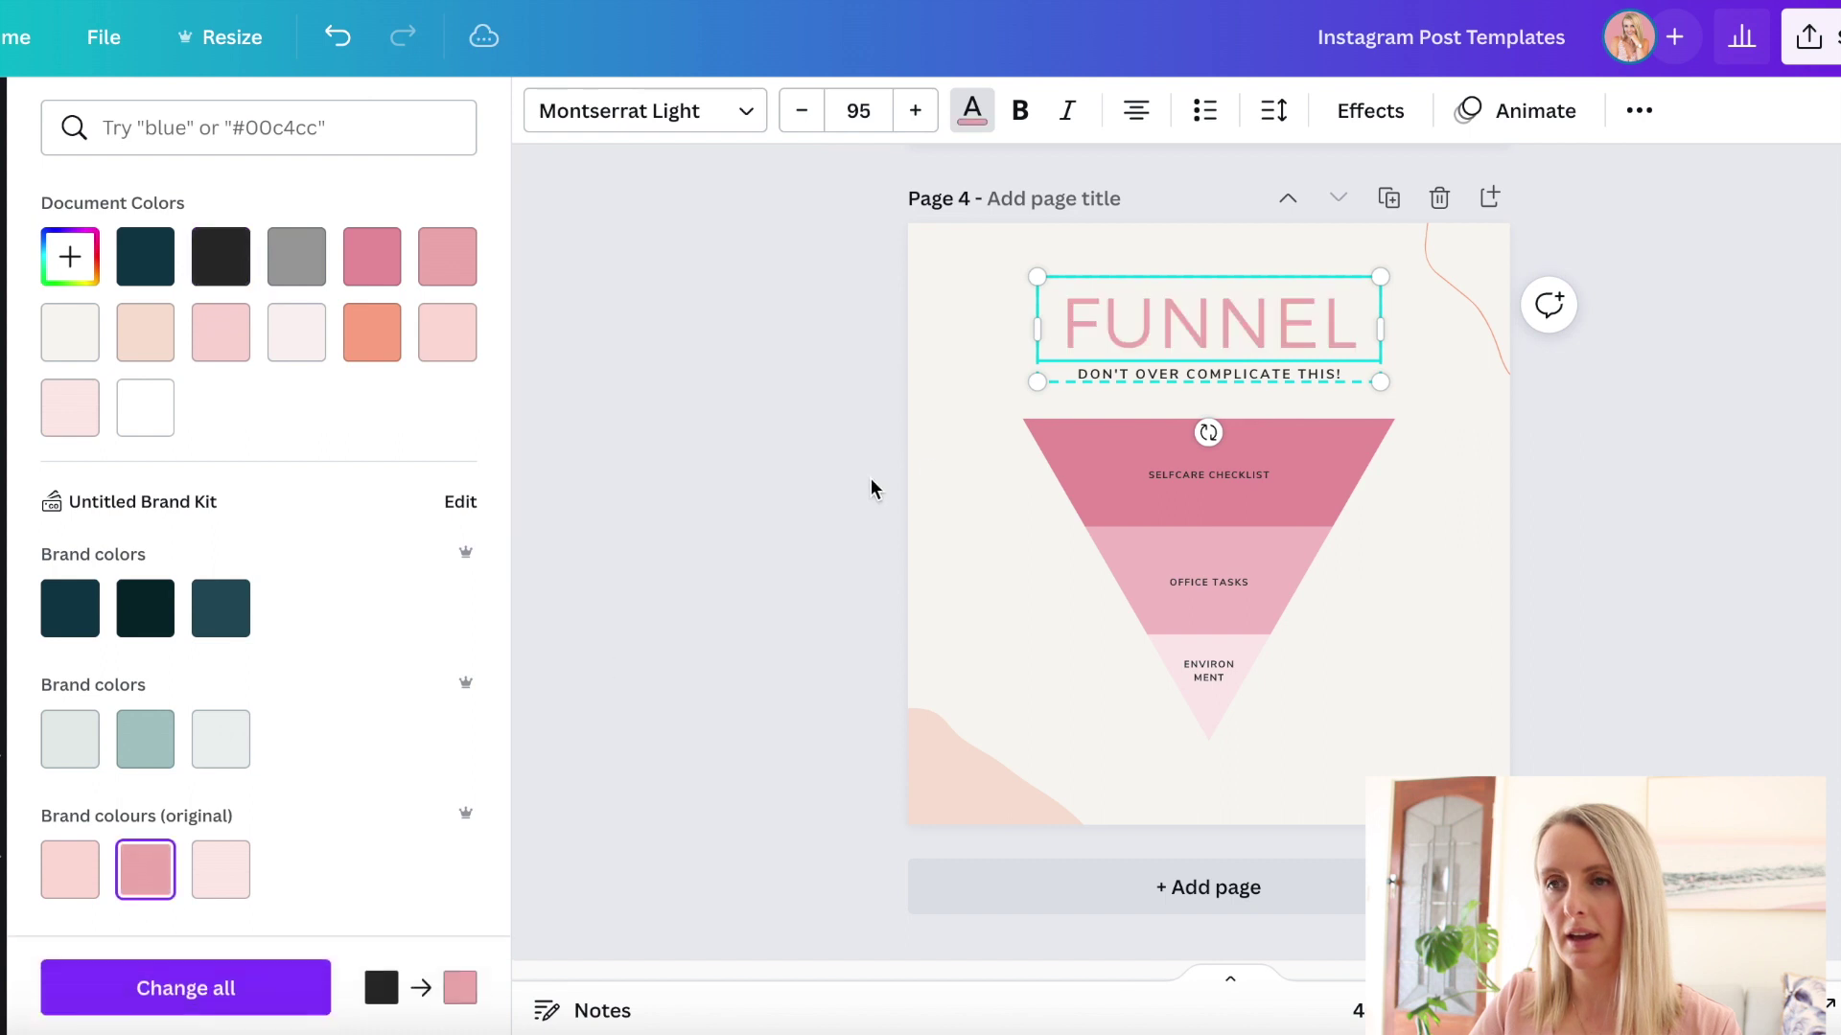
Step: Colour the subtitle beneath FUNNEL the same pink
double_click(1172, 381)
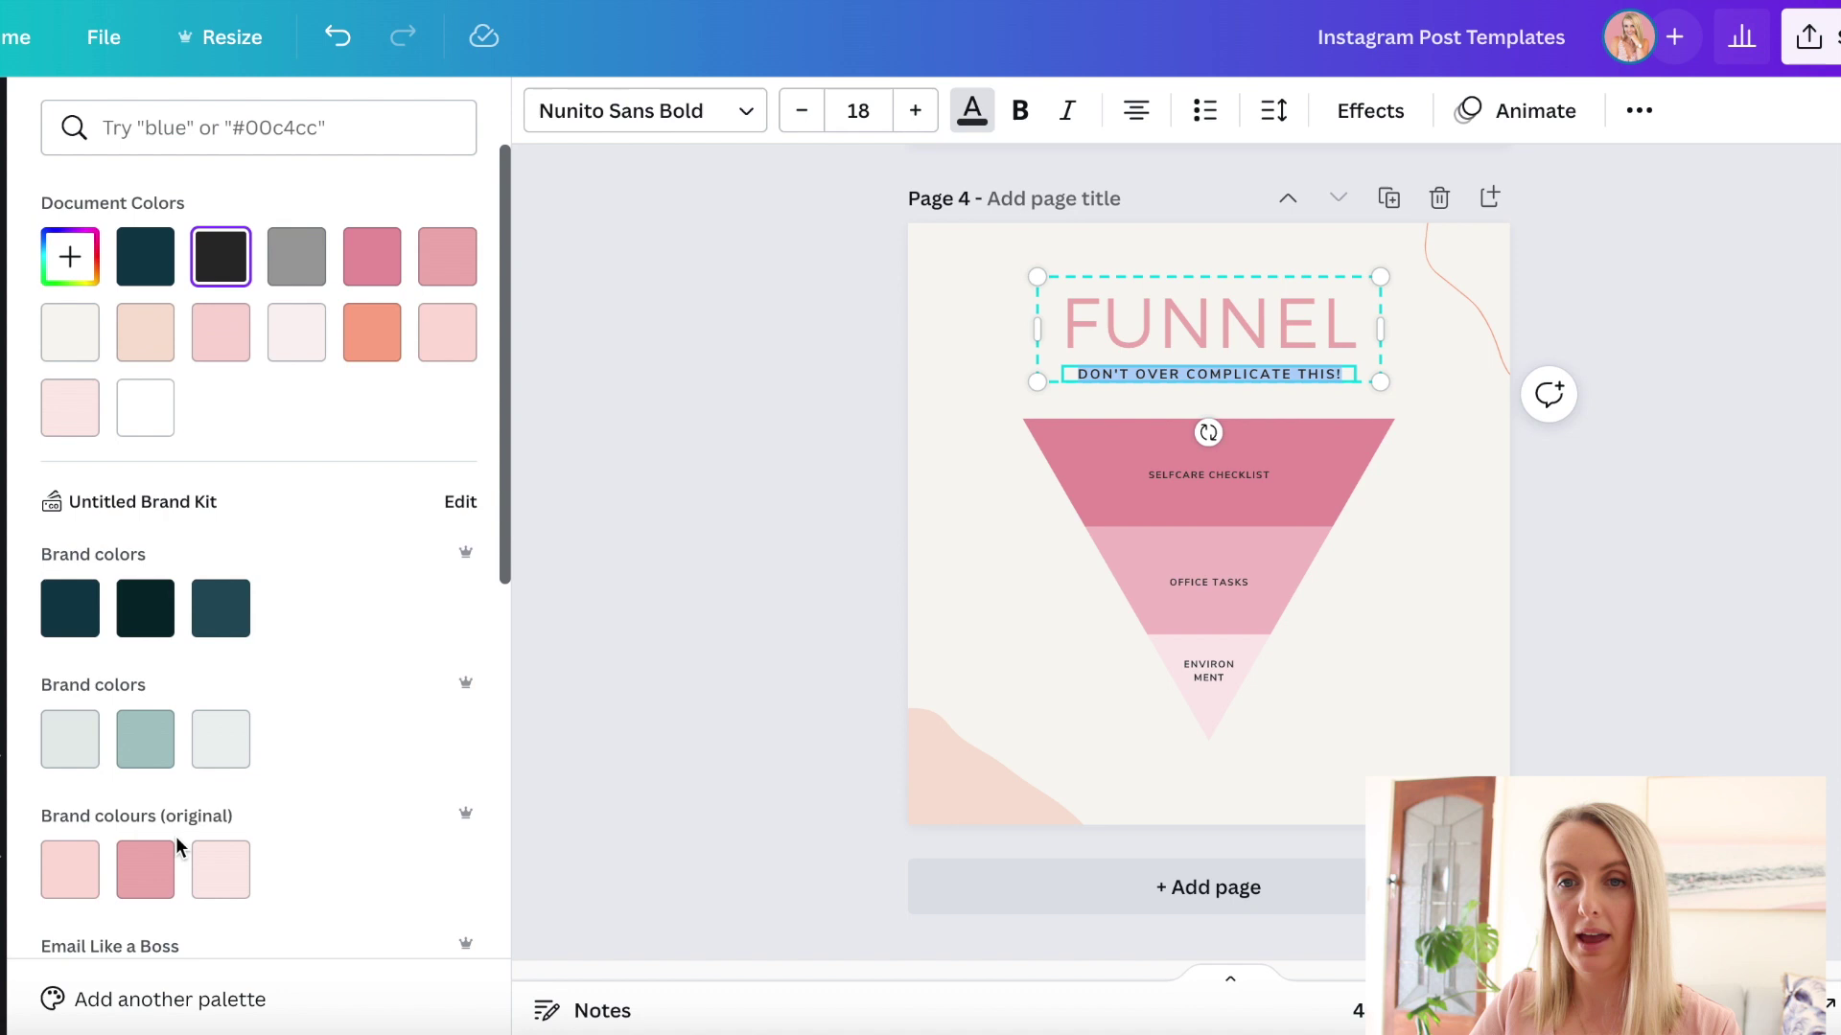
click(142, 870)
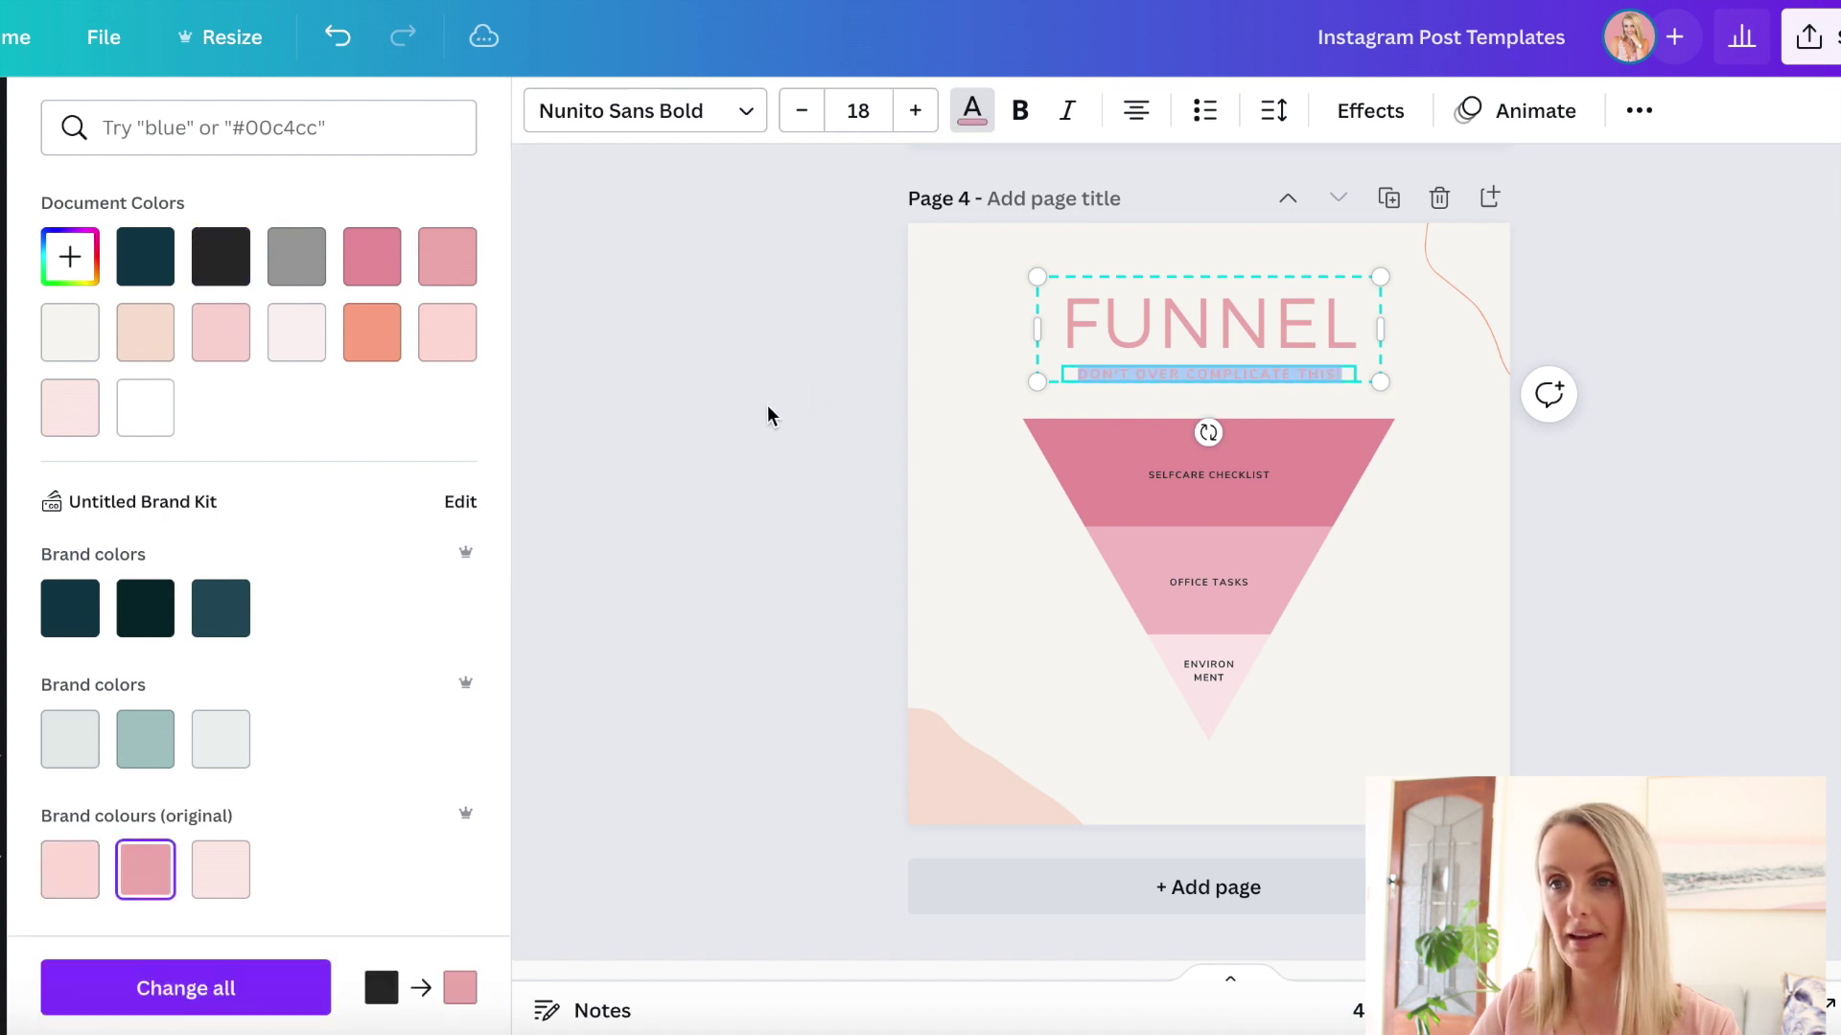
click(895, 378)
click(951, 401)
click(545, 110)
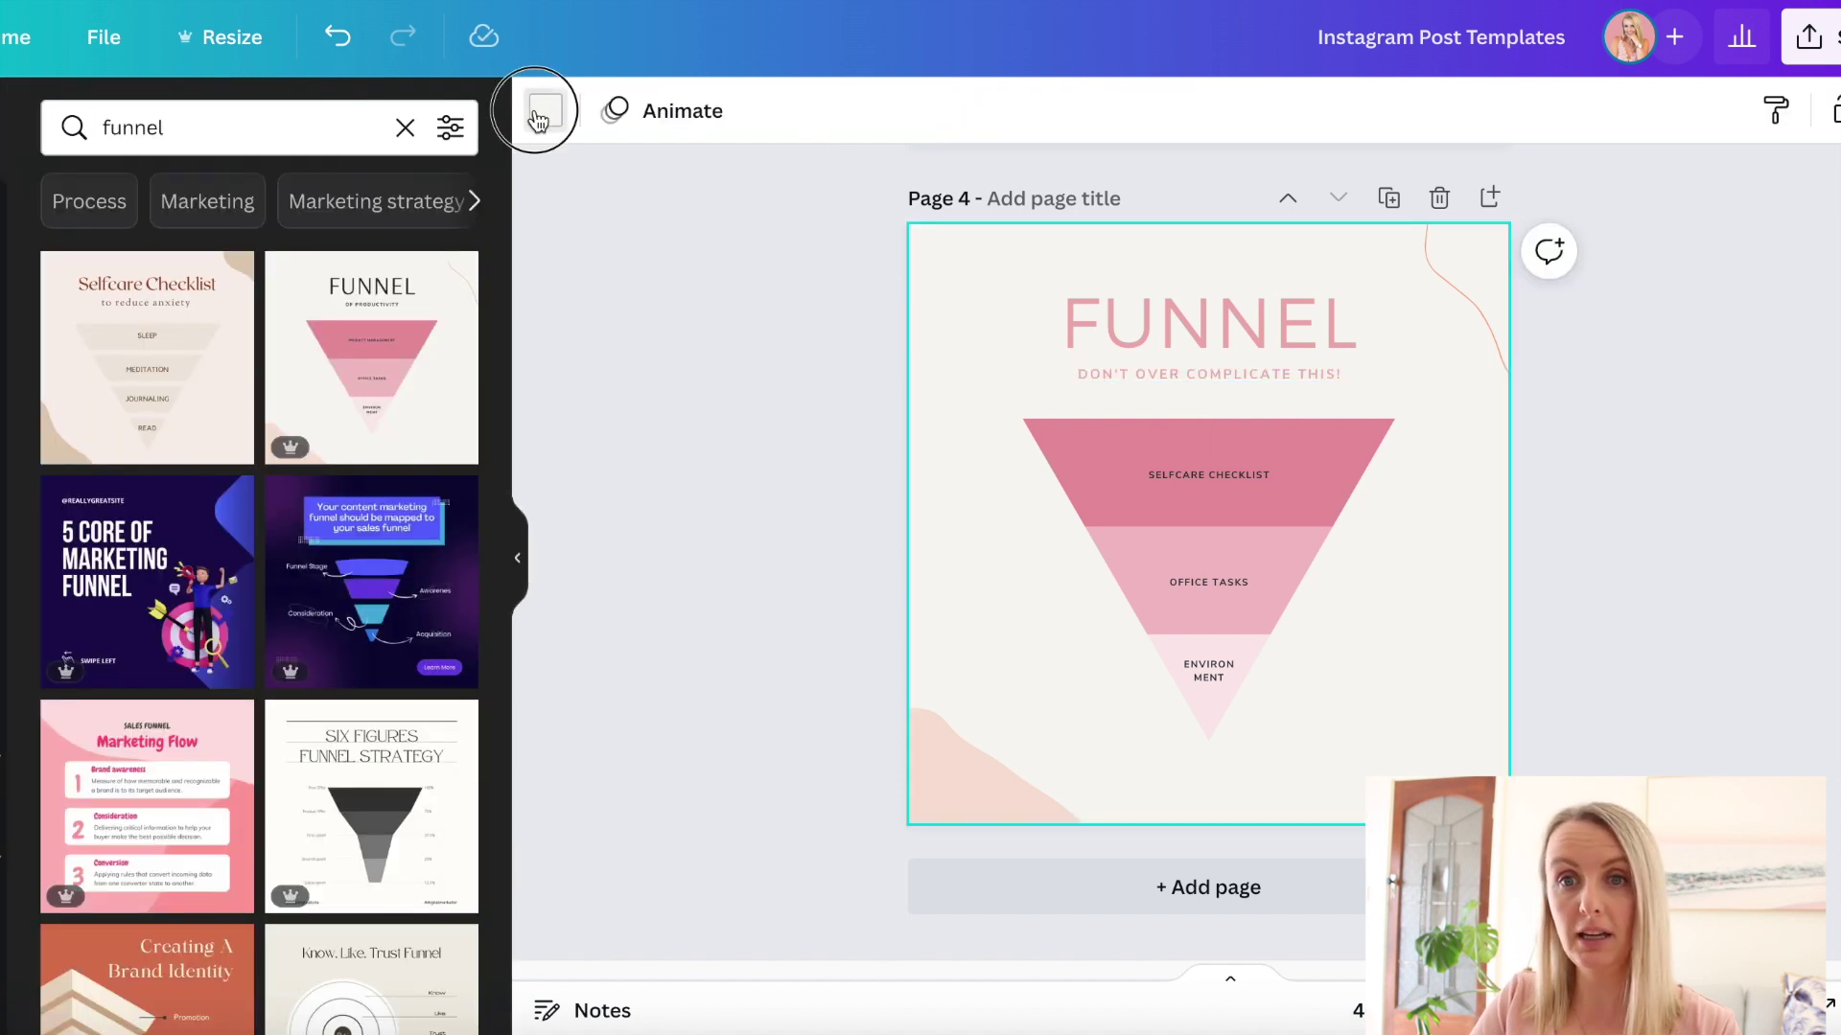
Step: Make the page background white and delete the pink blob at bottom-left
click(145, 408)
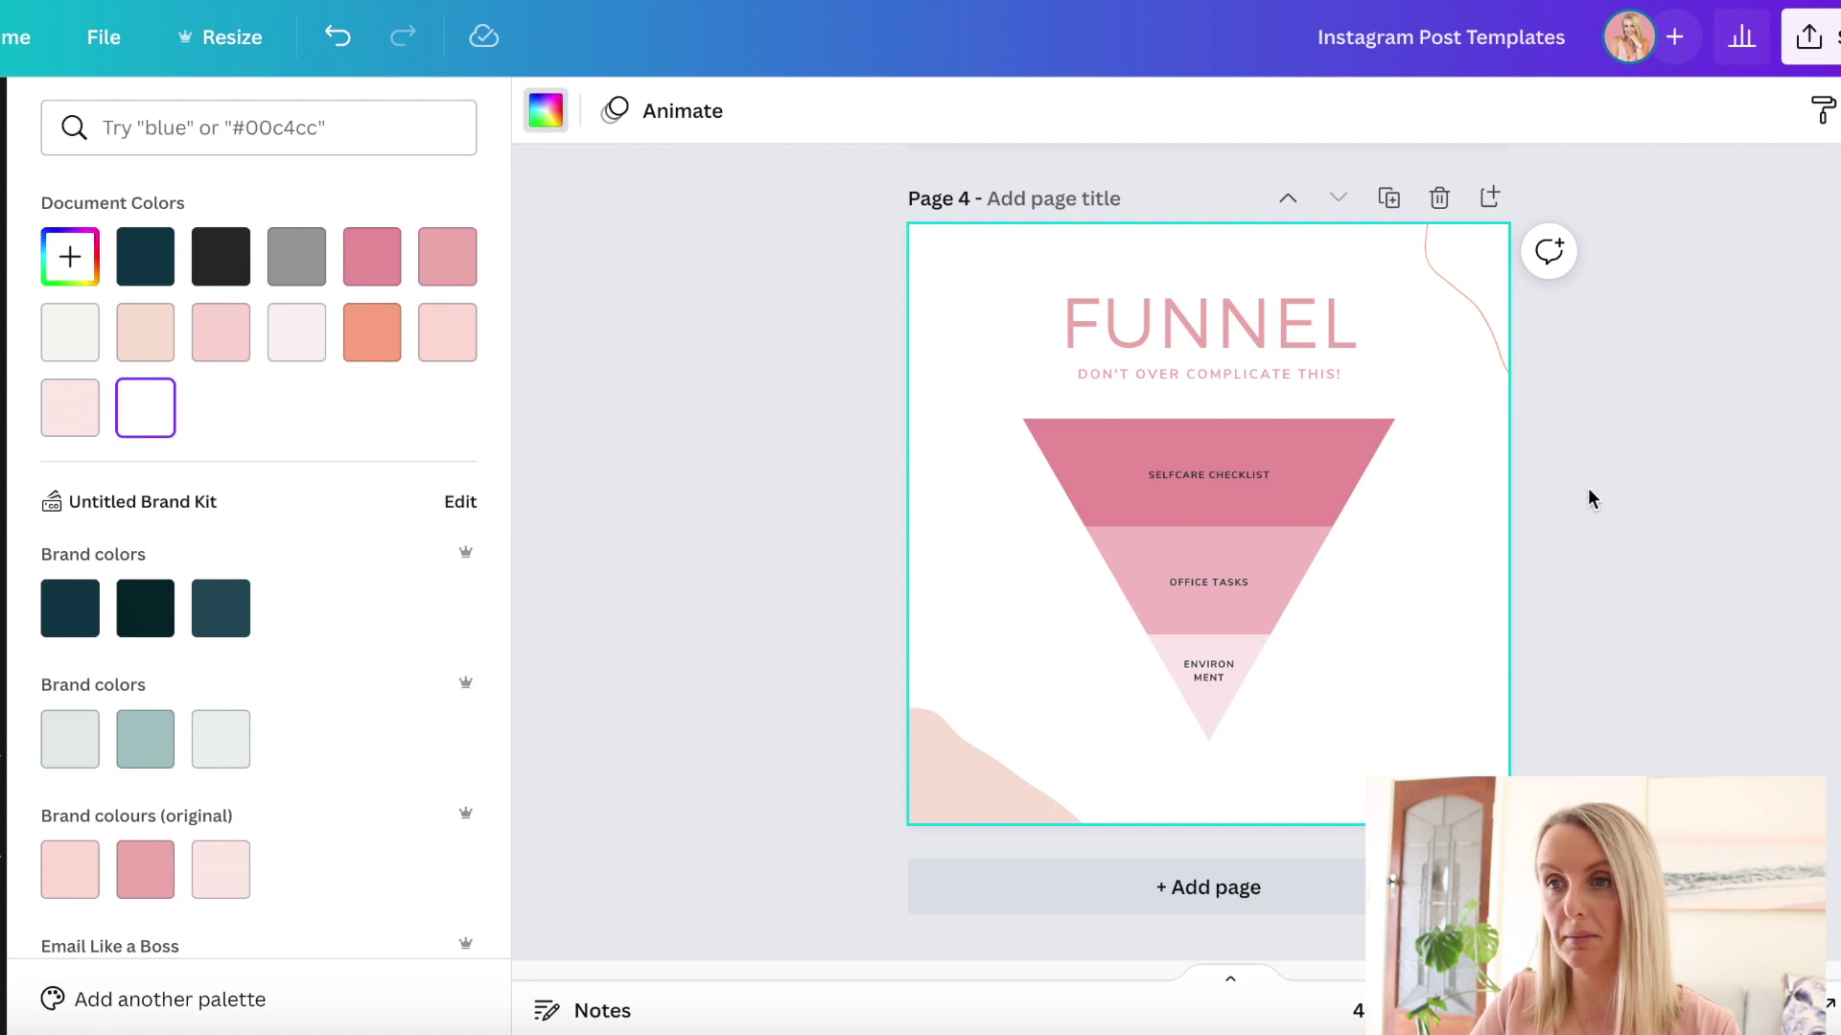
click(961, 784)
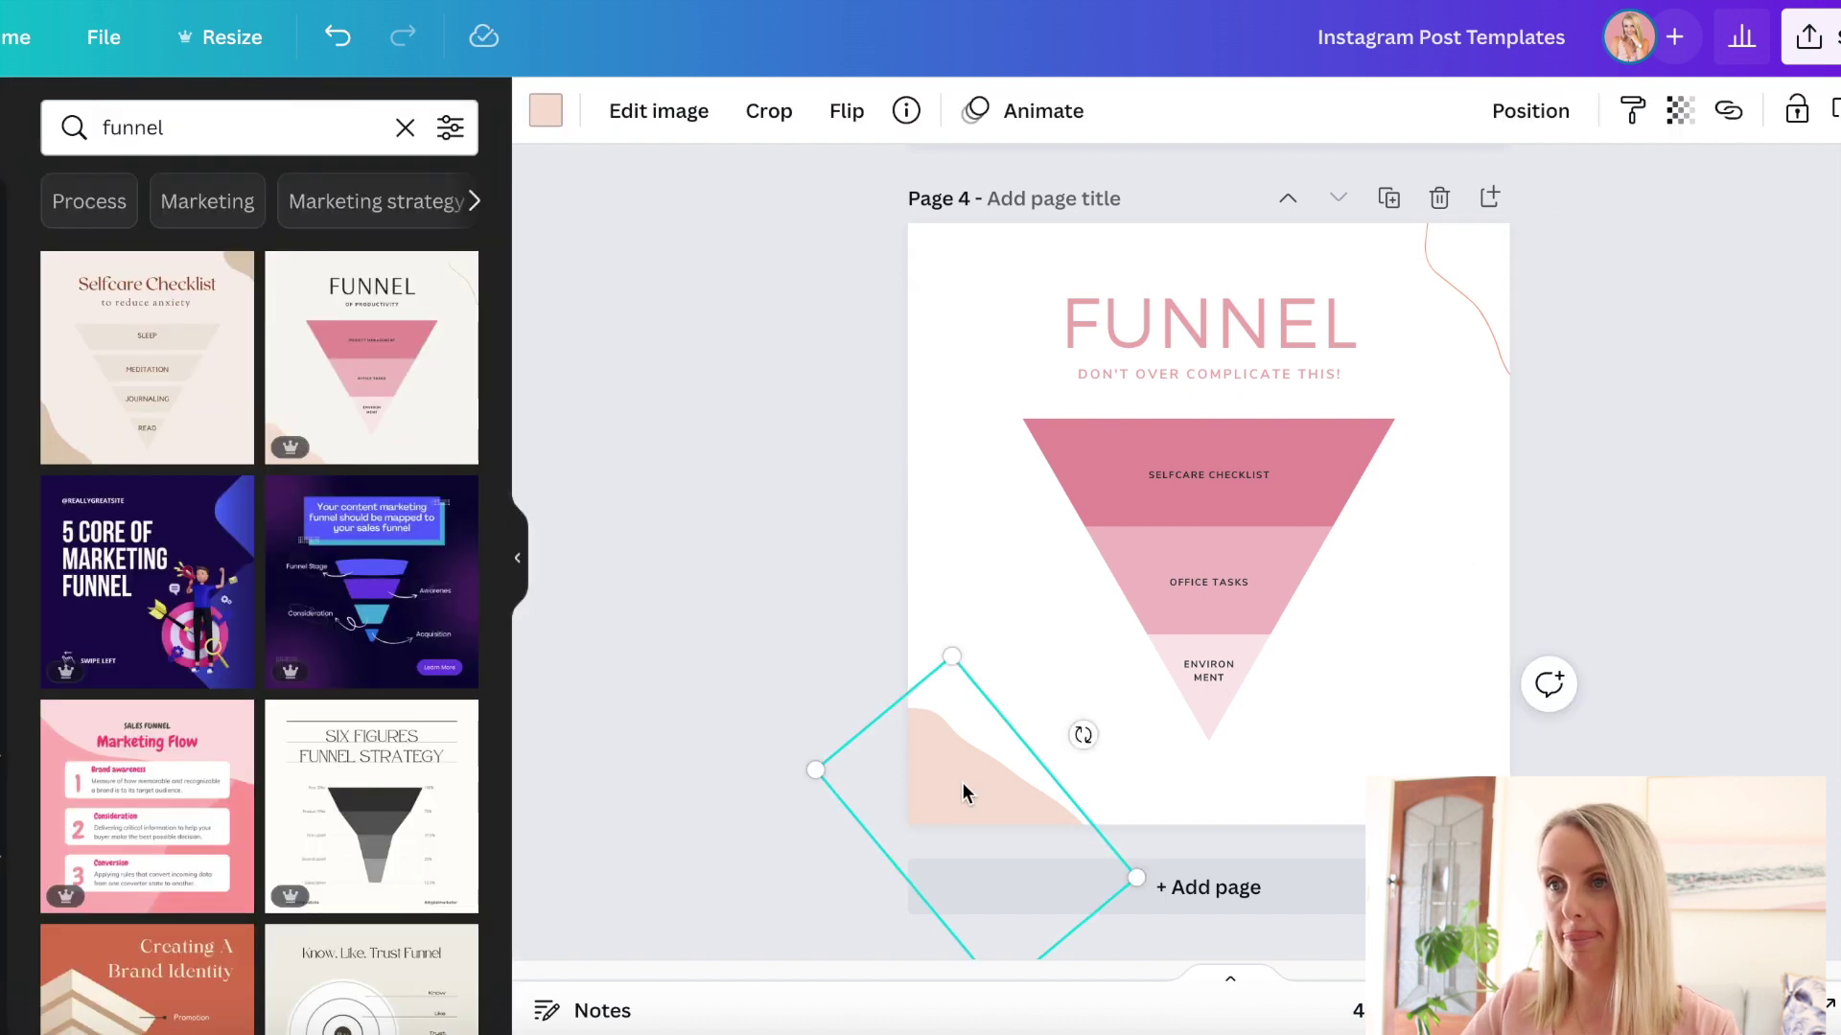
key(Delete)
Step: Delete the thin line in the top-right corner
click(1476, 300)
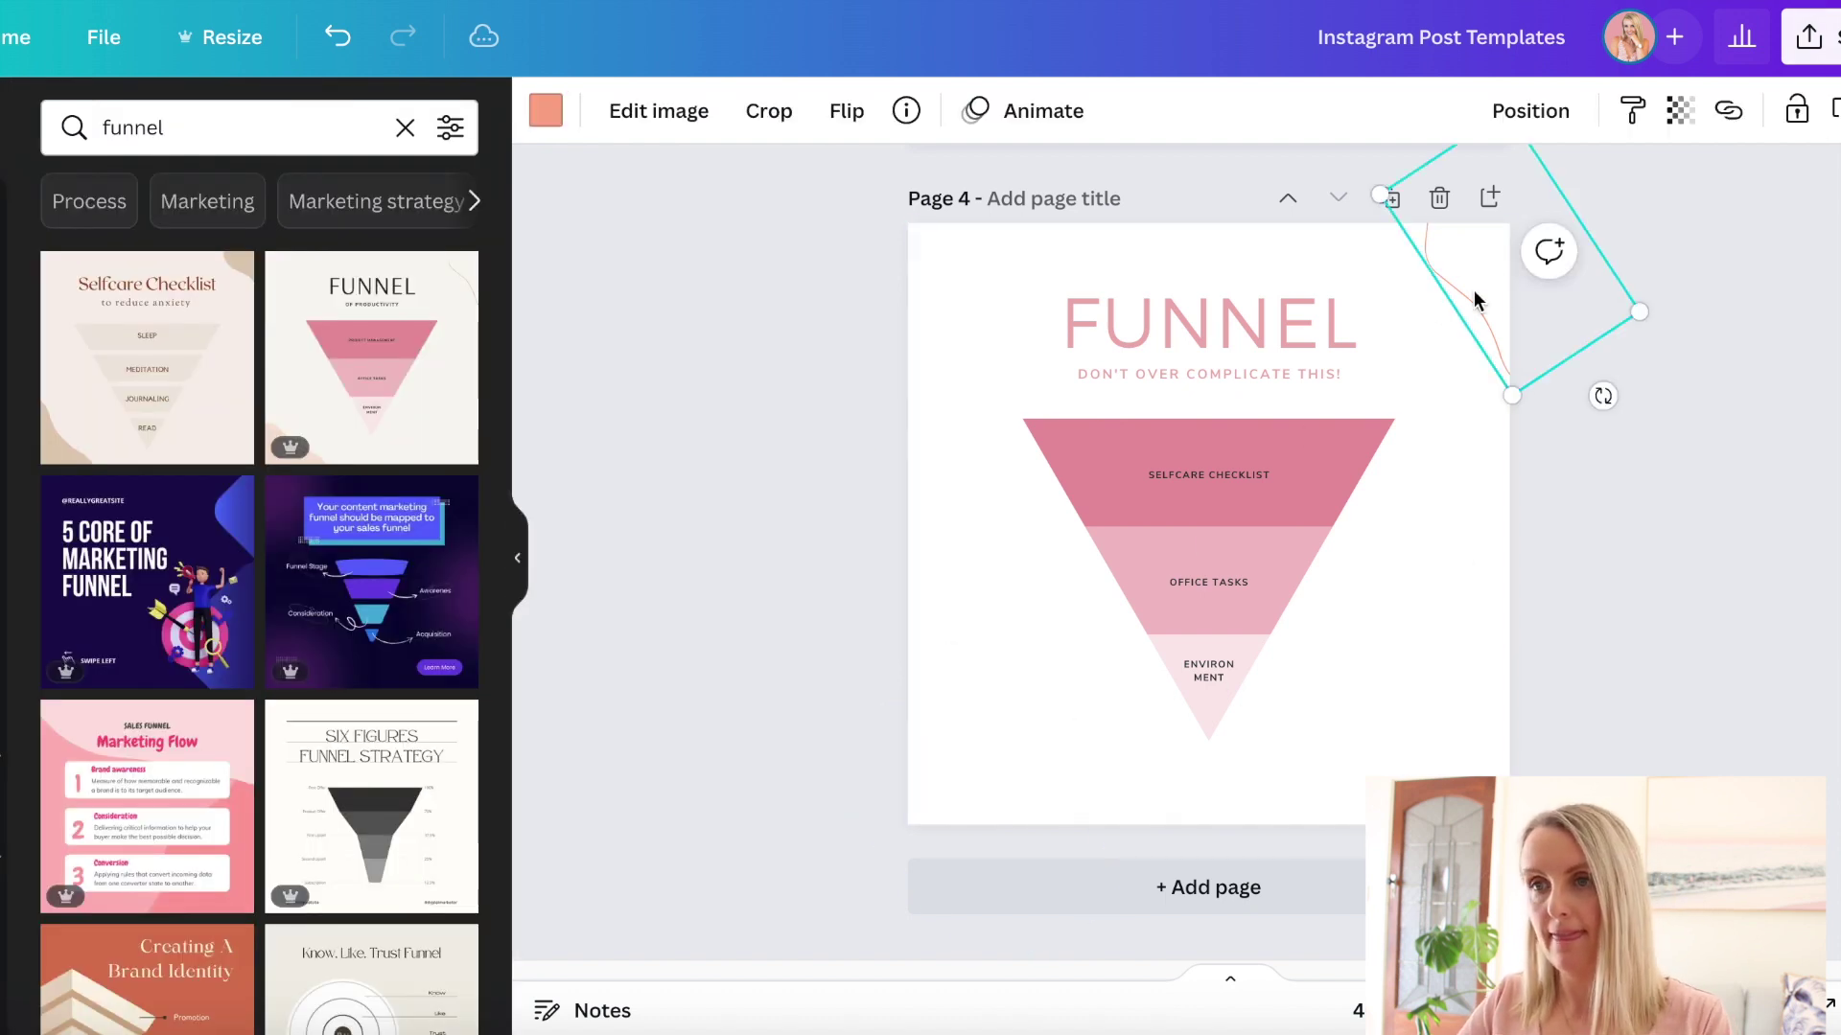
key(Delete)
click(1285, 444)
click(1245, 469)
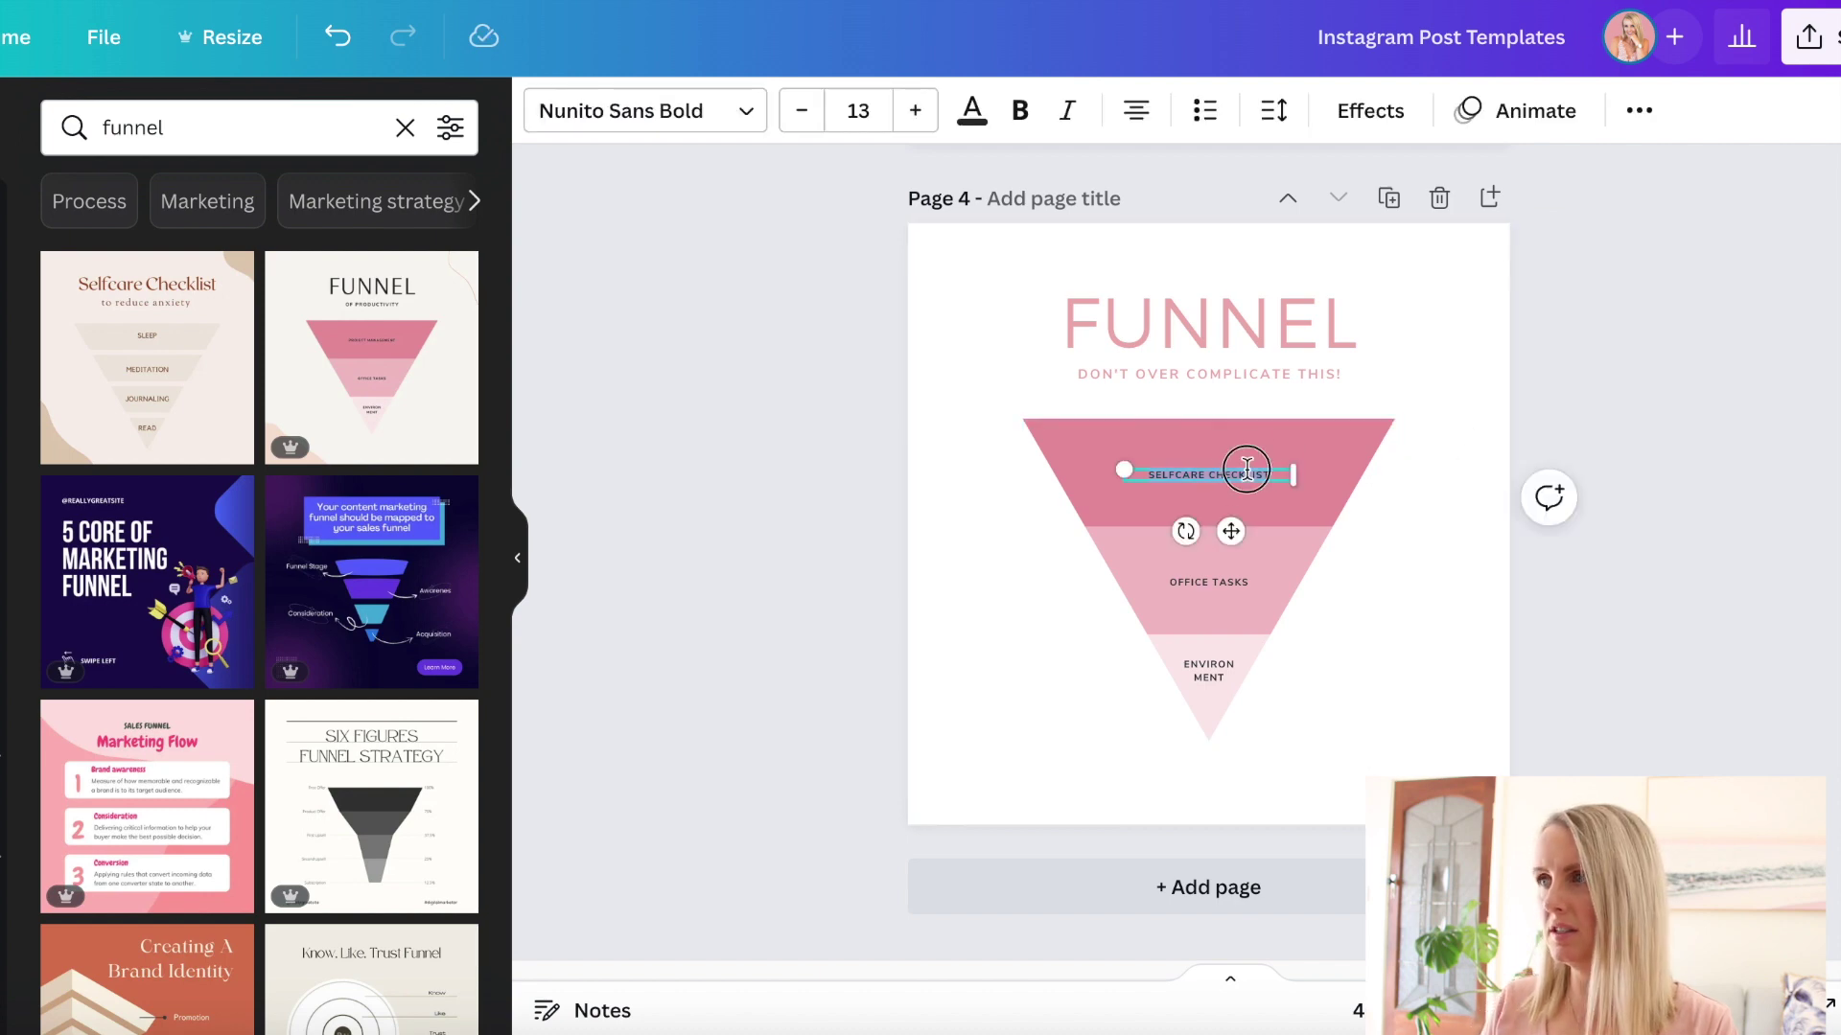
Step: Replace the SELFCARE CHECKLIST label with ATTRACT IDEAL CLIENT in Montserrat Classic
text(ATTRACT IDEAL CLIENT)
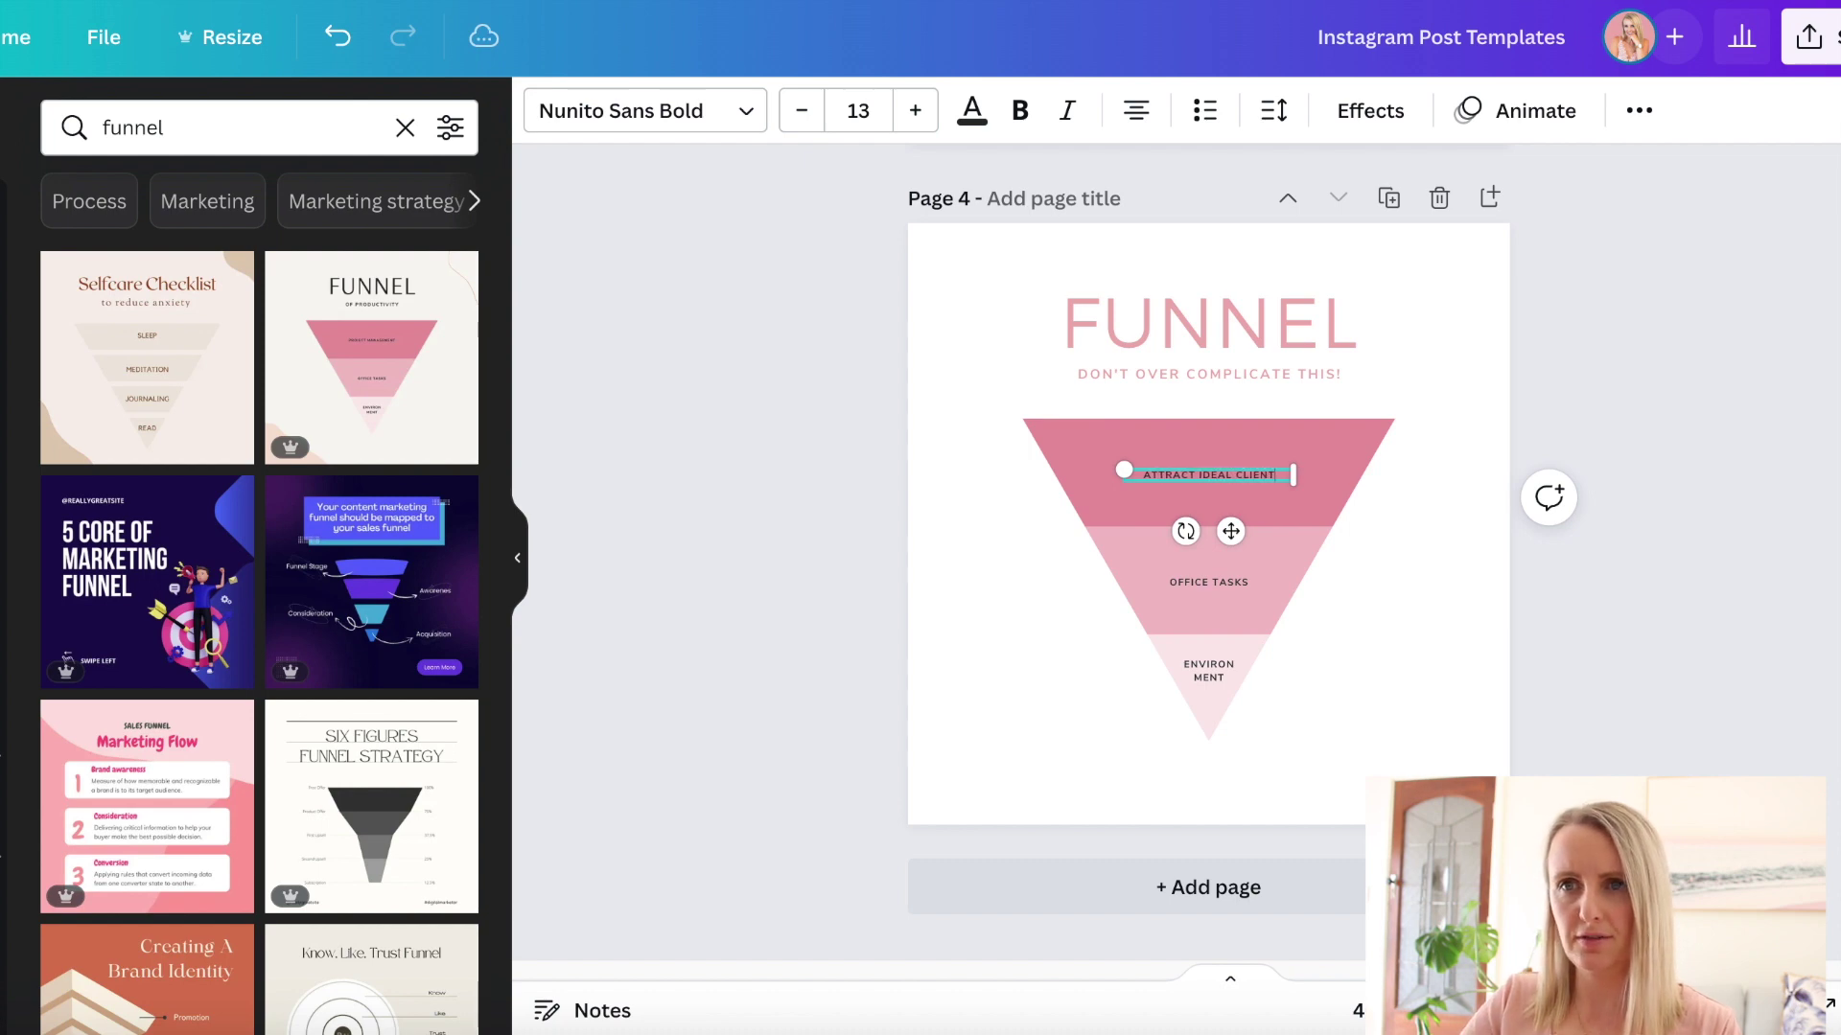
click(710, 117)
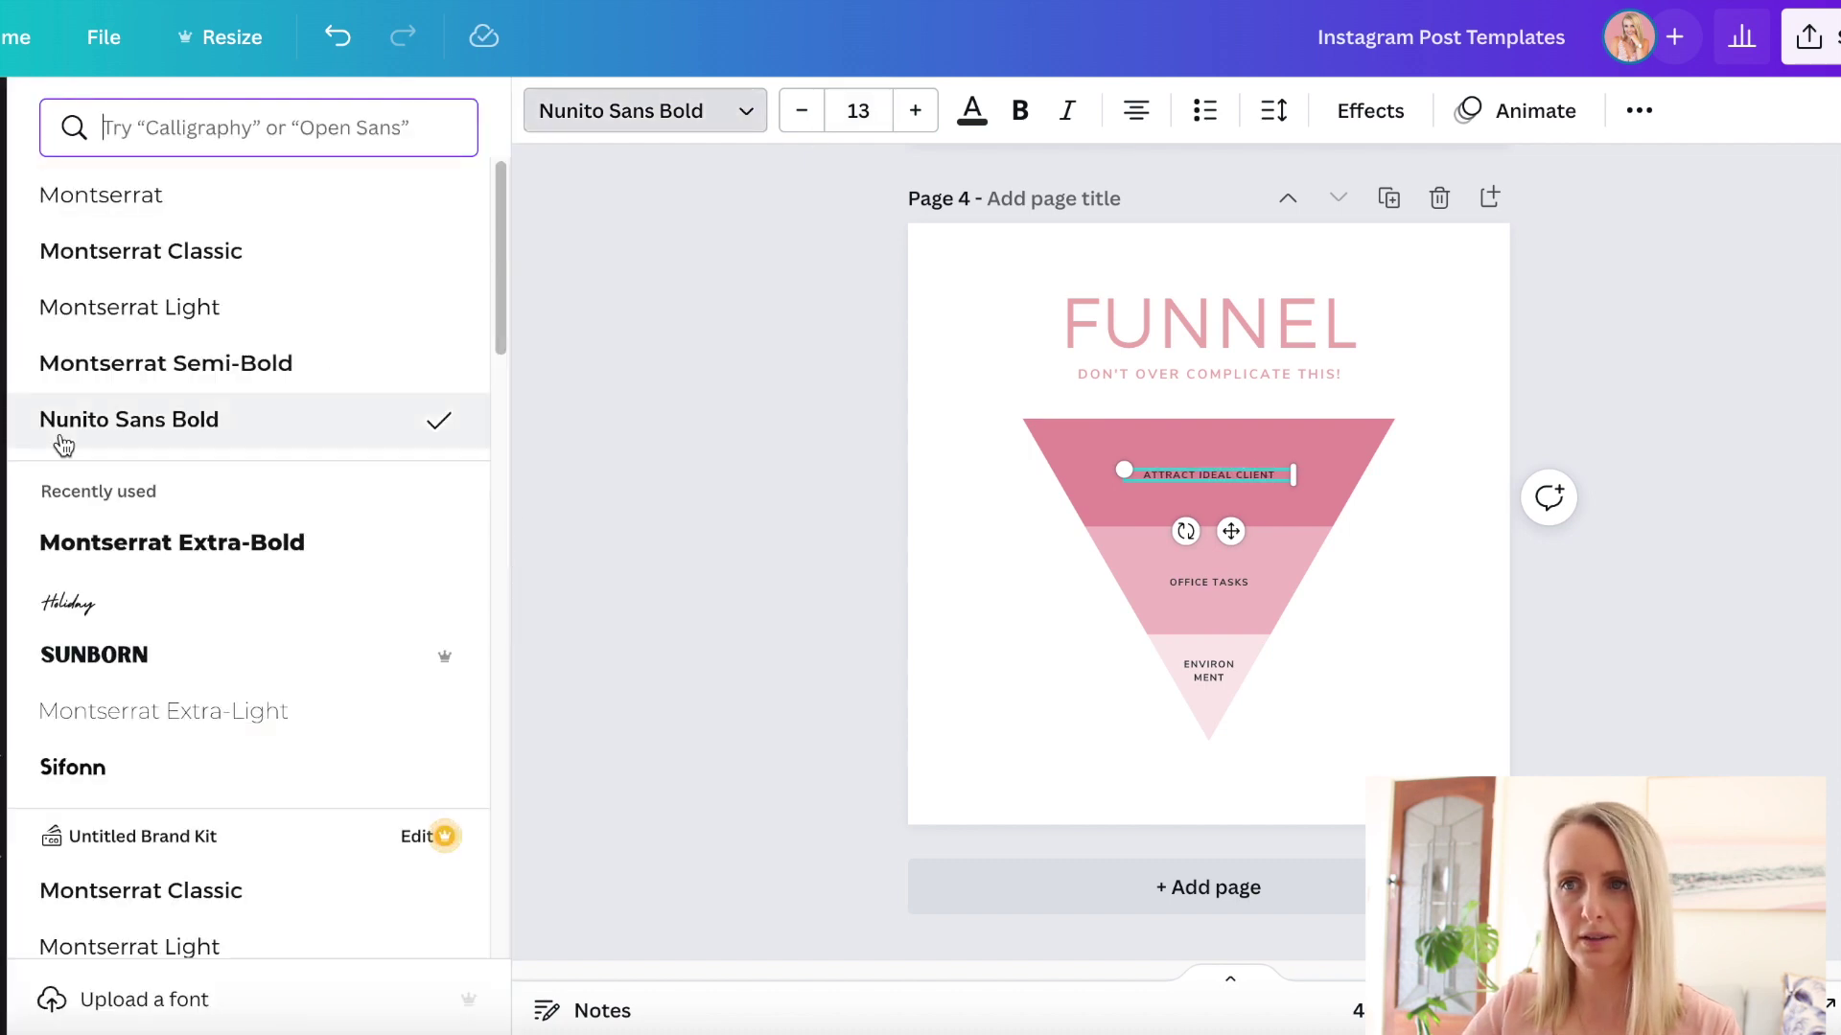
click(144, 366)
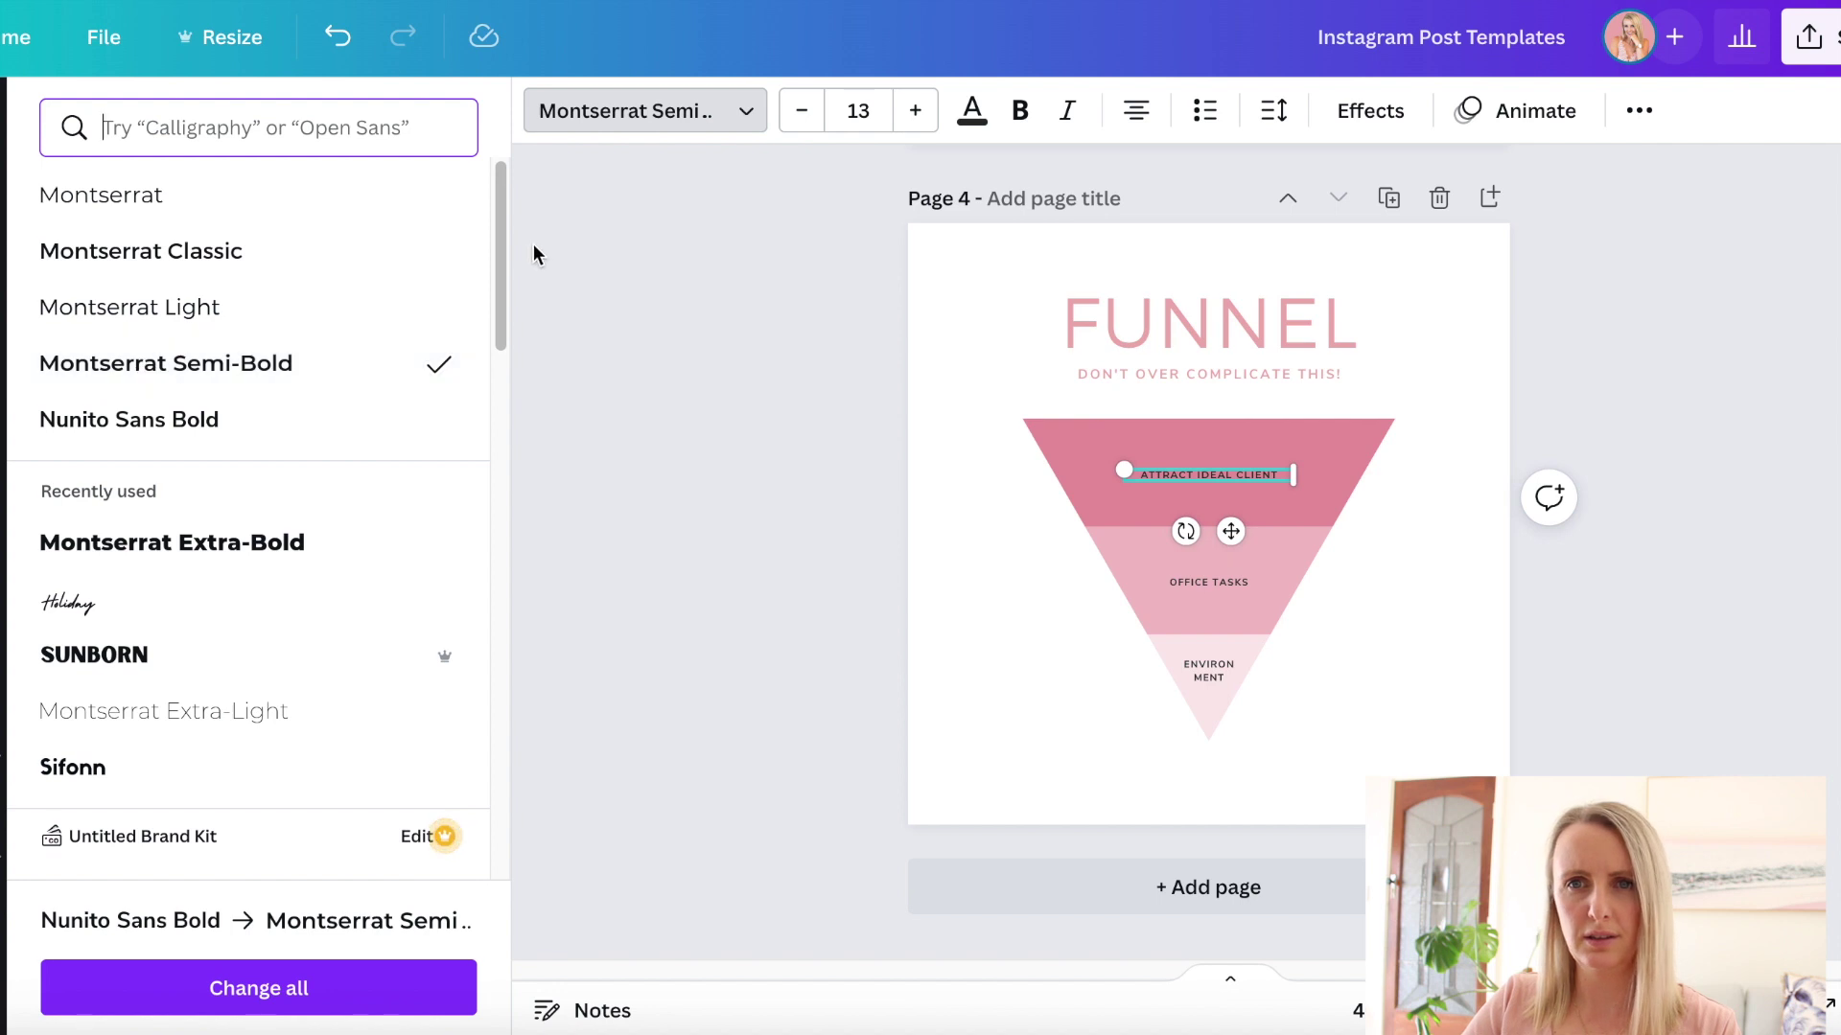
click(175, 271)
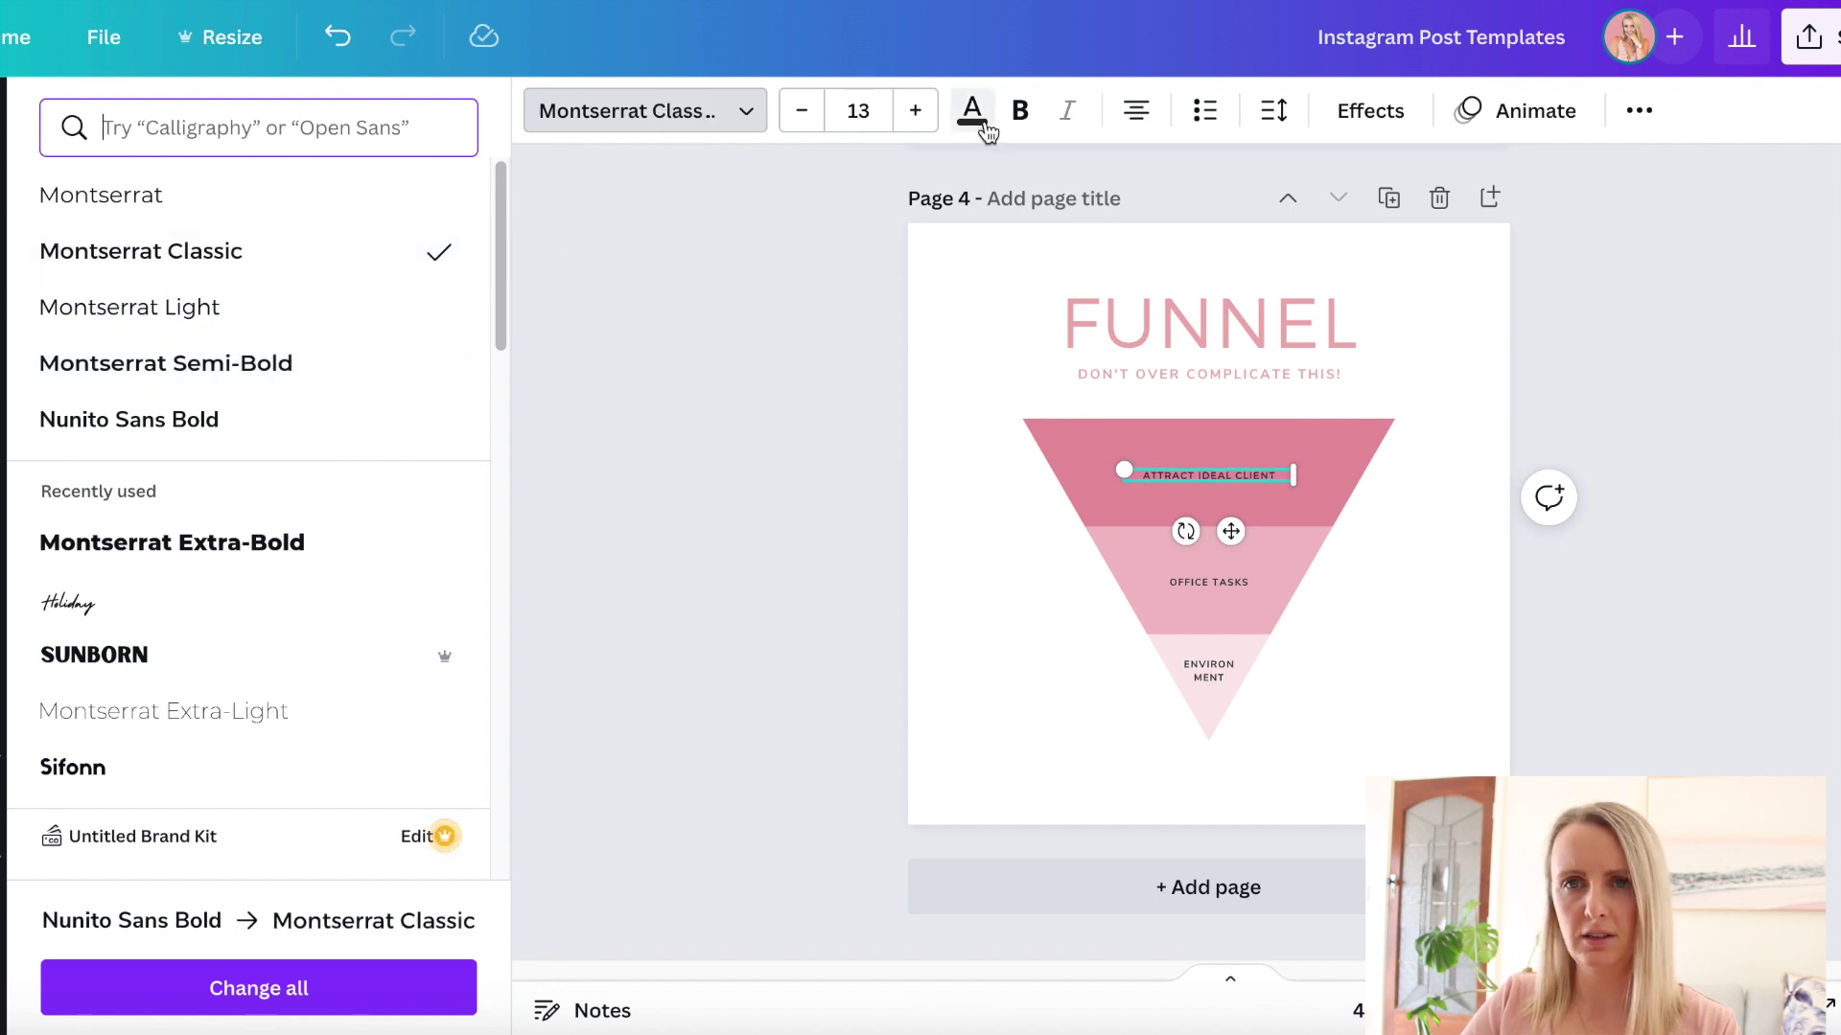
Step: Colour the ATTRACT IDEAL CLIENT label dark teal
click(974, 117)
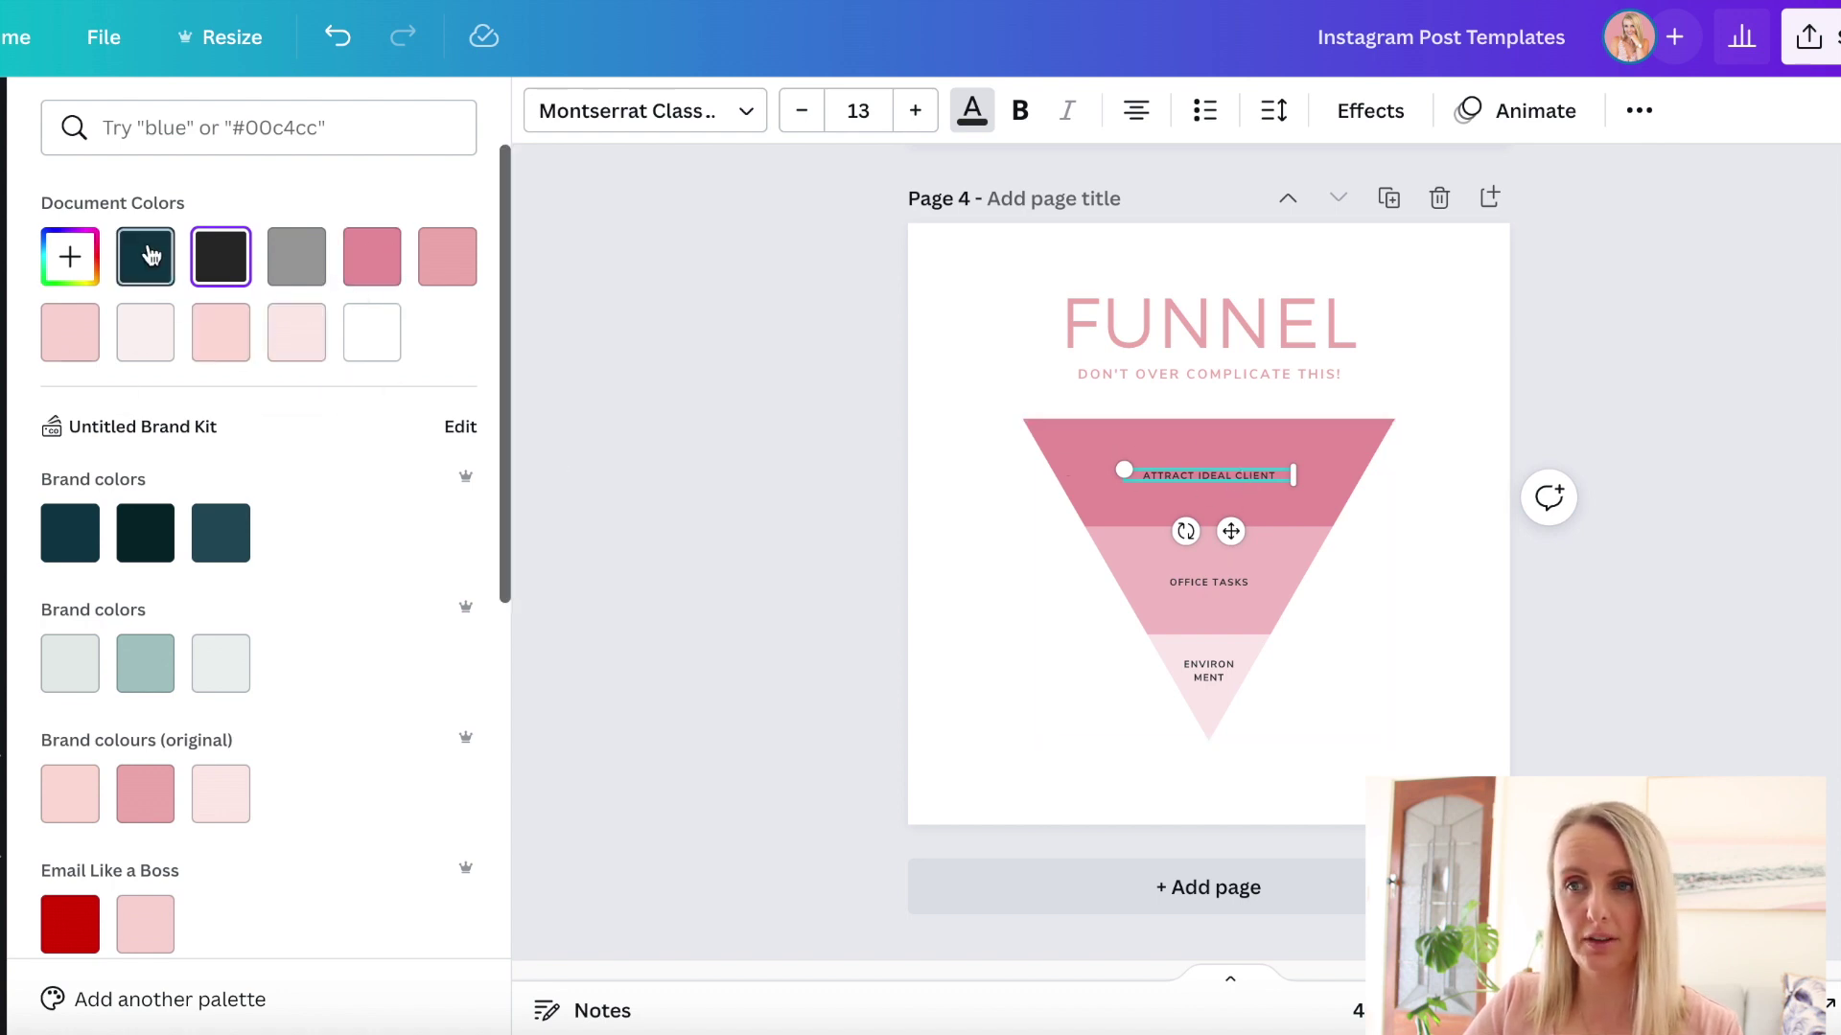
click(70, 532)
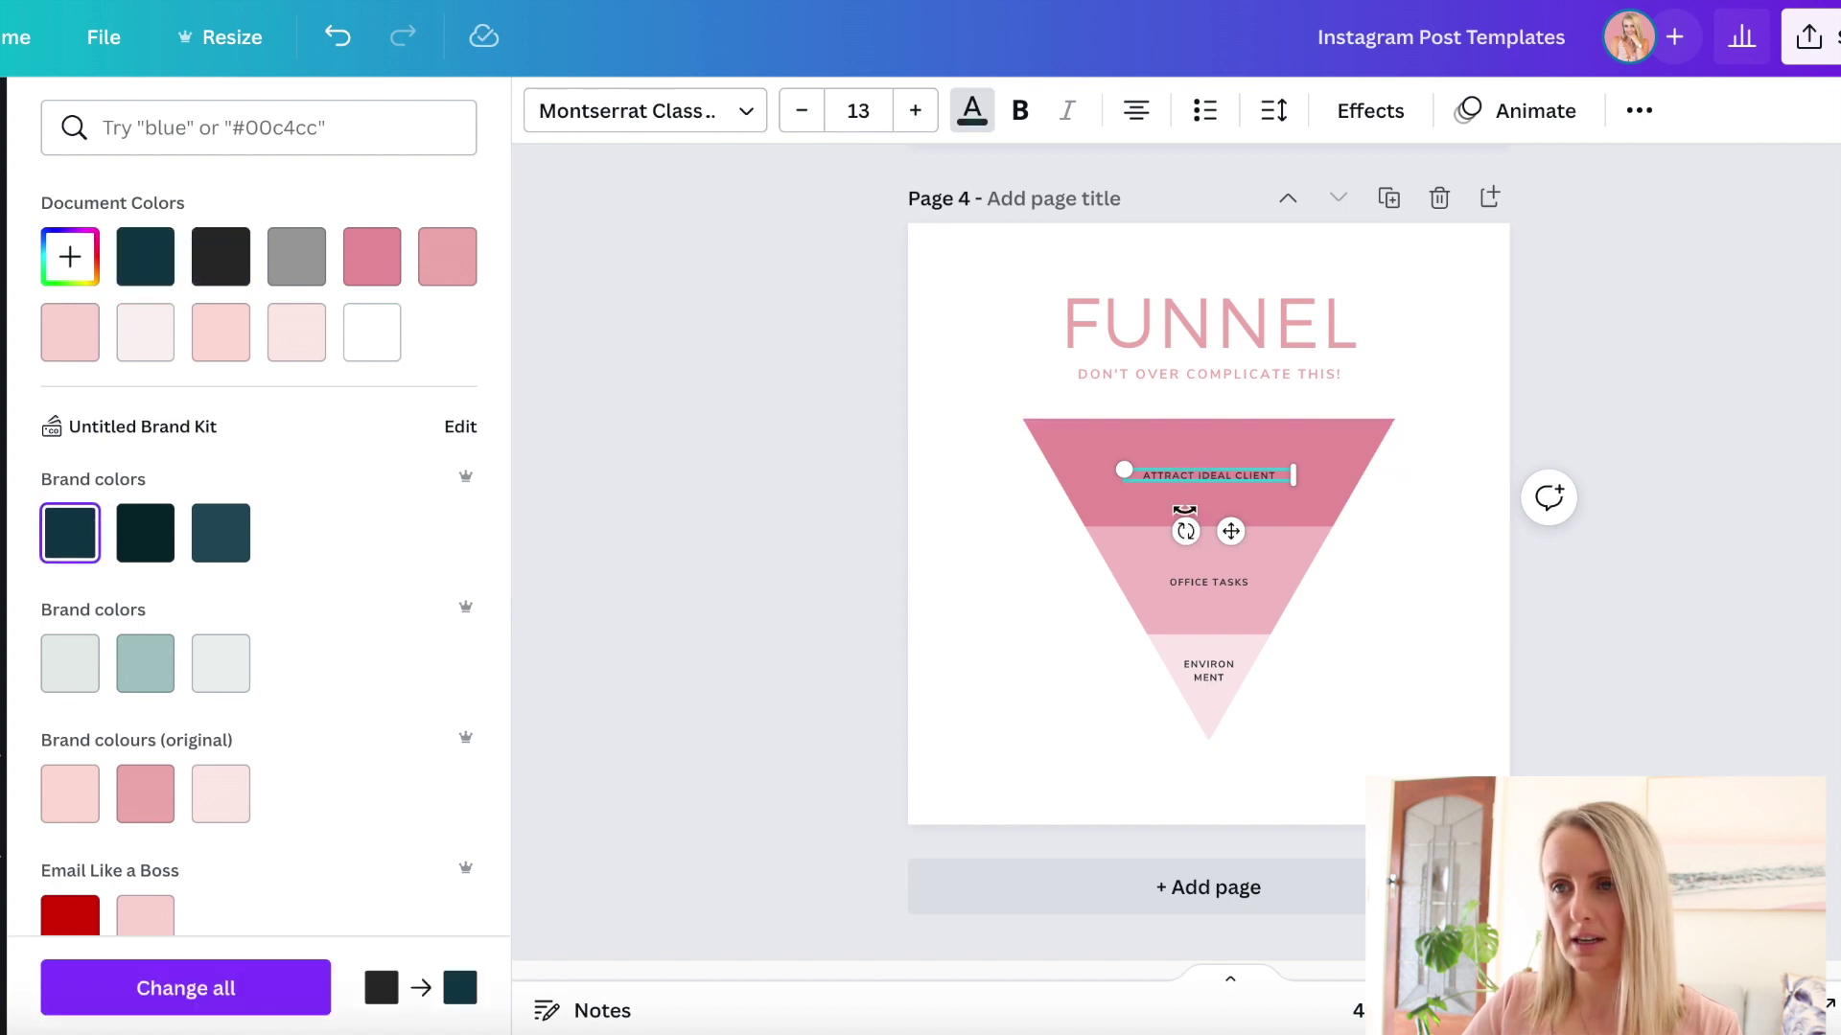
click(1196, 585)
click(1189, 470)
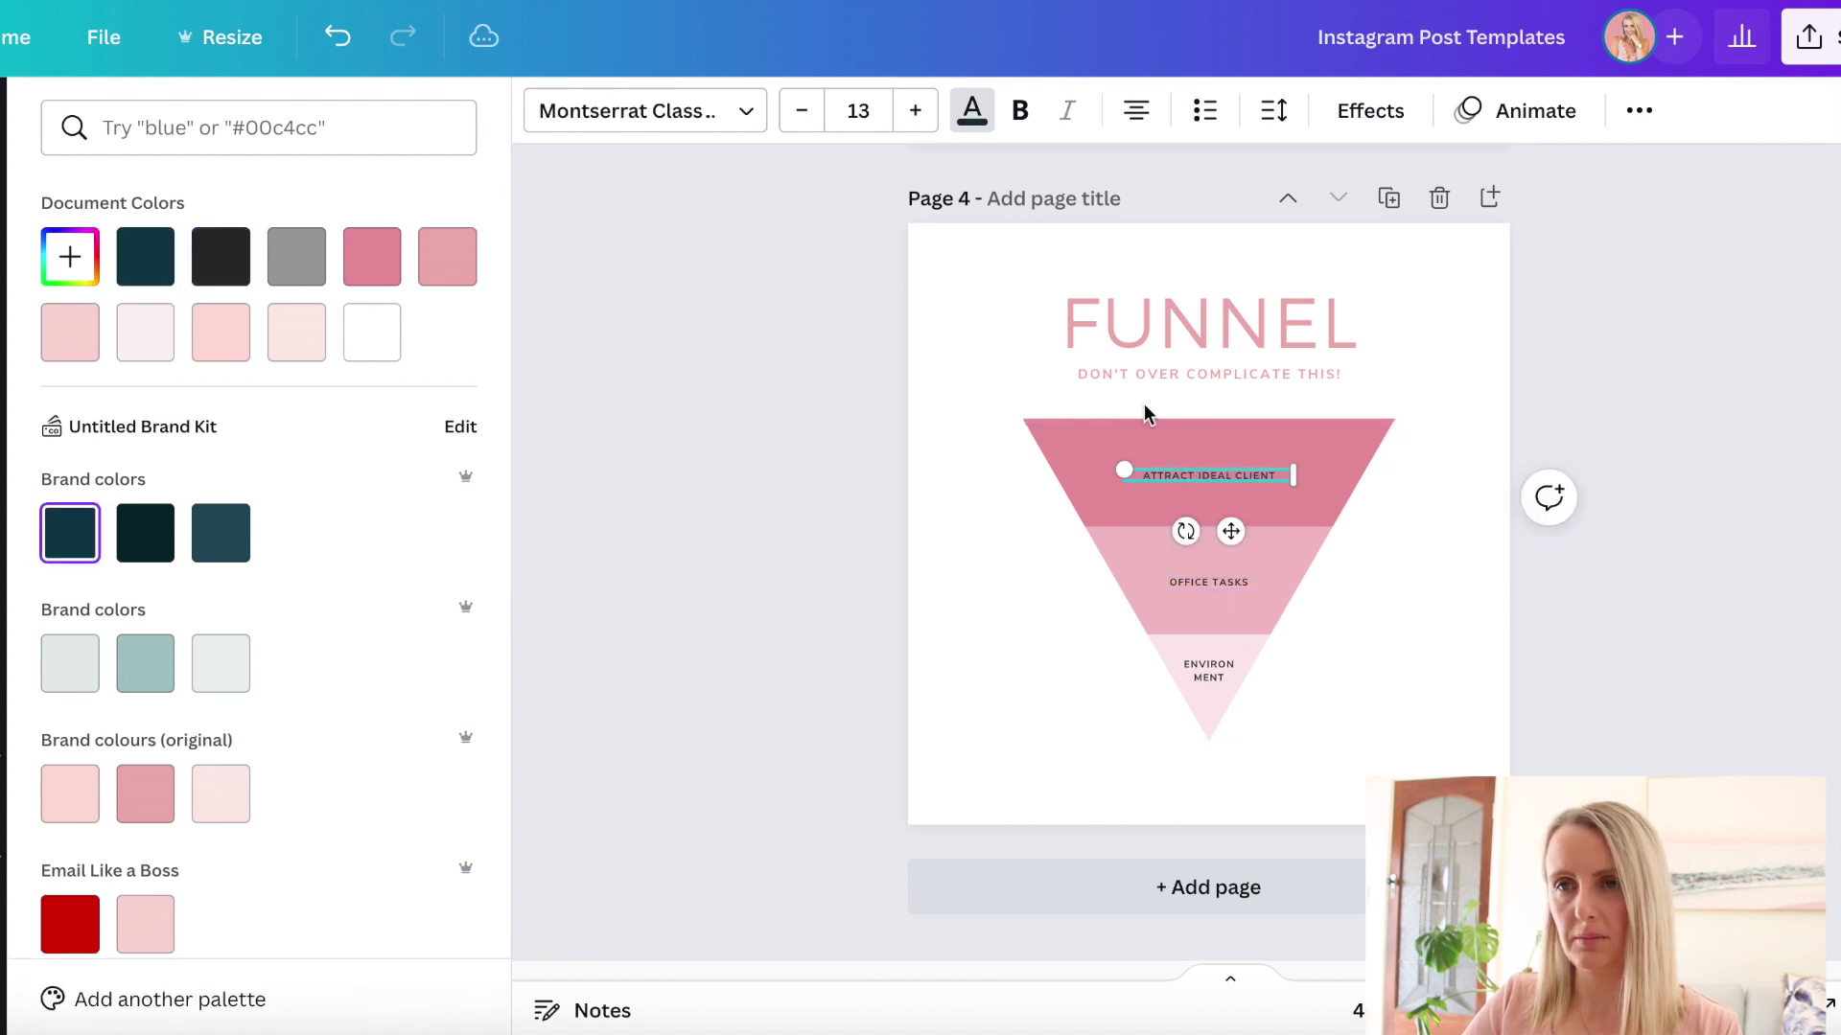
click(872, 113)
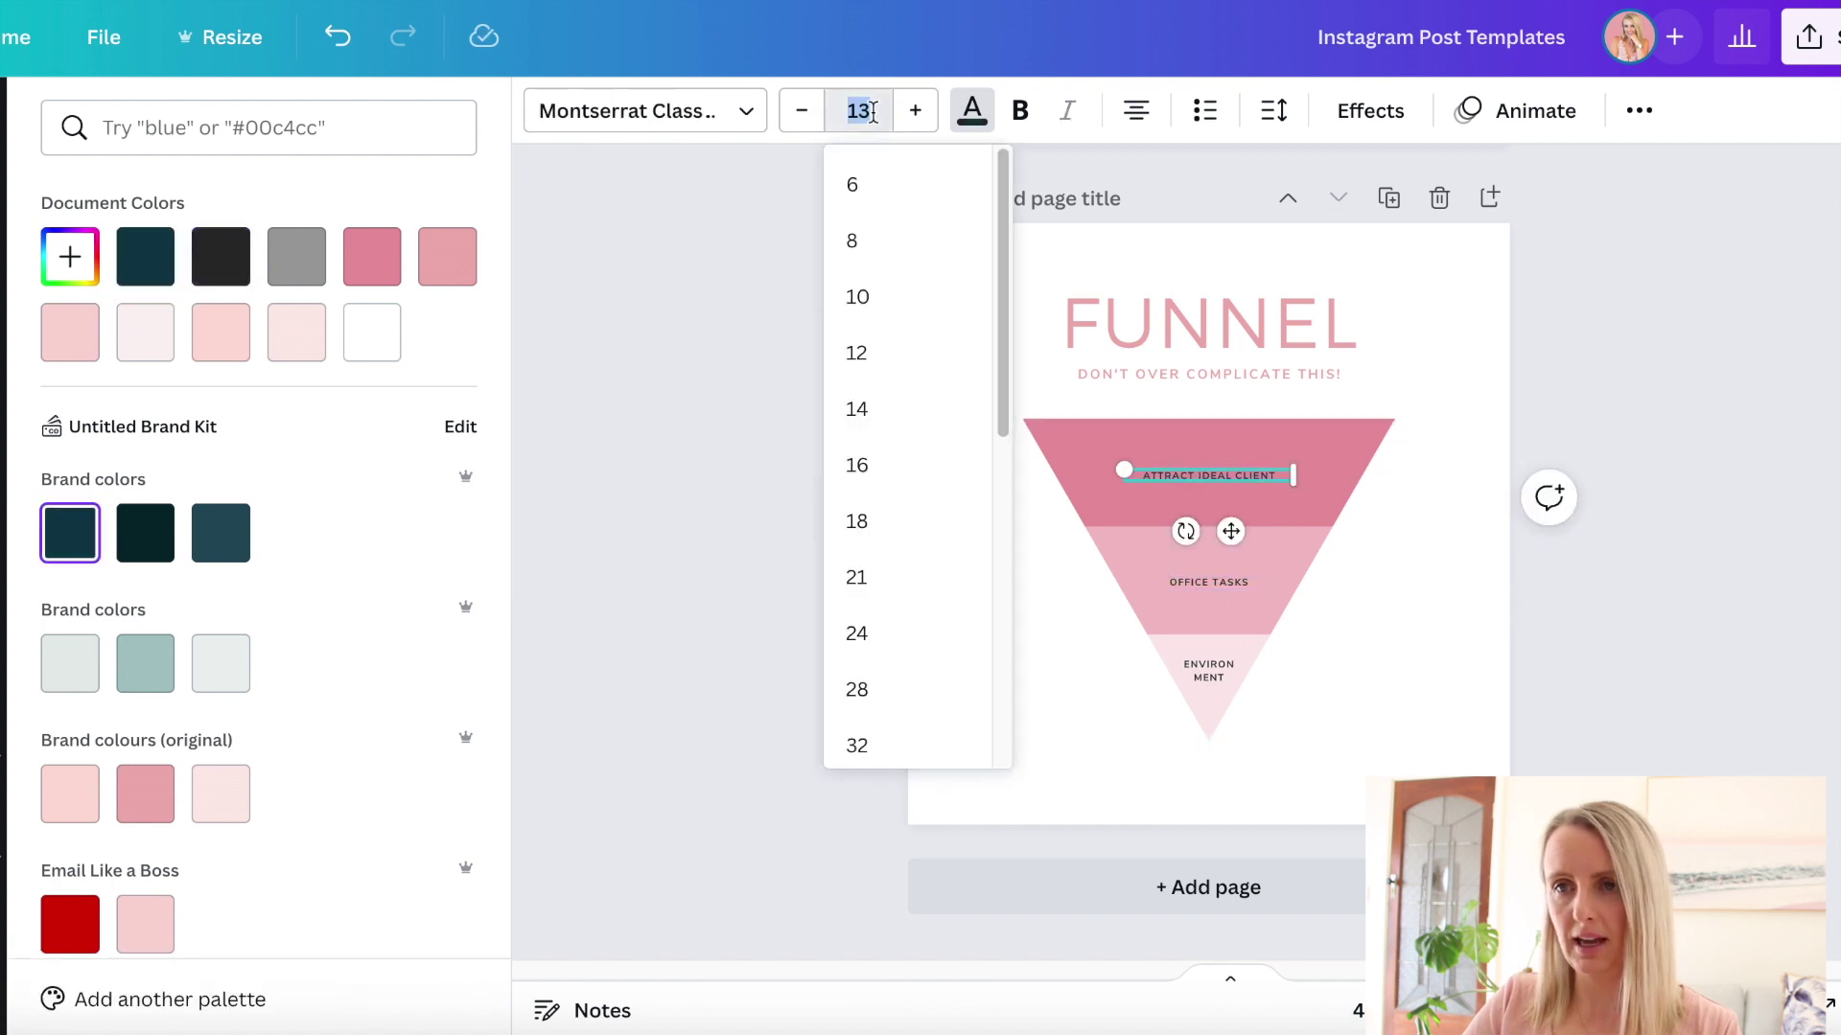
Step: Set ATTRACT IDEAL CLIENT to size 24 and widen its box to fit one line
click(919, 623)
click(866, 113)
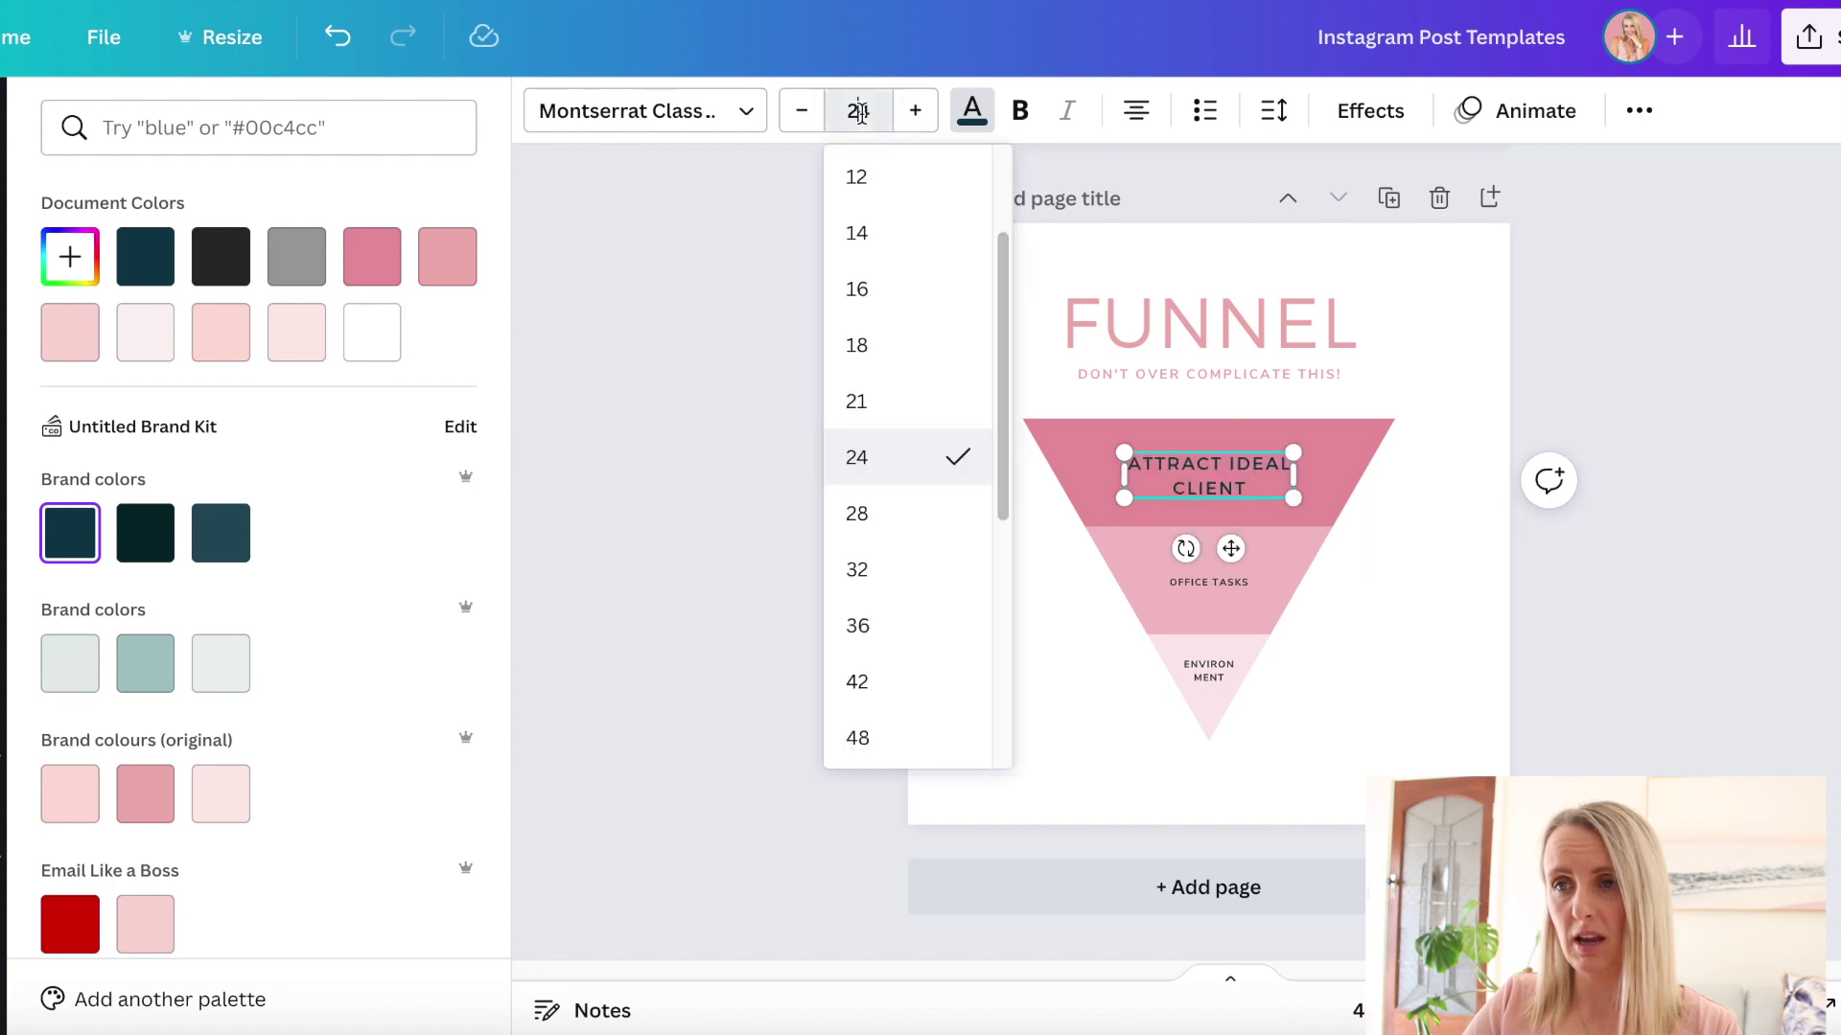
mouse_move(1292, 486)
mouse_down()
mouse_move(1396, 477)
mouse_move(1280, 452)
mouse_move(1302, 456)
mouse_up()
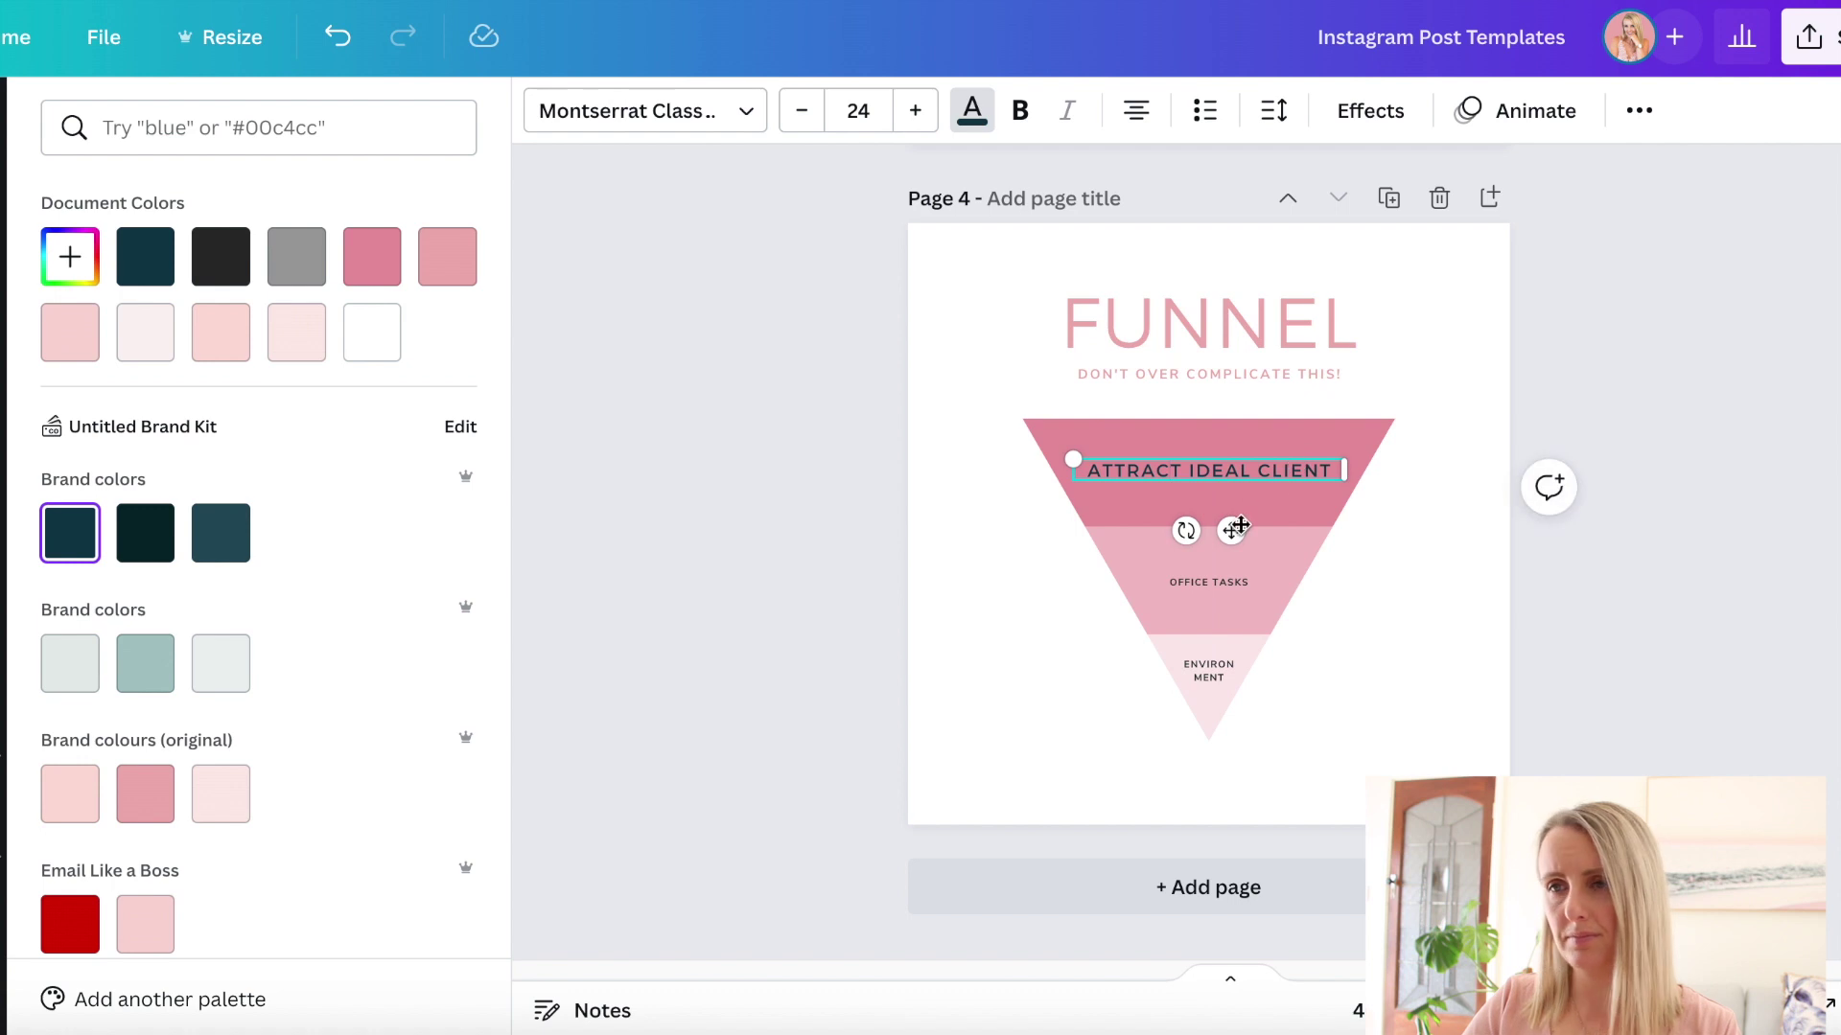
Step: Delete the OFFICE TASKS and ENVIRONMENT labels and select the funnel graphic for resizing
click(1223, 578)
key(Escape)
click(1222, 671)
key(Delete)
click(1210, 475)
click(1212, 480)
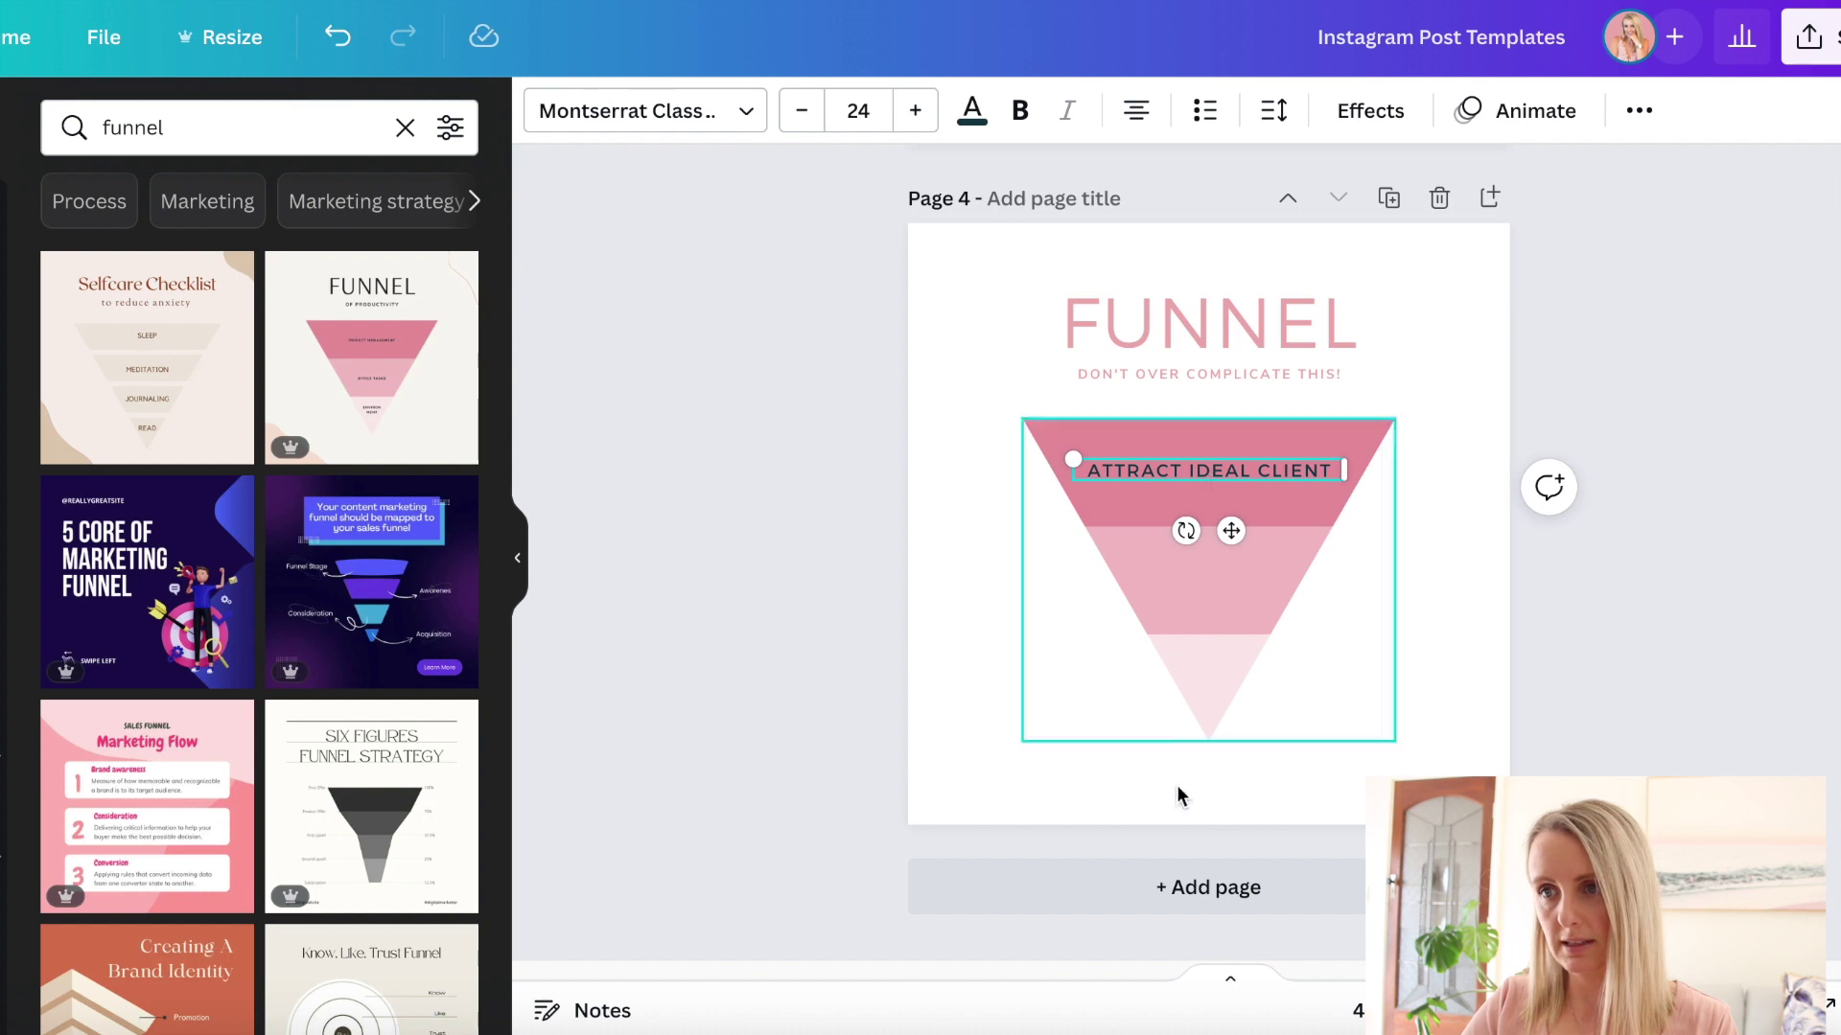
click(1221, 687)
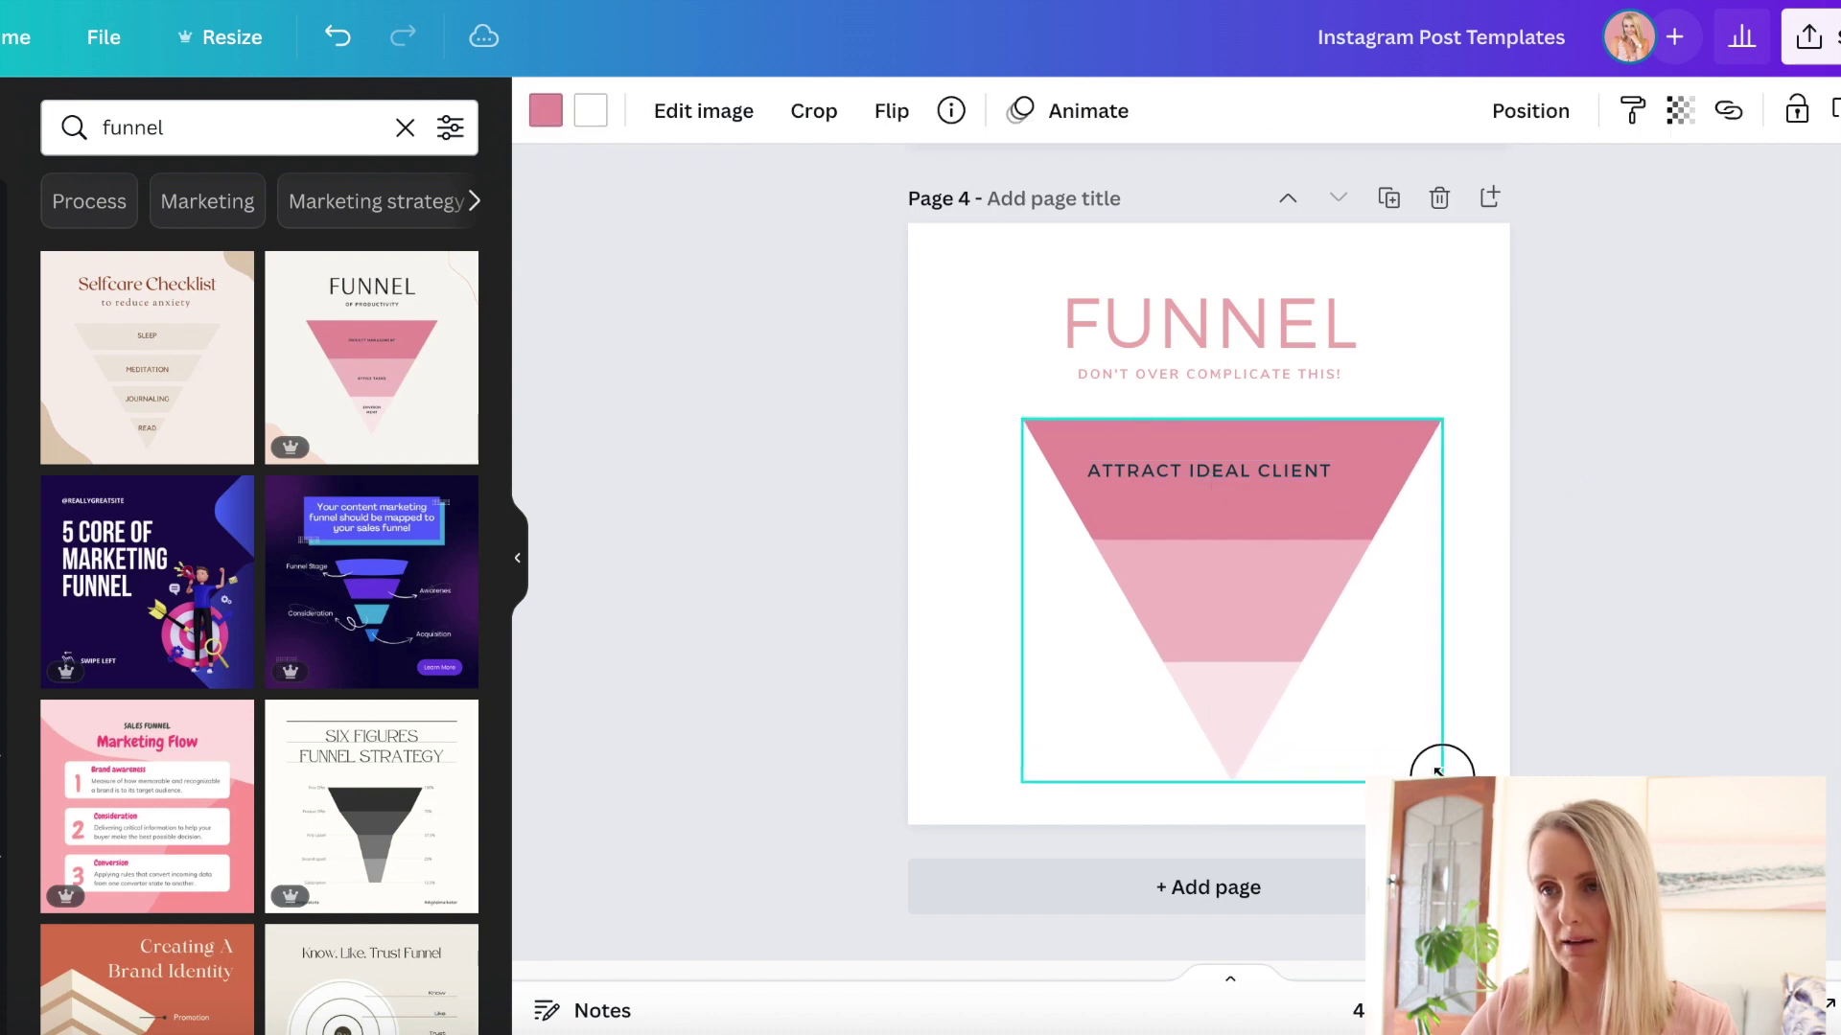
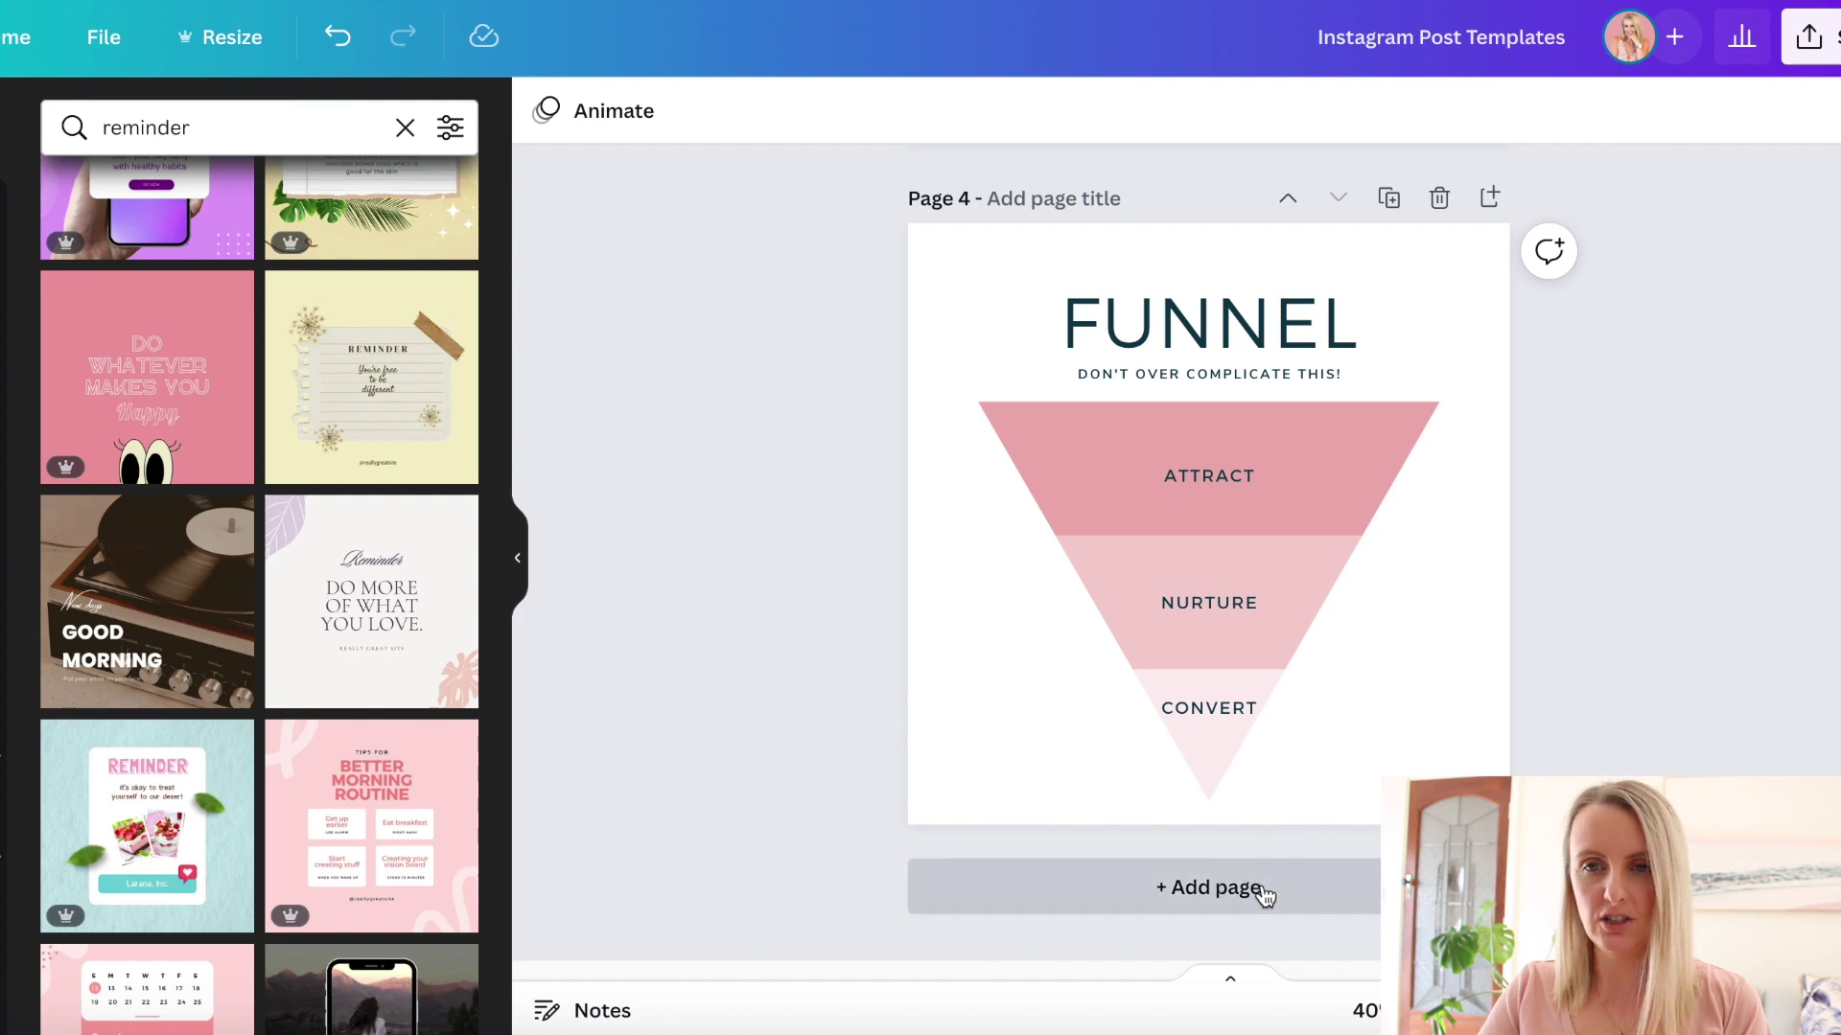
Step: Fill page 5 with the beach Reminder template reading 'One step at a time, you'll get there.'
scroll(278, 705, down, 3)
scroll(279, 705, down, 10)
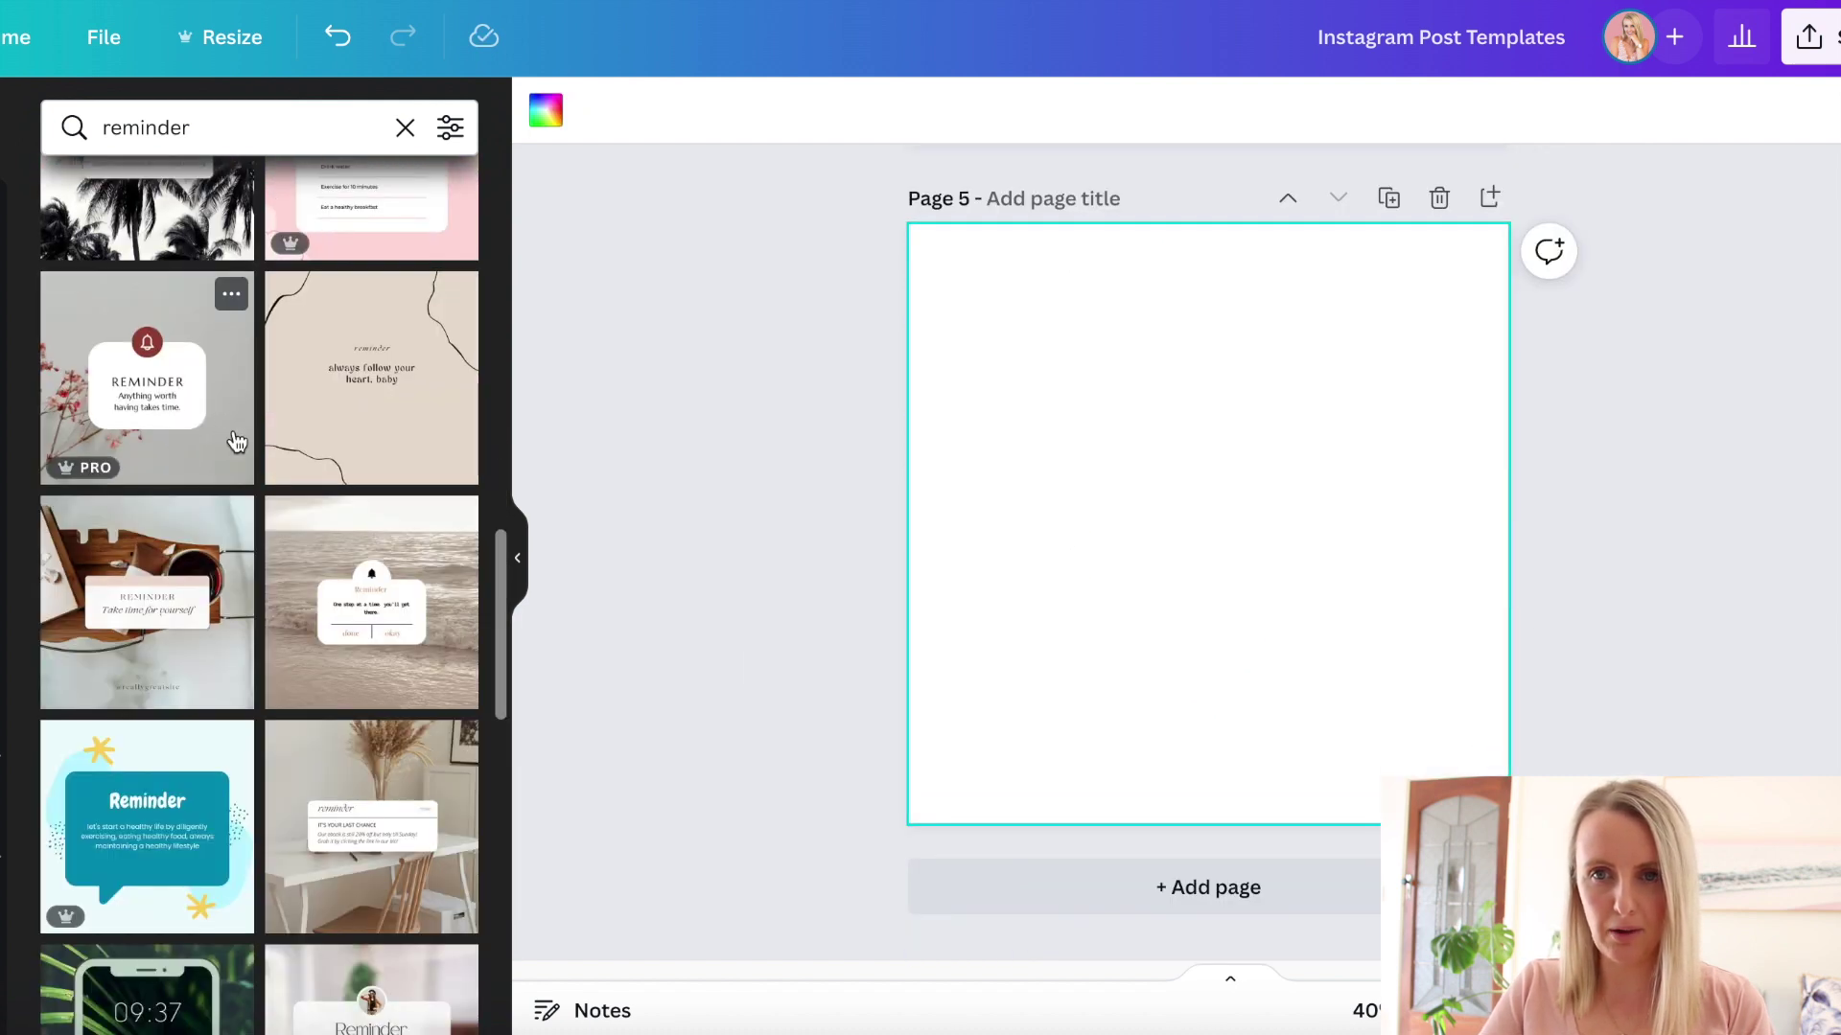
scroll(430, 693, down, 8)
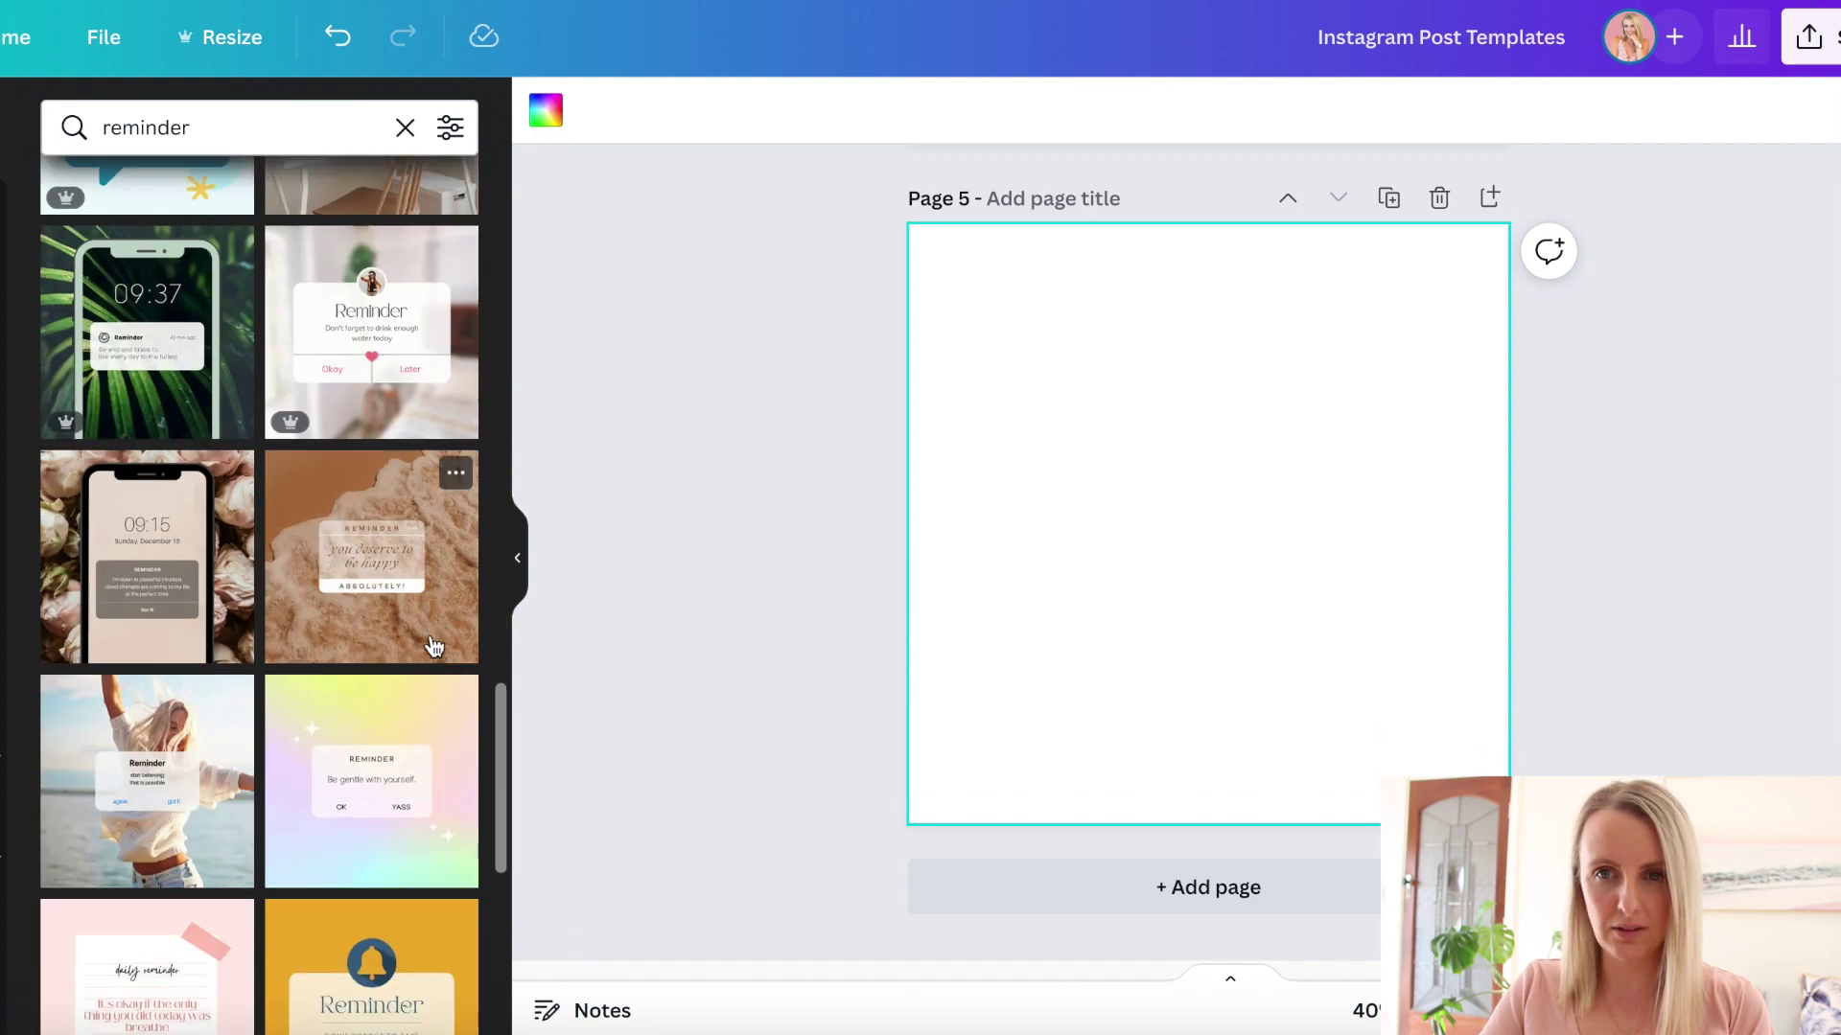
scroll(387, 668, down, 8)
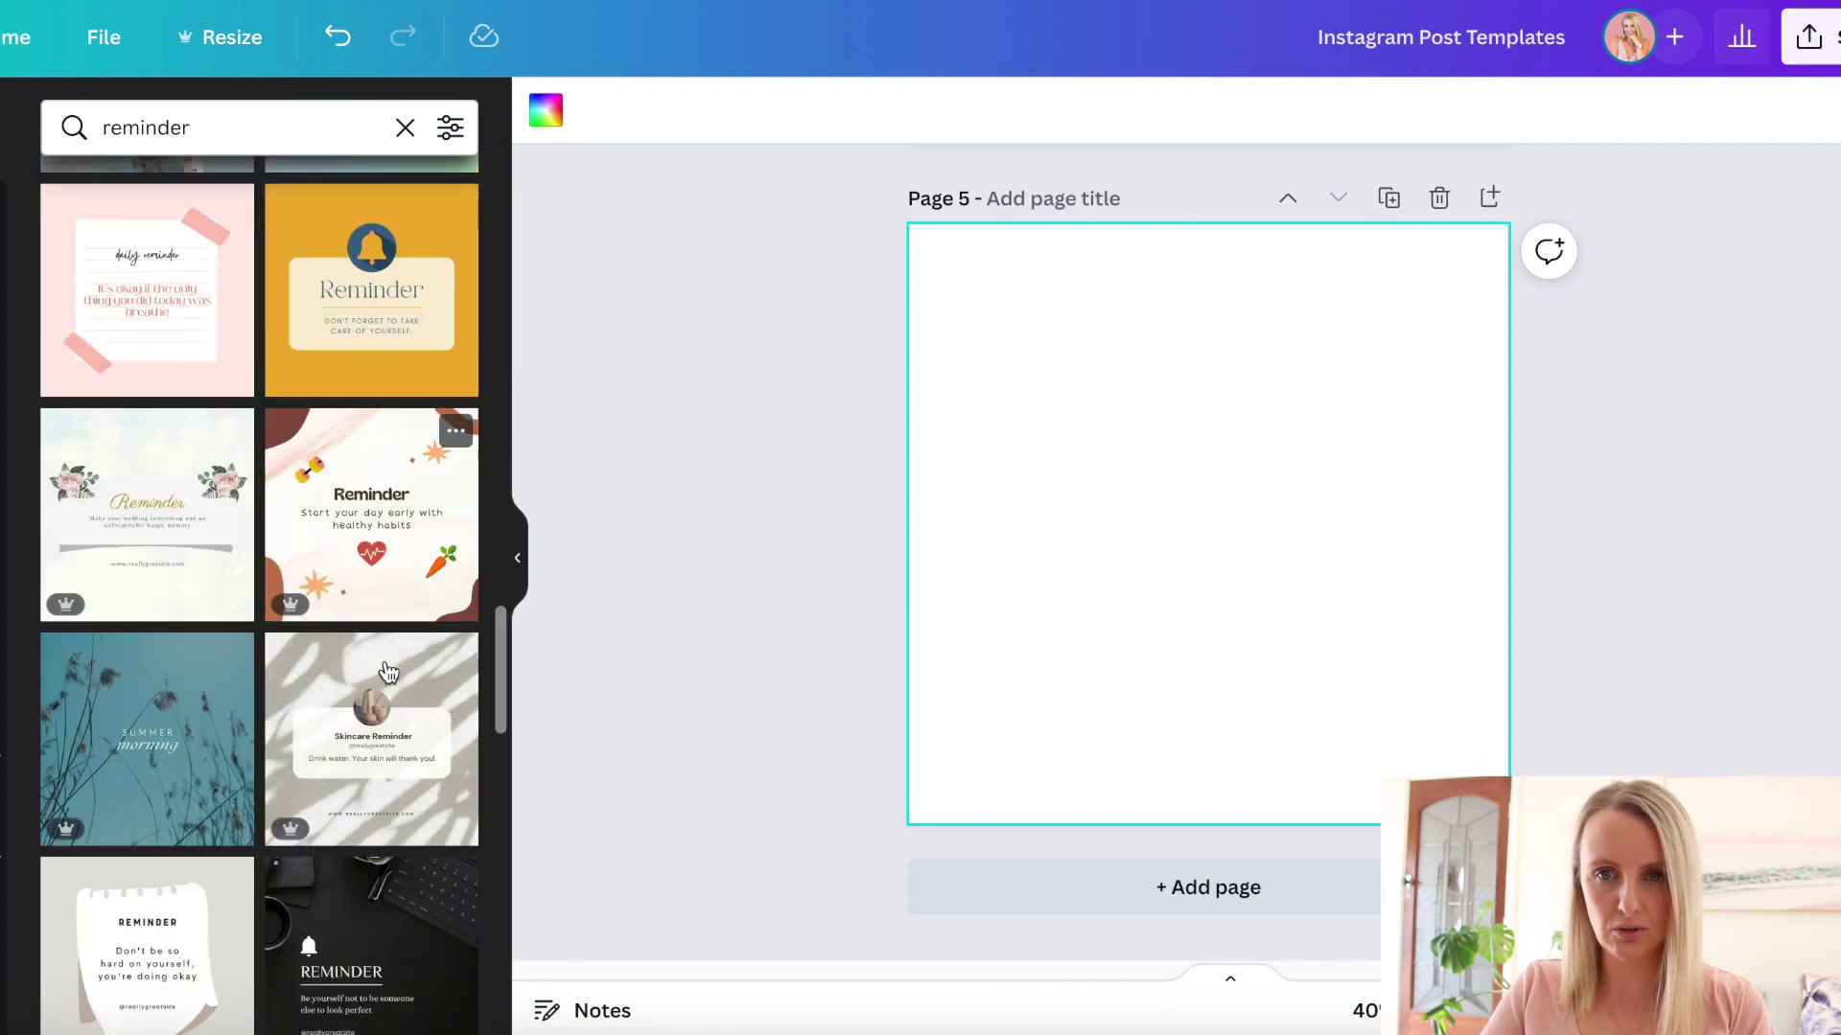
click(371, 524)
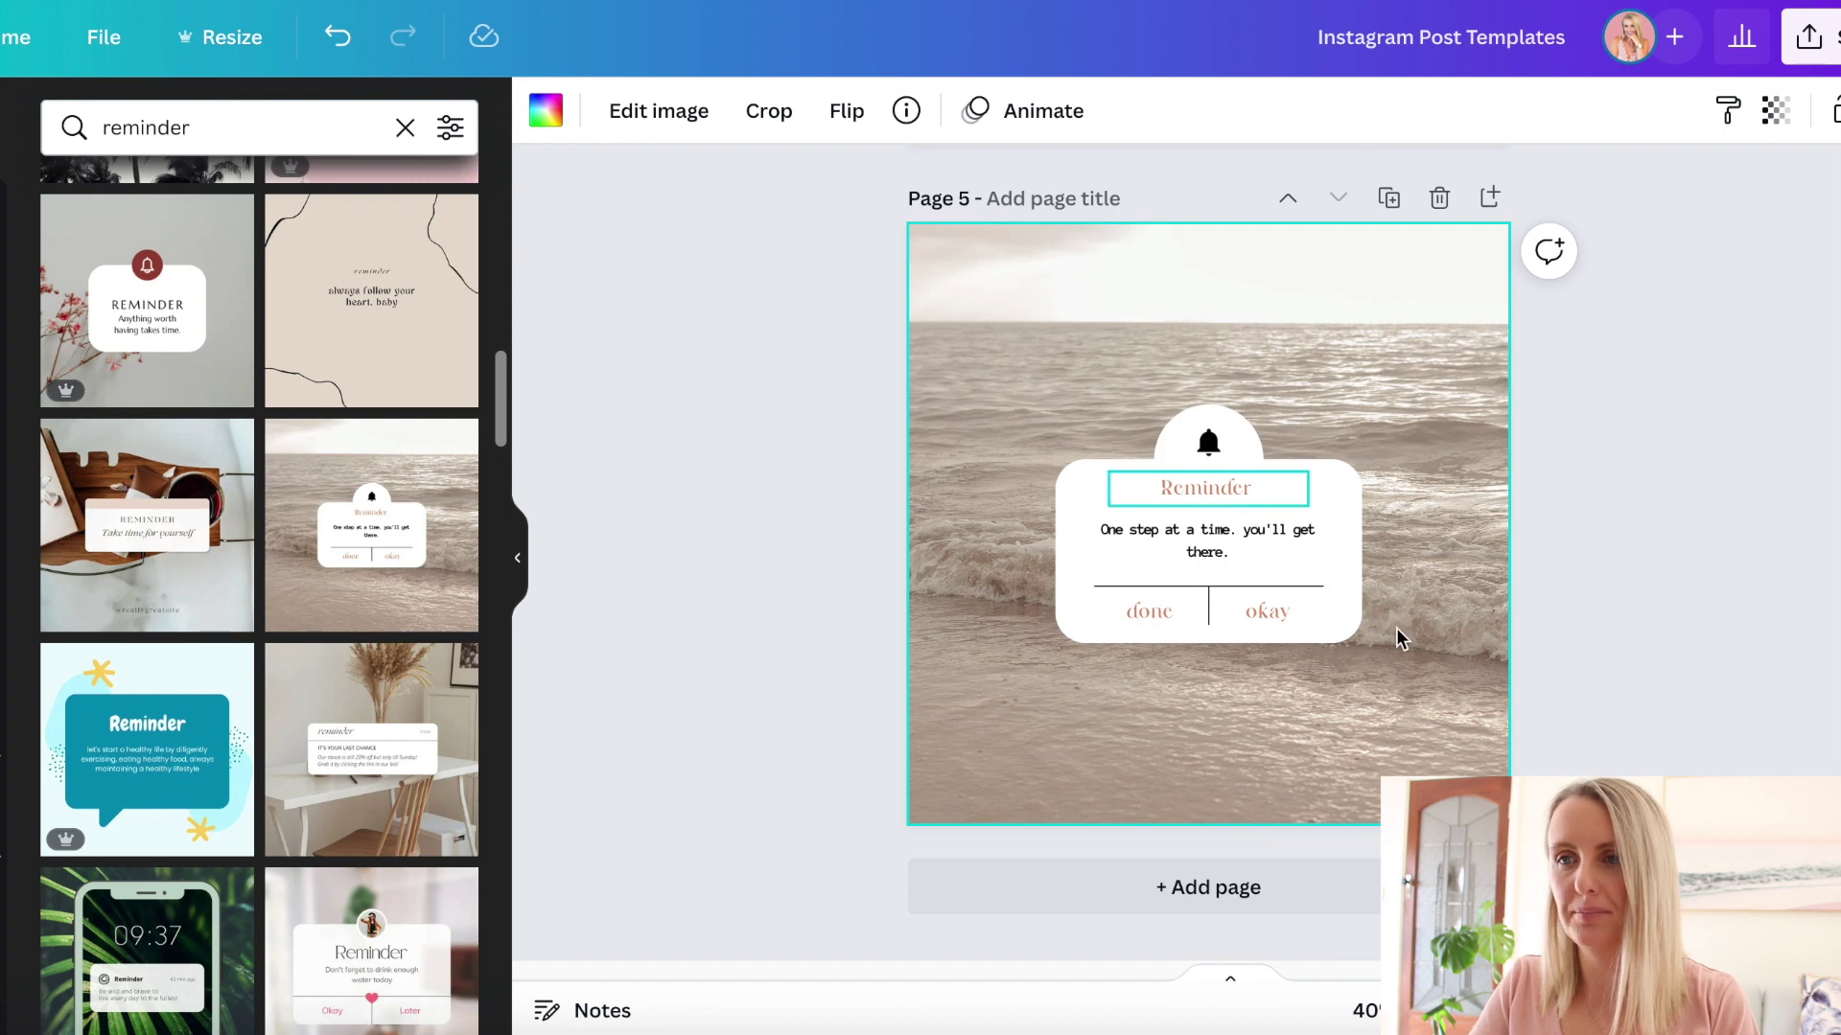
Step: Replace the reminder body text with 'Consistency looks different to everyone.'
click(1153, 612)
click(1149, 612)
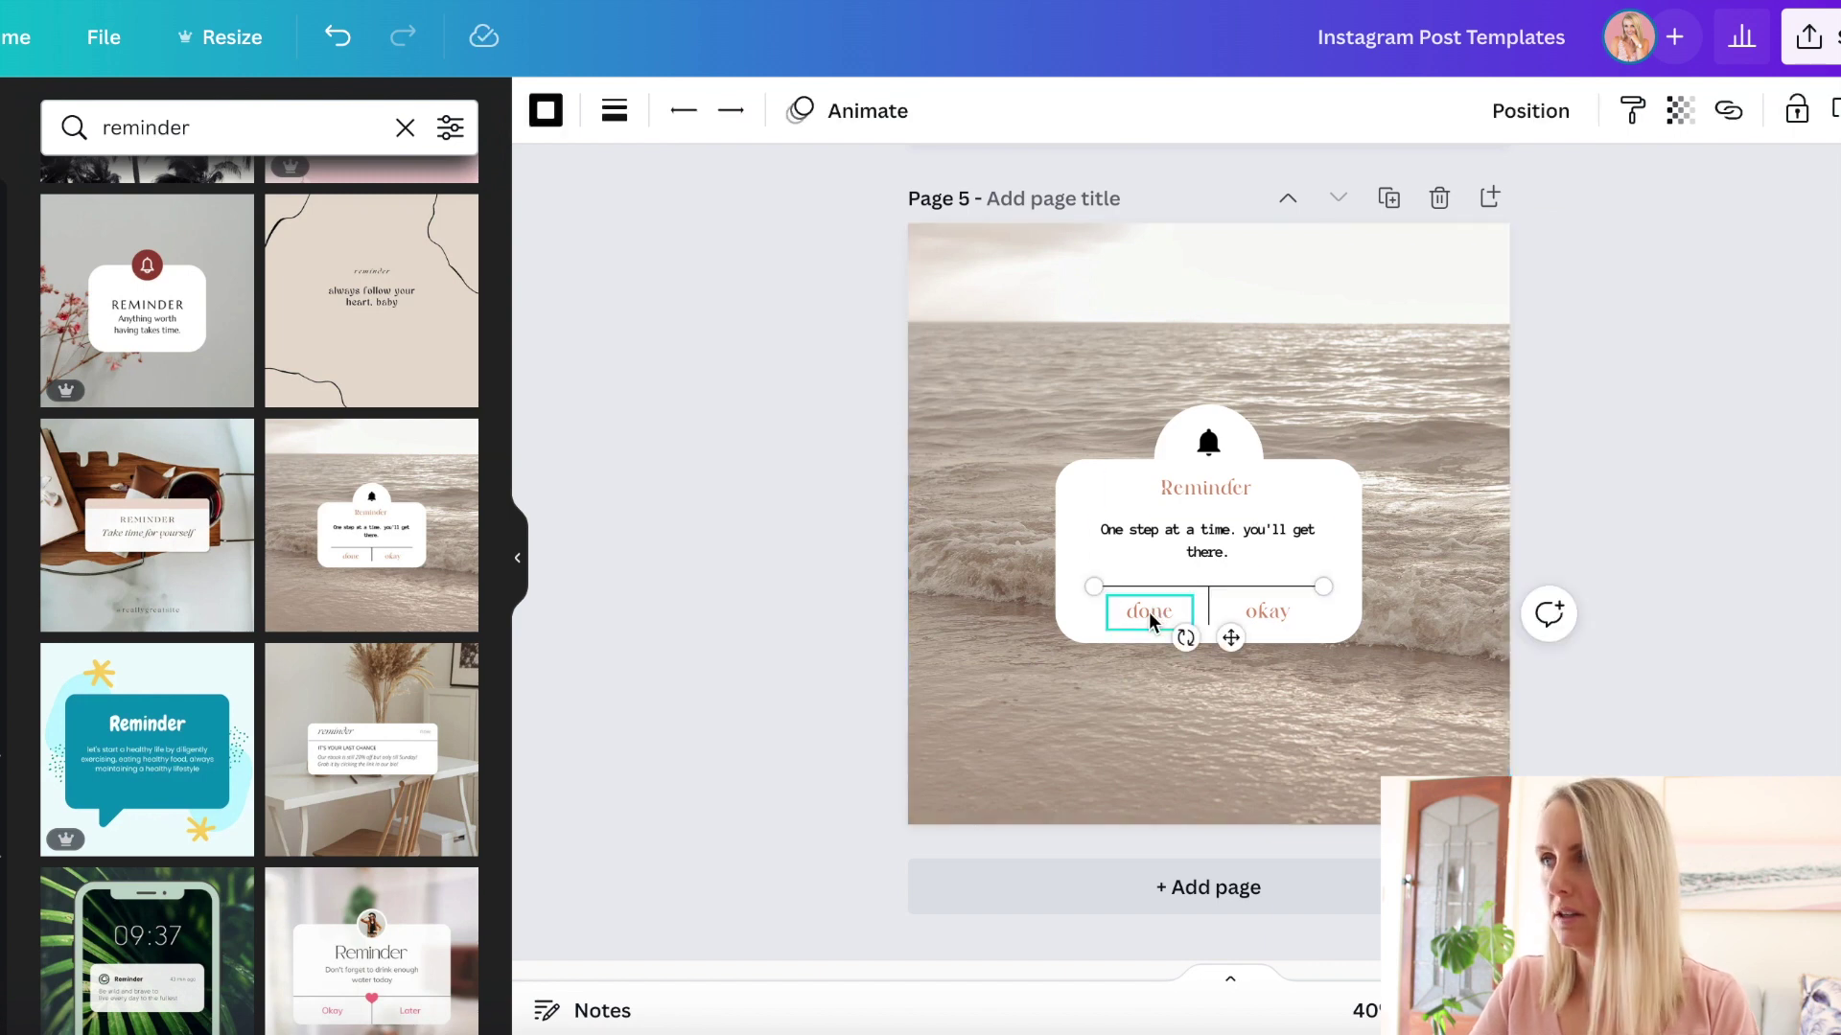
double_click(1149, 612)
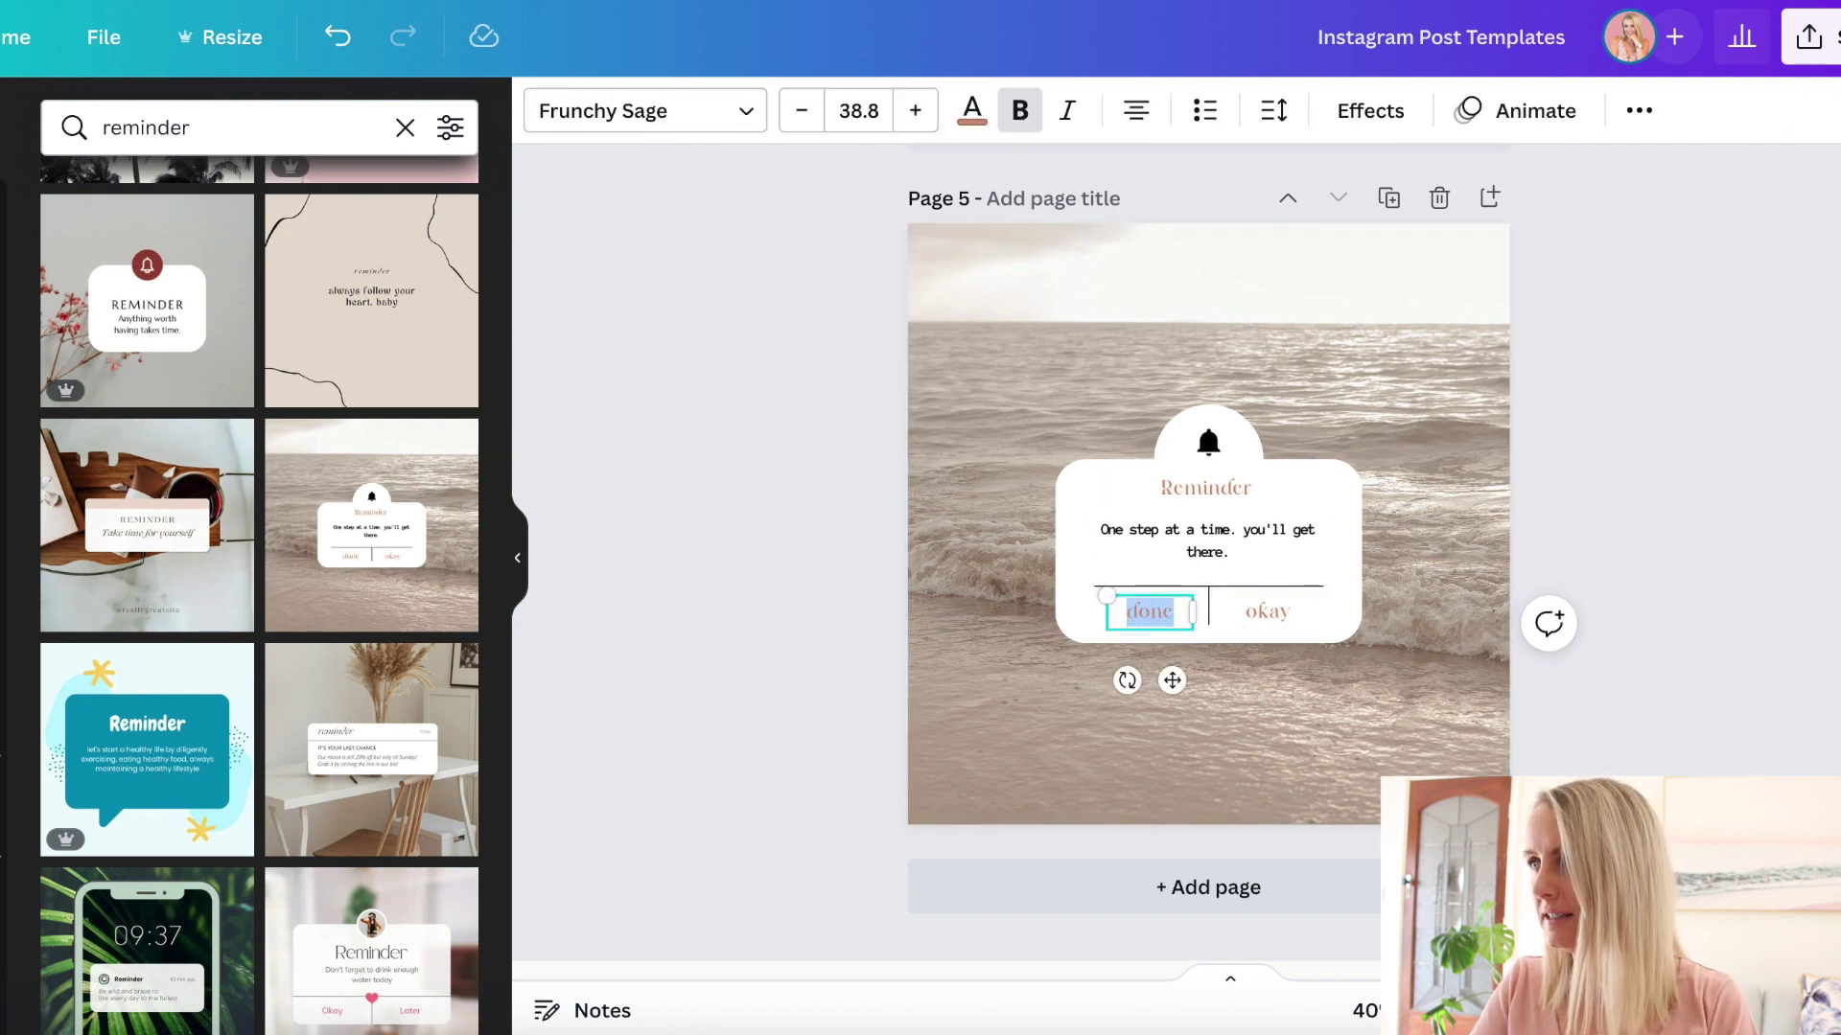
double_click(1189, 551)
text(consistency looks different to everyone)
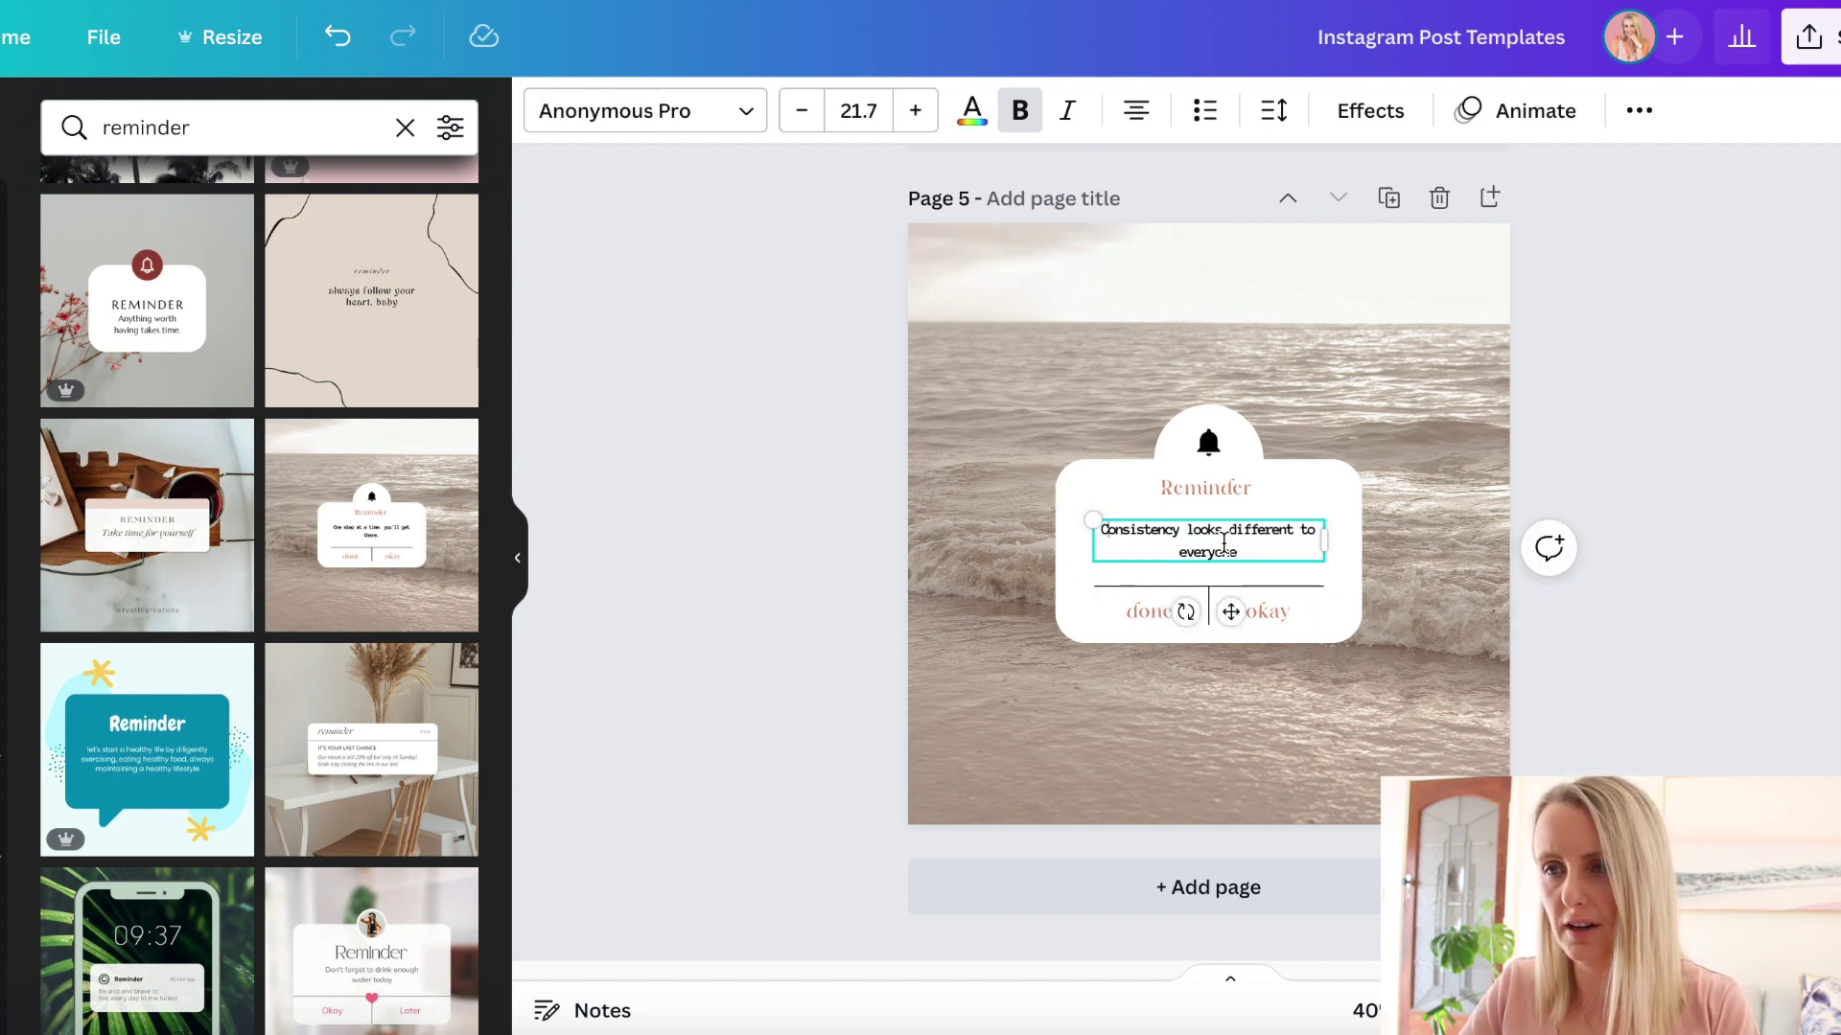
Step: Set the message font to Montserrat Light and reset letter spacing to 0
click(596, 113)
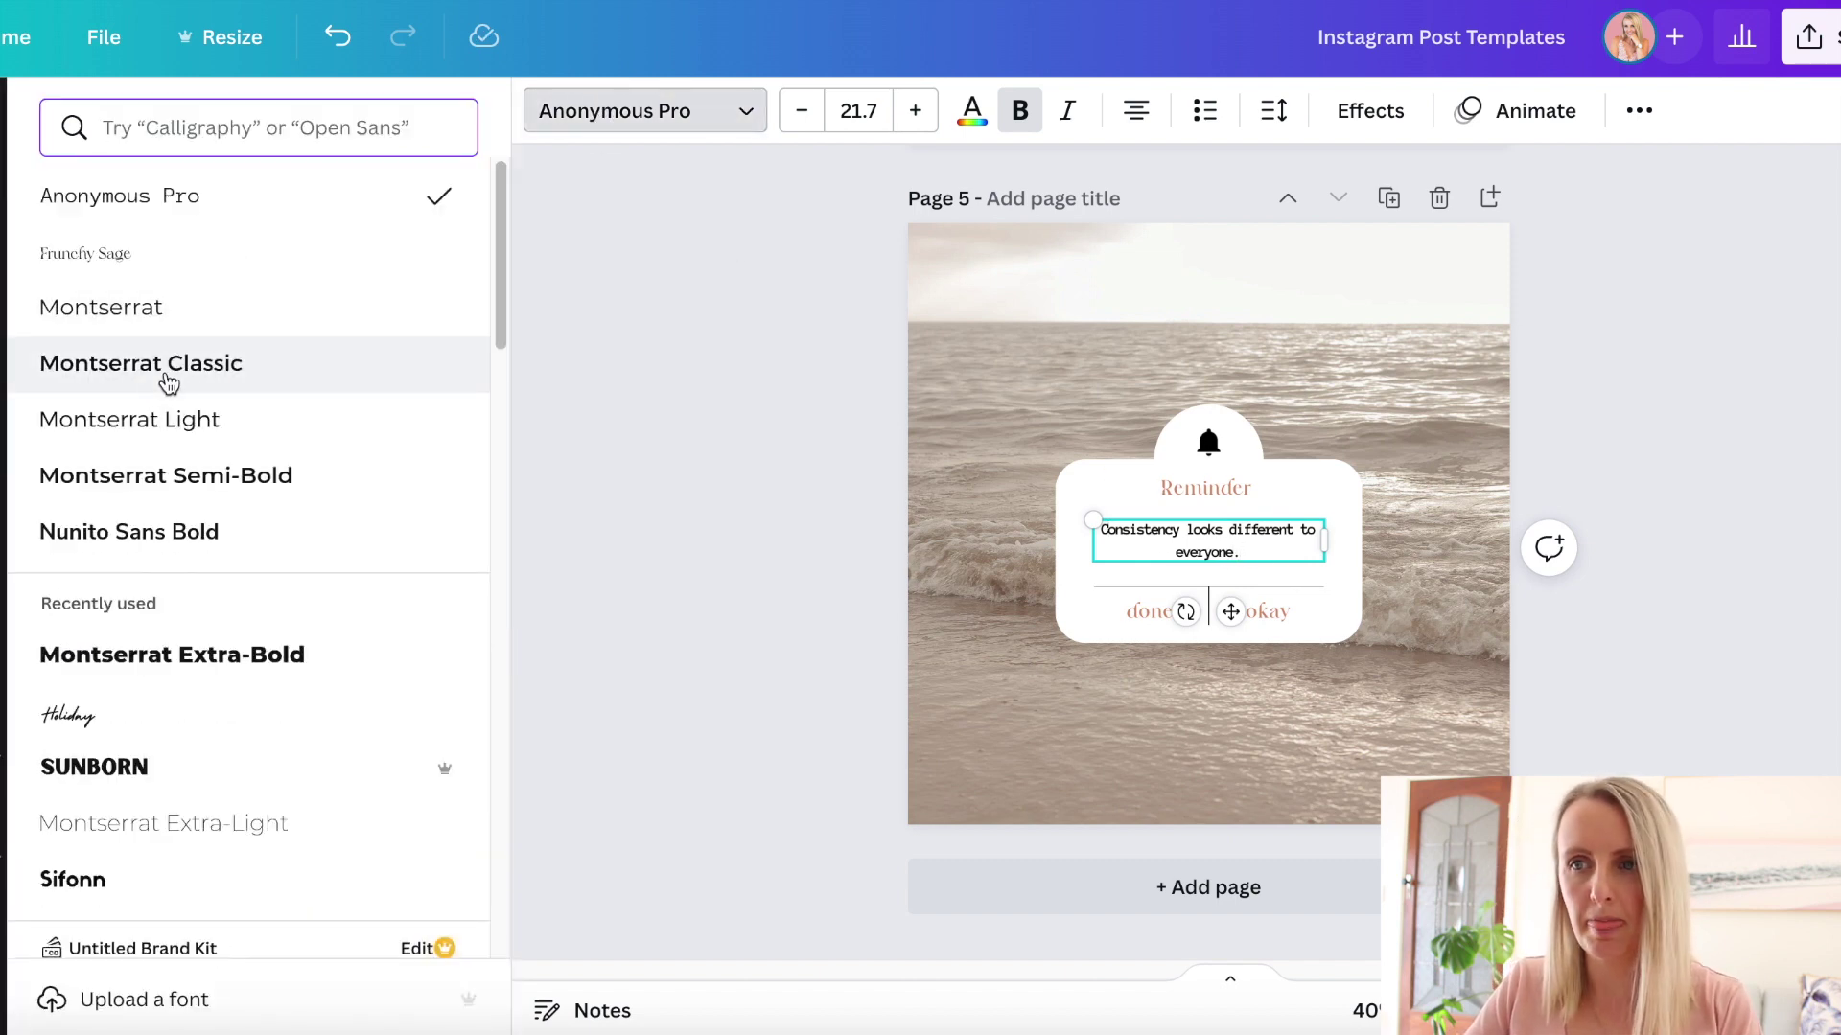
click(172, 370)
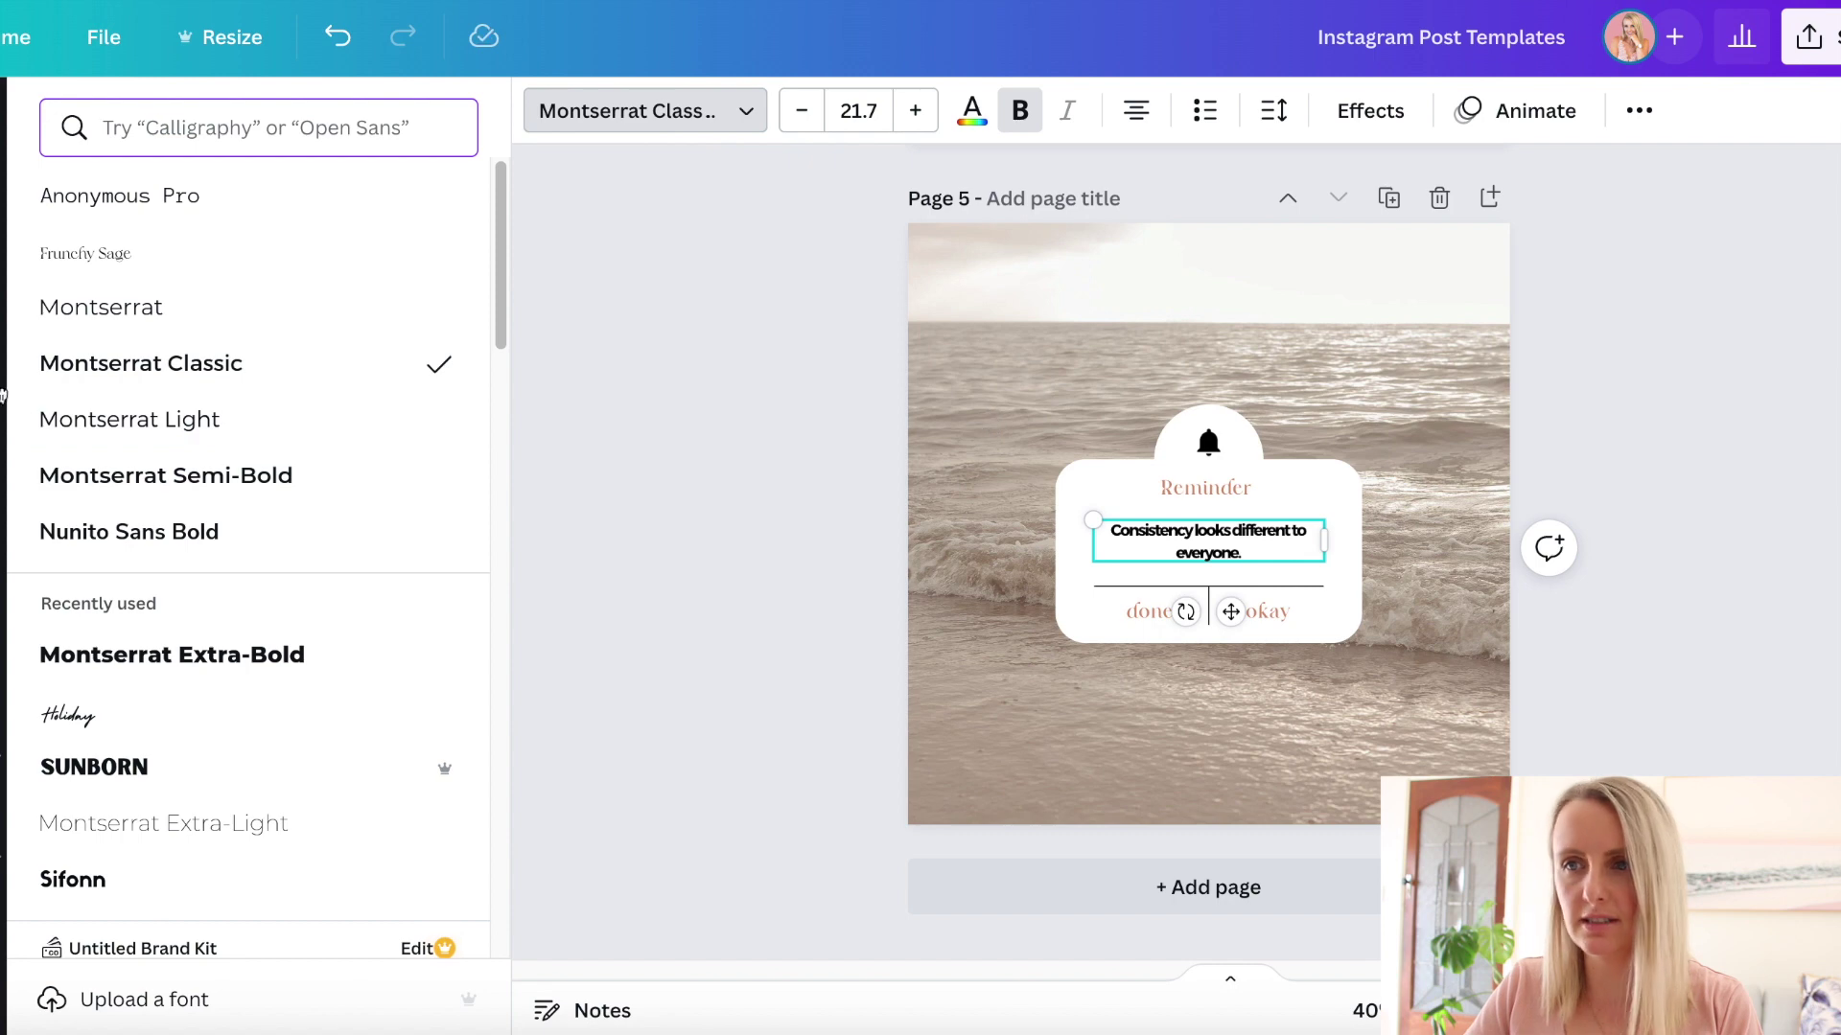
click(259, 397)
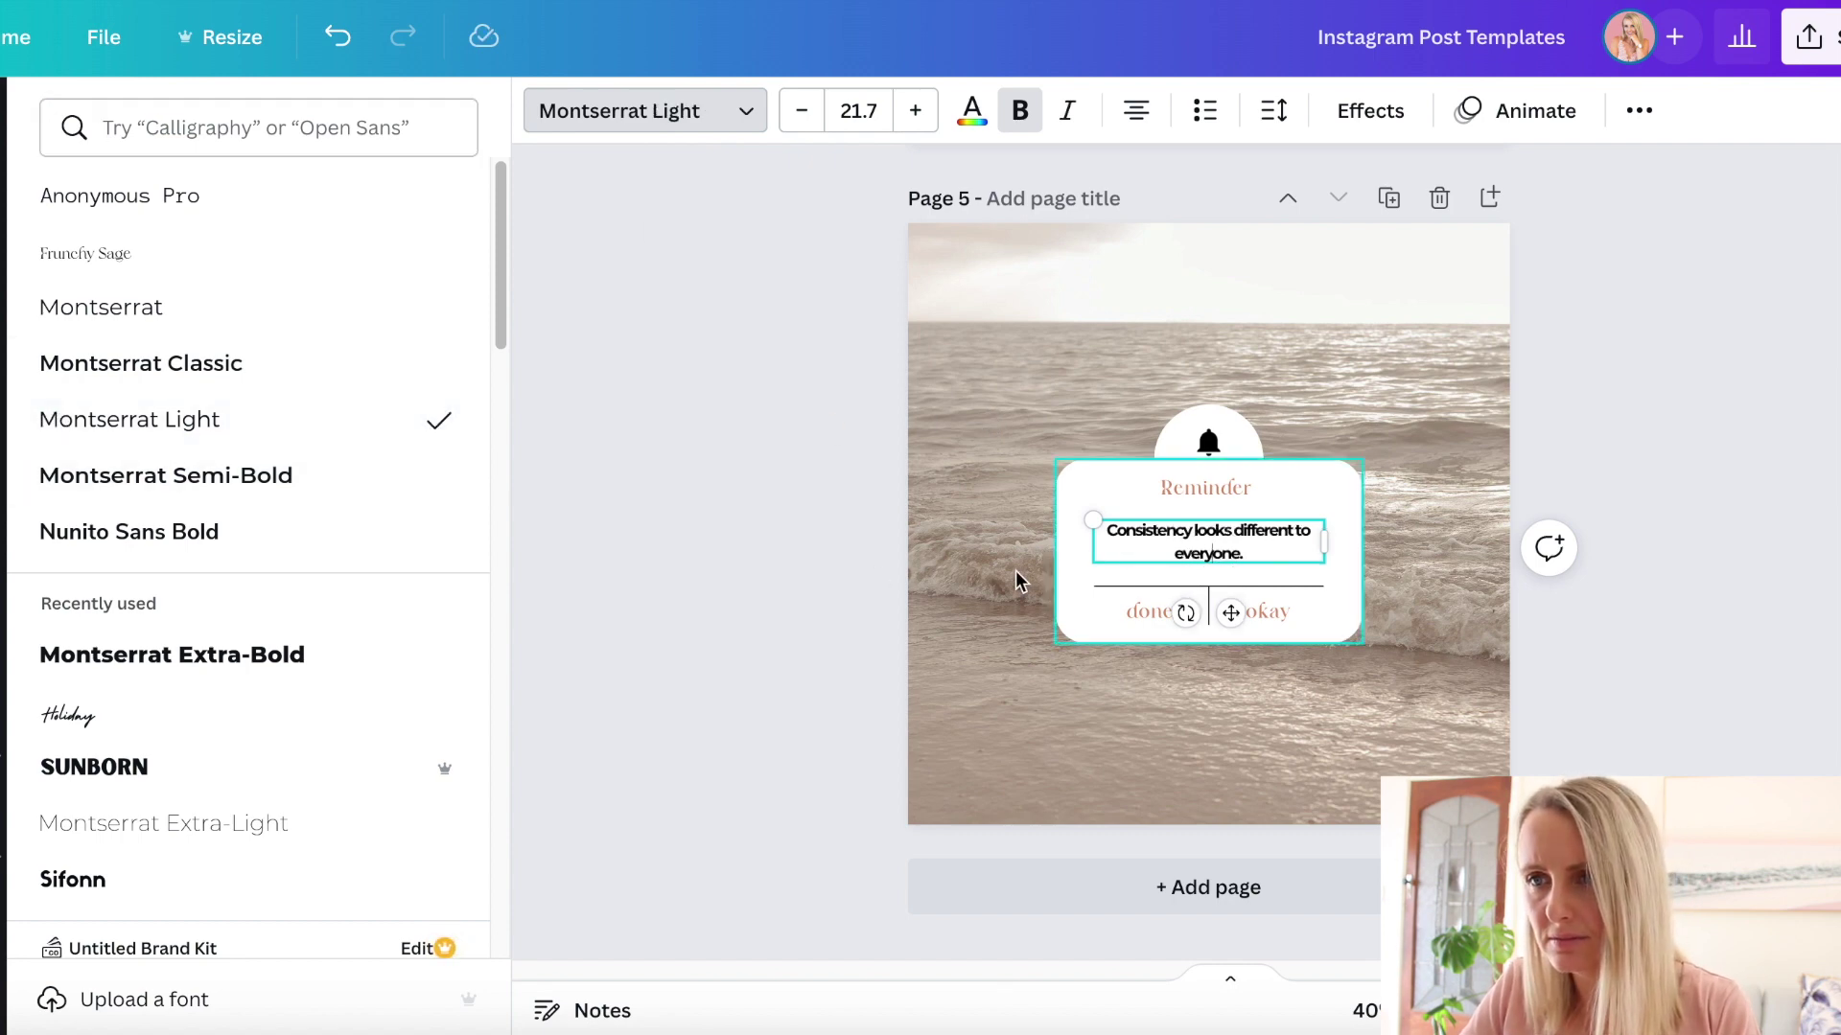
key(Escape)
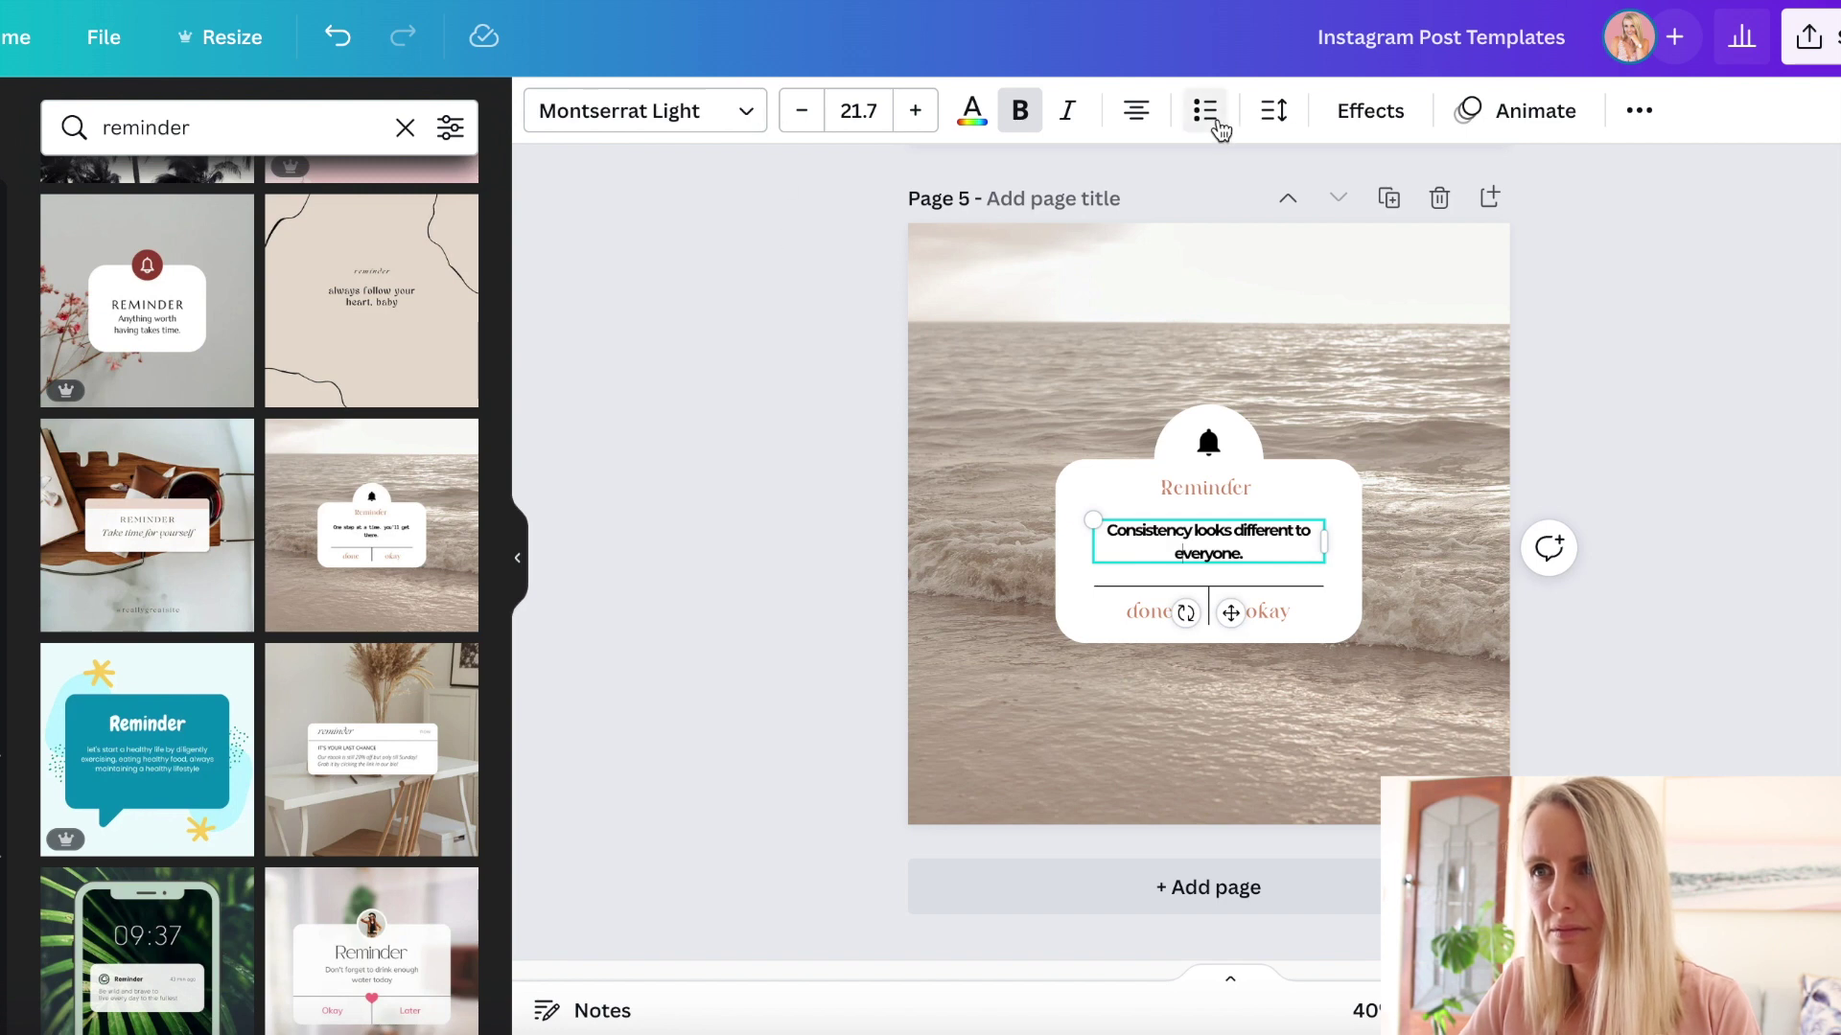
click(1274, 117)
drag(1333, 244, 1368, 247)
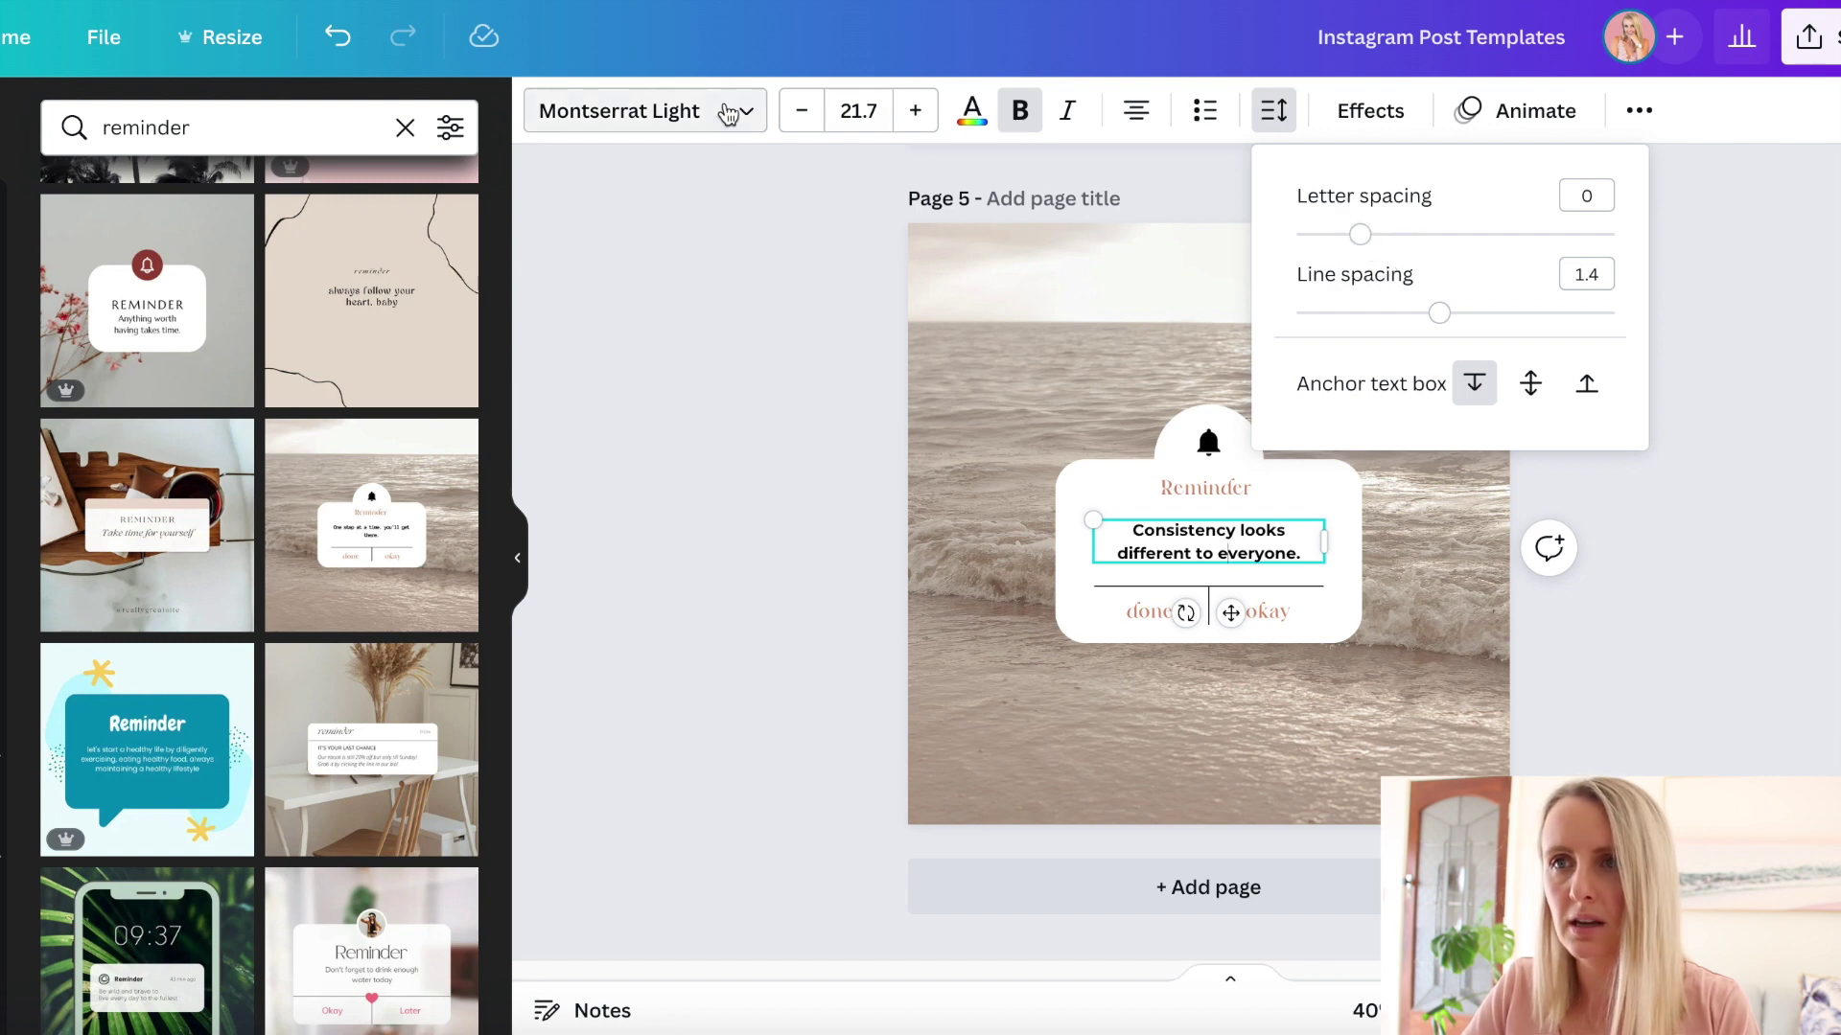
click(972, 110)
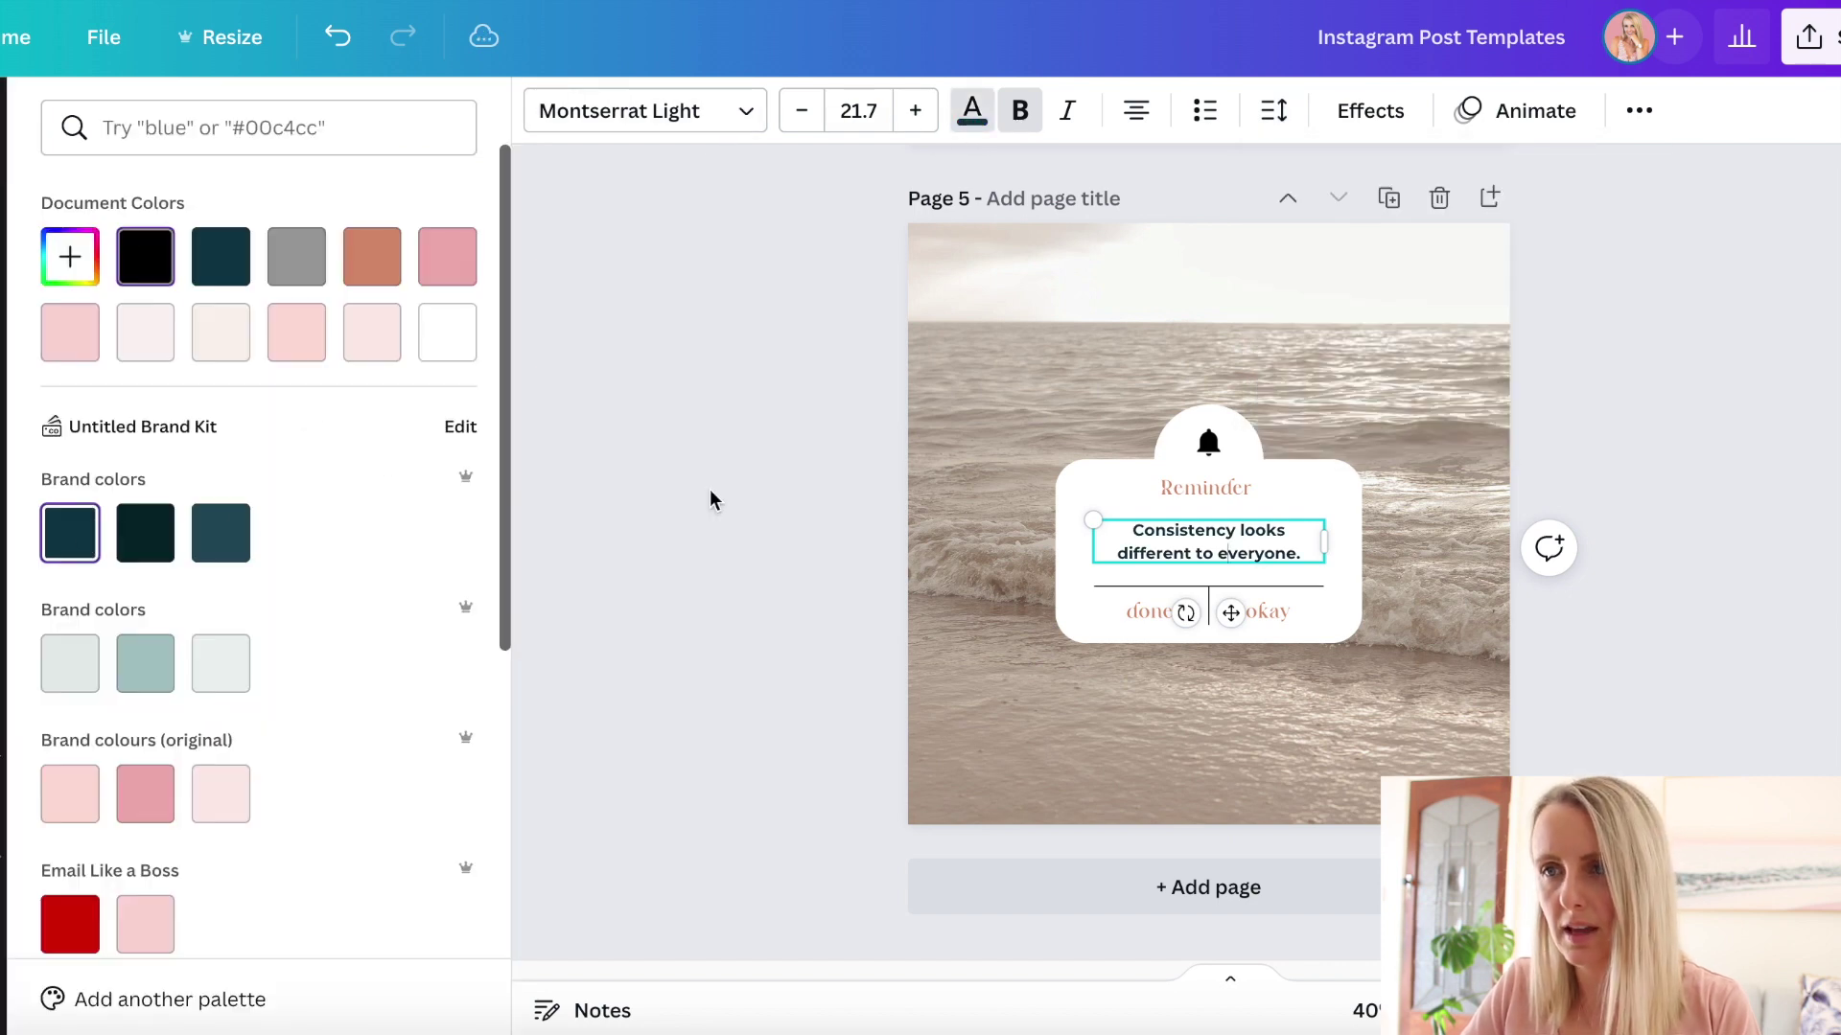
Step: Make the Reminder heading pink and set it in Montserrat Classic
double_click(1194, 491)
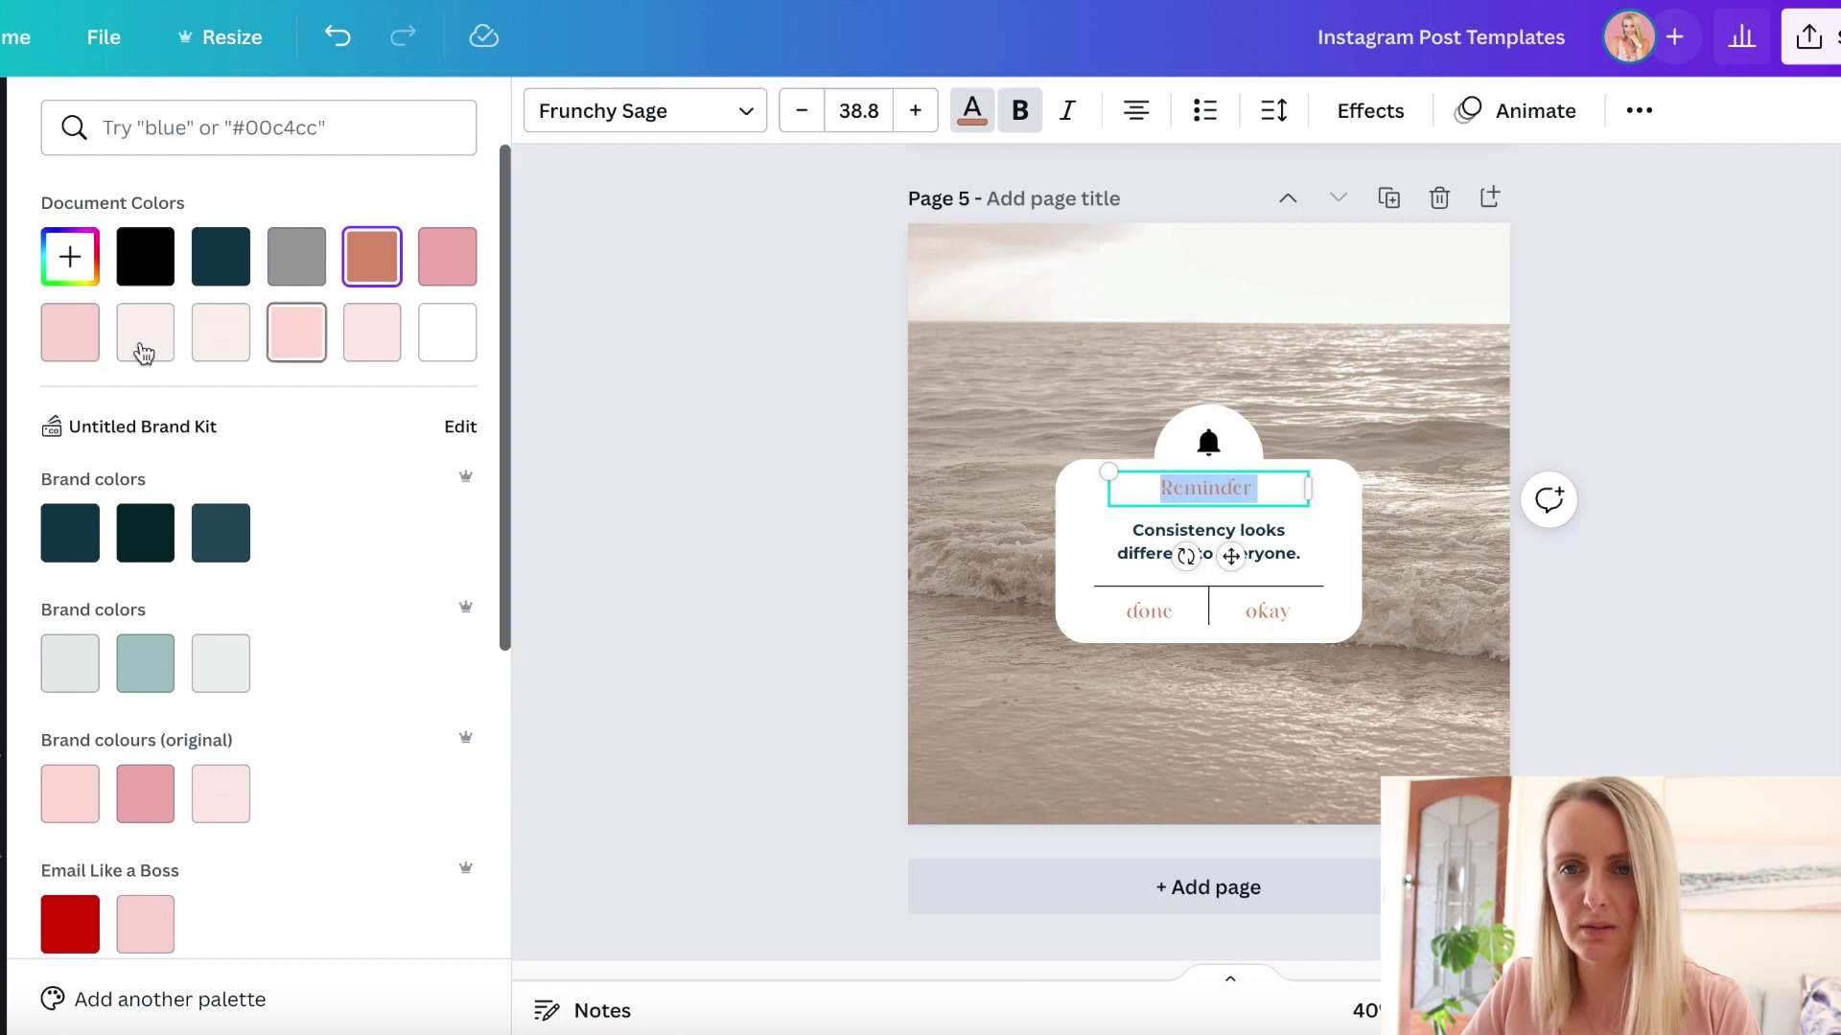
click(144, 808)
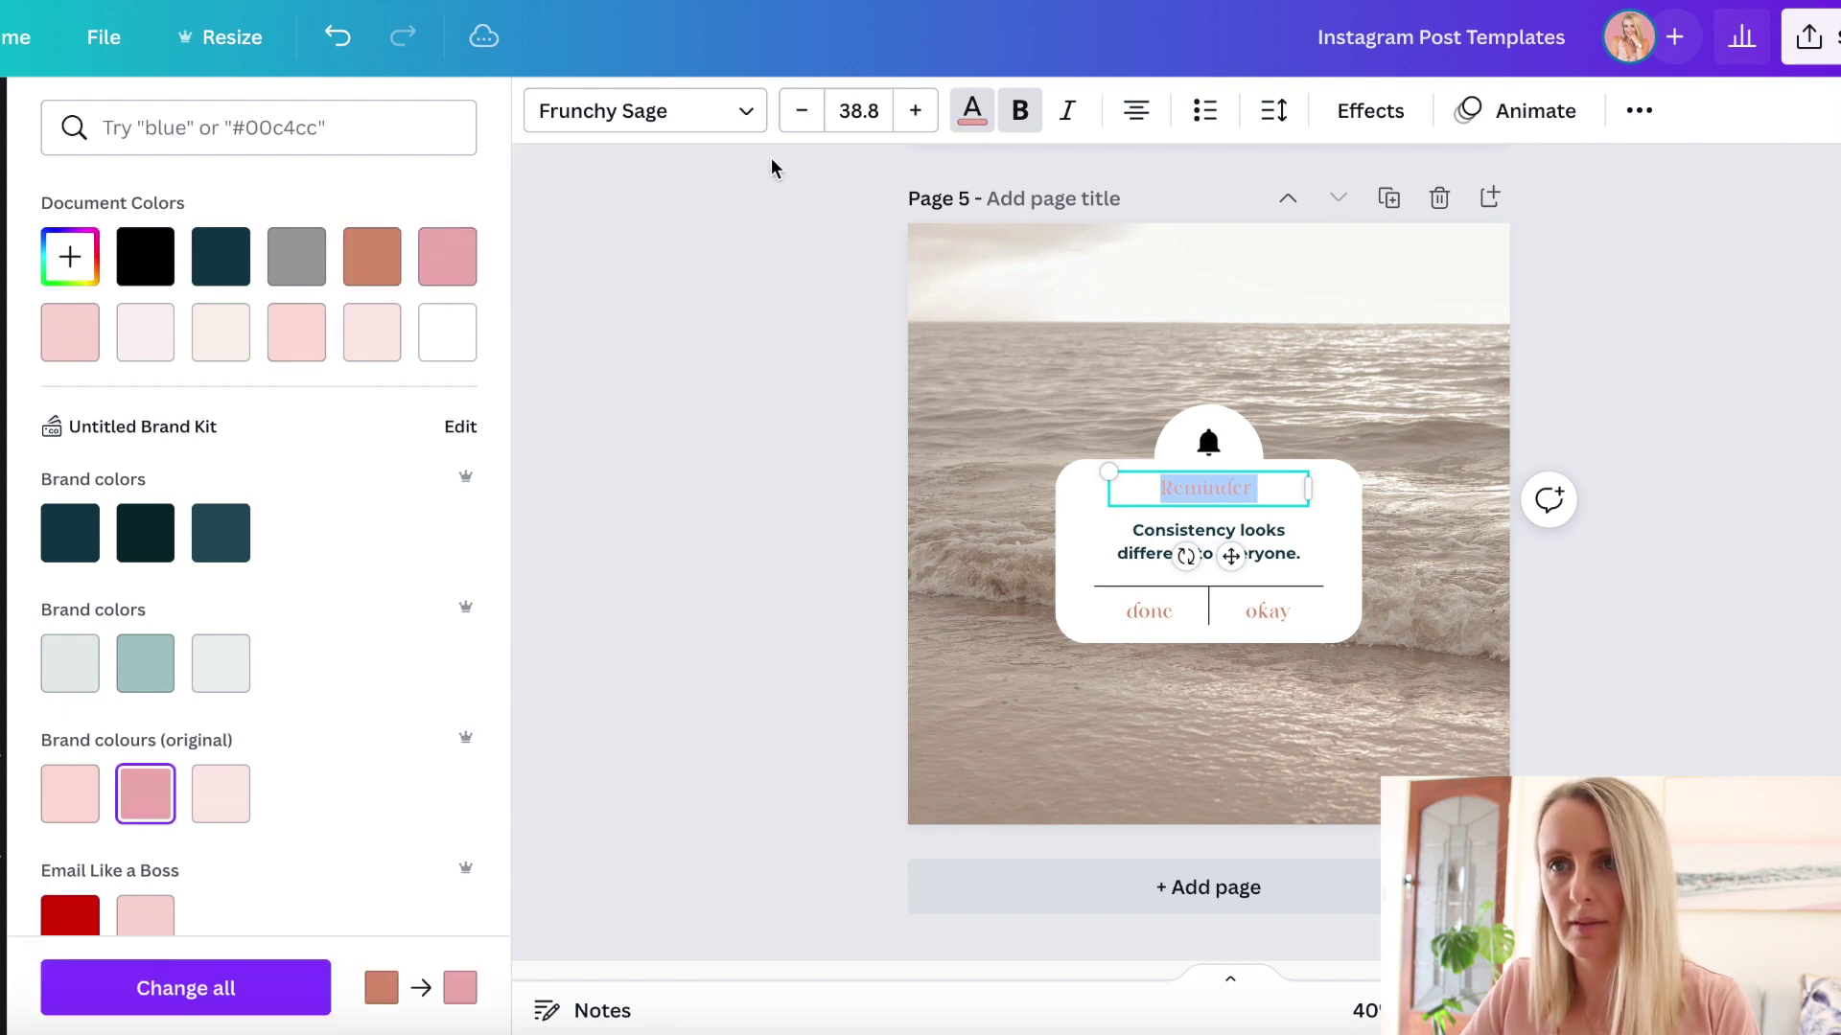
click(752, 111)
click(256, 310)
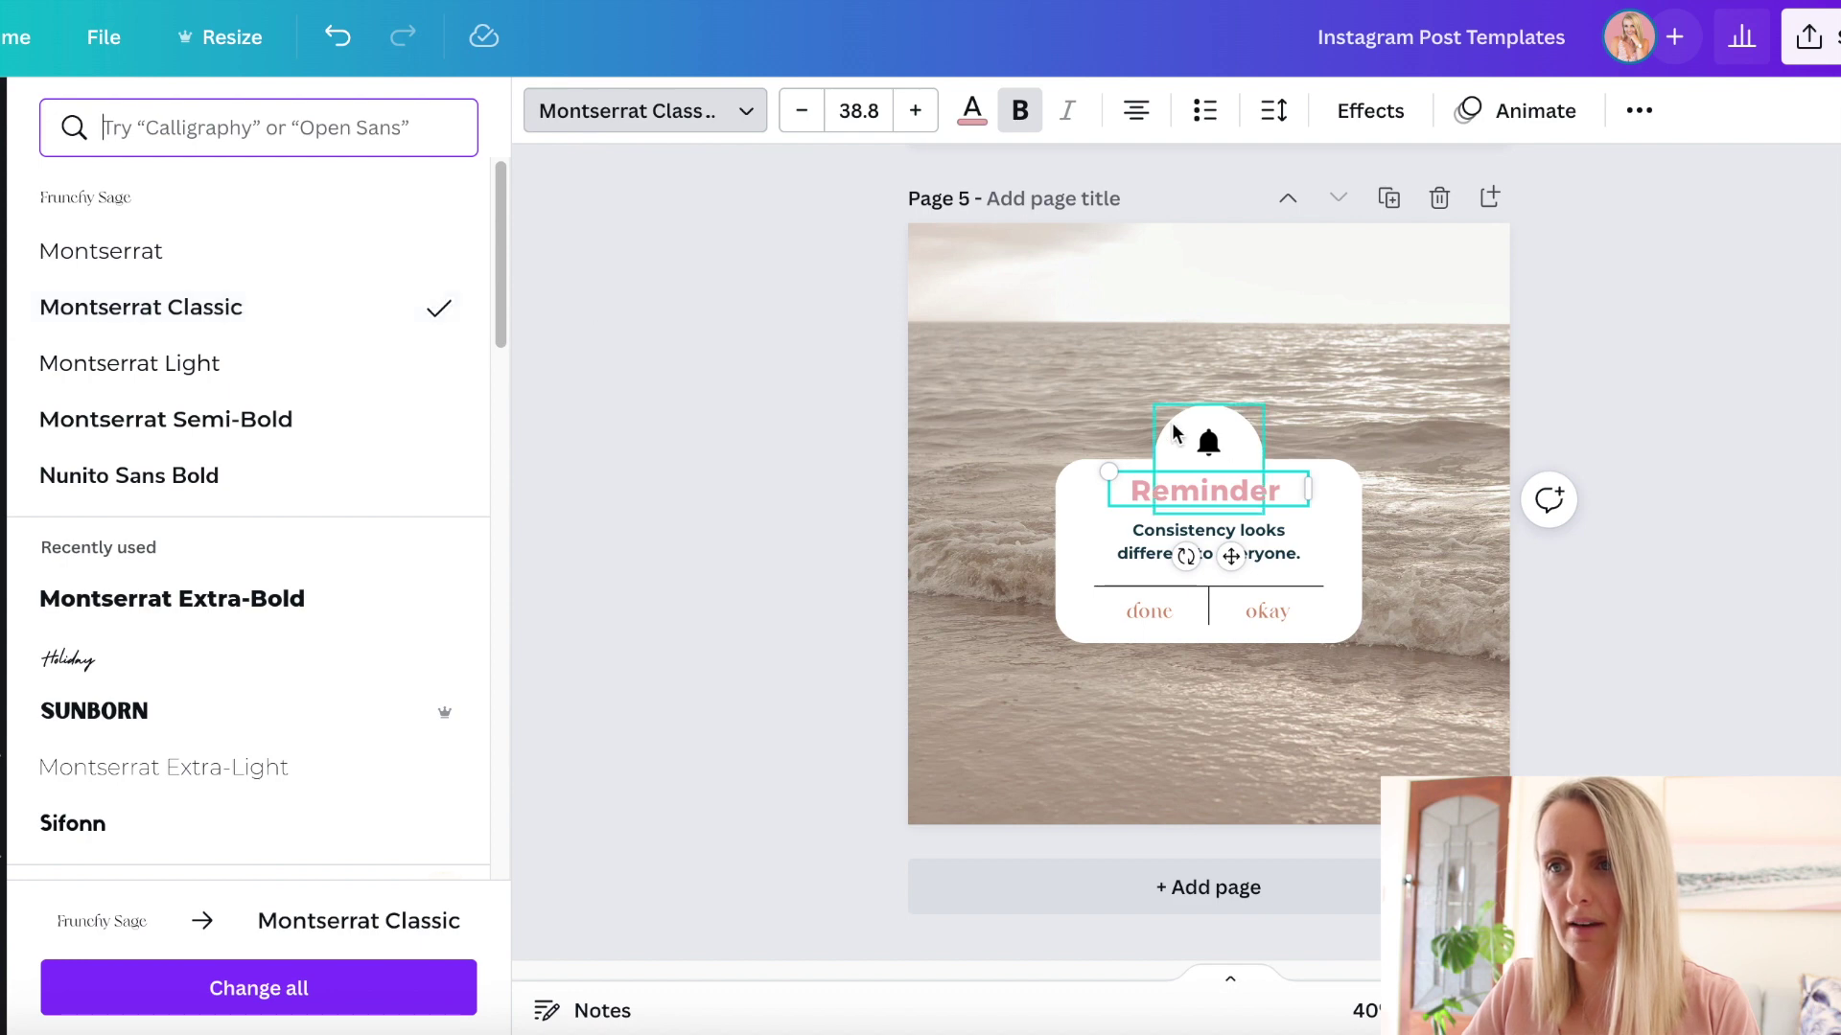
Step: Try a pink bell circle, then undo it to keep the circle white
click(1200, 447)
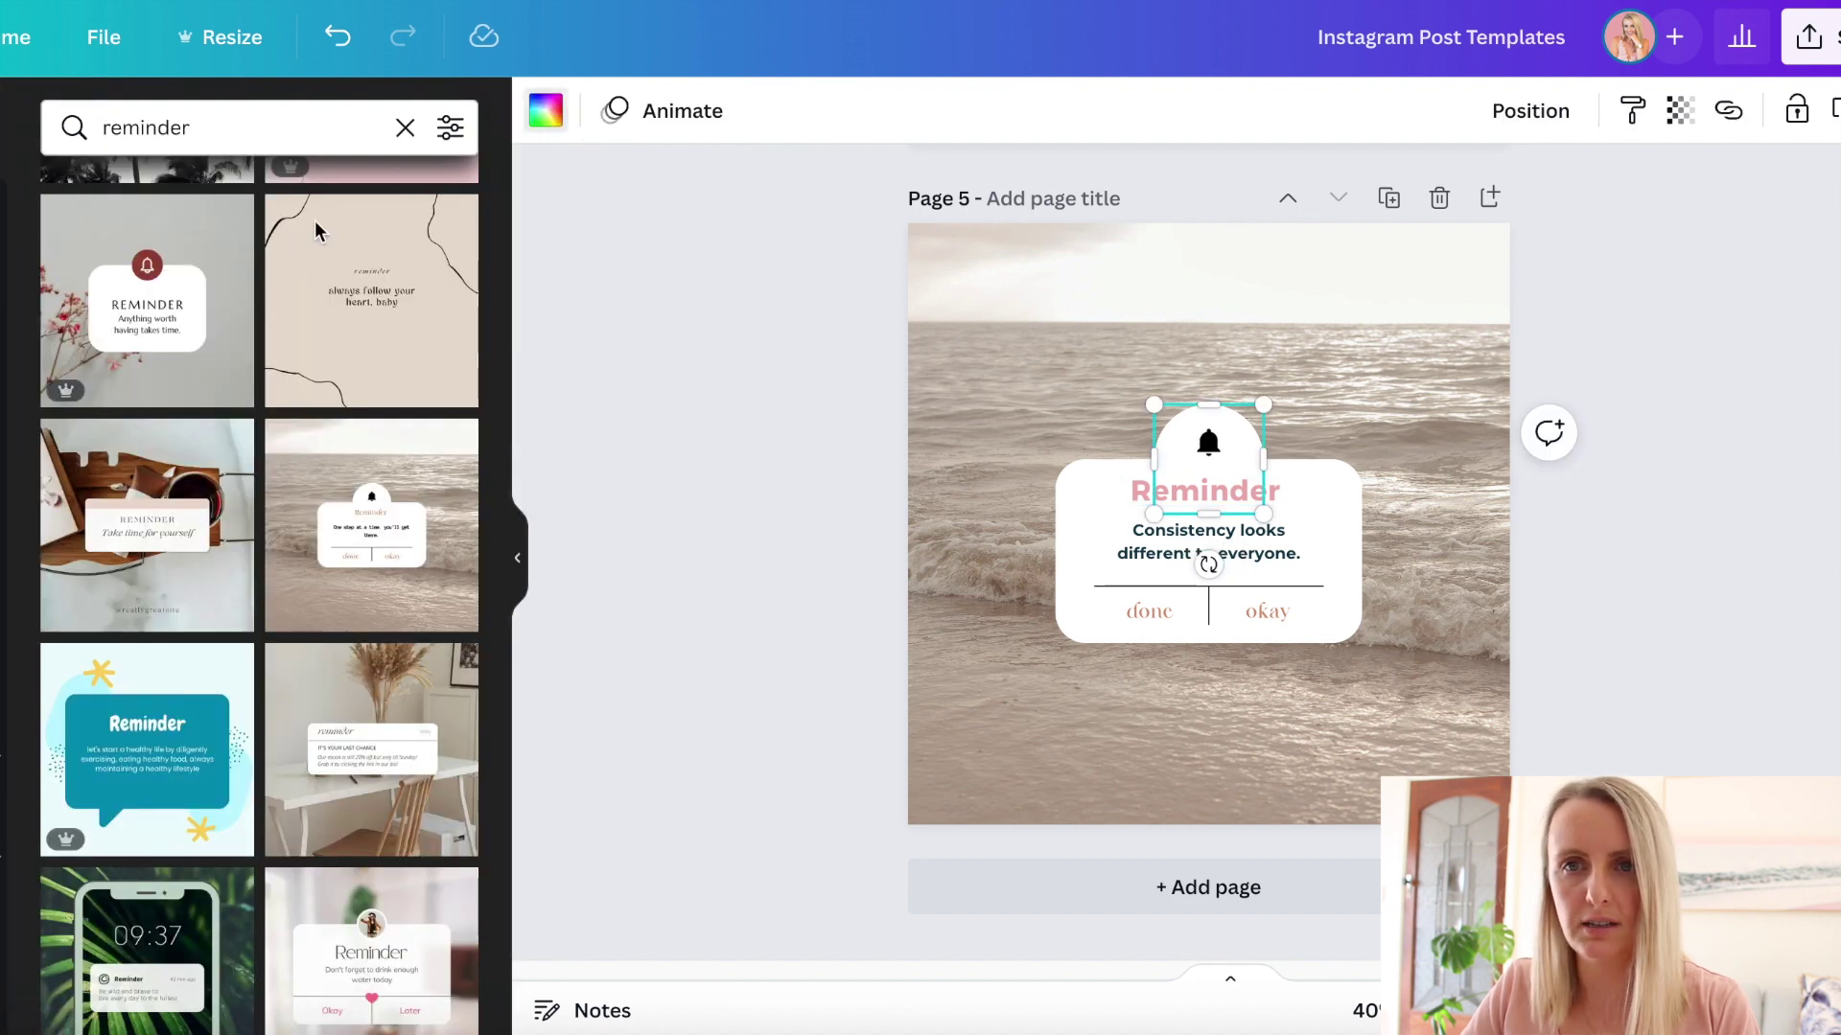
click(145, 794)
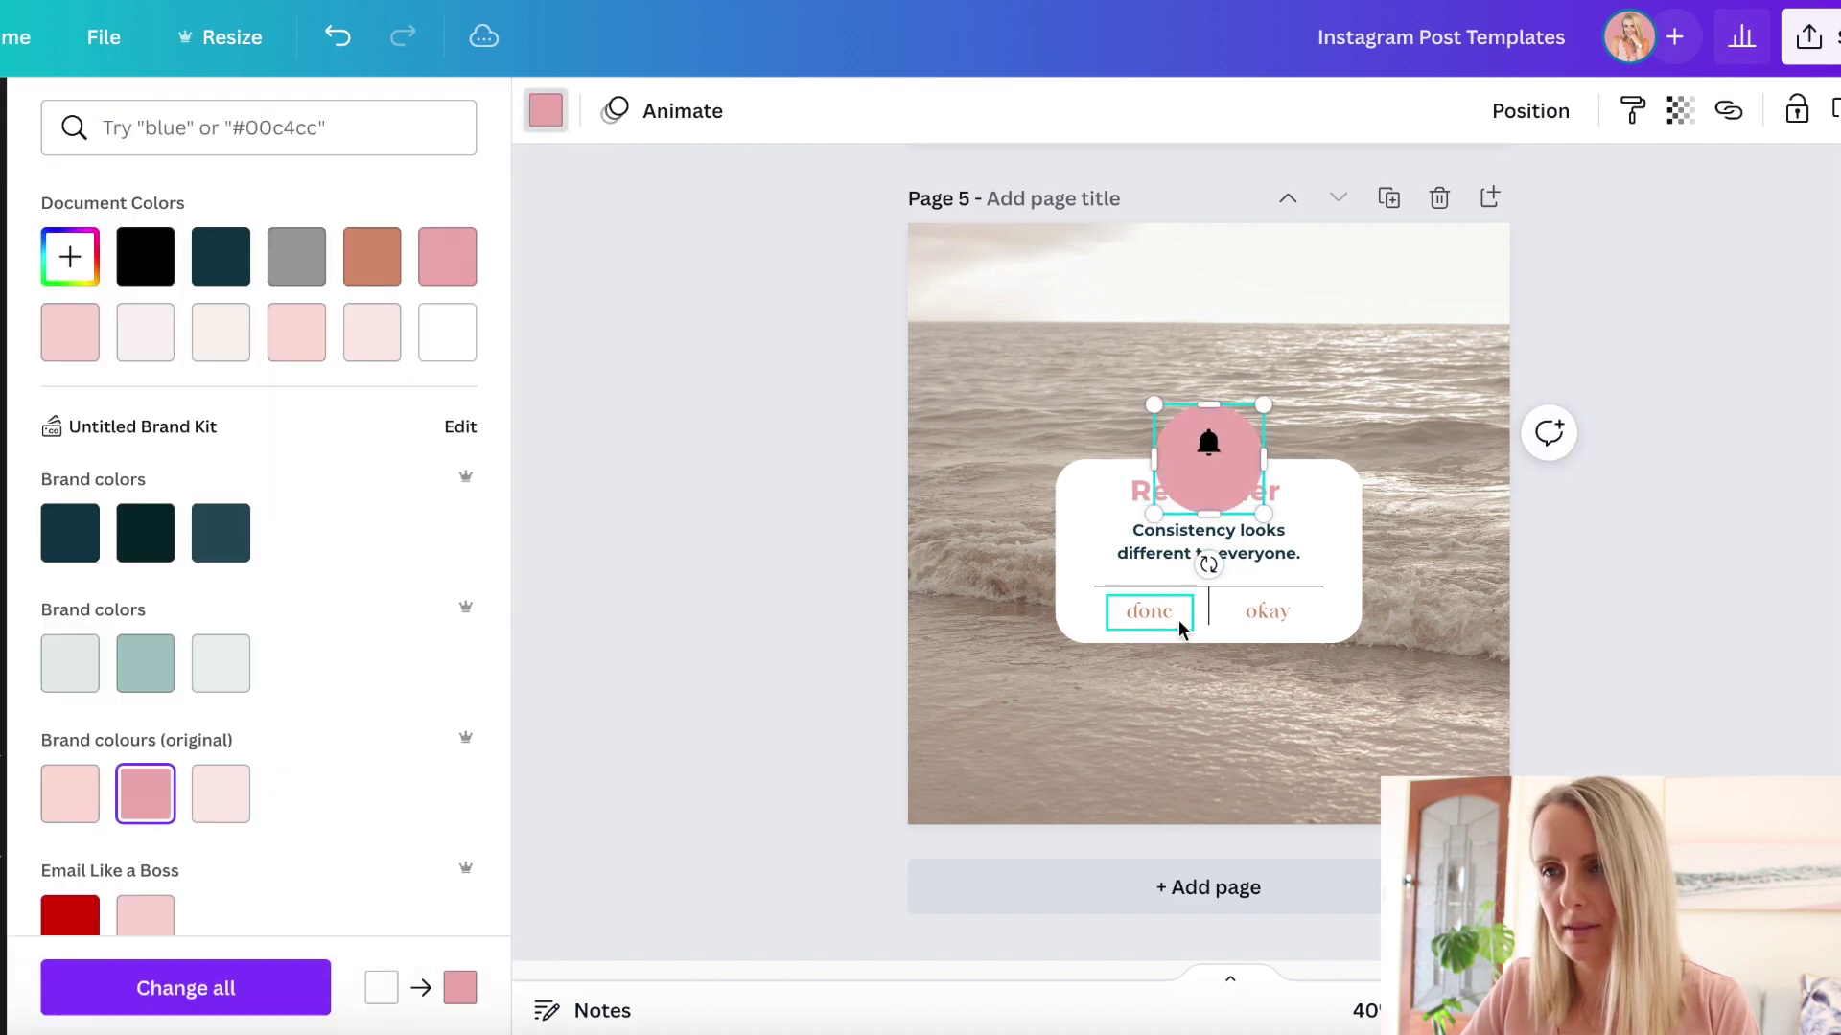
key(ctrl+z)
click(1208, 442)
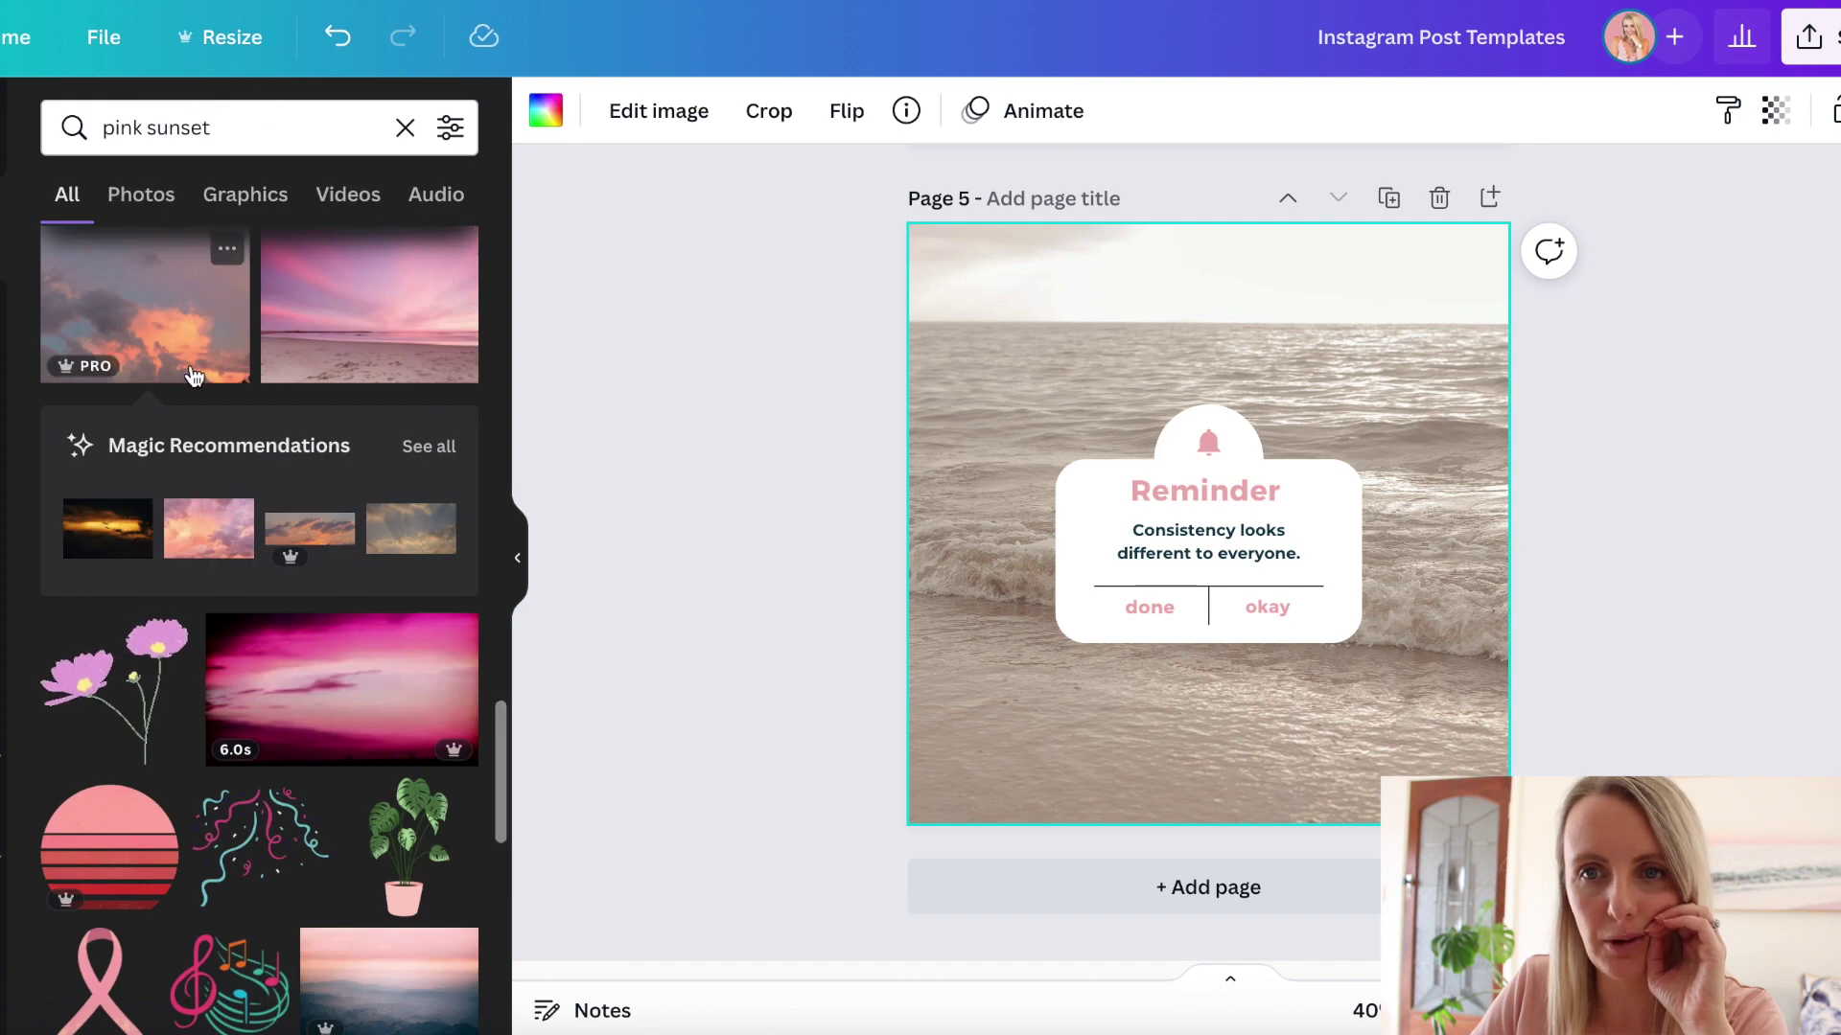
Step: Browse the full list of recommended similar sky images
click(413, 453)
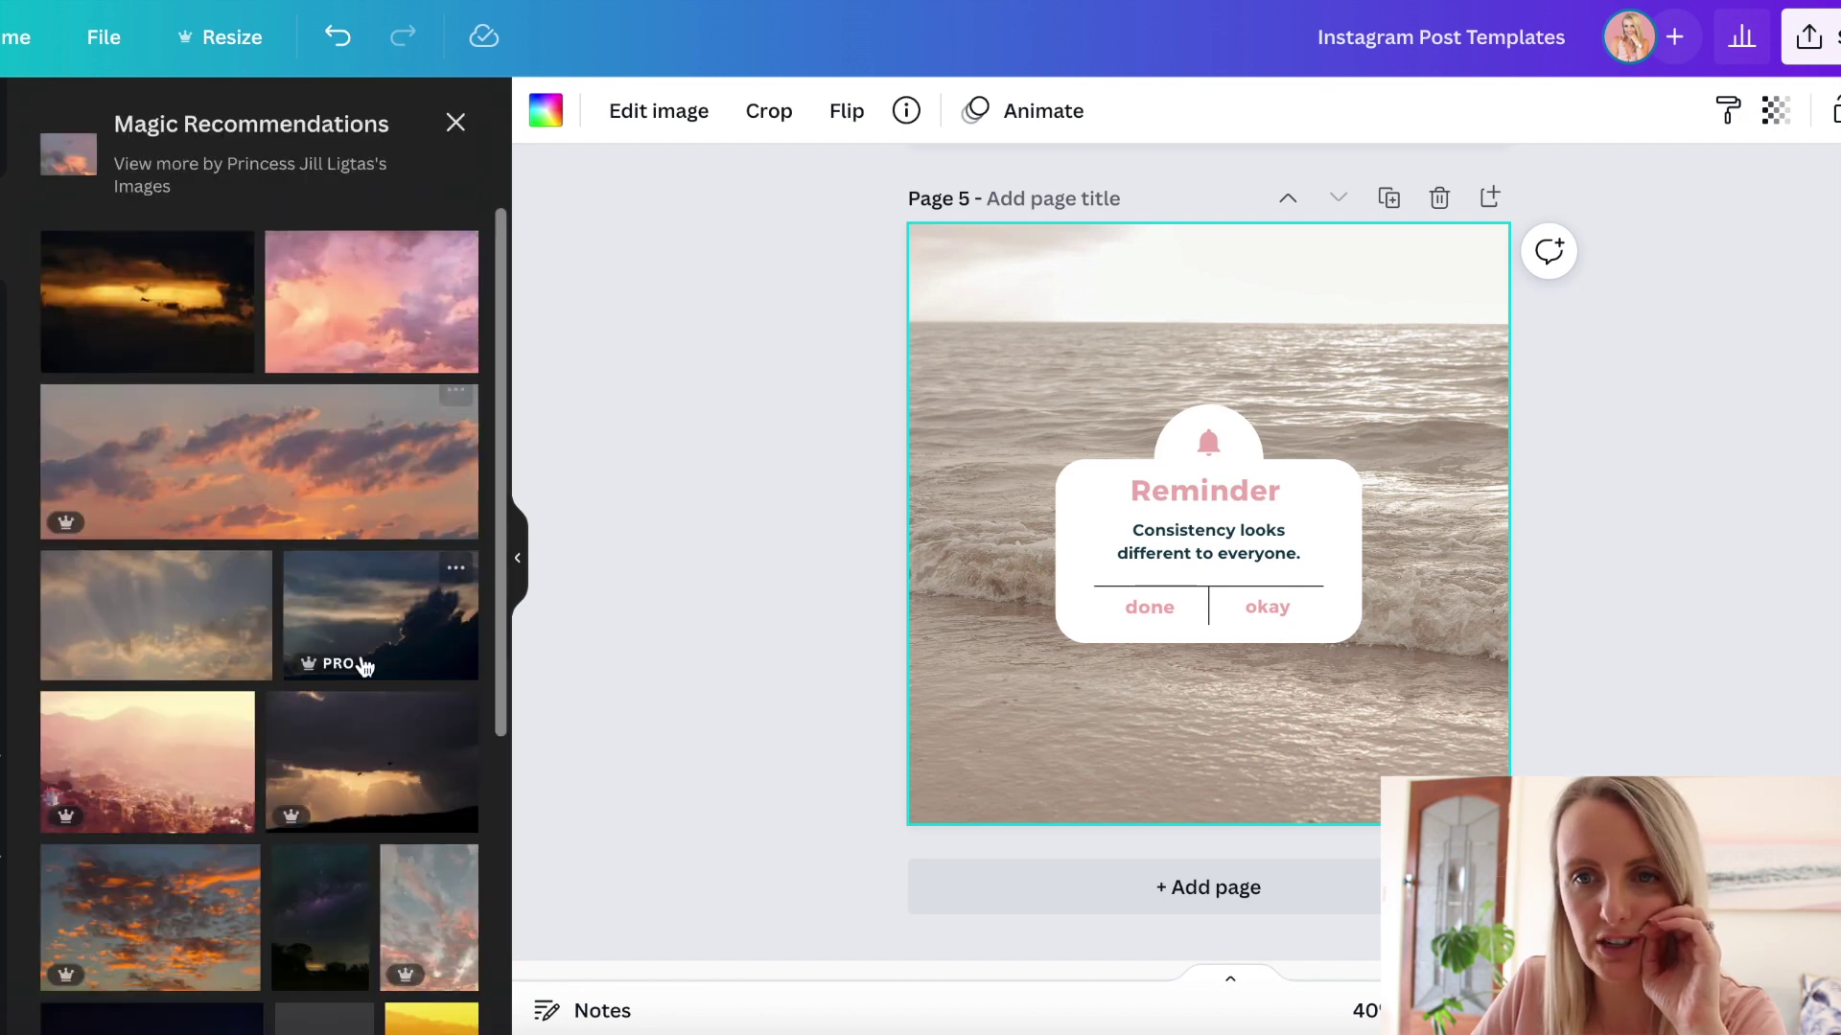
scroll(362, 643, down, 5)
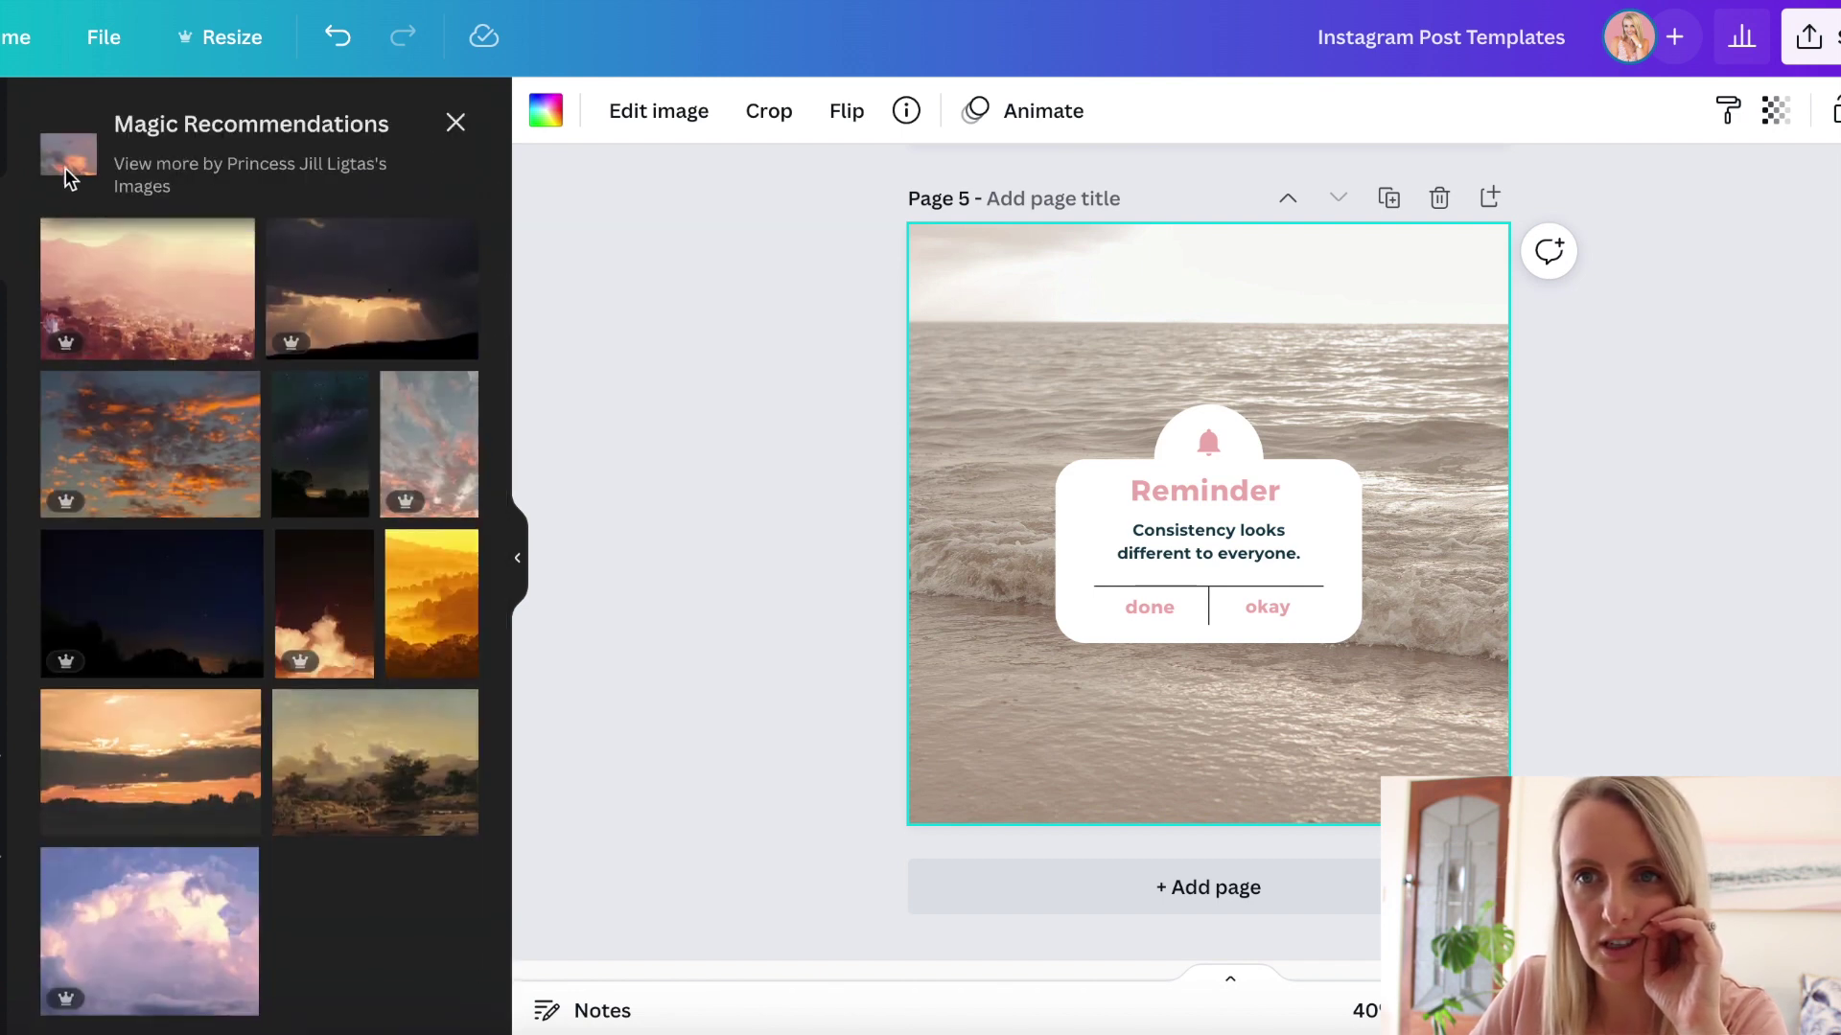
click(456, 123)
Step: Search Photos for 'beach' and look through the results for a pink-sand beach
click(261, 138)
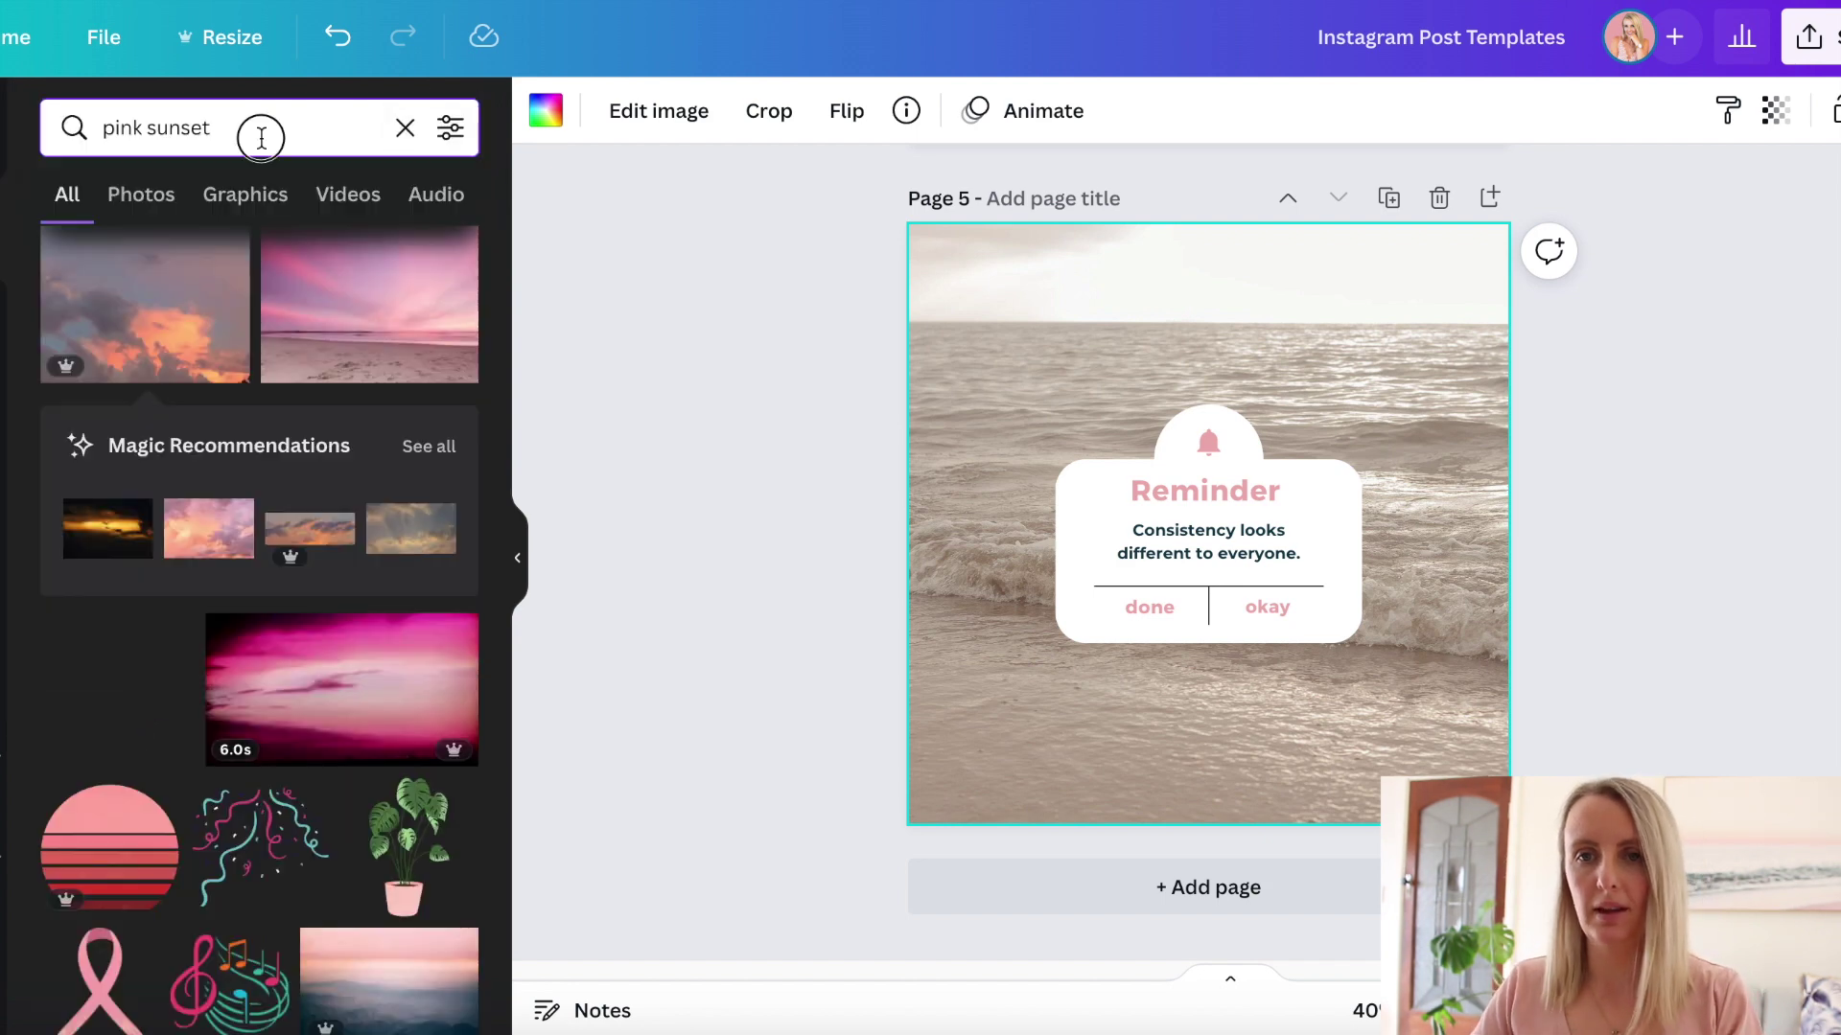
triple_click(261, 138)
text(pink)
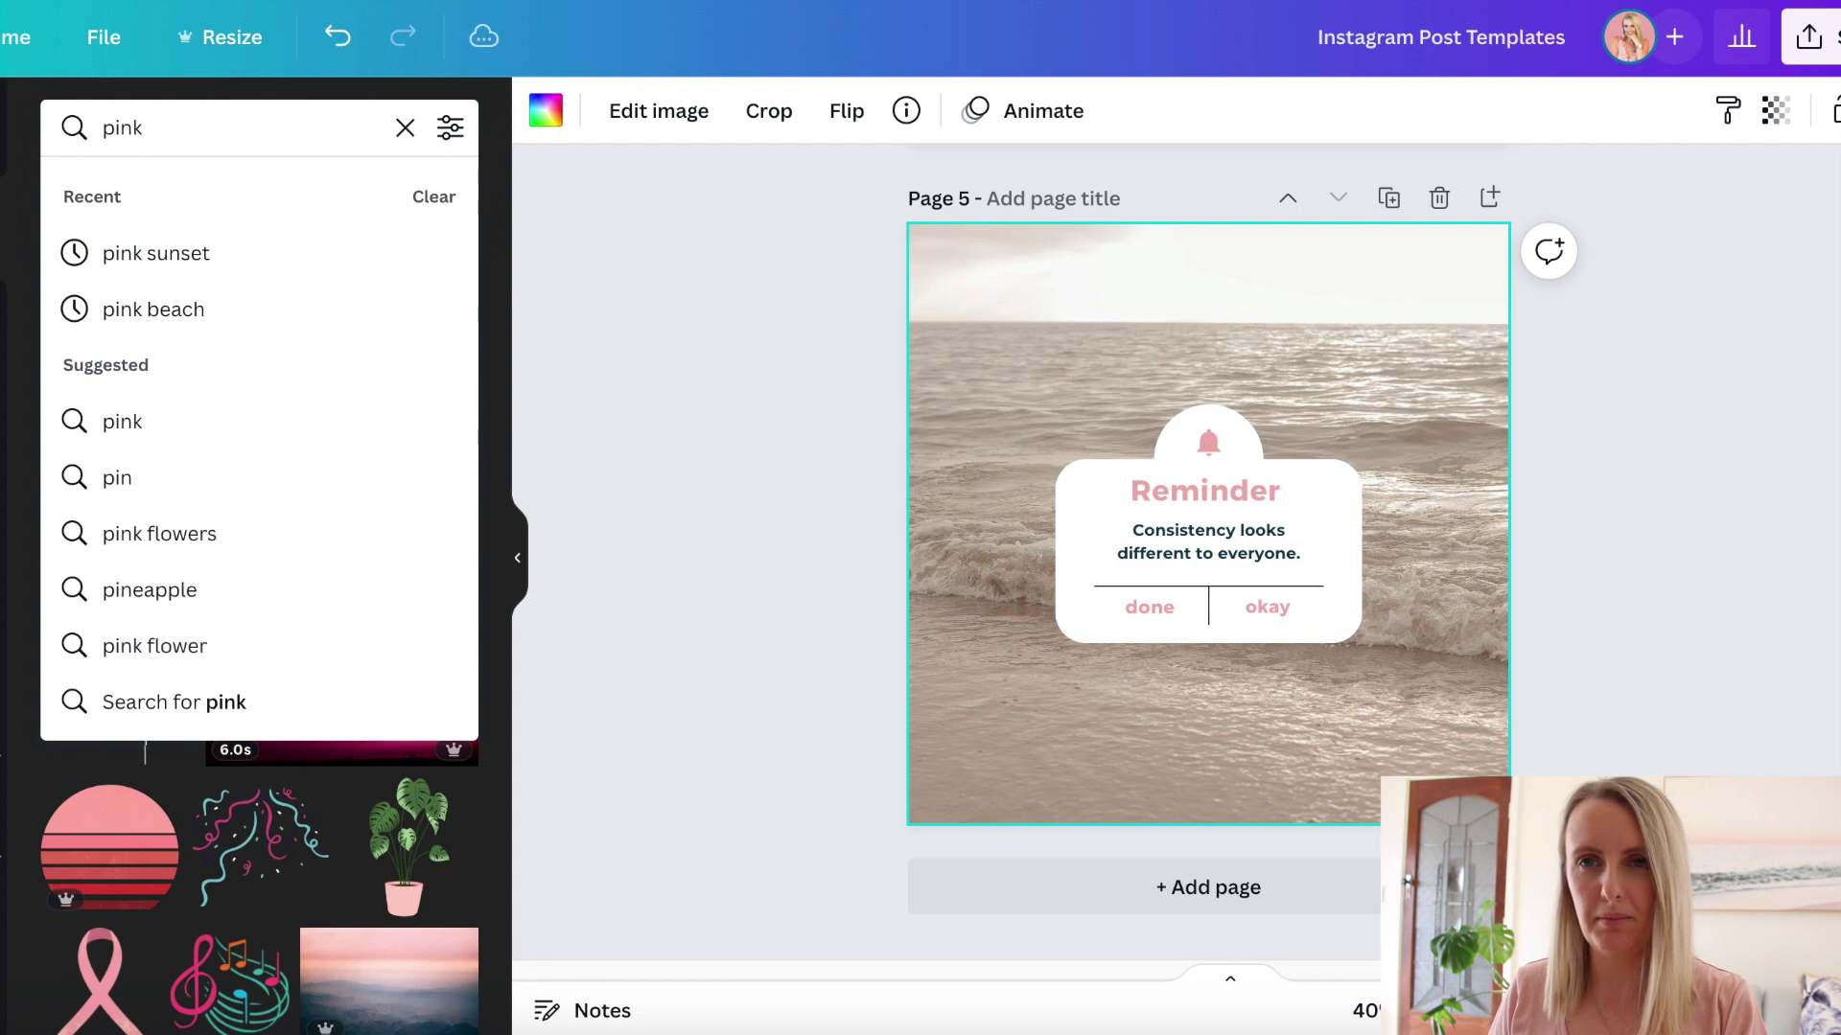
text( b)
key(BackSpace)
key(BackSpace)
key(BackSpace)
key(BackSpace)
key(BackSpace)
key(BackSpace)
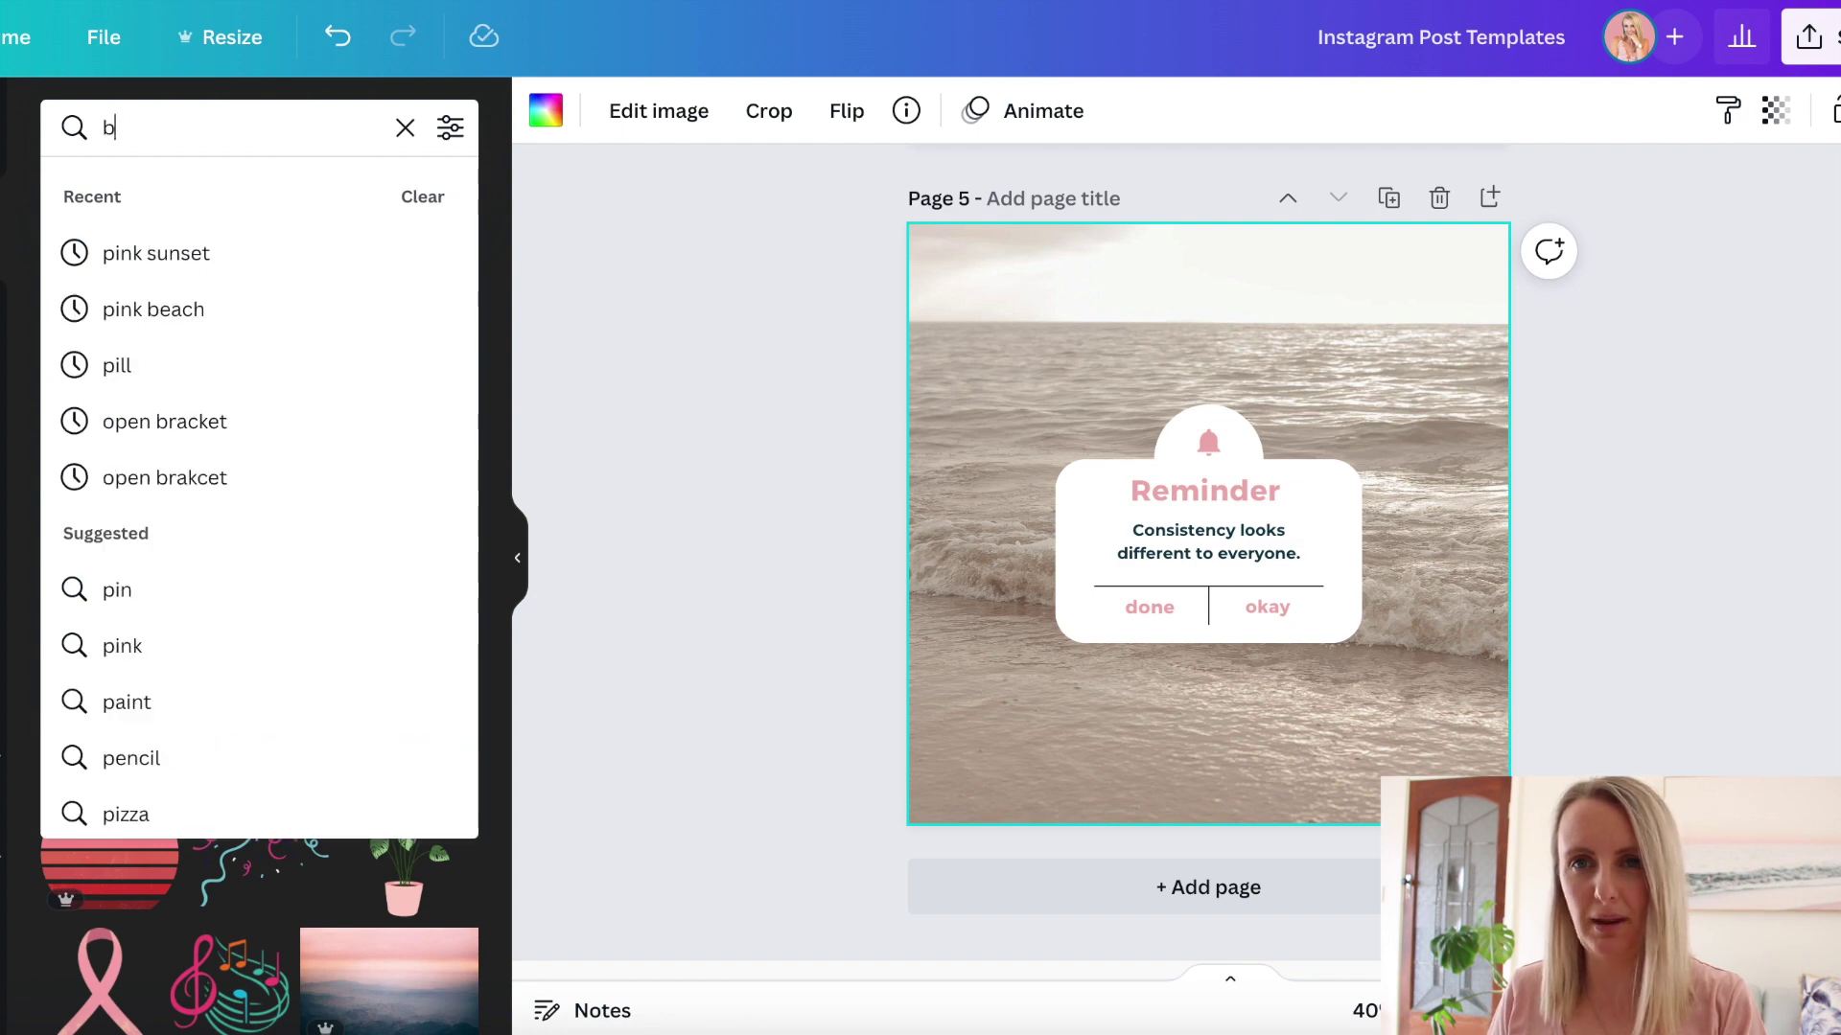
text(beach)
key(Return)
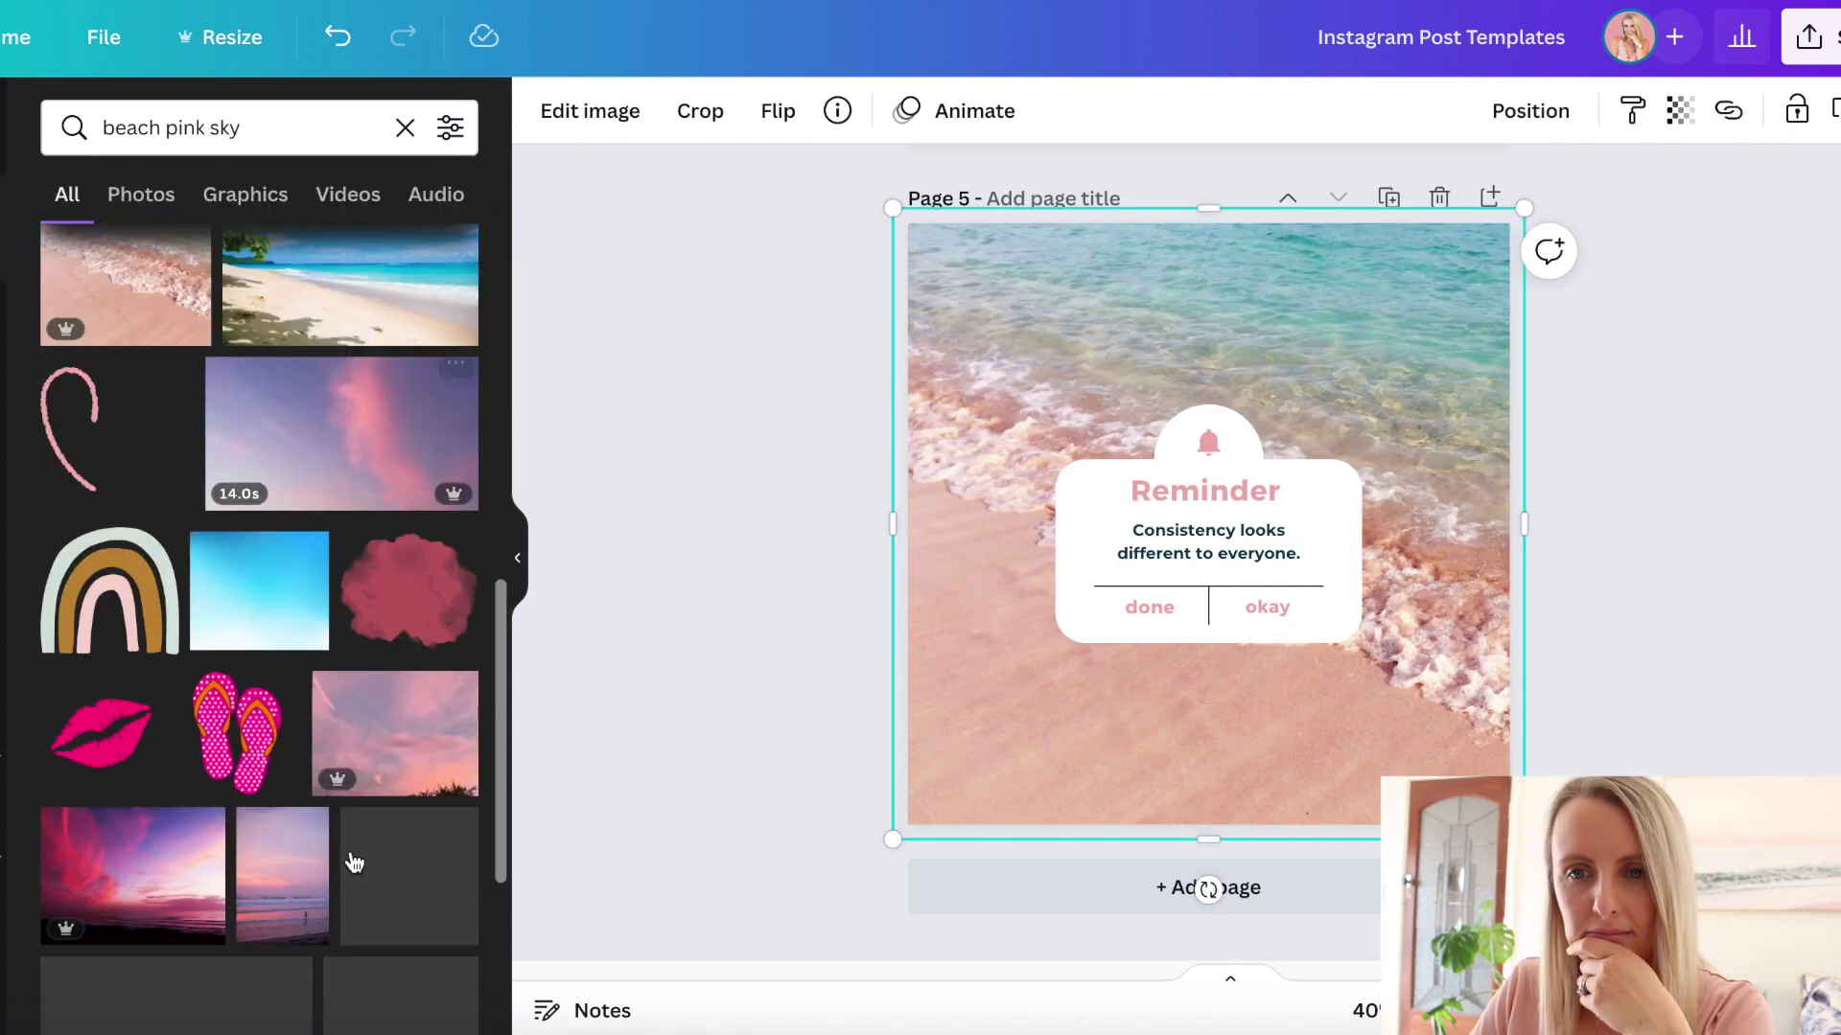
scroll(364, 853, down, 10)
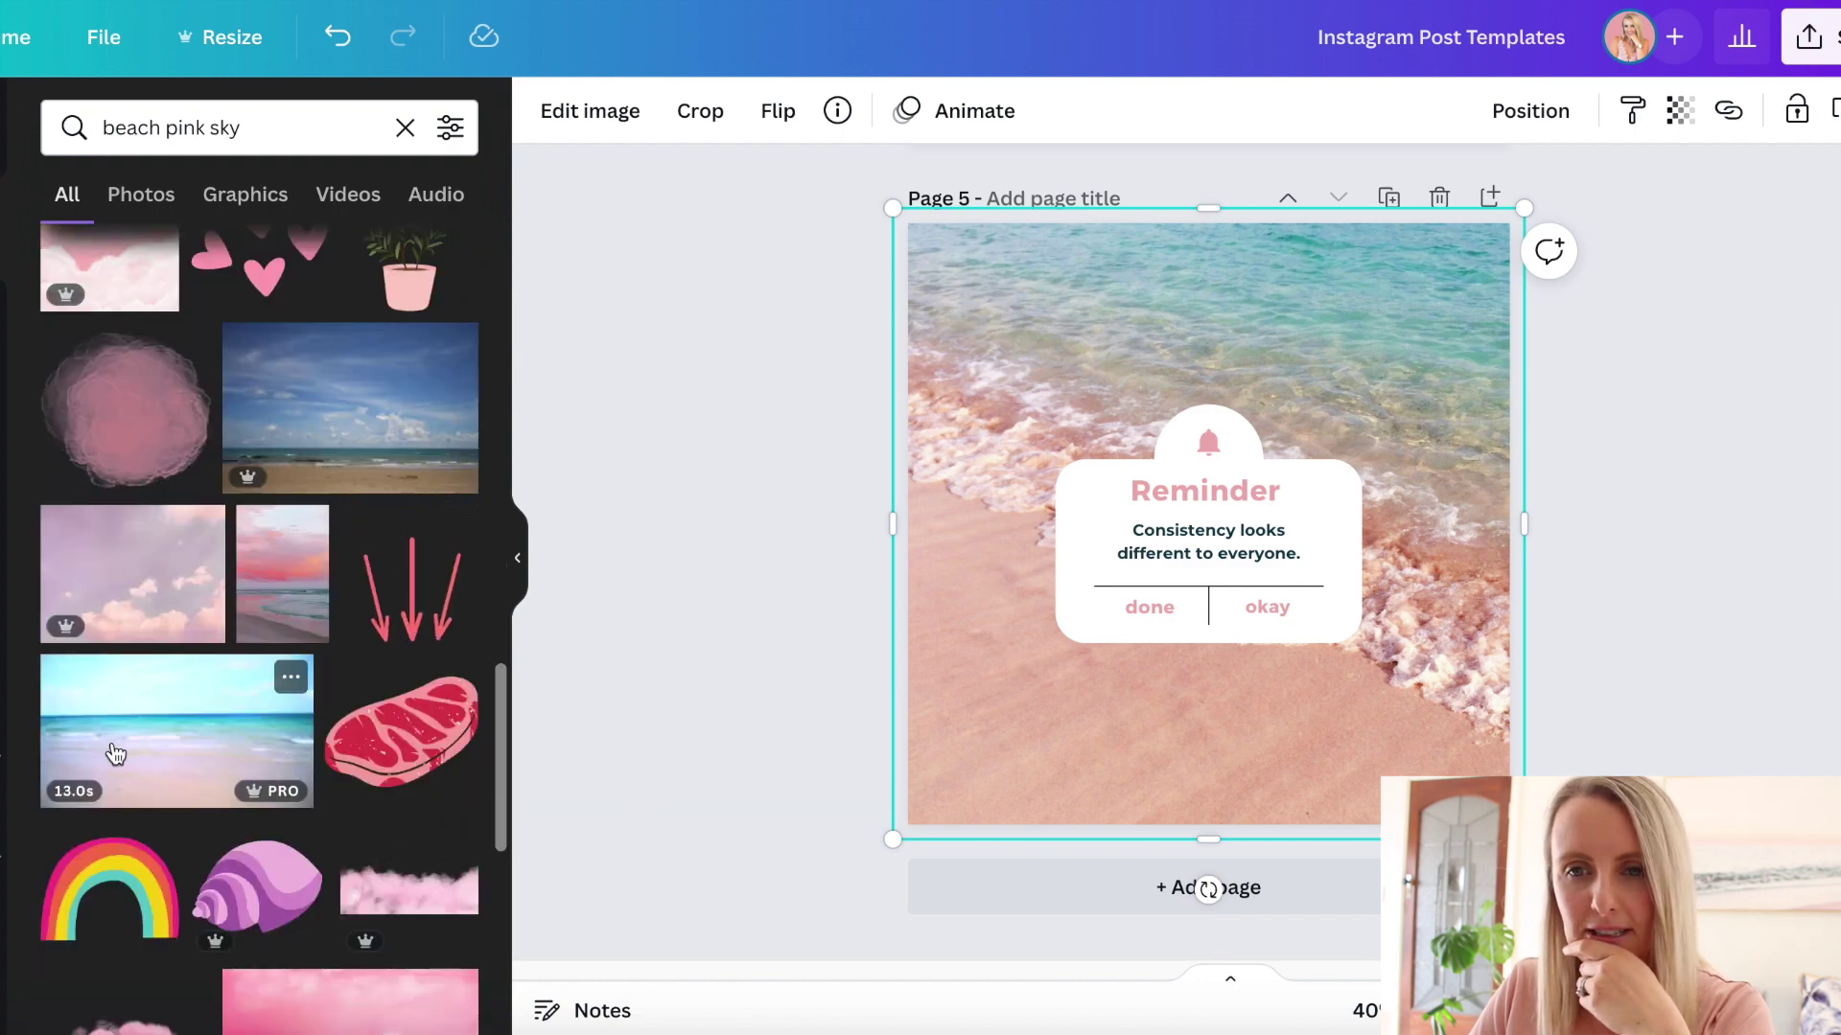
scroll(415, 854, down, 15)
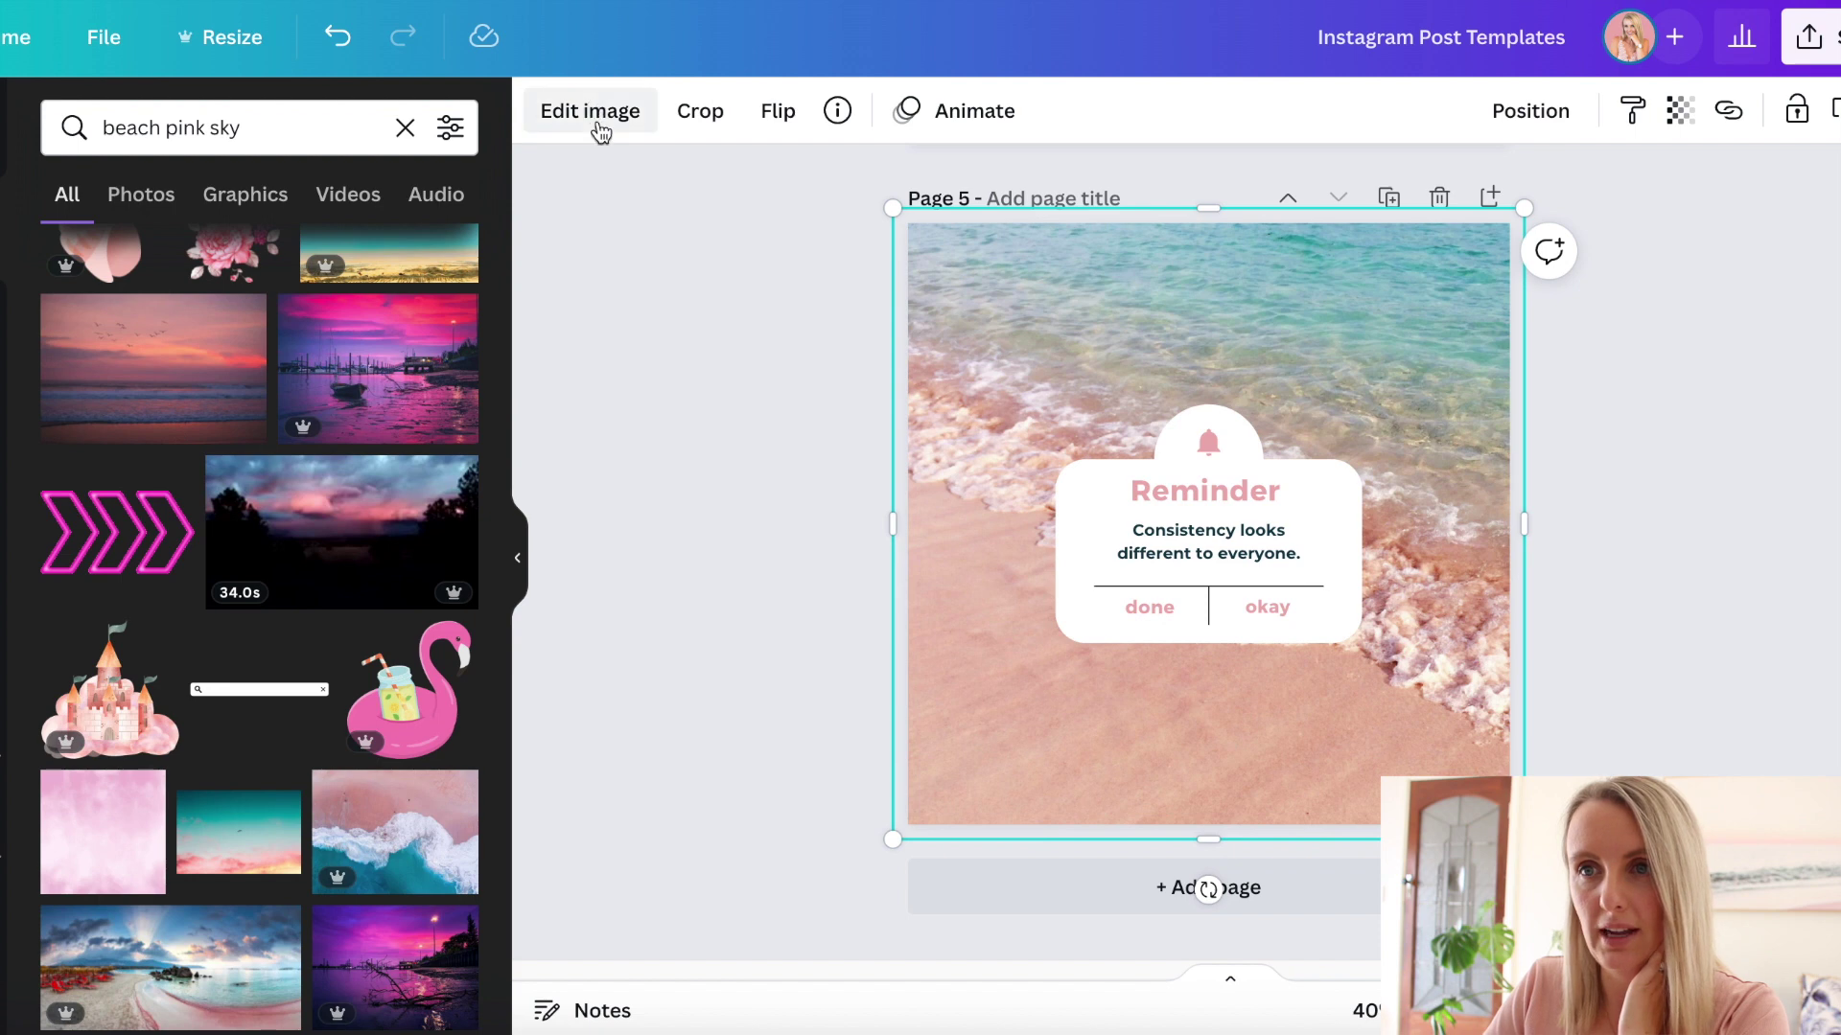
Step: Preview the Epic, Festive, Solar, Afterglow, Cali, The blues and Whimsical filters on the beach photo
click(563, 114)
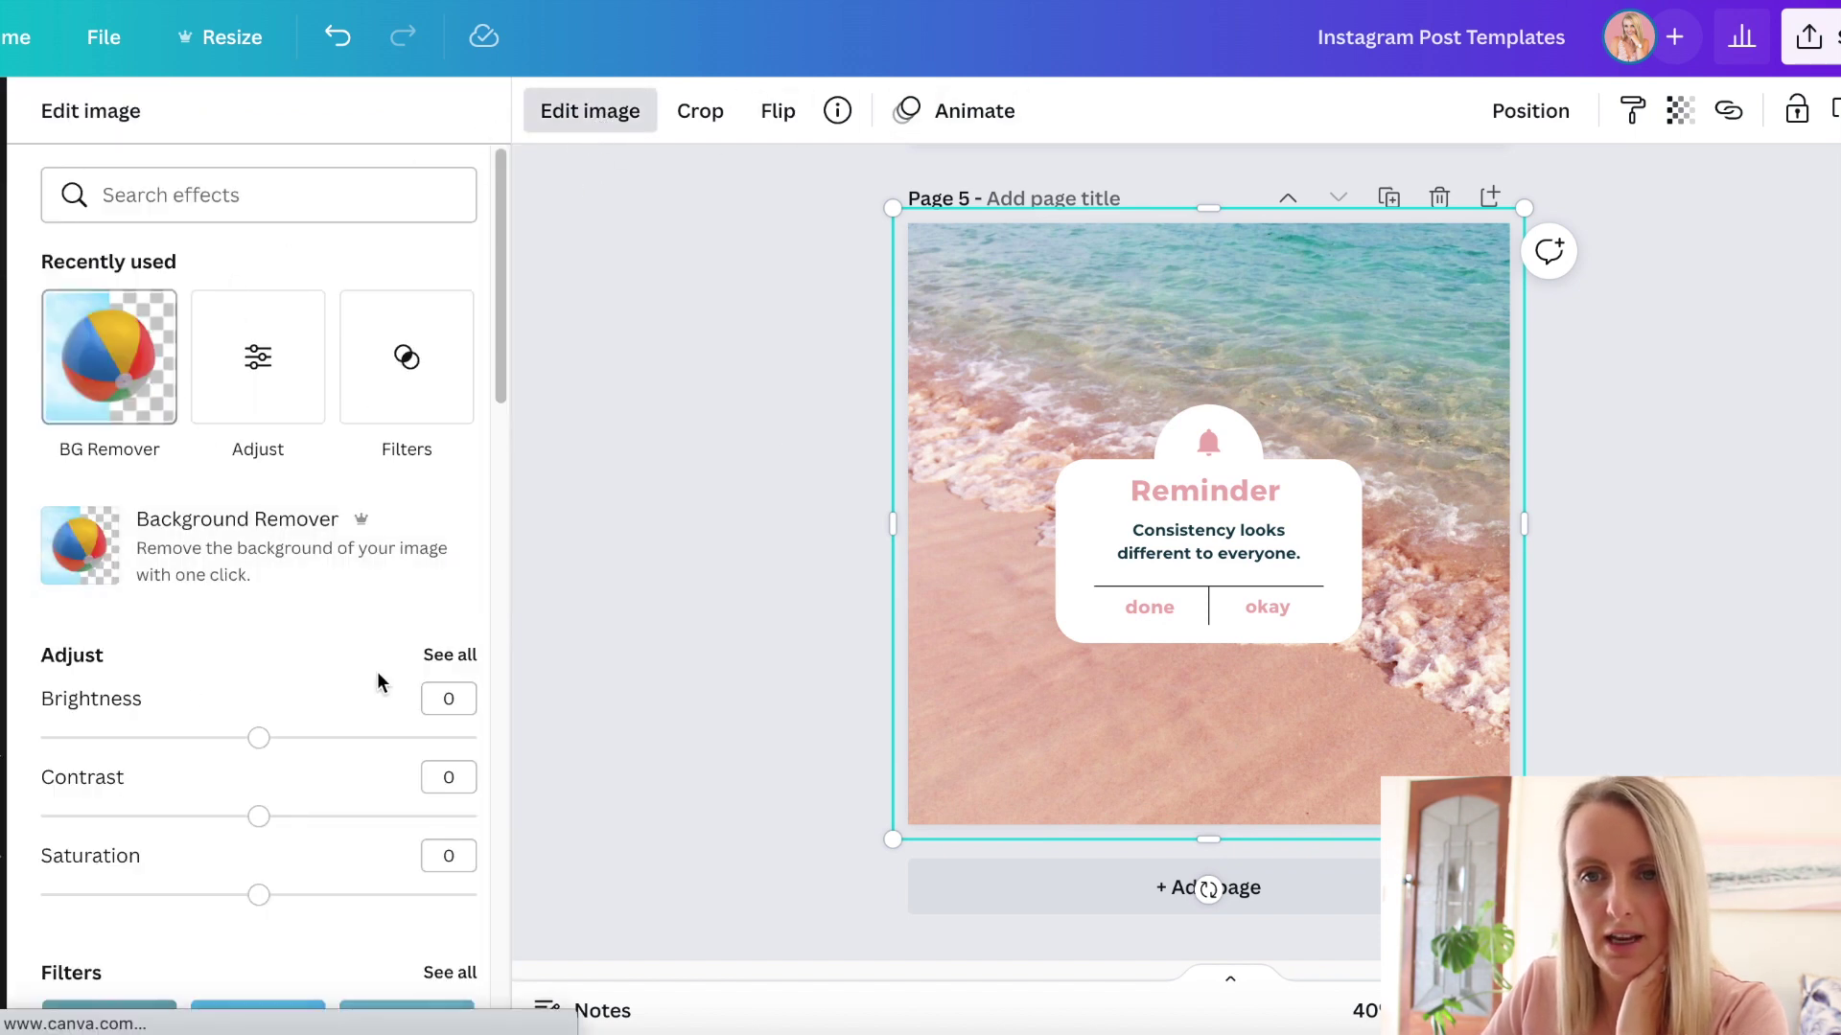
scroll(376, 671, down, 8)
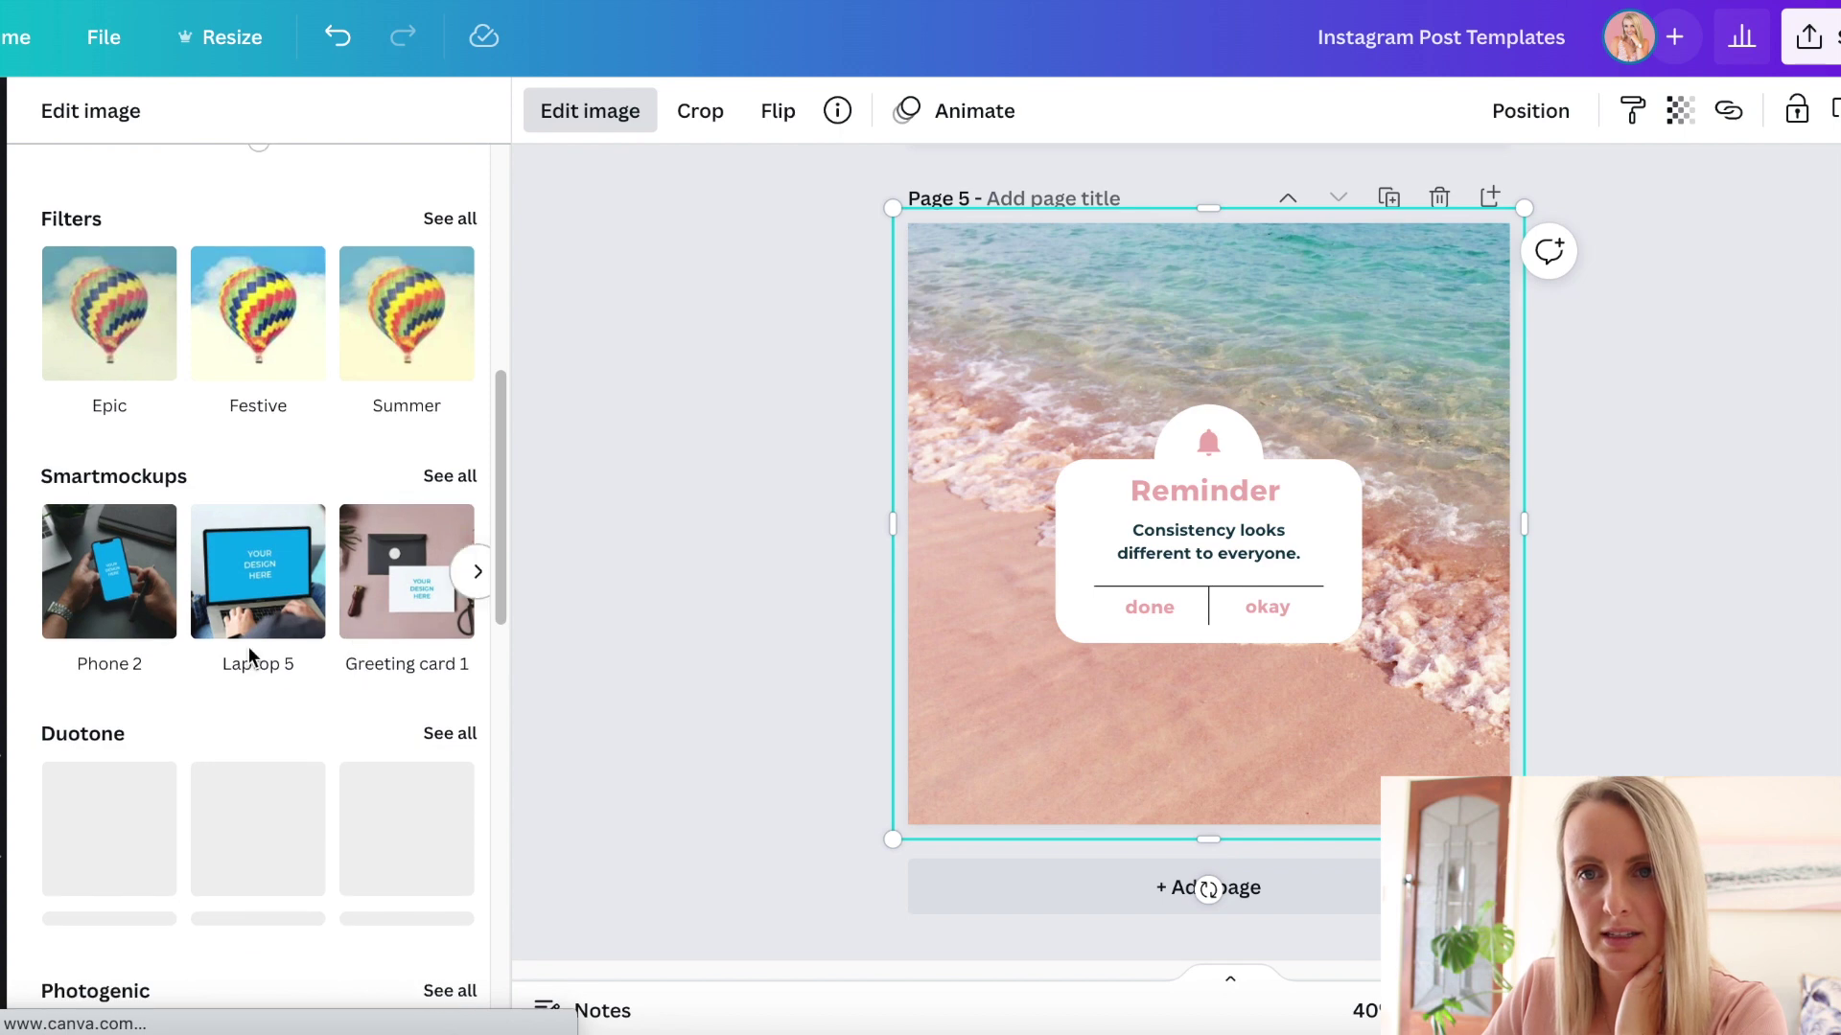
click(451, 219)
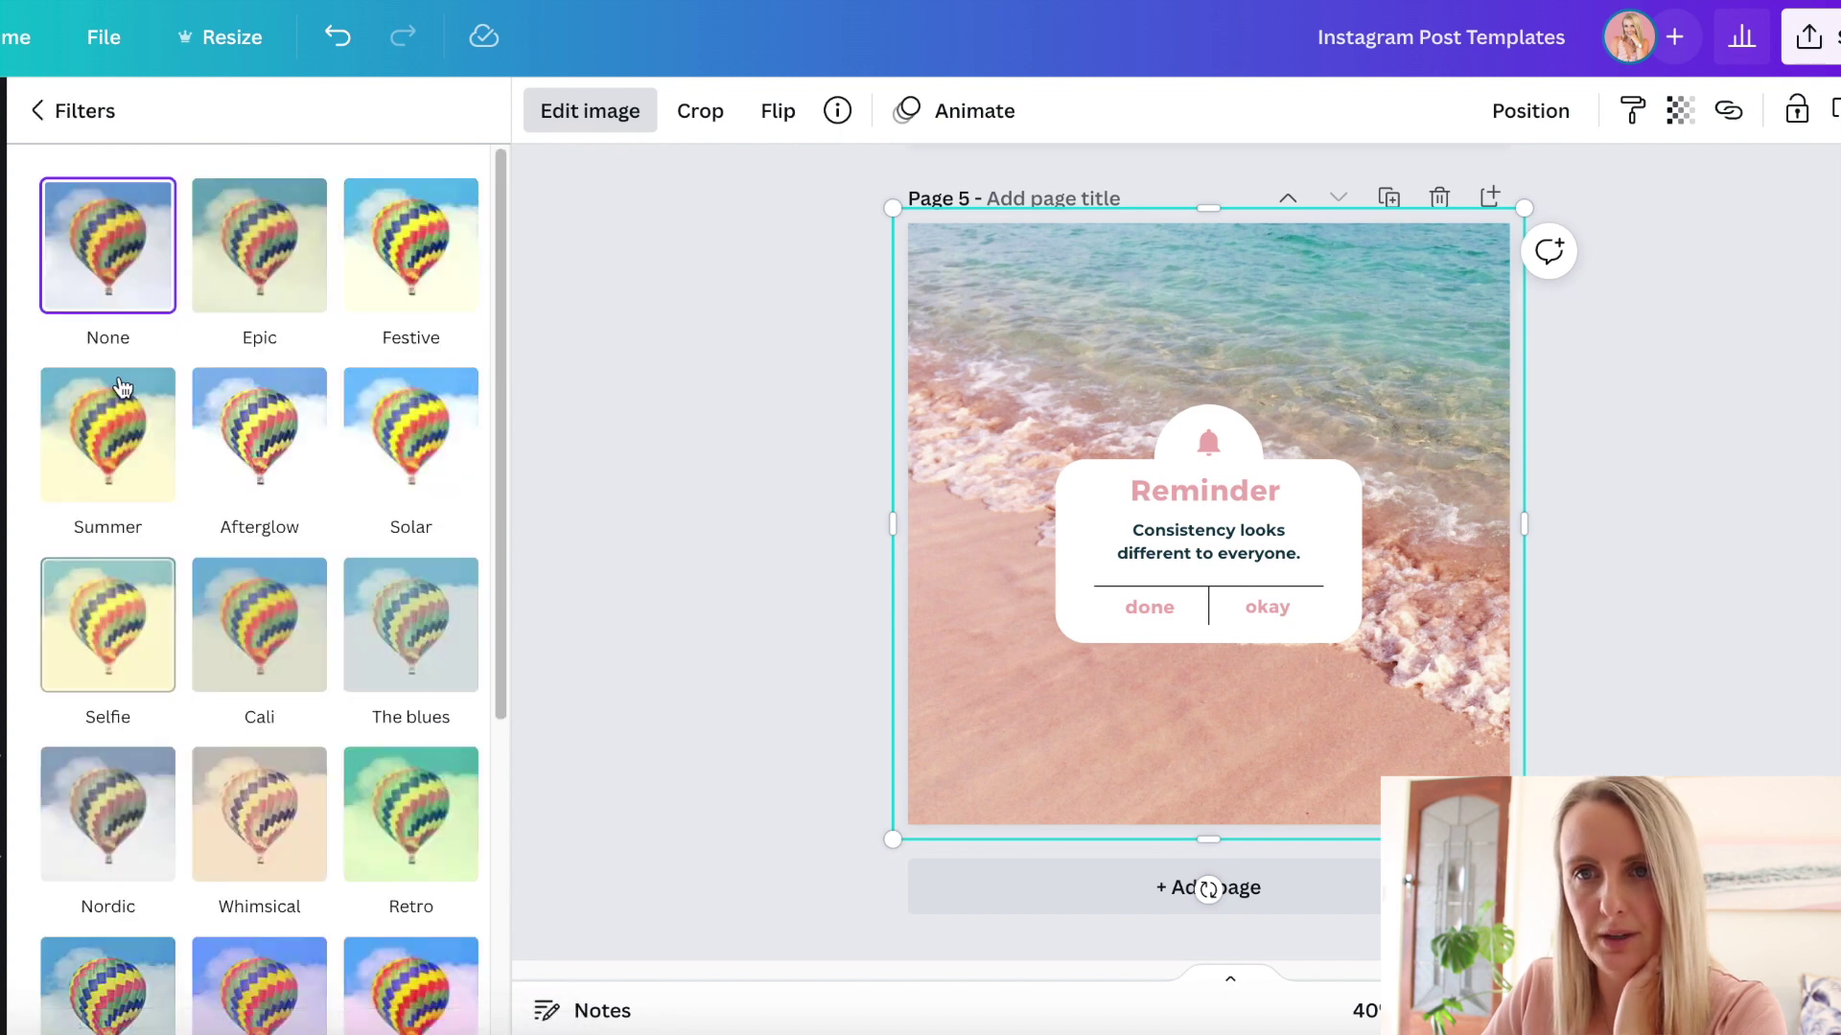
click(288, 305)
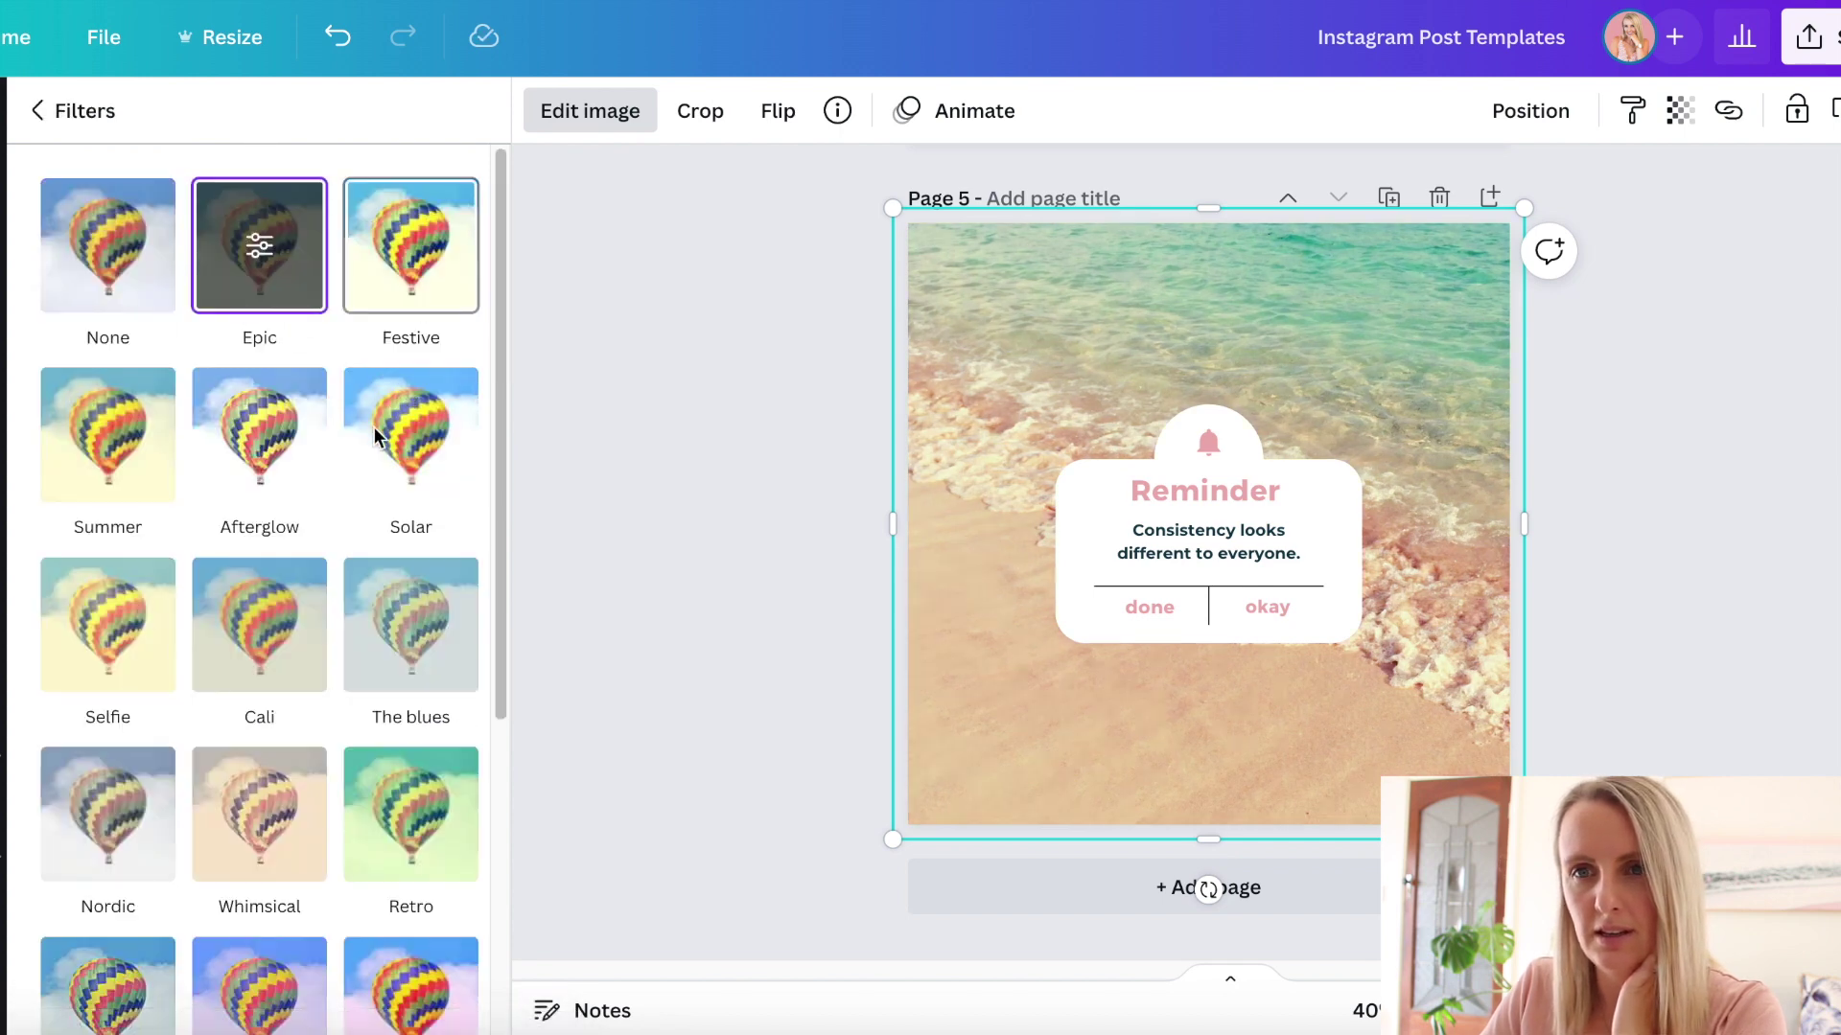
click(391, 293)
click(383, 456)
click(263, 508)
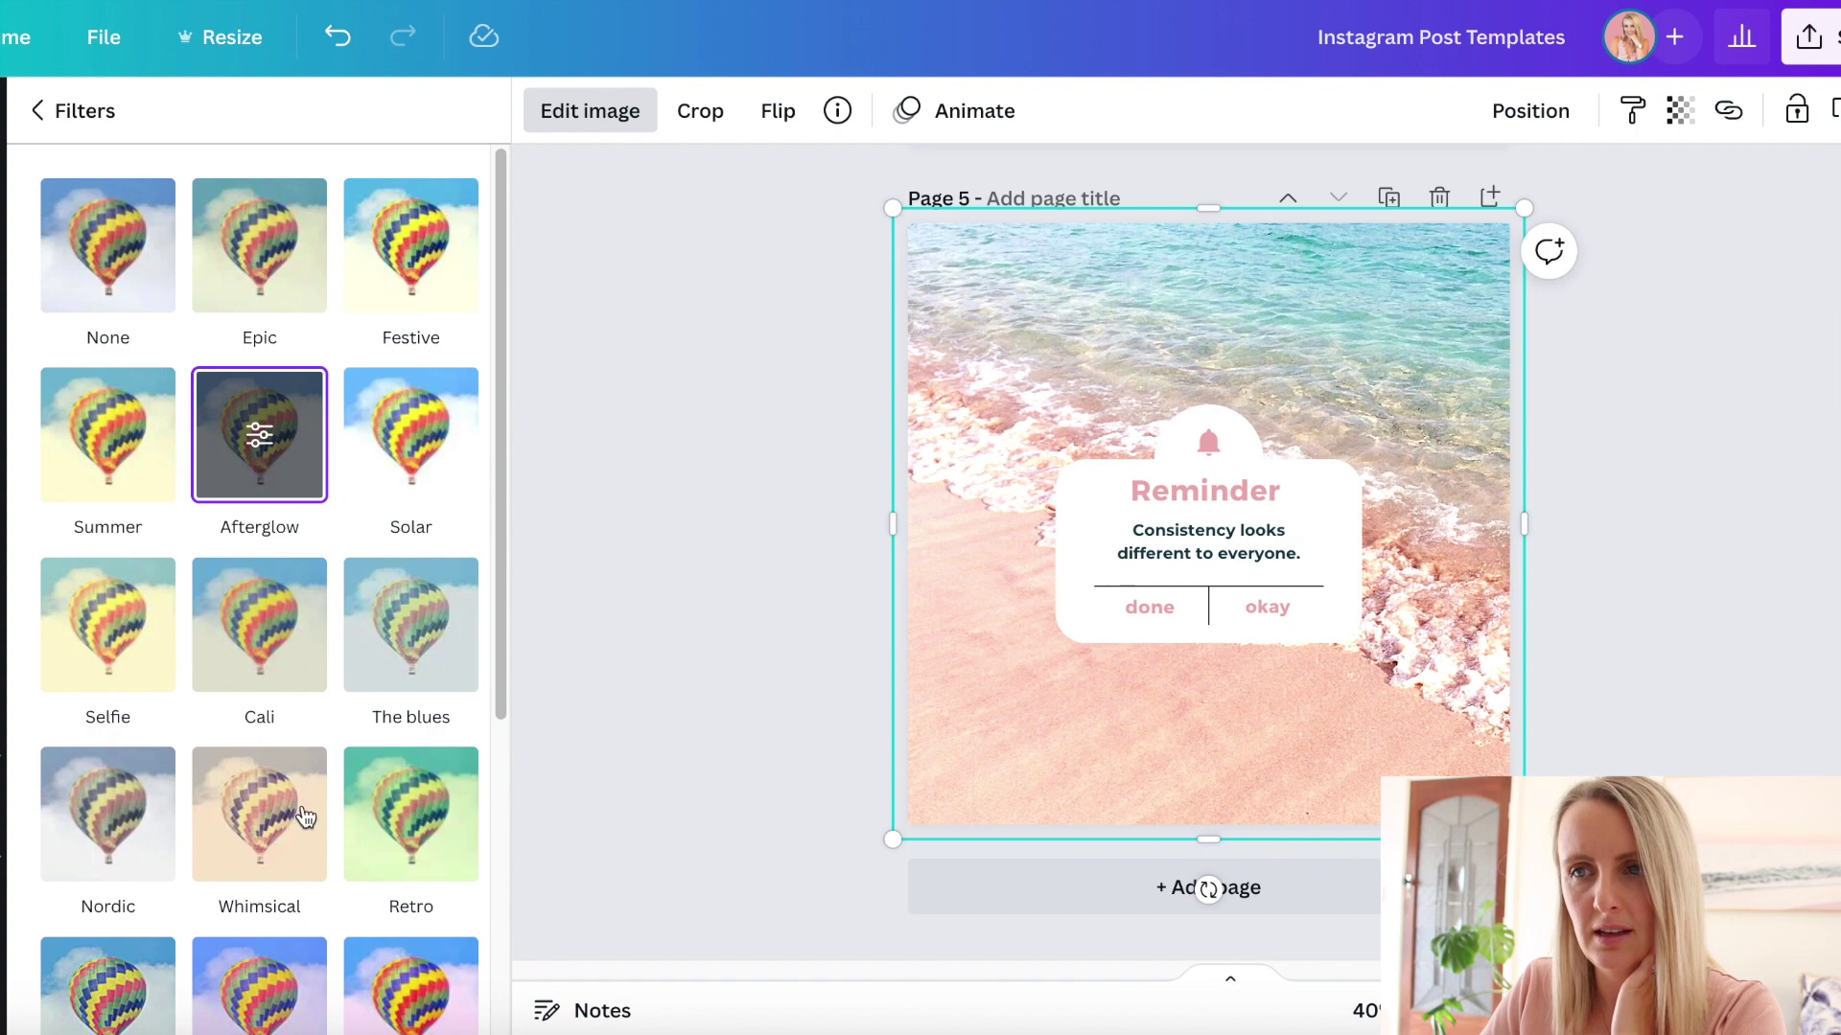
click(278, 666)
click(417, 661)
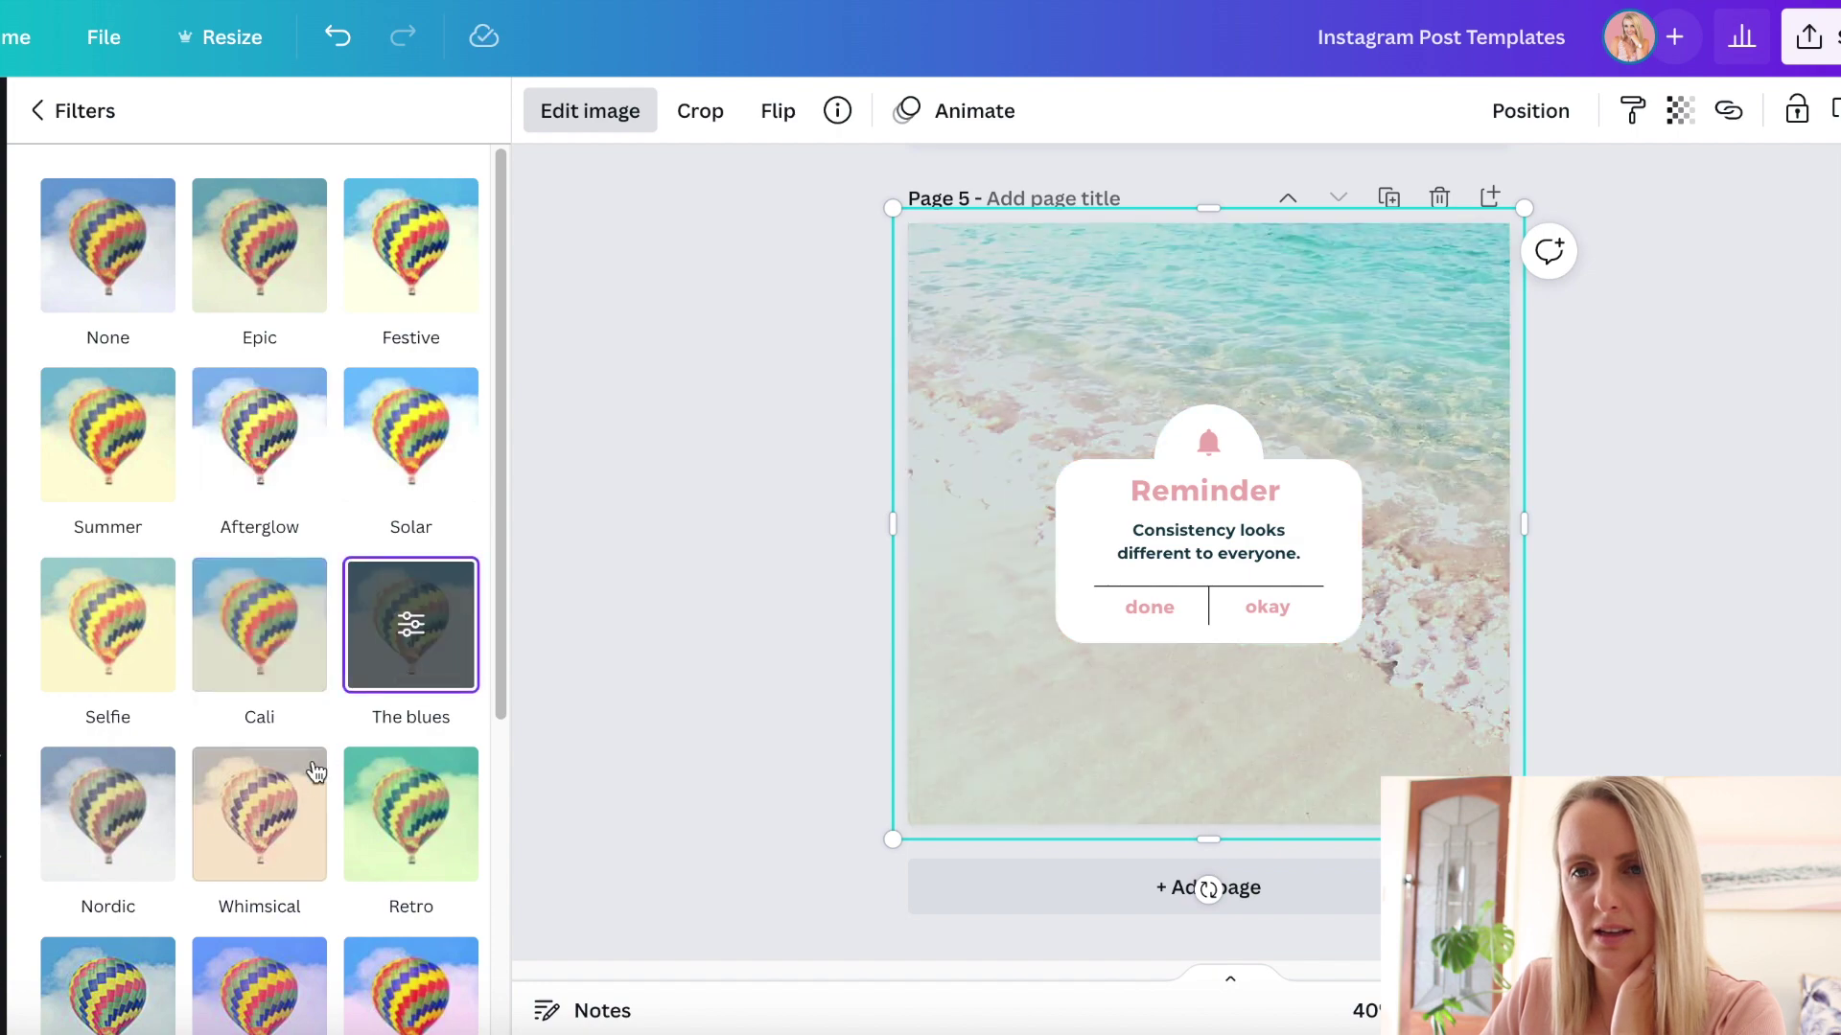
click(316, 772)
Step: Try Nordic, Selfie, Dalliance, Peony and Dare, then apply the Edge filter to the beach photo
click(115, 767)
click(115, 690)
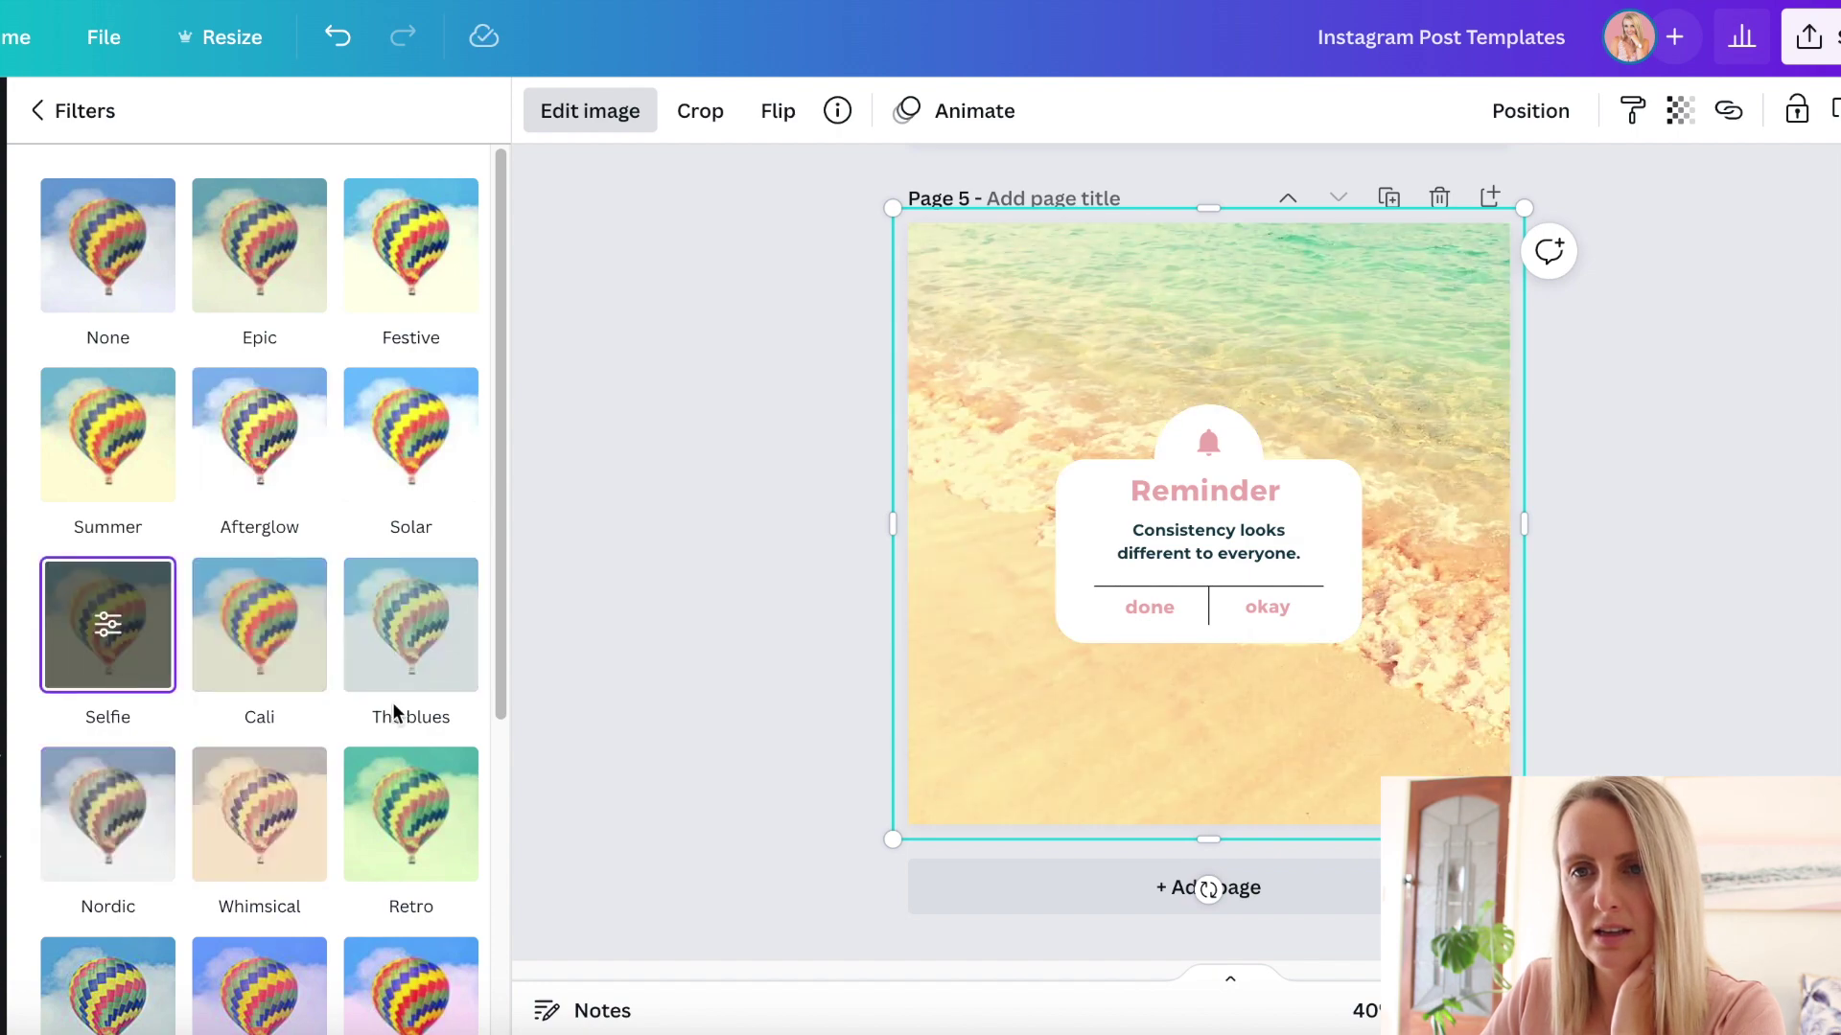
scroll(395, 714, down, 5)
click(264, 537)
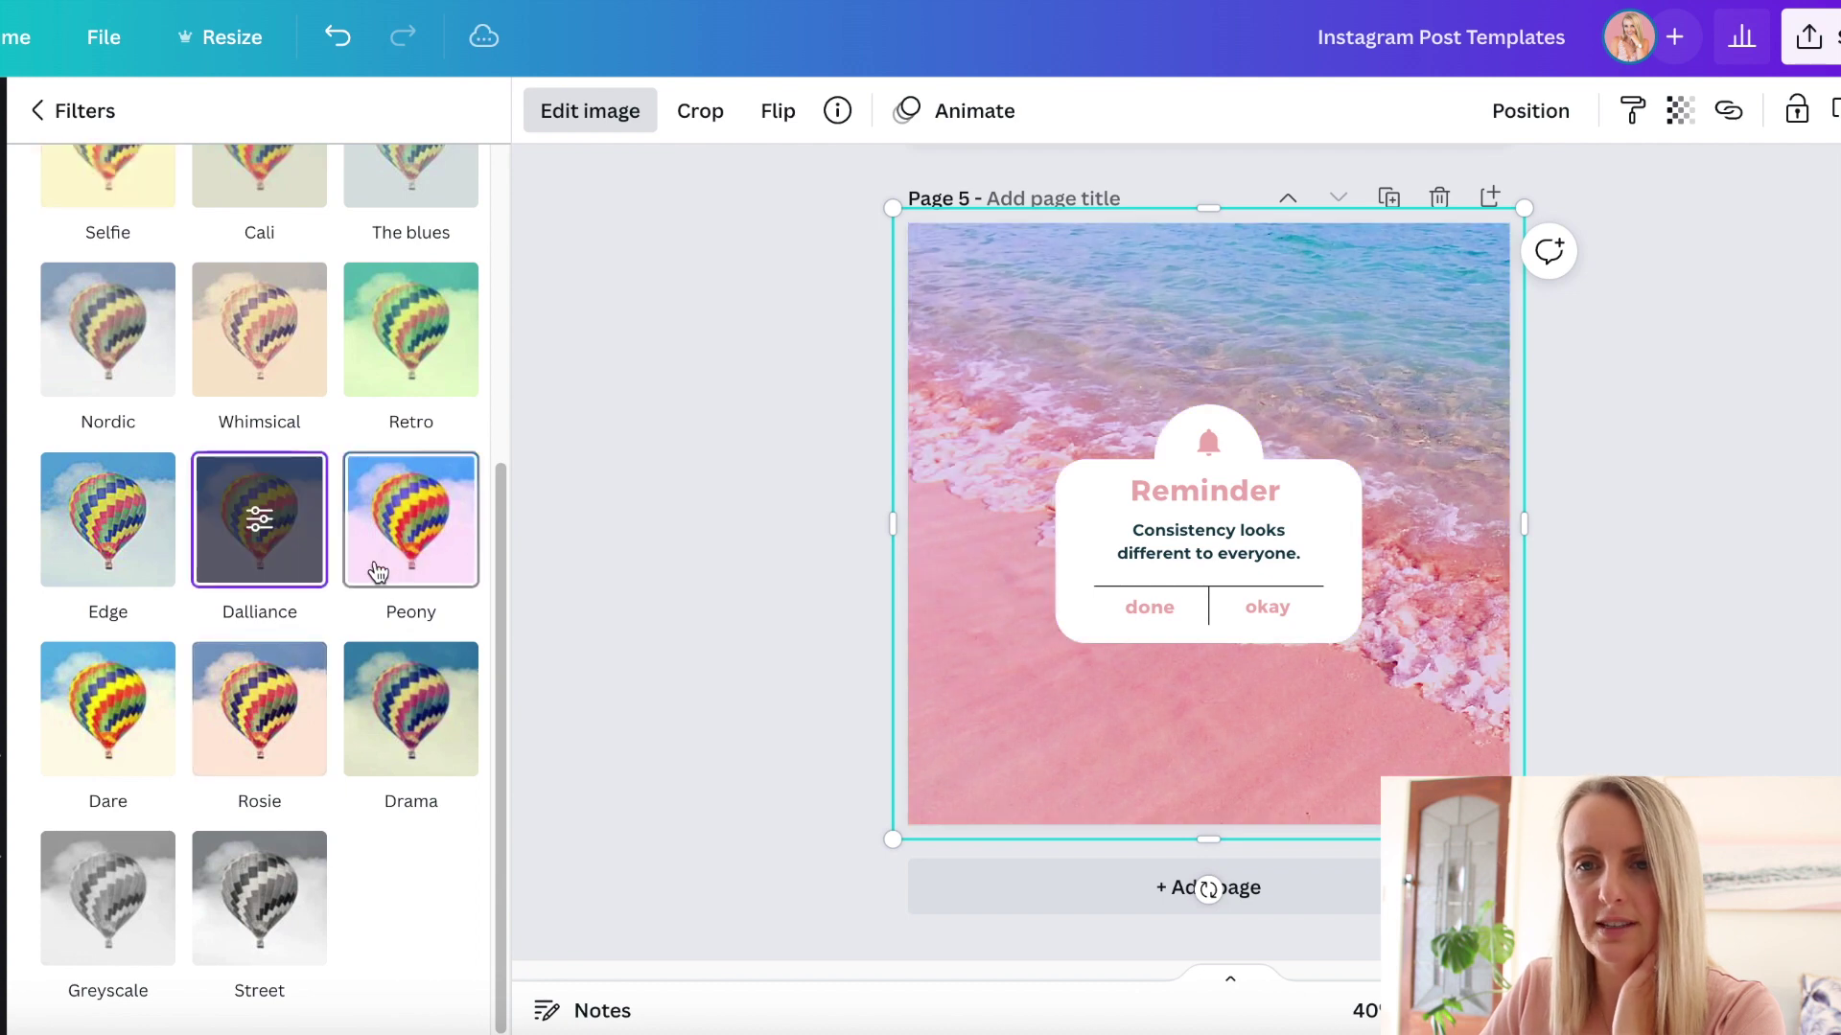
click(377, 572)
click(101, 699)
click(107, 561)
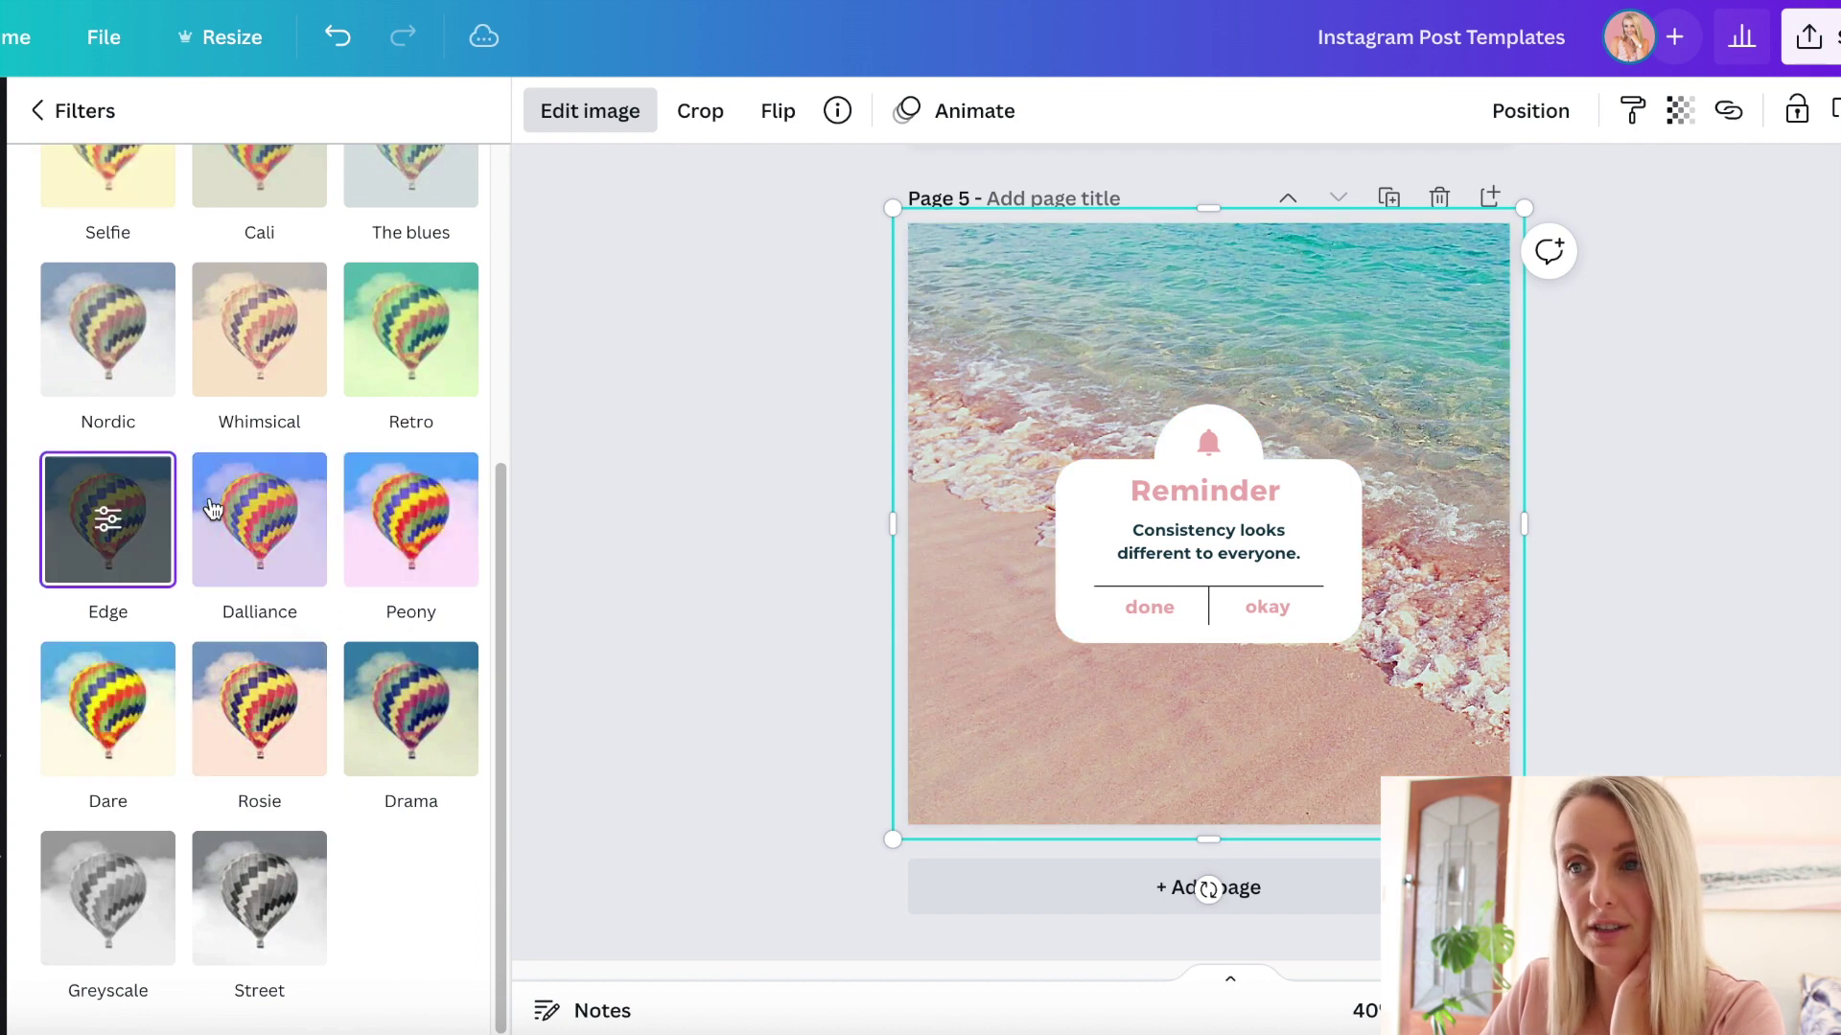
scroll(213, 508, up, 1)
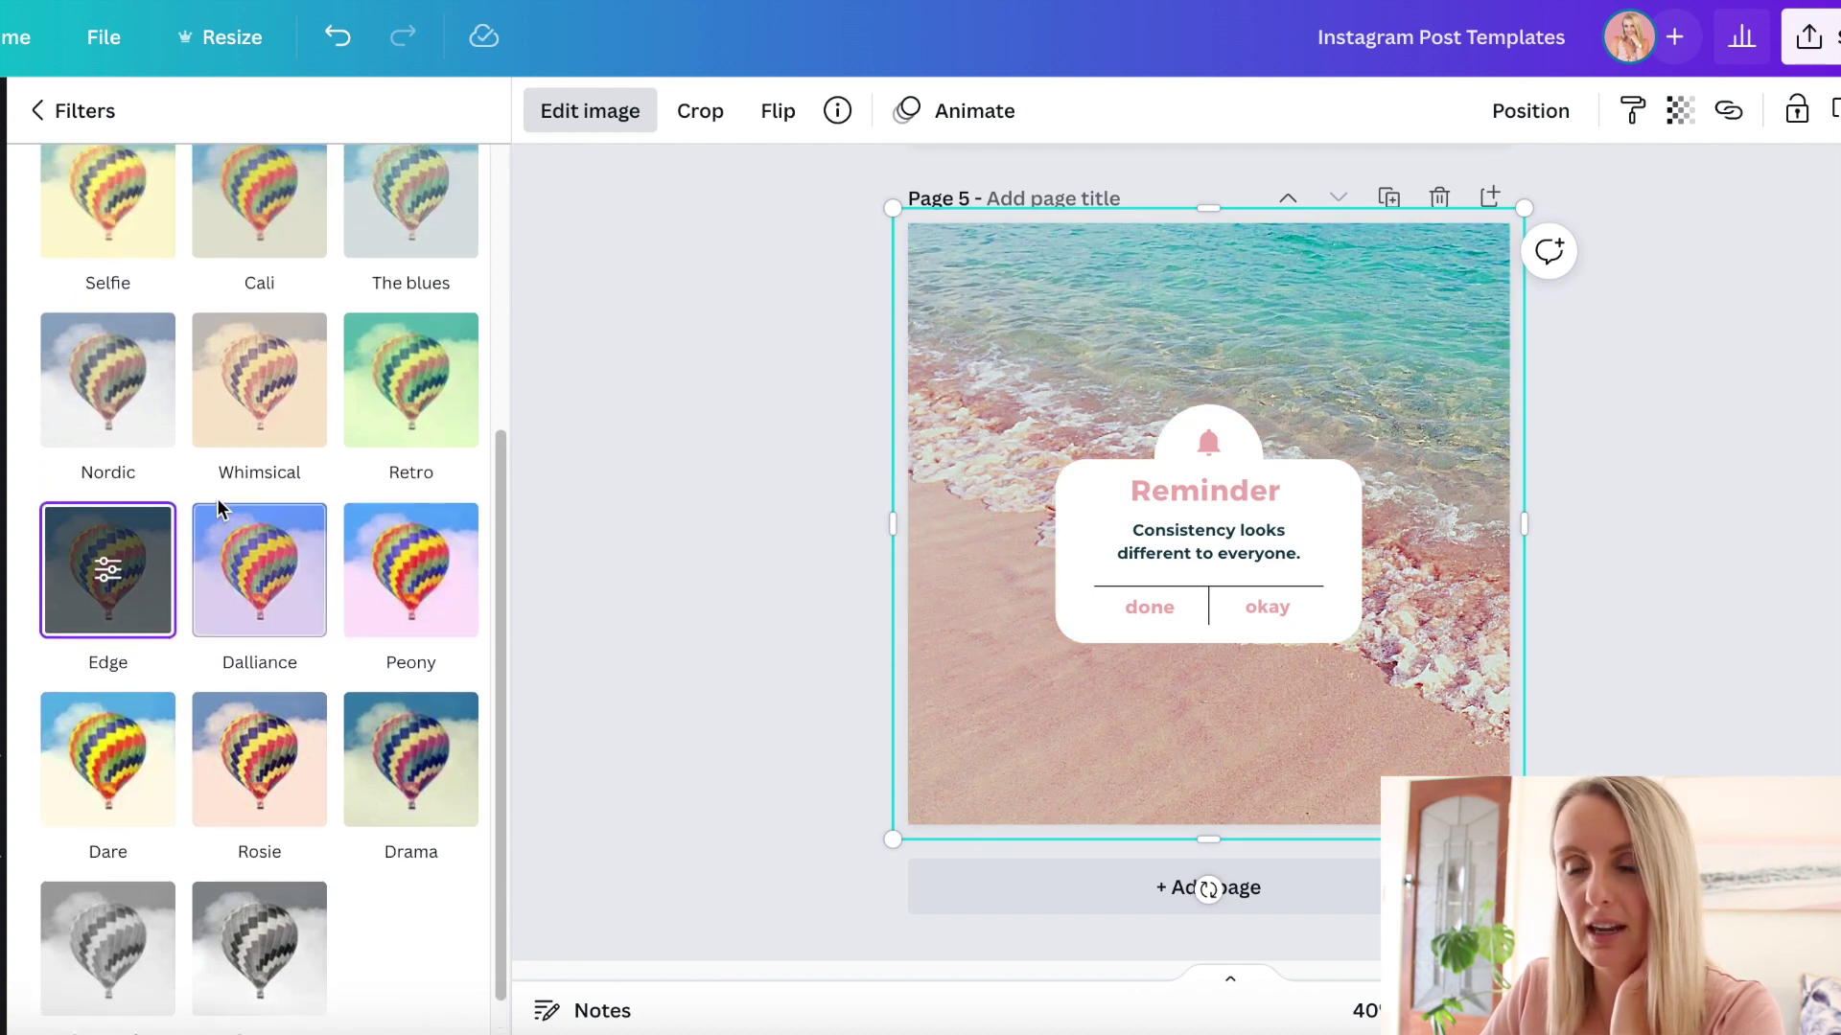
click(1651, 635)
click(1664, 624)
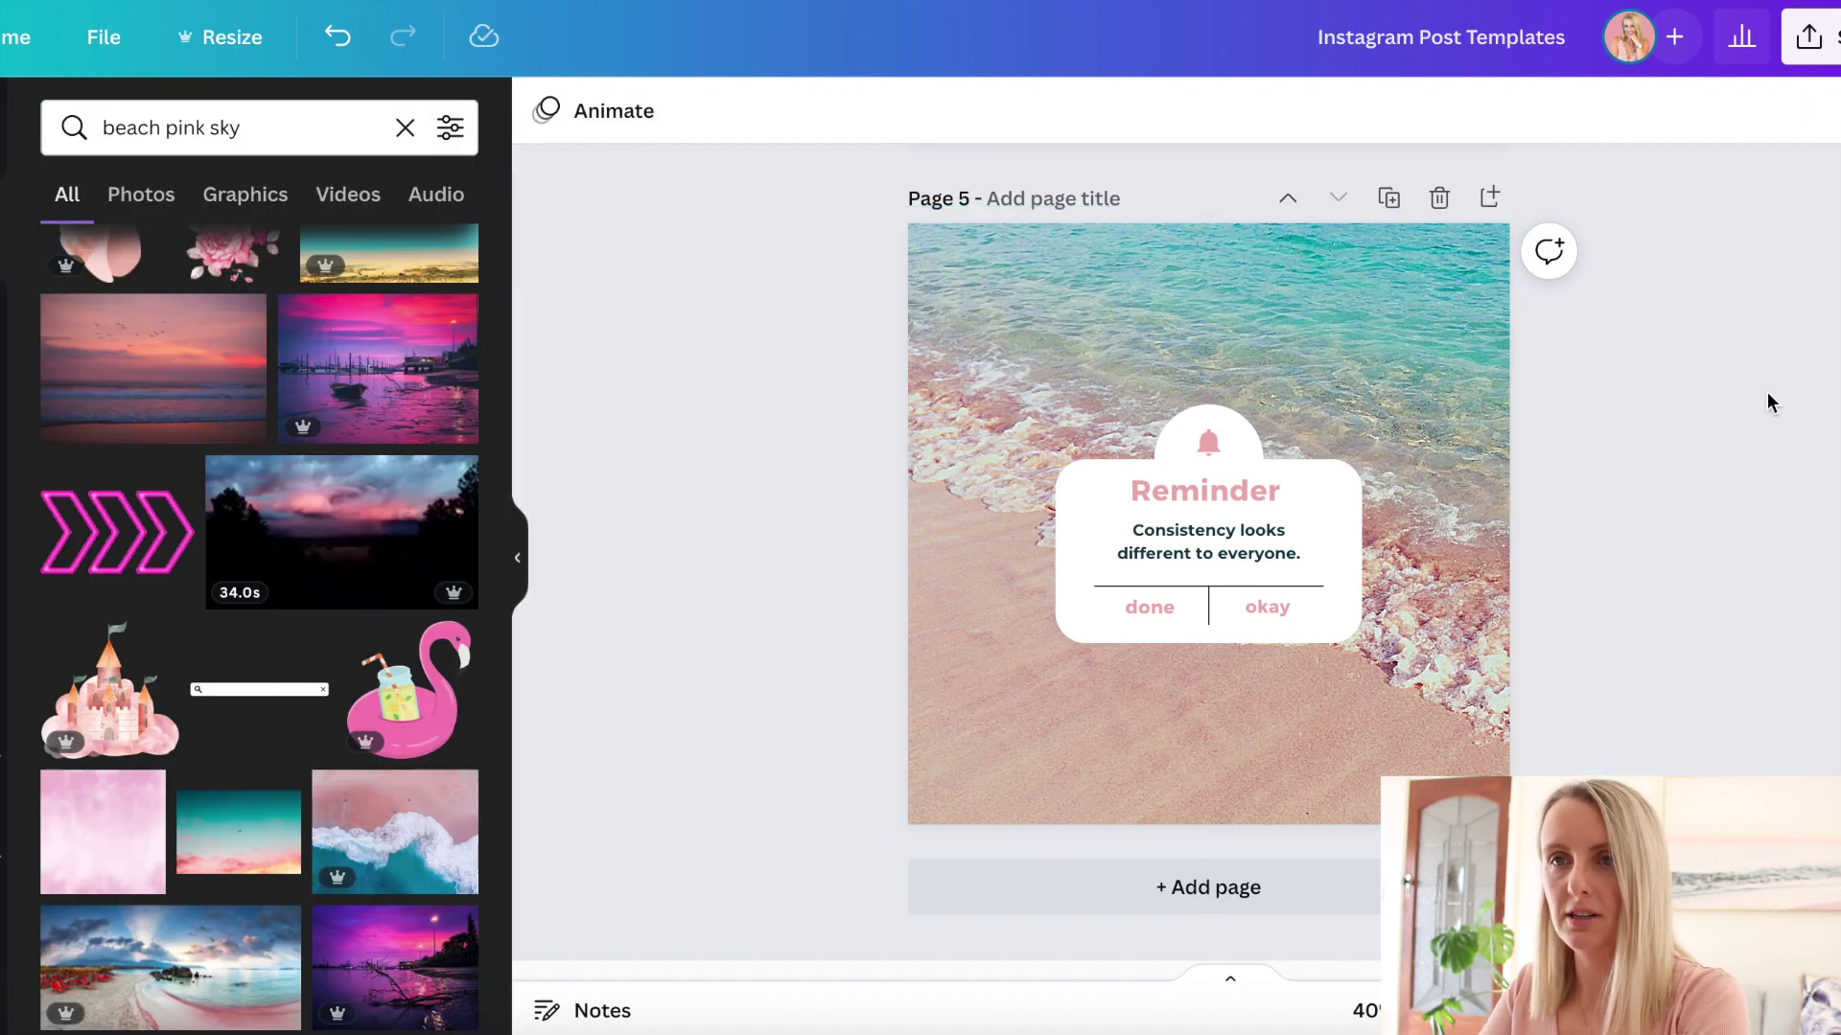
Step: Raise the page 5 beach photo's brightness to 29
click(1319, 312)
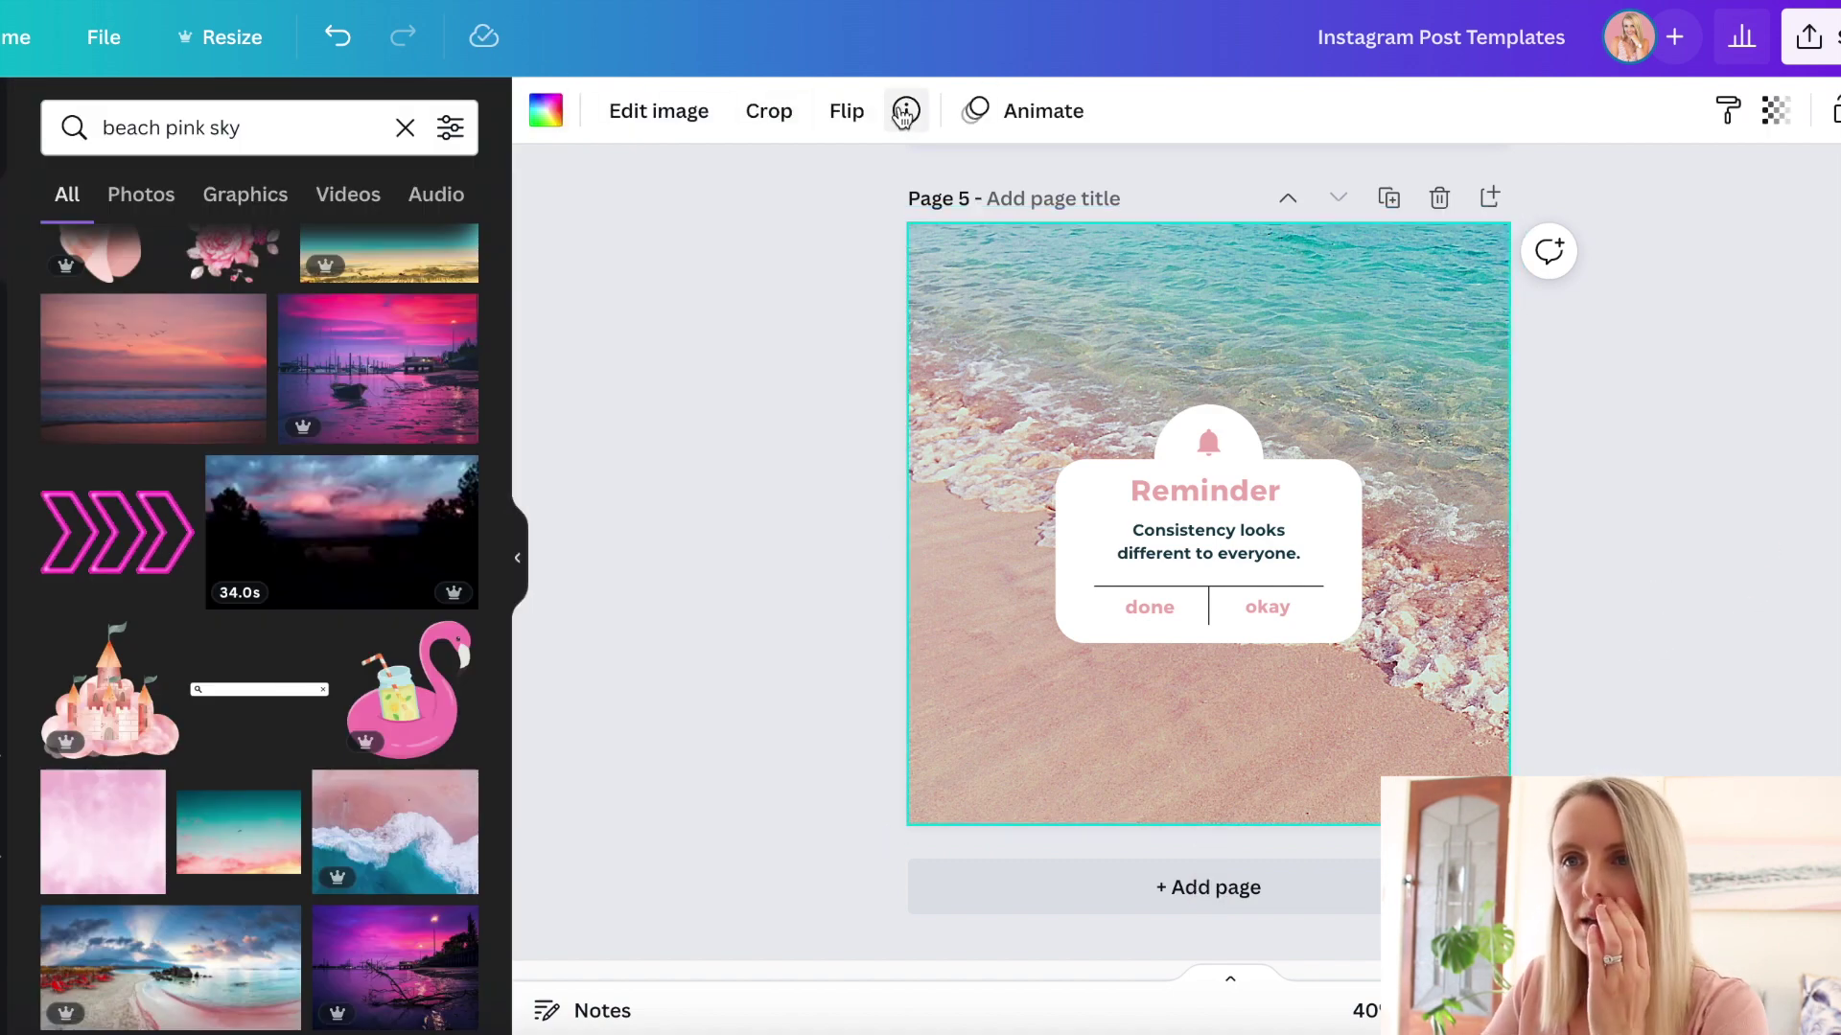
click(623, 113)
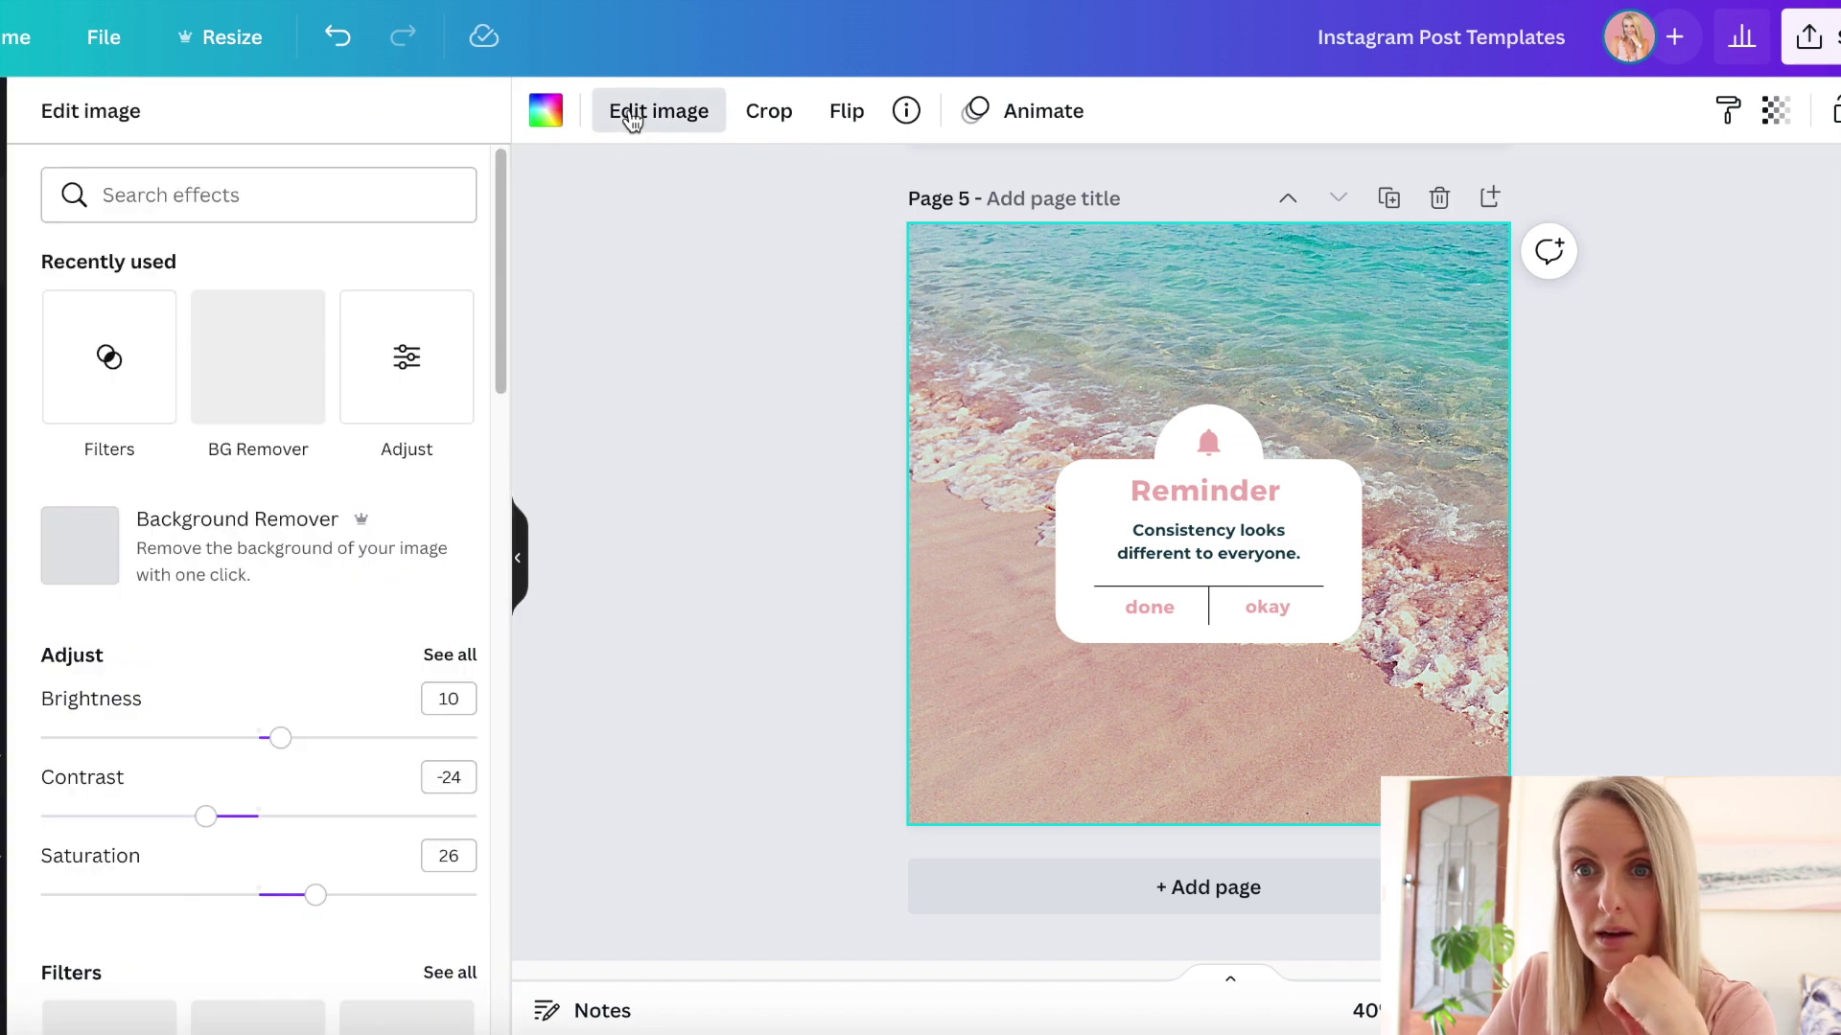
drag(275, 740, 329, 758)
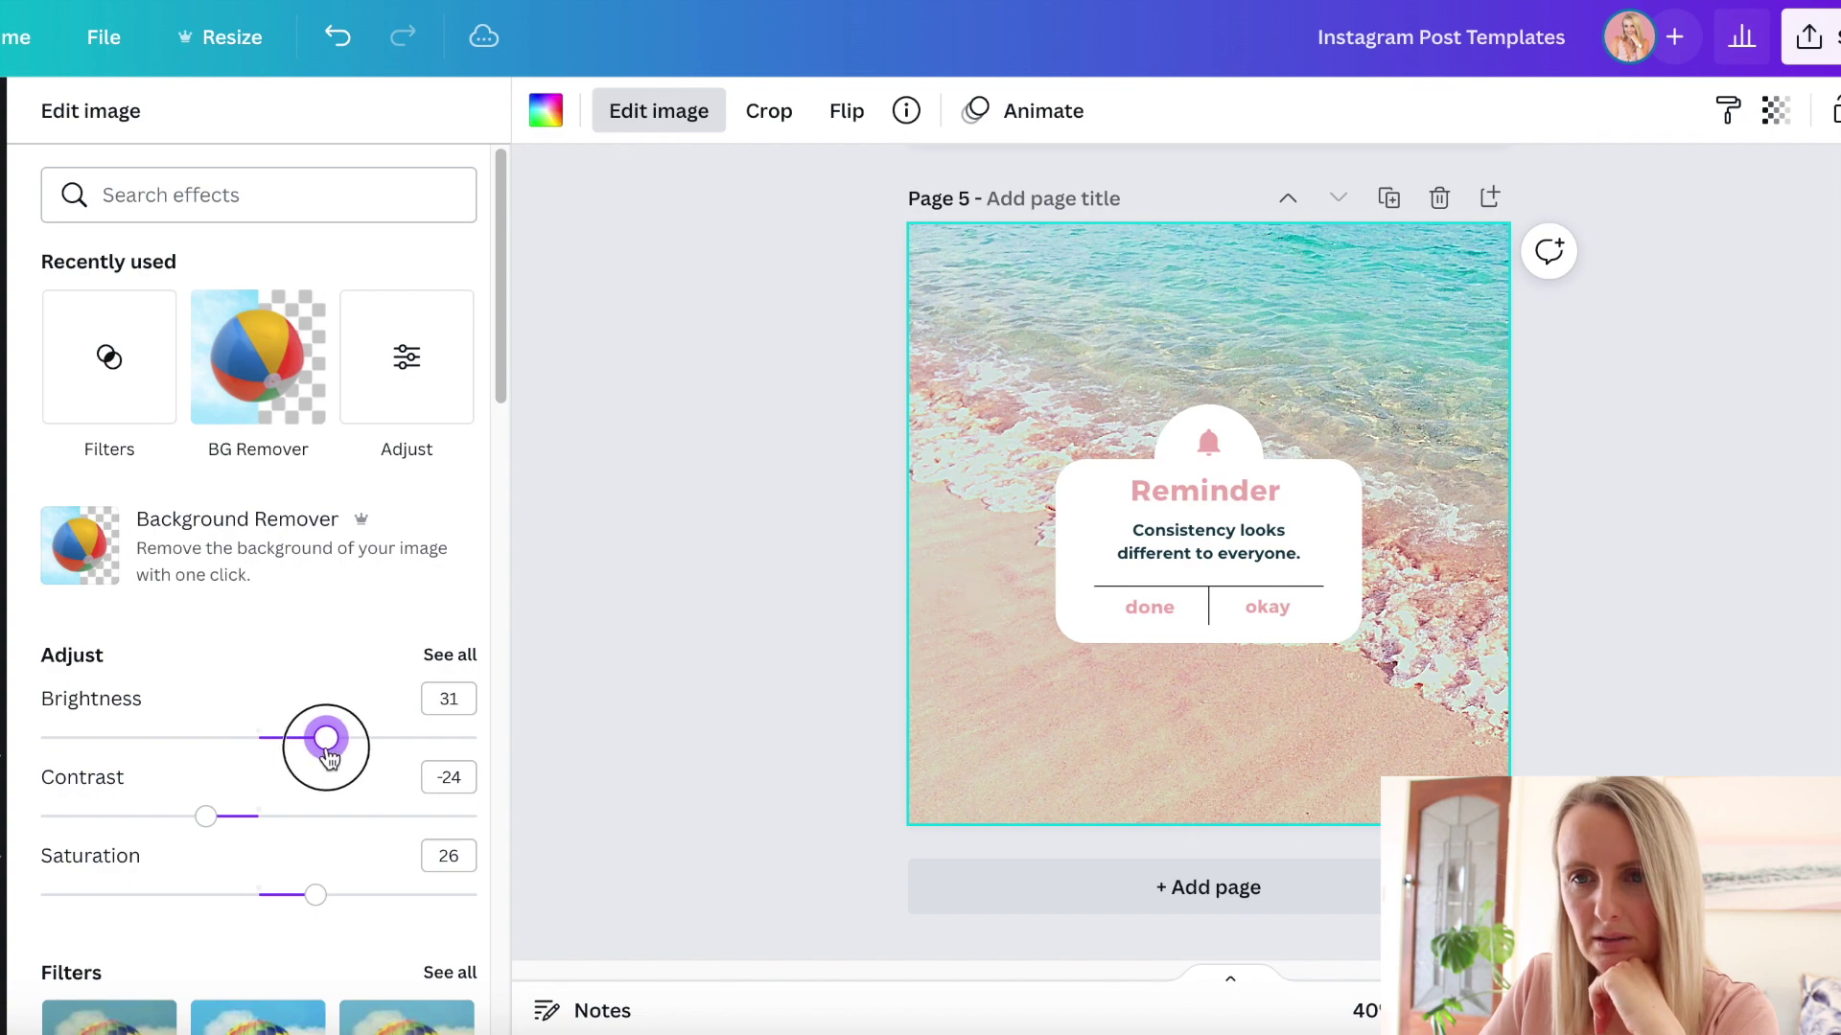
click(876, 678)
Step: Select the page 2 cloud background and bring up its full filter list
scroll(1762, 559, up, 5)
scroll(1763, 559, up, 10)
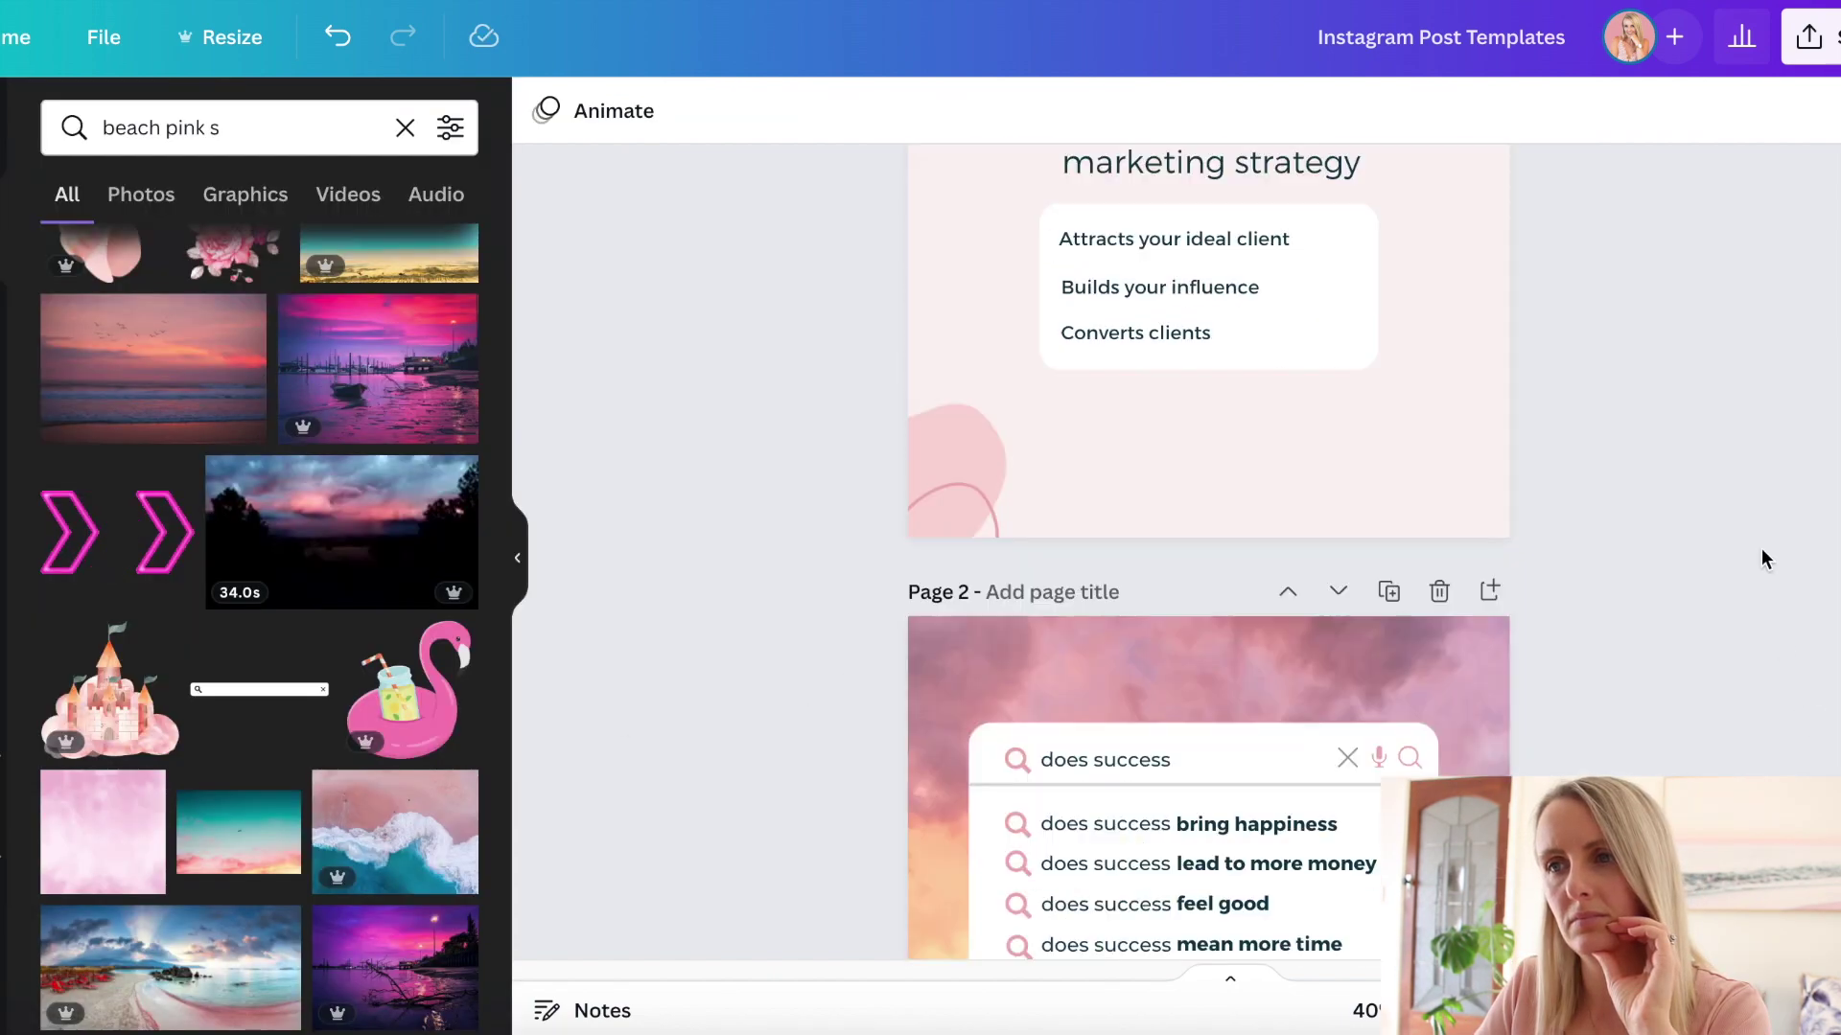
scroll(1493, 330, down, 4)
click(1408, 582)
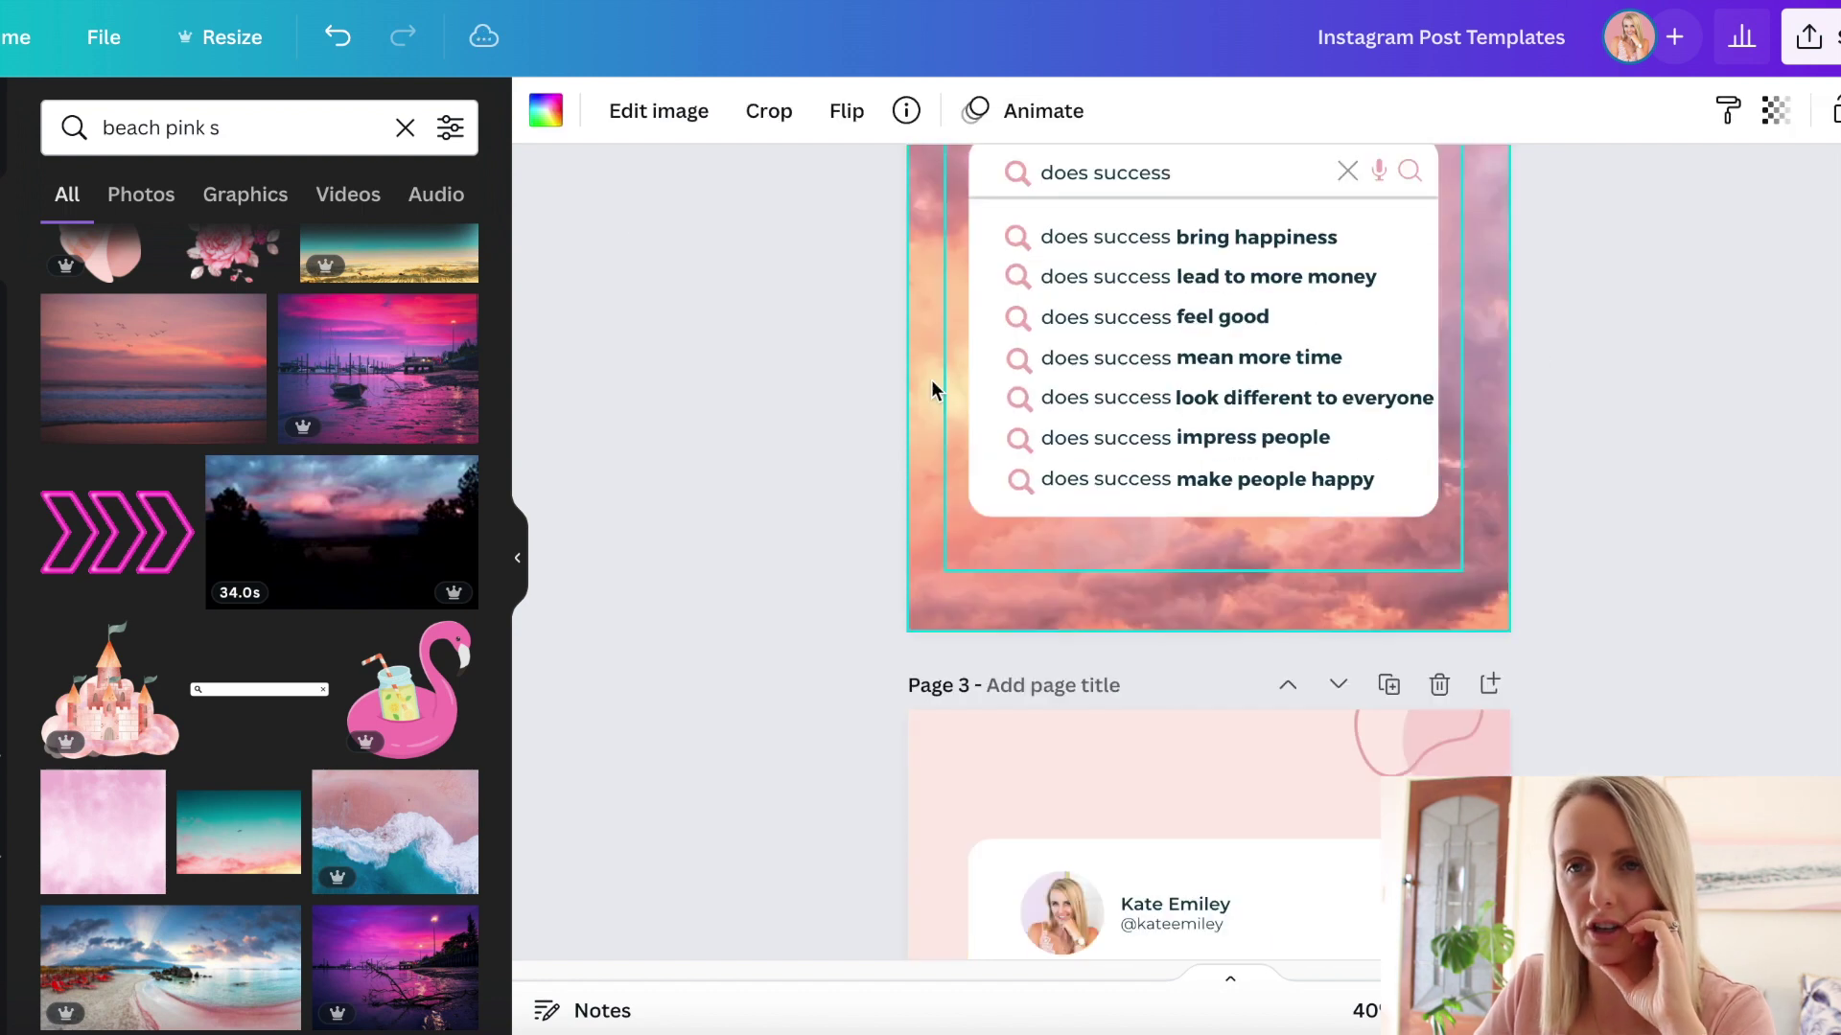
click(546, 110)
click(657, 112)
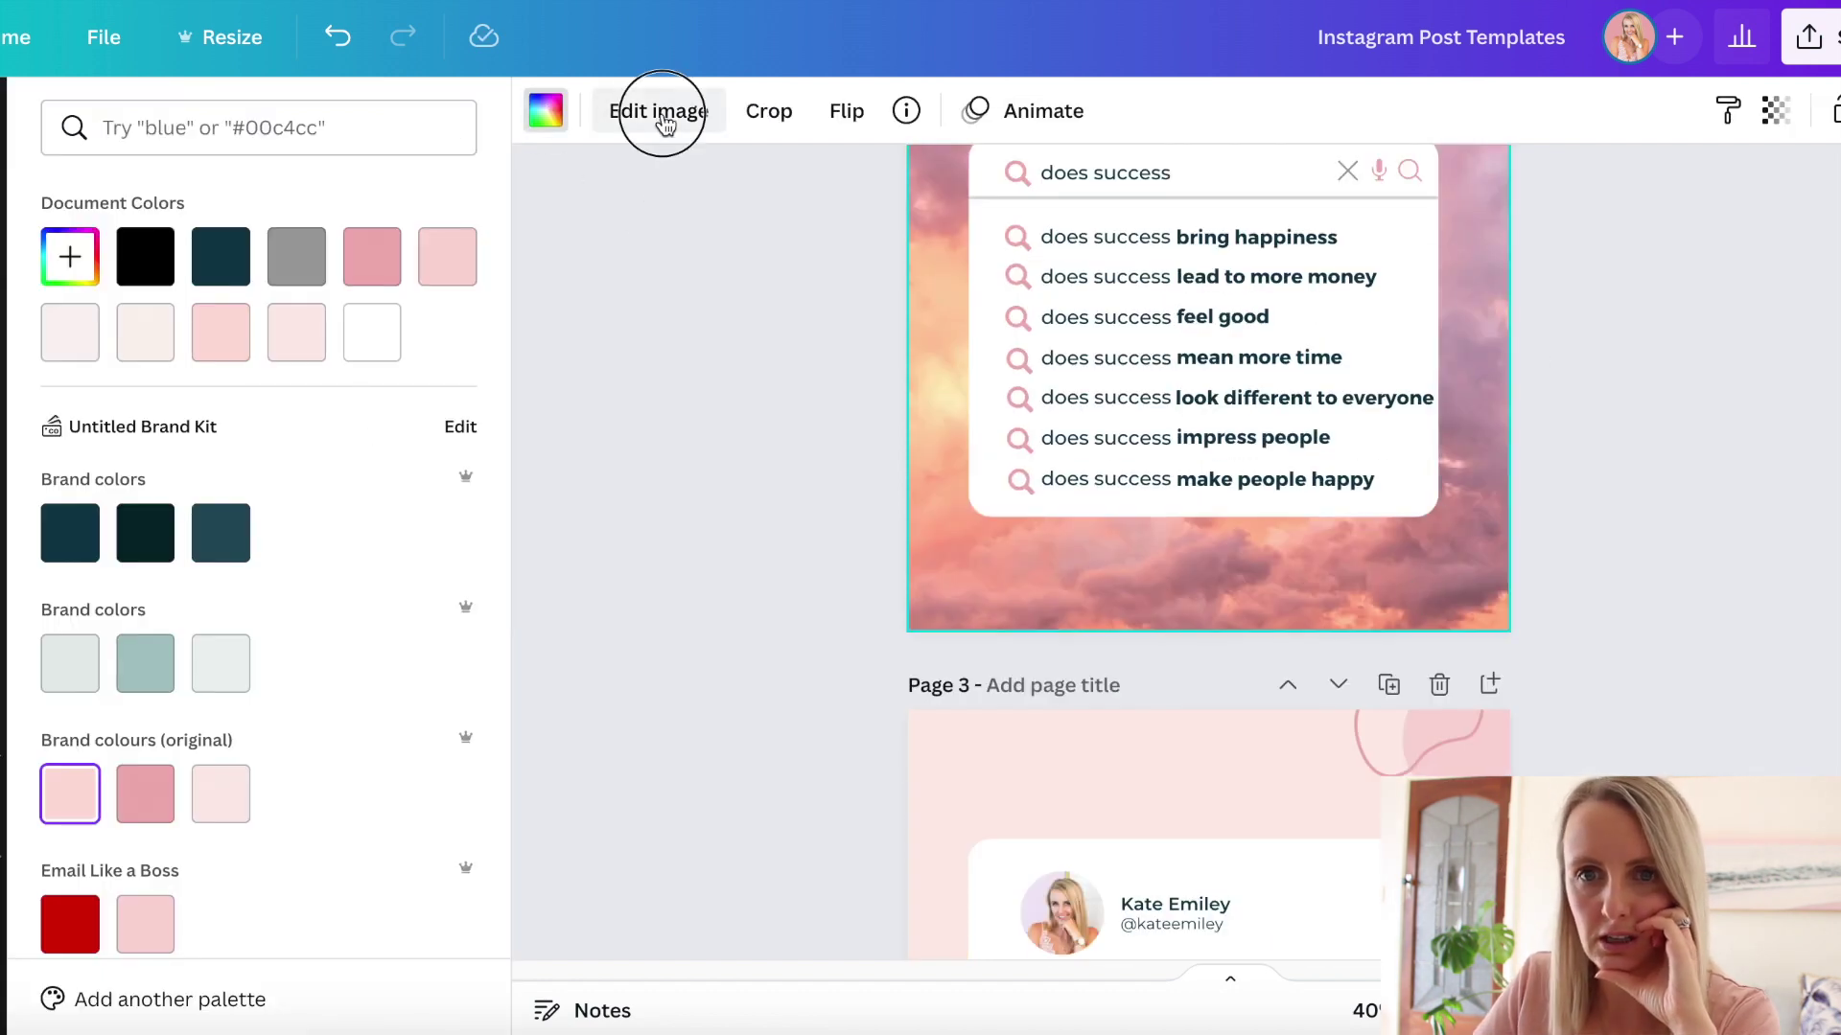
scroll(423, 783, down, 3)
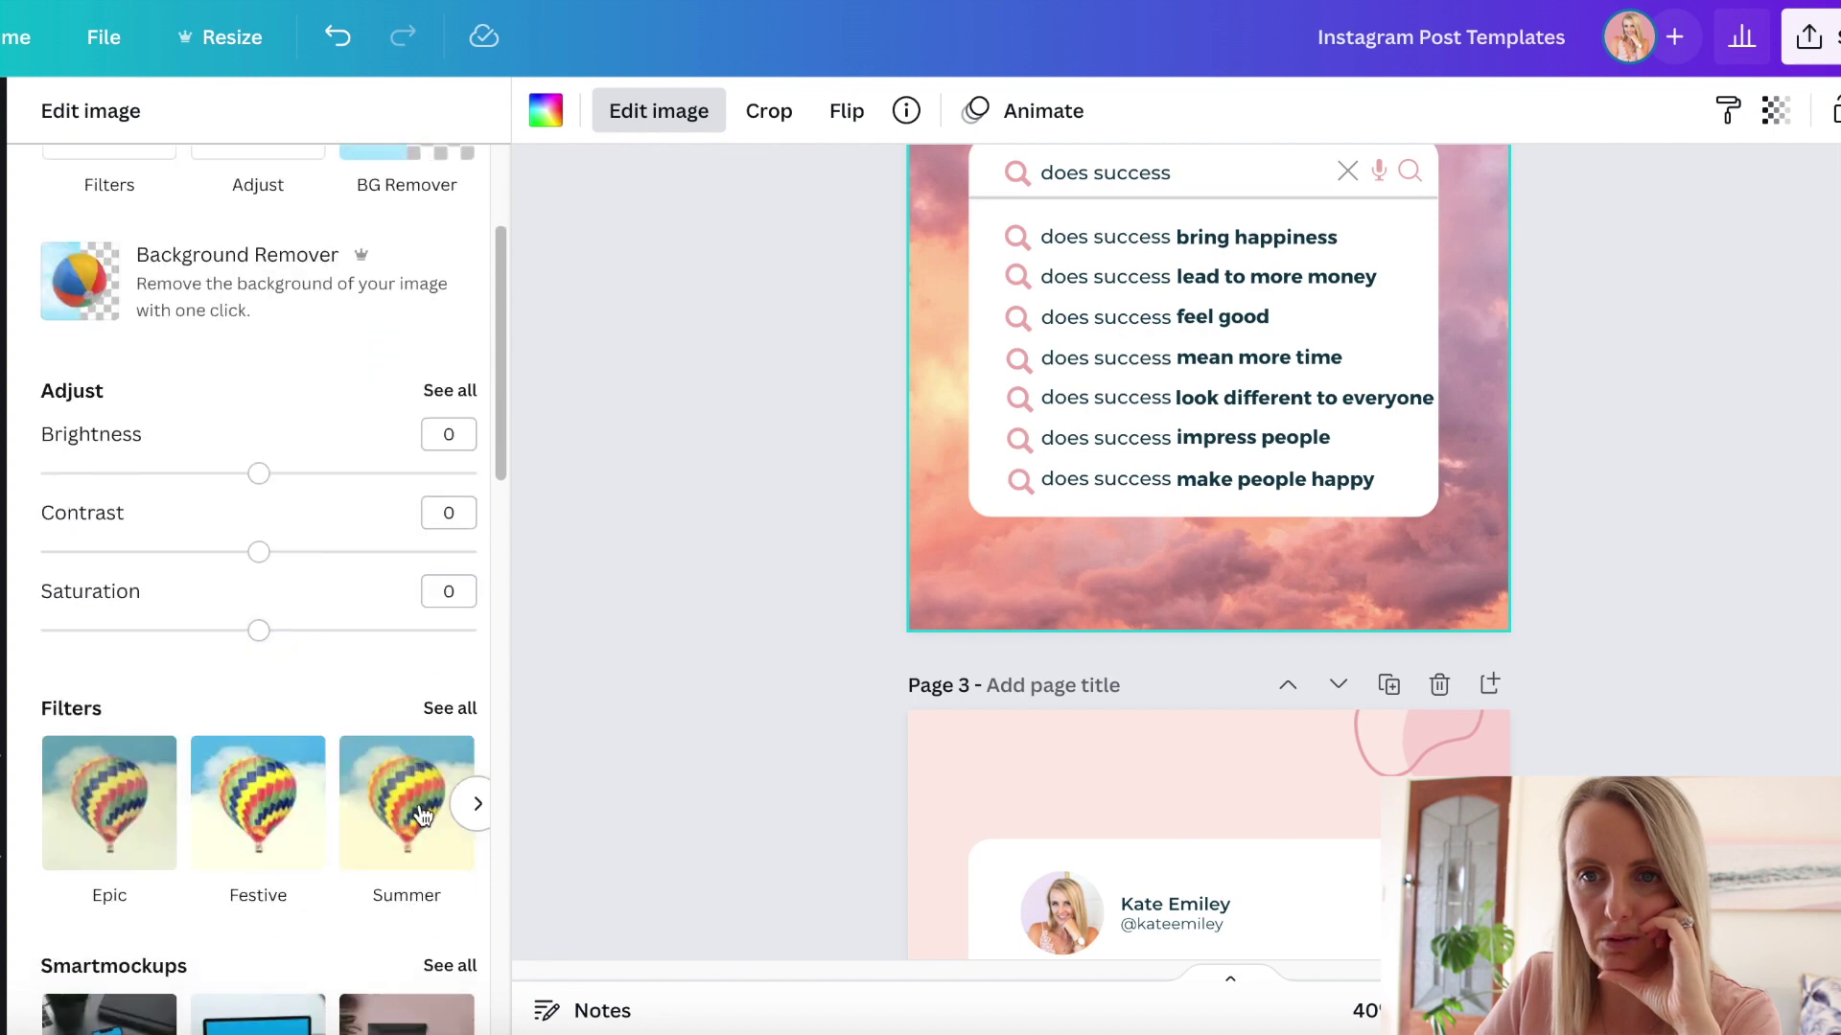
click(445, 709)
scroll(283, 797, down, 5)
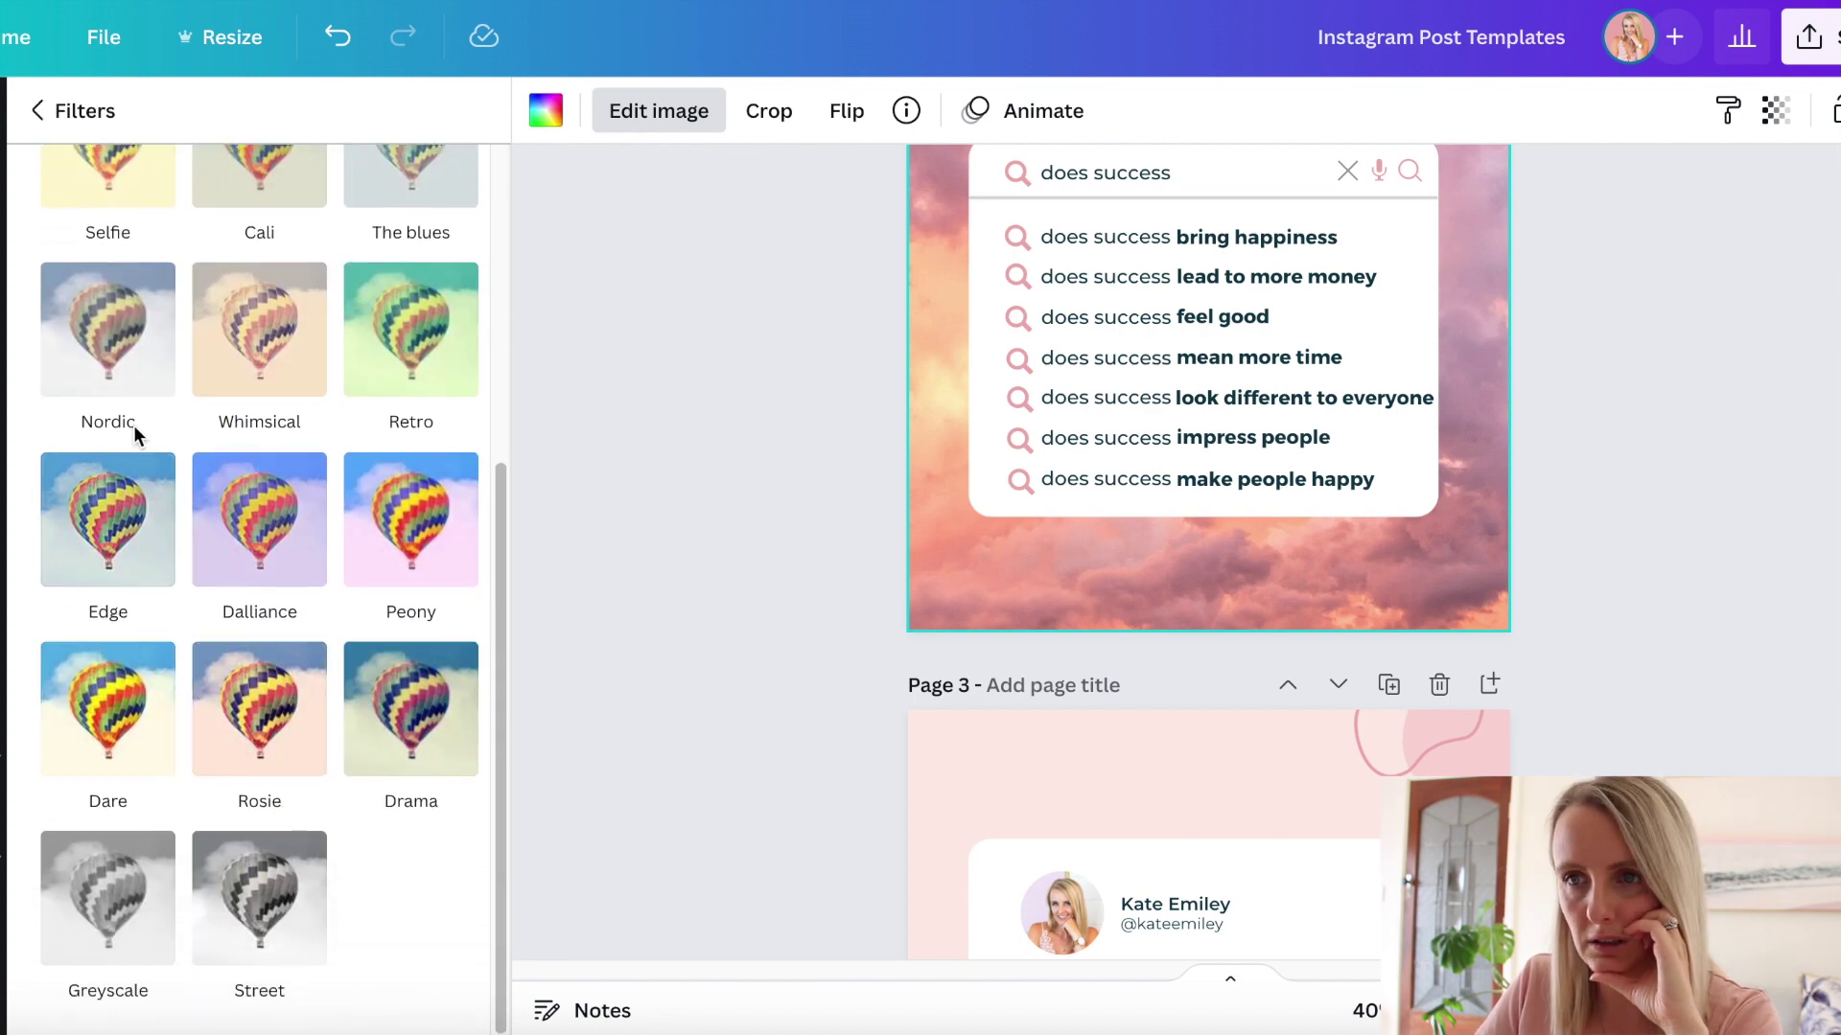
Step: Apply the Nordic filter to the clouds at intensity 41
click(117, 378)
click(115, 377)
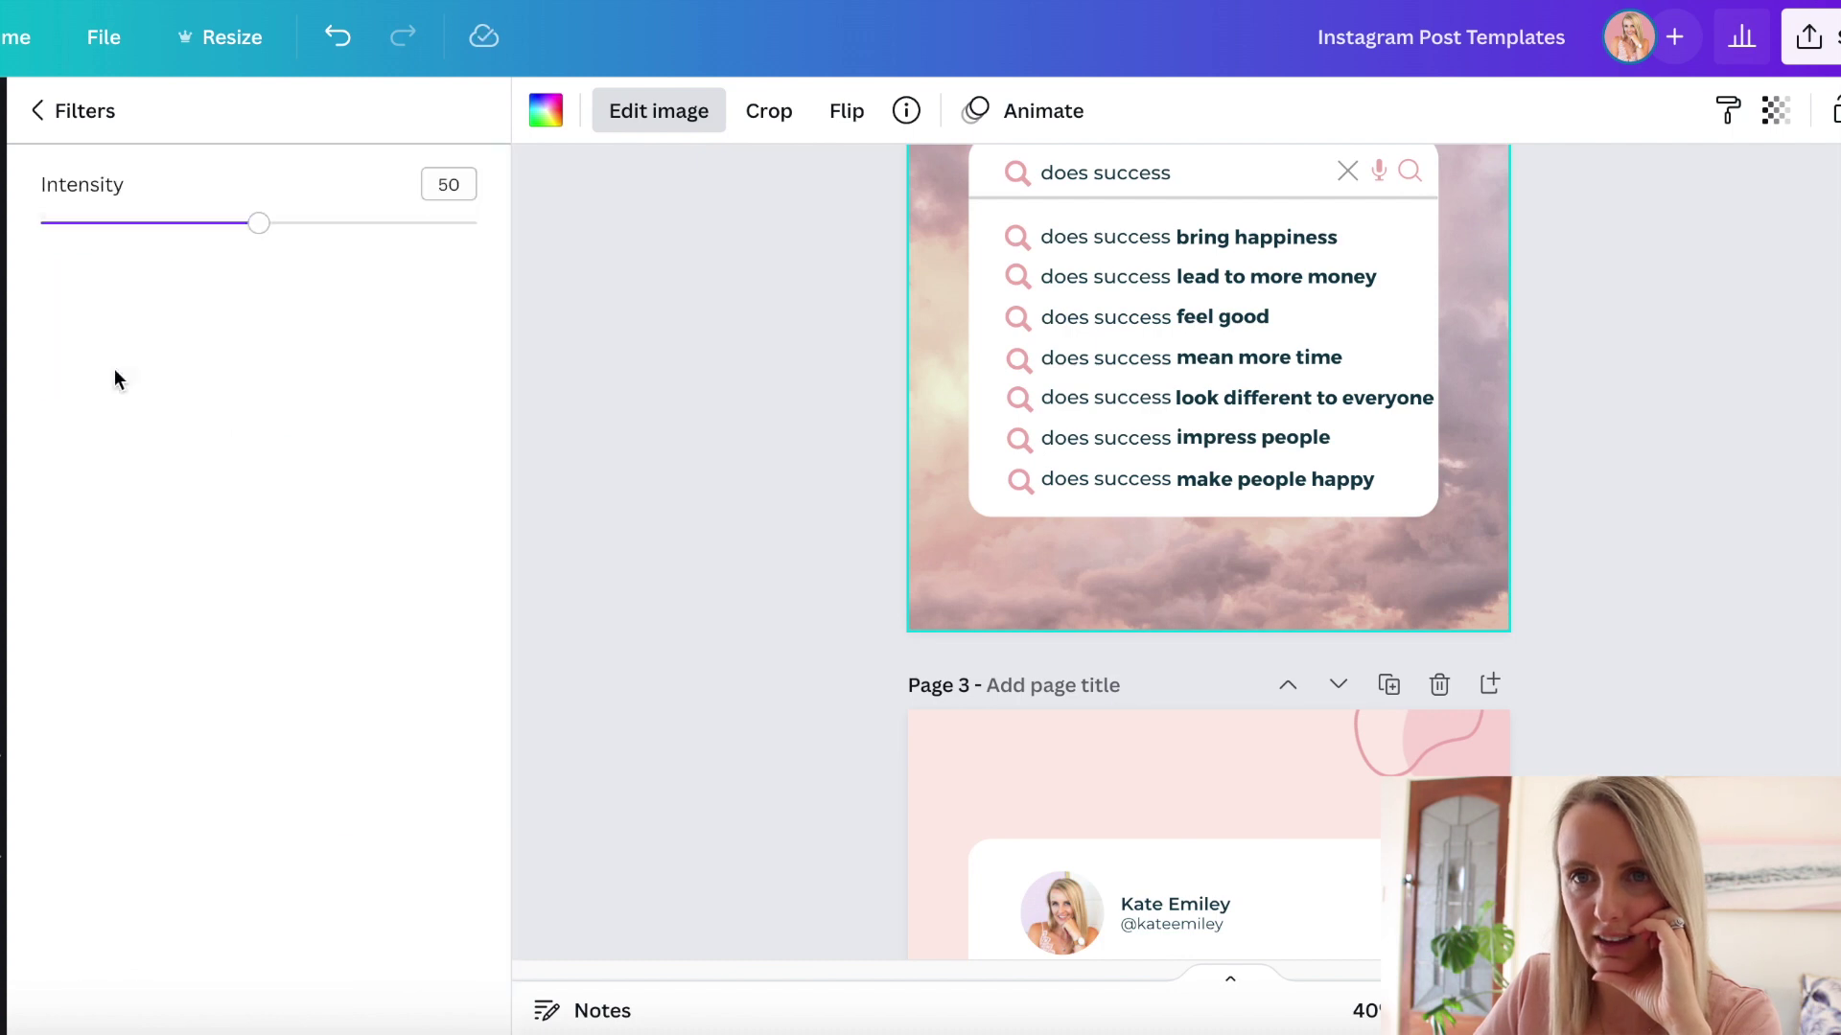
drag(259, 222, 220, 226)
scroll(613, 440, up, 3)
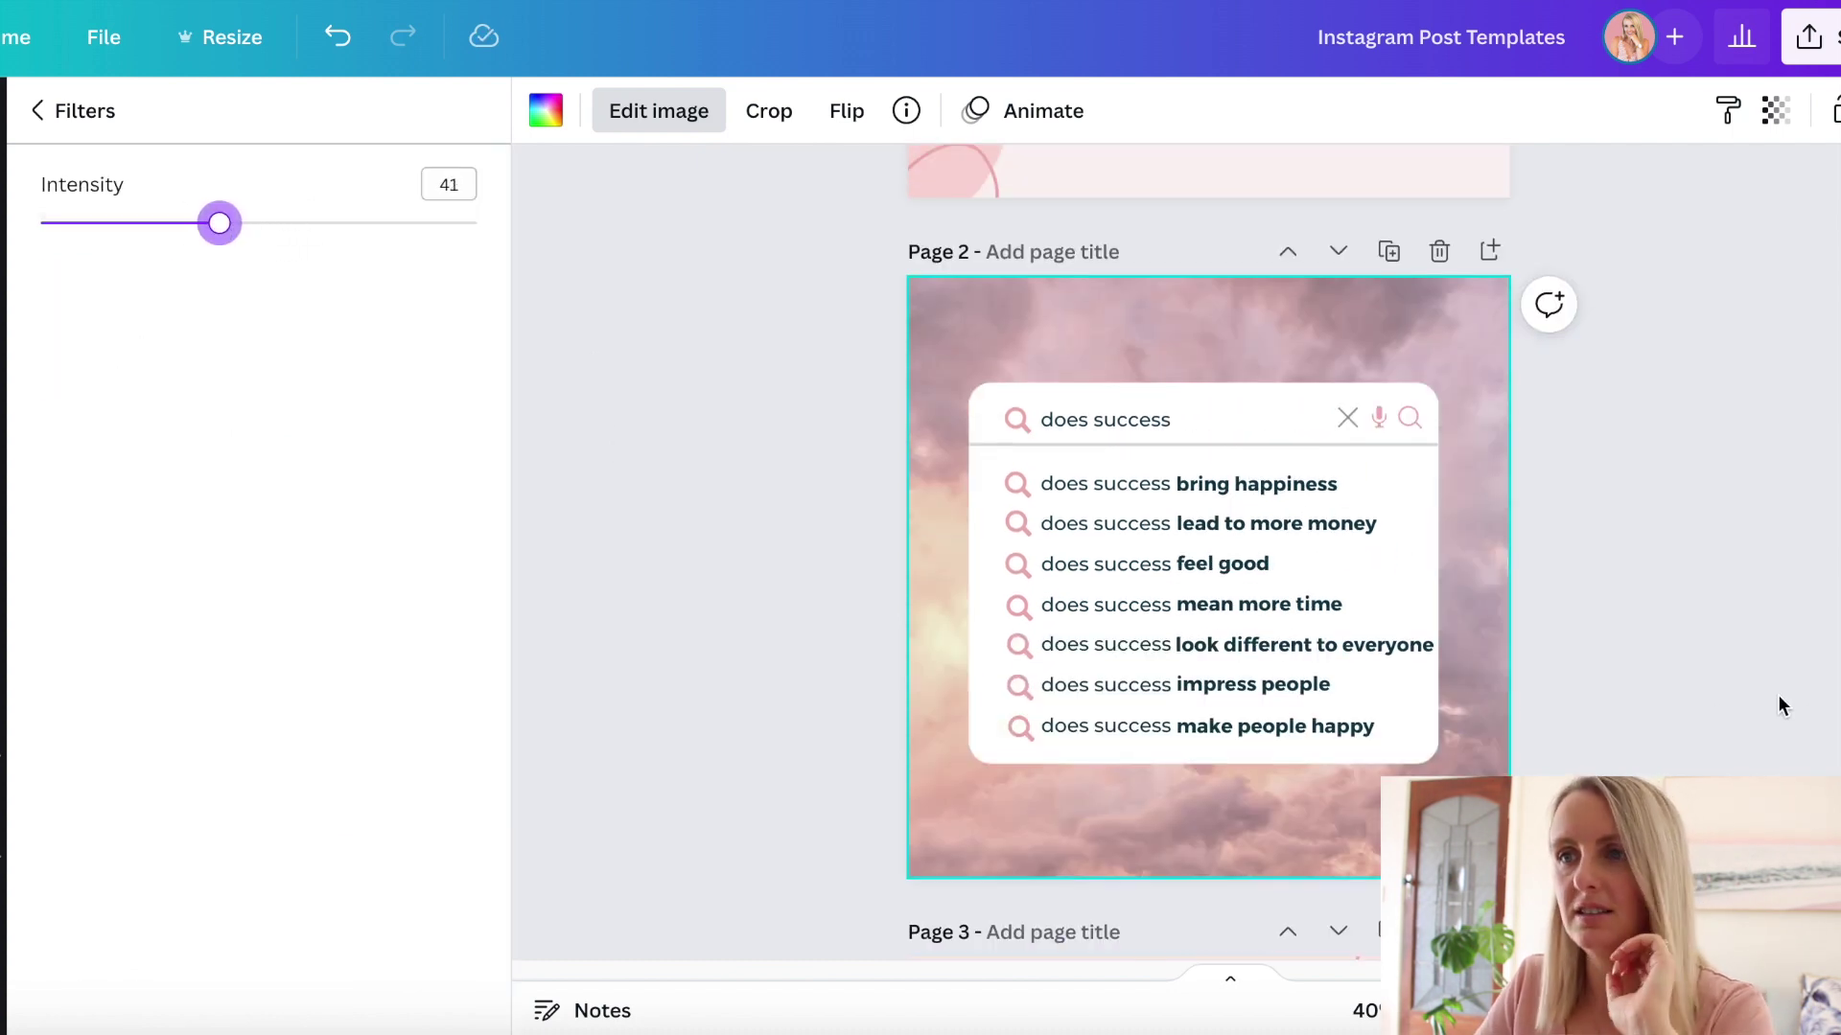
click(1639, 721)
scroll(1667, 518, up, 6)
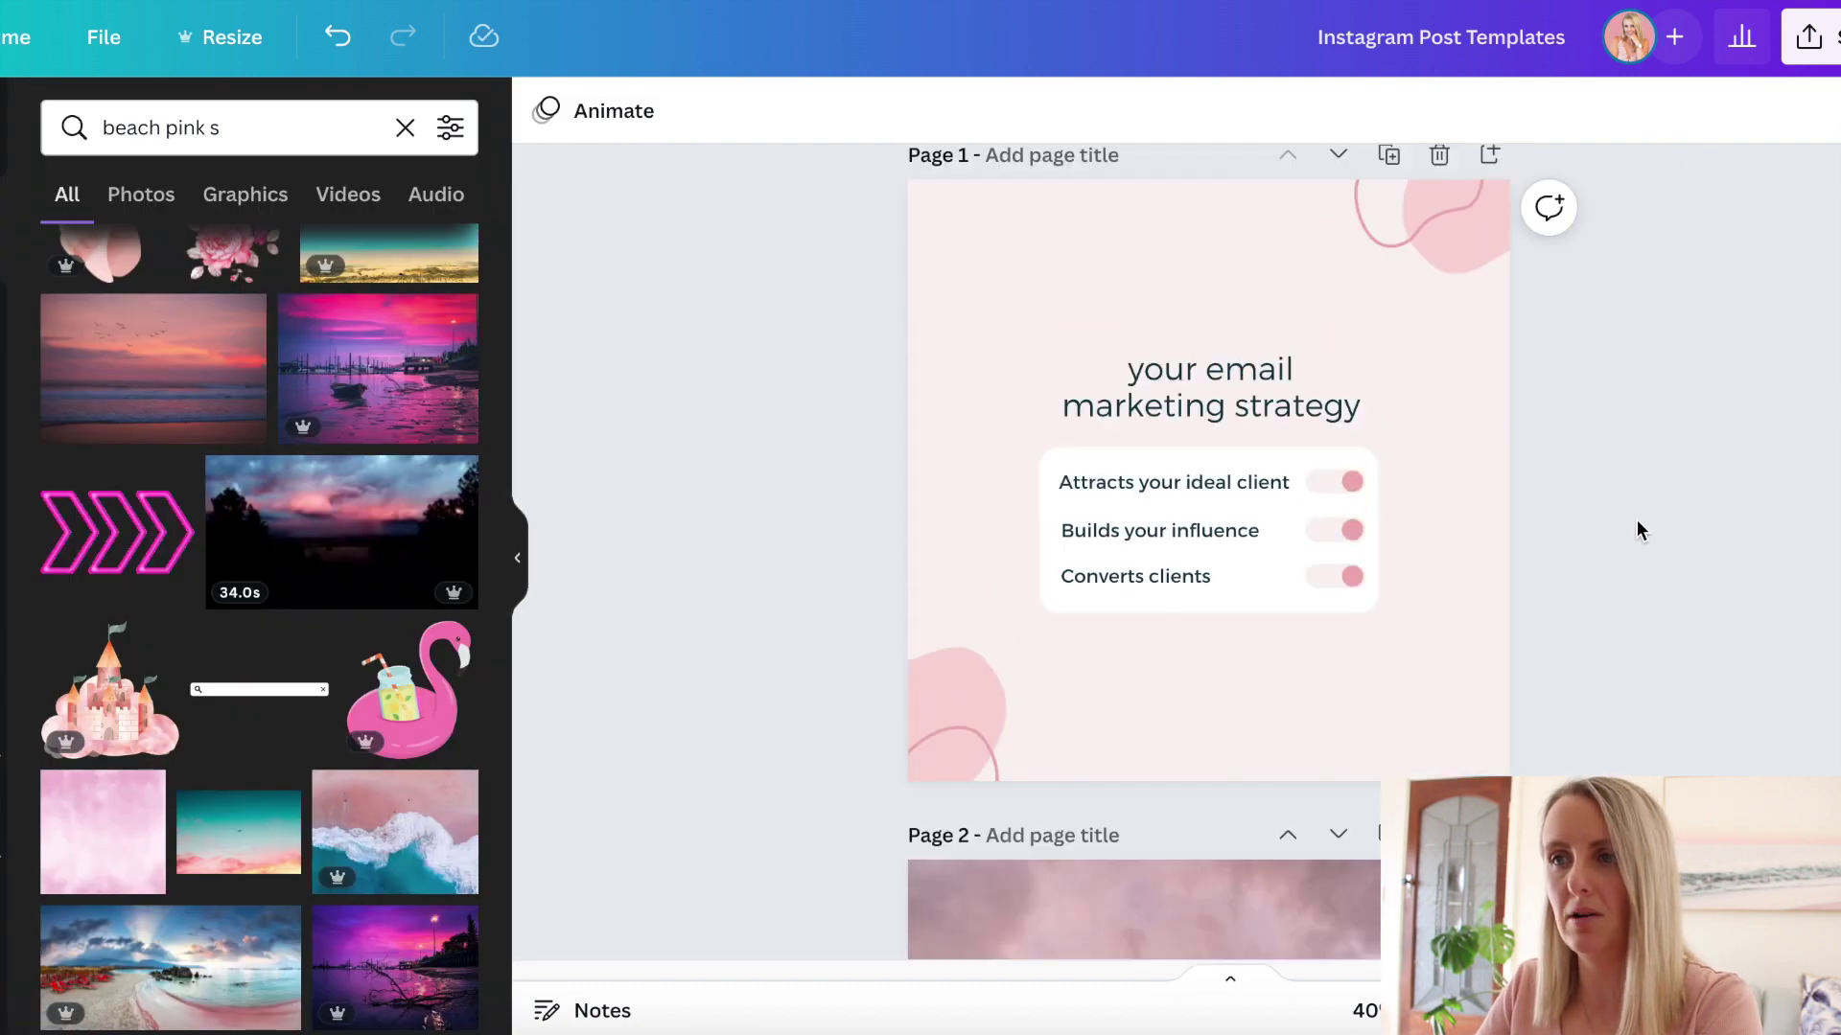
Step: Switch to grid view showing all five Instagram post pages as thumbnails
scroll(1639, 499, down, 9)
scroll(1665, 623, down, 10)
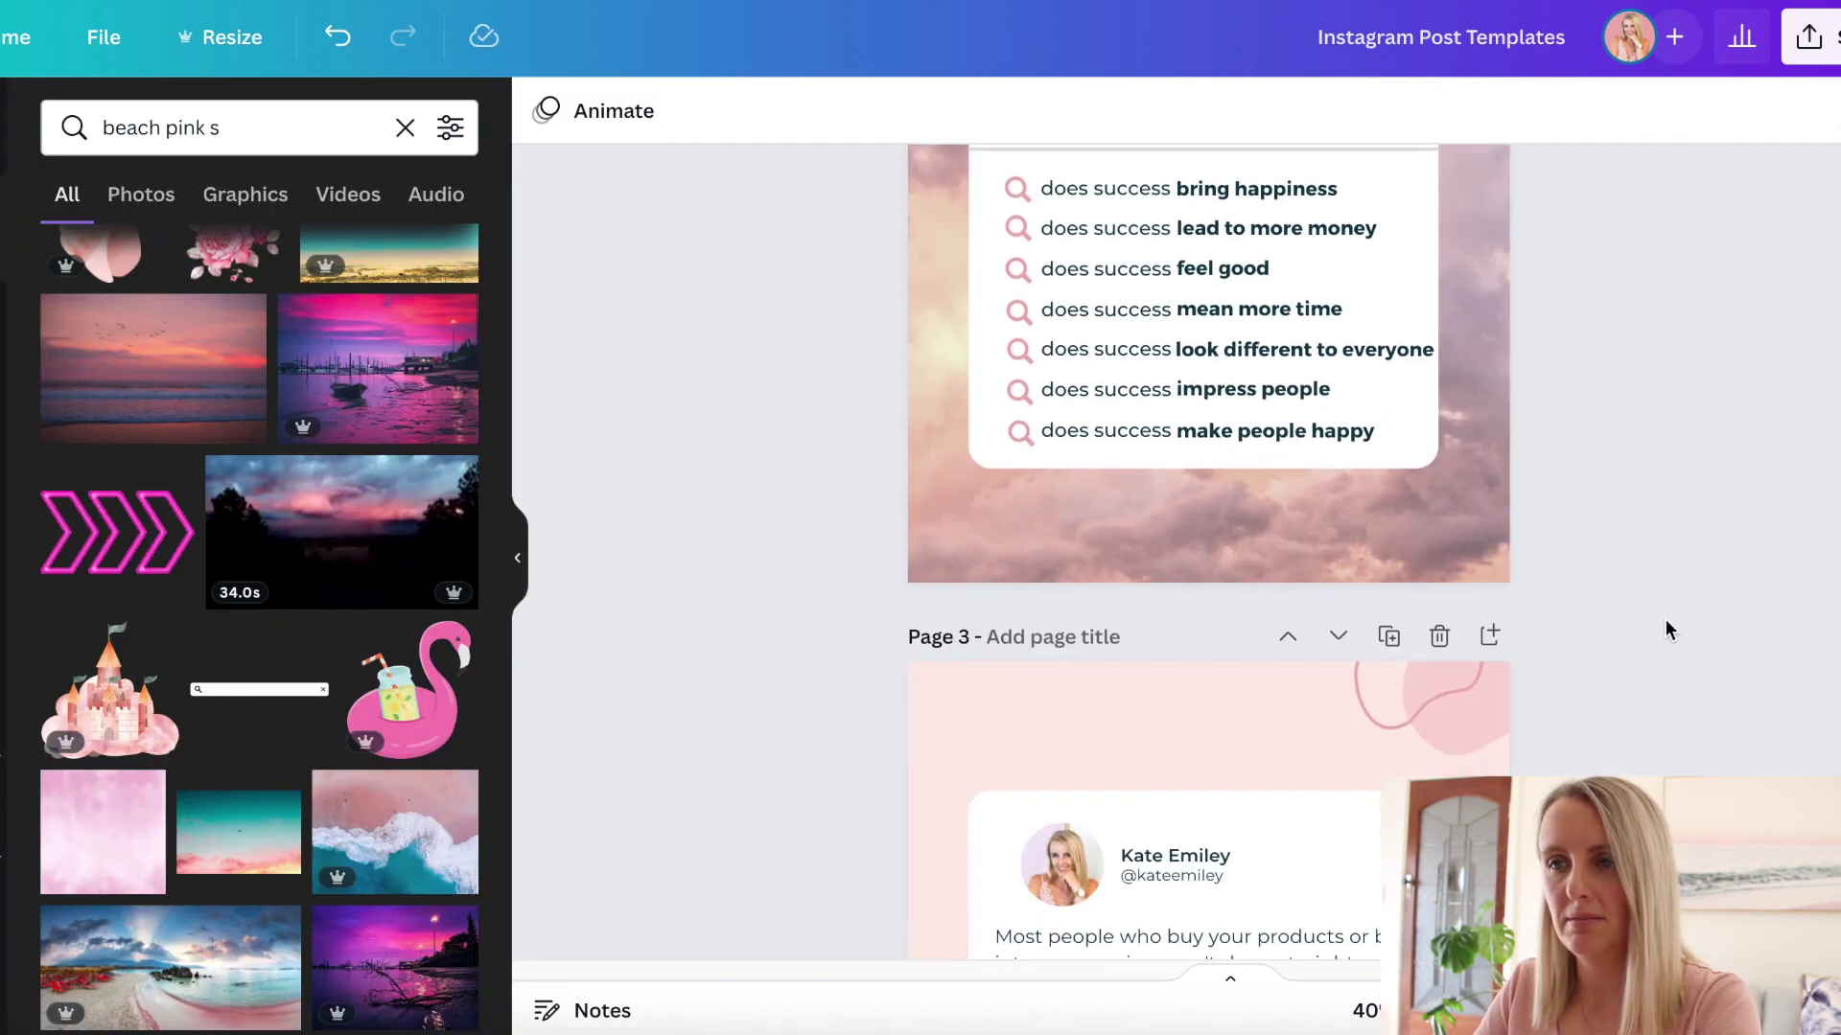
scroll(1520, 548, down, 8)
scroll(1520, 549, up, 20)
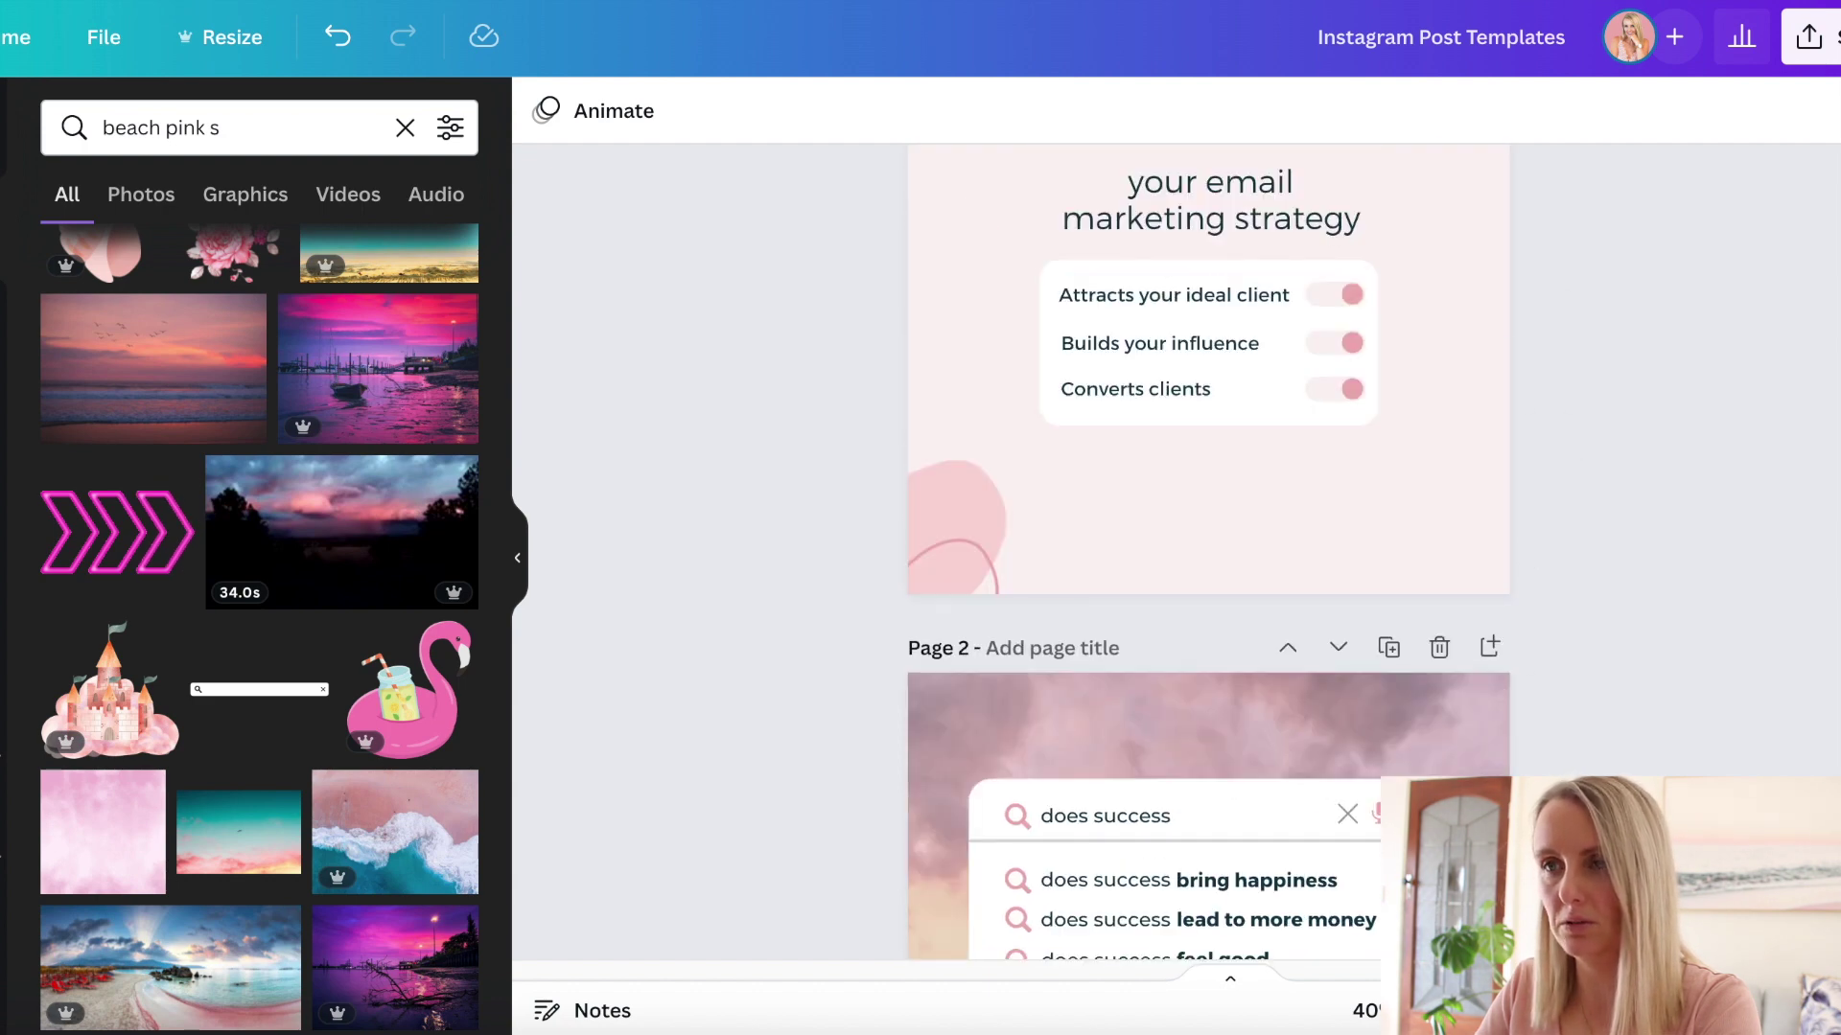
click(1769, 1011)
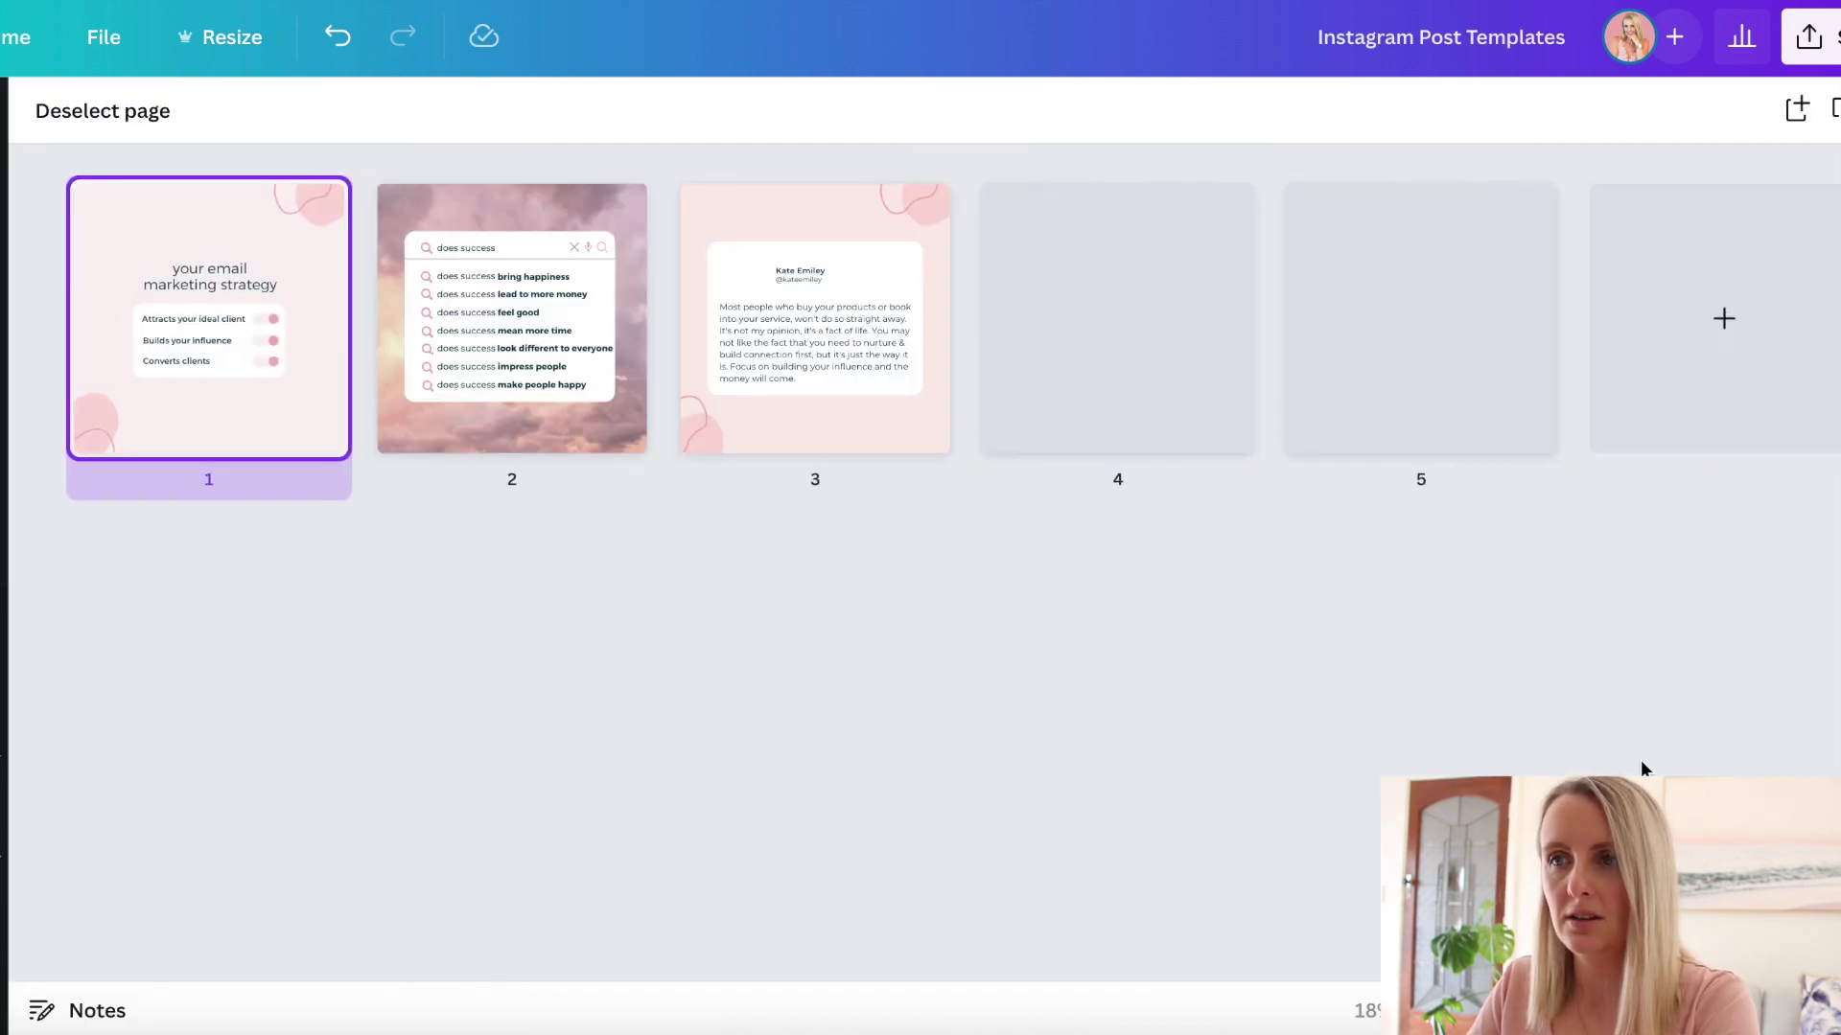